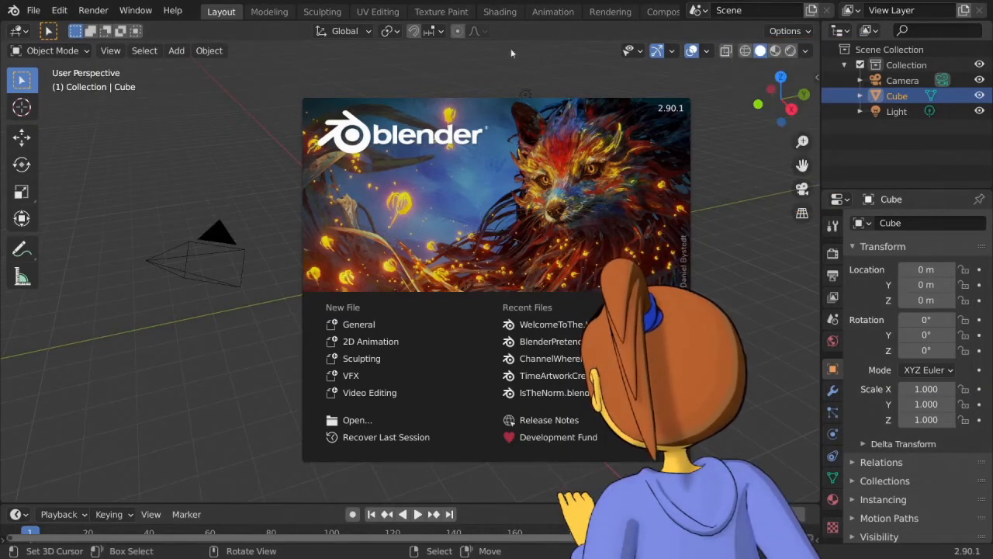
# Dismiss the splash screen and open BearClaw_2-90.blend from the Archive folder without saving the untitled scene.
pyautogui.click(498, 83)
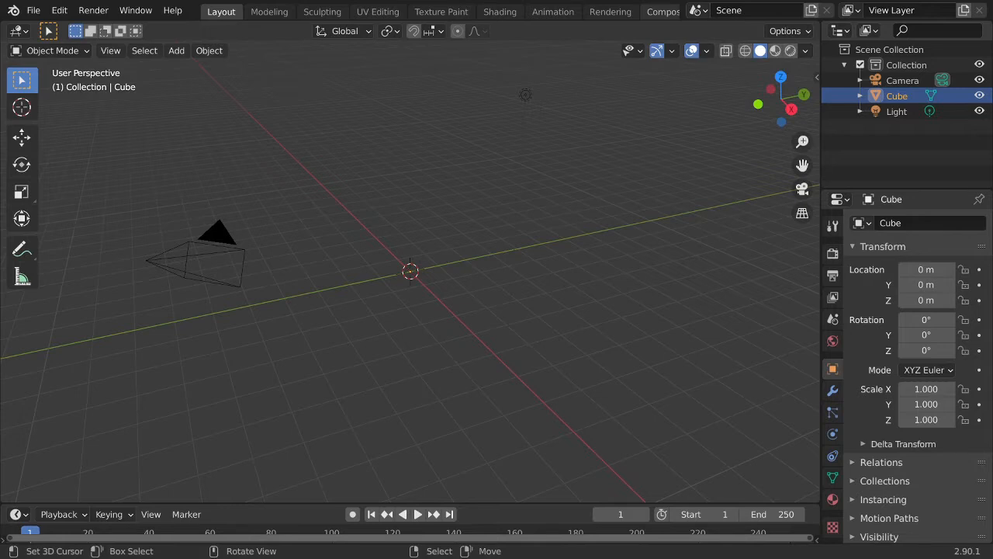
pyautogui.click(36, 9)
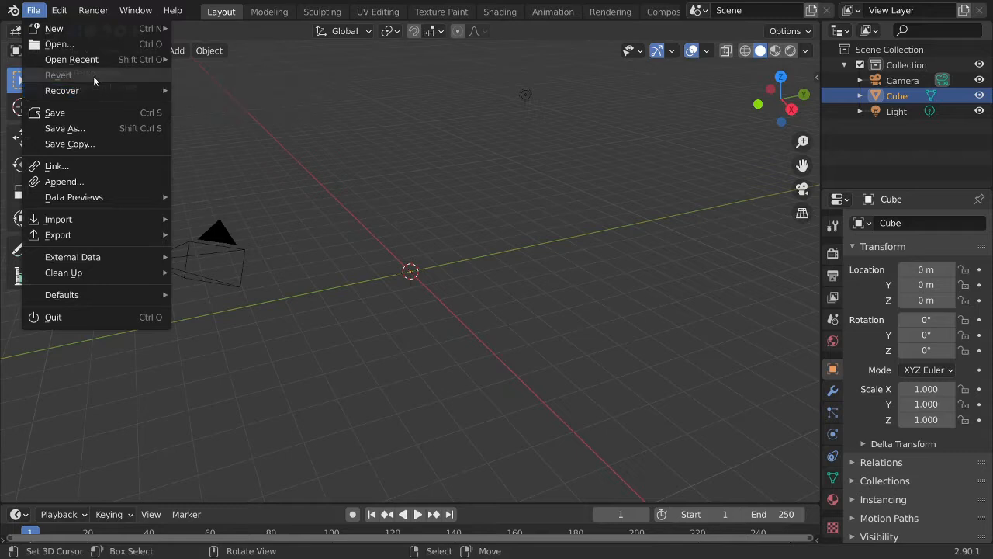
pyautogui.click(59, 44)
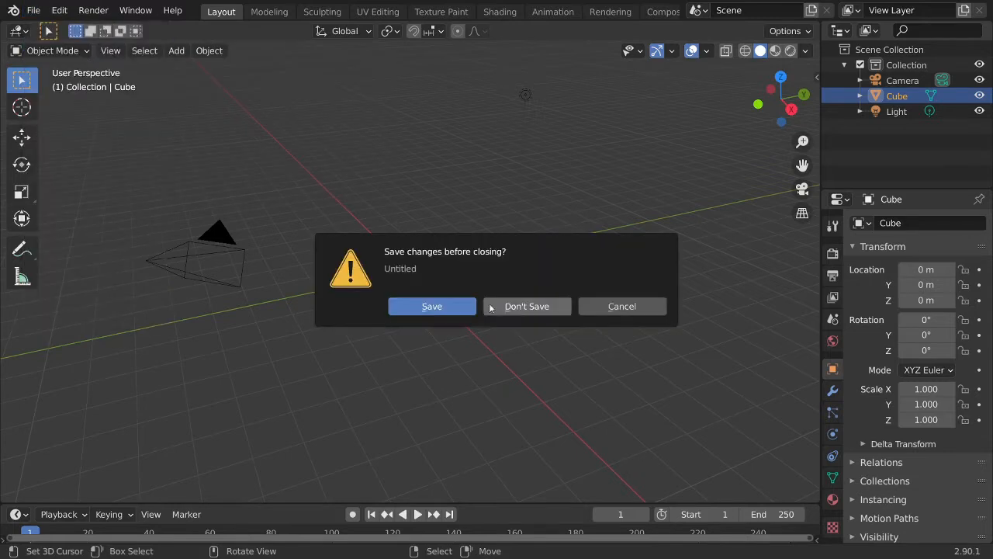
pyautogui.click(527, 306)
pyautogui.click(238, 98)
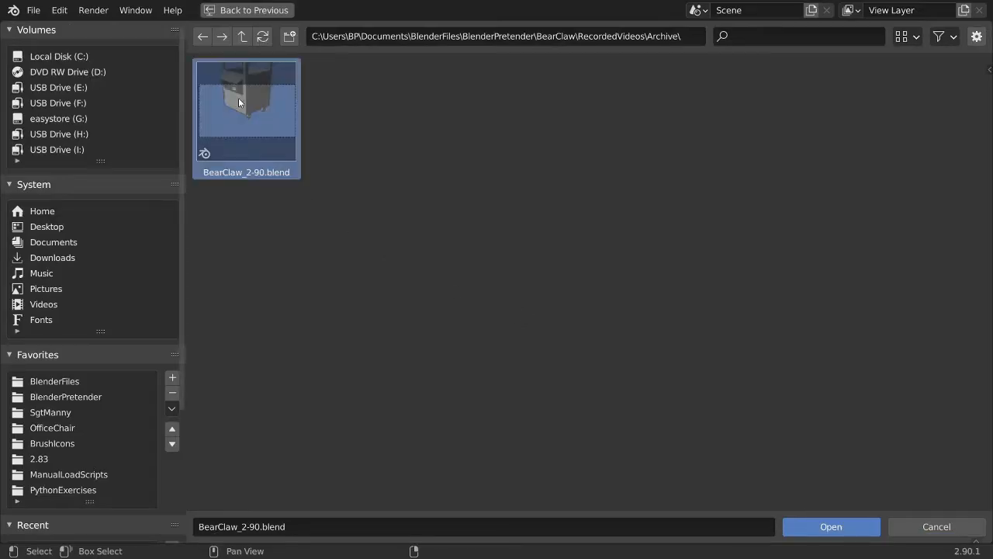
pyautogui.click(809, 531)
# Save the claw machine project as a new file named BearClaw_2-90_02.blend in the Archive folder.
pyautogui.moveTo(462, 360); pyautogui.dragTo(407, 345, button='middle')
pyautogui.moveTo(456, 376); pyautogui.dragTo(448, 344, button='middle')
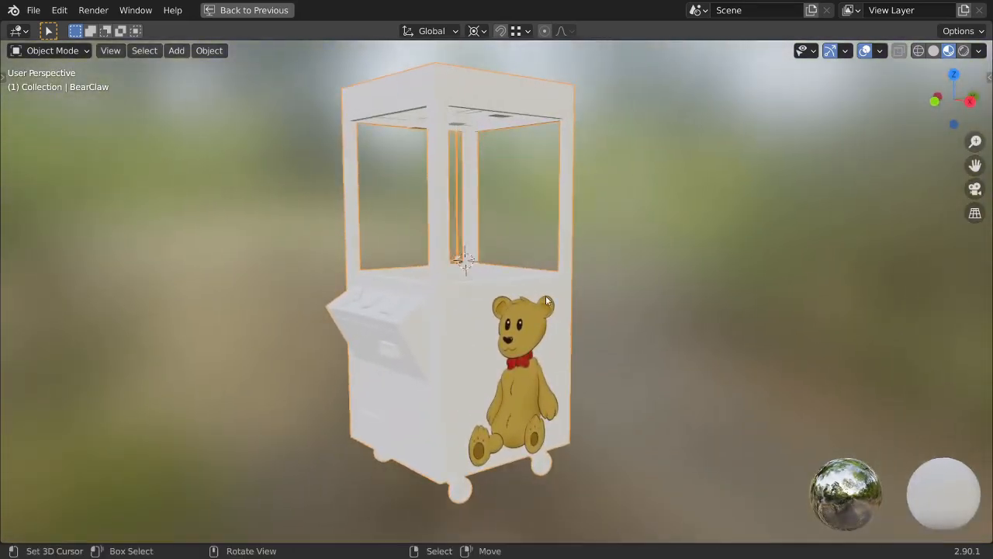
pyautogui.moveTo(545, 390); pyautogui.dragTo(504, 377, button='middle')
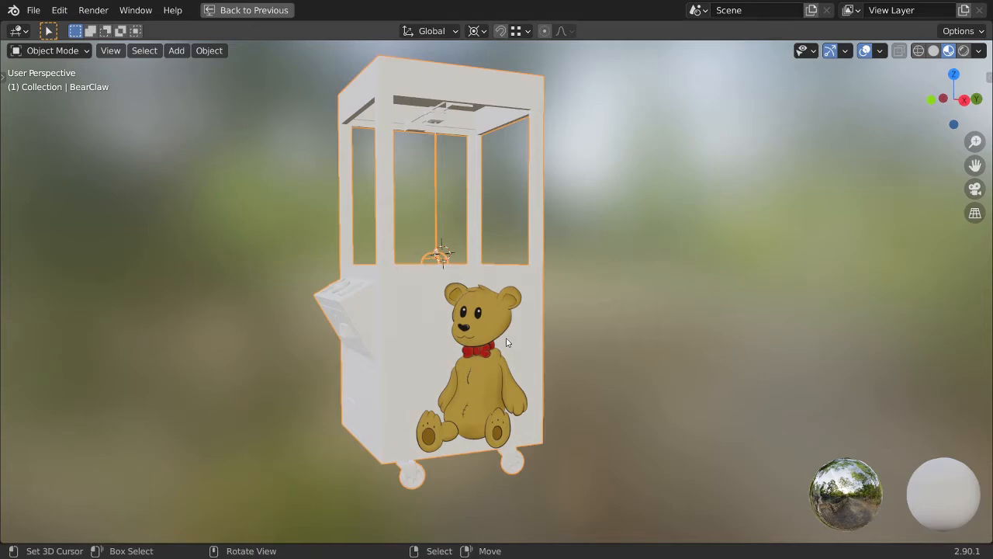
pyautogui.moveTo(511, 337); pyautogui.dragTo(522, 297, button='middle')
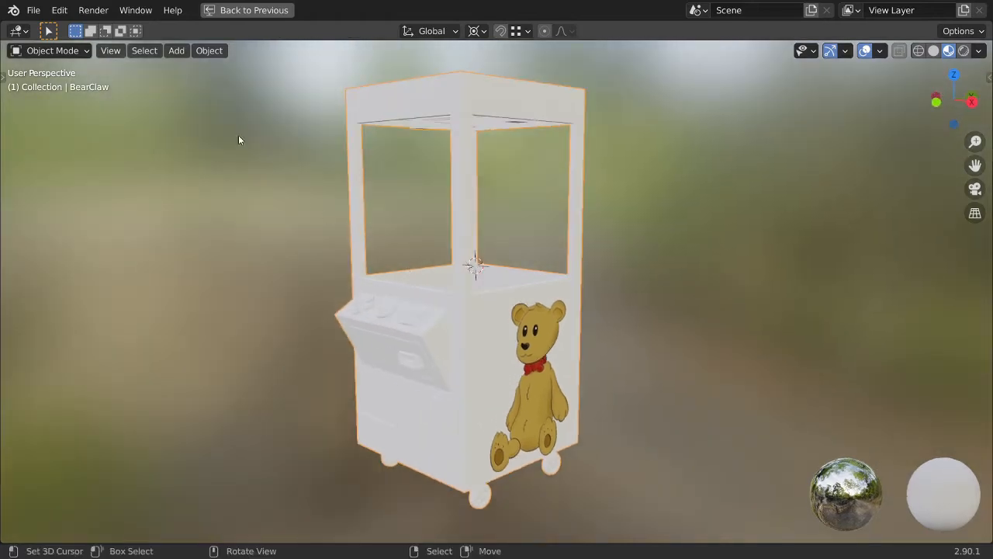
pyautogui.click(33, 11)
pyautogui.click(80, 129)
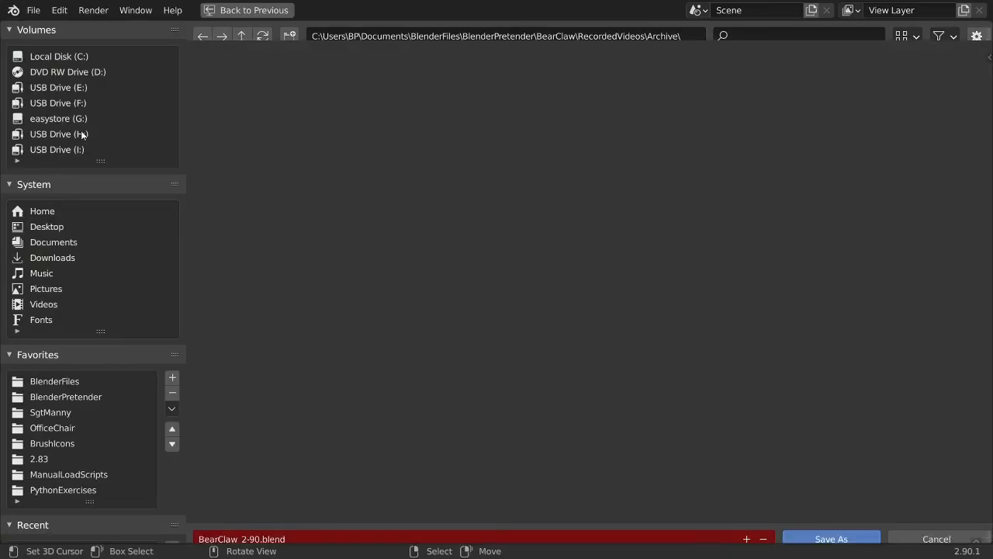
pyautogui.click(255, 526)
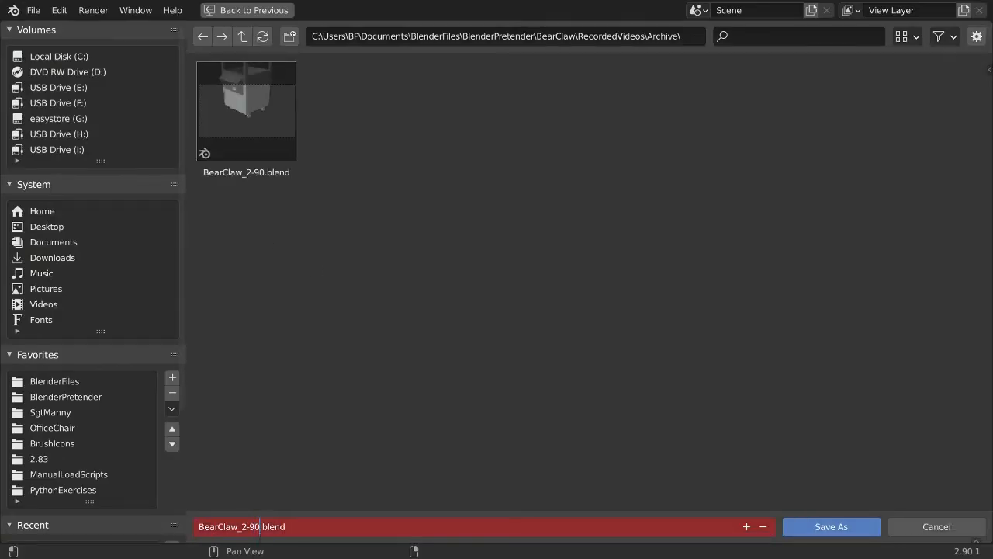
pyautogui.write('_02')
pyautogui.click(821, 530)
pyautogui.click(821, 531)
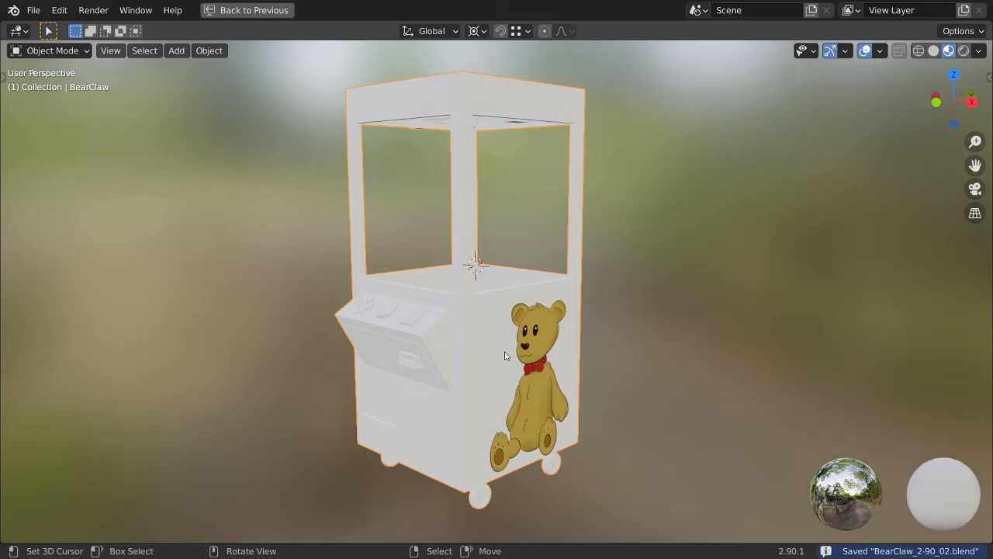
# Return from the maximized viewport to the full Shading layout and look over the claw machine's TeddyBear.png material nodes.
pyautogui.moveTo(509, 255); pyautogui.dragTo(543, 306, button='middle')
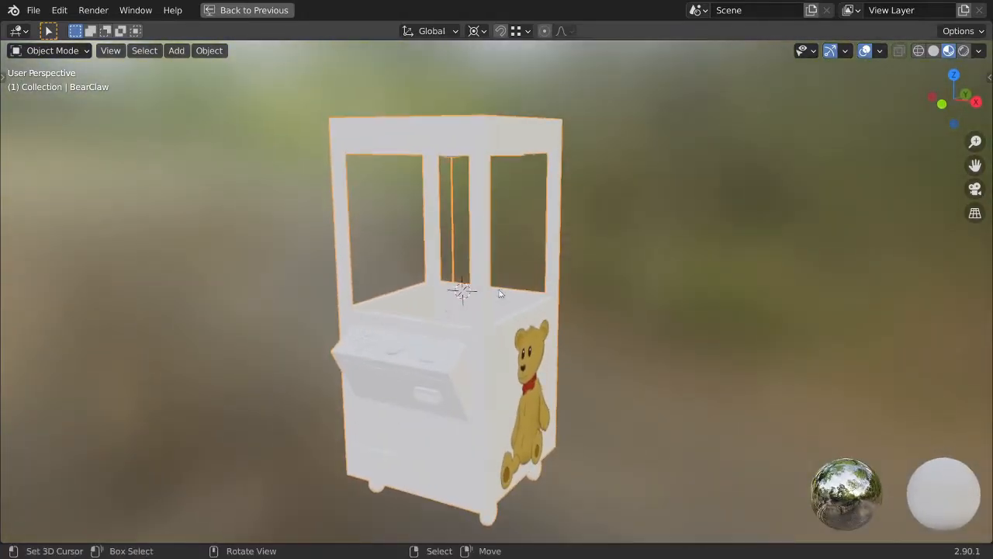
pyautogui.click(250, 11)
pyautogui.moveTo(412, 407); pyautogui.dragTo(452, 459, button='middle')
pyautogui.scroll(-2, 113, 454)
pyautogui.moveTo(98, 447); pyautogui.dragTo(146, 446, button='middle')
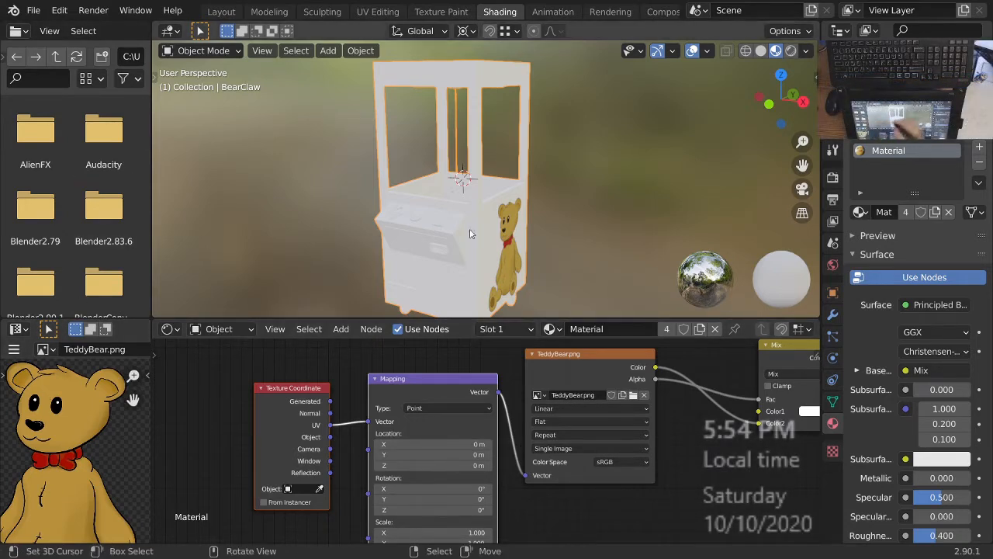
pyautogui.moveTo(528, 232); pyautogui.dragTo(511, 222, button='middle')
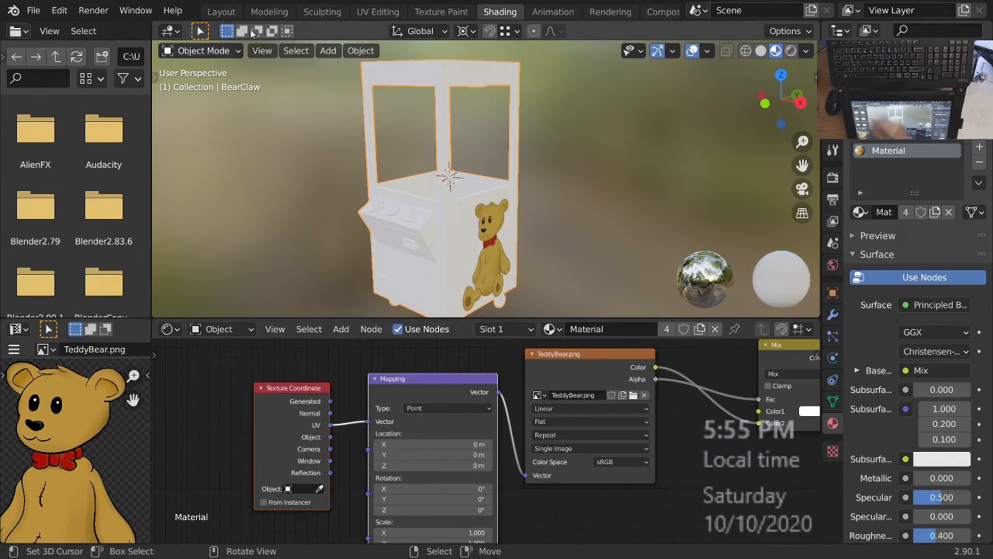
# Switch to the UV Editing workspace and frame the whole UV layout over TeddyBear.png.
pyautogui.click(380, 11)
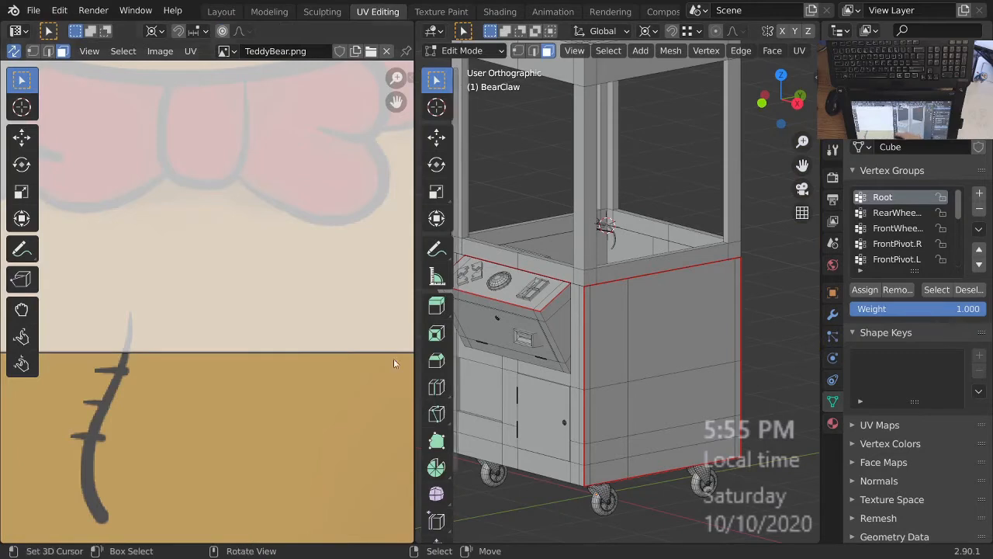
pyautogui.keyDown('ctrl'); pyautogui.moveTo(211, 287); pyautogui.dragTo(246, 402, button='middle'); pyautogui.keyUp('ctrl')
pyautogui.keyDown('ctrl'); pyautogui.moveTo(277, 317); pyautogui.dragTo(279, 334, button='middle'); pyautogui.keyUp('ctrl')
pyautogui.moveTo(364, 337); pyautogui.dragTo(321, 344, button='middle')
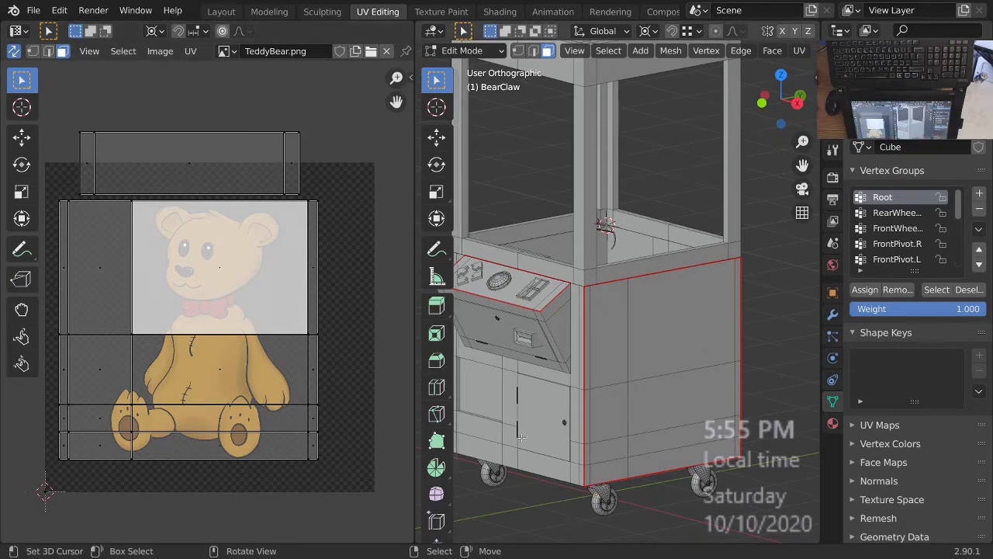
pyautogui.moveTo(332, 343); pyautogui.dragTo(348, 331, button='middle')
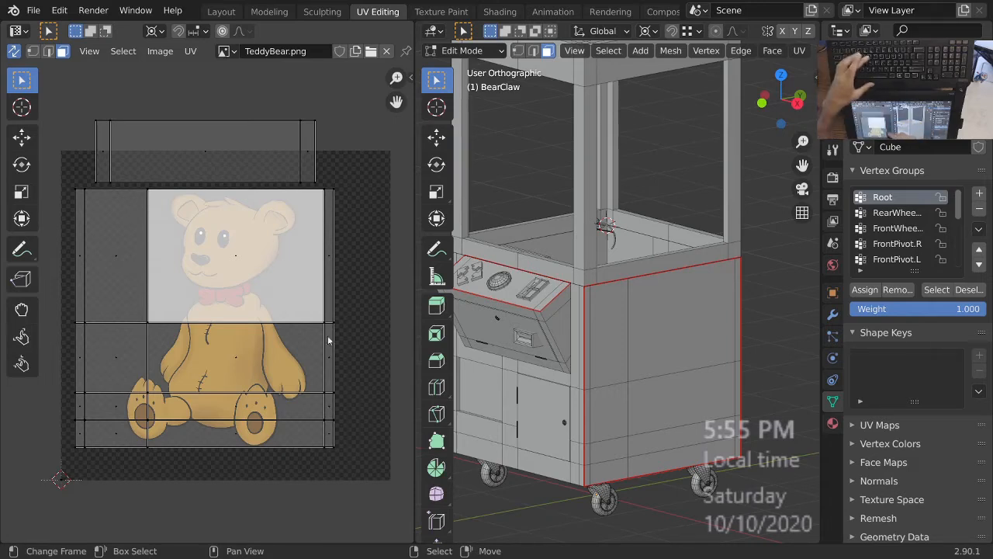
# Select all UVs except those gathered at the image origin and move them by about 0.0691 in X and -0.0958 in Y.
pyautogui.press('a')
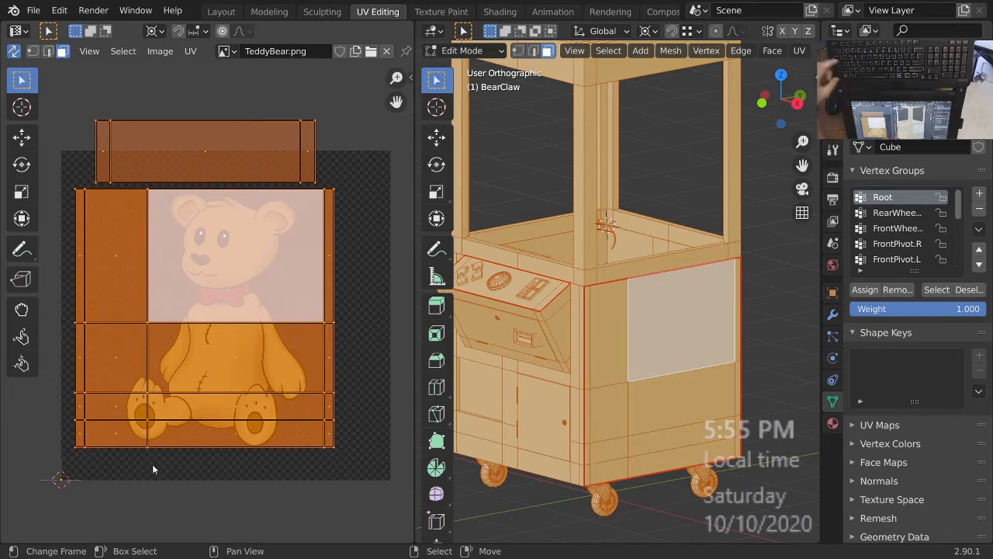
pyautogui.press('c')
pyautogui.middleClick(61, 481)
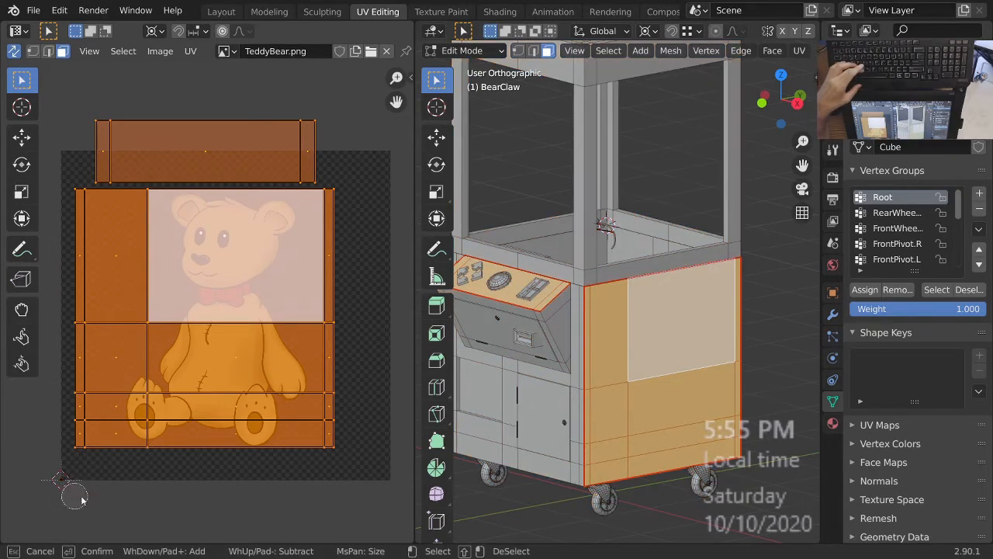
pyautogui.rightClick(124, 496)
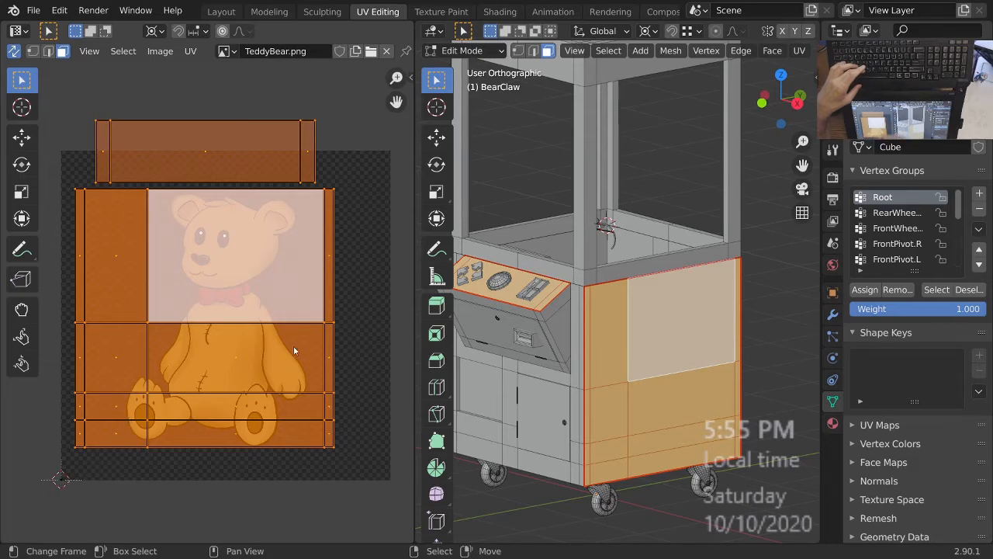
pyautogui.press('g')
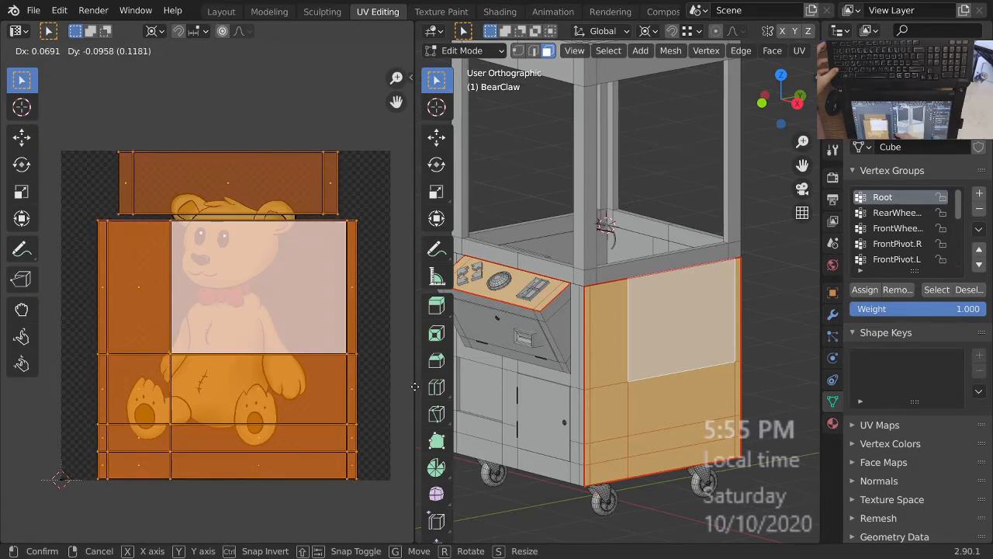
pyautogui.click(415, 387)
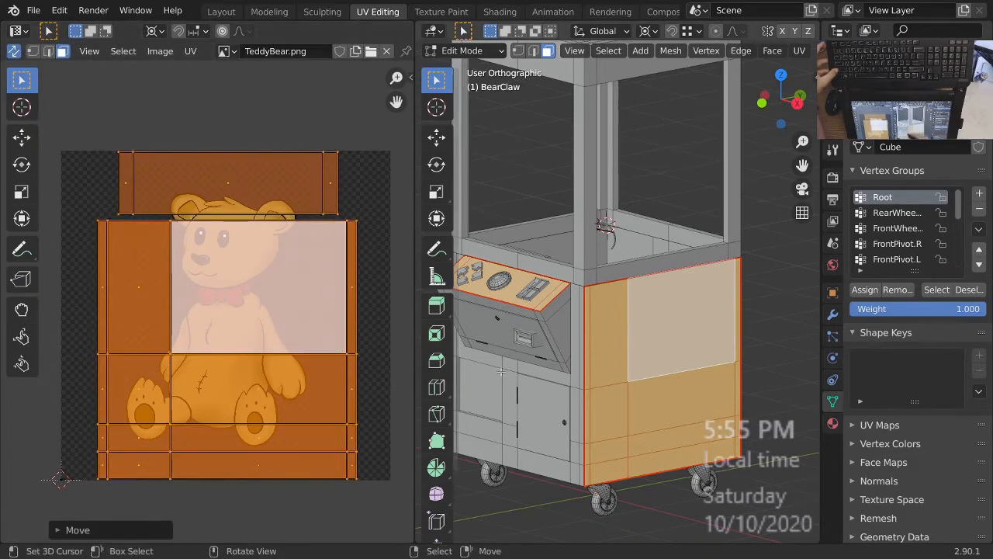
# Leave Edit Mode and shade the viewport with materials to check the bear artwork's placement on the machine's side panel.
pyautogui.press('Tab')
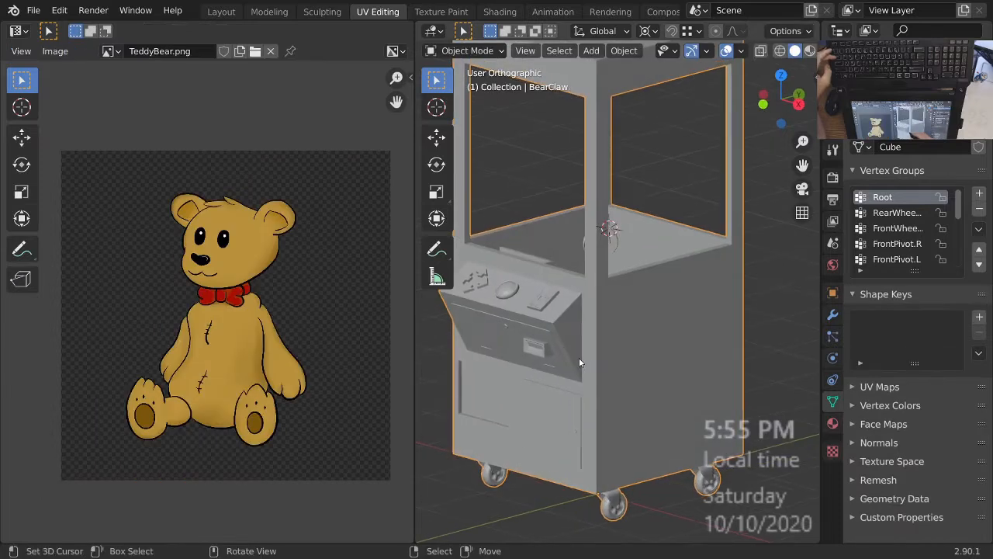
pyautogui.press('z')
pyautogui.click(596, 281)
pyautogui.moveTo(611, 369); pyautogui.dragTo(627, 367, button='middle')
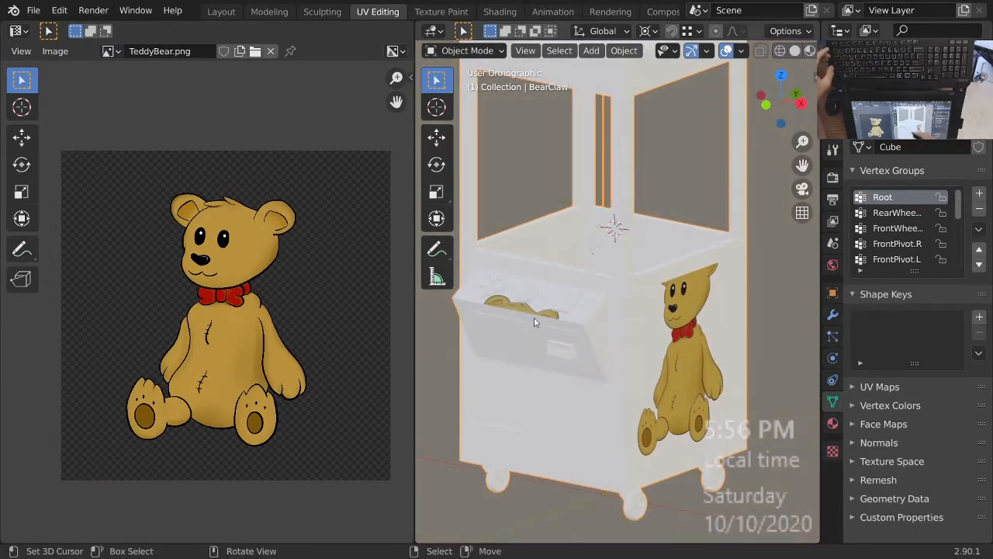
pyautogui.moveTo(648, 334); pyautogui.dragTo(613, 346, button='middle')
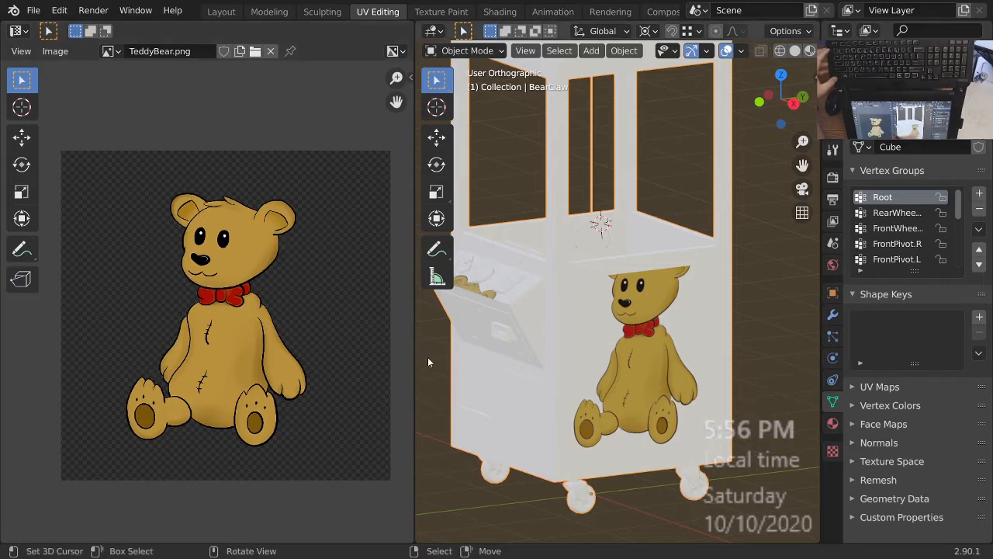
pyautogui.moveTo(678, 398)
pyautogui.mouseDown(button='middle')
pyautogui.moveTo(667, 380)
pyautogui.moveTo(659, 391)
pyautogui.moveTo(621, 381)
pyautogui.moveTo(655, 381)
pyautogui.moveTo(662, 396)
pyautogui.mouseUp(button='middle')
pyautogui.scroll(1, 621, 377)
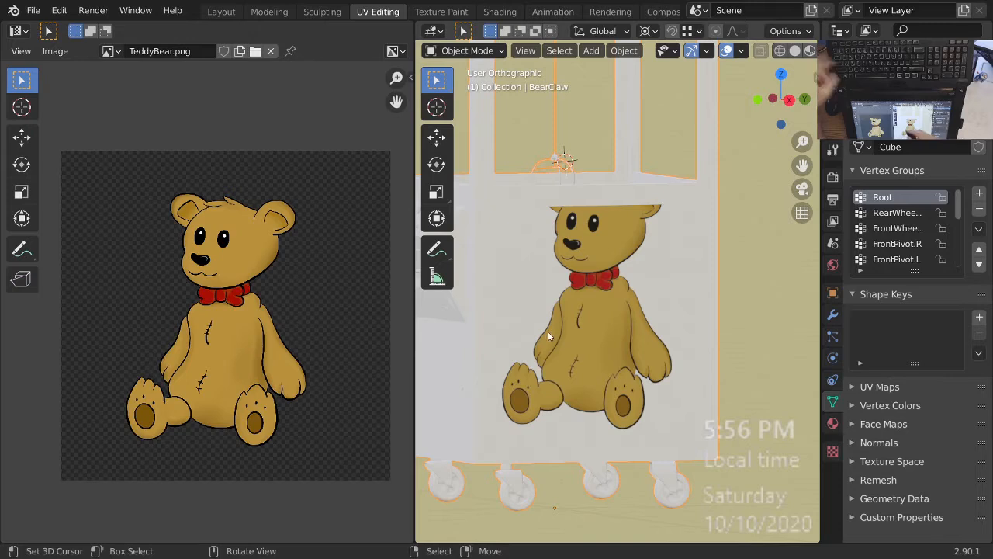
# Save the modified claw machine project to its current file.
pyautogui.hotkey('ctrl', 's')
pyautogui.moveTo(547, 336); pyautogui.dragTo(588, 354, button='middle')
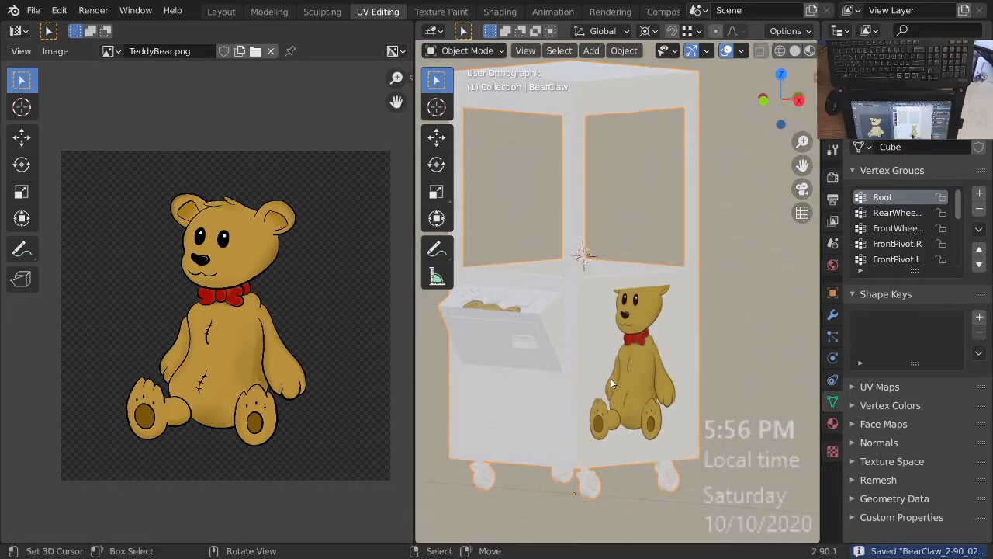
pyautogui.moveTo(612, 382)
pyautogui.mouseDown(button='middle')
pyautogui.moveTo(552, 403)
pyautogui.moveTo(609, 398)
pyautogui.mouseUp(button='middle')
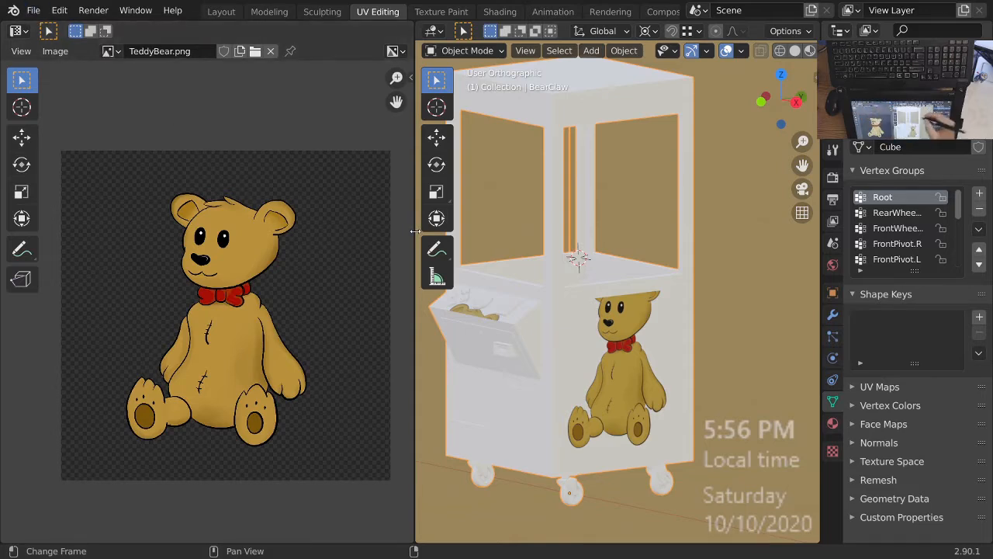
pyautogui.click(33, 10)
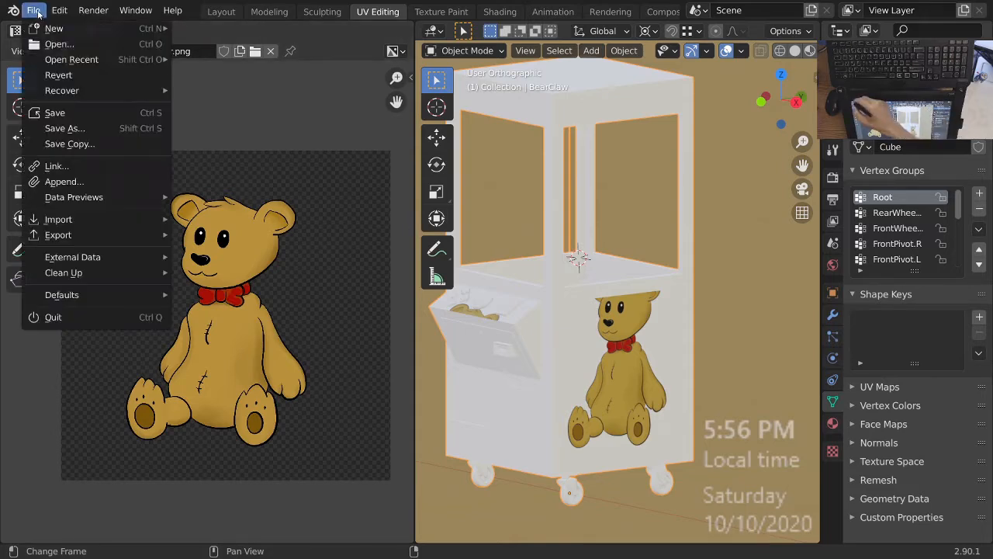
pyautogui.click(54, 113)
# Remove the Material slot from the claw machine object.
pyautogui.click(33, 10)
pyautogui.moveTo(59, 10)
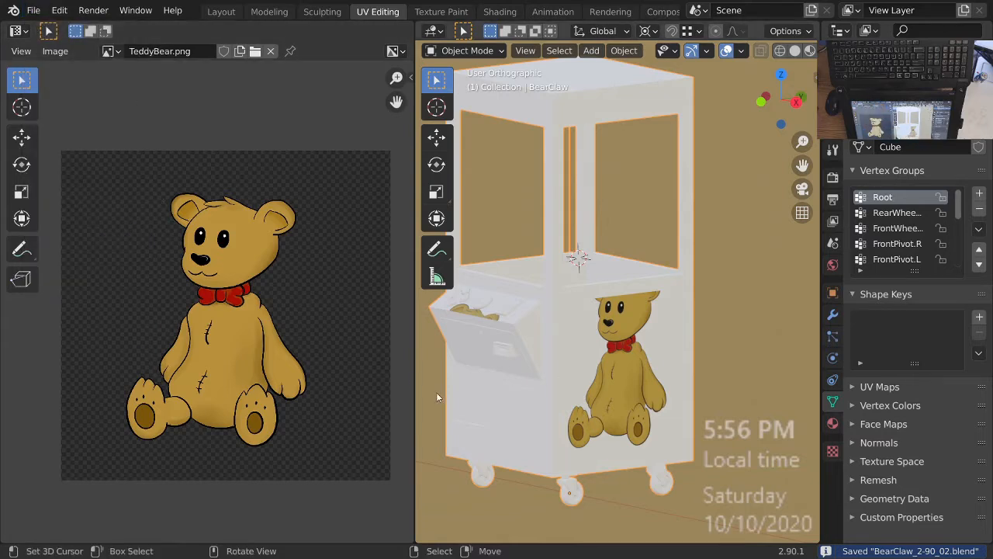
pyautogui.click(833, 423)
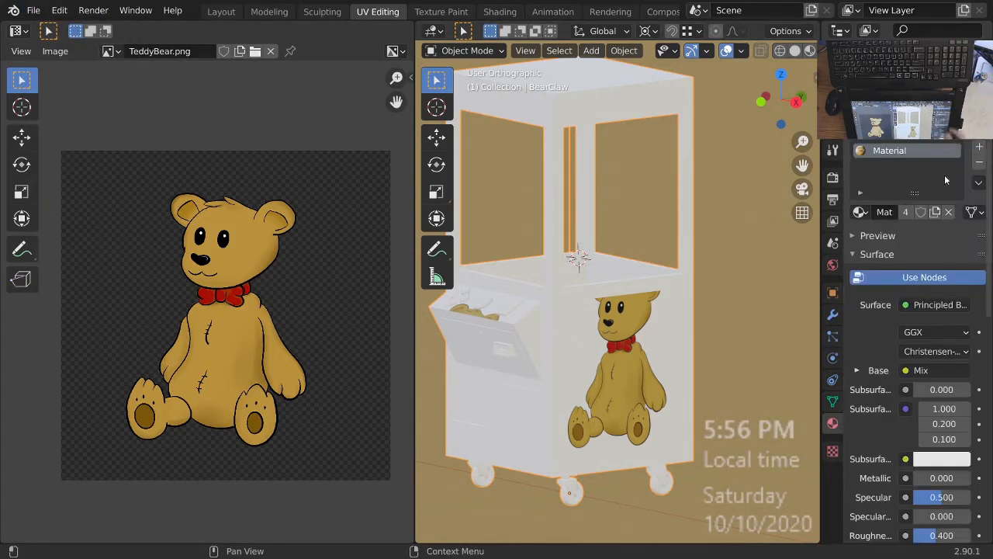
pyautogui.click(979, 165)
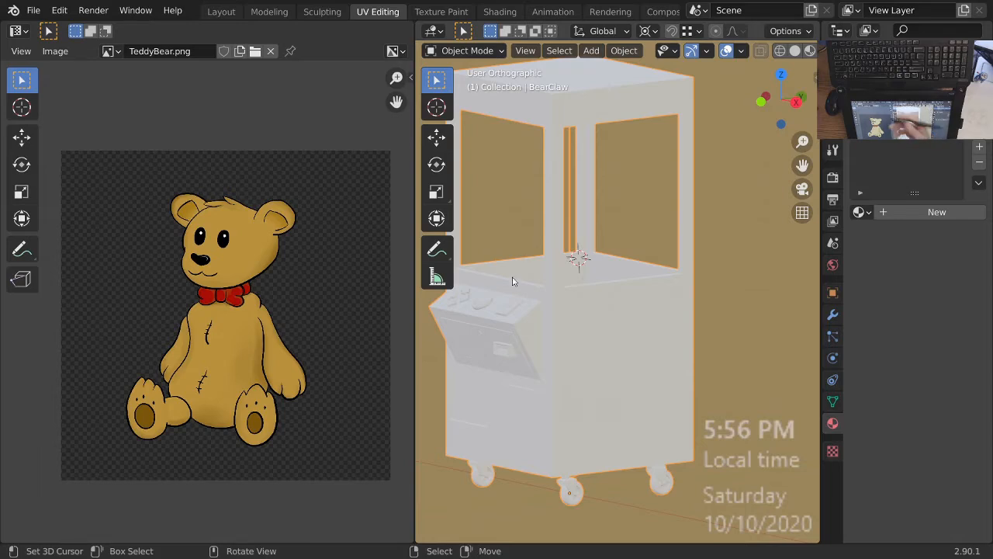
# Open 2-90Painter30SD.blend from the BlenderFiles/AssetFolder/BlendFiles/Painter folder, discarding the claw machine project's unsaved changes.
pyautogui.click(33, 10)
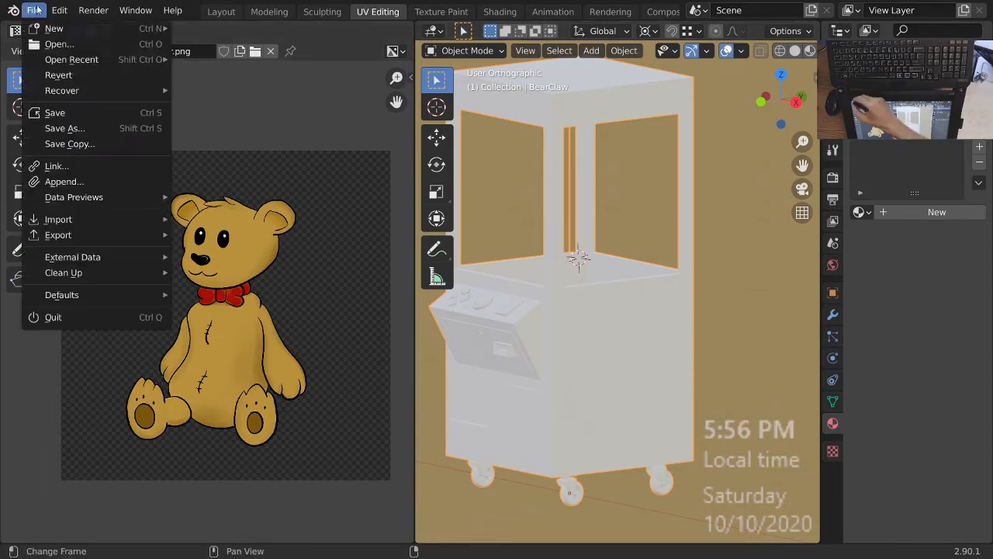
pyautogui.click(59, 44)
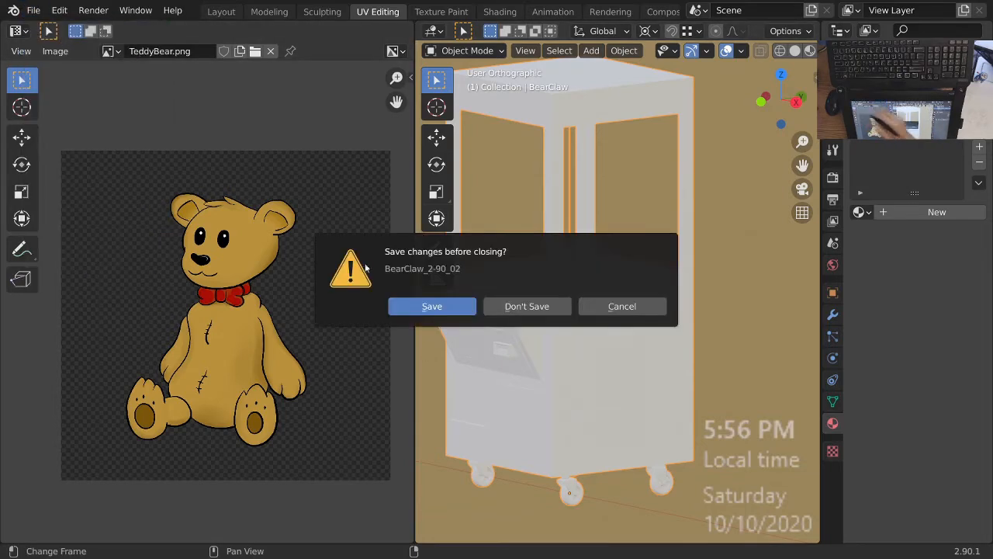
pyautogui.click(534, 304)
pyautogui.click(242, 36)
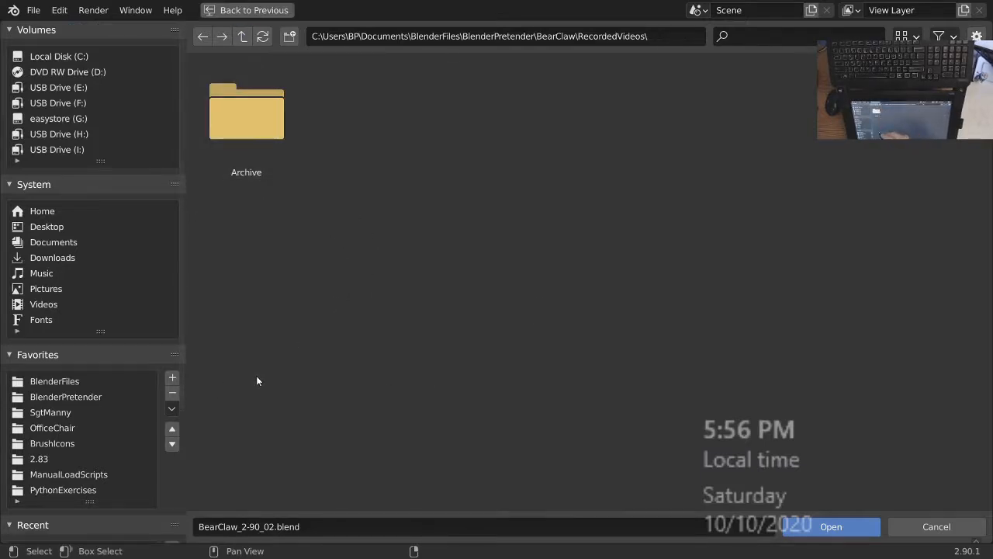
pyautogui.click(68, 381)
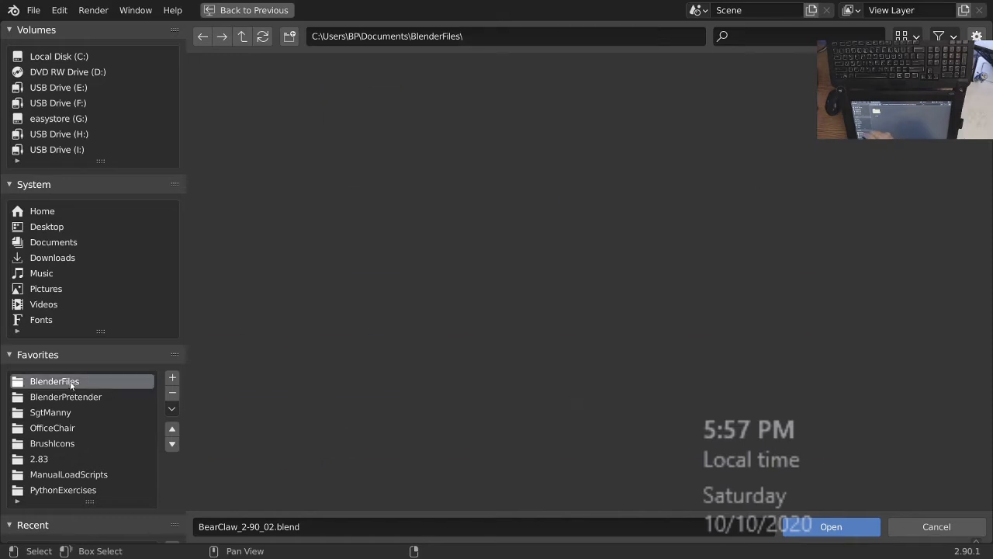
pyautogui.doubleClick(364, 118)
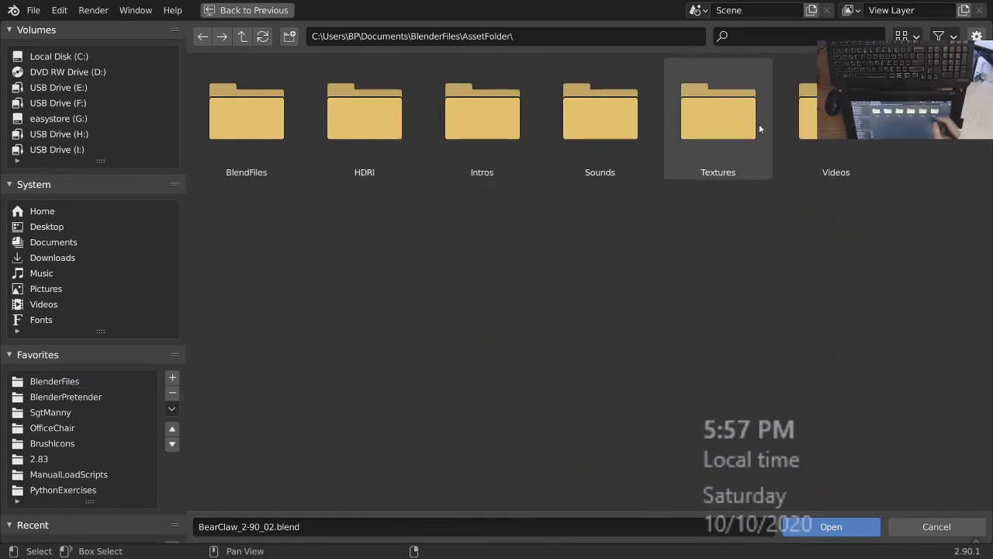
pyautogui.doubleClick(247, 125)
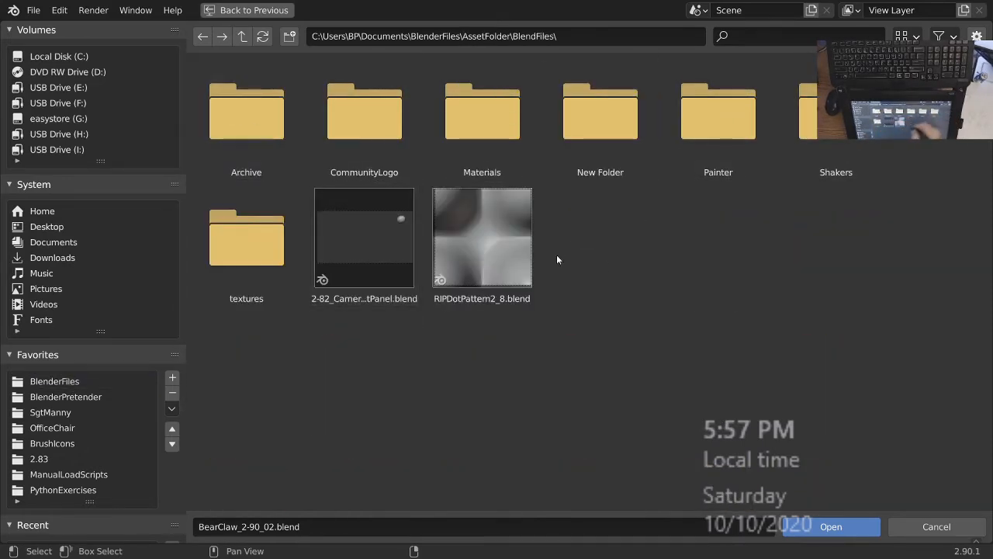
pyautogui.doubleClick(729, 118)
pyautogui.click(482, 112)
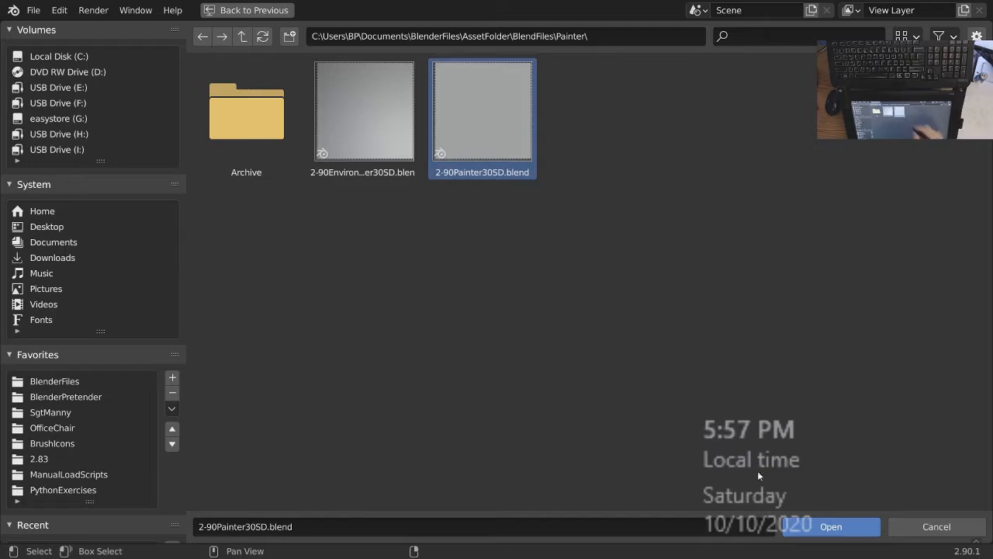
pyautogui.click(844, 526)
pyautogui.click(33, 10)
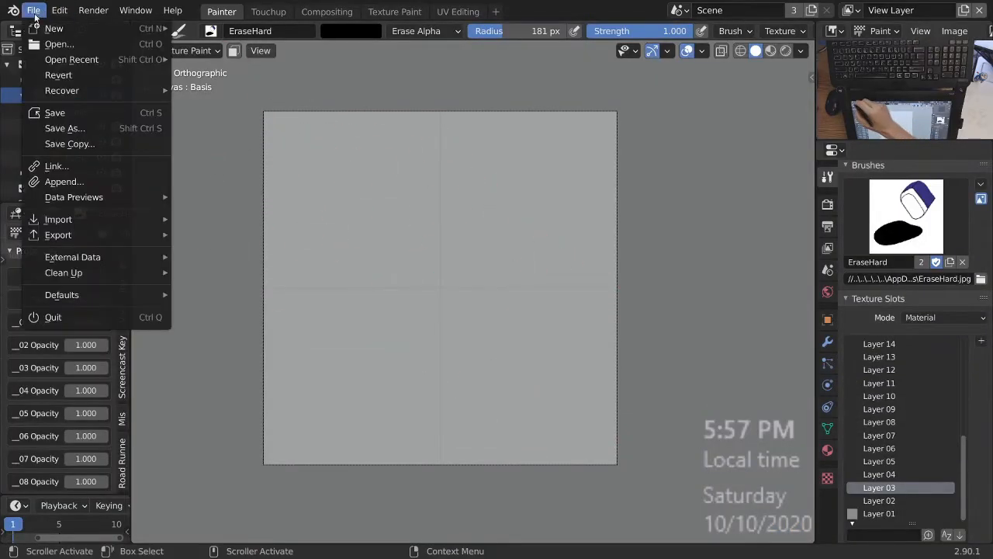
pyautogui.click(74, 130)
pyautogui.click(53, 396)
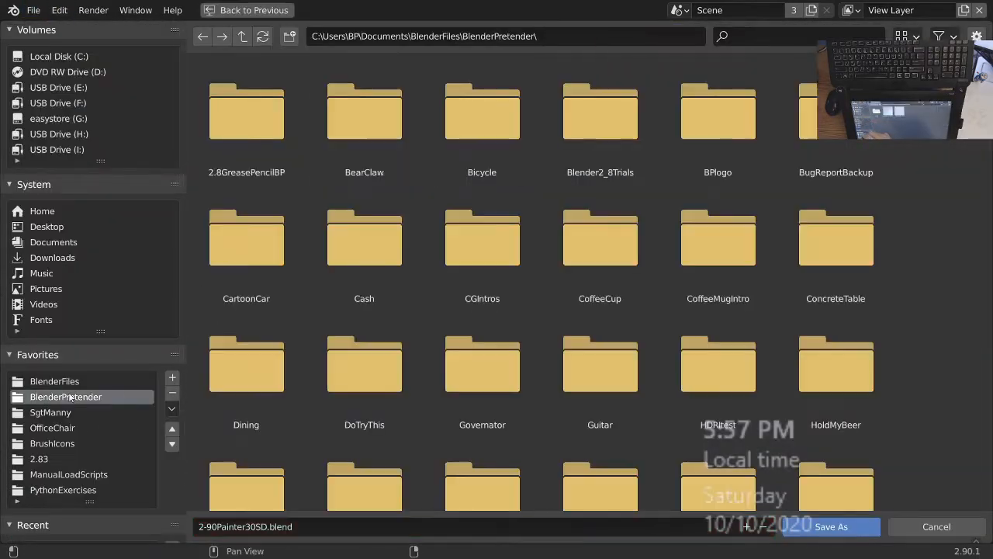
pyautogui.doubleClick(365, 115)
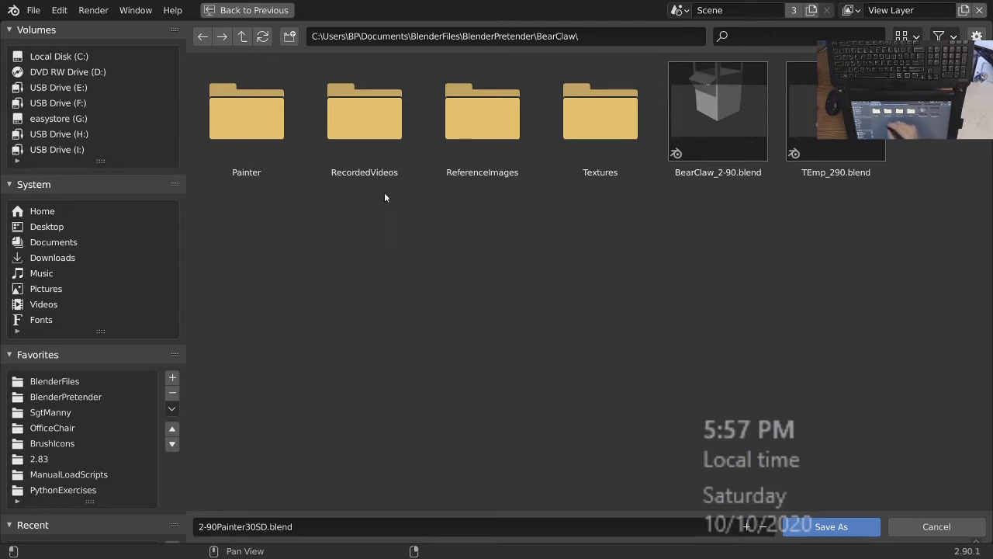
pyautogui.doubleClick(241, 120)
pyautogui.click(241, 527)
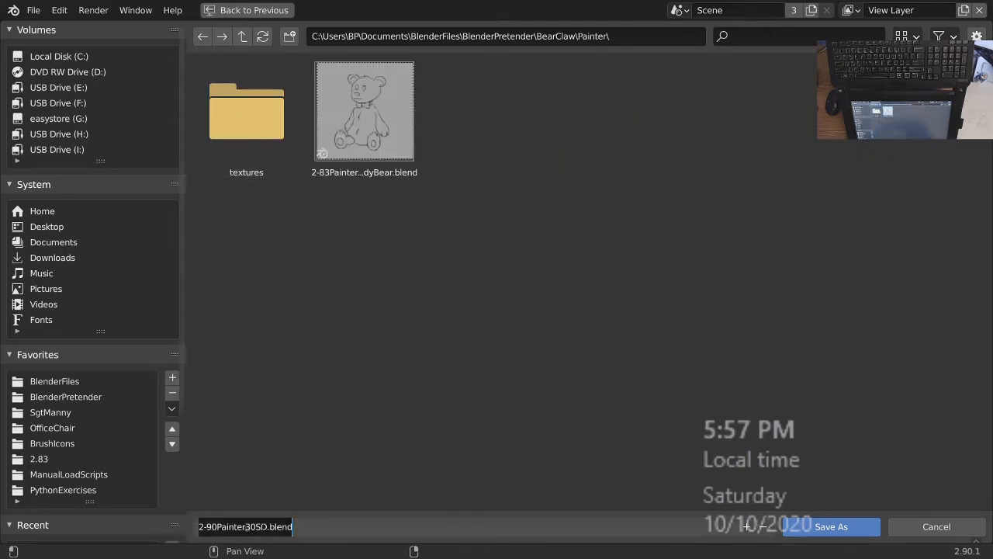
pyautogui.click(217, 527)
pyautogui.press('BackSpace')
pyautogui.press('BackSpace')
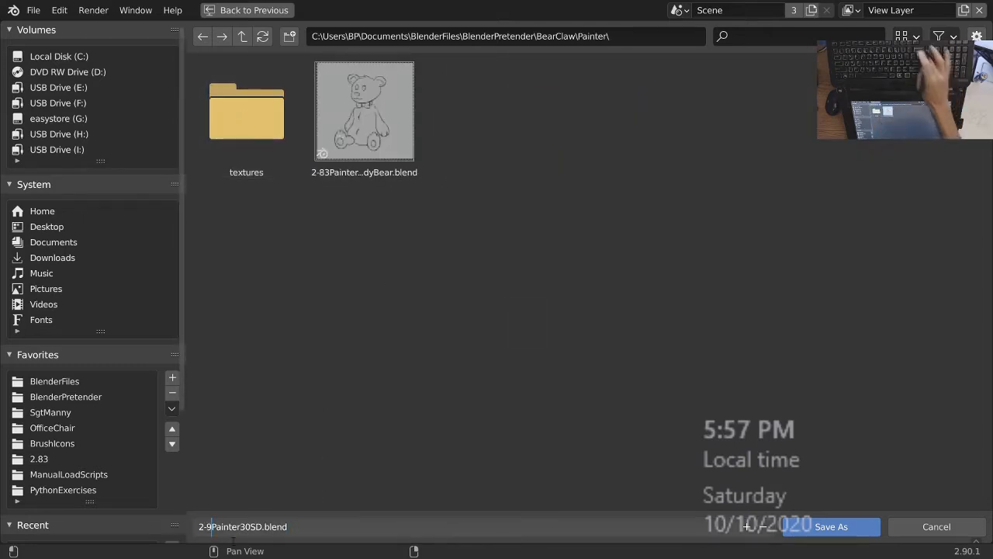
pyautogui.press('Return')
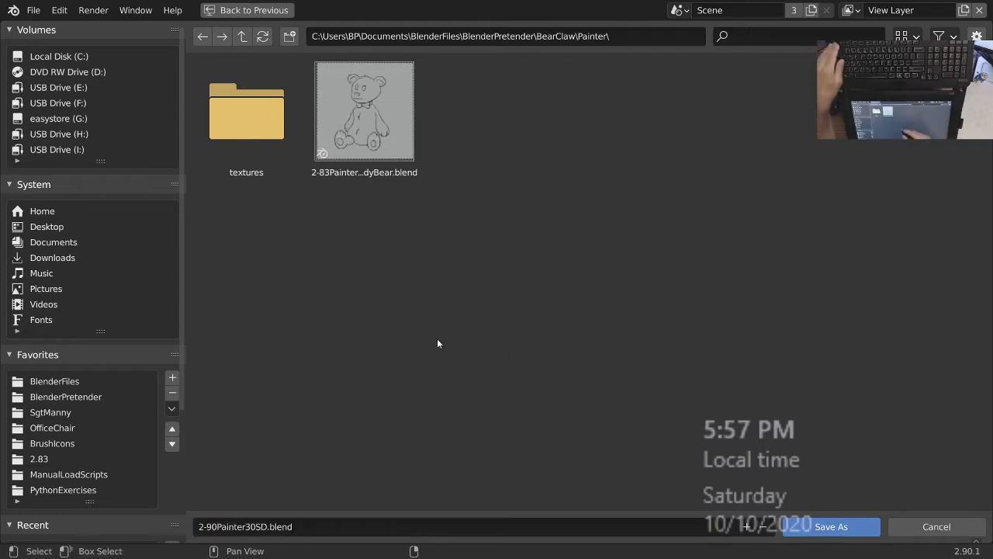
# Quit Blender 2.90.1 and switch to Blender 2.83.6, dismissing its splash screen and making the window fullscreen.
pyautogui.click(33, 10)
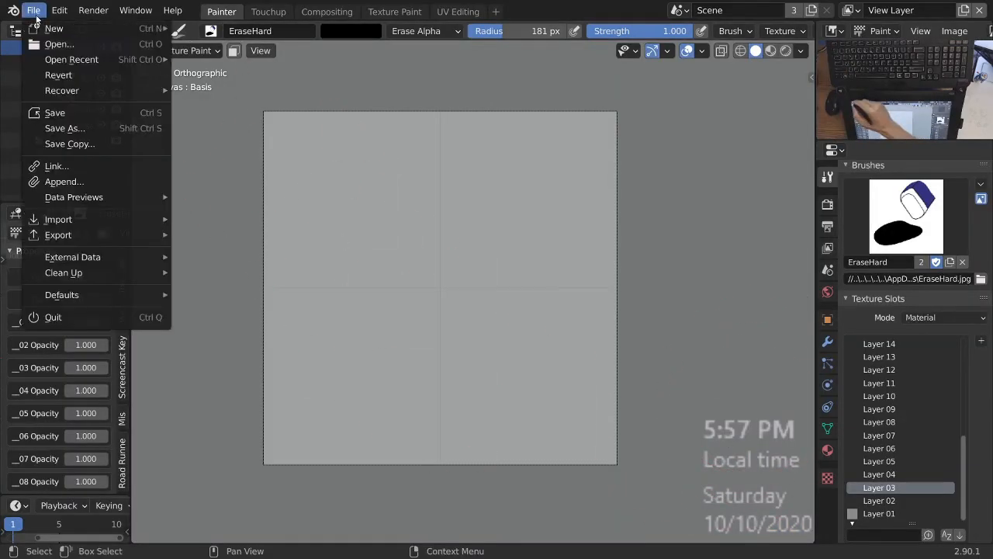
pyautogui.click(73, 317)
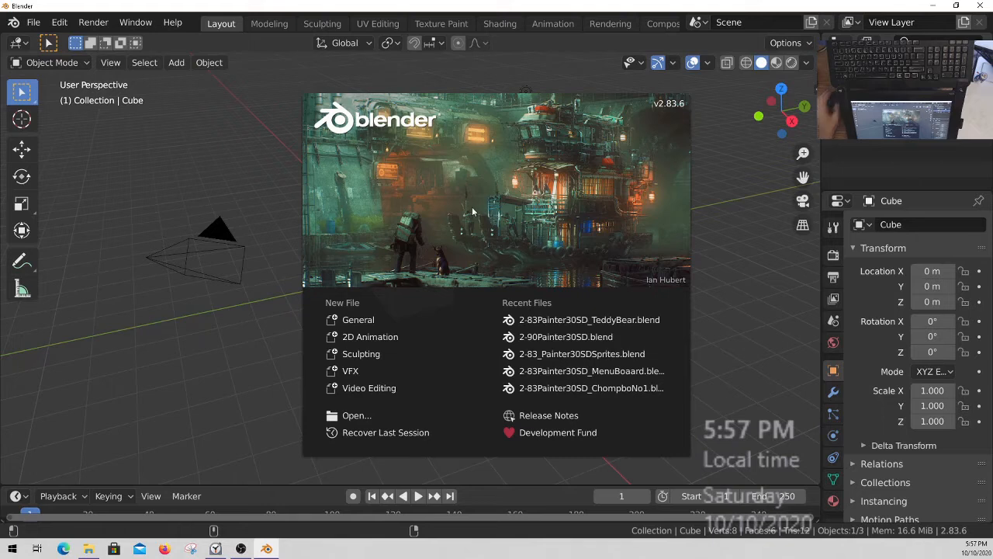
pyautogui.click(139, 33)
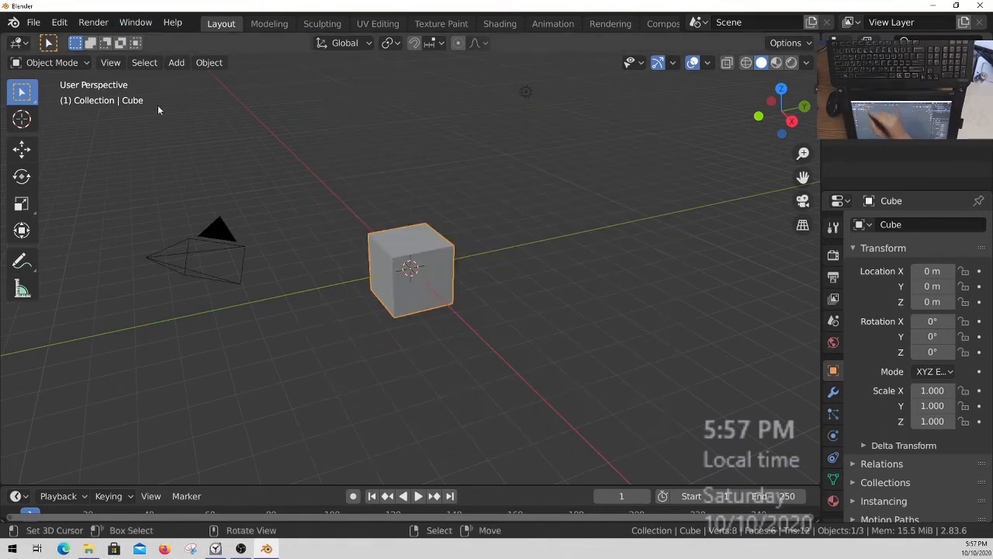
pyautogui.click(136, 22)
pyautogui.click(180, 77)
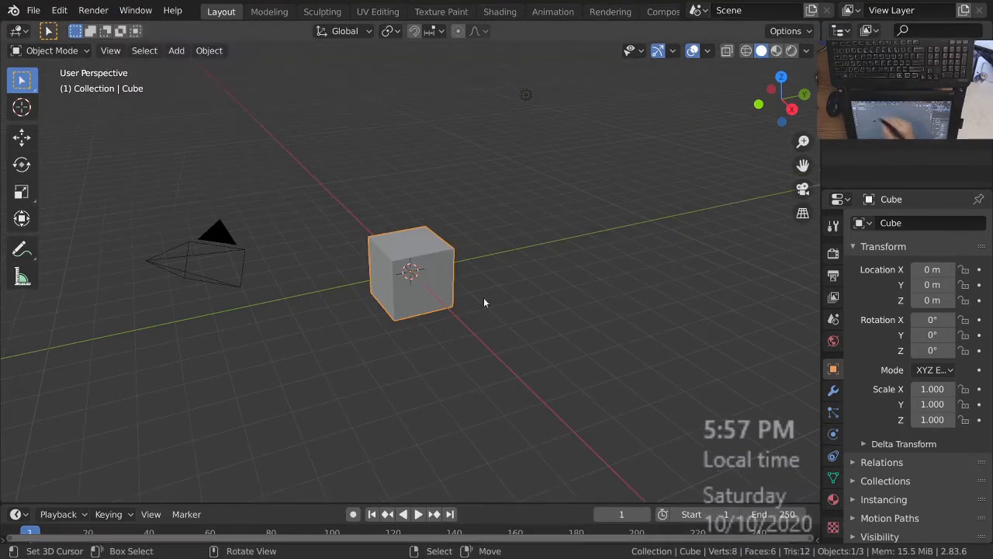
# Open 2-90Painter30SD.blend from the BlenderFiles/AssetFolder/BlendFiles/Painter folder.
pyautogui.click(34, 10)
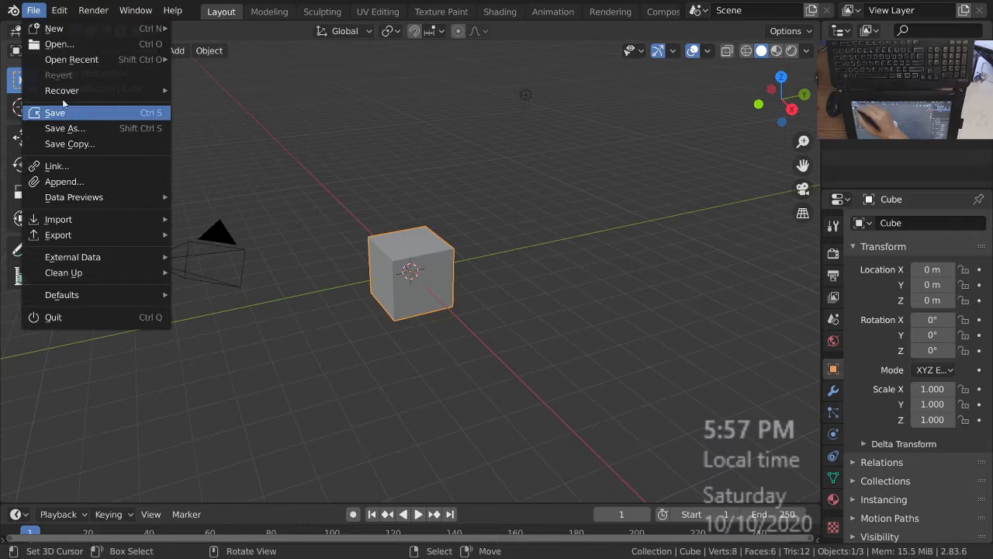
pyautogui.click(47, 46)
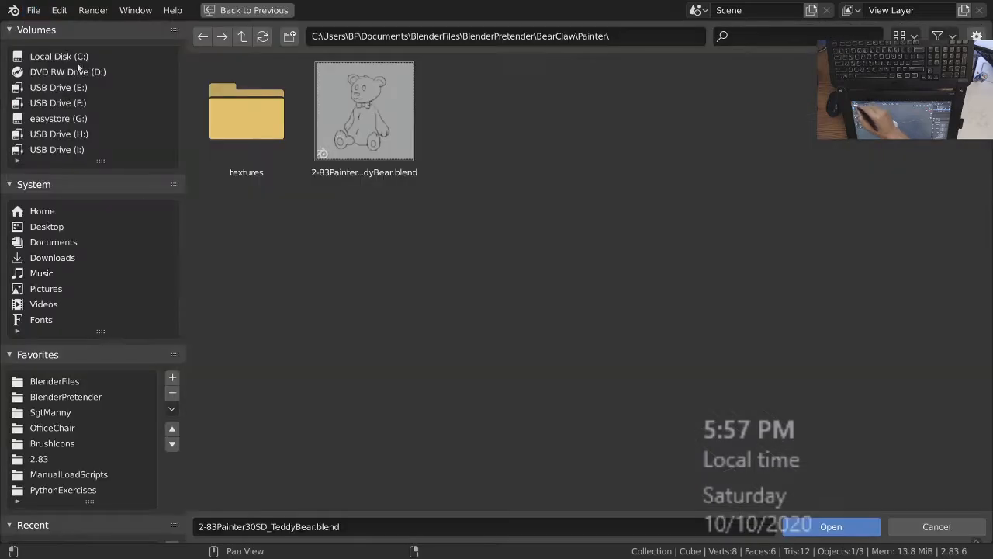
pyautogui.click(70, 382)
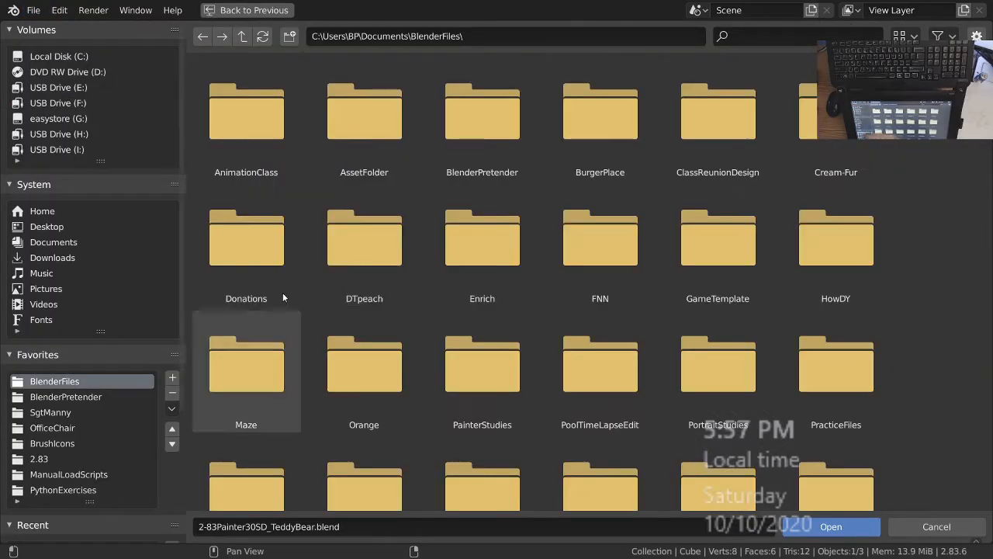
pyautogui.doubleClick(366, 111)
pyautogui.doubleClick(252, 124)
pyautogui.doubleClick(726, 126)
pyautogui.click(483, 108)
pyautogui.click(832, 527)
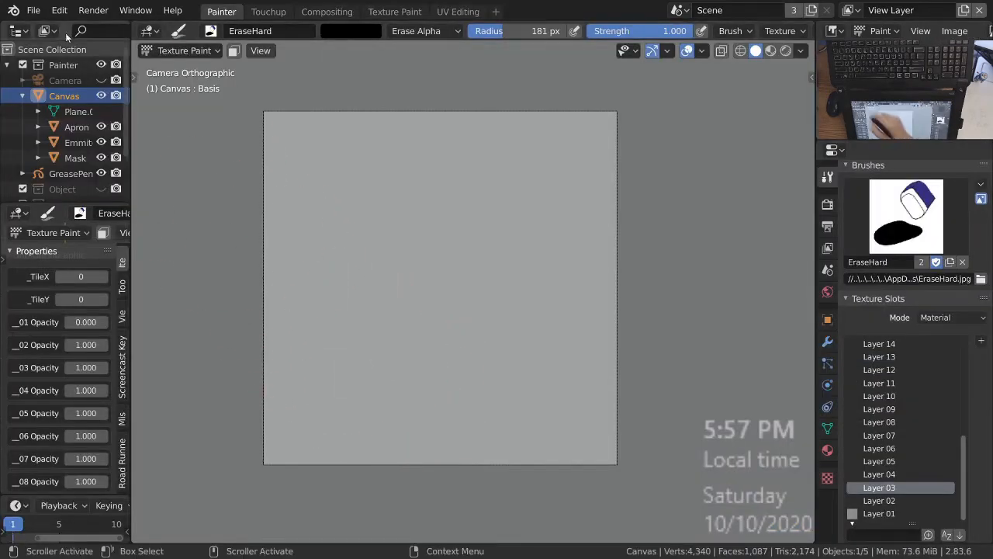
# Begin saving the painter file under a new name, choosing BlenderPretender/BearClaw/Painter as the destination folder.
pyautogui.click(33, 10)
pyautogui.click(71, 128)
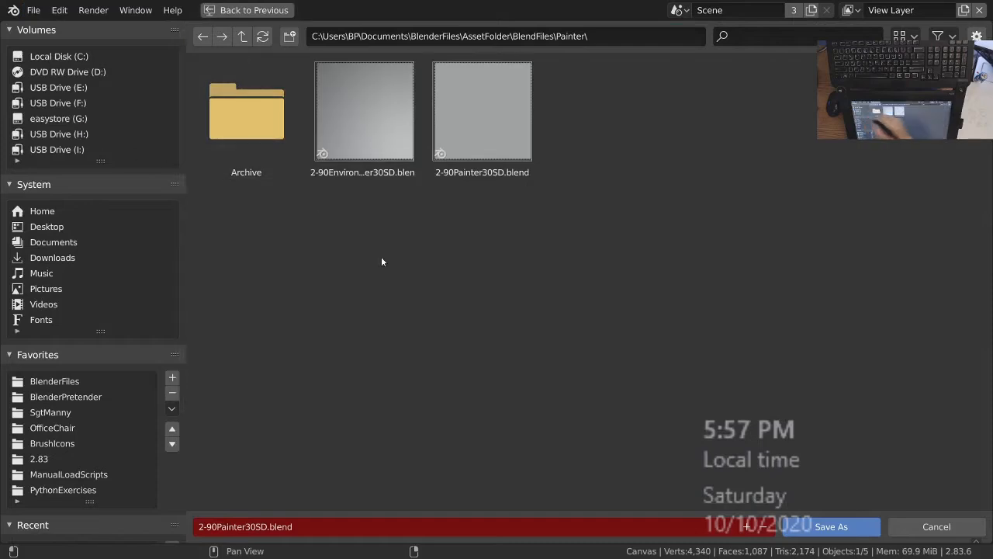
pyautogui.click(65, 397)
pyautogui.doubleClick(364, 116)
pyautogui.click(237, 112)
pyautogui.doubleClick(237, 113)
# Name the file 2-83Painter30SD_3DObjectPainter.blend and save it.
pyautogui.click(262, 527)
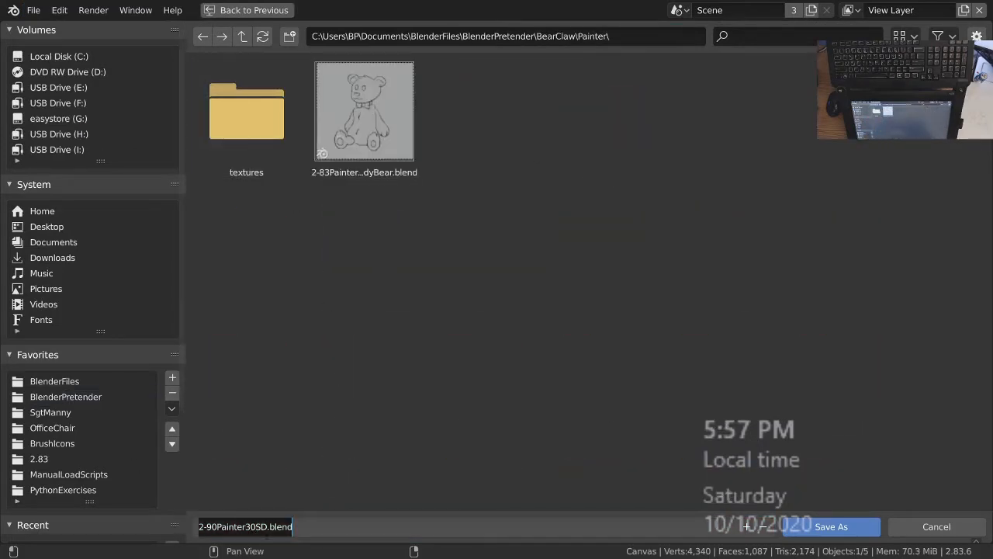
pyautogui.click(265, 527)
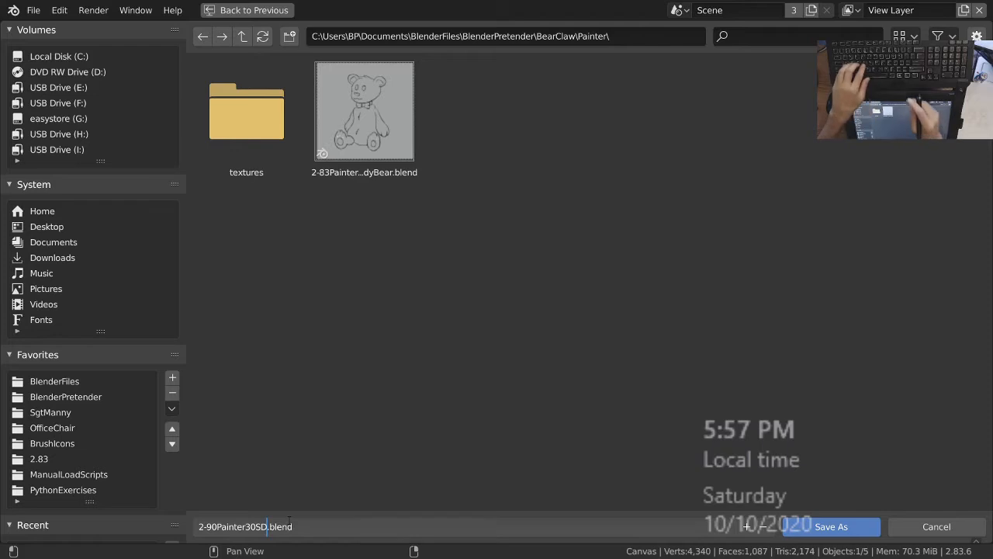
pyautogui.write('_')
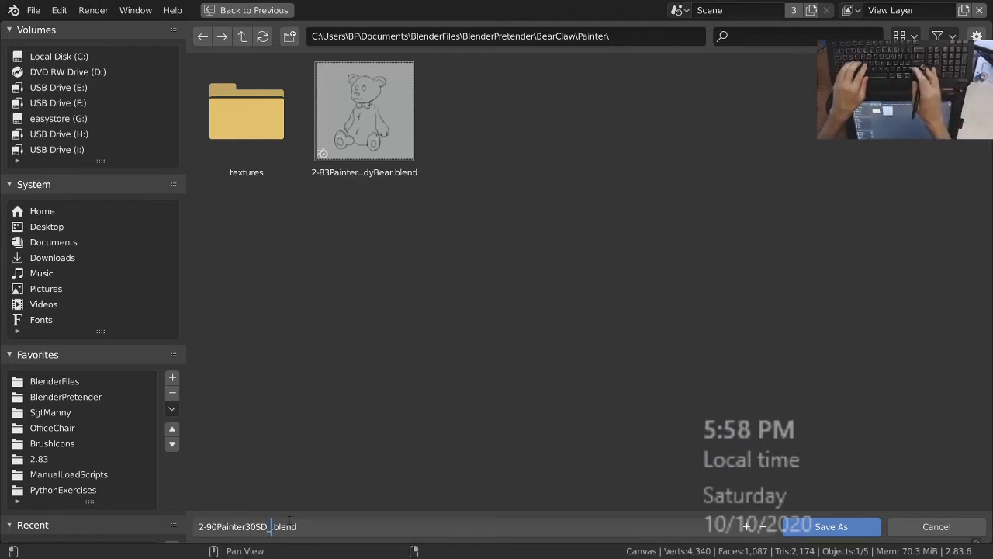
pyautogui.write('Objec')
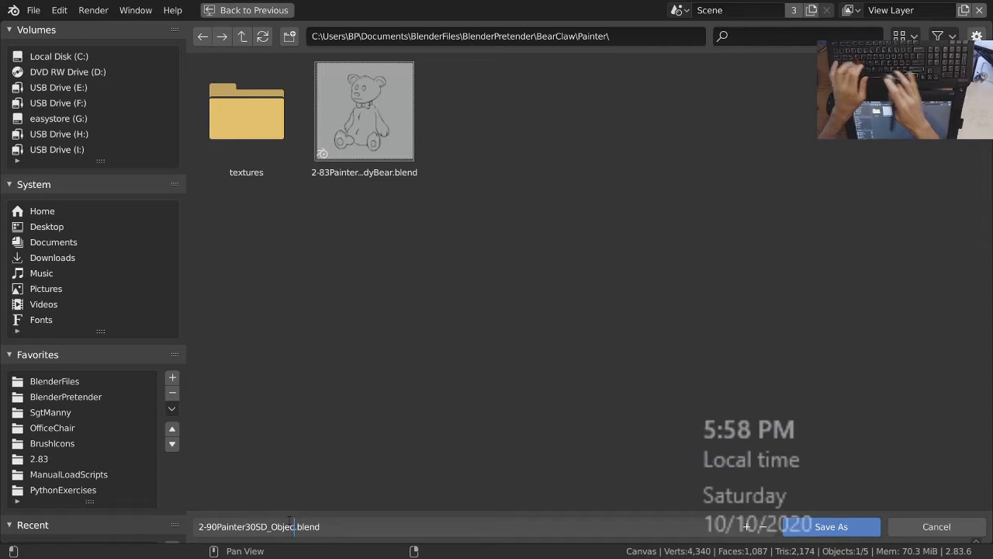
pyautogui.write('tPainter')
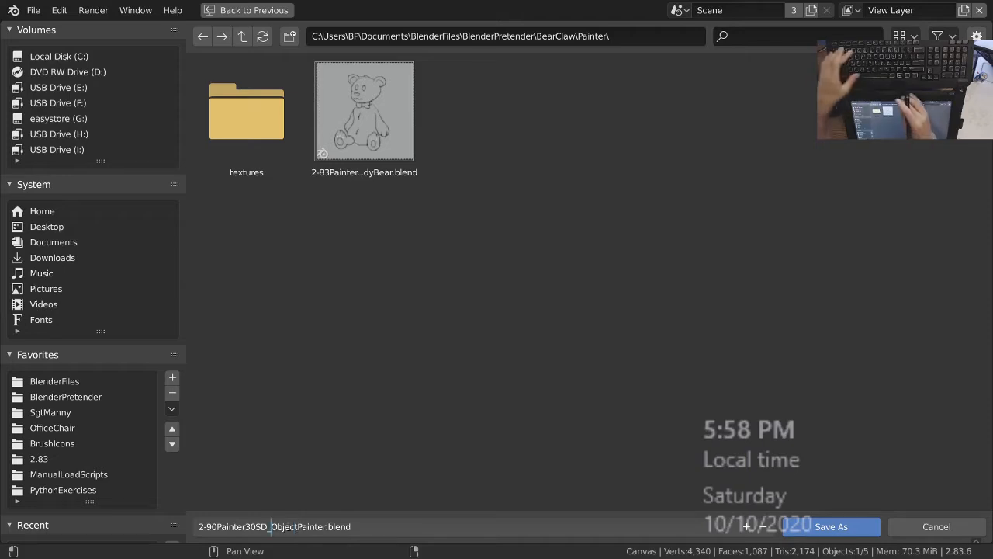
pyautogui.write('3D')
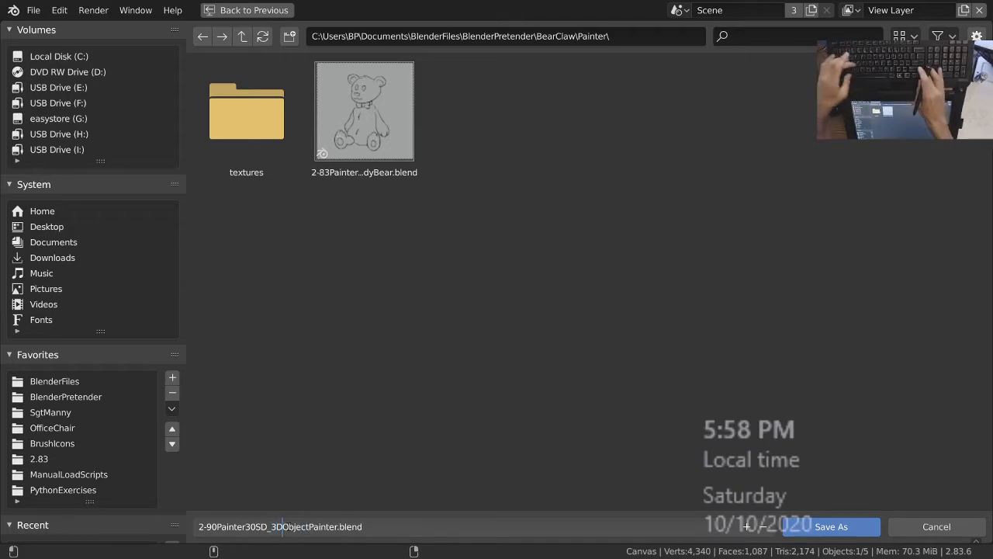
pyautogui.click(218, 531)
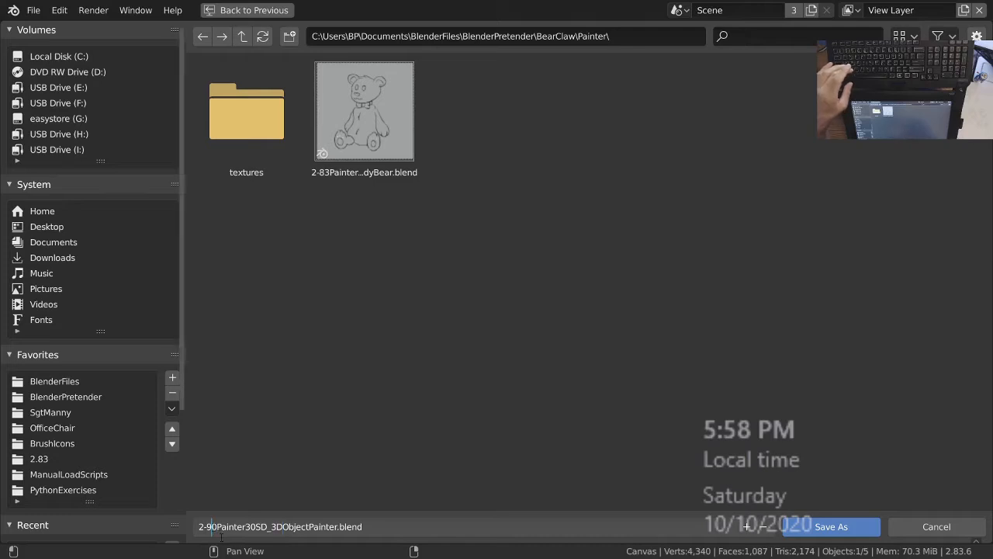
pyautogui.press('BackSpace')
pyautogui.press('BackSpace')
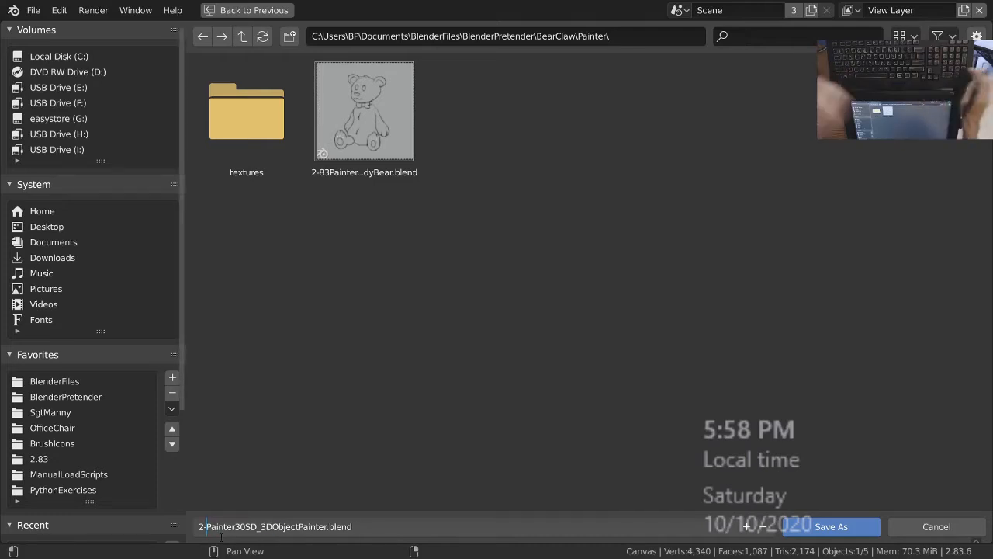
pyautogui.write('83')
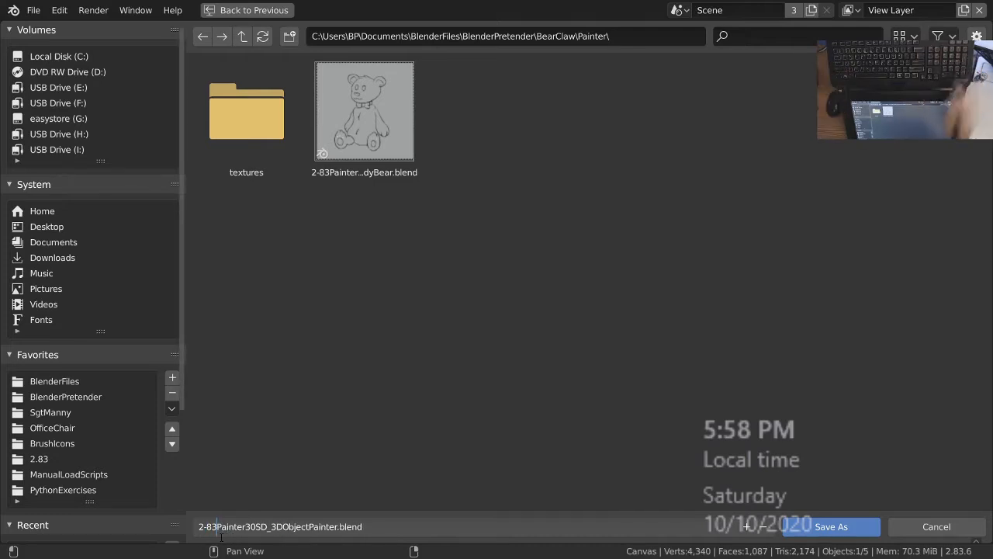
pyautogui.press('Return')
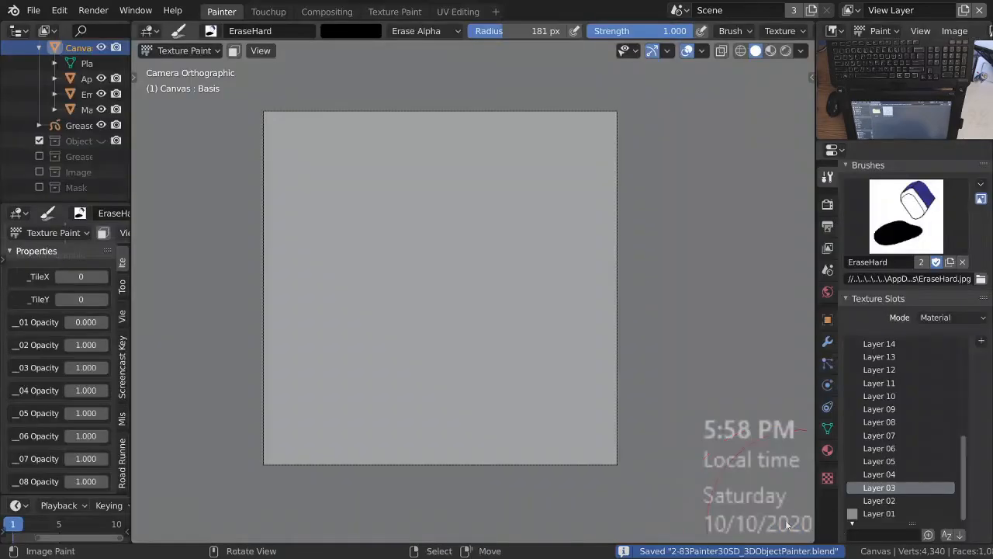
# Turn off automatic packing and unpack all files, writing them to the current directory and overwriting existing ones.
pyautogui.click(35, 10)
pyautogui.moveTo(77, 257)
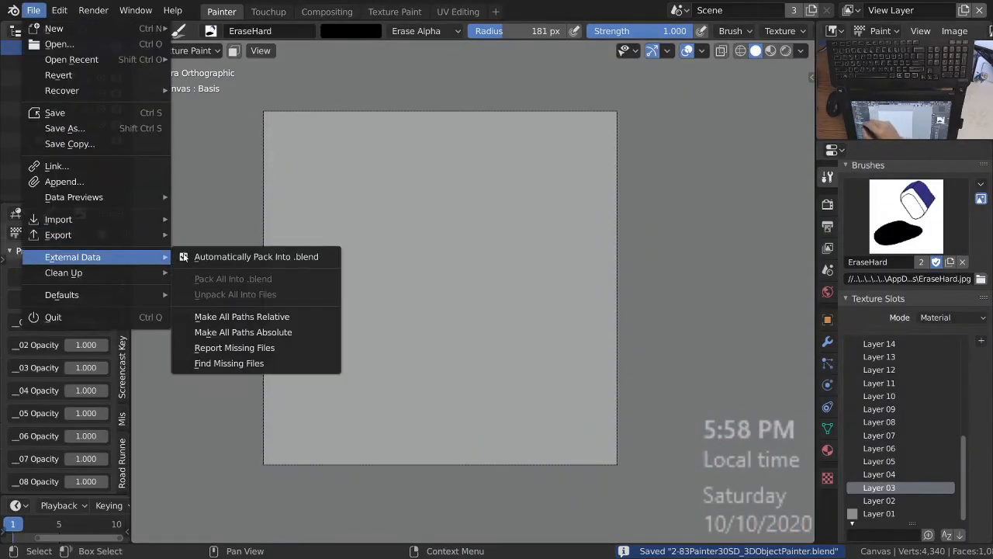
pyautogui.click(242, 258)
pyautogui.click(34, 10)
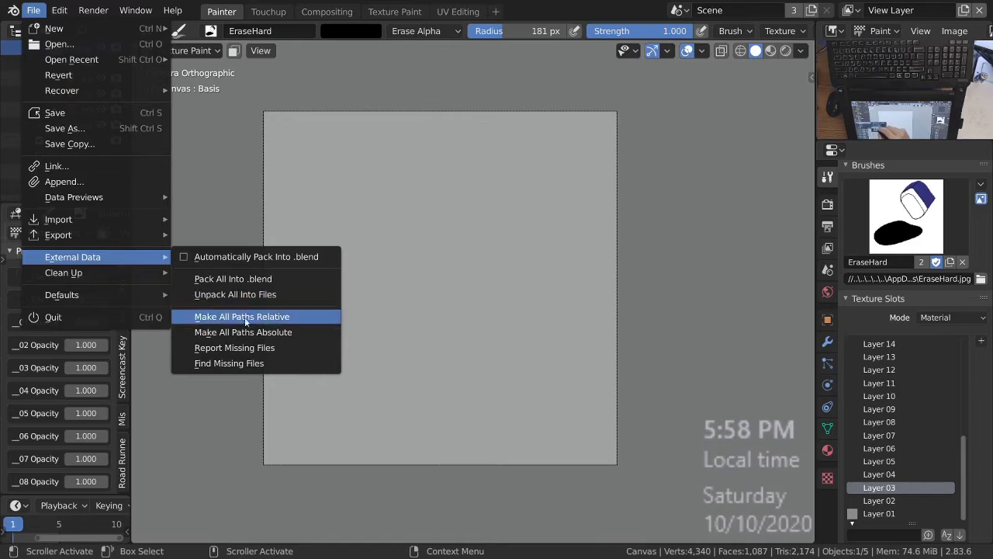
pyautogui.click(236, 295)
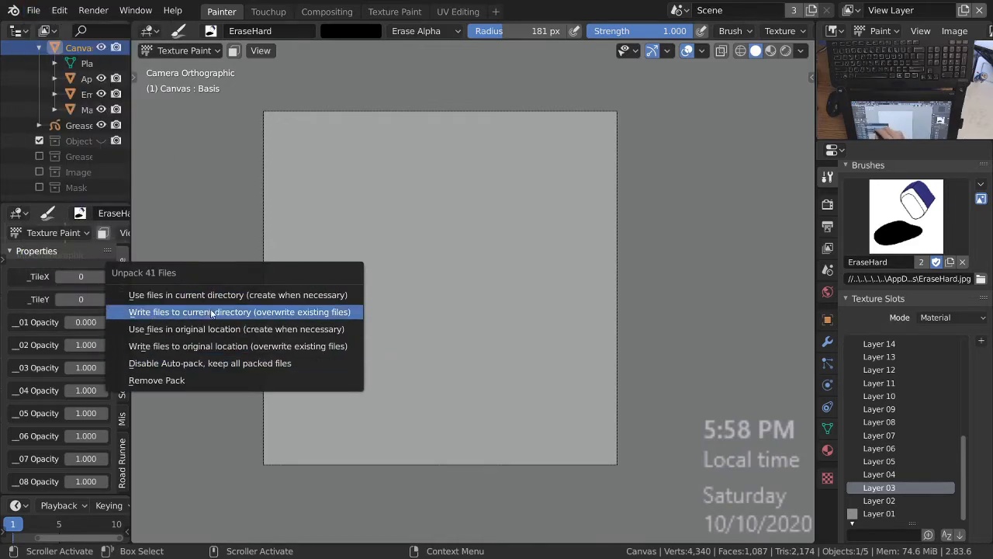
pyautogui.click(212, 312)
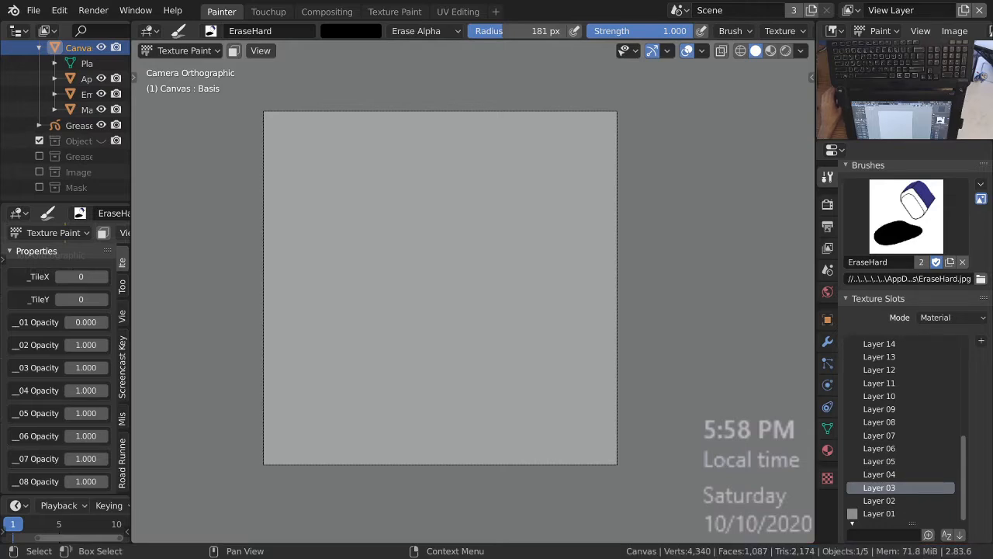
# Examine the unpacked layer, mask and brush images in the BearClaw/Painter/textures folder in File Explorer.
pyautogui.moveTo(565, 2); pyautogui.dragTo(466, 2)
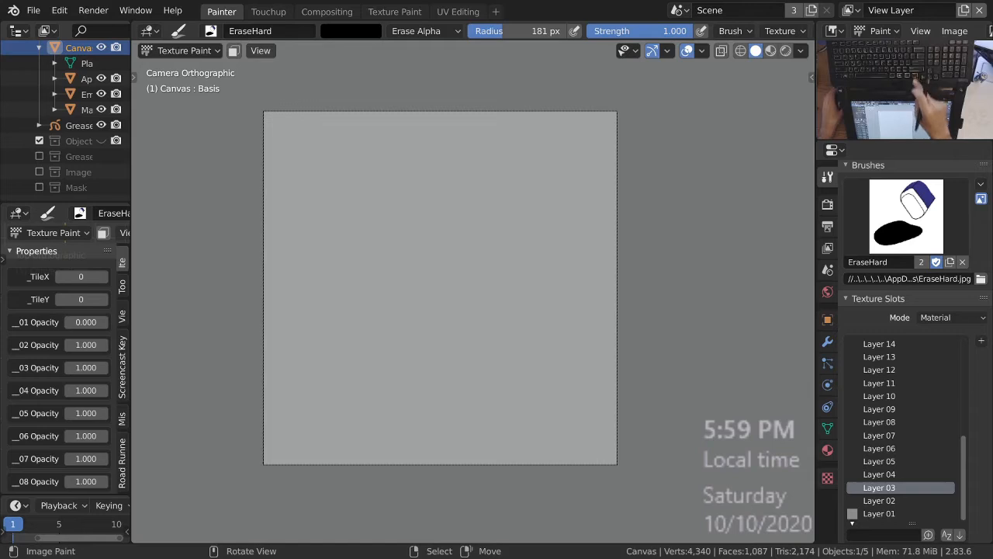
pyautogui.hotkey('alt', 'Tab')
pyautogui.moveTo(468, 54); pyautogui.dragTo(462, 128)
pyautogui.scroll(3, 468, 356)
pyautogui.scroll(-1, 469, 326)
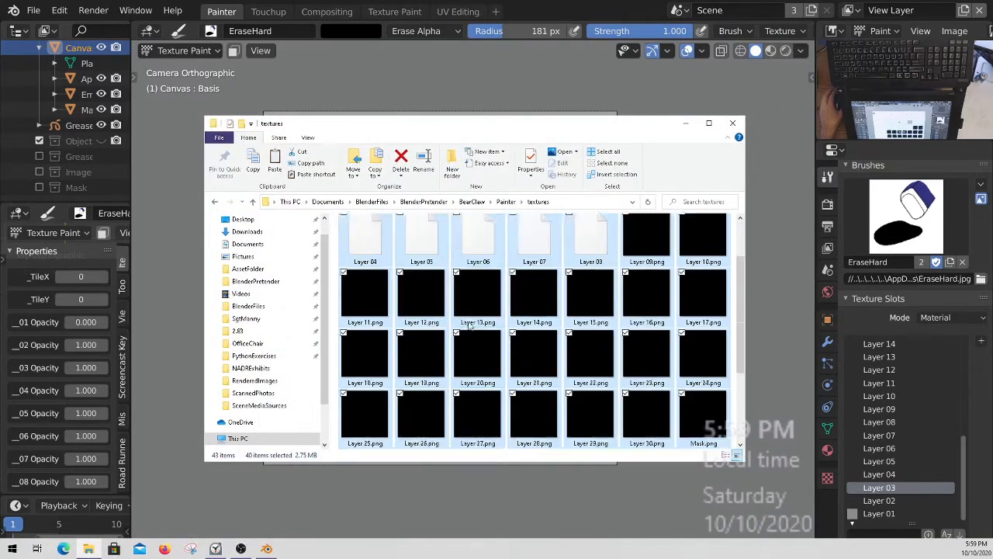
pyautogui.scroll(-2, 469, 326)
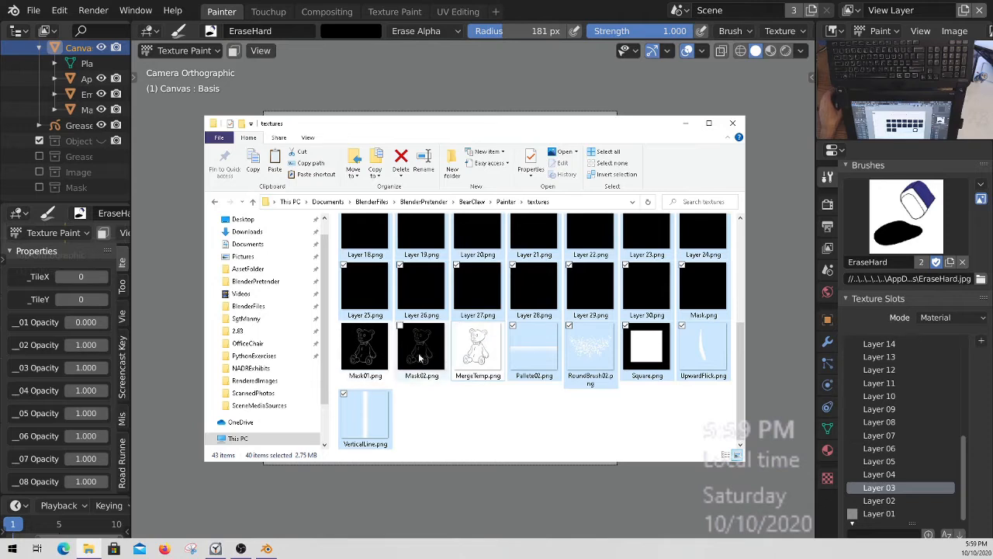
pyautogui.moveTo(465, 128); pyautogui.dragTo(584, 0)
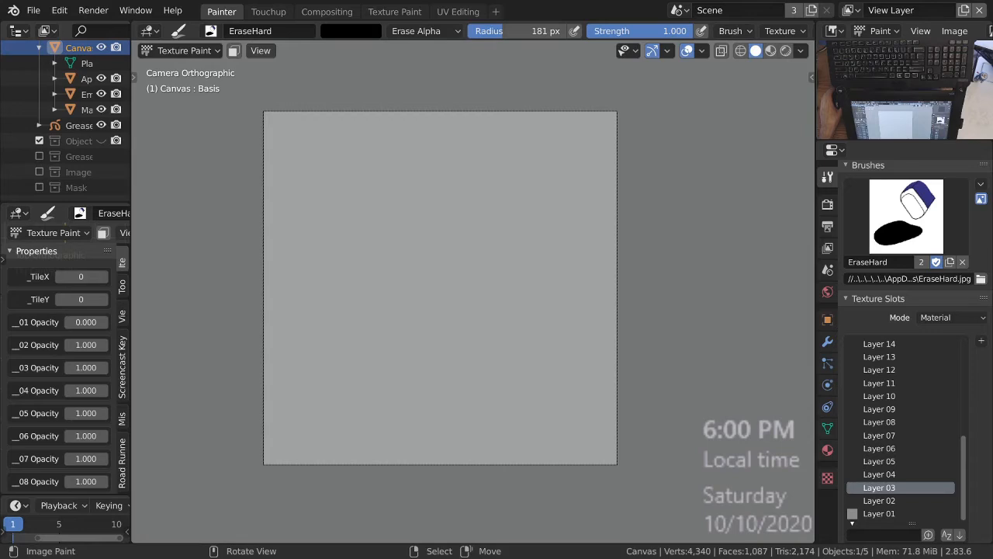
pyautogui.click(34, 11)
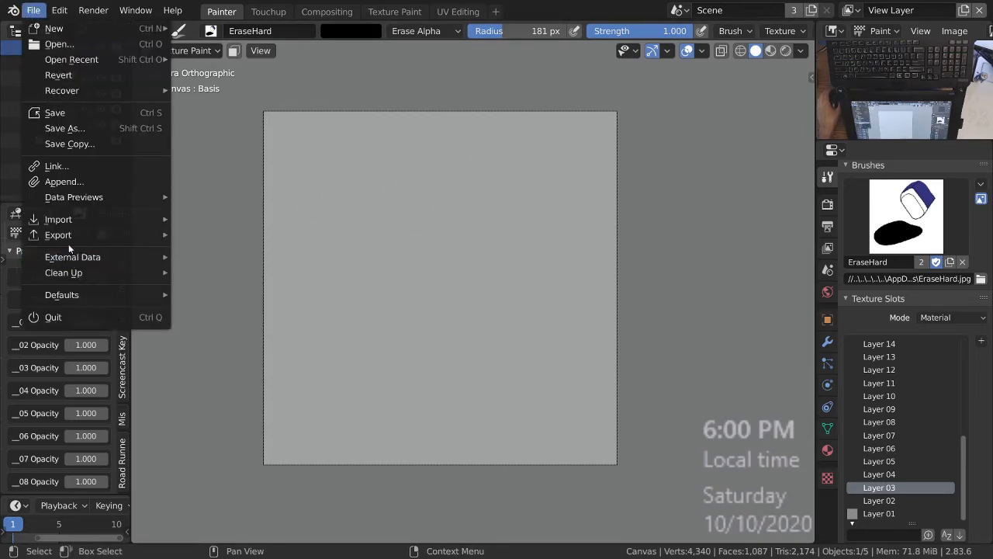
pyautogui.moveTo(82, 257)
pyautogui.click(218, 256)
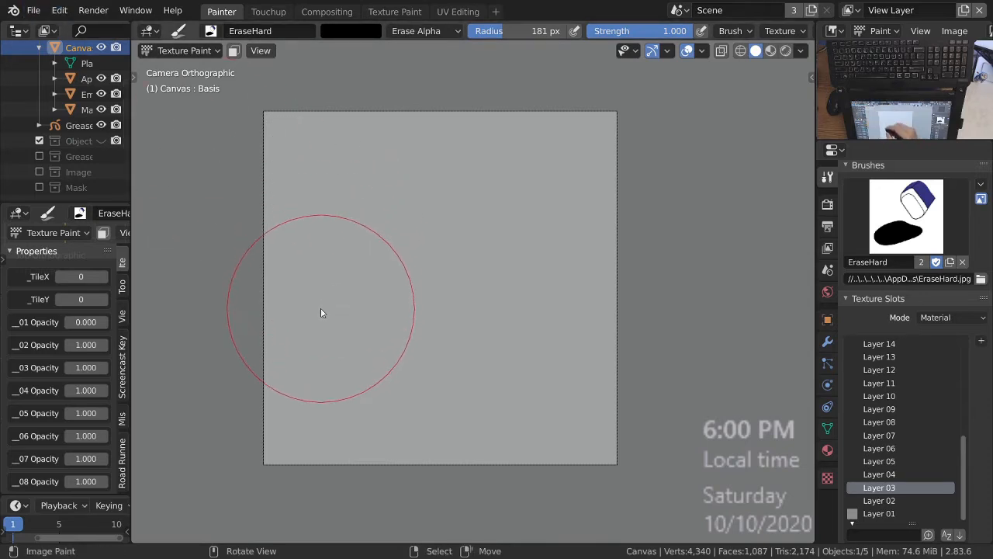
pyautogui.click(59, 10)
pyautogui.click(34, 10)
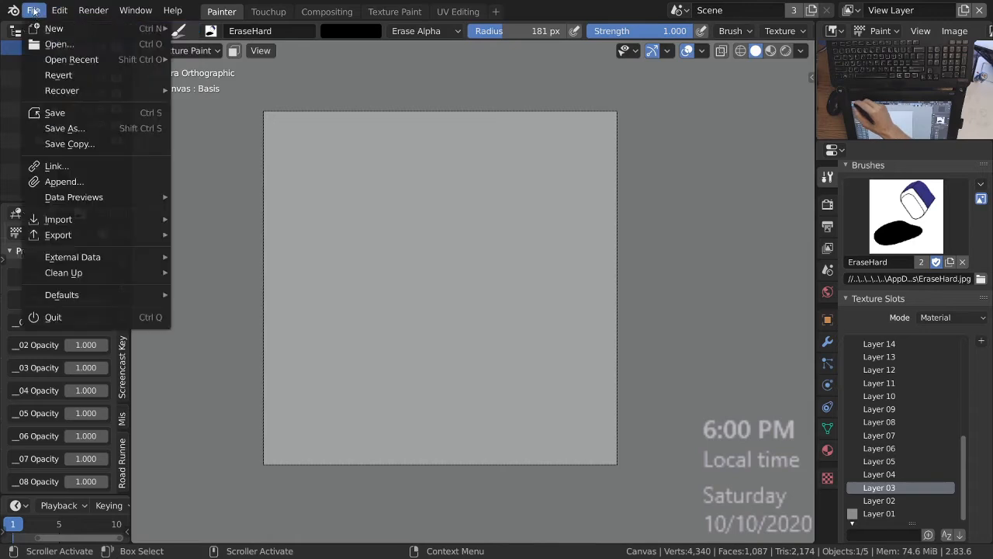
pyautogui.click(87, 182)
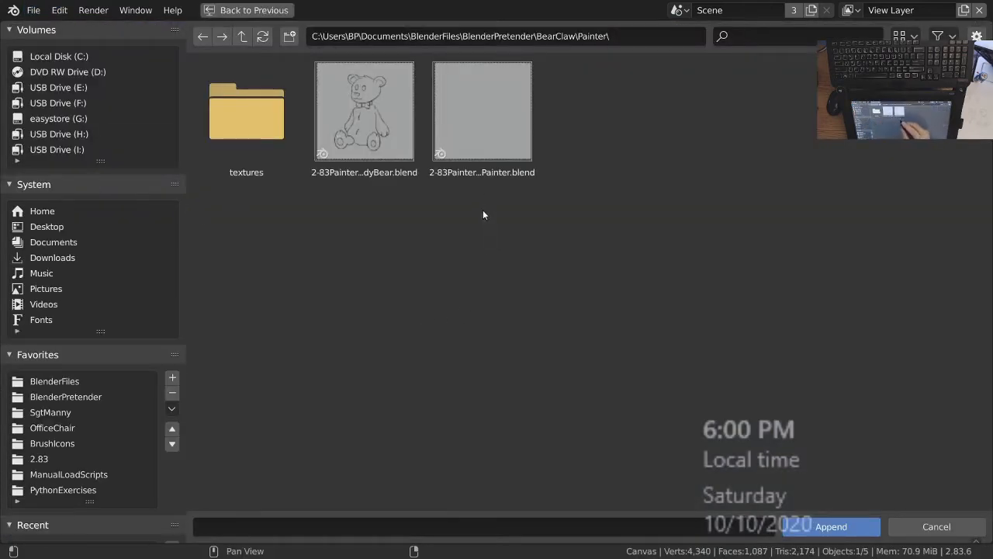
pyautogui.click(242, 36)
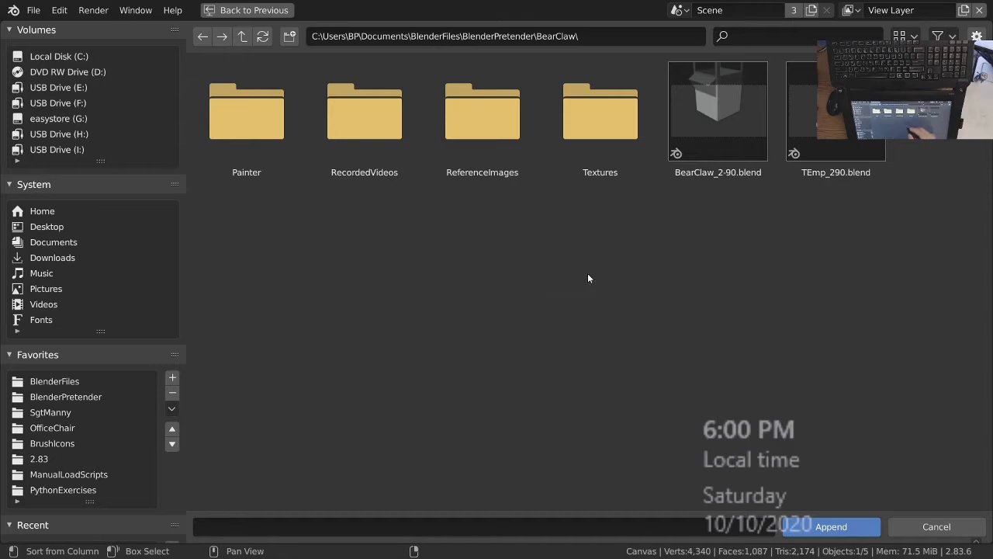
pyautogui.click(836, 113)
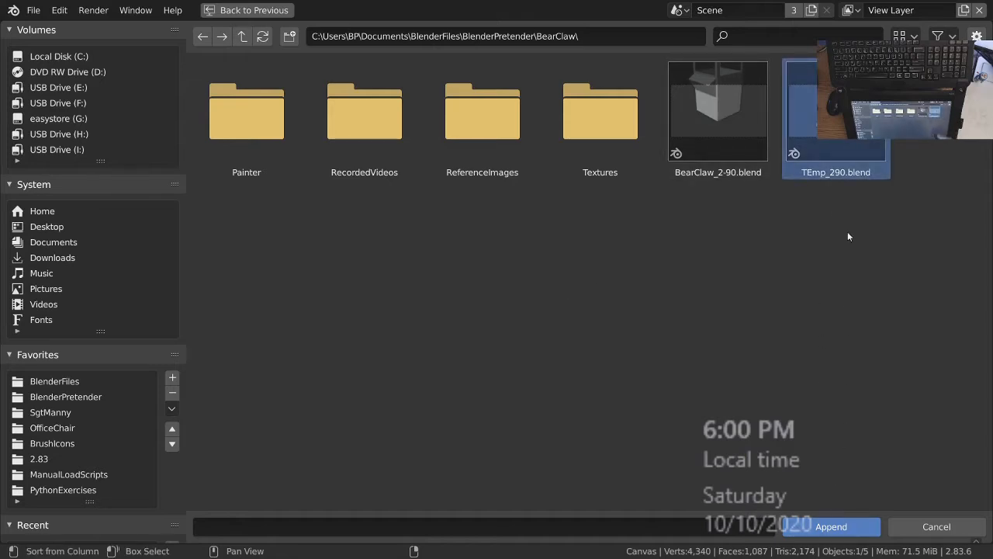
pyautogui.click(718, 159)
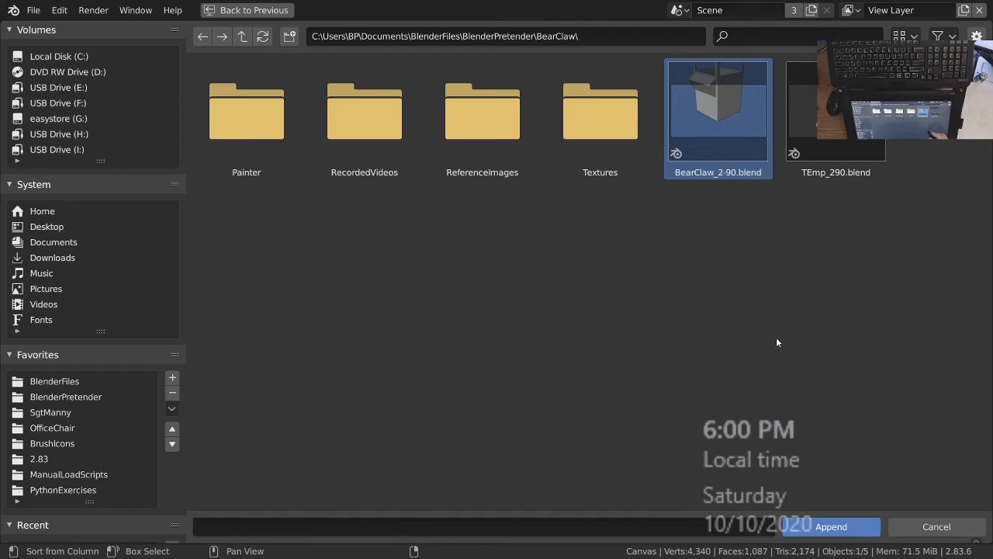
pyautogui.click(836, 113)
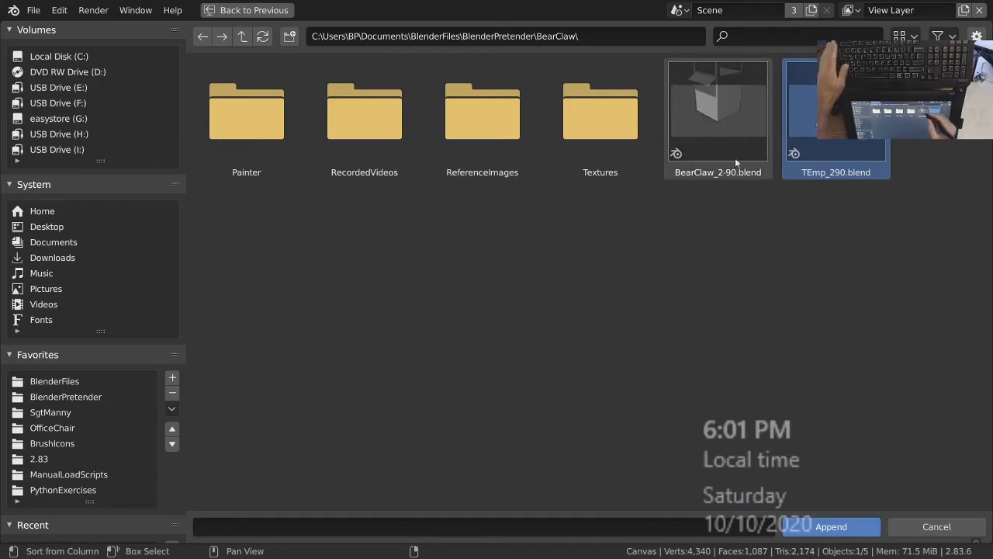
pyautogui.click(726, 140)
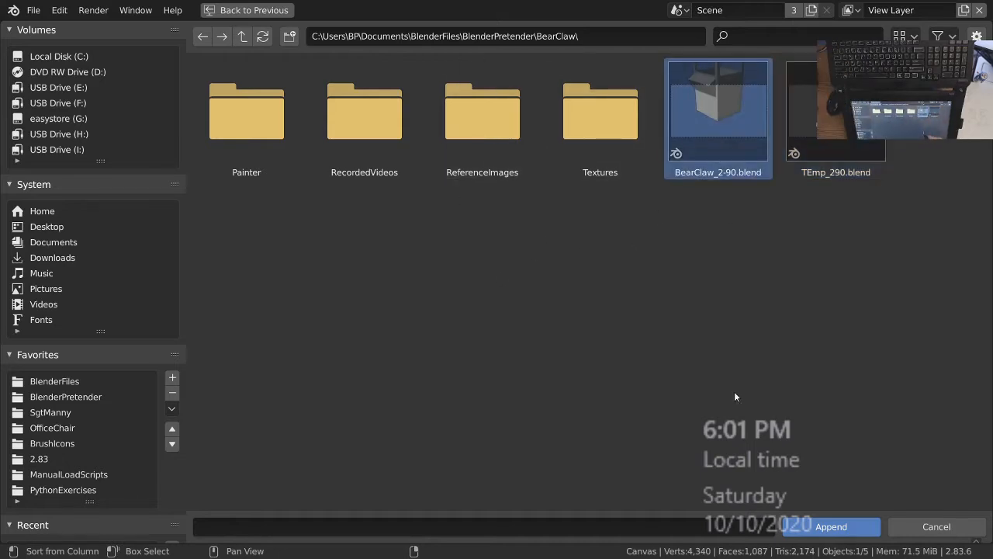
pyautogui.click(242, 36)
pyautogui.doubleClick(365, 113)
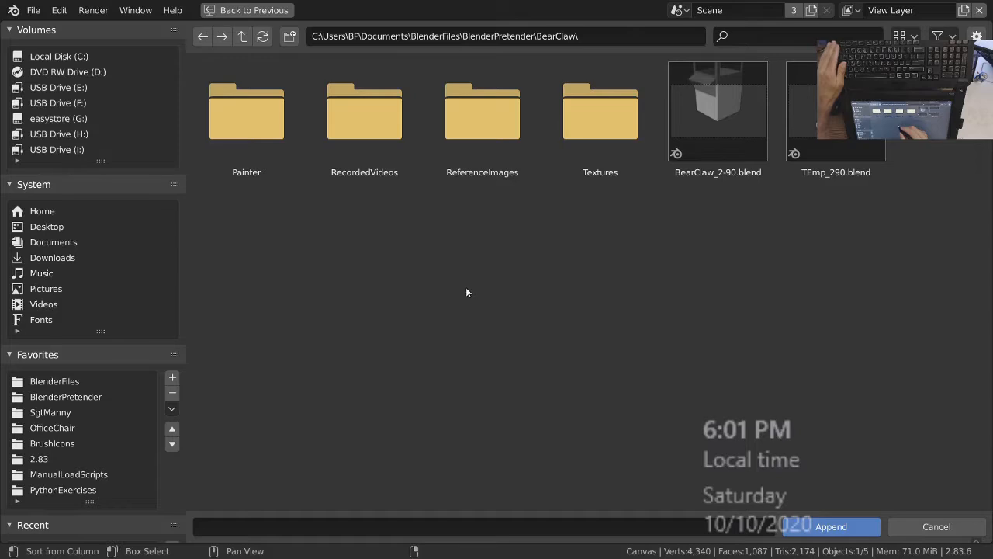
pyautogui.press('Escape')
# Save the 3D object painter file and take its window out of fullscreen.
pyautogui.hotkey('ctrl', 's')
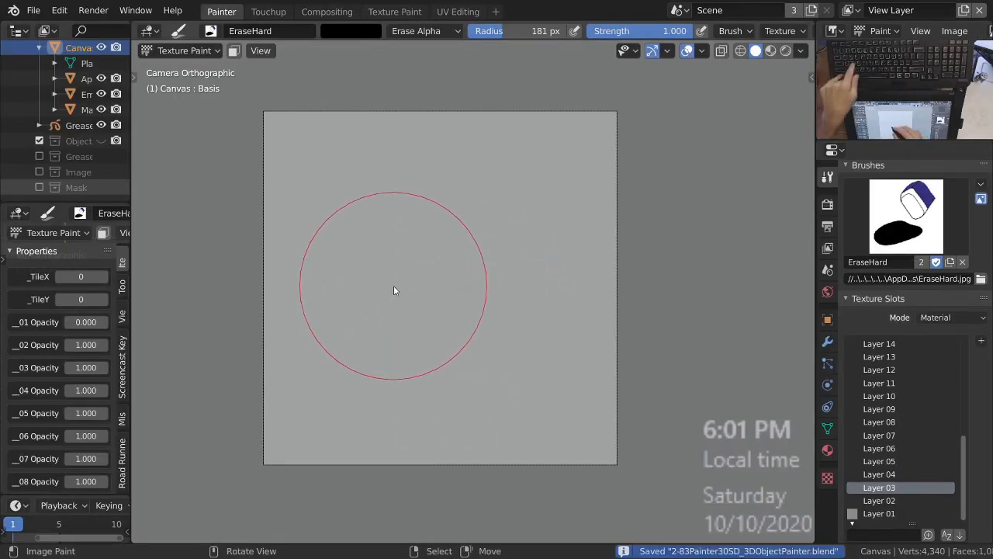
pyautogui.click(33, 10)
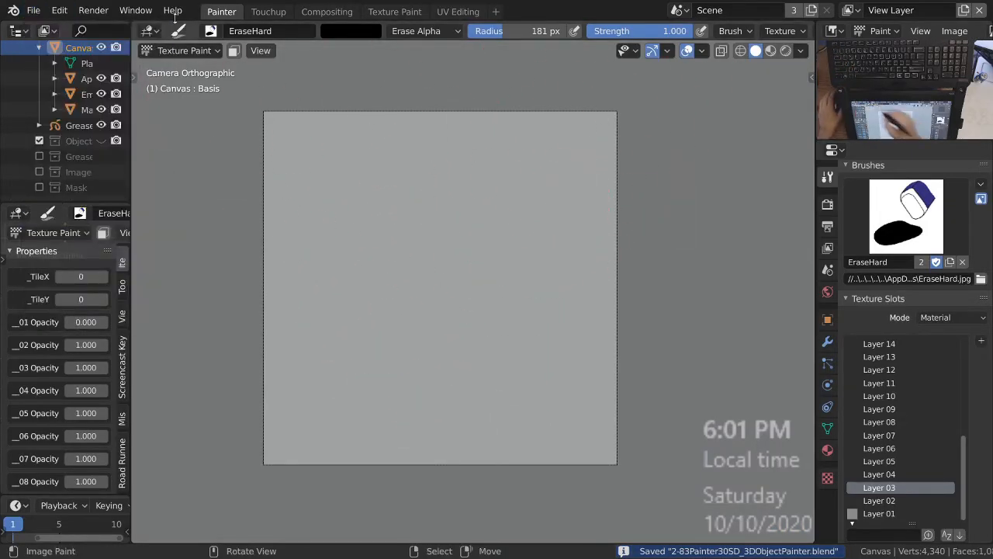
pyautogui.click(135, 11)
pyautogui.click(189, 64)
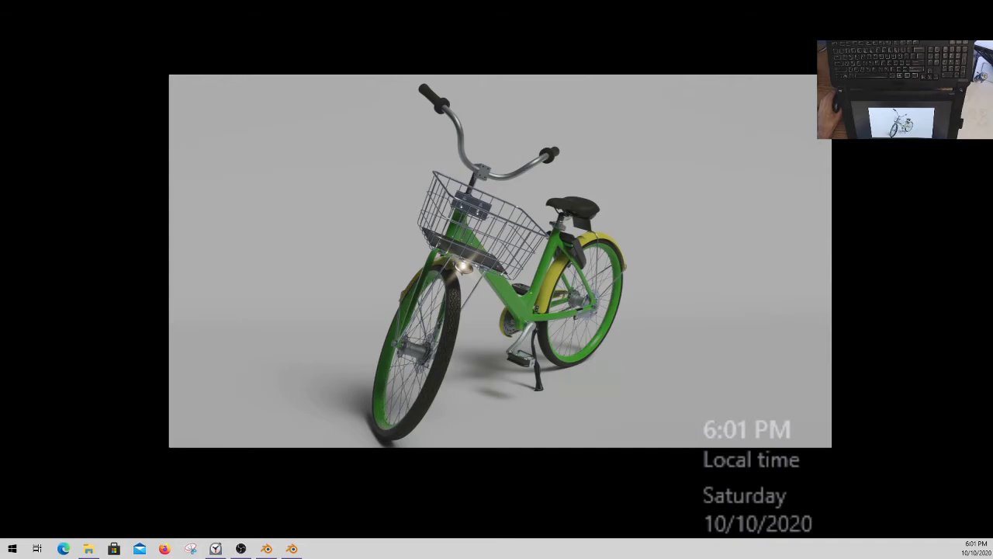
# Switch to the Blender 2.90.1 window with BearClaw_2-90_02.blend, maximize it and make it fullscreen.
pyautogui.moveTo(596, 0); pyautogui.dragTo(498, 47)
pyautogui.click(867, 44)
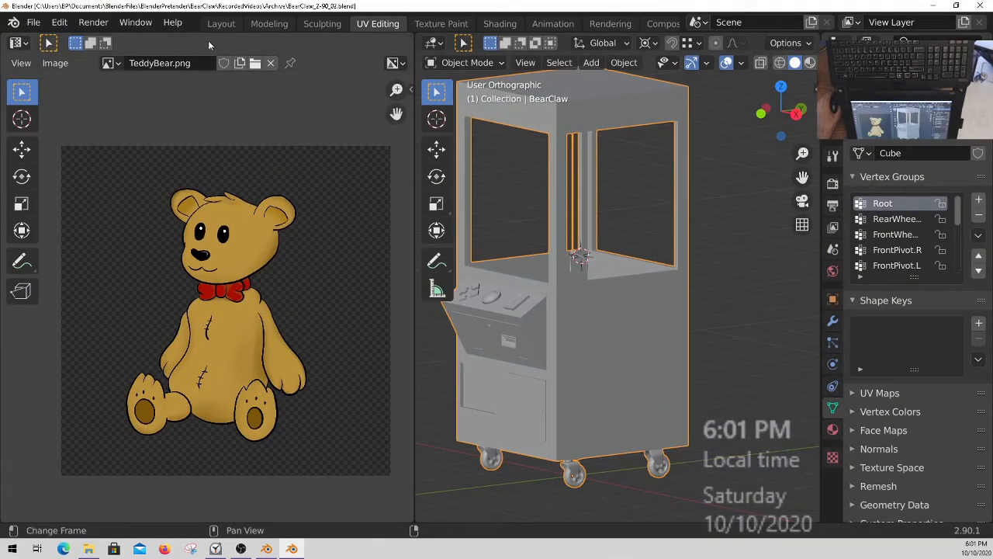
pyautogui.click(173, 22)
pyautogui.click(135, 22)
pyautogui.click(186, 80)
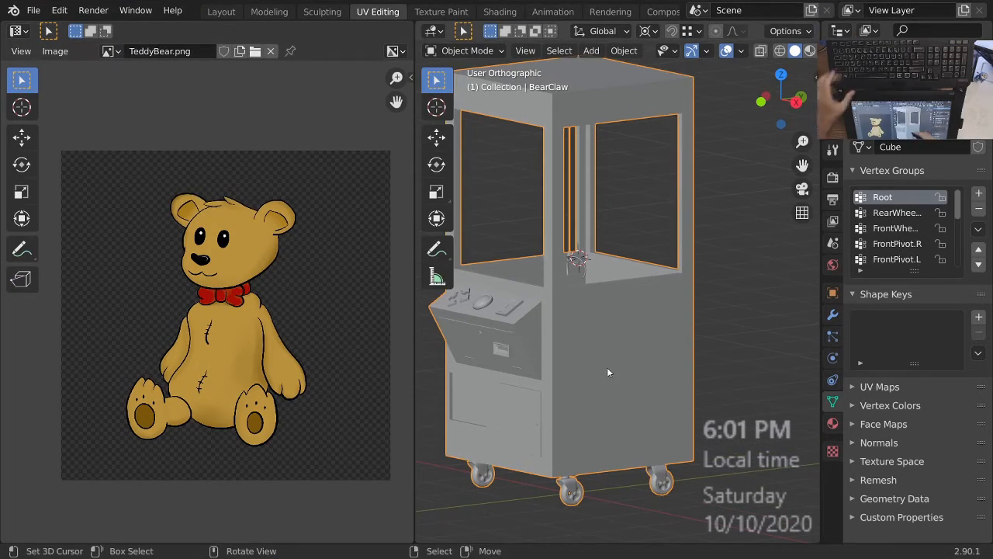
# Set the 3D viewport shading to Rendered and view the teddy bear texture on the claw machine's side.
pyautogui.press('z')
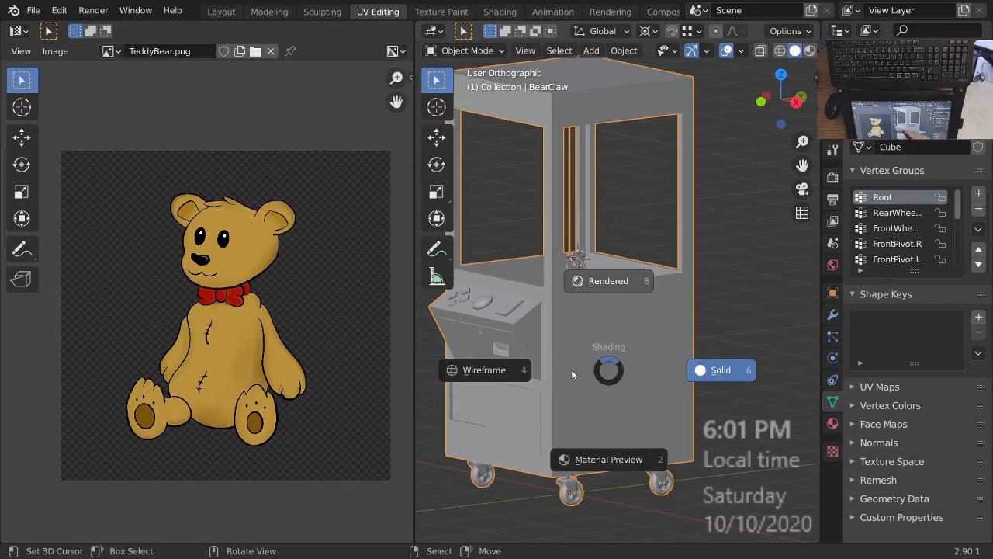
pyautogui.click(619, 288)
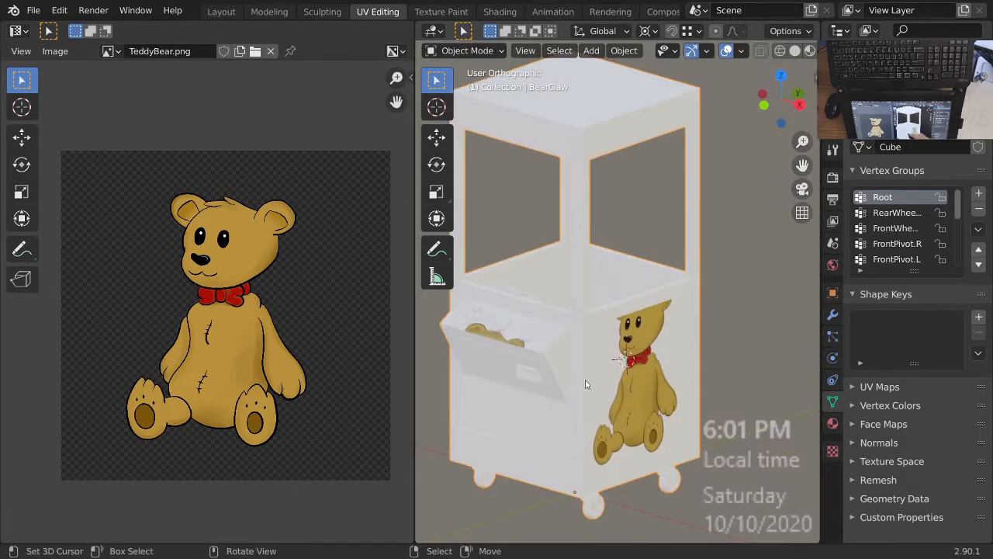
pyautogui.moveTo(588, 359); pyautogui.dragTo(630, 354, button='middle')
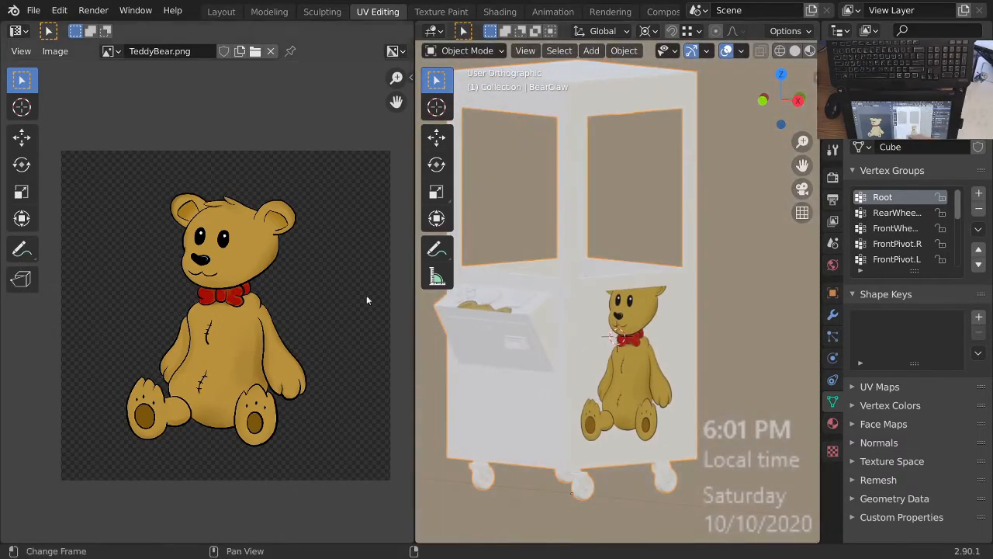
# Save a copy of the claw machine file as BearClaw_2-90_02.blend in the BlenderPretender/BearClaw folder.
pyautogui.click(34, 10)
pyautogui.click(34, 10)
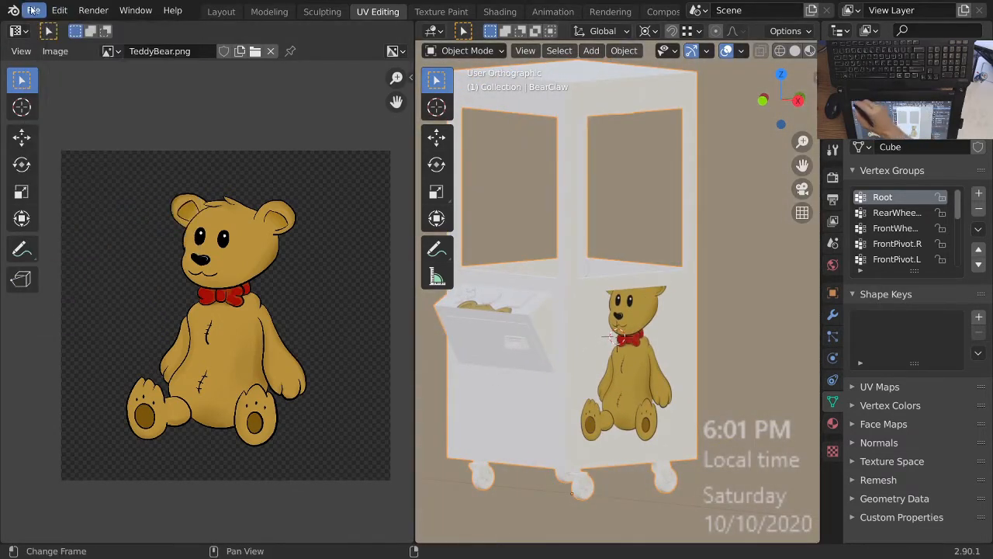
pyautogui.click(34, 10)
pyautogui.click(47, 130)
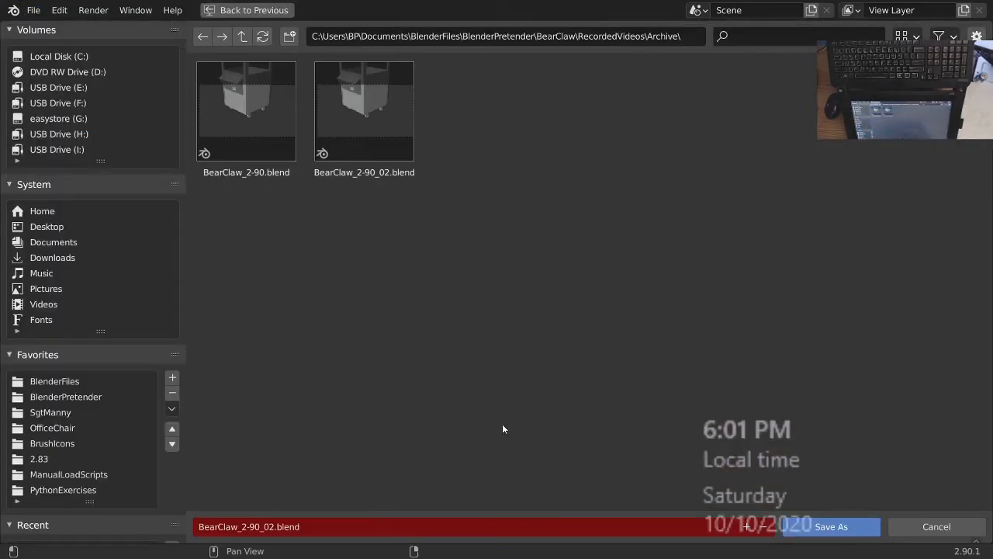
pyautogui.click(242, 36)
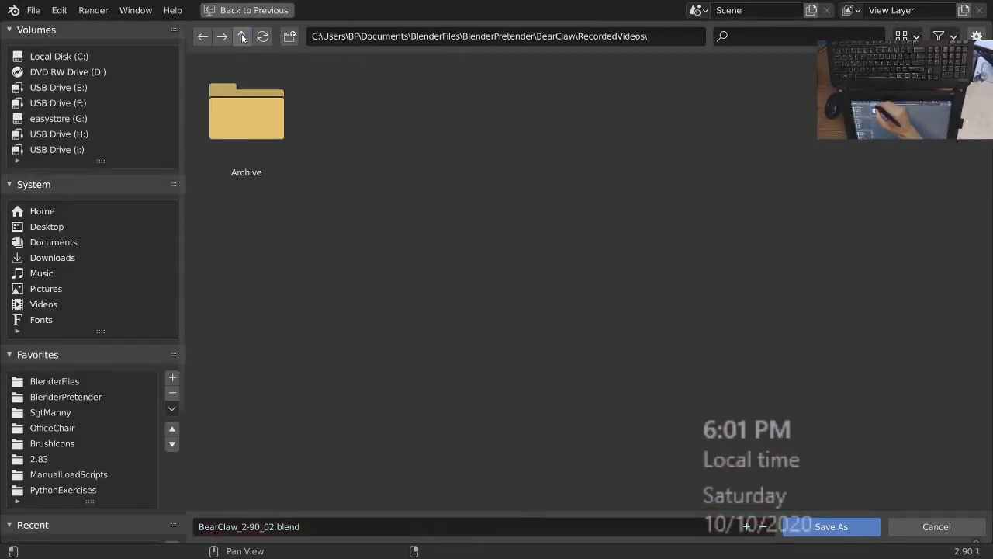
pyautogui.click(242, 36)
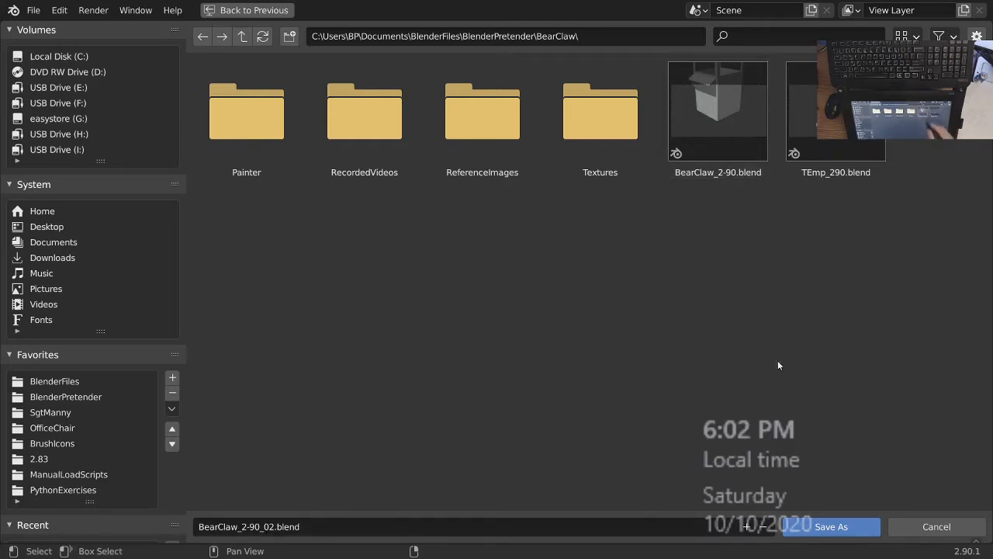
pyautogui.click(831, 526)
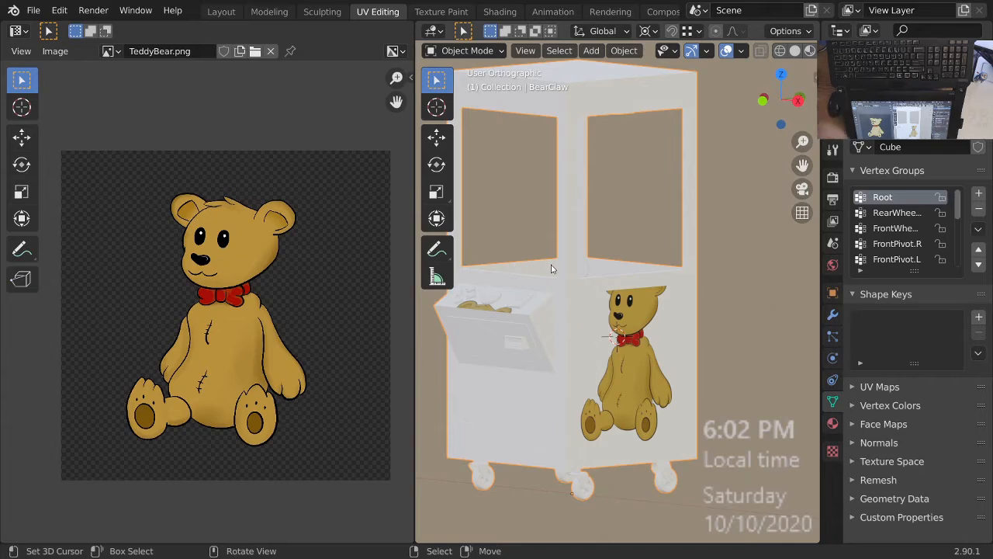
# Delete TEmp_290.blend and TEmp_290.blend1 from the BearClaw project folder.
pyautogui.moveTo(611, 286); pyautogui.dragTo(632, 313, button='middle')
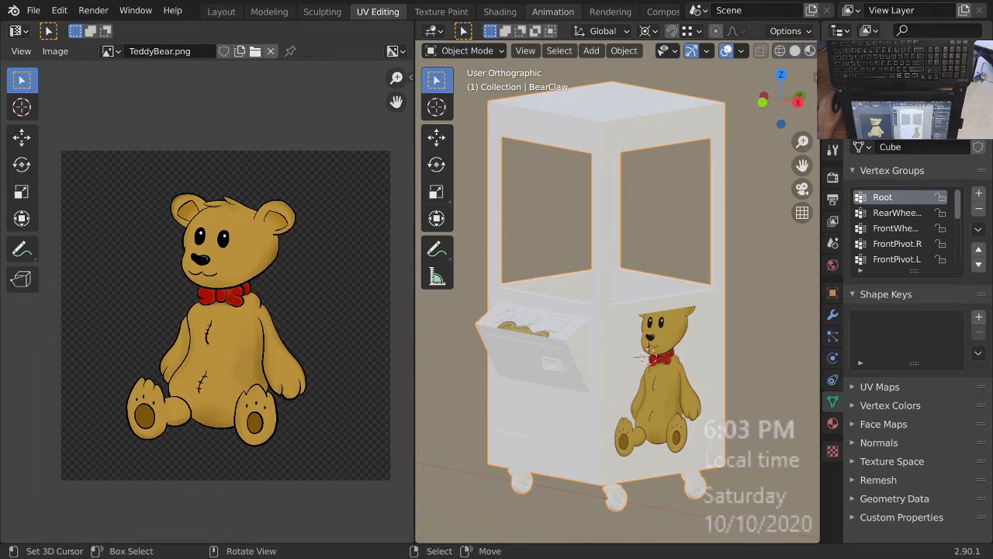
pyautogui.moveTo(513, 0); pyautogui.dragTo(361, 119)
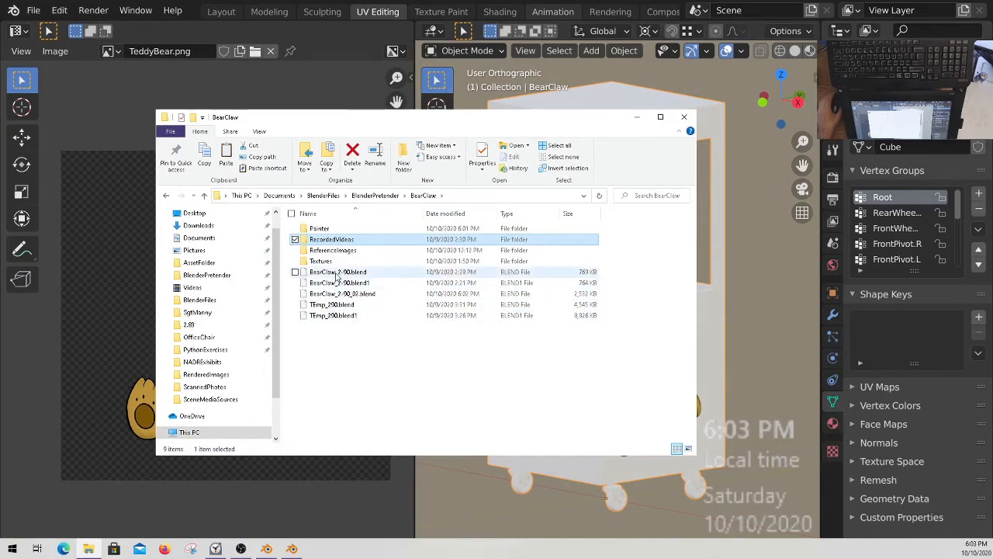
pyautogui.click(332, 306)
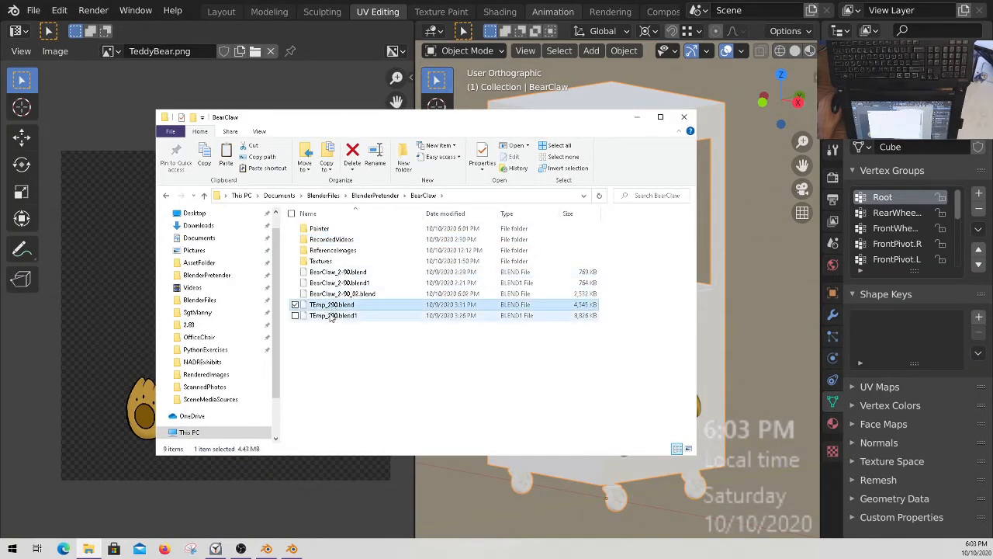
pyautogui.keyDown('shift'); pyautogui.click(332, 315); pyautogui.keyUp('shift')
pyautogui.rightClick(329, 316)
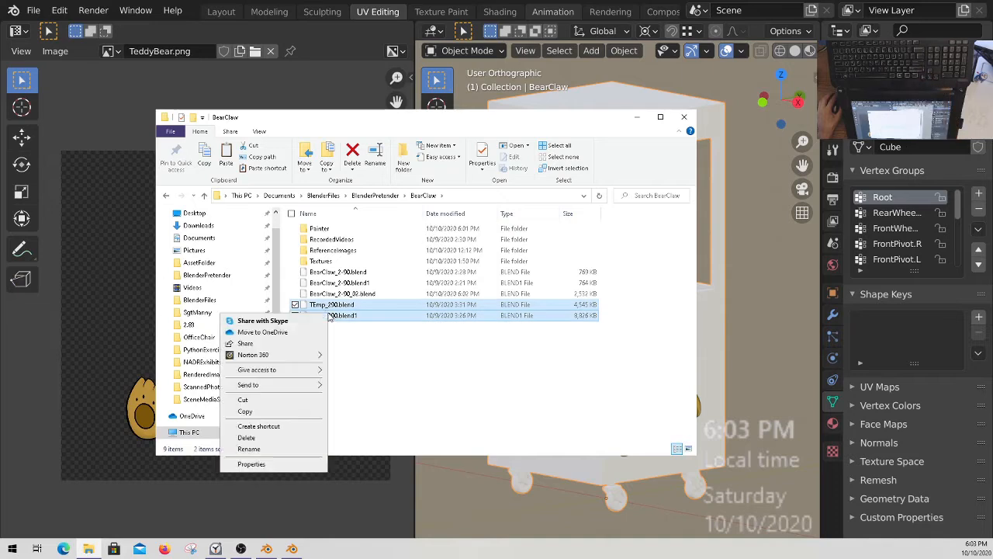
pyautogui.click(247, 437)
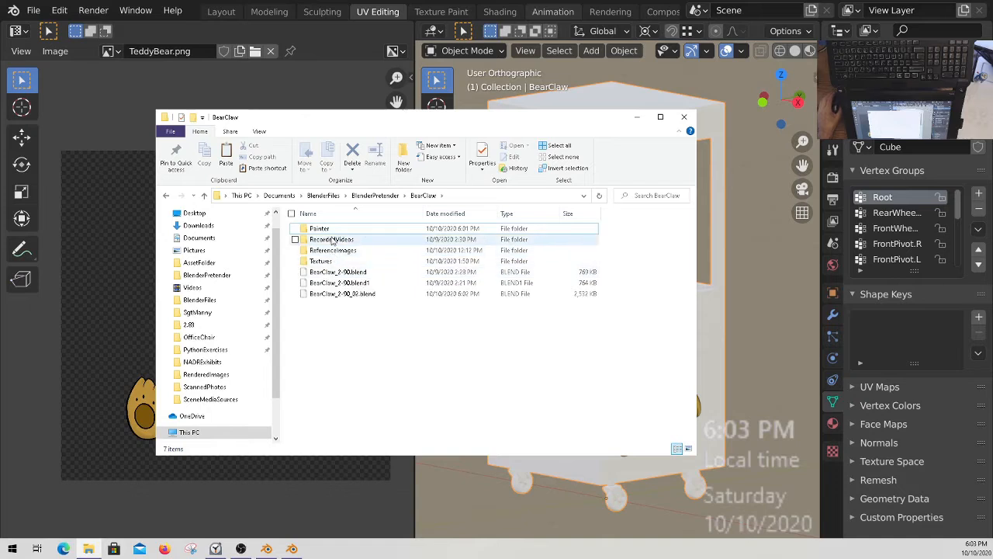
# Delete BearClaw_2-90_02.blend and BearClaw_2-90_02.blend1 from the RecordedVideos/Archive folder.
pyautogui.doubleClick(326, 240)
pyautogui.doubleClick(320, 228)
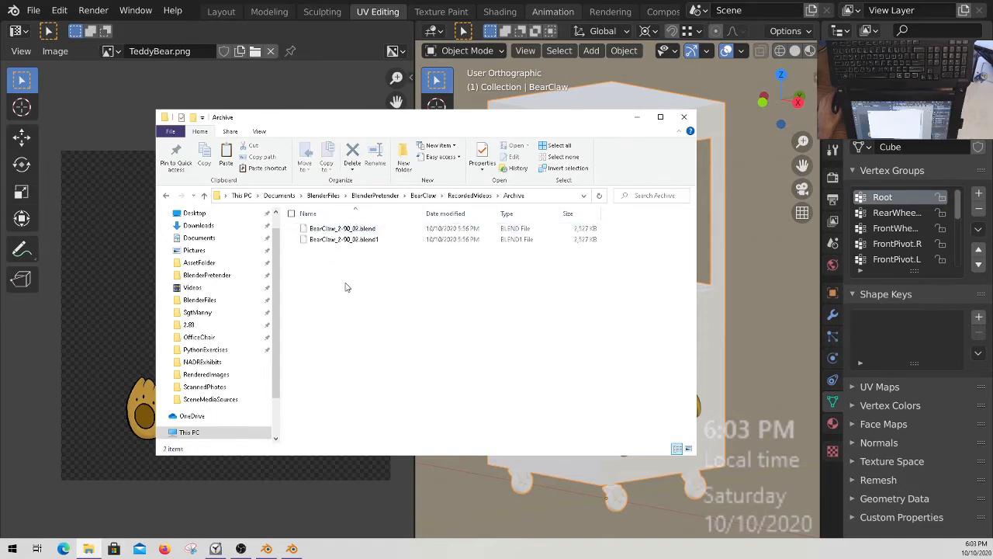
pyautogui.click(342, 228)
pyautogui.keyDown('ctrl'); pyautogui.click(341, 239); pyautogui.keyUp('ctrl')
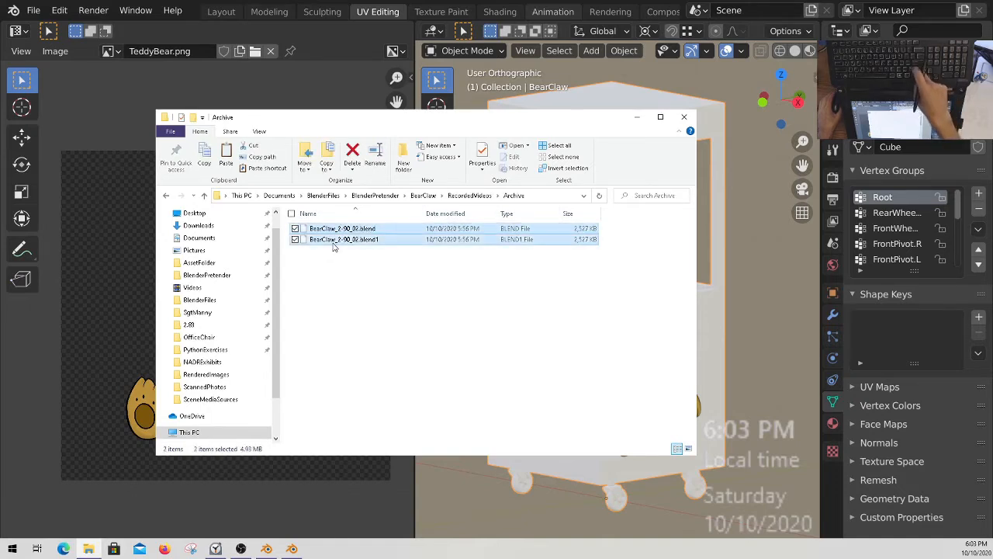
pyautogui.rightClick(332, 241)
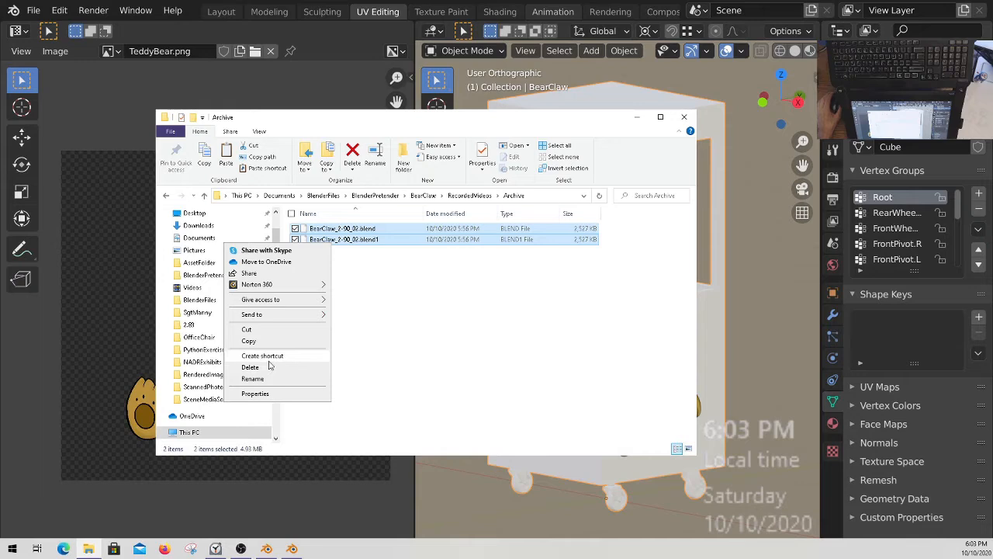
pyautogui.click(257, 369)
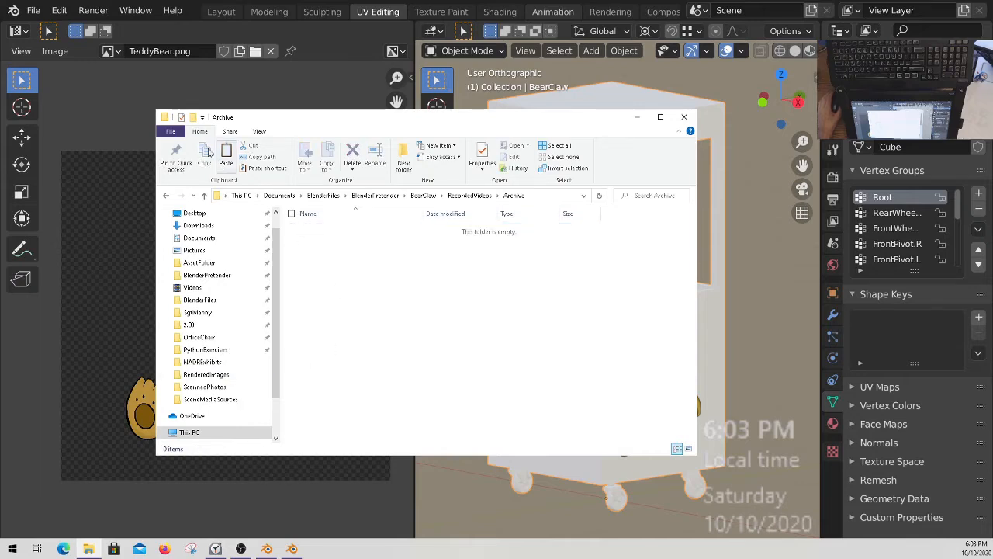
# Go back up to the BearClaw folder, select BearClaw_2-90_02.blend to point it out, and move the folder window off the screen.
pyautogui.click(204, 195)
pyautogui.click(204, 194)
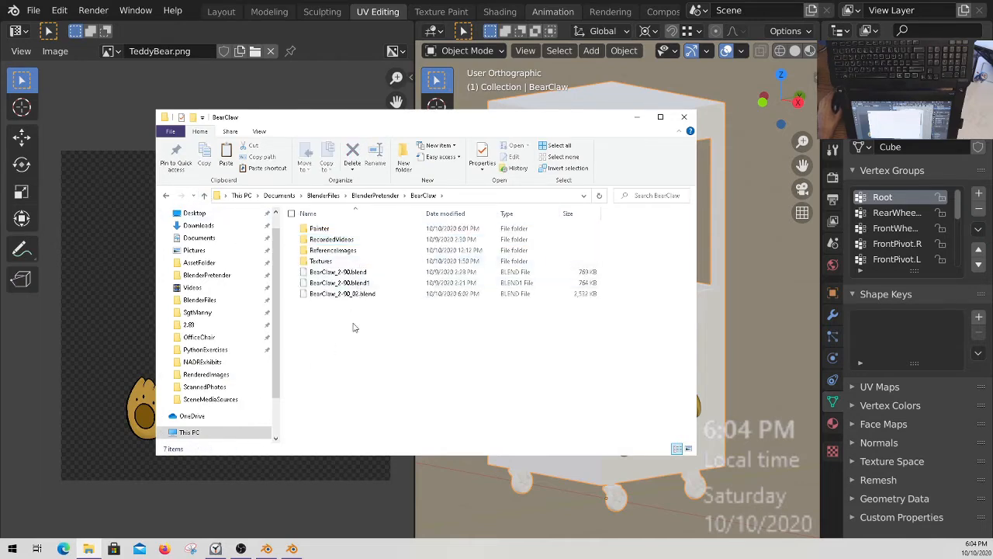
pyautogui.moveTo(375, 119)
pyautogui.mouseDown()
pyautogui.moveTo(626, 210)
pyautogui.moveTo(393, 120)
pyautogui.mouseUp()
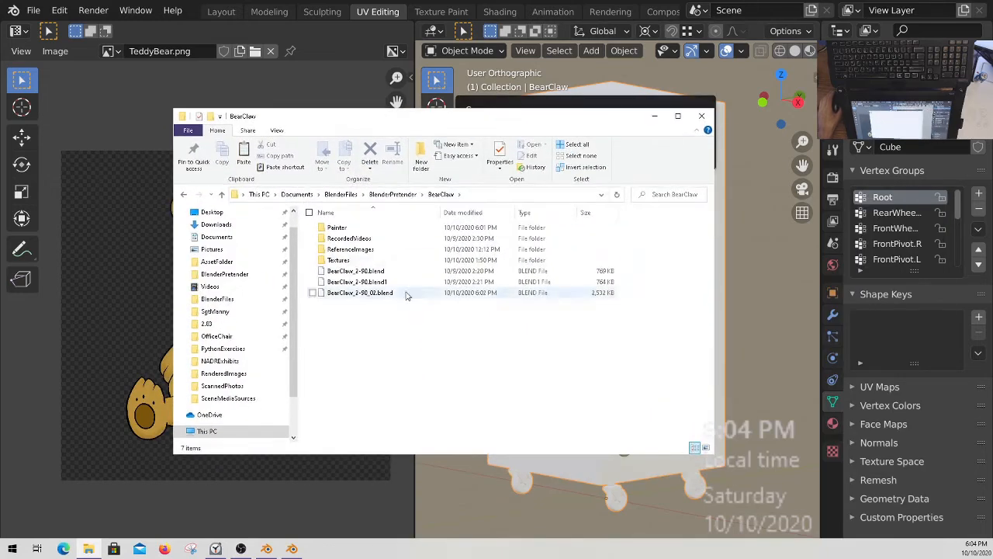
pyautogui.click(362, 292)
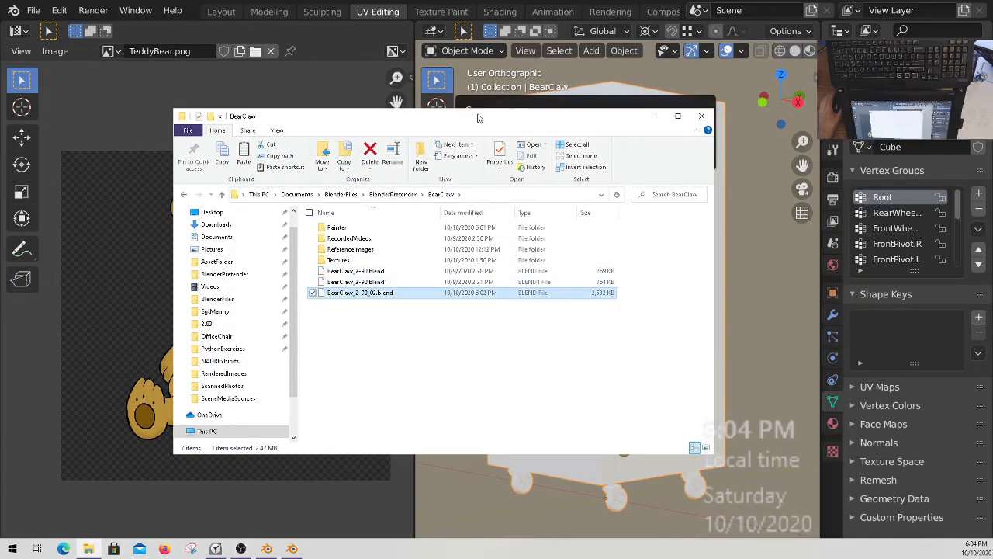
pyautogui.moveTo(545, 121); pyautogui.dragTo(650, 0)
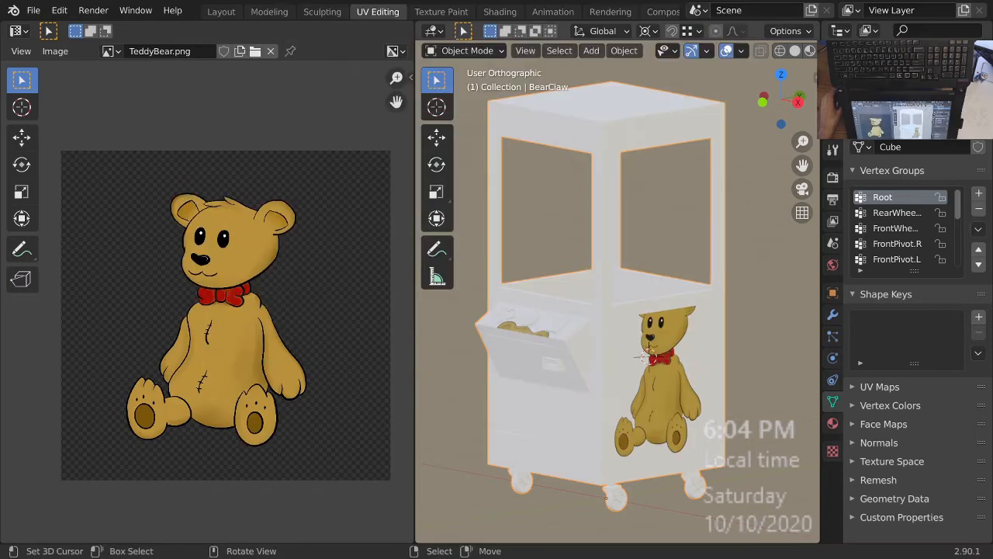
# Switch to the Blender 2.83 window with the 3D object painter file.
pyautogui.moveTo(581, 309); pyautogui.dragTo(585, 317, button='middle')
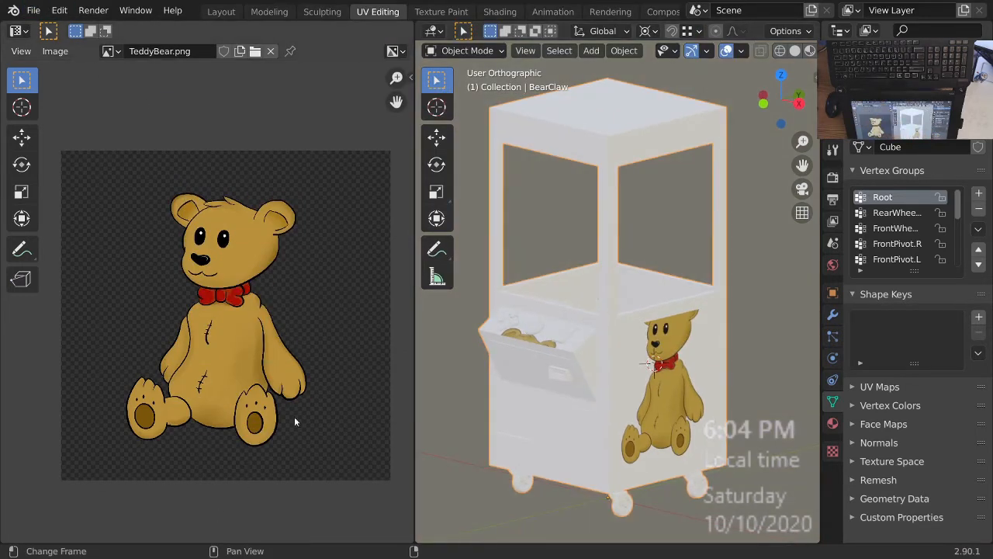
pyautogui.press('alt')
pyautogui.press('alt')
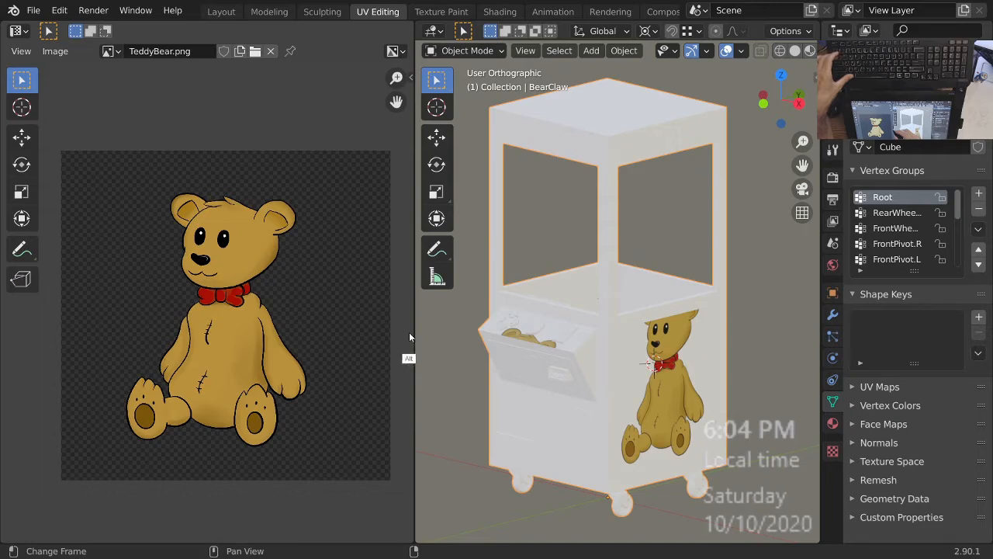
pyautogui.hotkey('alt', 'Tab')
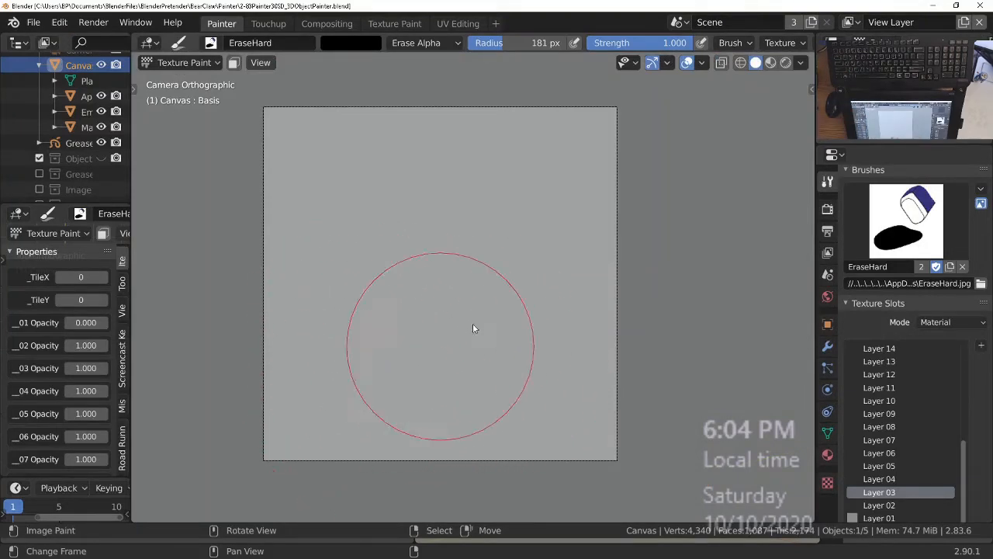
# Append the BearClaw object from BearClaw_2-90_02.blend in the BearClaw folder to the painter file.
pyautogui.click(34, 22)
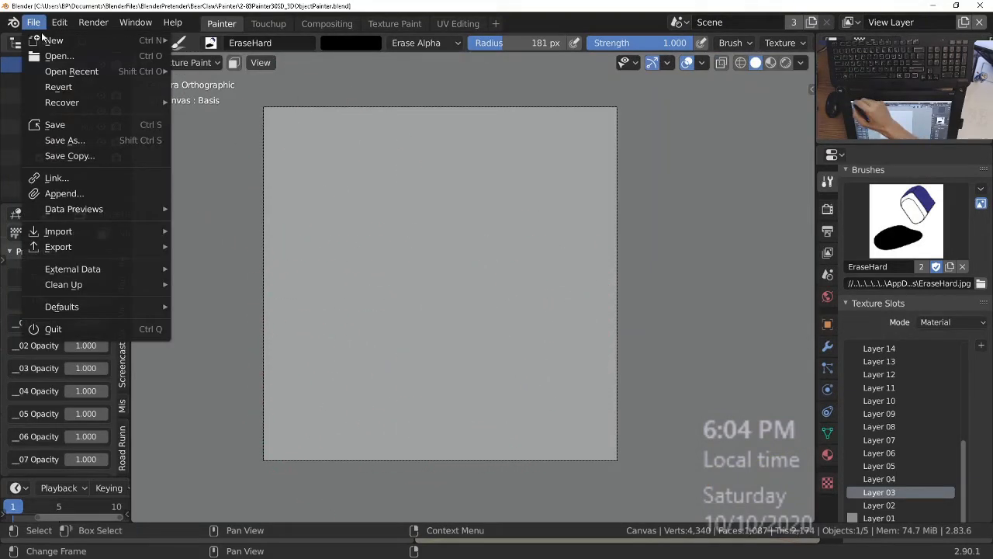
pyautogui.click(72, 195)
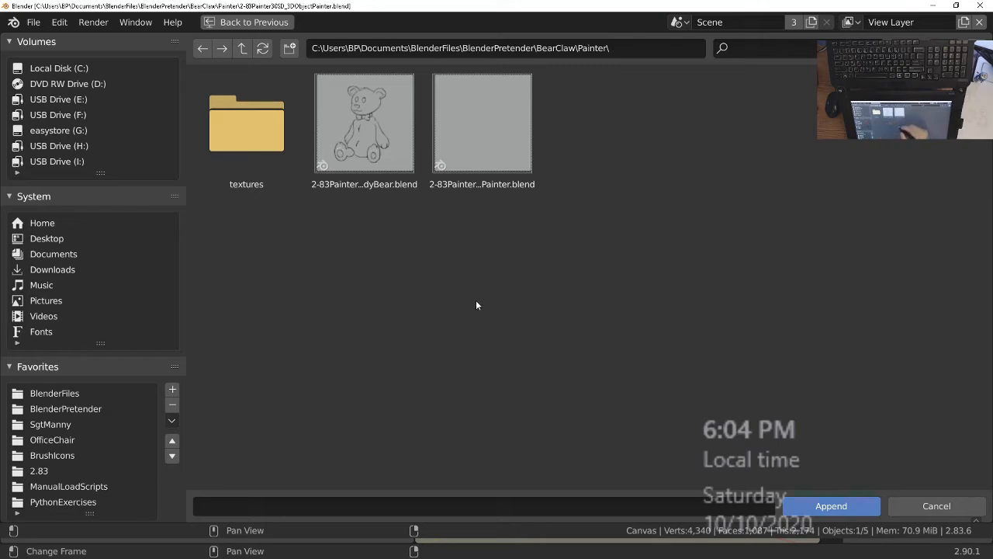
pyautogui.click(242, 48)
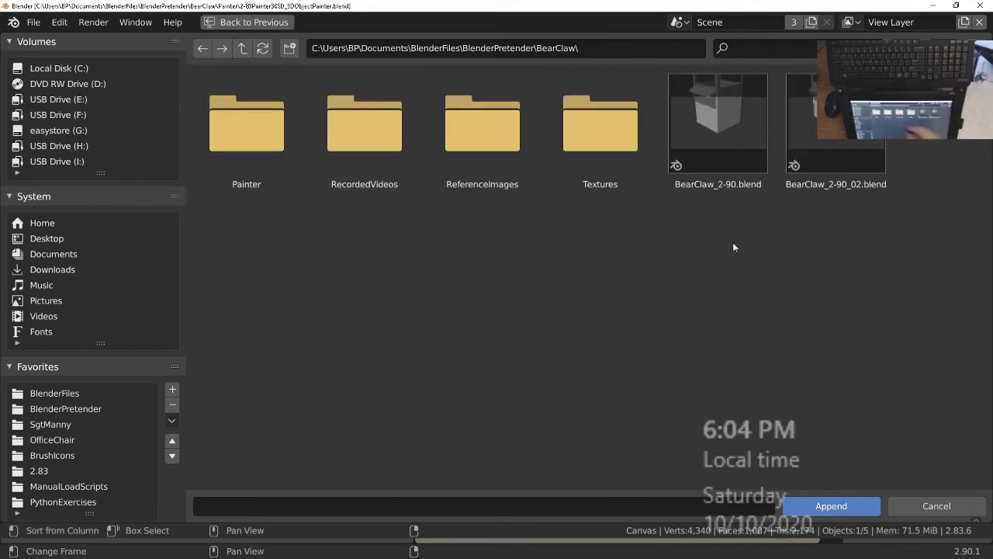
pyautogui.click(863, 165)
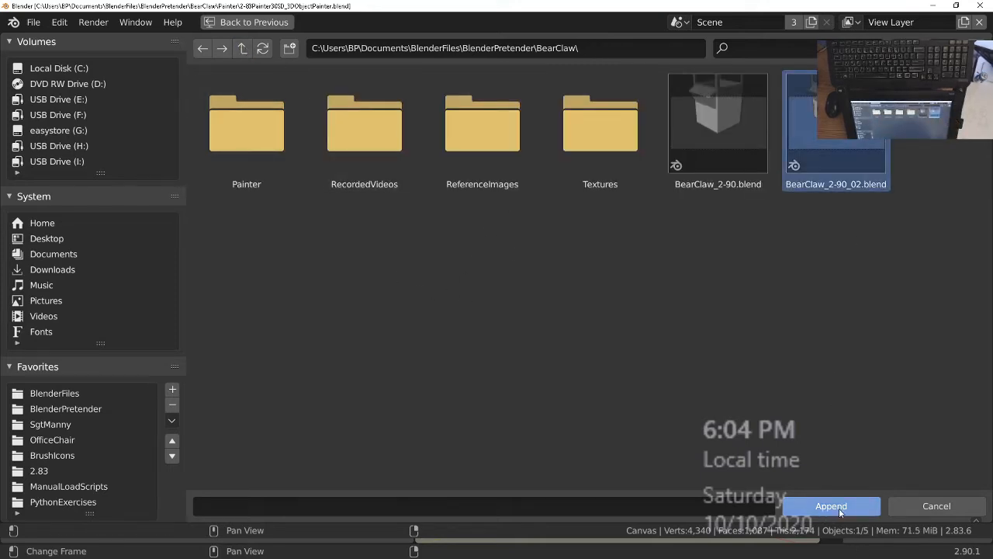
pyautogui.click(842, 509)
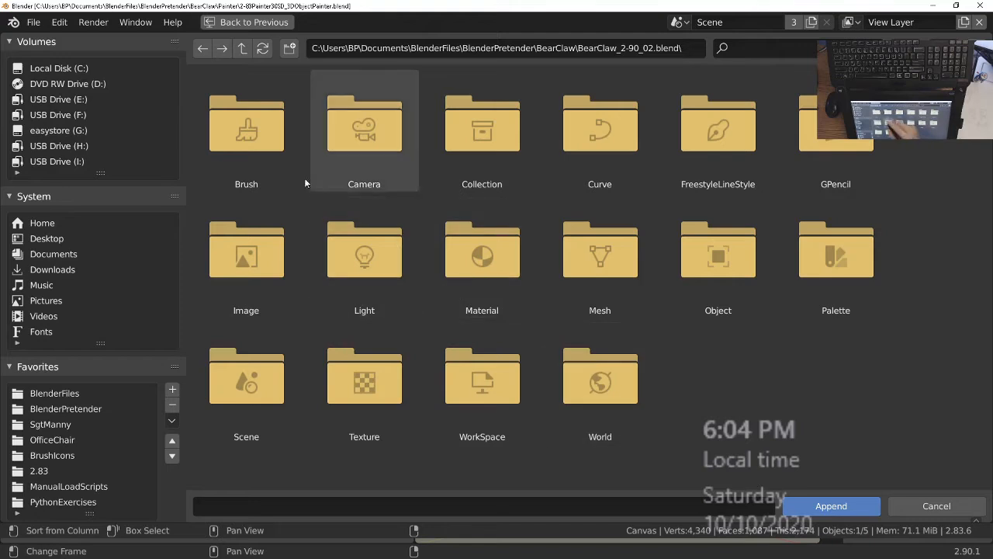
pyautogui.doubleClick(718, 256)
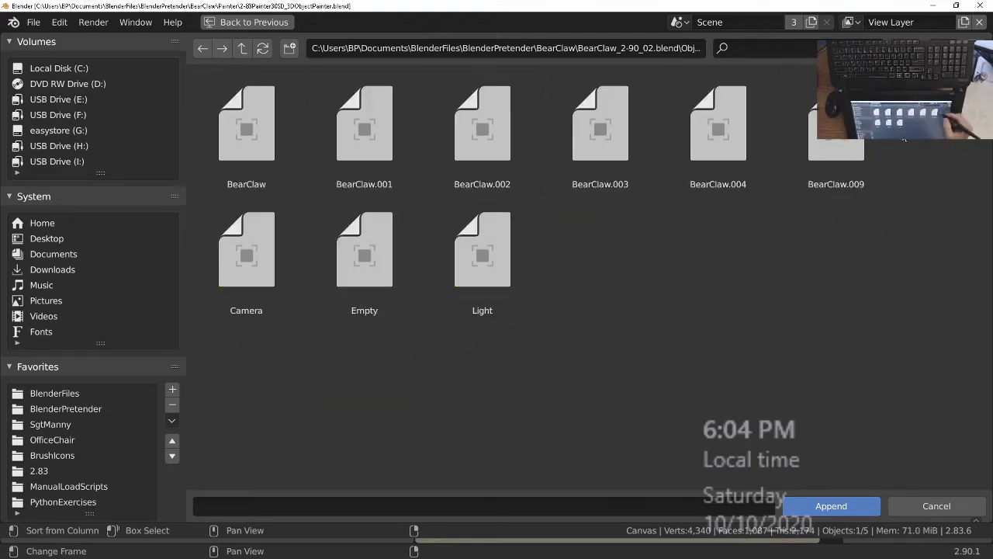
pyautogui.click(908, 48)
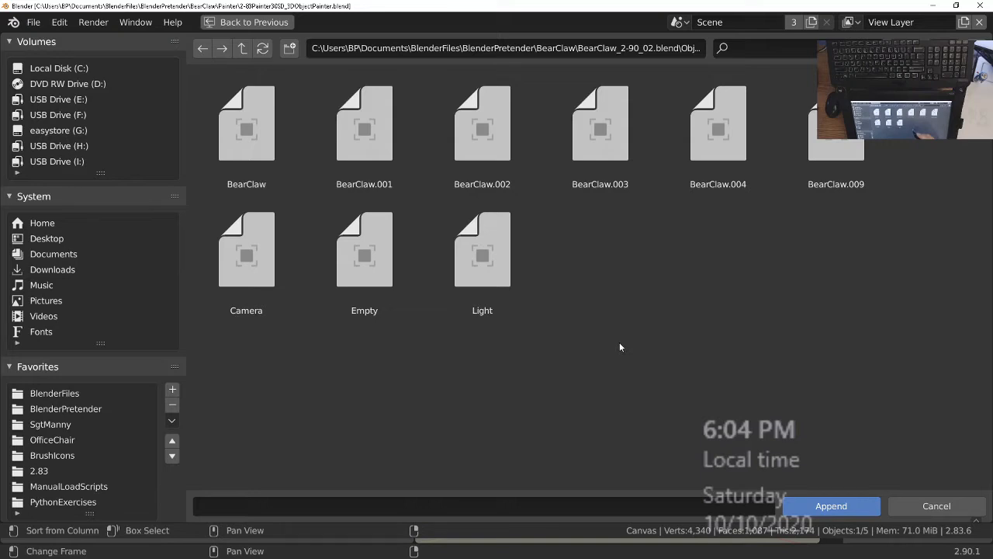
pyautogui.click(247, 132)
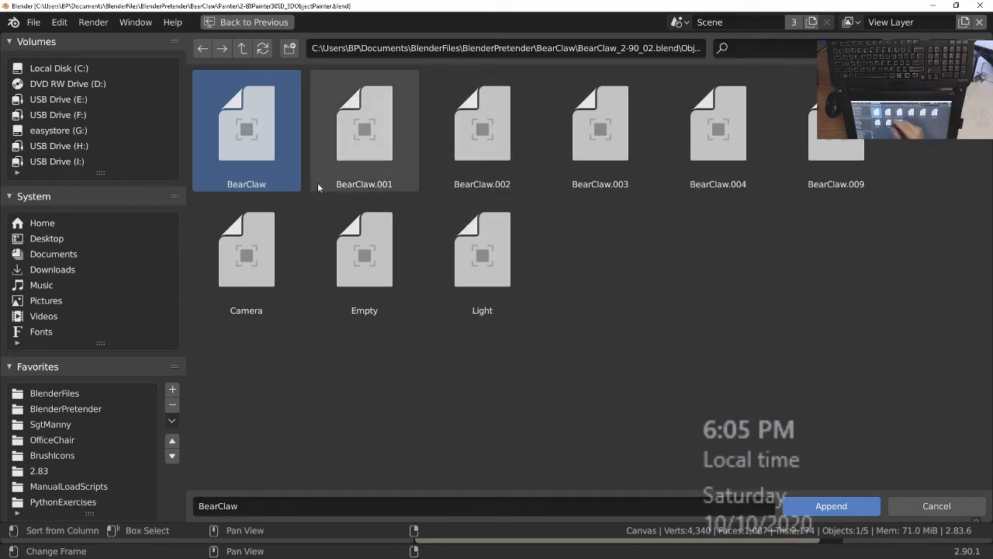
pyautogui.click(833, 508)
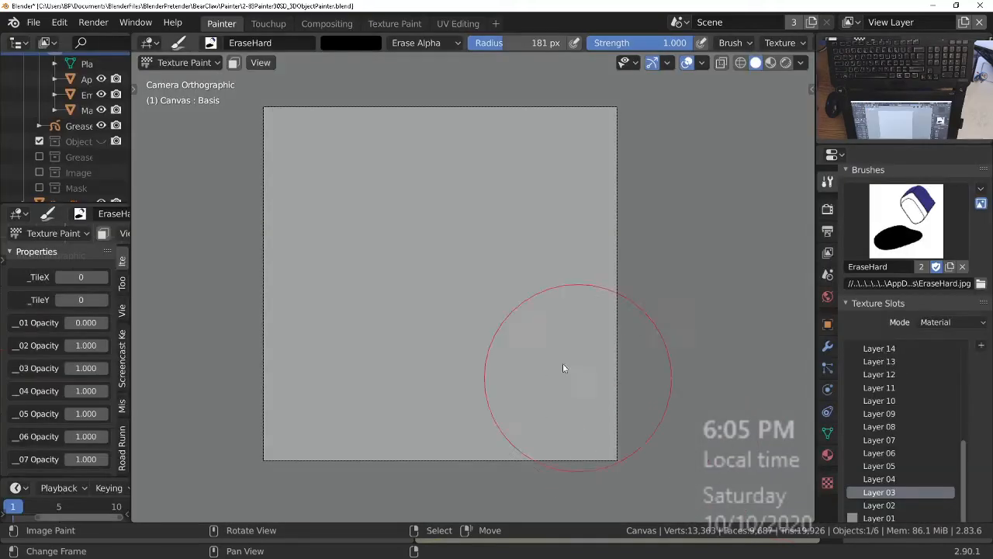
# Change the canvas from Texture Paint to Object Mode and select the appended claw machine in a perspective view.
pyautogui.hotkey('ctrl', 'Tab')
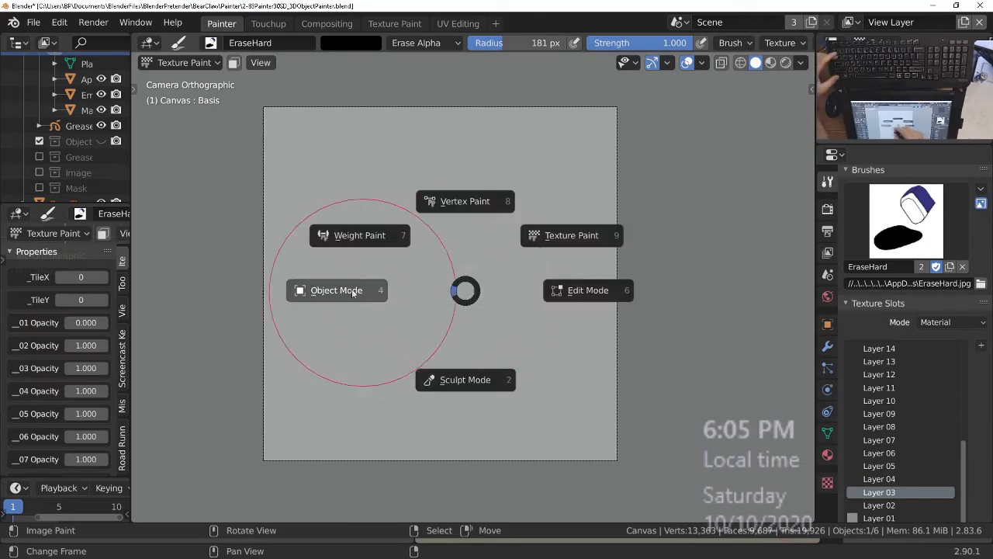
pyautogui.click(350, 295)
pyautogui.scroll(-2, 414, 260)
pyautogui.scroll(-3, 419, 263)
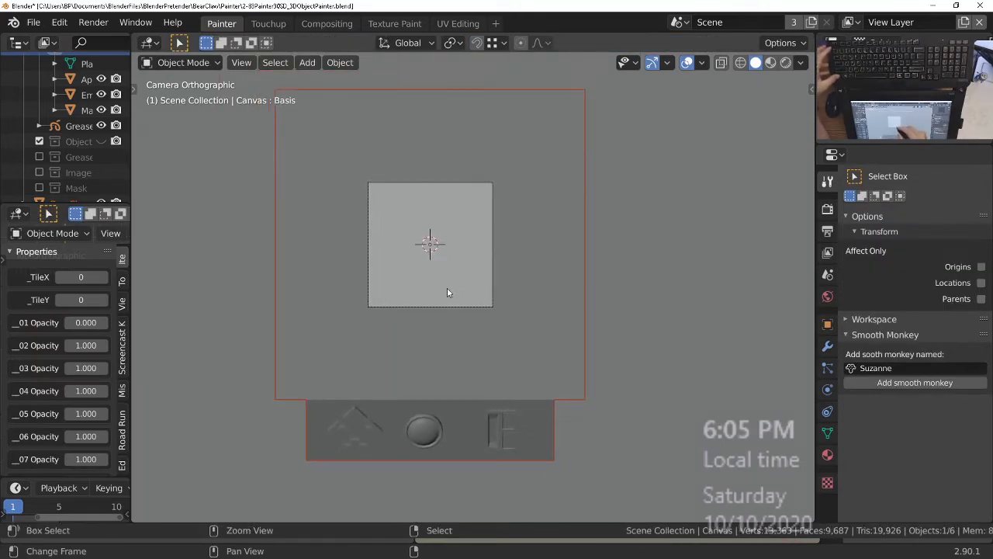
pyautogui.scroll(-2, 481, 318)
pyautogui.moveTo(501, 337); pyautogui.dragTo(441, 247, button='middle')
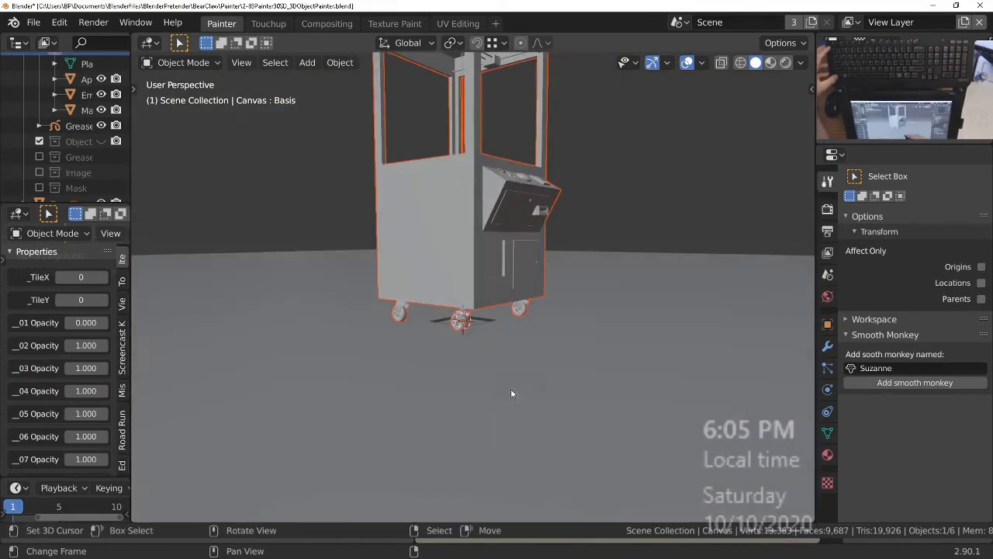
pyautogui.rightClick(489, 392)
pyautogui.moveTo(489, 391); pyautogui.dragTo(473, 352, button='middle')
pyautogui.rightClick(444, 233)
pyautogui.keyDown('ctrl'); pyautogui.moveTo(468, 159); pyautogui.dragTo(466, 279, button='middle'); pyautogui.keyUp('ctrl')
# Create a collection named 3DObject under the Scene Collection and move the BearClaw object into it.
pyautogui.hotkey('ctrl', 'space')
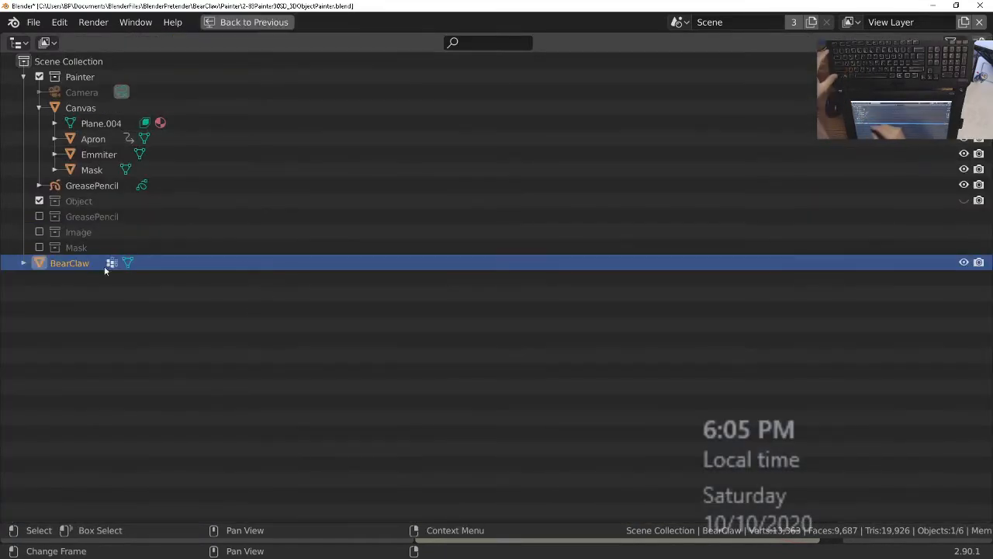
pyautogui.click(92, 62)
pyautogui.press('c')
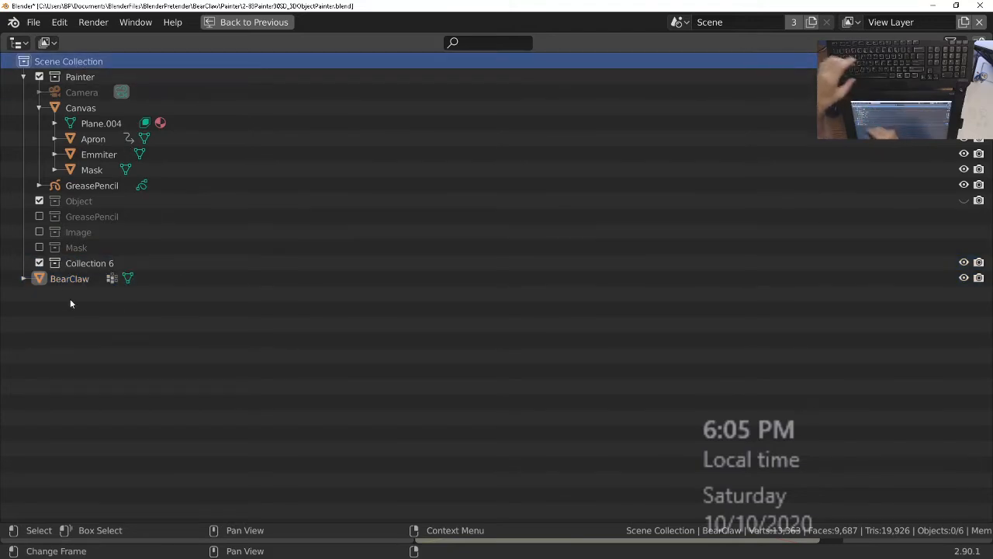
pyautogui.click(95, 263)
pyautogui.doubleClick(95, 264)
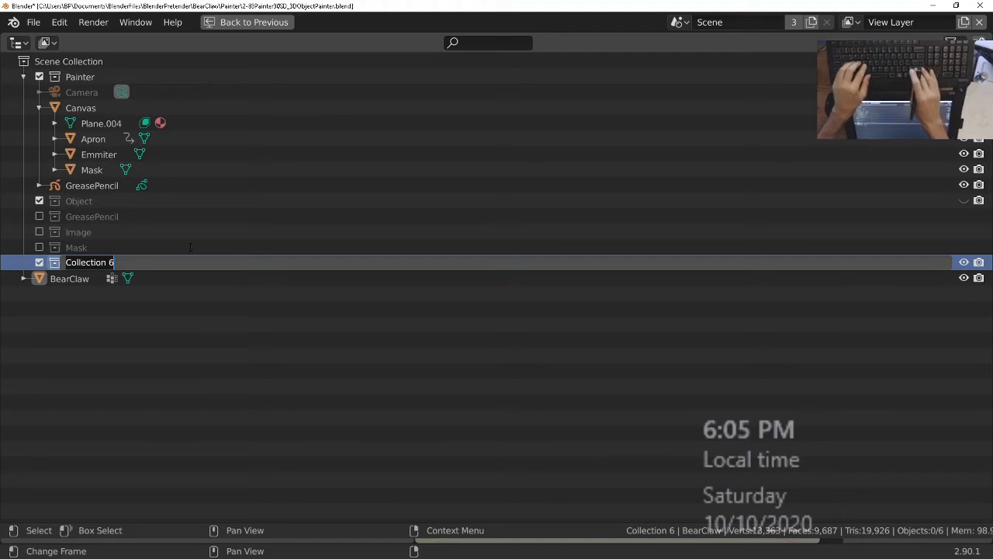
pyautogui.write('3DObject')
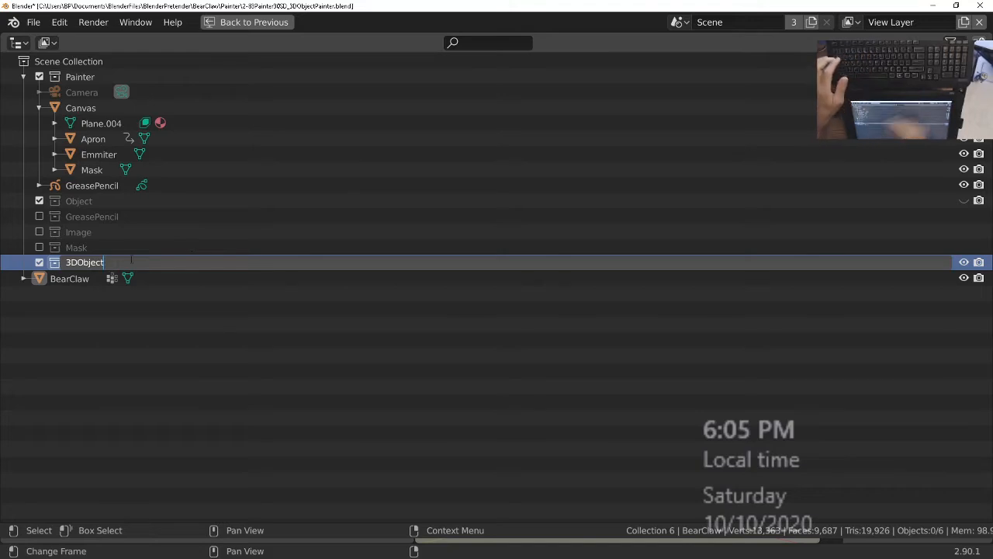
pyautogui.press('Return')
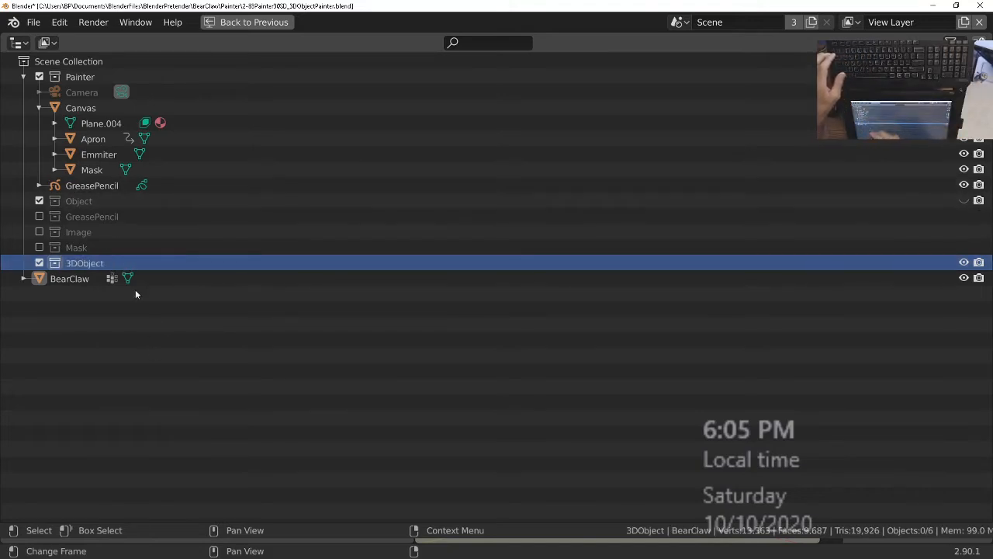
pyautogui.moveTo(74, 281); pyautogui.dragTo(84, 264)
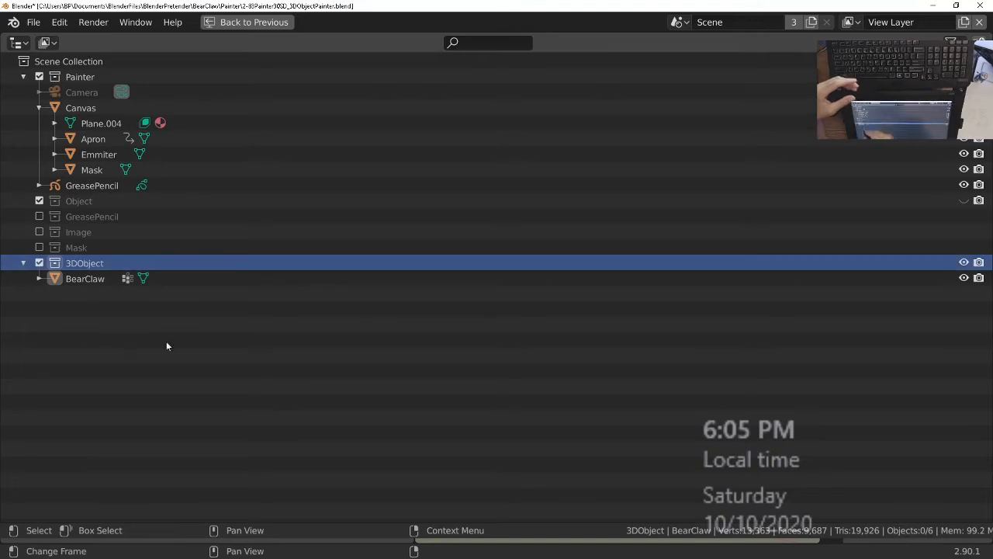
pyautogui.hotkey('ctrl', 'space')
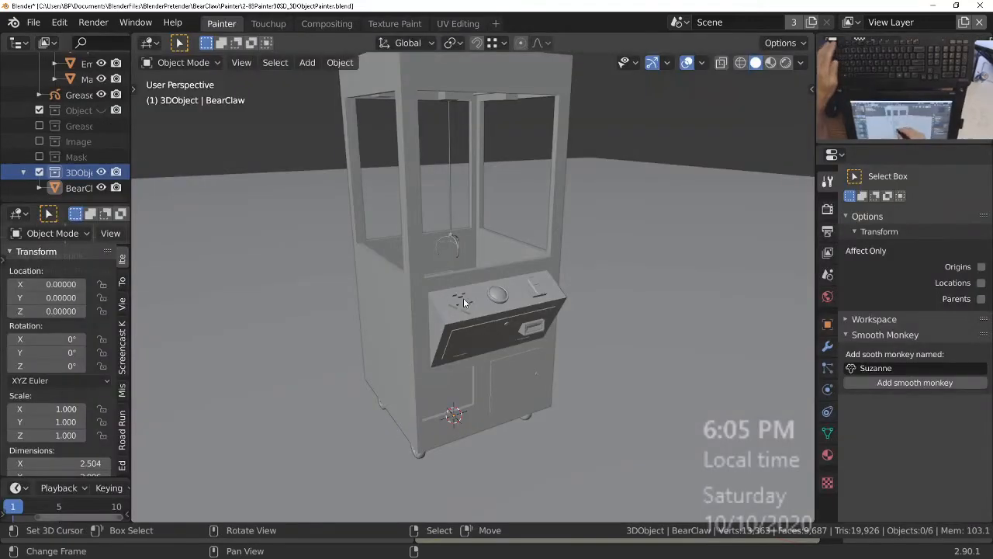
# Cycle the viewport through the collections and isolate the 3DObject collection so only the claw machine is shown.
pyautogui.press('1')
pyautogui.press('2')
pyautogui.press('3')
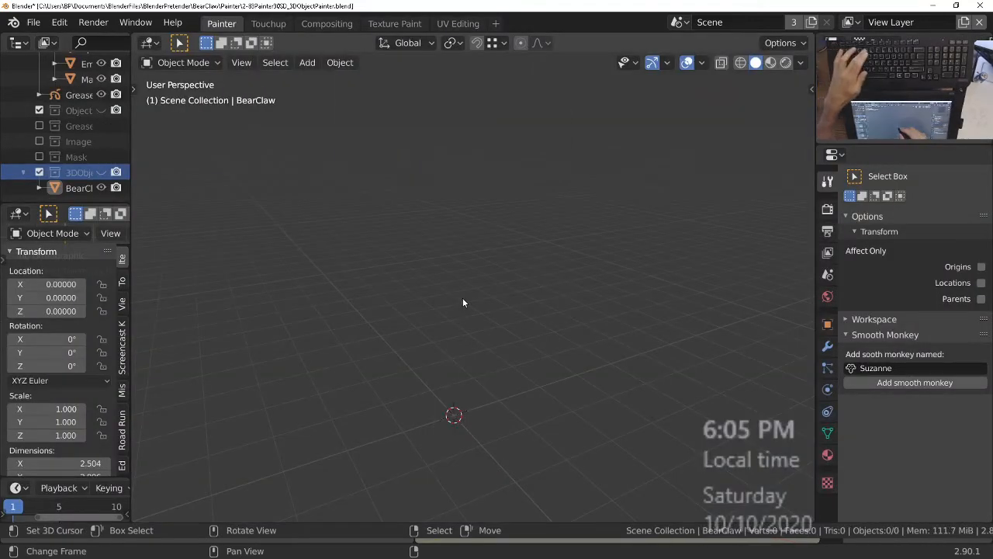
pyautogui.press('1')
pyautogui.press('2')
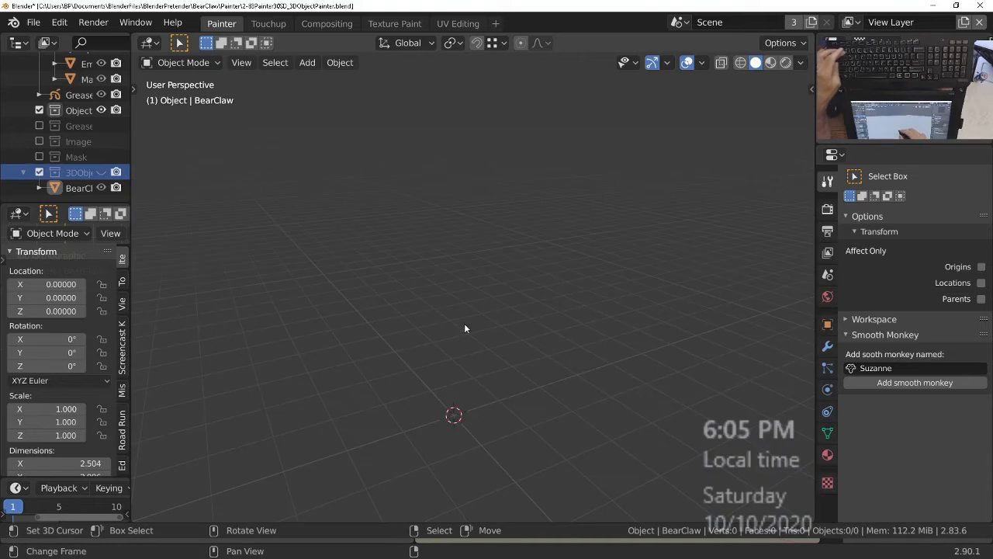
pyautogui.press('1')
pyautogui.press('2')
pyautogui.press('3')
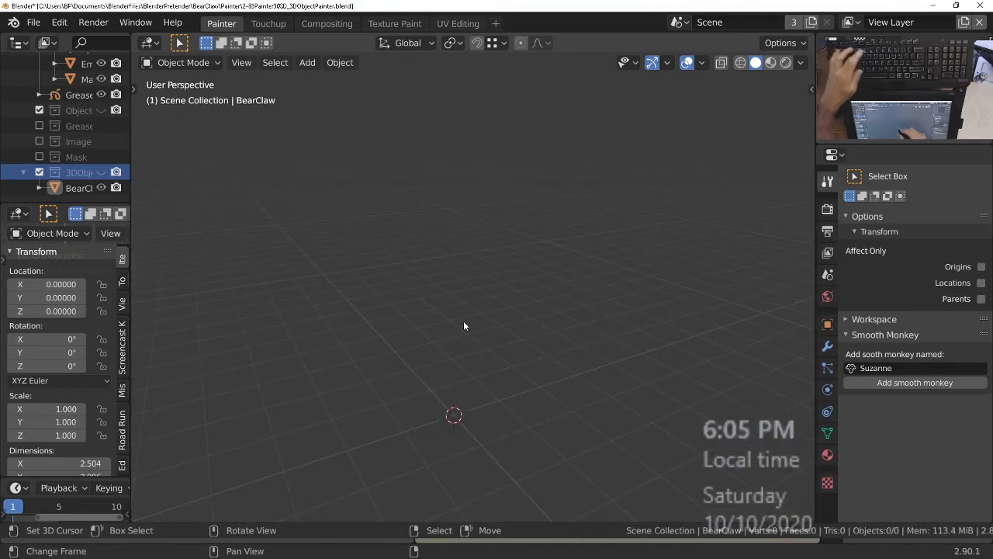
pyautogui.press('6')
pyautogui.moveTo(496, 326); pyautogui.dragTo(472, 346, button='middle')
pyautogui.moveTo(421, 370); pyautogui.dragTo(420, 381, button='middle')
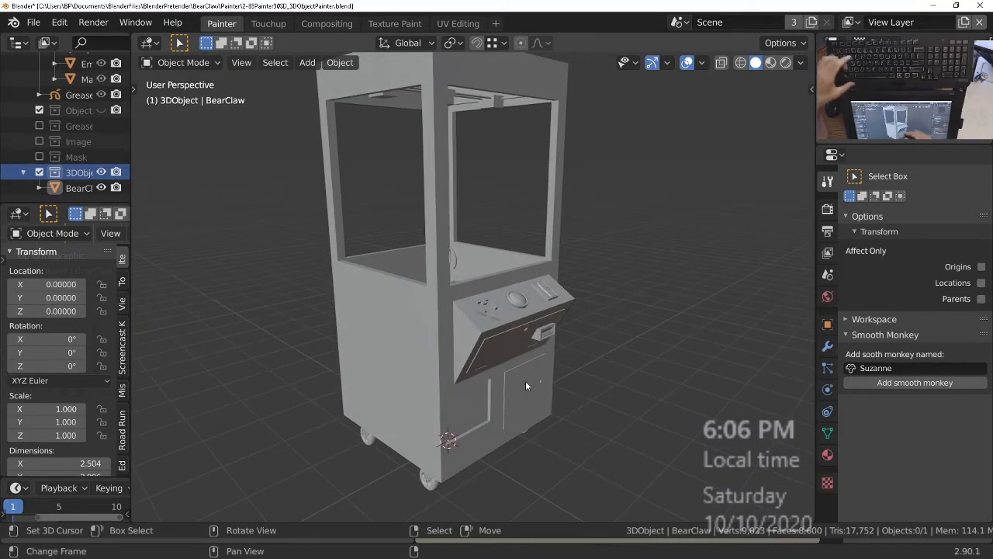
# Display the claw machine with Rendered viewport shading.
pyautogui.press('z')
pyautogui.click(541, 354)
pyautogui.moveTo(533, 346)
pyautogui.mouseDown(button='middle')
pyautogui.moveTo(528, 357)
pyautogui.moveTo(388, 342)
pyautogui.moveTo(463, 360)
pyautogui.moveTo(507, 353)
pyautogui.moveTo(495, 350)
pyautogui.mouseUp(button='middle')
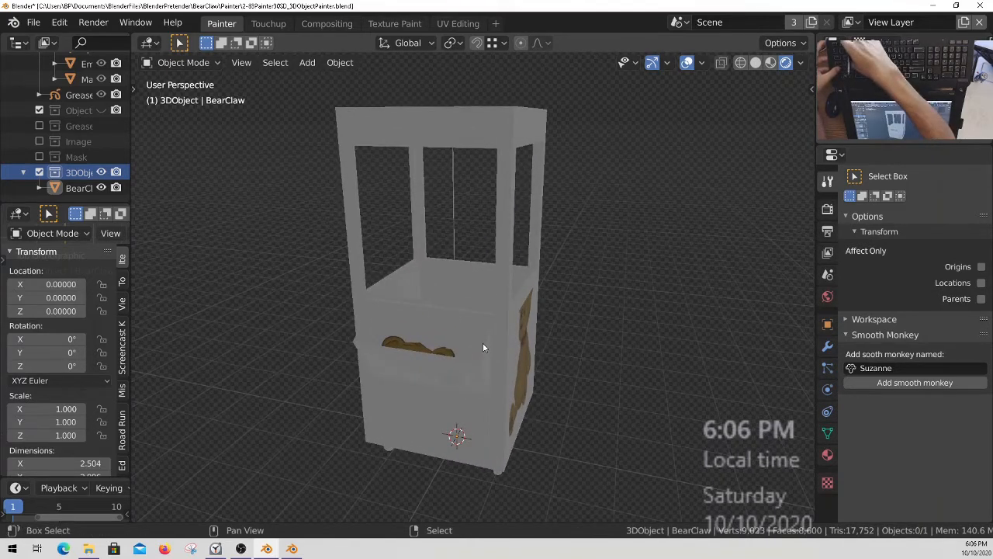
# Set the color of the World shader's lower Background node to white, then return to the 3D viewport.
pyautogui.hotkey('shift', 'F3')
pyautogui.keyDown('ctrl'); pyautogui.moveTo(378, 357); pyautogui.dragTo(389, 394, button='middle'); pyautogui.keyUp('ctrl')
pyautogui.click(198, 43)
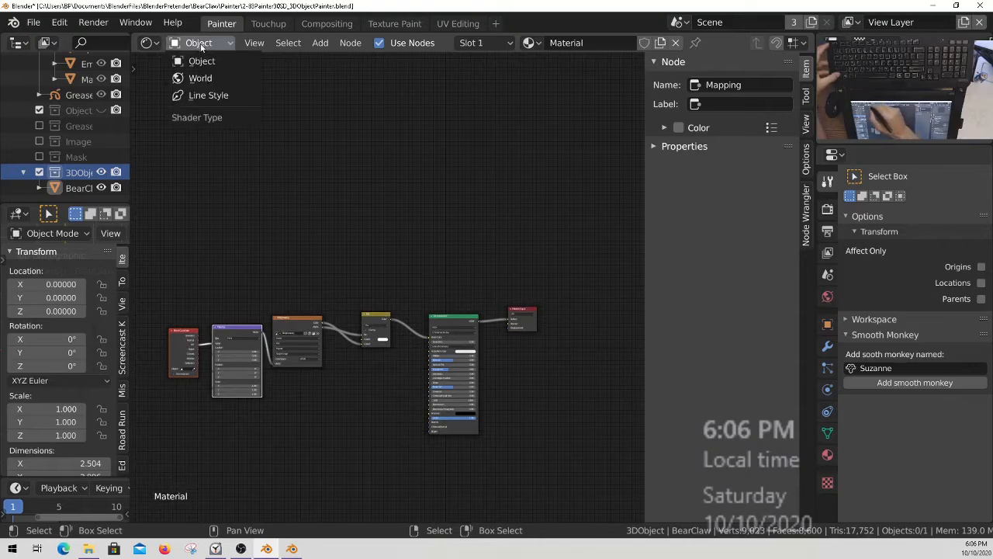
pyautogui.click(204, 70)
pyautogui.keyDown('ctrl'); pyautogui.moveTo(495, 374); pyautogui.dragTo(441, 354, button='middle'); pyautogui.keyUp('ctrl')
pyautogui.keyDown('ctrl'); pyautogui.moveTo(366, 285); pyautogui.dragTo(454, 365, button='middle'); pyautogui.keyUp('ctrl')
pyautogui.moveTo(362, 386); pyautogui.dragTo(366, 371, button='middle')
pyautogui.click(360, 358)
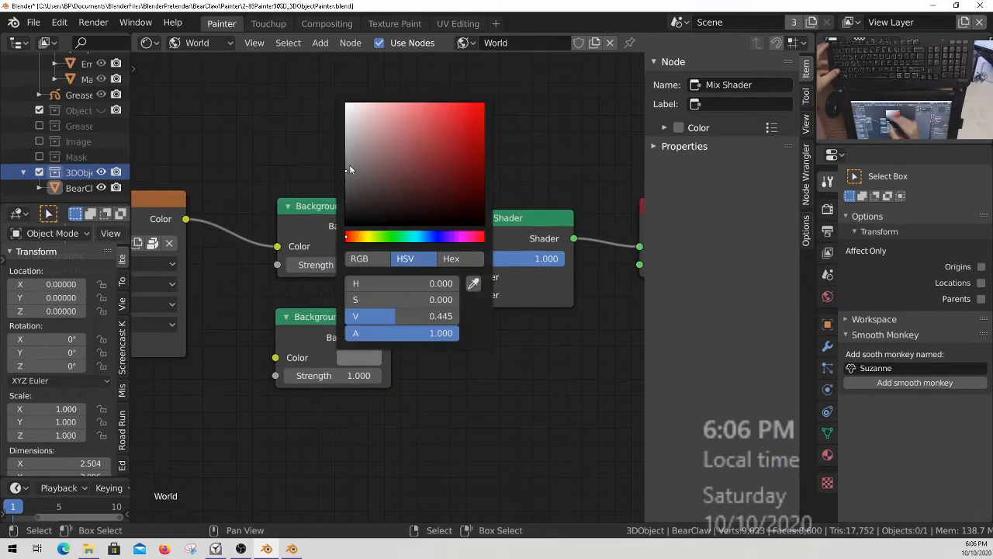
pyautogui.moveTo(349, 169); pyautogui.dragTo(320, 70)
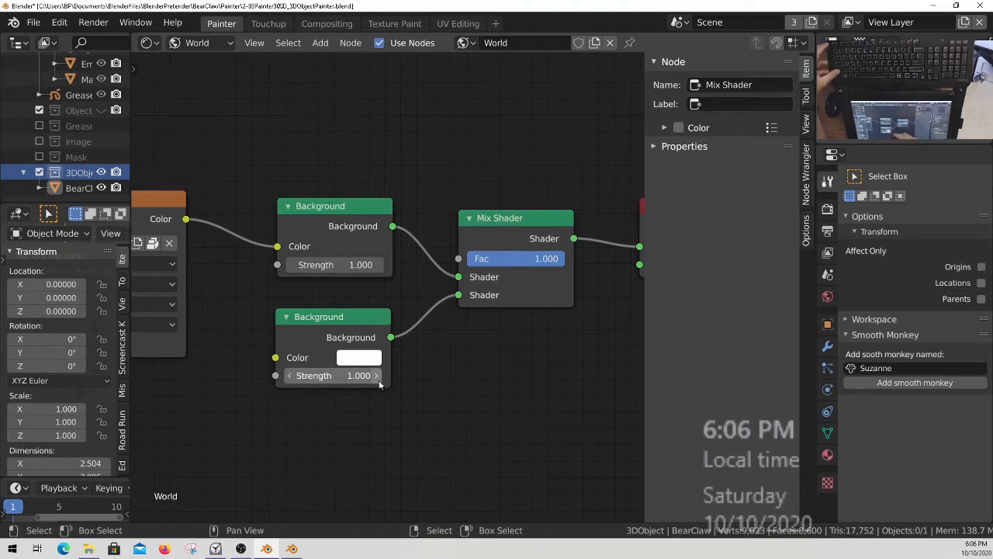
pyautogui.keyDown('ctrl'); pyautogui.moveTo(274, 112); pyautogui.dragTo(264, 161, button='middle'); pyautogui.keyUp('ctrl')
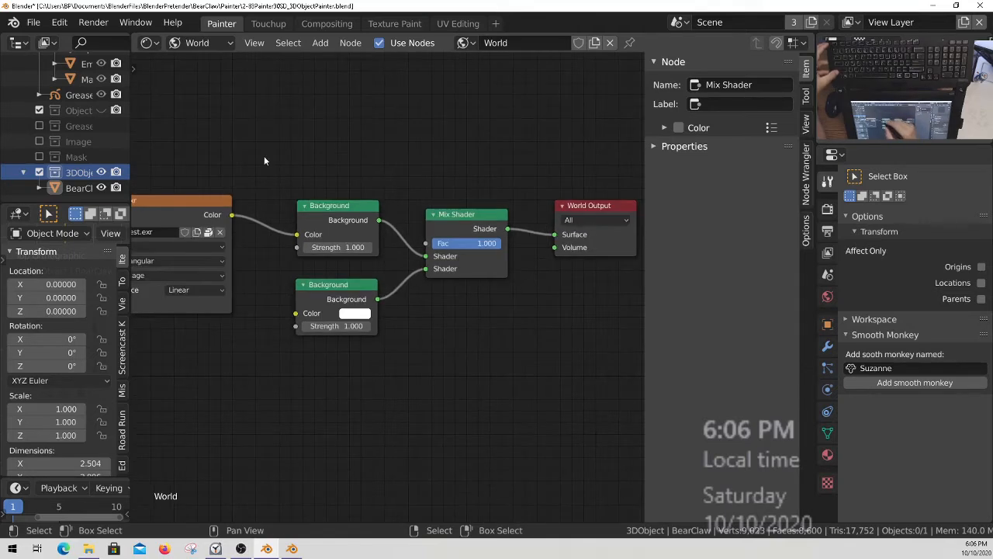
pyautogui.hotkey('shift', 'F5')
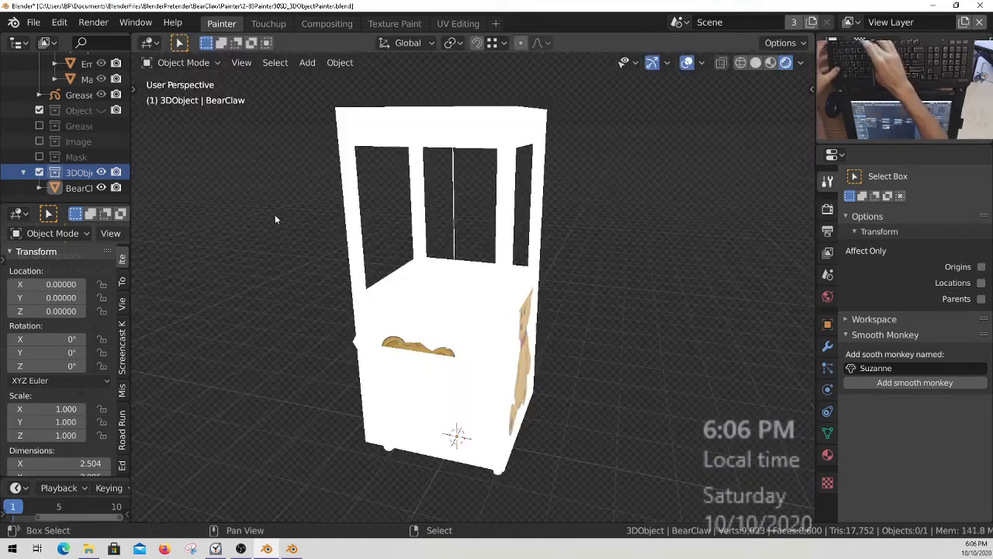
# Examine the claw machine and its teddy bear artwork from several sides under the white world lighting.
pyautogui.keyDown('ctrl'); pyautogui.moveTo(536, 398); pyautogui.dragTo(526, 257, button='middle'); pyautogui.keyUp('ctrl')
pyautogui.moveTo(409, 448); pyautogui.dragTo(488, 405, button='middle')
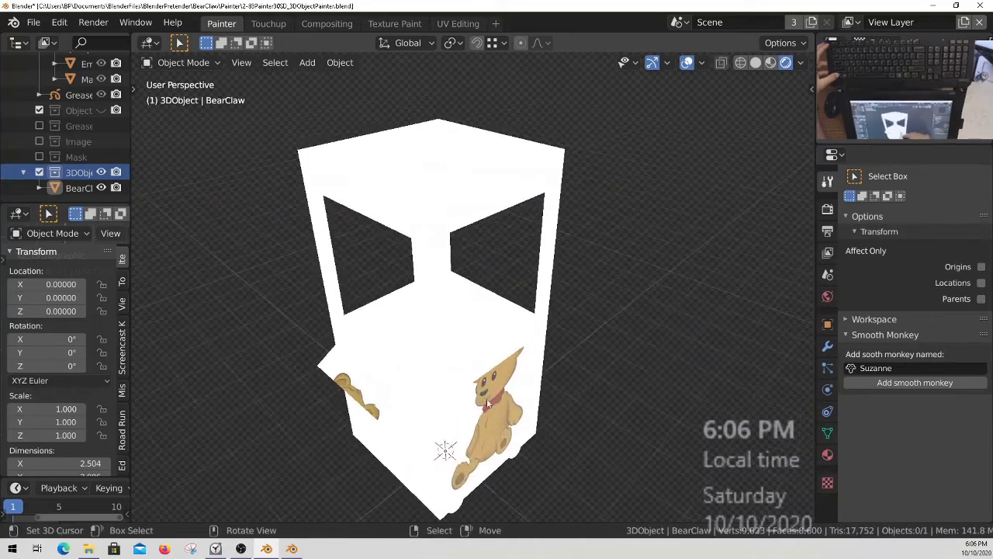
pyautogui.moveTo(441, 196); pyautogui.dragTo(461, 185, button='middle')
pyautogui.moveTo(450, 281); pyautogui.dragTo(385, 288, button='middle')
pyautogui.moveTo(334, 138); pyautogui.dragTo(373, 135, button='middle')
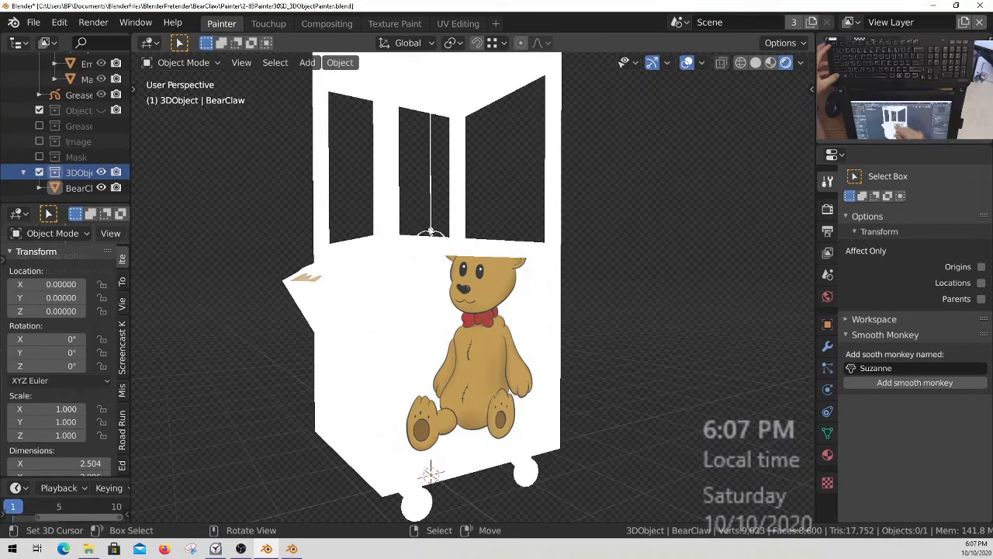
pyautogui.moveTo(472, 298); pyautogui.dragTo(503, 308, button='middle')
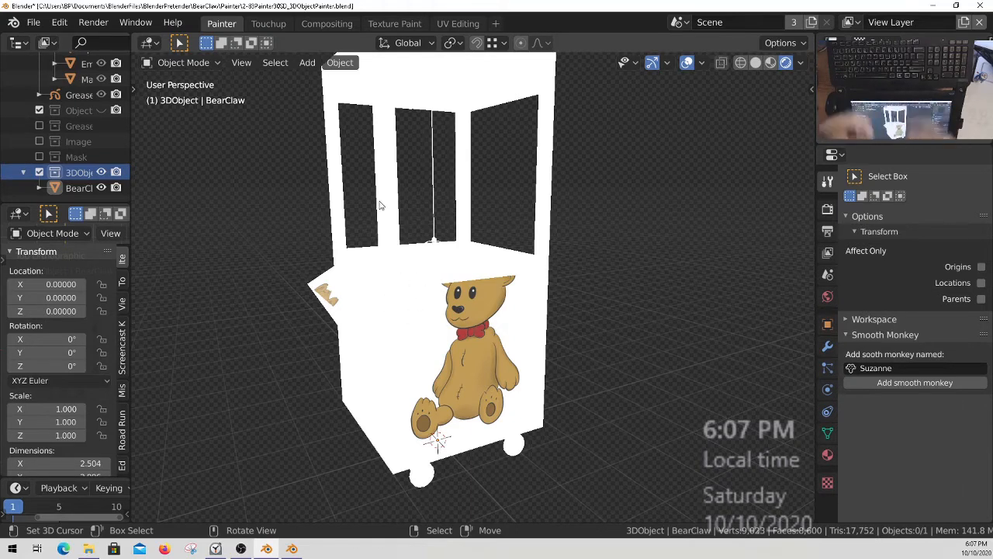
pyautogui.keyDown('shift'); pyautogui.moveTo(485, 371); pyautogui.dragTo(456, 387, button='middle'); pyautogui.keyUp('shift')
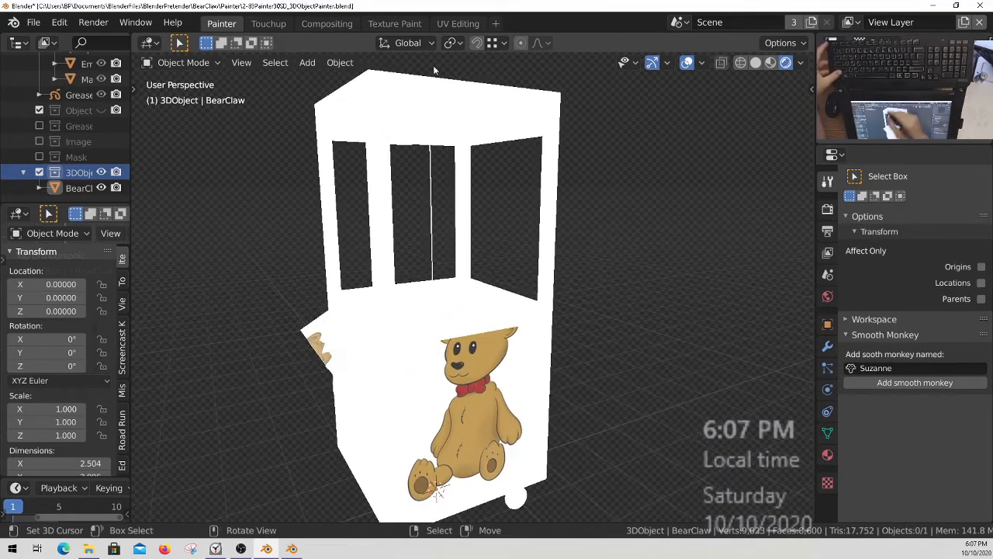
pyautogui.moveTo(531, 352); pyautogui.dragTo(488, 387, button='middle')
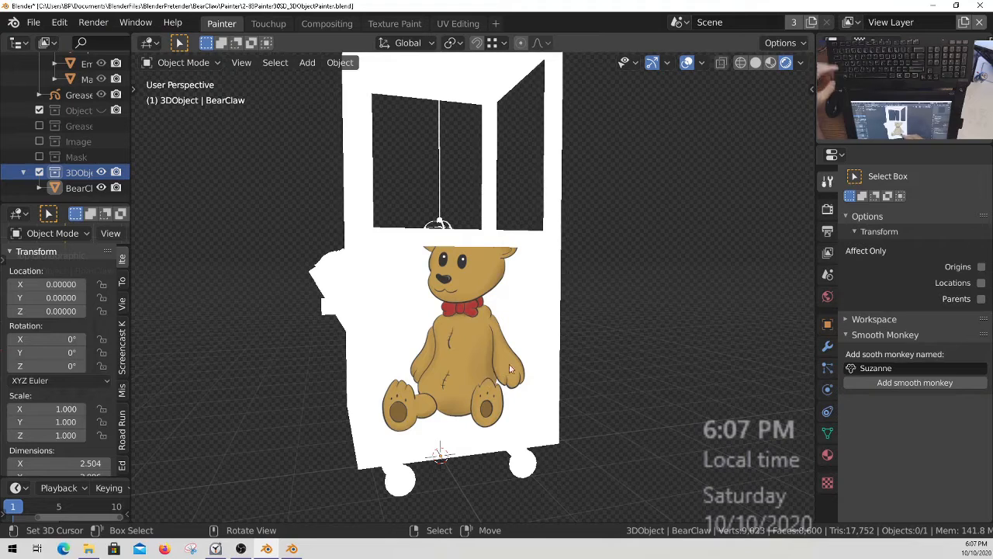
pyautogui.moveTo(495, 327); pyautogui.dragTo(492, 396, button='middle')
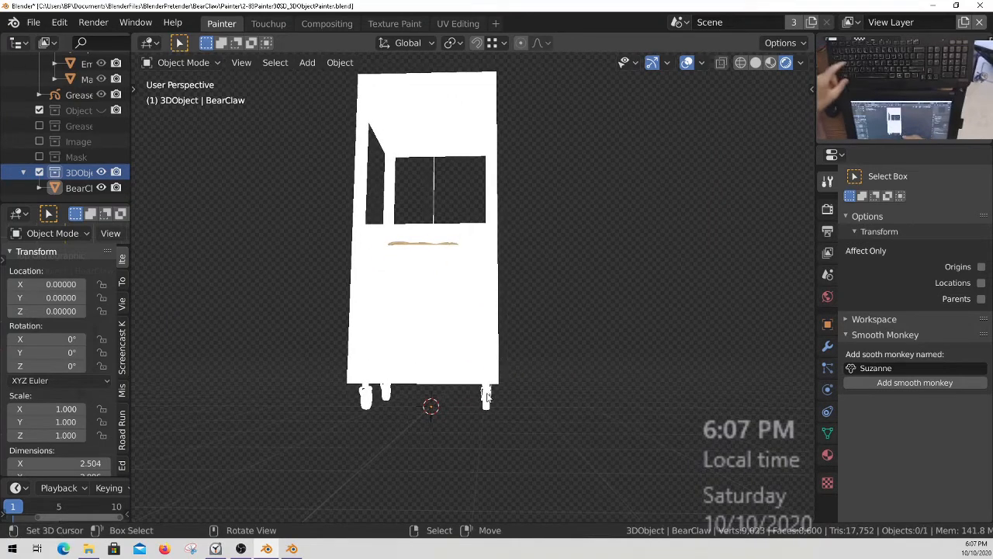
# Add a camera to the 3DObject collection and locate it in the outliner.
pyautogui.hotkey('shift', 'a')
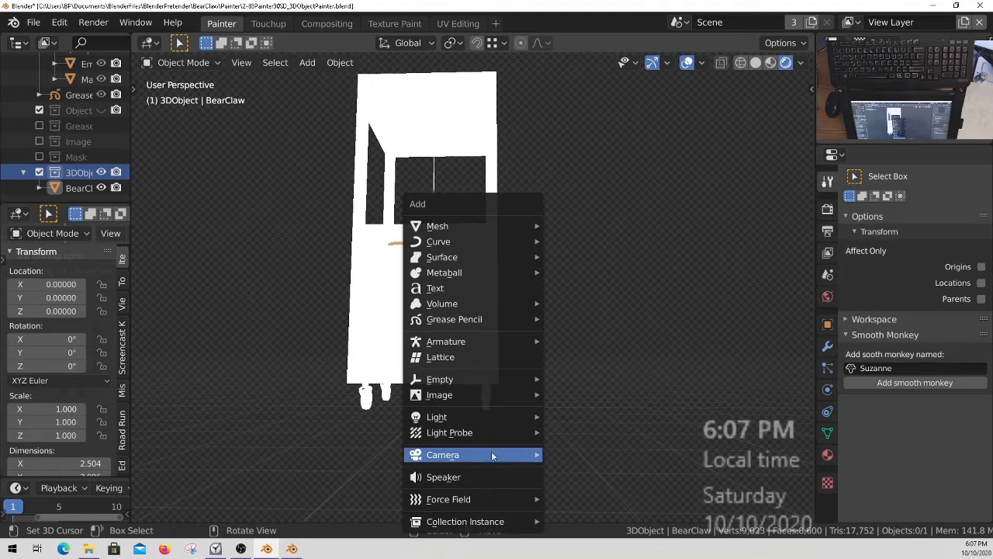
pyautogui.moveTo(492, 456)
pyautogui.click(608, 456)
pyautogui.moveTo(532, 333); pyautogui.dragTo(488, 351, button='middle')
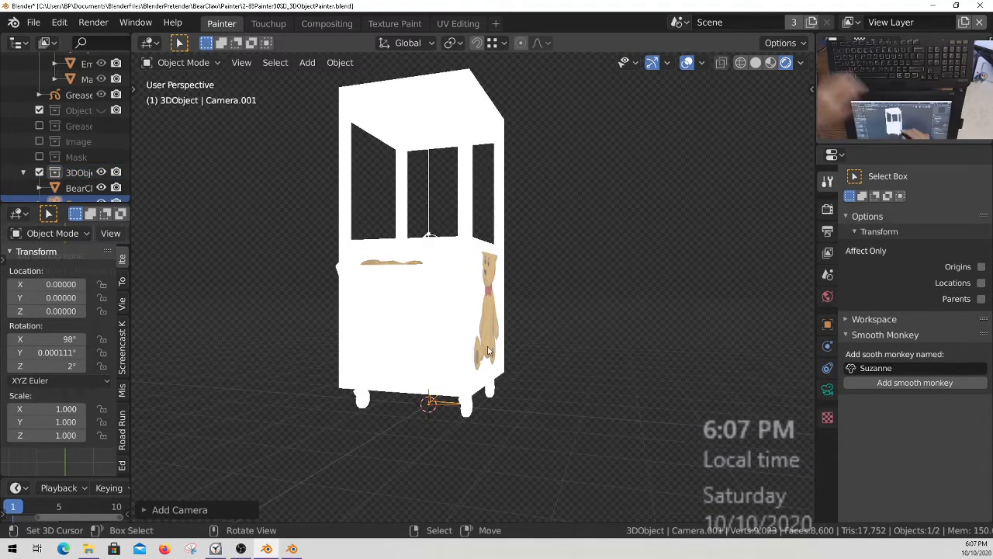
pyautogui.keyDown('ctrl'); pyautogui.moveTo(475, 393); pyautogui.dragTo(465, 351, button='middle'); pyautogui.keyUp('ctrl')
pyautogui.moveTo(78, 95); pyautogui.dragTo(75, 186, button='middle')
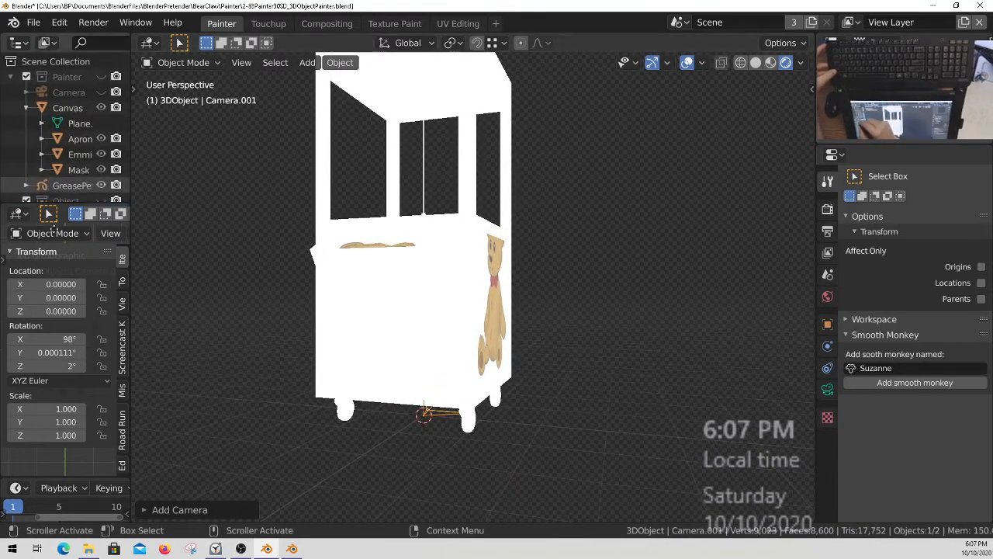
pyautogui.scroll(-5, 77, 114)
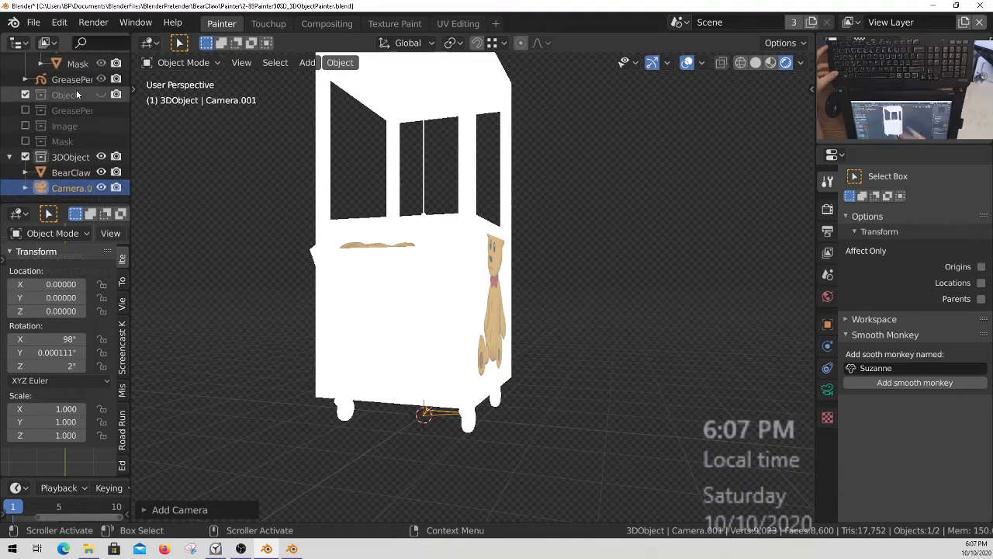
# Face the teddy bear side of the claw machine and align the new camera to that view.
pyautogui.moveTo(521, 386); pyautogui.dragTo(472, 377, button='middle')
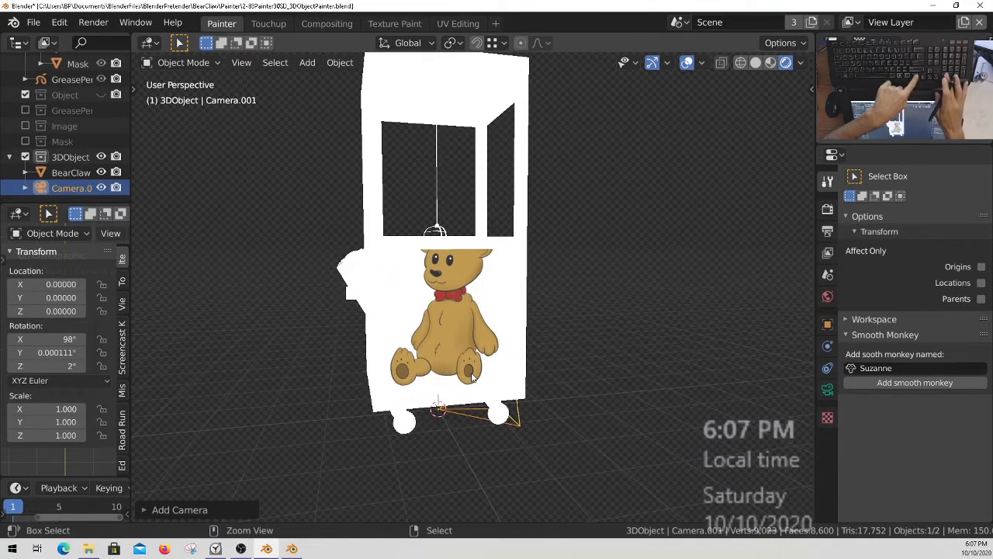
pyautogui.press('KP_0')
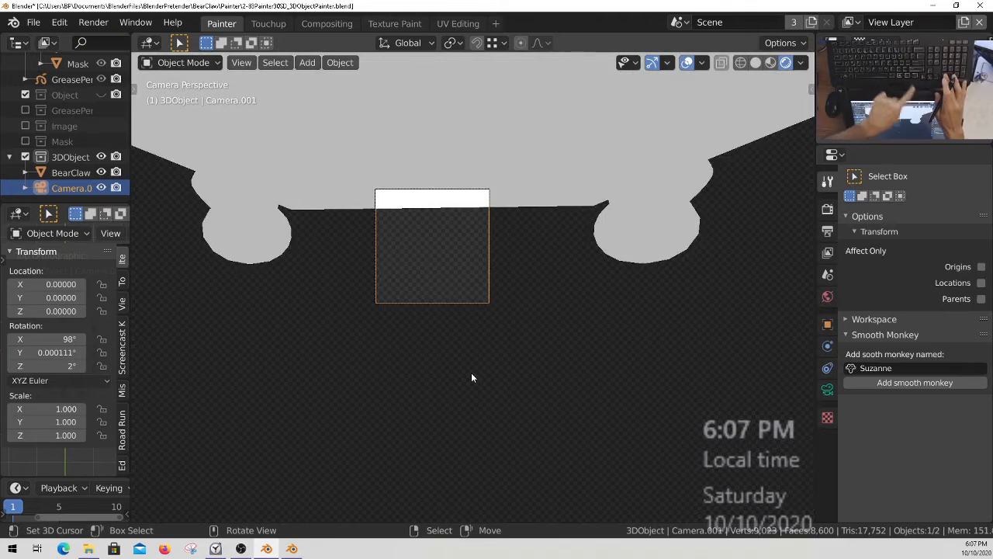
pyautogui.press('KP_0')
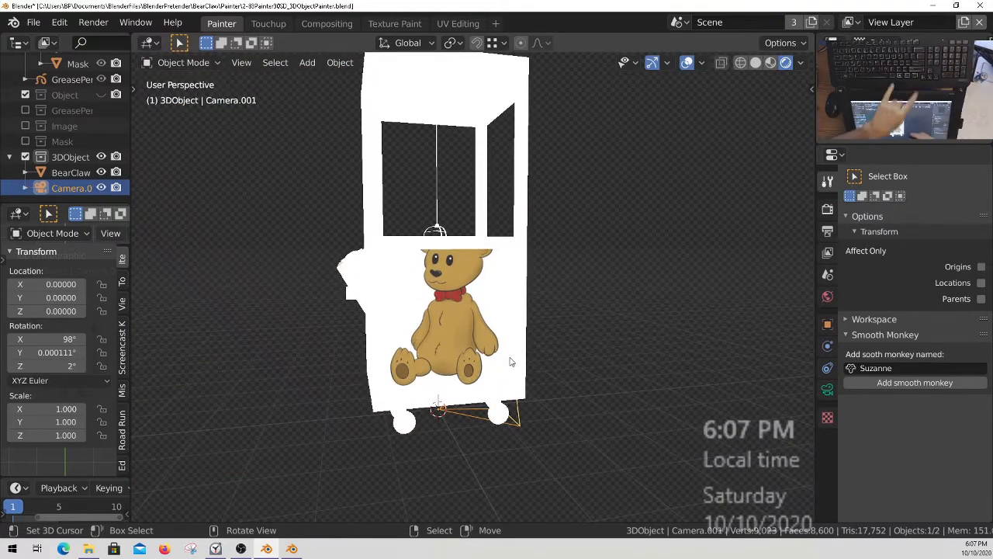
pyautogui.press('ctrl+alt+KP_0')
pyautogui.scroll(3, 420, 201)
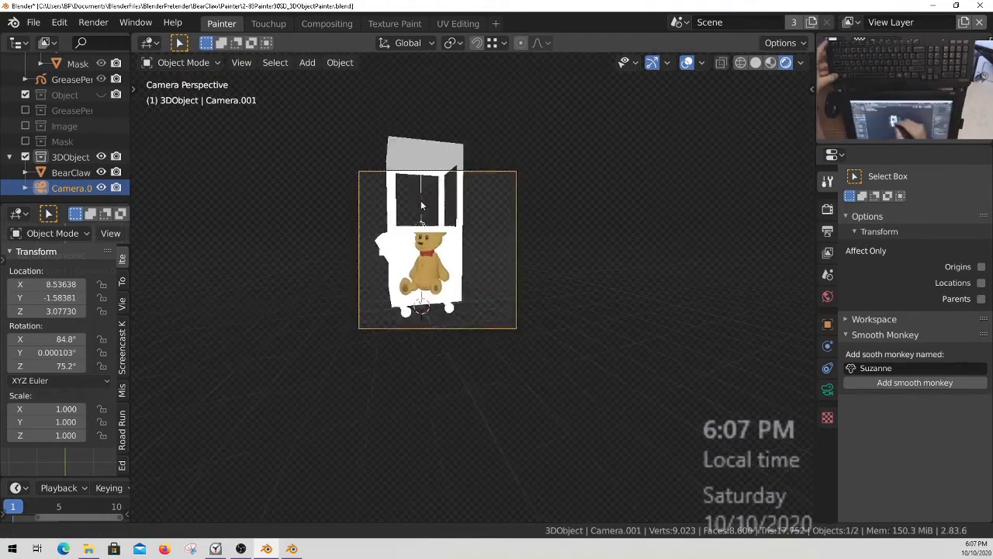
# Reposition the camera sideways with walk navigation so it faces the teddy bear panel more squarely.
pyautogui.scroll(5, 421, 200)
pyautogui.keyDown('shift'); pyautogui.moveTo(588, 315); pyautogui.dragTo(532, 285, button='middle'); pyautogui.keyUp('shift')
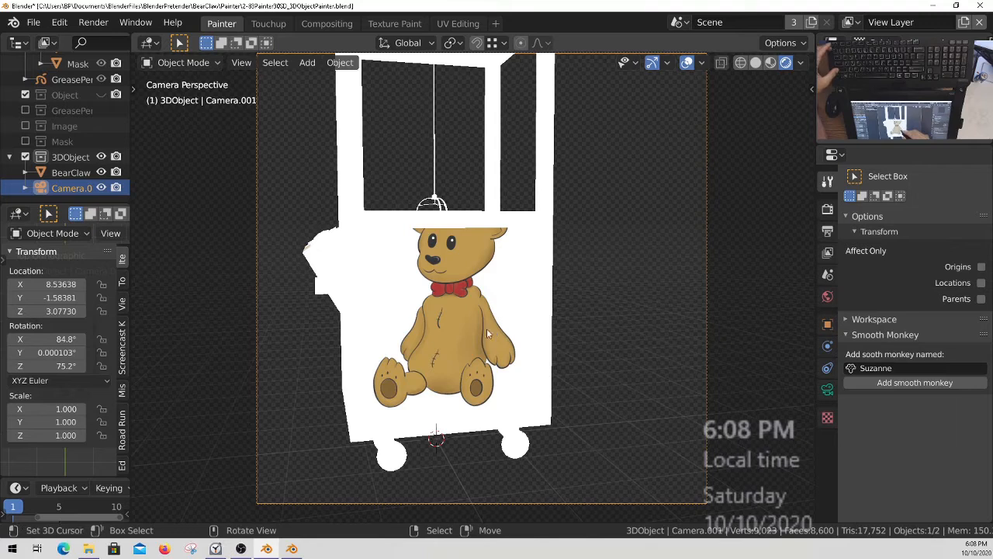
pyautogui.hotkey('shift', '`')
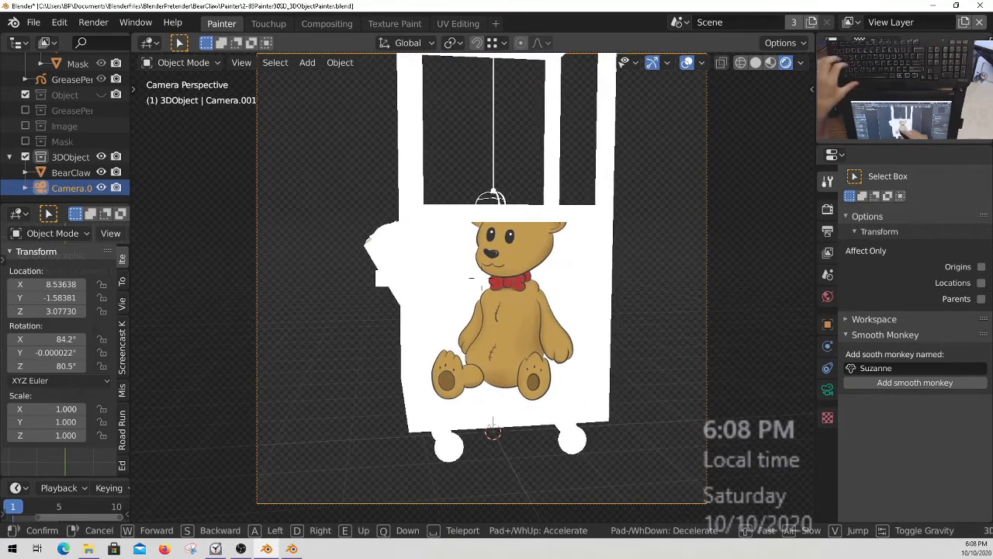
pyautogui.press('d')
pyautogui.press('d')
pyautogui.press('d')
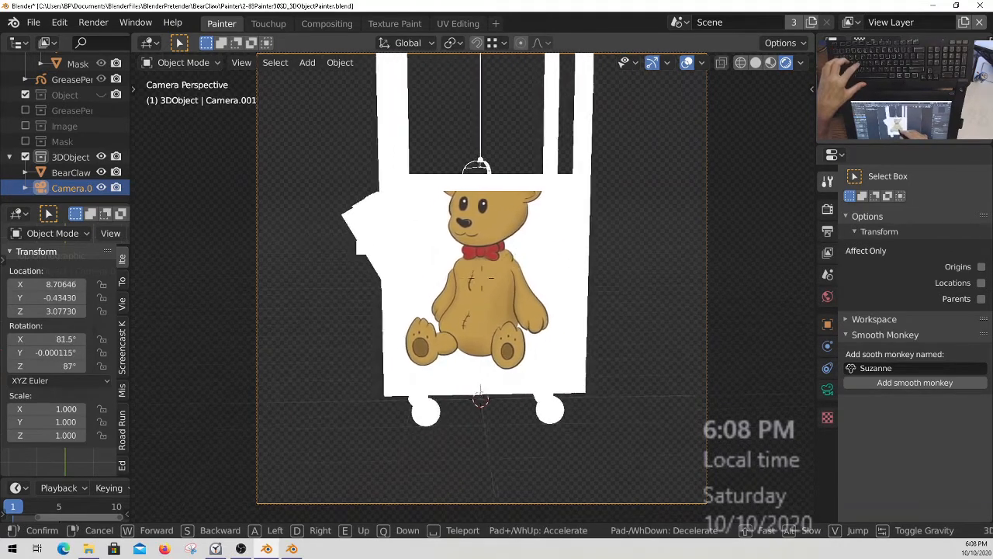
pyautogui.click(467, 338)
pyautogui.keyDown('ctrl'); pyautogui.moveTo(553, 317); pyautogui.dragTo(533, 312, button='middle'); pyautogui.keyUp('ctrl')
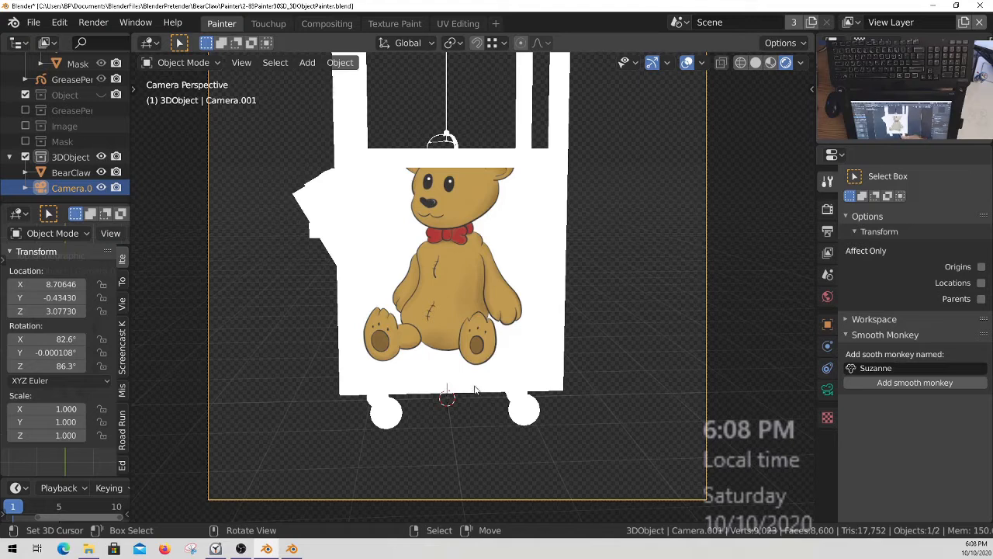
# Remove the existing material slot from the BearClaw object and assign the ObjectCanvas material to it.
pyautogui.click(463, 239)
pyautogui.moveTo(428, 268); pyautogui.dragTo(453, 297, button='middle')
pyautogui.moveTo(510, 331); pyautogui.dragTo(506, 326, button='middle')
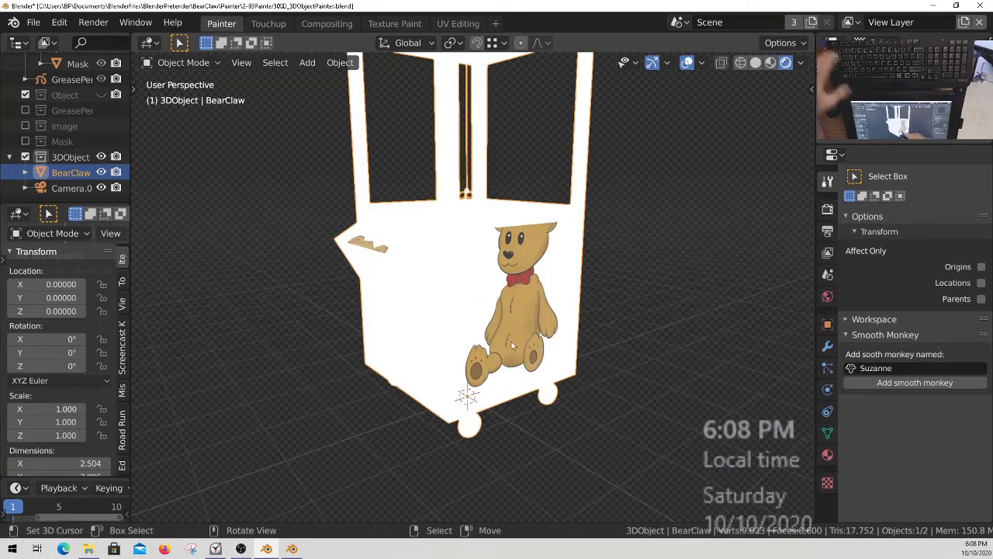
pyautogui.click(827, 456)
pyautogui.click(981, 189)
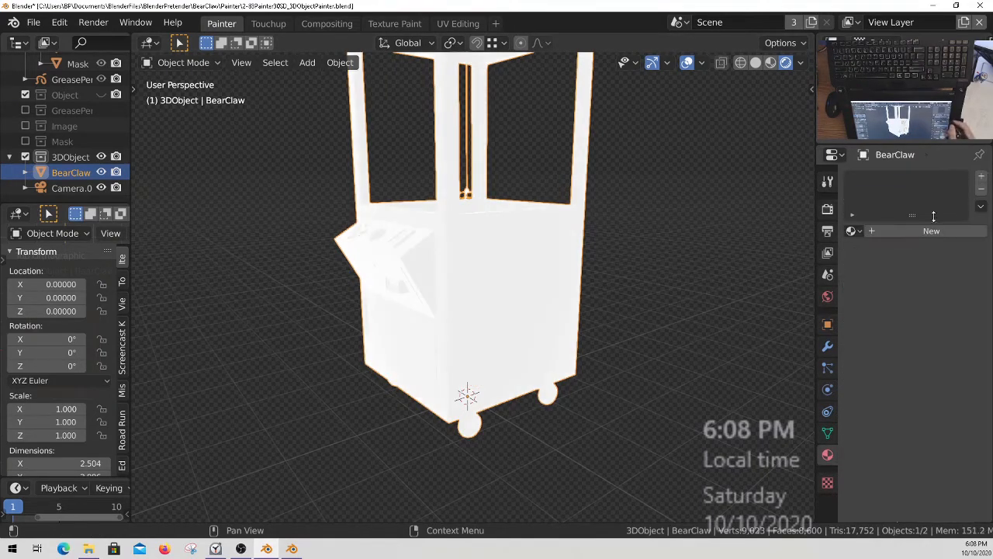
pyautogui.click(853, 232)
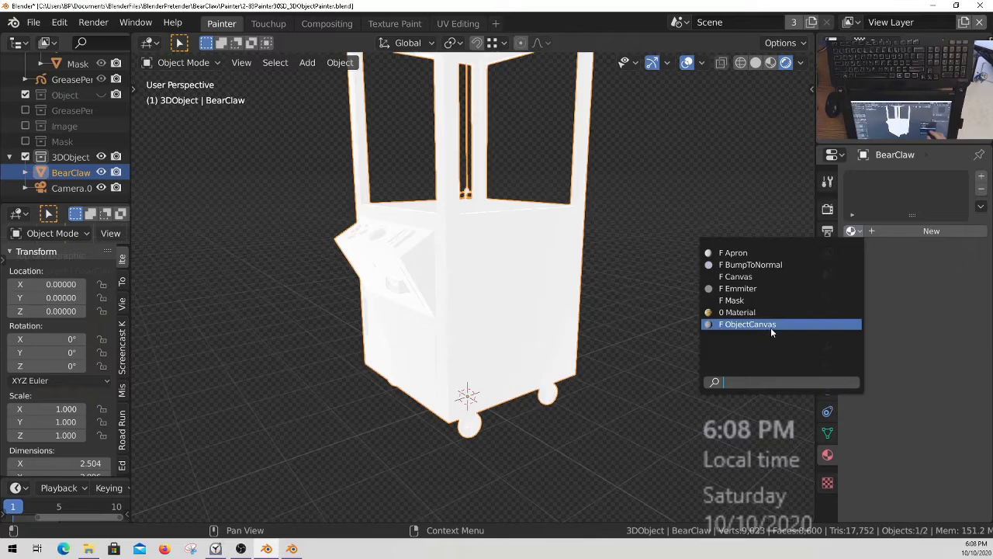
pyautogui.click(771, 324)
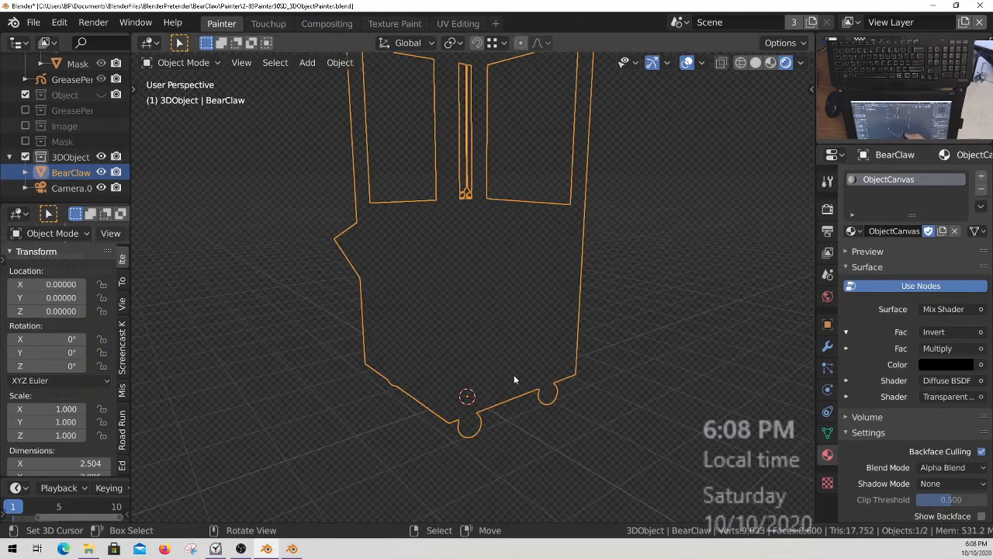
# Select the Canvas object in the Painter collection and set its 01 Opacity property to 1.000.
pyautogui.moveTo(538, 351); pyautogui.dragTo(567, 336, button='middle')
pyautogui.scroll(5, 68, 152)
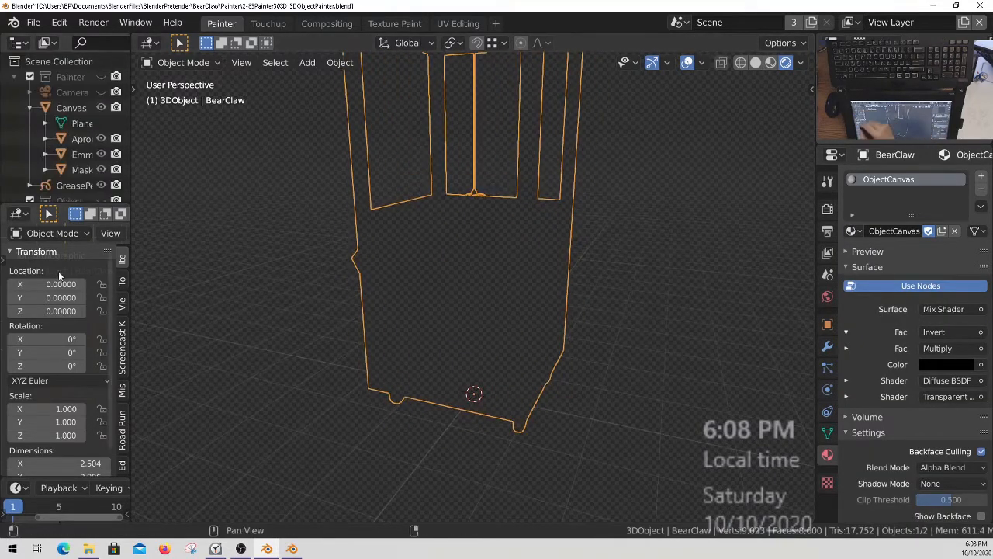
pyautogui.click(46, 107)
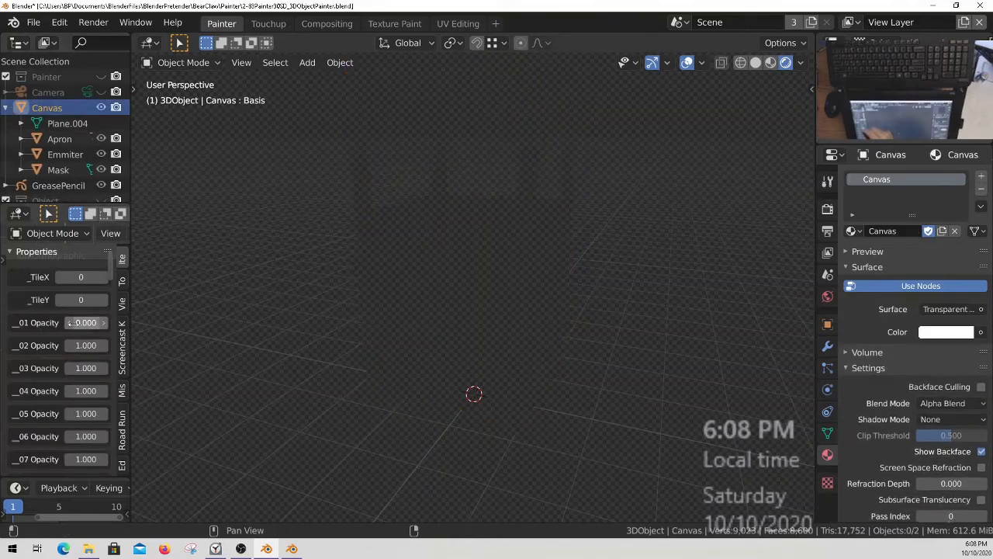
pyautogui.moveTo(72, 323); pyautogui.dragTo(156, 323)
pyautogui.scroll(-5, 73, 175)
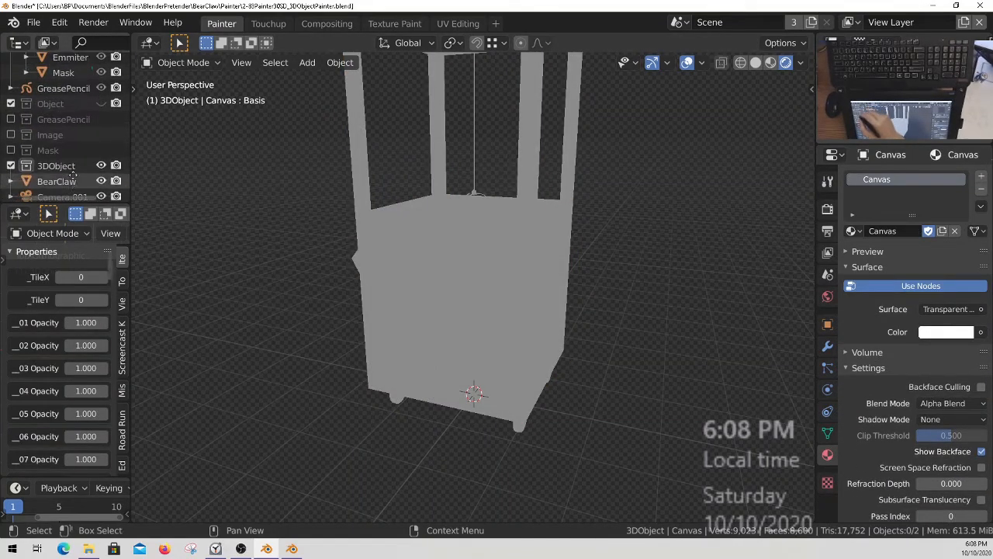
# Select the BearClaw object in the 3DObject collection and switch it to Texture Paint mode.
pyautogui.scroll(-1, 70, 175)
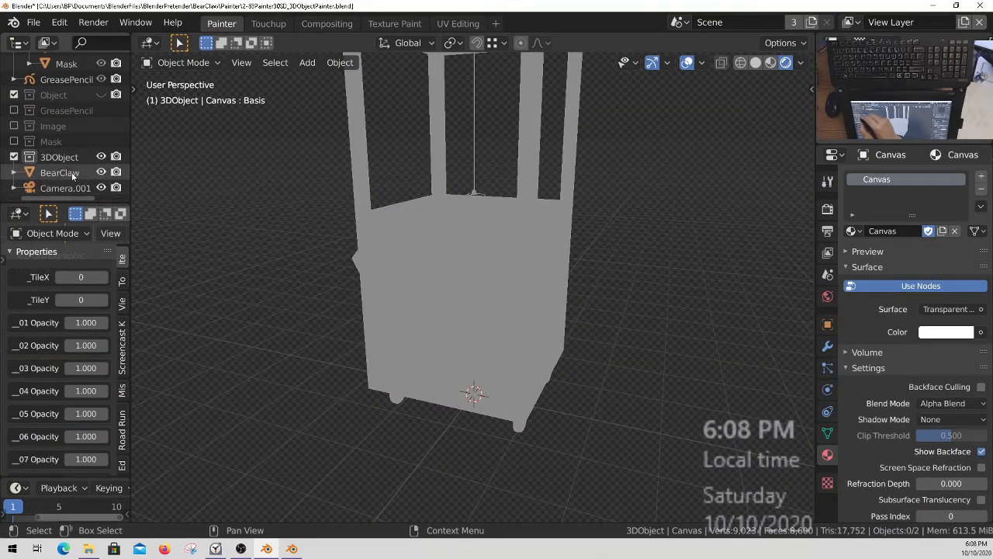
pyautogui.click(60, 172)
pyautogui.moveTo(544, 357); pyautogui.dragTo(466, 341, button='middle')
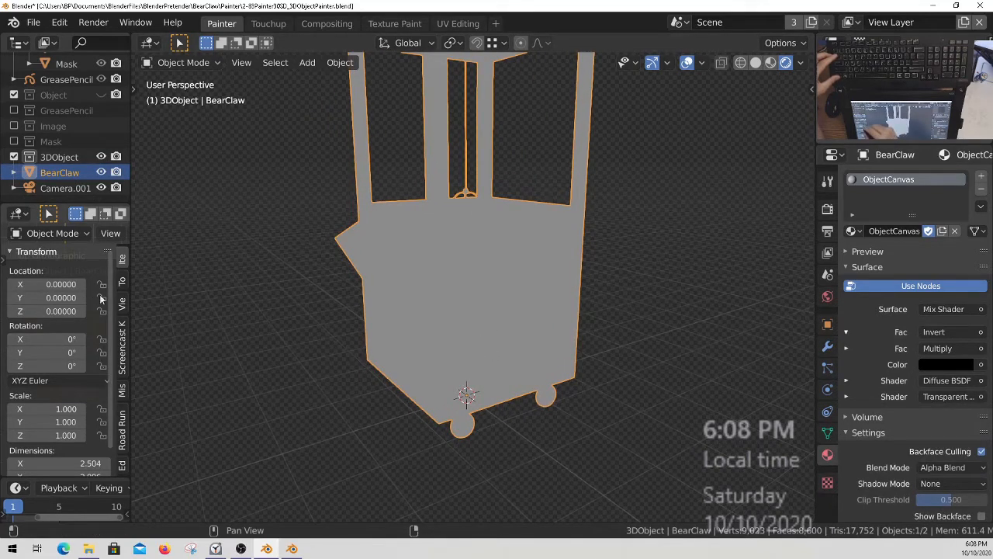
pyautogui.hotkey('ctrl', 'Tab')
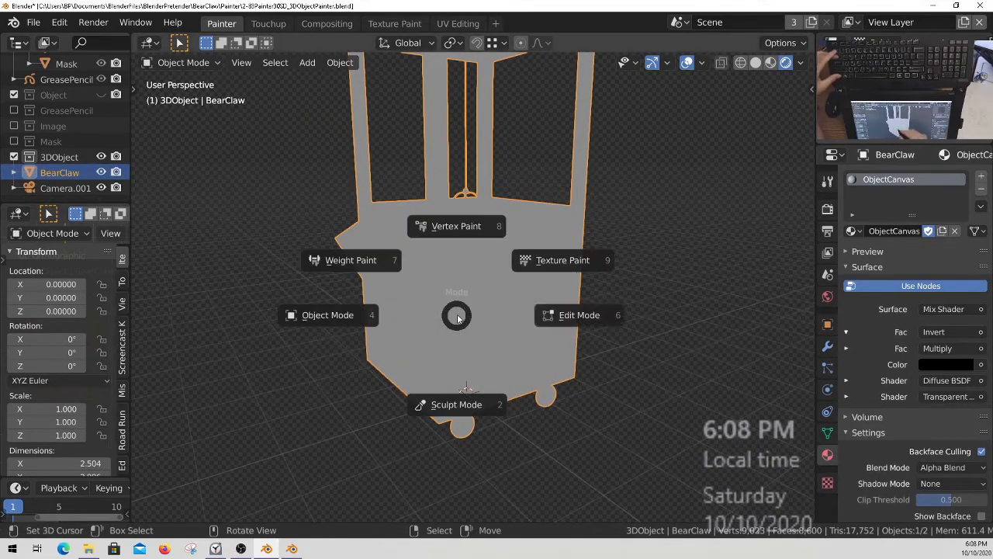
pyautogui.click(575, 262)
# Set the EraseHard brush radius to 40 px and face the machine's flat side panel.
pyautogui.moveTo(566, 280)
pyautogui.mouseDown(button='middle')
pyautogui.moveTo(538, 330)
pyautogui.moveTo(535, 306)
pyautogui.moveTo(502, 313)
pyautogui.moveTo(477, 340)
pyautogui.moveTo(492, 290)
pyautogui.moveTo(467, 326)
pyautogui.moveTo(484, 345)
pyautogui.moveTo(470, 324)
pyautogui.mouseUp(button='middle')
pyautogui.press('f')
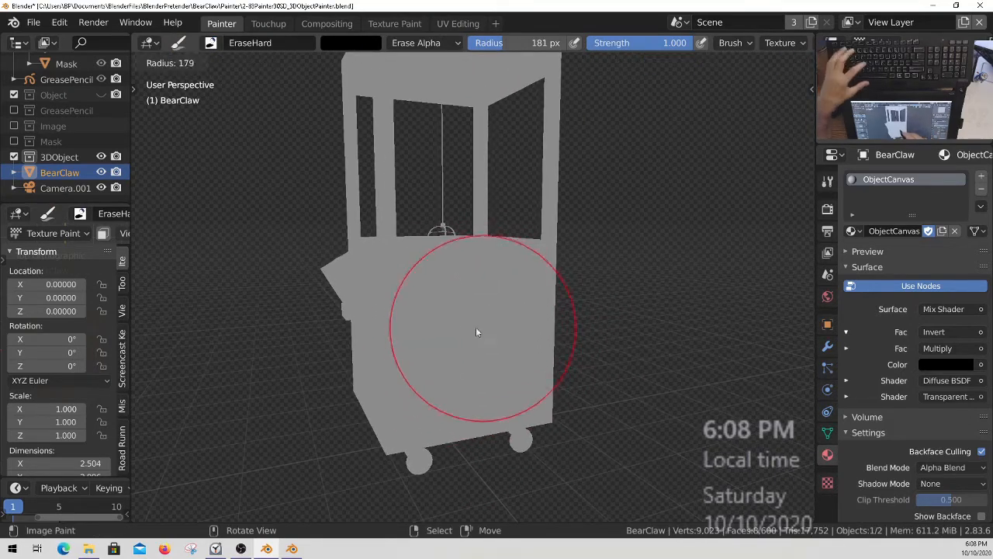
pyautogui.moveTo(466, 295)
pyautogui.mouseDown(button='middle')
pyautogui.moveTo(479, 306)
pyautogui.moveTo(427, 251)
pyautogui.moveTo(442, 271)
pyautogui.moveTo(443, 261)
pyautogui.mouseUp(button='middle')
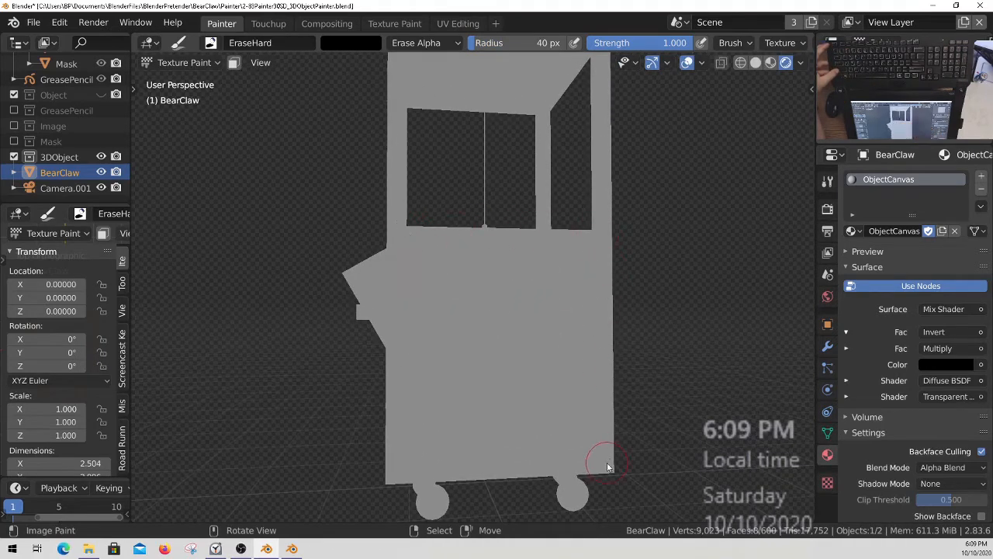
pyautogui.moveTo(535, 375)
pyautogui.mouseDown(button='middle')
pyautogui.moveTo(521, 347)
pyautogui.moveTo(641, 338)
pyautogui.moveTo(594, 336)
pyautogui.mouseUp(button='middle')
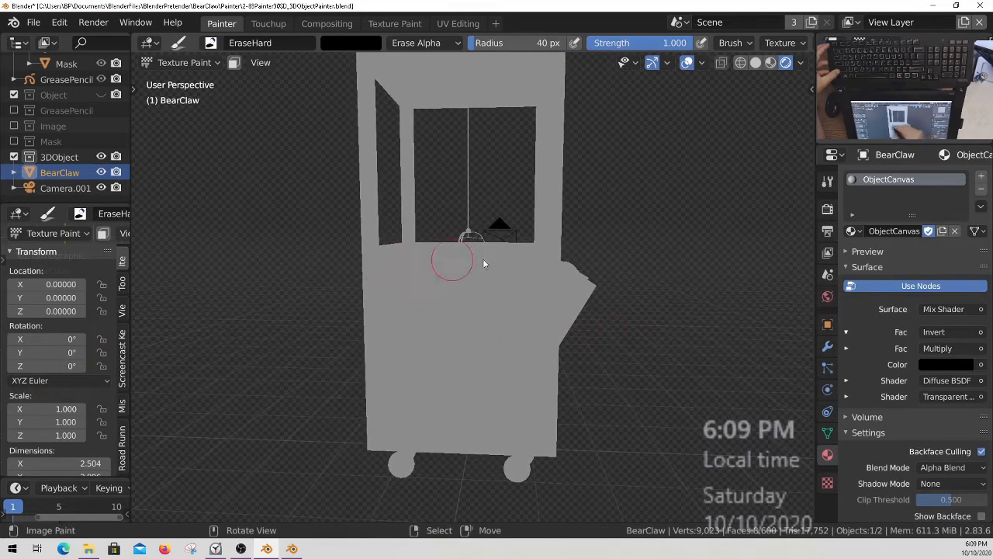
pyautogui.moveTo(560, 385); pyautogui.dragTo(501, 302, button='middle')
pyautogui.moveTo(607, 293)
pyautogui.mouseDown(button='middle')
pyautogui.moveTo(555, 406)
pyautogui.moveTo(574, 397)
pyautogui.moveTo(506, 327)
pyautogui.mouseUp(button='middle')
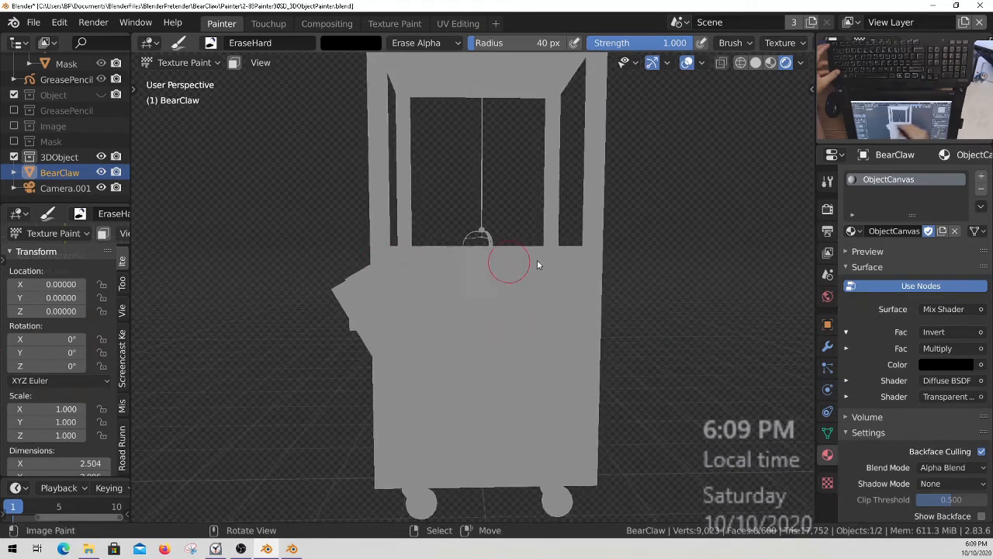
pyautogui.moveTo(536, 395)
pyautogui.mouseDown(button='middle')
pyautogui.moveTo(533, 366)
pyautogui.moveTo(599, 282)
pyautogui.moveTo(445, 311)
pyautogui.moveTo(635, 334)
pyautogui.moveTo(501, 333)
pyautogui.moveTo(518, 328)
pyautogui.moveTo(533, 350)
pyautogui.moveTo(525, 326)
pyautogui.moveTo(496, 315)
pyautogui.moveTo(513, 318)
pyautogui.moveTo(507, 306)
pyautogui.mouseUp(button='middle')
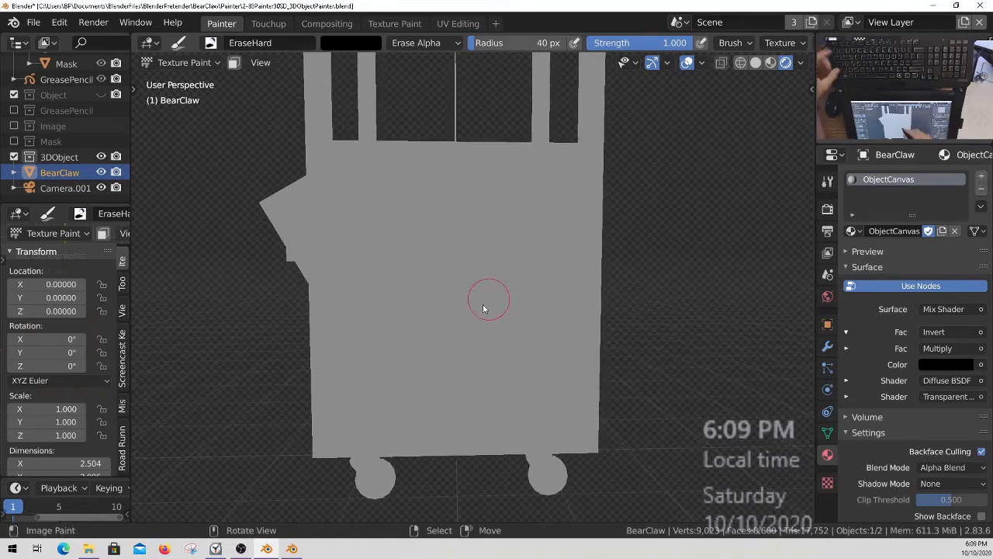
# Choose the DrawPenPoint brush and set its radius to 9 px.
pyautogui.click(827, 180)
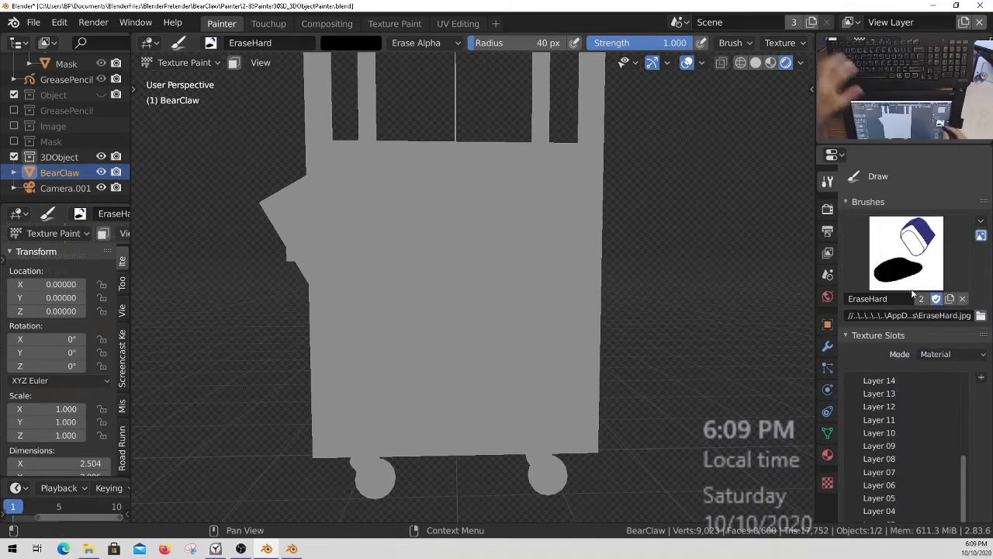
pyautogui.click(910, 275)
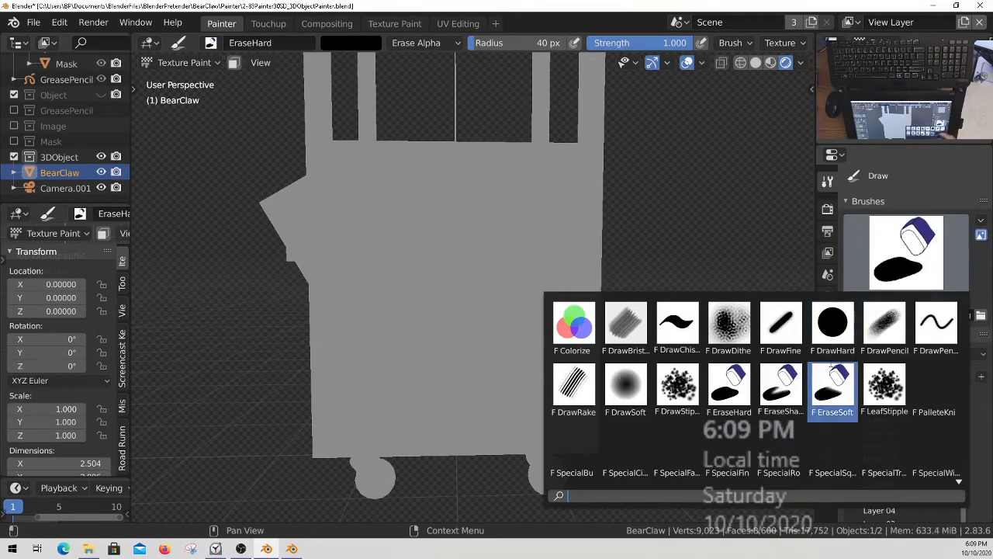
pyautogui.click(937, 324)
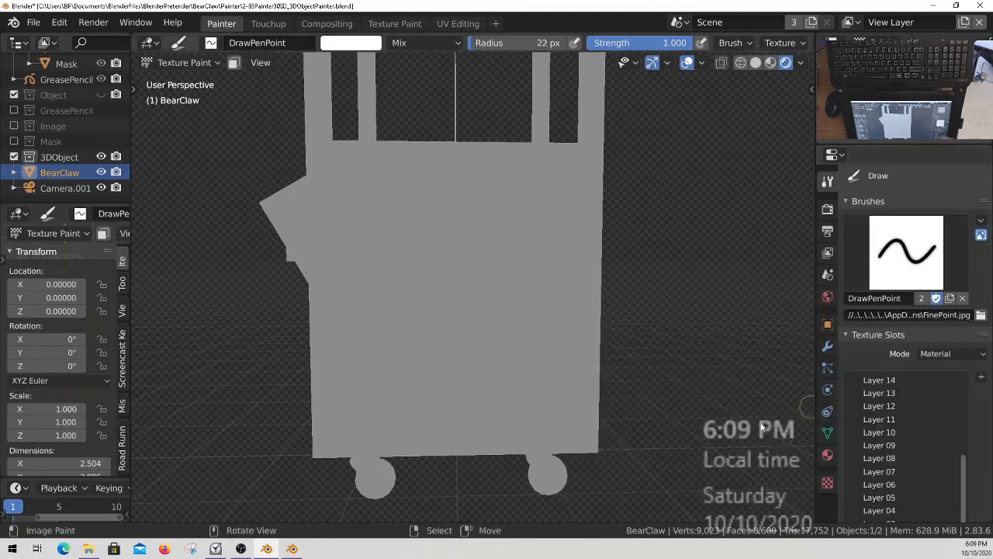
pyautogui.click(350, 44)
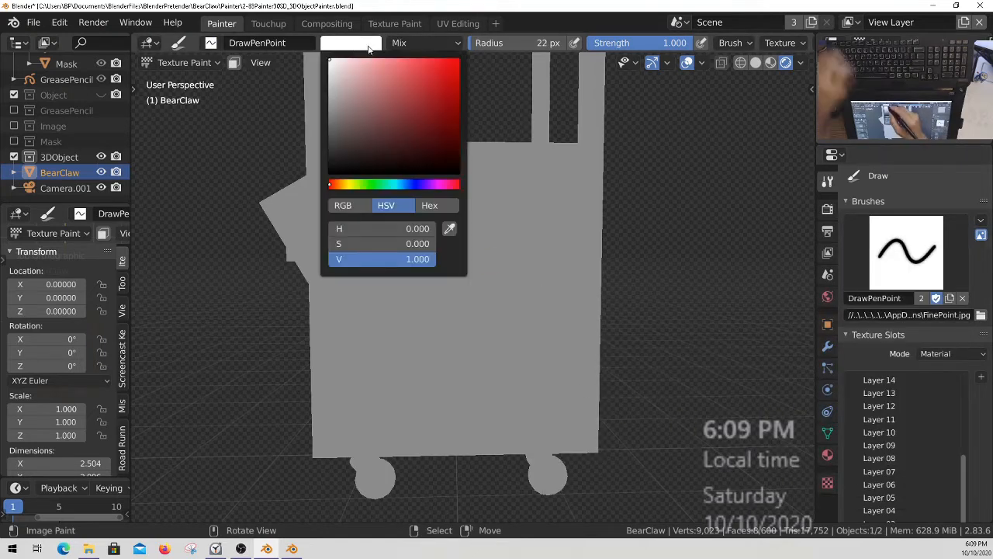
pyautogui.press('f')
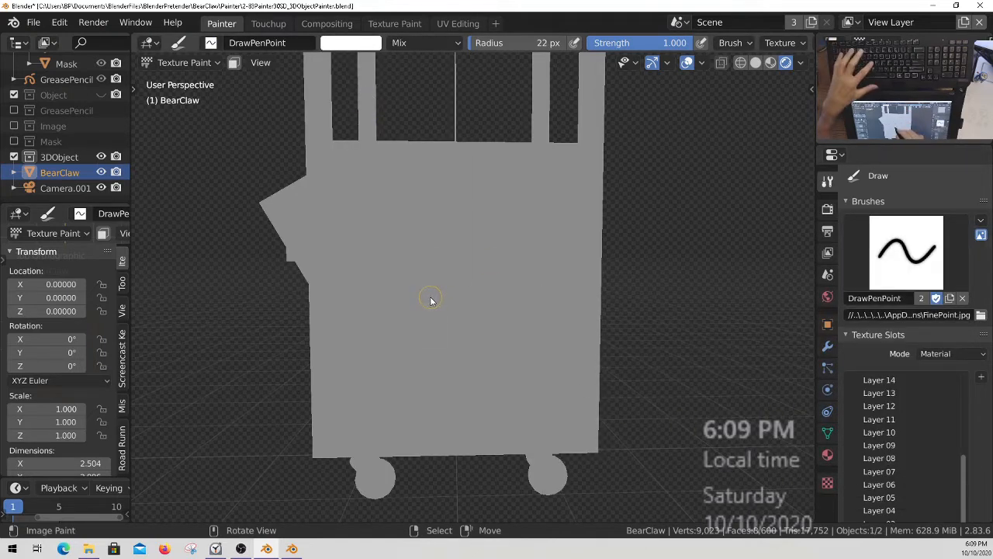
pyautogui.click(424, 305)
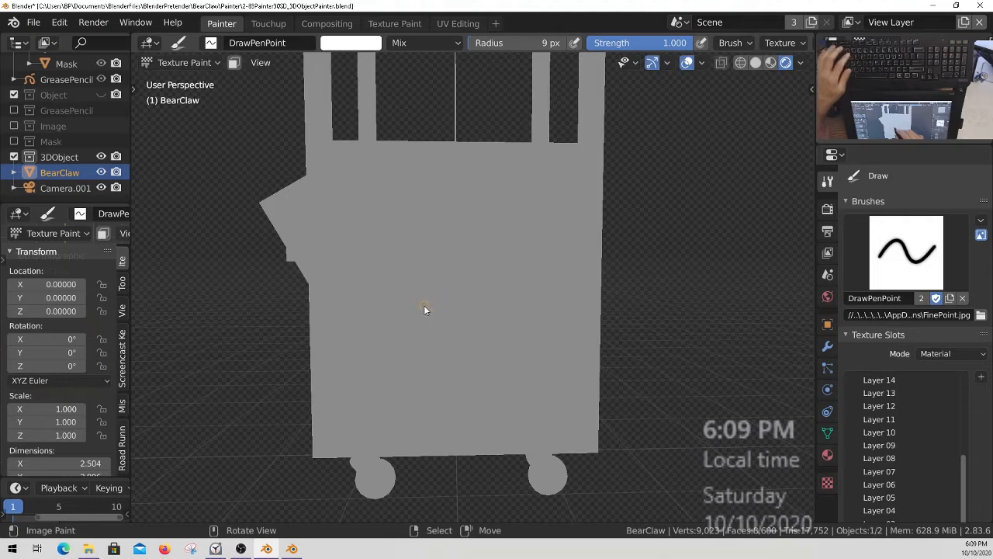
# Turn on the Screencast Keys display and return the sidebar to the active tool settings before hiding it.
pyautogui.press('n')
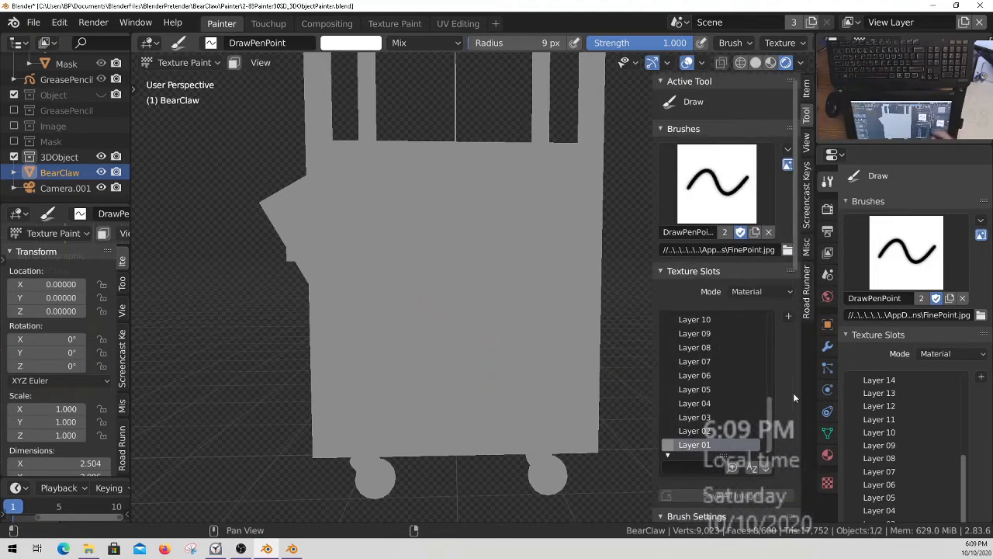
pyautogui.click(808, 198)
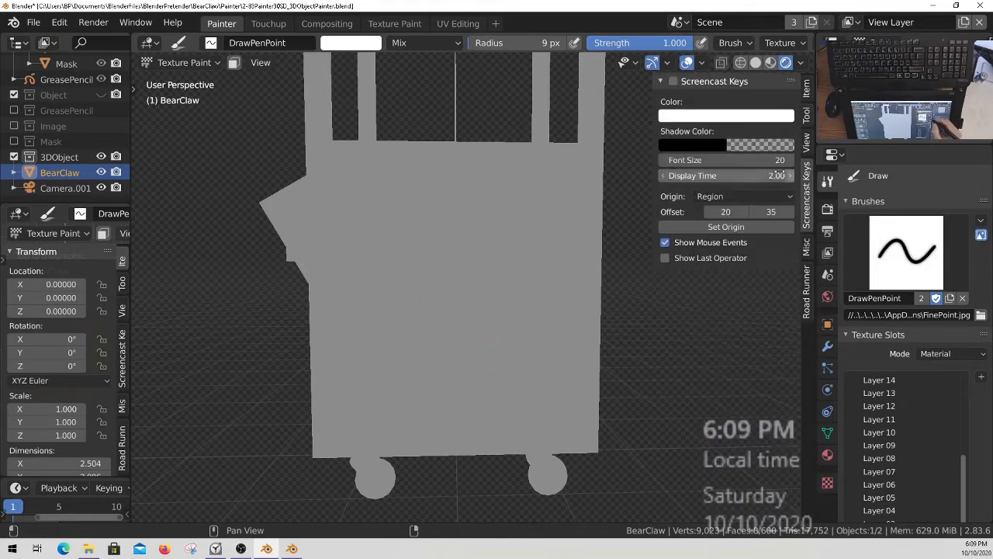
pyautogui.click(807, 87)
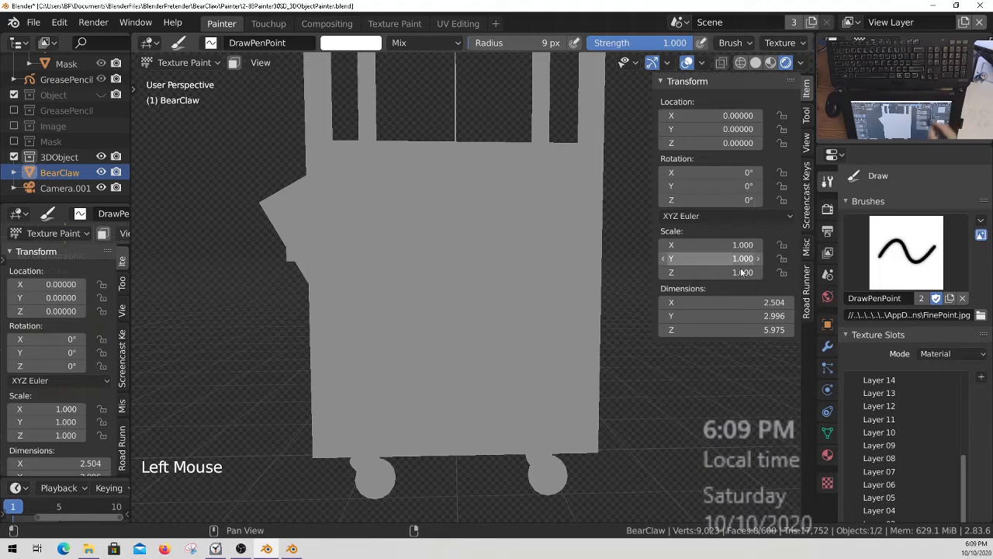
pyautogui.click(807, 115)
pyautogui.moveTo(731, 396)
pyautogui.mouseDown(button='middle')
pyautogui.moveTo(737, 333)
pyautogui.moveTo(721, 397)
pyautogui.mouseUp(button='middle')
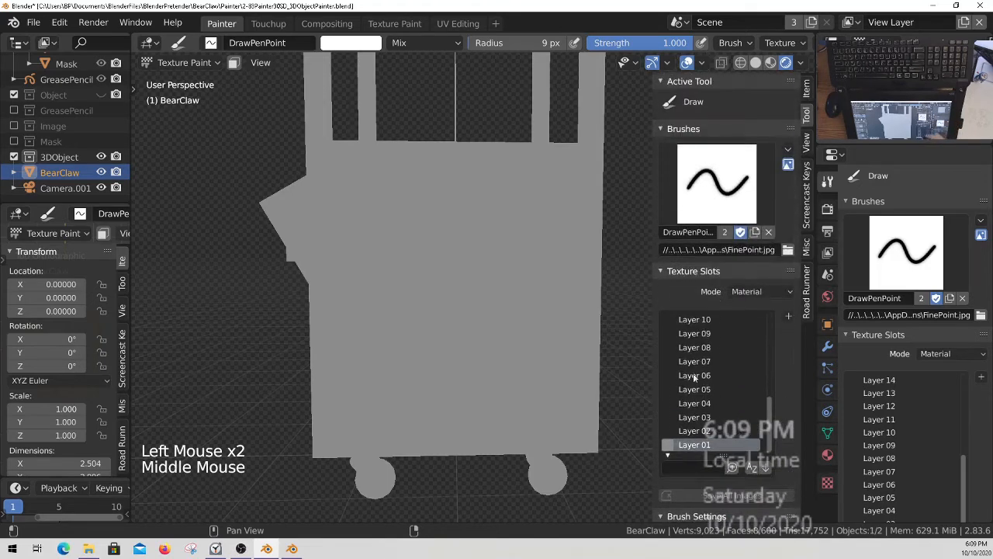
pyautogui.press('n')
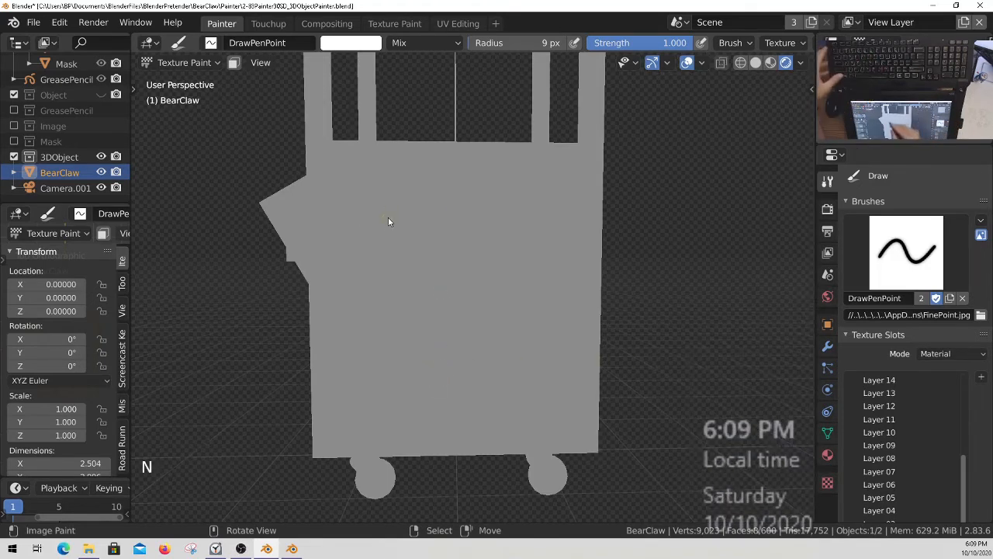
# Paint white freehand strokes filling the upper corner of the machine's side panel nearest the control console.
pyautogui.click(337, 169)
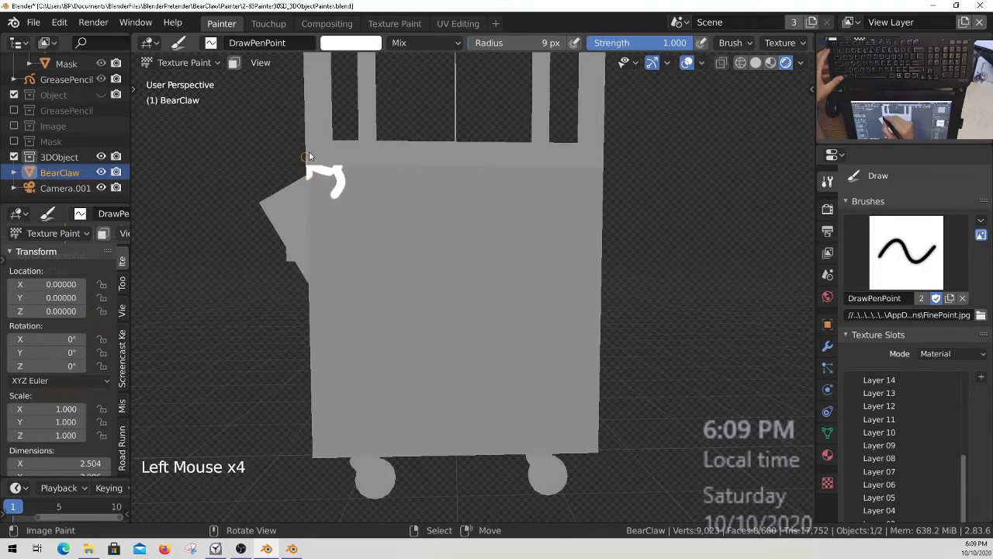
pyautogui.click(320, 168)
pyautogui.click(308, 168)
pyautogui.keyDown('ctrl'); pyautogui.moveTo(377, 206); pyautogui.dragTo(424, 268, button='middle'); pyautogui.keyUp('ctrl')
pyautogui.moveTo(425, 268); pyautogui.dragTo(388, 242, button='middle')
pyautogui.click(377, 233)
pyautogui.moveTo(381, 238); pyautogui.dragTo(376, 253)
pyautogui.moveTo(385, 236); pyautogui.dragTo(379, 254)
pyautogui.moveTo(391, 237); pyautogui.dragTo(384, 258)
pyautogui.moveTo(382, 250)
pyautogui.mouseDown()
pyautogui.moveTo(375, 267)
pyautogui.moveTo(389, 256)
pyautogui.mouseUp()
pyautogui.moveTo(403, 236); pyautogui.dragTo(400, 262)
pyautogui.moveTo(388, 247); pyautogui.dragTo(370, 278)
pyautogui.moveTo(419, 236); pyautogui.dragTo(402, 265)
pyautogui.moveTo(396, 244); pyautogui.dragTo(380, 273)
pyautogui.moveTo(382, 256); pyautogui.dragTo(364, 285)
pyautogui.moveTo(421, 237); pyautogui.dragTo(403, 264)
pyautogui.moveTo(398, 248); pyautogui.dragTo(388, 268)
pyautogui.moveTo(381, 268); pyautogui.dragTo(366, 299)
pyautogui.moveTo(387, 249); pyautogui.dragTo(440, 273, button='middle')
pyautogui.click(412, 264)
pyautogui.keyDown('shift'); pyautogui.moveTo(440, 272); pyautogui.dragTo(419, 268, button='middle'); pyautogui.keyUp('shift')
pyautogui.keyDown('shift'); pyautogui.moveTo(426, 273); pyautogui.dragTo(403, 336, button='middle'); pyautogui.keyUp('shift')
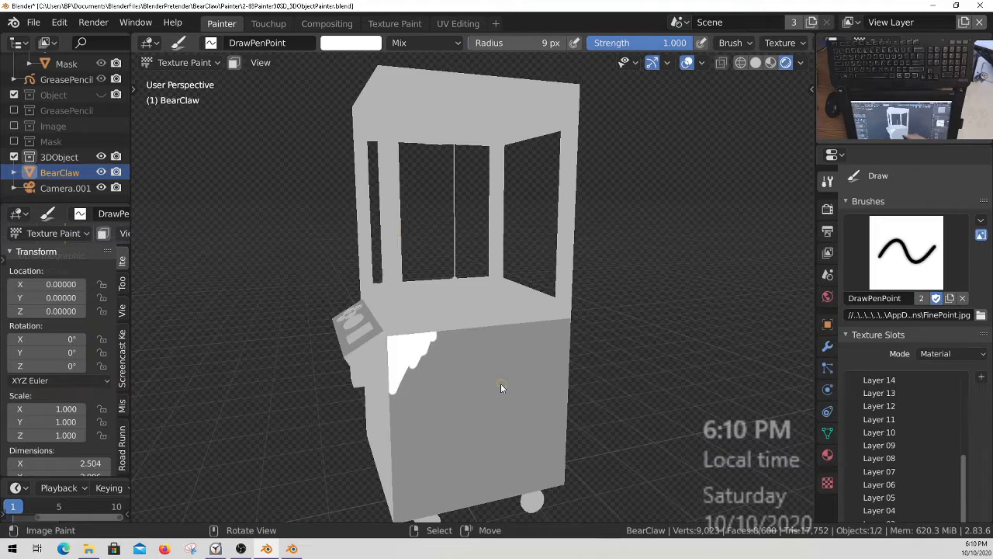
# Face the side panel again and paint short white strokes in its upper corner opposite the control console.
pyautogui.moveTo(501, 383); pyautogui.dragTo(505, 346, button='middle')
pyautogui.click(531, 314)
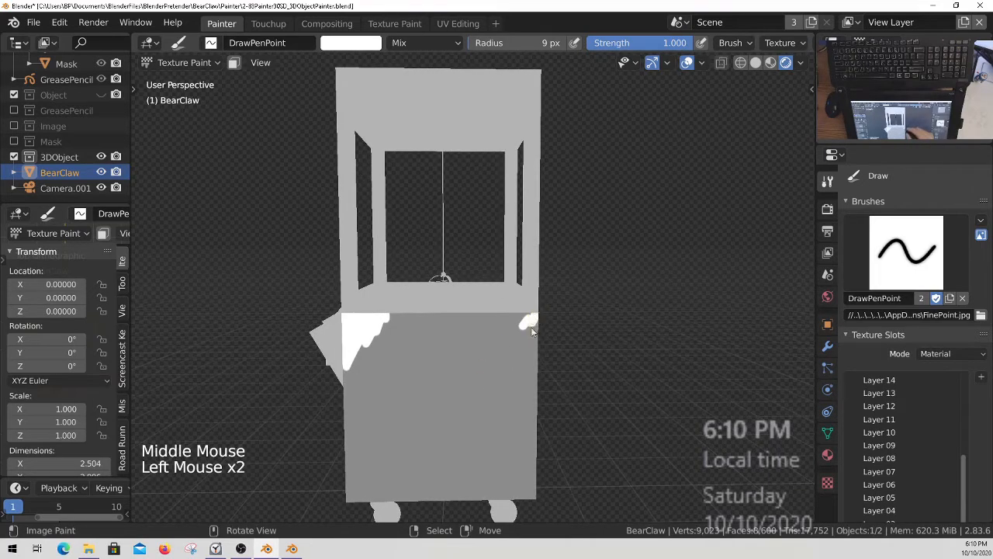
pyautogui.click(530, 319)
pyautogui.click(530, 329)
pyautogui.click(531, 318)
pyautogui.click(520, 332)
pyautogui.click(534, 330)
pyautogui.click(532, 346)
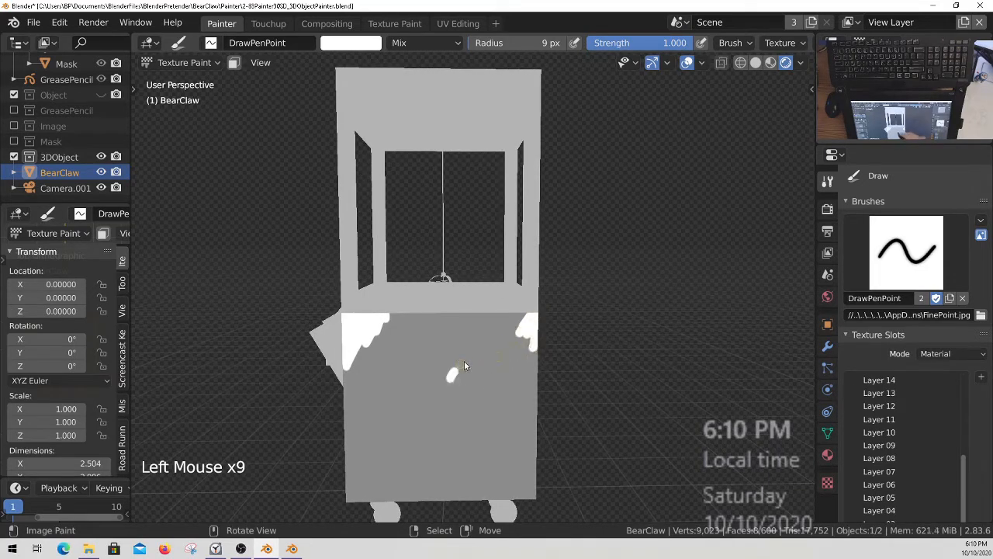
# Toggle stroke stabilization and paint white arcs and a zigzag band along the side panel's upper edge.
pyautogui.hotkey('shift', 's')
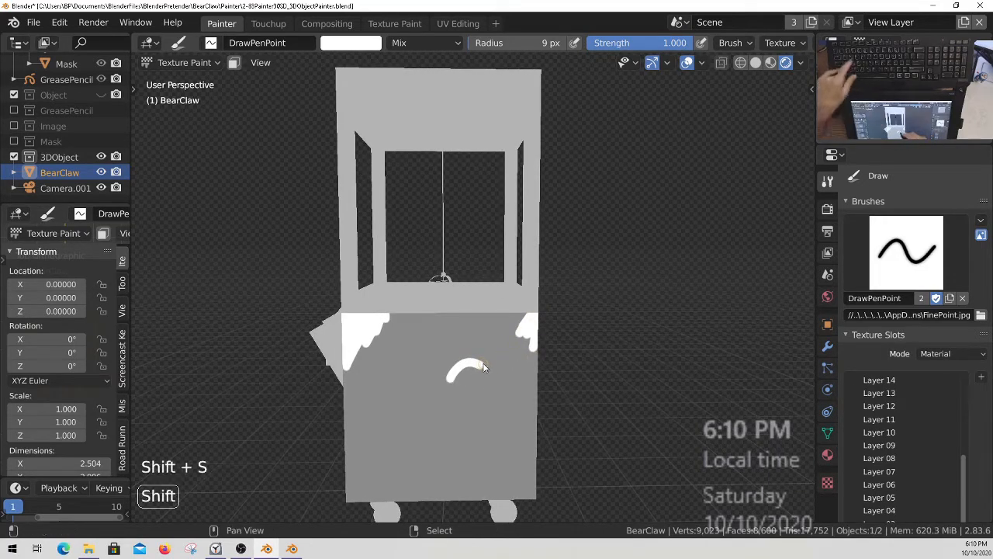
pyautogui.click(465, 348)
pyautogui.moveTo(377, 323); pyautogui.dragTo(499, 318)
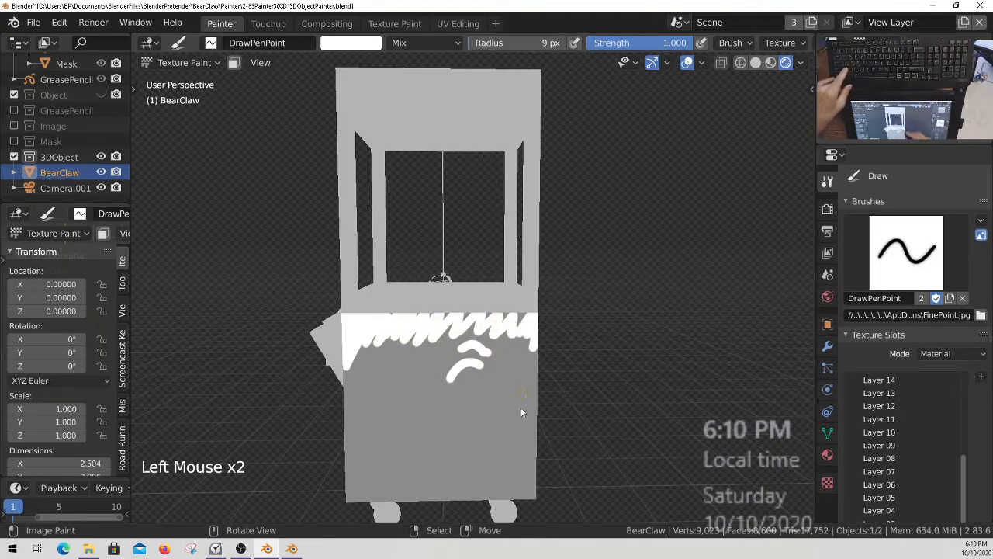
# Check the active Layer 01 texture slot and undo the white test strokes on the side panel.
pyautogui.click(965, 503)
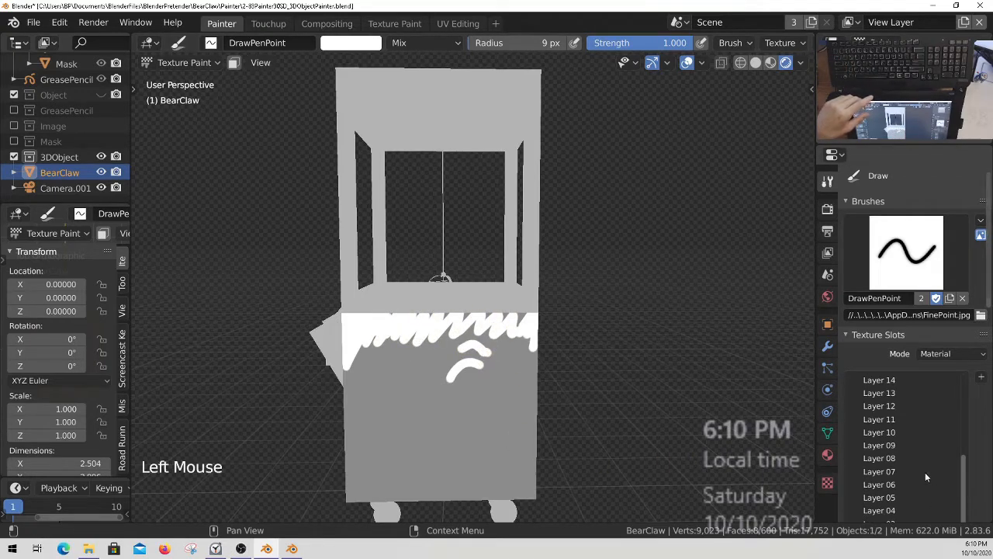
pyautogui.moveTo(925, 477); pyautogui.dragTo(928, 432, button='middle')
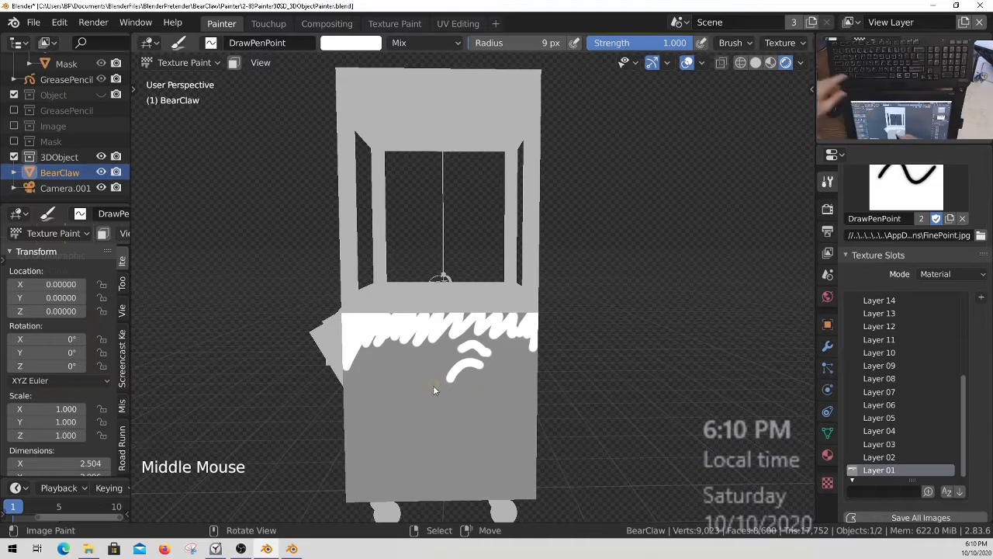
pyautogui.hotkey('ctrl', 'z')
pyautogui.hotkey('ctrl', 'z')
pyautogui.hotkey('ctrl', 'z')
pyautogui.hotkey('ctrl', 'z')
pyautogui.hotkey('ctrl', 'z')
pyautogui.hotkey('ctrl', 'z')
pyautogui.hotkey('ctrl', 'z')
pyautogui.hotkey('ctrl', 'z')
pyautogui.hotkey('ctrl', 'z')
pyautogui.hotkey('ctrl', 'z')
pyautogui.hotkey('ctrl', 'z')
pyautogui.hotkey('ctrl', 'z')
pyautogui.hotkey('ctrl', 'z')
pyautogui.hotkey('ctrl', 'z')
pyautogui.hotkey('ctrl', 'z')
pyautogui.hotkey('ctrl', 'z')
pyautogui.hotkey('ctrl', 'z')
pyautogui.hotkey('ctrl', 'z')
pyautogui.hotkey('ctrl', 'z')
pyautogui.hotkey('ctrl', 'z')
pyautogui.hotkey('ctrl', 'z')
pyautogui.hotkey('ctrl', 'z')
pyautogui.hotkey('ctrl', 'z')
pyautogui.hotkey('ctrl', 'z')
pyautogui.hotkey('ctrl', 'z')
pyautogui.hotkey('ctrl', 'z')
pyautogui.hotkey('ctrl', 'z')
pyautogui.hotkey('ctrl', 'z')
pyautogui.hotkey('ctrl', 'z')
pyautogui.hotkey('ctrl', 'z')
pyautogui.hotkey('ctrl', 'z')
pyautogui.hotkey('ctrl', 'z')
pyautogui.hotkey('ctrl', 'z')
pyautogui.hotkey('ctrl', 'z')
pyautogui.hotkey('ctrl', 'z')
pyautogui.hotkey('ctrl', 'z')
pyautogui.hotkey('ctrl', 'z')
pyautogui.hotkey('ctrl', 'z')
pyautogui.hotkey('ctrl', 'z')
pyautogui.hotkey('ctrl', 'z')
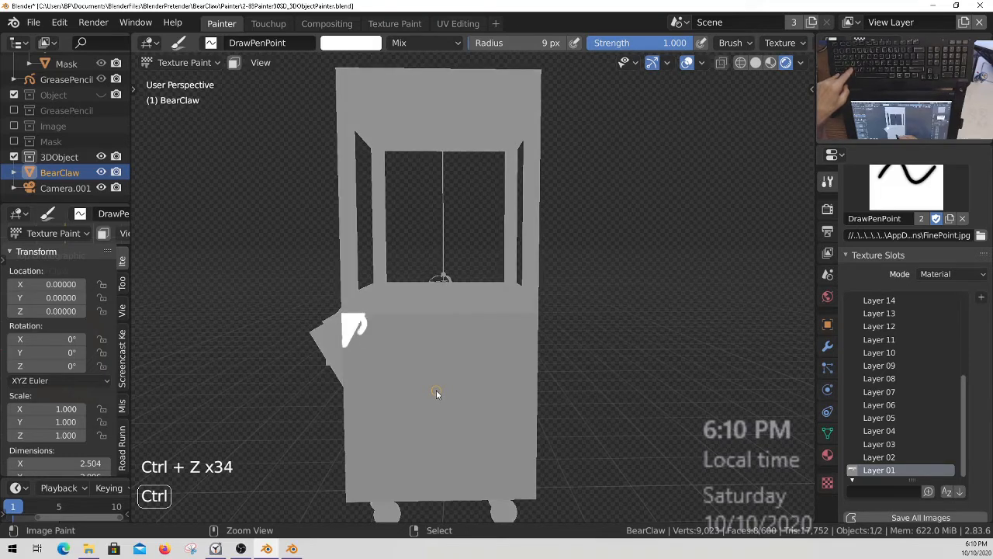
pyautogui.hotkey('ctrl', 'z')
pyautogui.hotkey('ctrl', 'z')
pyautogui.hotkey('ctrl', 'z')
pyautogui.hotkey('ctrl', 'z')
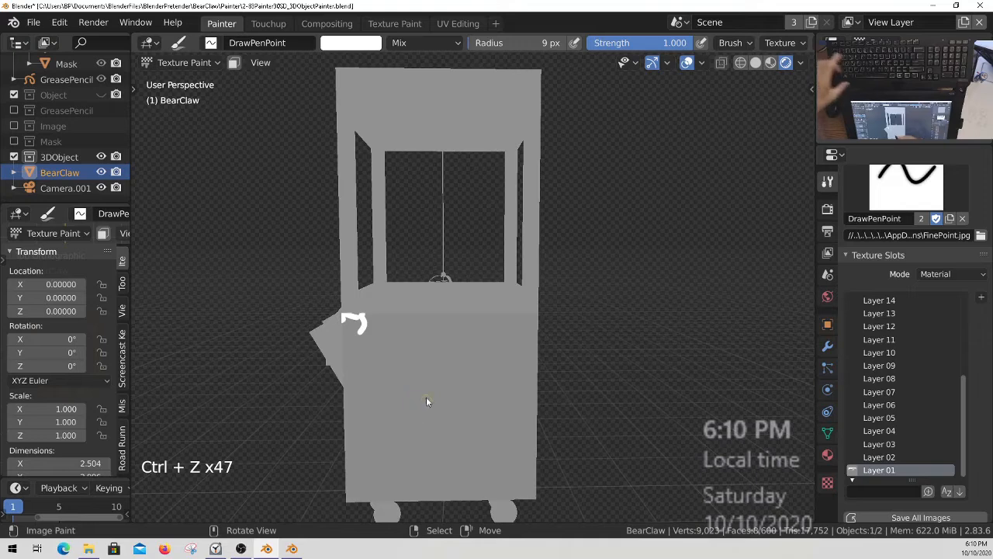
# Sample the machine's grey surface color as the brush color.
pyautogui.press('s')
pyautogui.keyDown('ctrl'); pyautogui.moveTo(360, 346); pyautogui.dragTo(359, 342, button='middle'); pyautogui.keyUp('ctrl')
pyautogui.moveTo(359, 342); pyautogui.dragTo(346, 312)
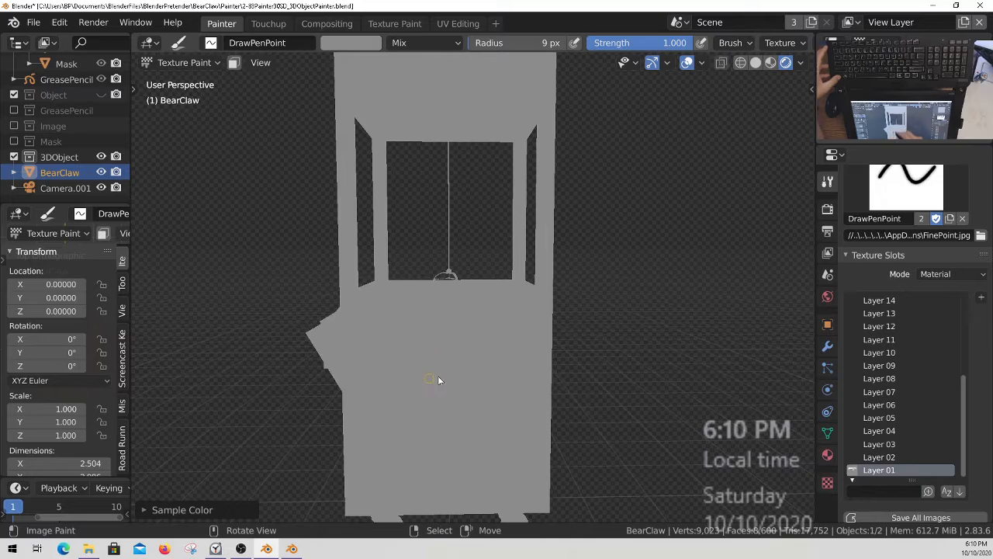
# Save all painted images from the quick favorites and bring the side panel closer into view.
pyautogui.press('q')
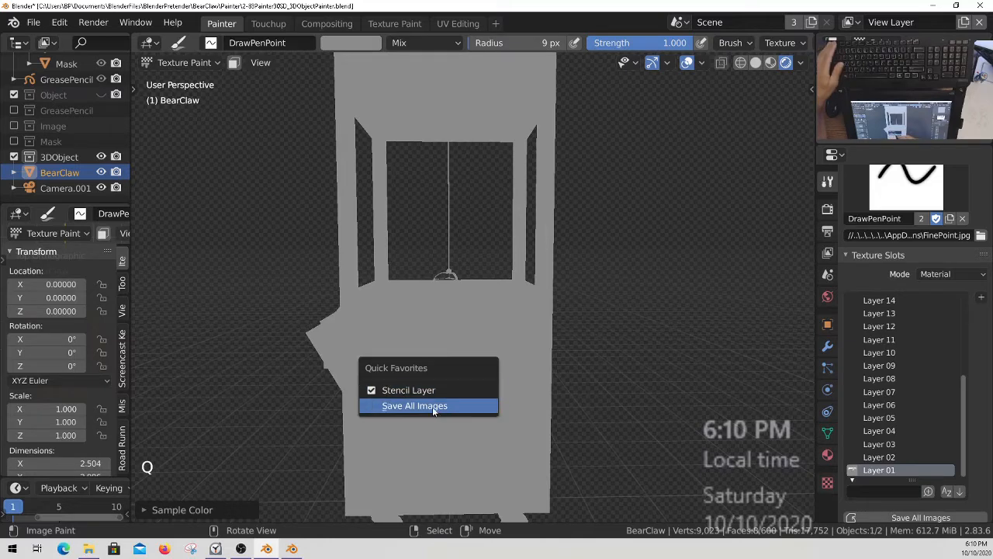
pyautogui.click(447, 406)
pyautogui.keyDown('ctrl'); pyautogui.moveTo(492, 414); pyautogui.dragTo(491, 404, button='middle'); pyautogui.keyUp('ctrl')
pyautogui.keyDown('shift'); pyautogui.moveTo(490, 404); pyautogui.dragTo(479, 339, button='middle'); pyautogui.keyUp('shift')
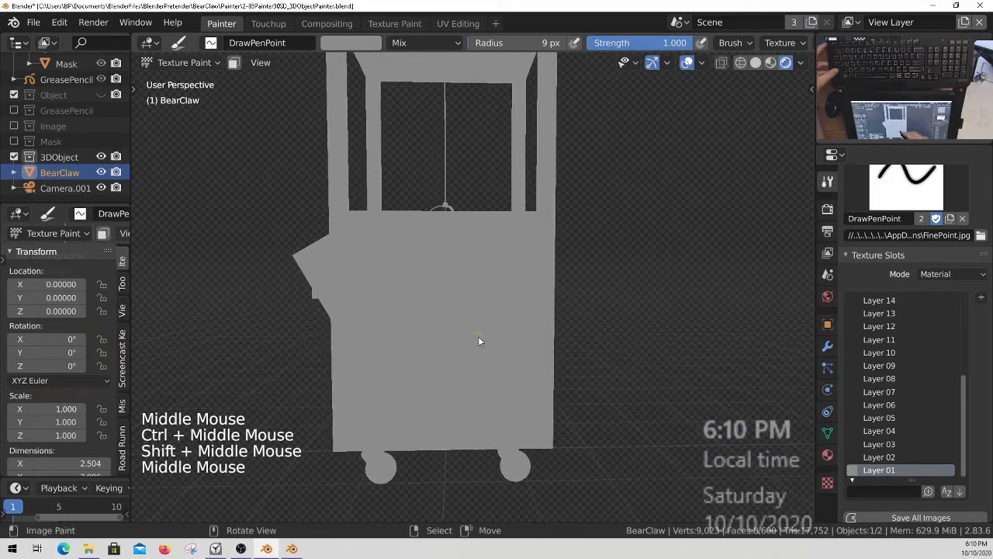
pyautogui.moveTo(435, 272); pyautogui.dragTo(482, 326, button='middle')
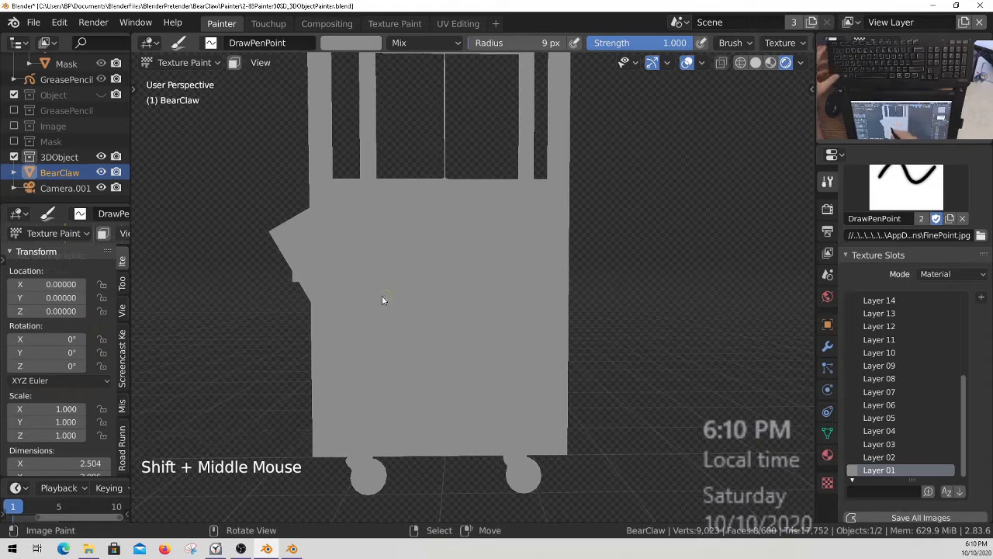
# Try the Layer 03 texture slot and make Layer 05 the active paint layer.
pyautogui.click(896, 446)
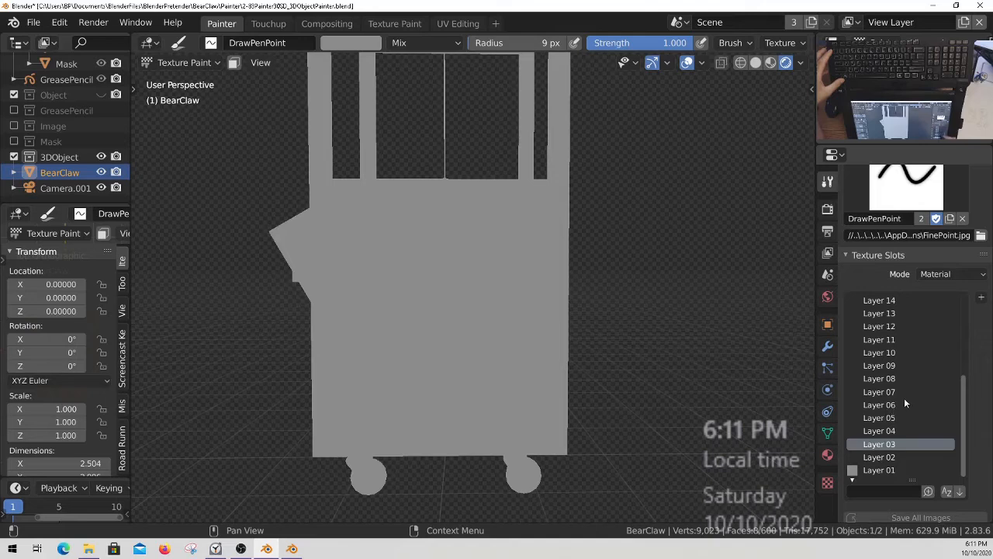
pyautogui.click(893, 418)
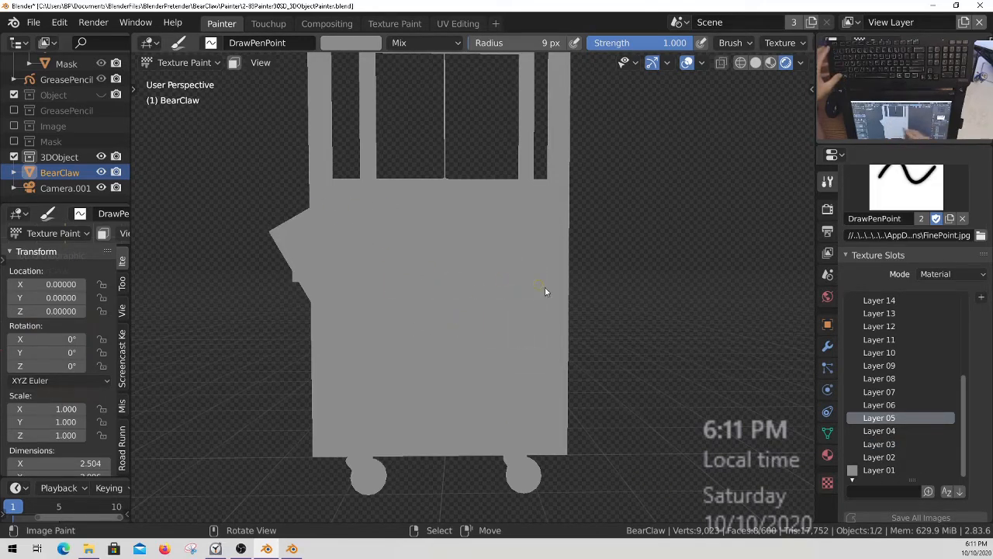
# Set the brush color to white and paint a teddy bear outline in the lower right of the machine's side panel.
pyautogui.click(353, 43)
pyautogui.moveTo(382, 78); pyautogui.dragTo(301, 41)
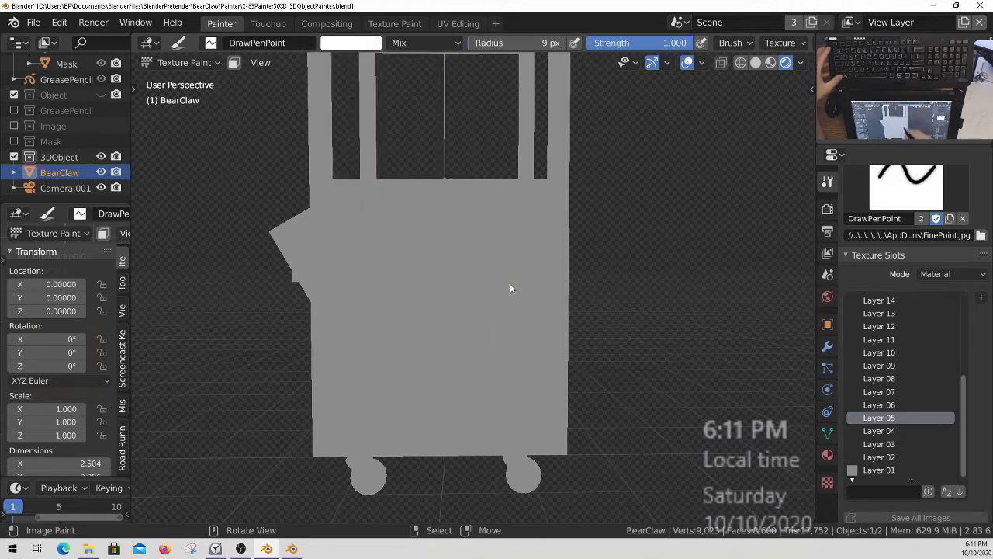
pyautogui.moveTo(494, 298)
pyautogui.mouseDown()
pyautogui.moveTo(475, 293)
pyautogui.moveTo(464, 316)
pyautogui.moveTo(483, 328)
pyautogui.mouseUp()
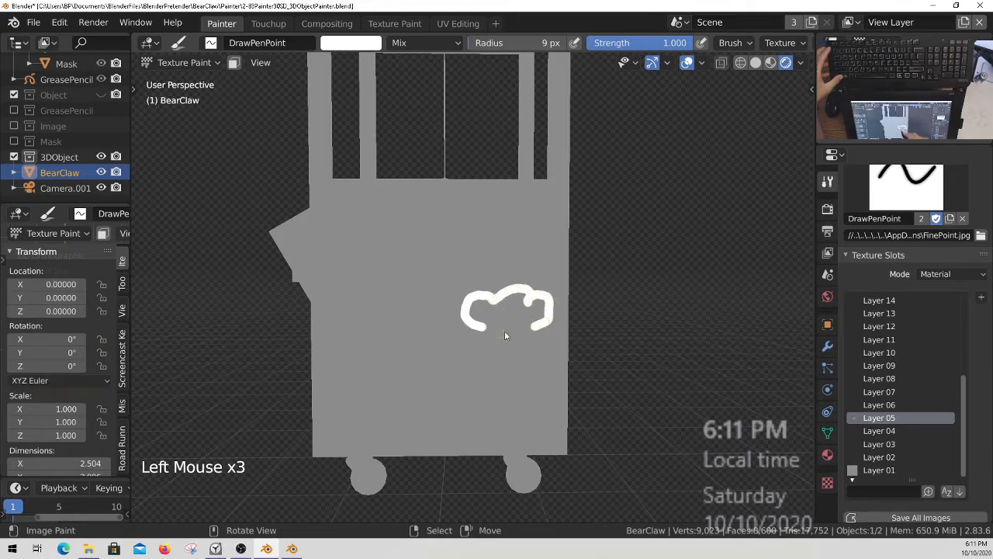
pyautogui.moveTo(497, 427); pyautogui.dragTo(509, 347)
pyautogui.moveTo(520, 405)
pyautogui.mouseDown()
pyautogui.moveTo(514, 430)
pyautogui.moveTo(448, 424)
pyautogui.moveTo(480, 395)
pyautogui.mouseUp()
pyautogui.click(482, 419)
pyautogui.moveTo(528, 349)
pyautogui.mouseDown()
pyautogui.moveTo(544, 394)
pyautogui.moveTo(537, 390)
pyautogui.mouseUp()
pyautogui.moveTo(494, 350); pyautogui.dragTo(472, 394)
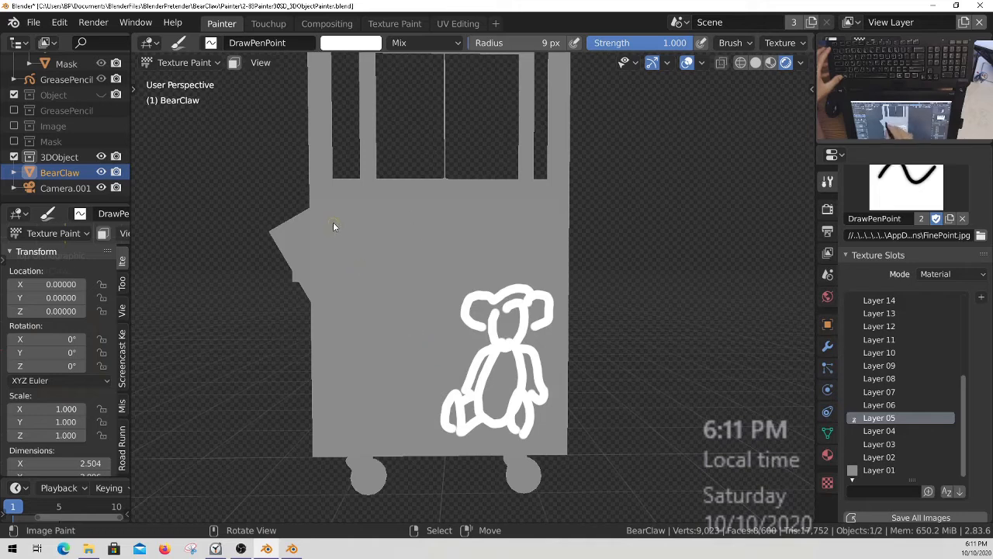
# Hand-letter "PLAY N WIN" in white, slanted across the upper left of the side panel.
pyautogui.keyDown('ctrl'); pyautogui.moveTo(384, 230); pyautogui.dragTo(505, 238, button='middle'); pyautogui.keyUp('ctrl')
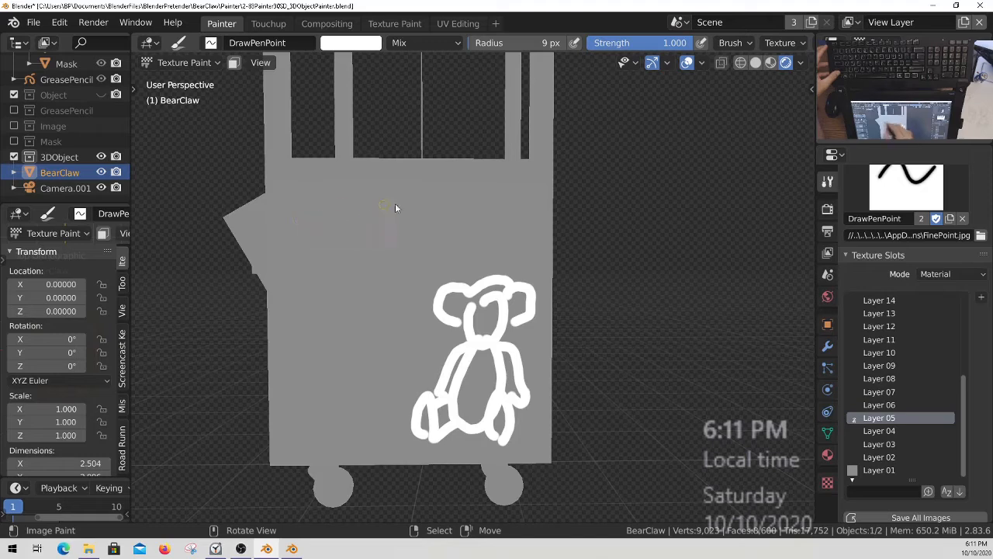
pyautogui.moveTo(288, 218); pyautogui.dragTo(334, 216)
pyautogui.moveTo(323, 215); pyautogui.dragTo(342, 206)
pyautogui.moveTo(344, 190); pyautogui.dragTo(343, 211)
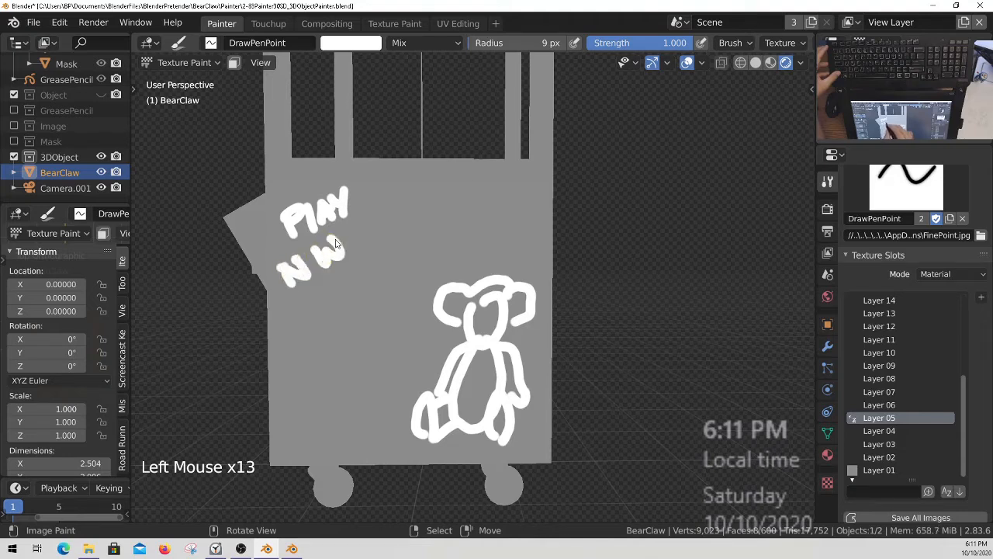
pyautogui.moveTo(365, 225); pyautogui.dragTo(374, 242)
pyautogui.moveTo(375, 240); pyautogui.dragTo(384, 219)
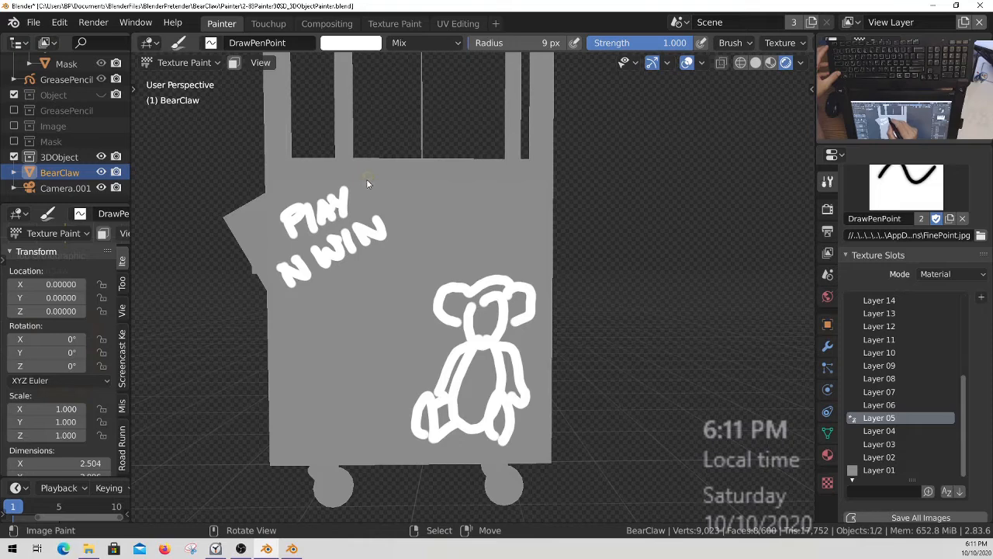
# Paint a zigzag starburst border around the right and lower sides of the "PLAY N WIN" lettering.
pyautogui.keyDown('ctrl'); pyautogui.moveTo(372, 177); pyautogui.dragTo(372, 171, button='middle'); pyautogui.keyUp('ctrl')
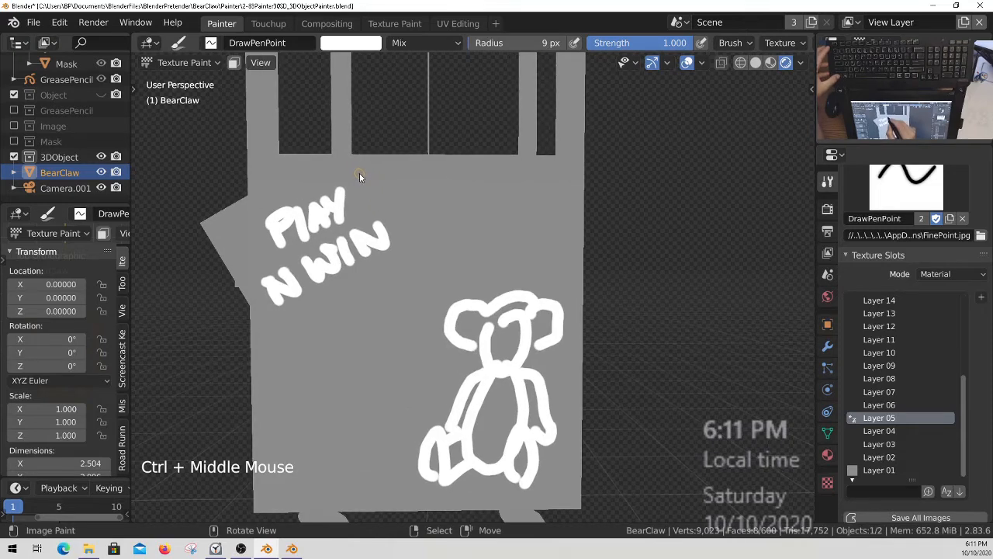
pyautogui.click(377, 169)
pyautogui.click(376, 170)
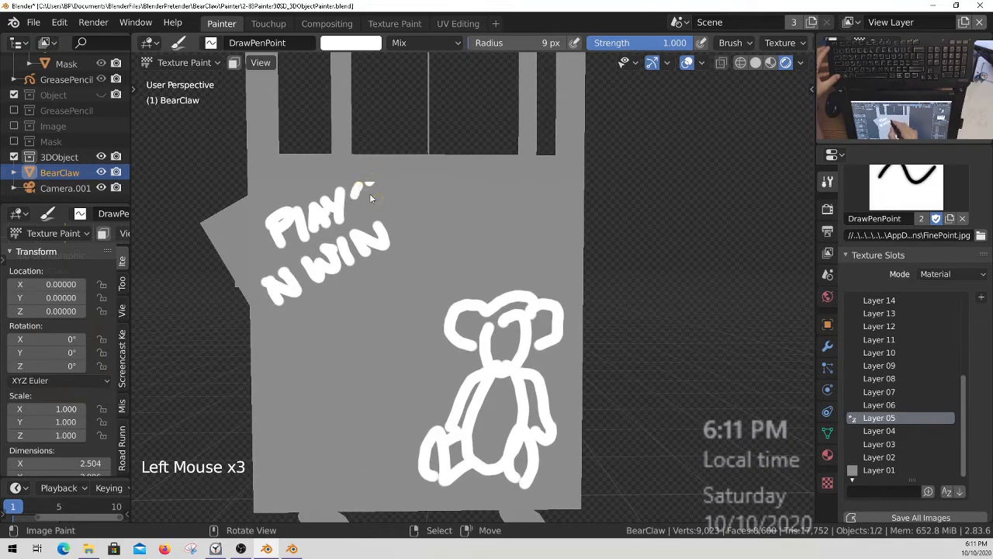
pyautogui.moveTo(358, 189)
pyautogui.mouseDown()
pyautogui.moveTo(388, 200)
pyautogui.moveTo(411, 231)
pyautogui.moveTo(408, 255)
pyautogui.moveTo(373, 288)
pyautogui.moveTo(258, 332)
pyautogui.mouseUp()
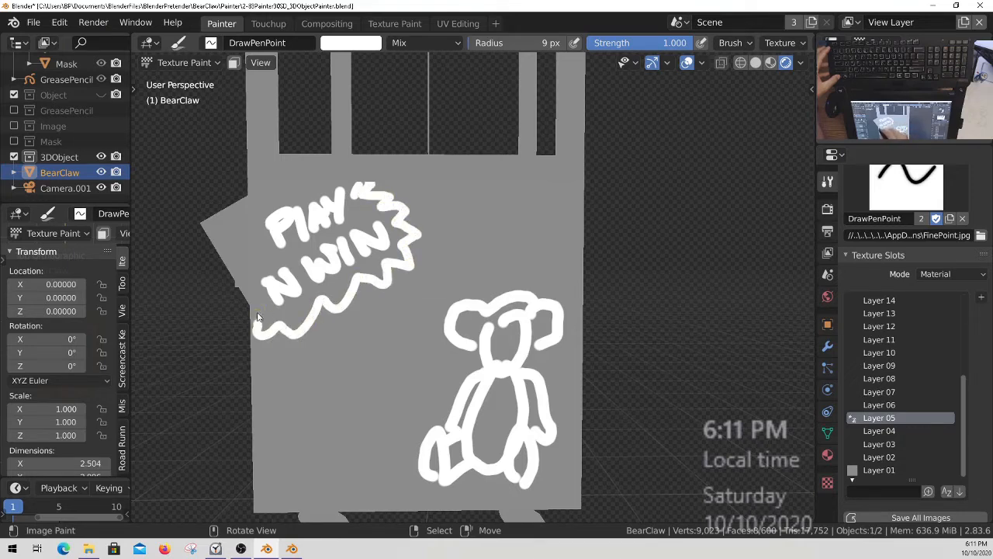
pyautogui.click(258, 311)
# Paint three horizontal wavy lines from the panel's left side toward the teddy bear.
pyautogui.keyDown('shift'); pyautogui.moveTo(484, 370); pyautogui.dragTo(495, 343, button='middle'); pyautogui.keyUp('shift')
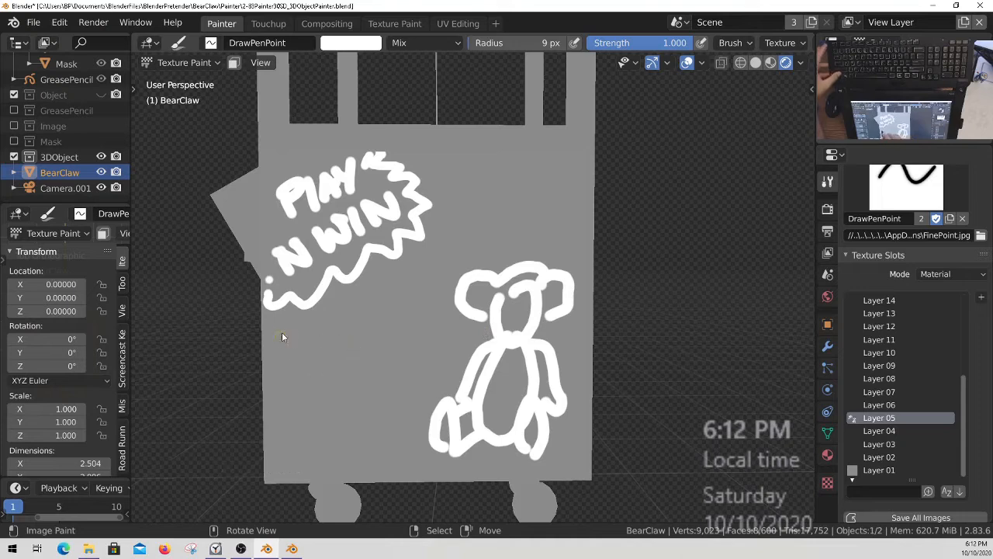
pyautogui.moveTo(359, 287); pyautogui.dragTo(384, 288)
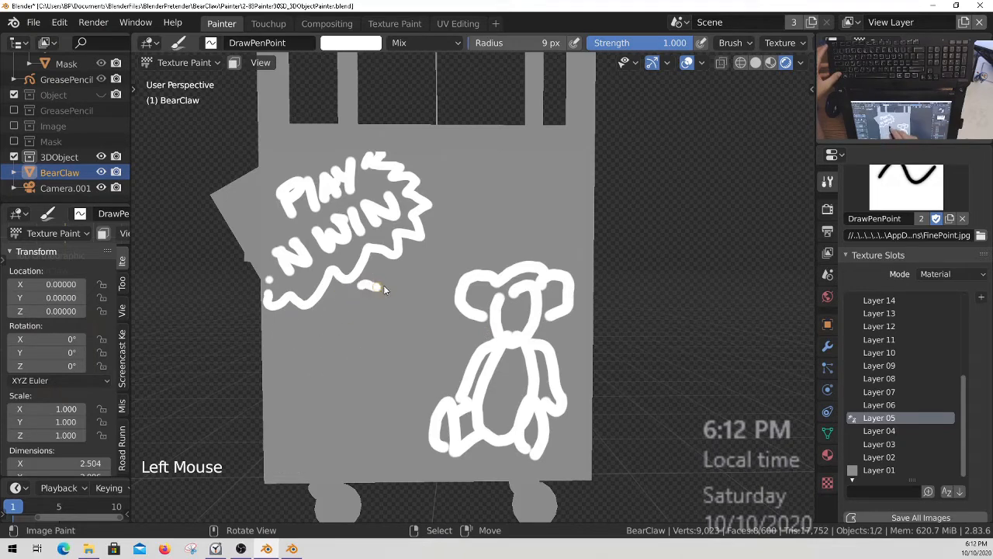
pyautogui.moveTo(292, 333); pyautogui.dragTo(379, 329)
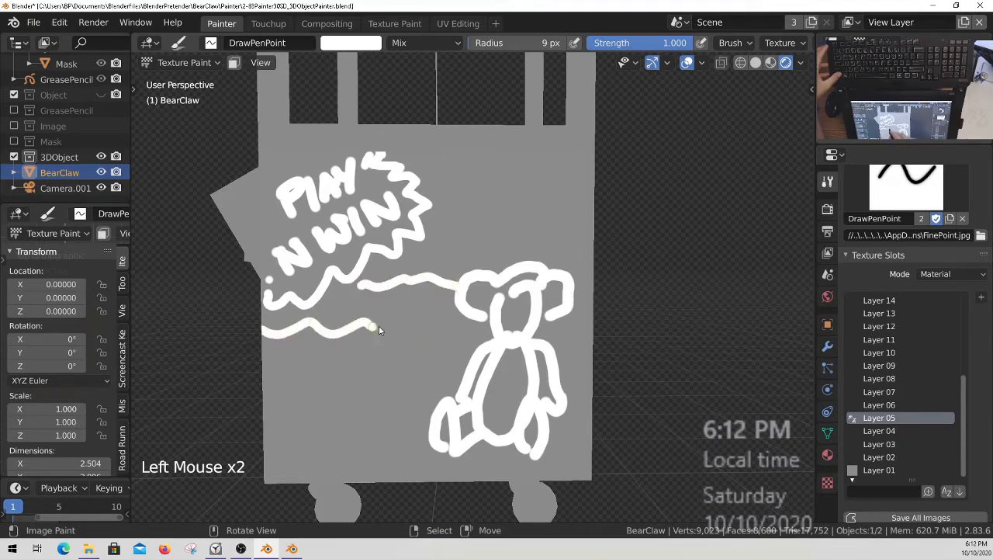
pyautogui.click(275, 368)
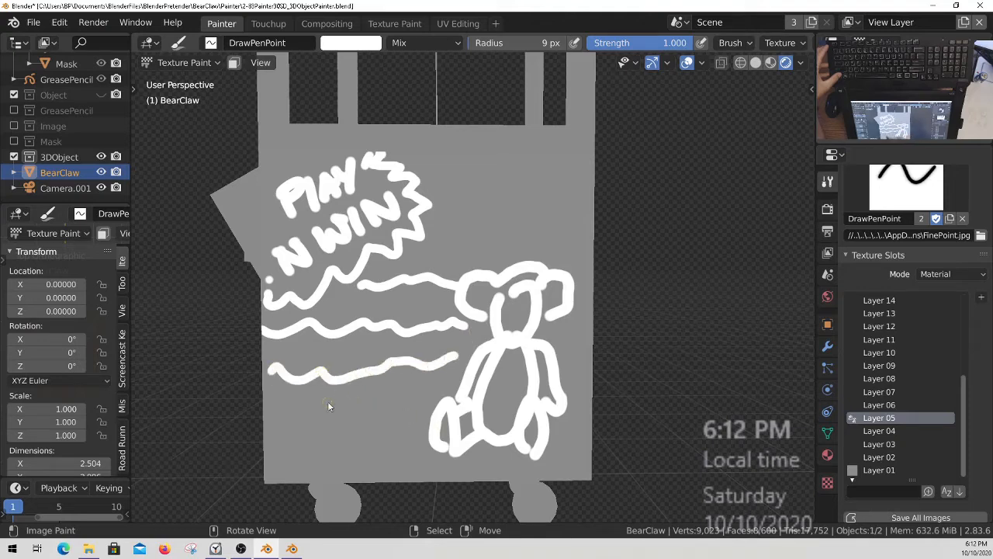
# Hand-letter "BEAR CLAW" on two lines above the teddy bear.
pyautogui.keyDown('ctrl'); pyautogui.moveTo(425, 333); pyautogui.dragTo(524, 344, button='middle'); pyautogui.keyUp('ctrl')
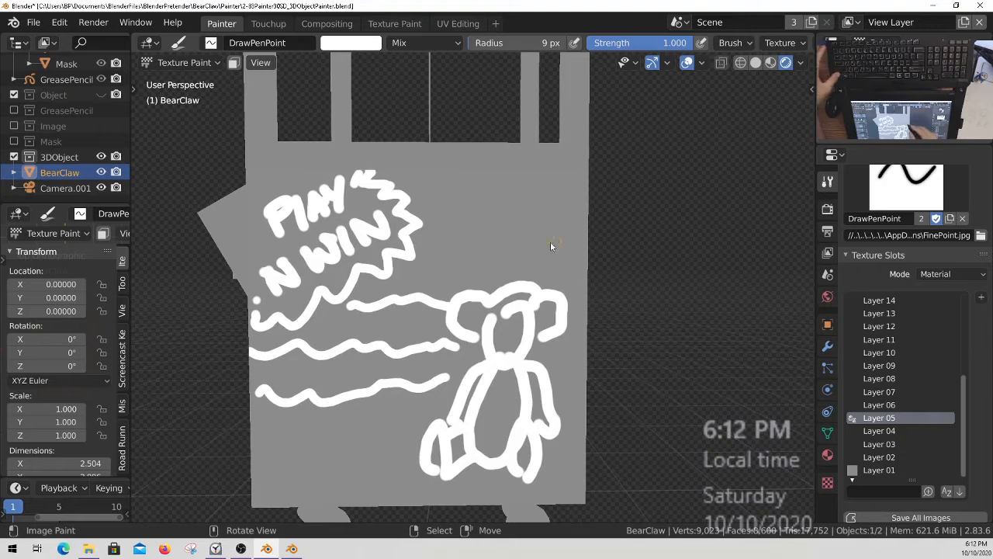
pyautogui.moveTo(433, 227)
pyautogui.keyDown('ctrl'); pyautogui.mouseDown(button='middle')
pyautogui.moveTo(441, 271)
pyautogui.moveTo(459, 295)
pyautogui.moveTo(461, 277)
pyautogui.moveTo(498, 260)
pyautogui.mouseUp(button='middle'); pyautogui.keyUp('ctrl')
pyautogui.moveTo(414, 227); pyautogui.dragTo(415, 270)
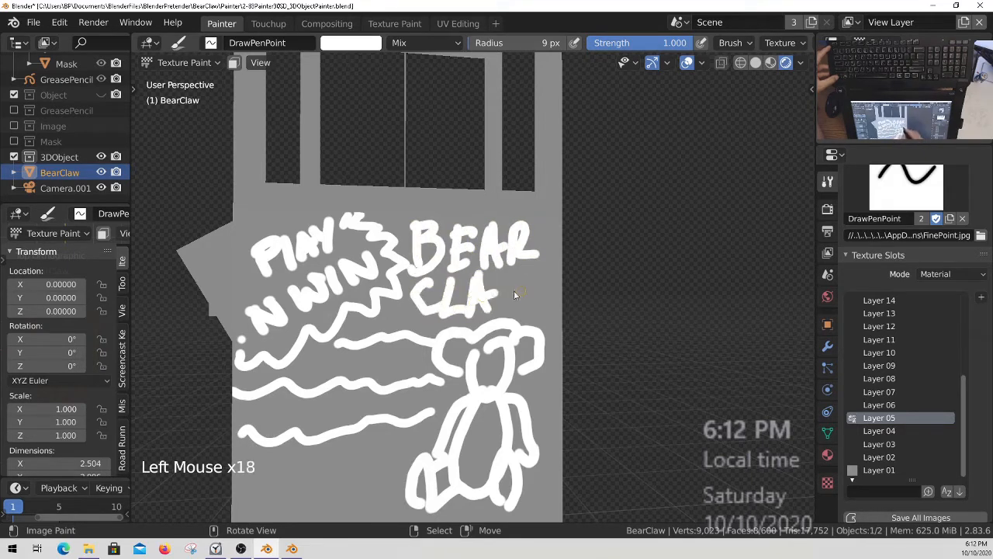
pyautogui.keyDown('ctrl'); pyautogui.moveTo(471, 290); pyautogui.dragTo(461, 361, button='middle'); pyautogui.keyUp('ctrl')
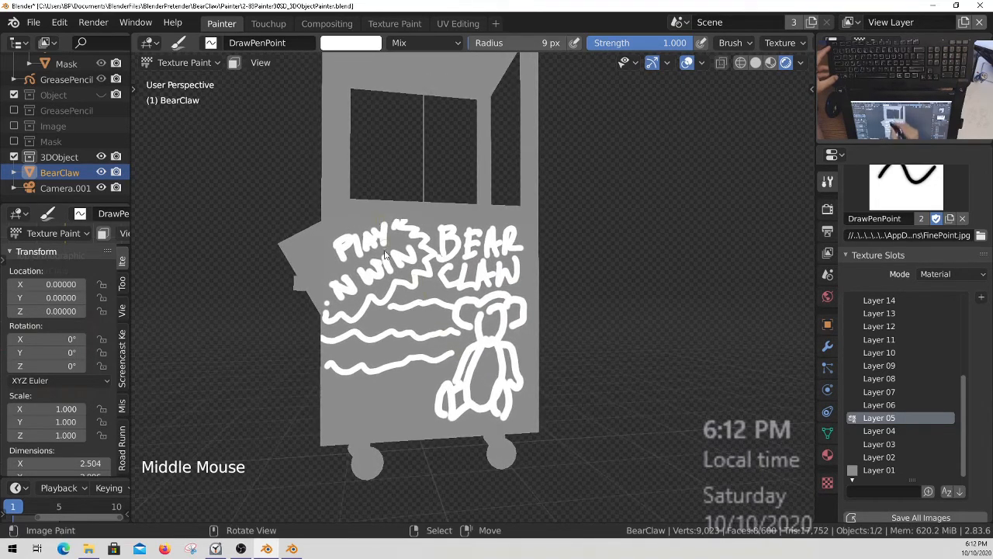
# Switch to Object Mode and select the Canvas object to access its layer opacity properties.
pyautogui.keyDown('ctrl'); pyautogui.moveTo(489, 256); pyautogui.dragTo(400, 324, button='middle'); pyautogui.keyUp('ctrl')
pyautogui.moveTo(418, 280)
pyautogui.keyDown('ctrl'); pyautogui.mouseDown(button='middle')
pyautogui.moveTo(412, 303)
pyautogui.moveTo(477, 308)
pyautogui.moveTo(415, 312)
pyautogui.mouseUp(button='middle'); pyautogui.keyUp('ctrl')
pyautogui.keyDown('ctrl'); pyautogui.moveTo(458, 330); pyautogui.dragTo(459, 311, button='middle'); pyautogui.keyUp('ctrl')
pyautogui.moveTo(466, 311)
pyautogui.keyDown('shift'); pyautogui.mouseDown(button='middle')
pyautogui.moveTo(454, 276)
pyautogui.moveTo(470, 278)
pyautogui.mouseUp(button='middle'); pyautogui.keyUp('shift')
pyautogui.moveTo(60, 94); pyautogui.dragTo(63, 202, button='middle')
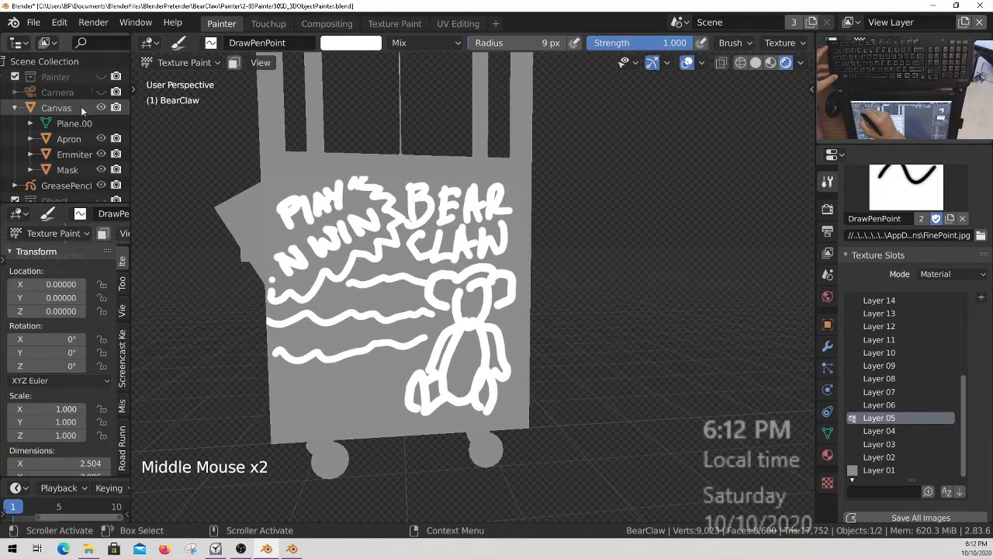
pyautogui.click(65, 107)
pyautogui.click(66, 105)
pyautogui.hotkey('ctrl', 'Tab')
pyautogui.click(301, 285)
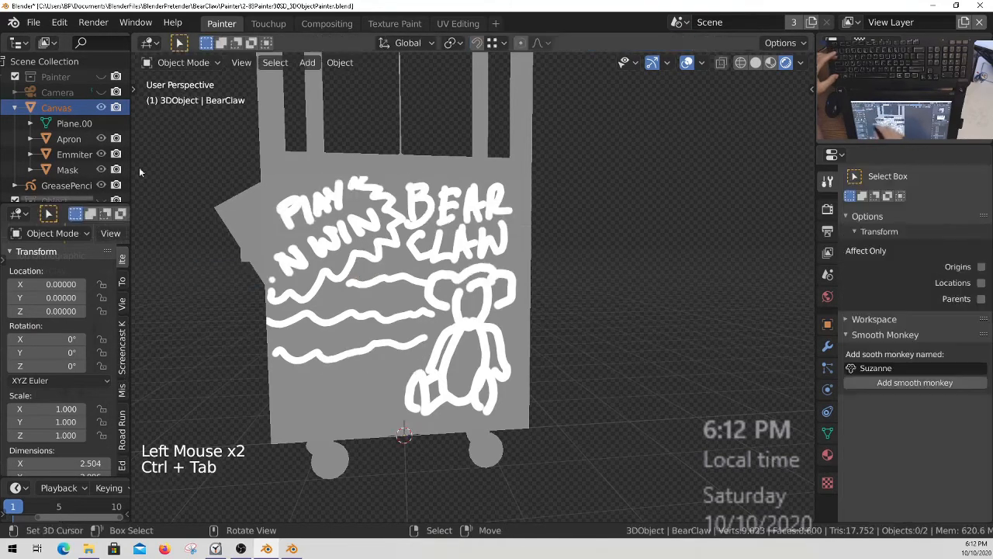
# Try fading the Layer 01 opacity to 0.000, then restore it to 1.000.
pyautogui.moveTo(87, 322)
pyautogui.mouseDown()
pyautogui.moveTo(23, 323)
pyautogui.moveTo(34, 322)
pyautogui.mouseUp()
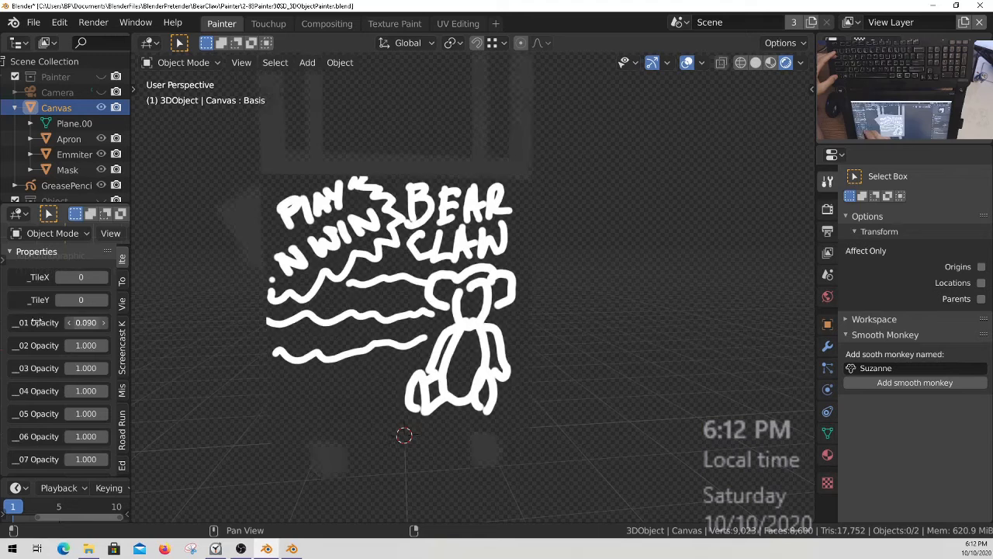
pyautogui.moveTo(458, 306); pyautogui.dragTo(485, 322, button='middle')
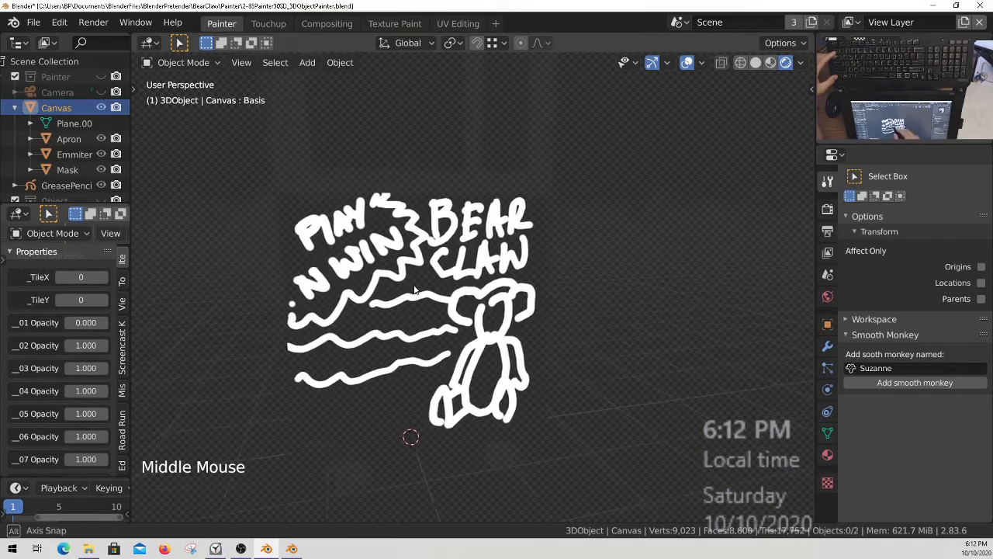
pyautogui.moveTo(86, 322); pyautogui.dragTo(132, 321)
pyautogui.moveTo(85, 345); pyautogui.dragTo(70, 345)
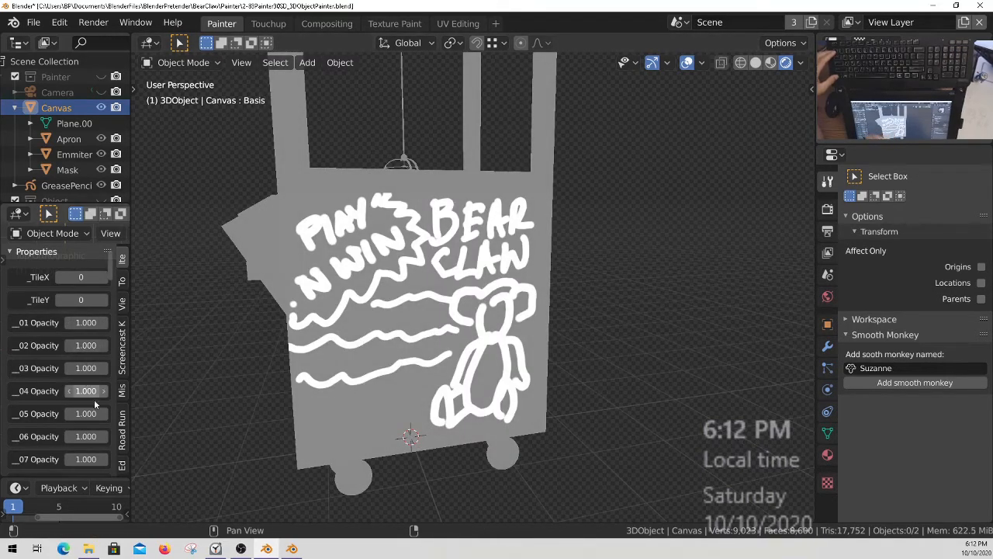
# Set the Canvas object's Layer 05 opacity to 0.050 to fade the white sketch.
pyautogui.moveTo(94, 399); pyautogui.dragTo(94, 361, button='middle')
pyautogui.moveTo(85, 375)
pyautogui.mouseDown()
pyautogui.moveTo(8, 376)
pyautogui.moveTo(59, 377)
pyautogui.moveTo(28, 376)
pyautogui.mouseUp()
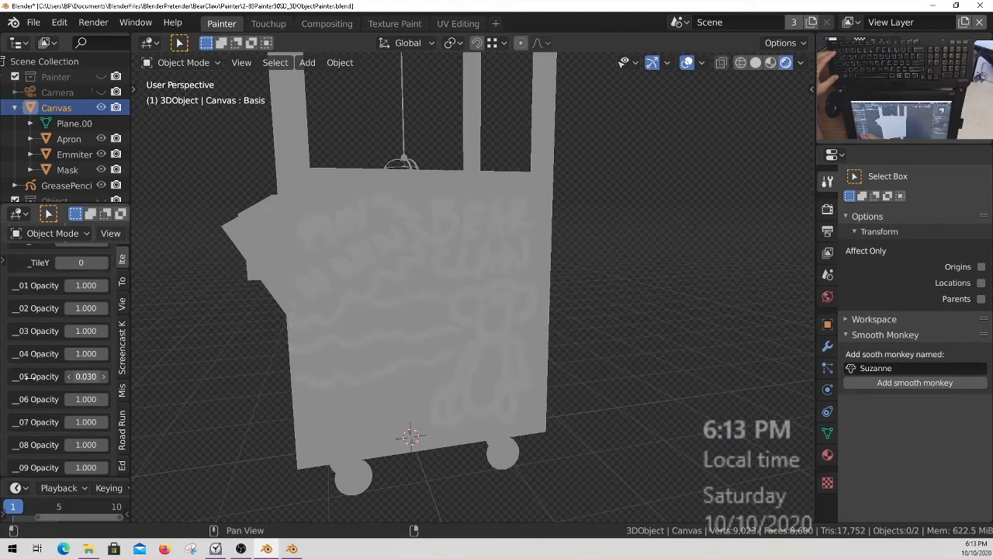
pyautogui.keyDown('ctrl'); pyautogui.moveTo(505, 355); pyautogui.dragTo(501, 362, button='middle'); pyautogui.keyUp('ctrl')
pyautogui.keyDown('shift'); pyautogui.moveTo(500, 362); pyautogui.dragTo(479, 366, button='middle'); pyautogui.keyUp('shift')
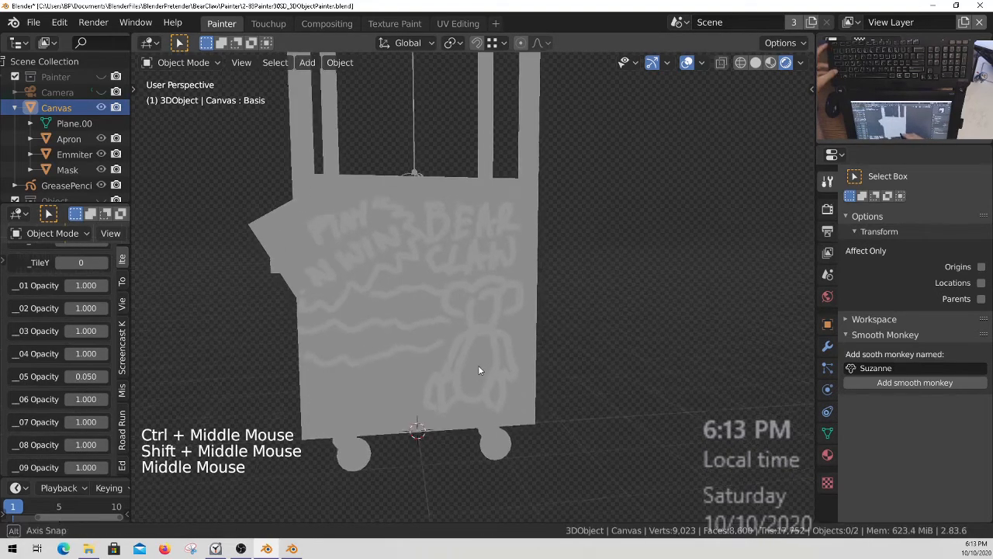
# Select the BearClaw object, face its painted side panel, and save the Blender file.
pyautogui.scroll(-4, 60, 181)
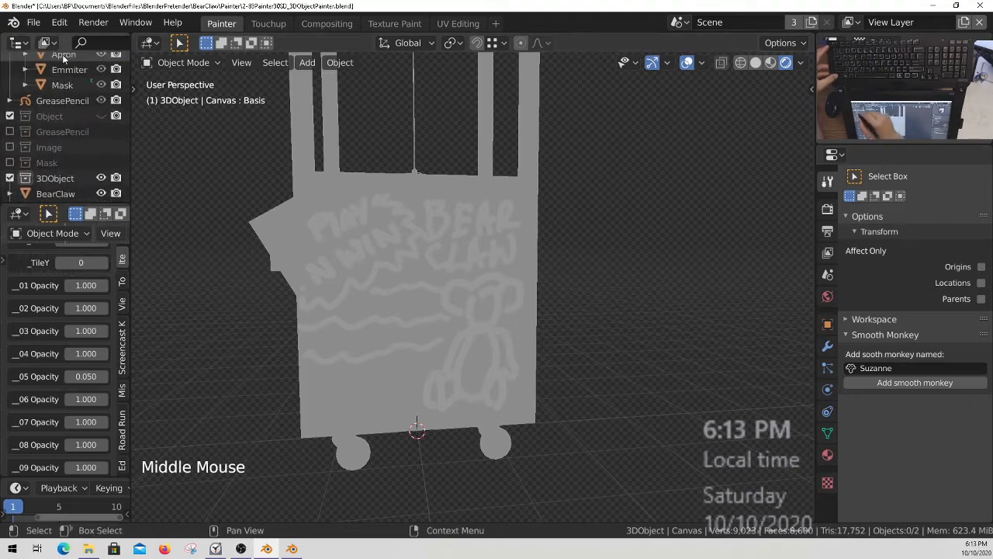
pyautogui.click(60, 177)
pyautogui.keyDown('ctrl'); pyautogui.moveTo(475, 361); pyautogui.dragTo(477, 361, button='middle'); pyautogui.keyUp('ctrl')
pyautogui.keyDown('shift'); pyautogui.moveTo(477, 360); pyautogui.dragTo(479, 357, button='middle'); pyautogui.keyUp('shift')
pyautogui.keyDown('shift'); pyautogui.moveTo(479, 357); pyautogui.dragTo(518, 357, button='middle'); pyautogui.keyUp('shift')
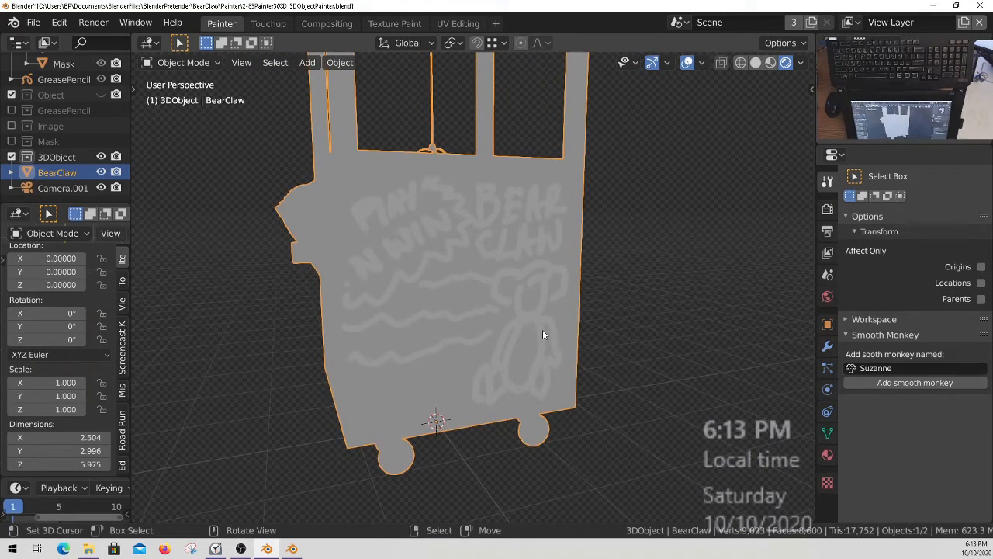
pyautogui.moveTo(543, 335); pyautogui.dragTo(512, 350, button='middle')
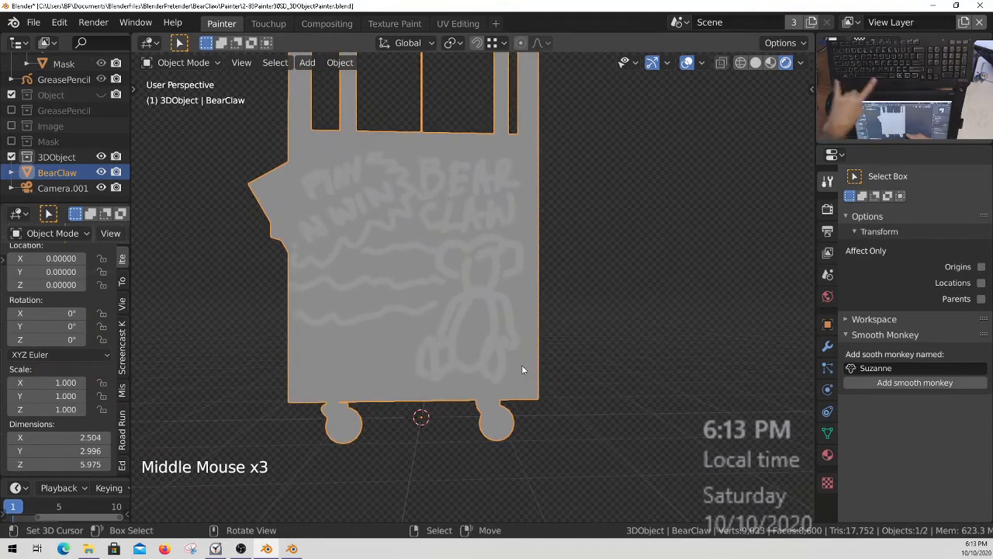
pyautogui.keyDown('ctrl'); pyautogui.moveTo(503, 335); pyautogui.dragTo(501, 319, button='middle'); pyautogui.keyUp('ctrl')
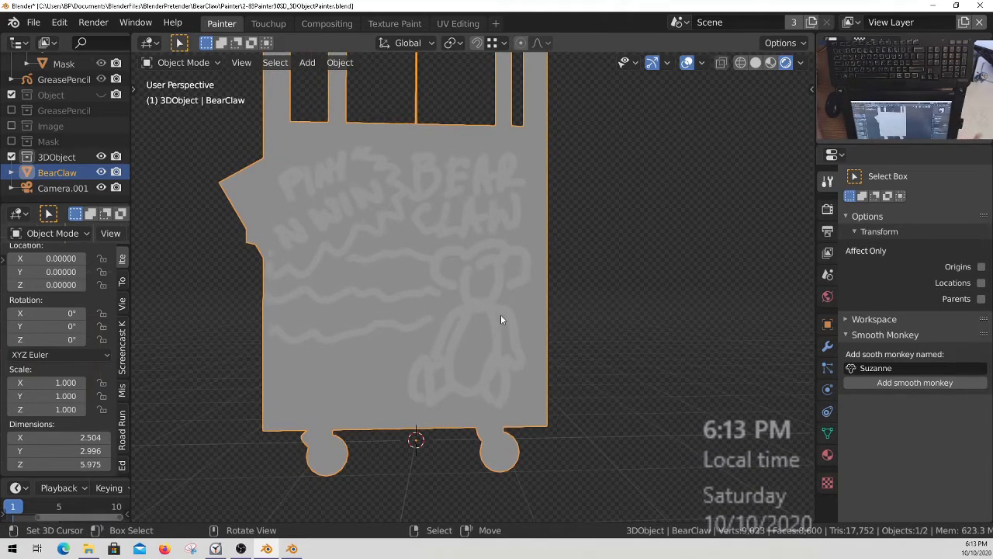
pyautogui.moveTo(510, 317)
pyautogui.keyDown('ctrl'); pyautogui.mouseDown(button='middle')
pyautogui.moveTo(503, 300)
pyautogui.moveTo(524, 313)
pyautogui.moveTo(513, 330)
pyautogui.moveTo(526, 341)
pyautogui.moveTo(521, 332)
pyautogui.mouseUp(button='middle'); pyautogui.keyUp('ctrl')
pyautogui.hotkey('ctrl', 's')
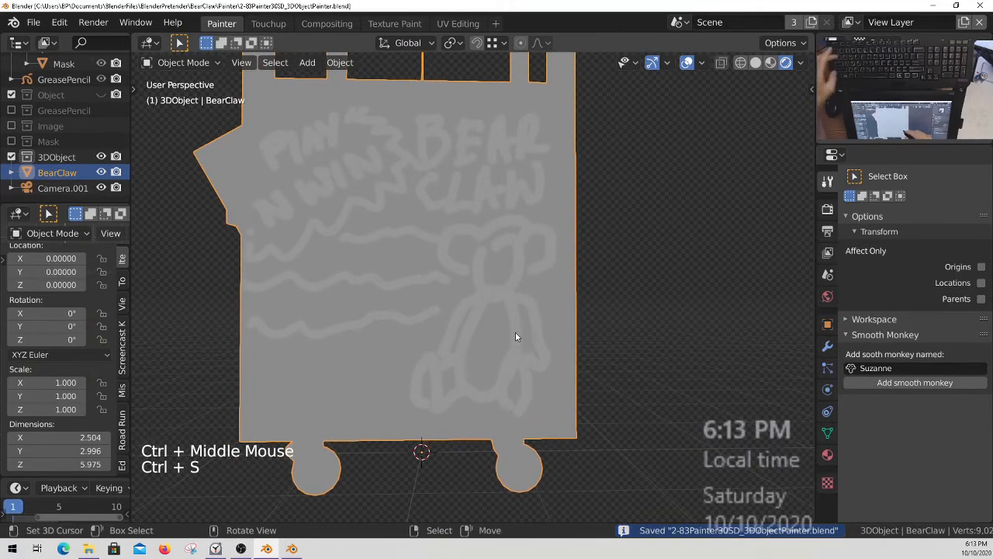
# Return BearClaw to Texture Paint mode and save all painted images from the quick favorites.
pyautogui.press('q')
pyautogui.rightClick(480, 315)
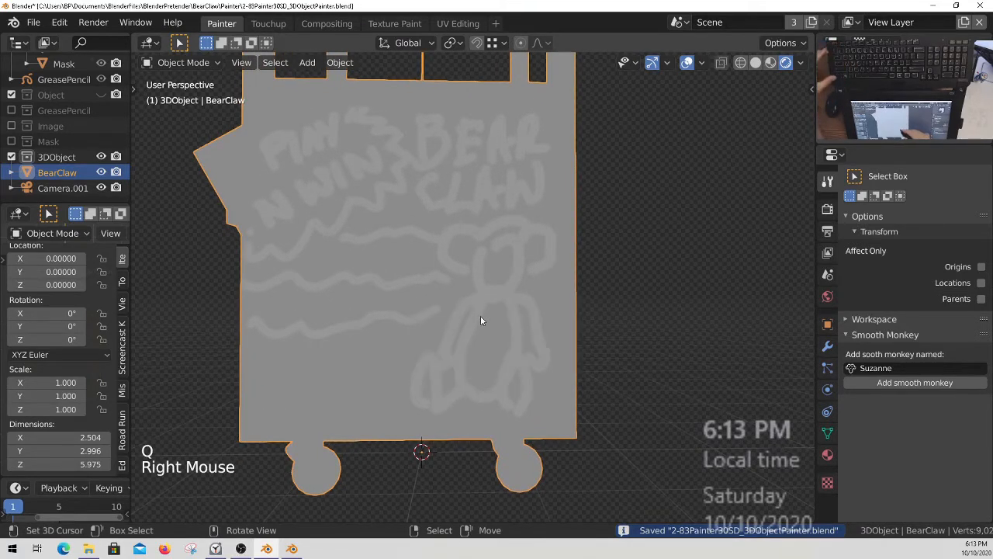
pyautogui.hotkey('ctrl', 'Tab')
pyautogui.press('q')
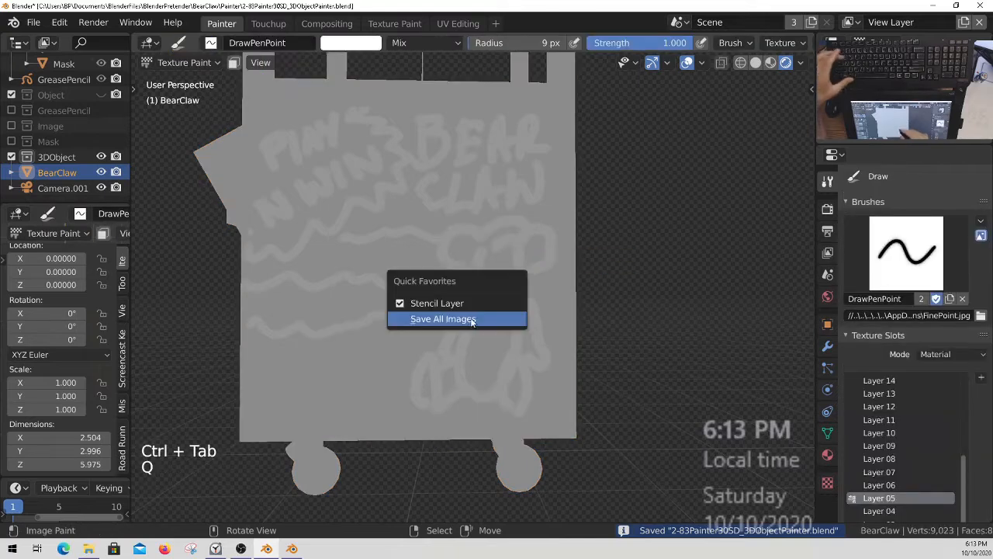
pyautogui.click(464, 320)
# Align the camera to the current view of the side panel and start walk navigation to adjust its framing.
pyautogui.keyDown('ctrl'); pyautogui.moveTo(561, 355); pyautogui.dragTo(562, 353, button='middle'); pyautogui.keyUp('ctrl')
pyautogui.keyDown('shift'); pyautogui.moveTo(562, 353); pyautogui.dragTo(561, 367, button='middle'); pyautogui.keyUp('shift')
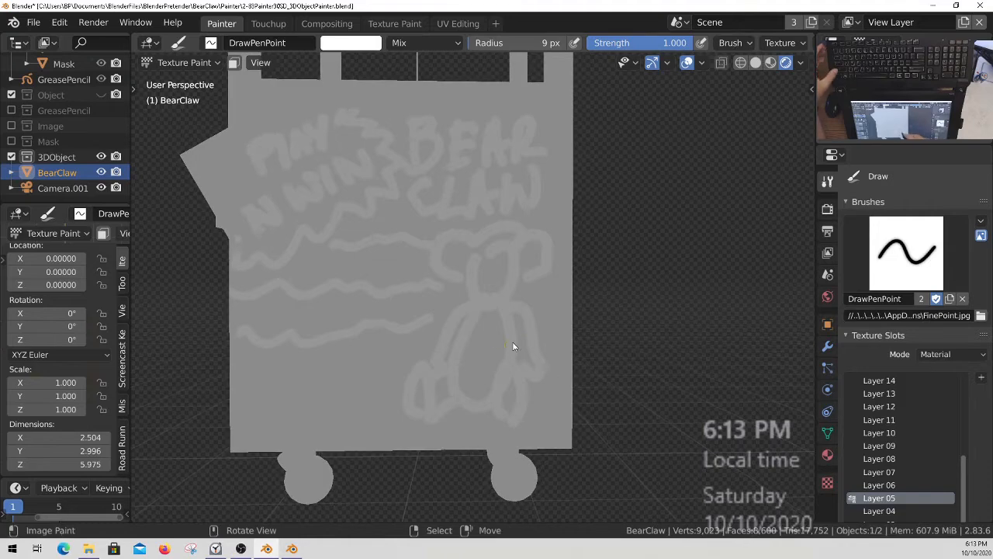
pyautogui.press('ctrl+alt+KP_0')
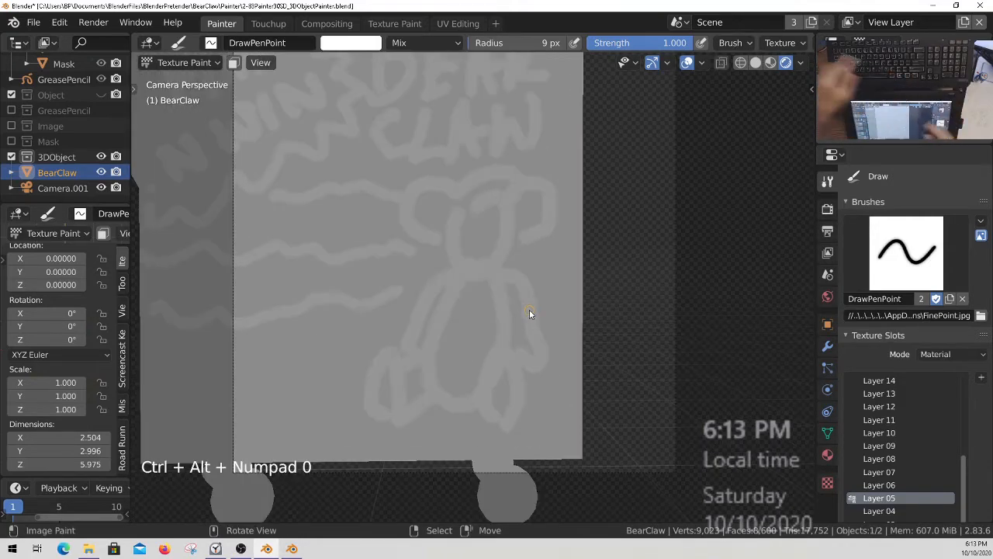
pyautogui.keyDown('ctrl'); pyautogui.moveTo(525, 335); pyautogui.dragTo(568, 350, button='middle'); pyautogui.keyUp('ctrl')
pyautogui.press('KP_0')
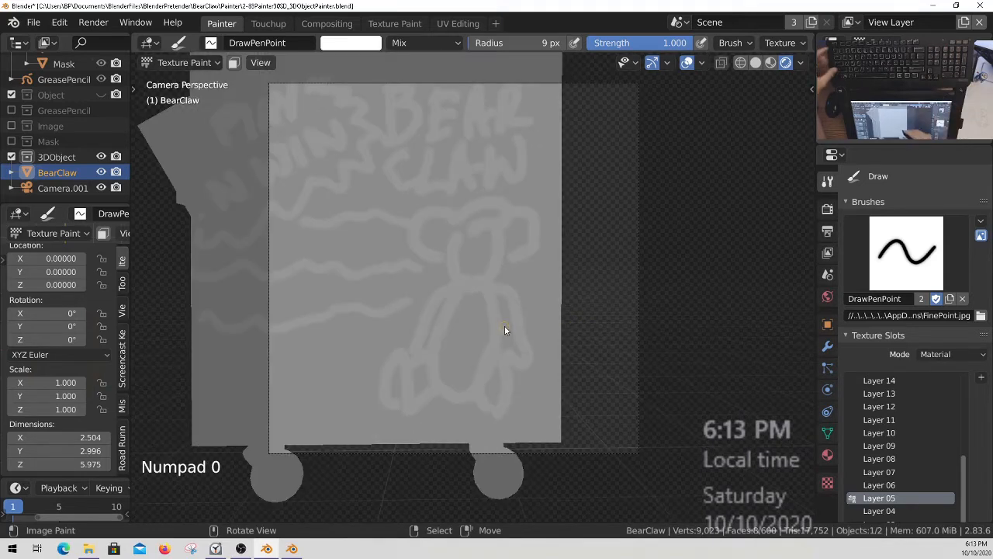
pyautogui.hotkey('shift', '`')
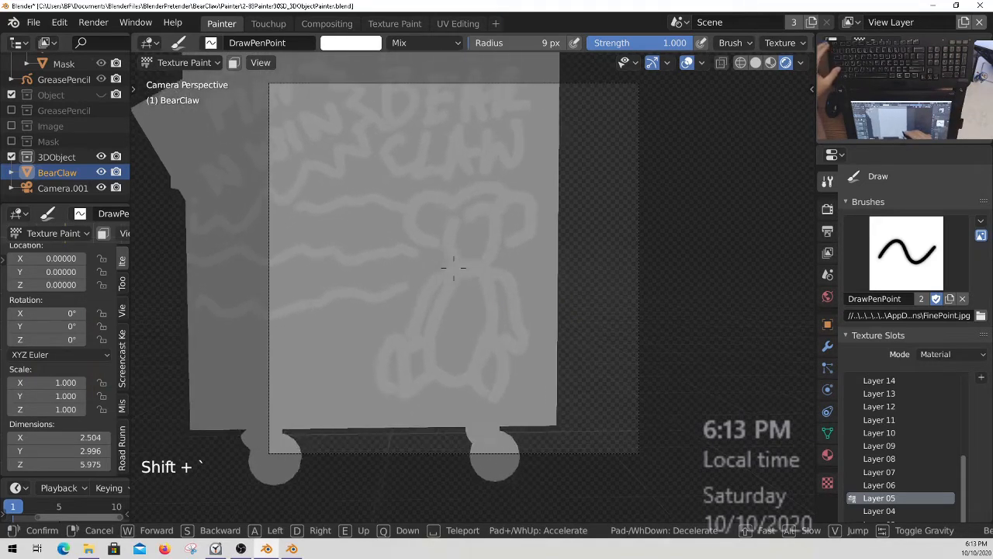
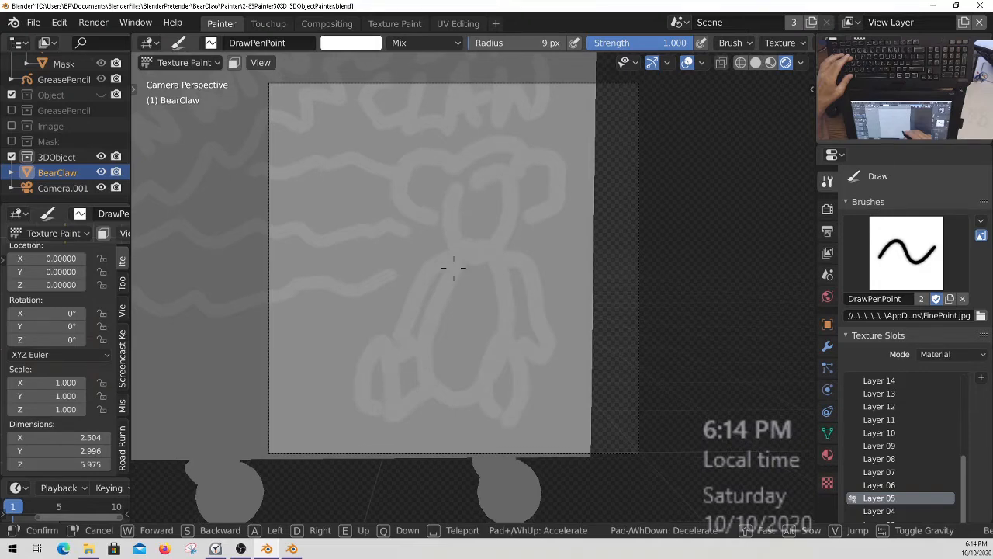
# Confirm the camera framing around the sketched bear on the side panel and save the Blender file.
pyautogui.click(454, 268)
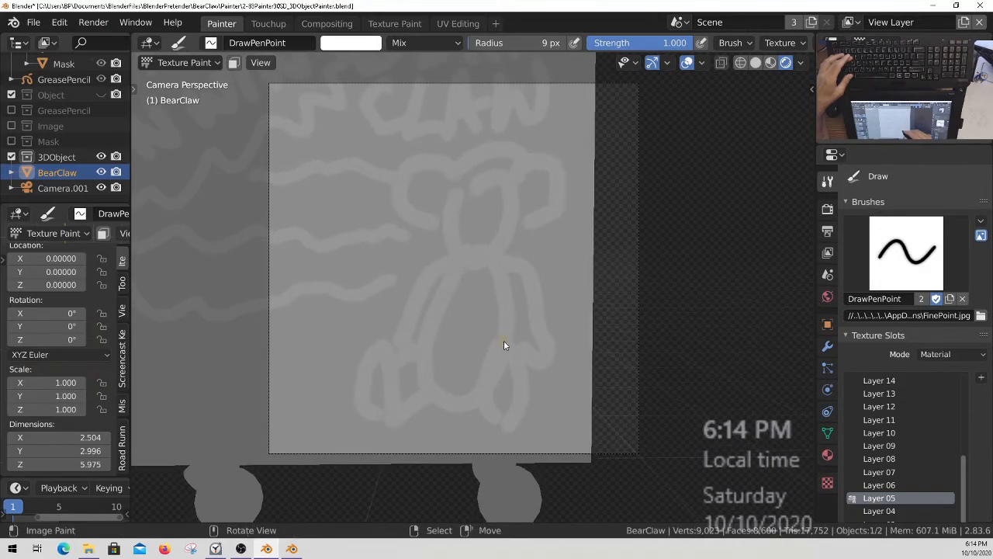
pyautogui.keyDown('ctrl'); pyautogui.moveTo(518, 343); pyautogui.dragTo(525, 337, button='middle'); pyautogui.keyUp('ctrl')
pyautogui.hotkey('ctrl', 's')
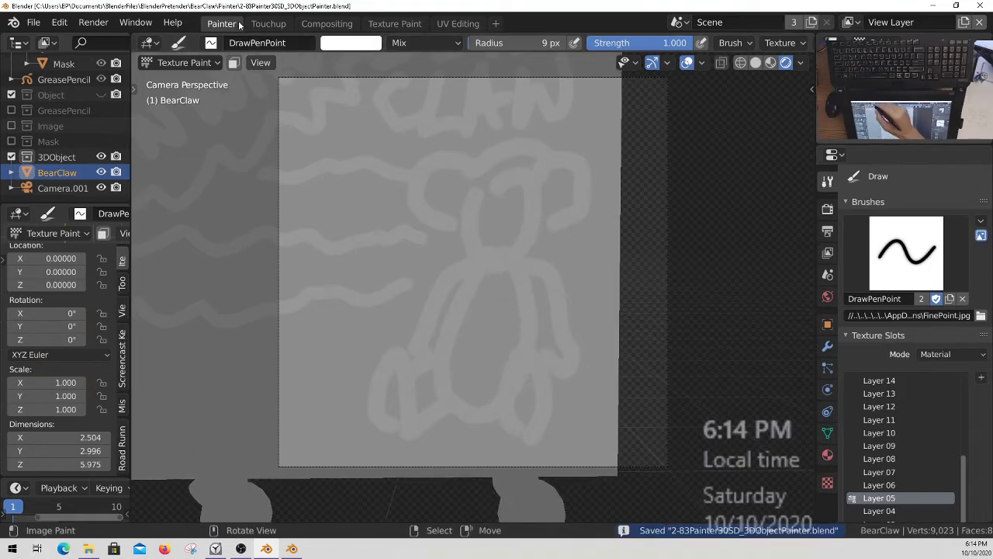
# Open TeddyBear.png from the Painter folder in the Touchup workspace's image editor.
pyautogui.click(270, 24)
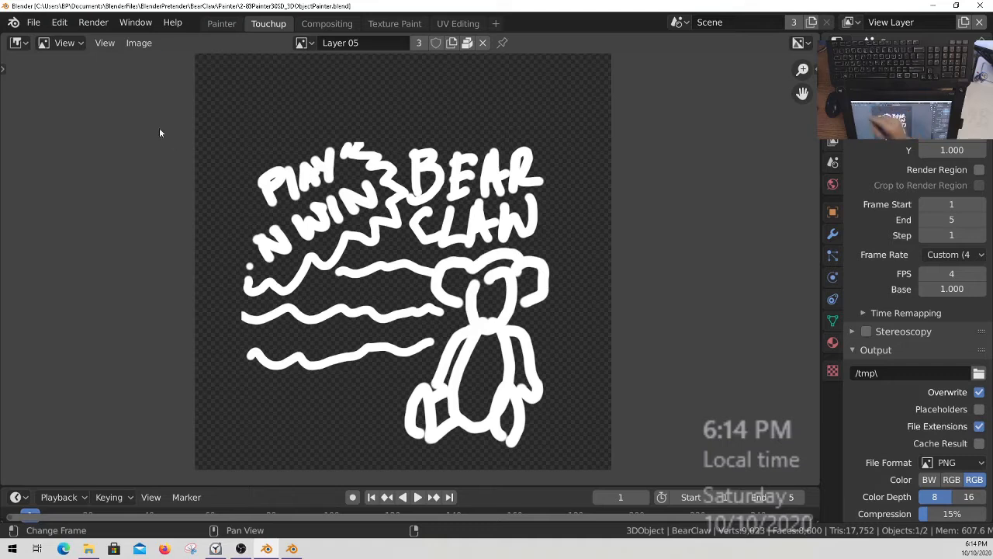
pyautogui.click(139, 43)
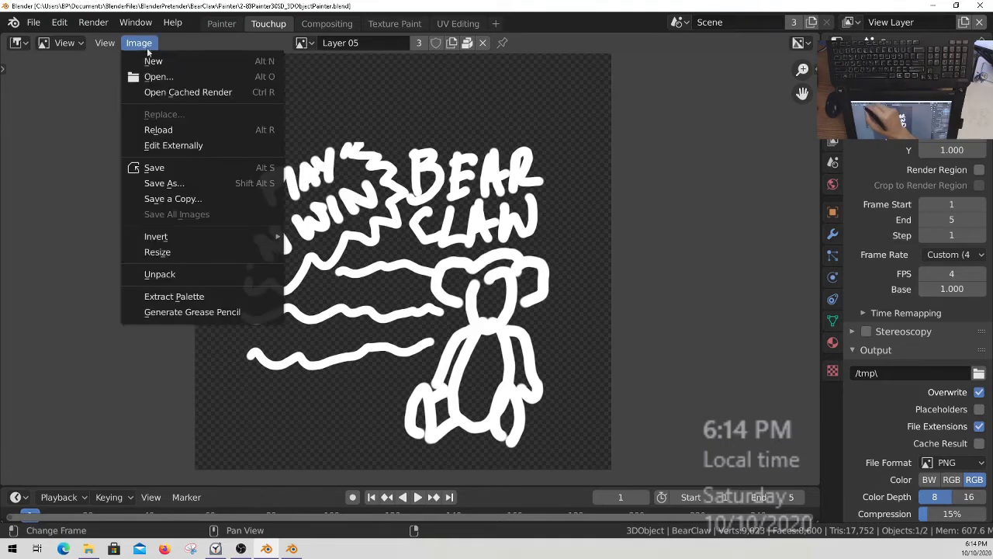
pyautogui.click(176, 77)
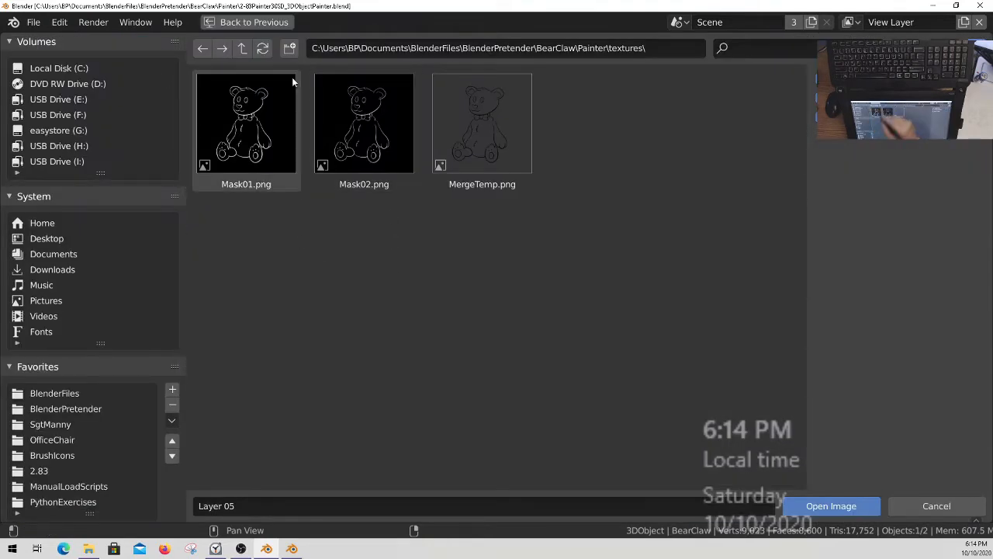
pyautogui.click(243, 49)
pyautogui.click(366, 129)
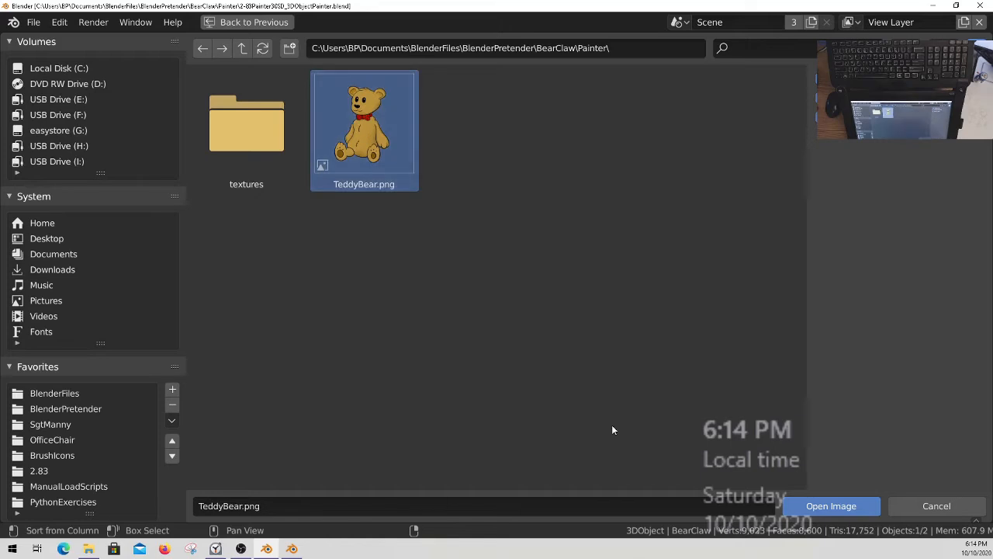
pyautogui.click(842, 508)
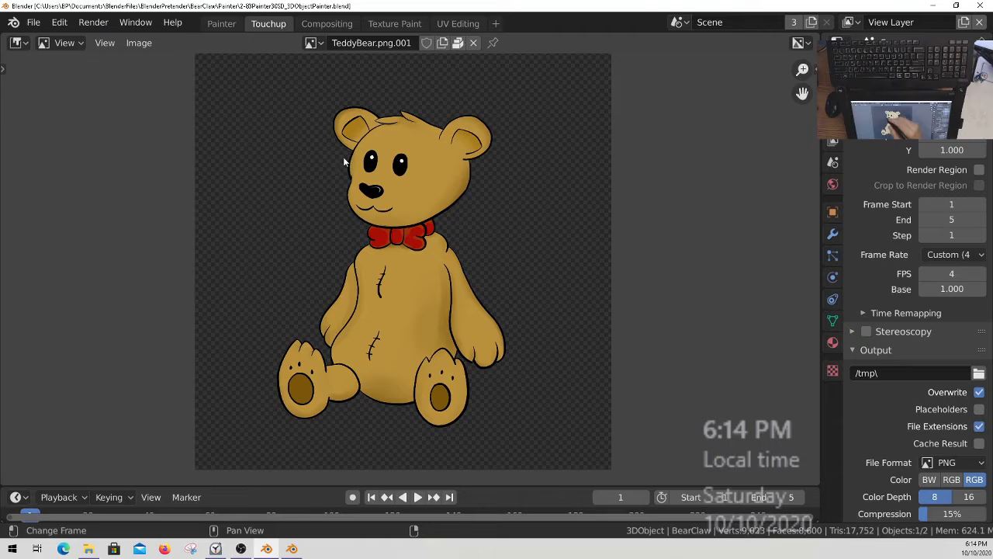
# Return to the Painter workspace and make Layer 20 the active texture slot on BearClaw.
pyautogui.click(313, 43)
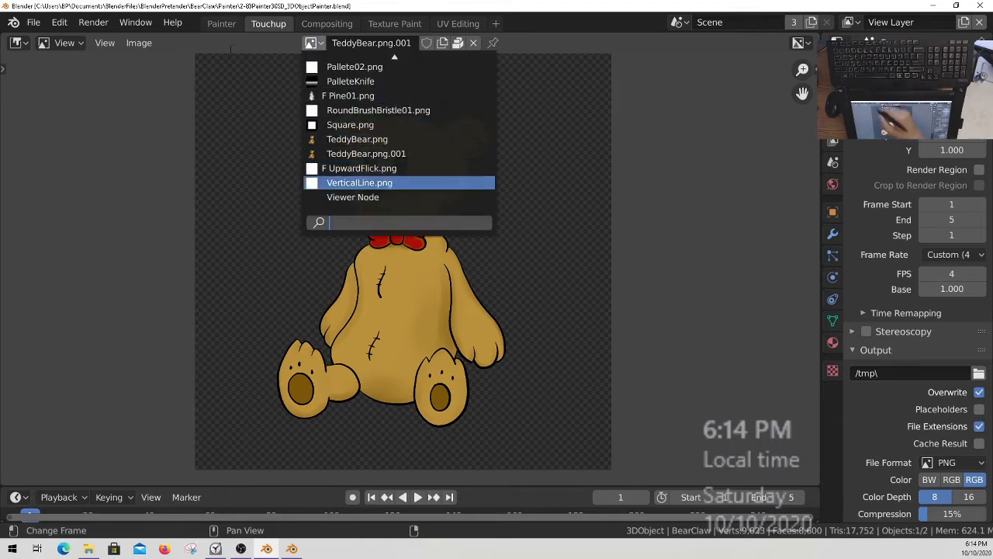
pyautogui.click(223, 23)
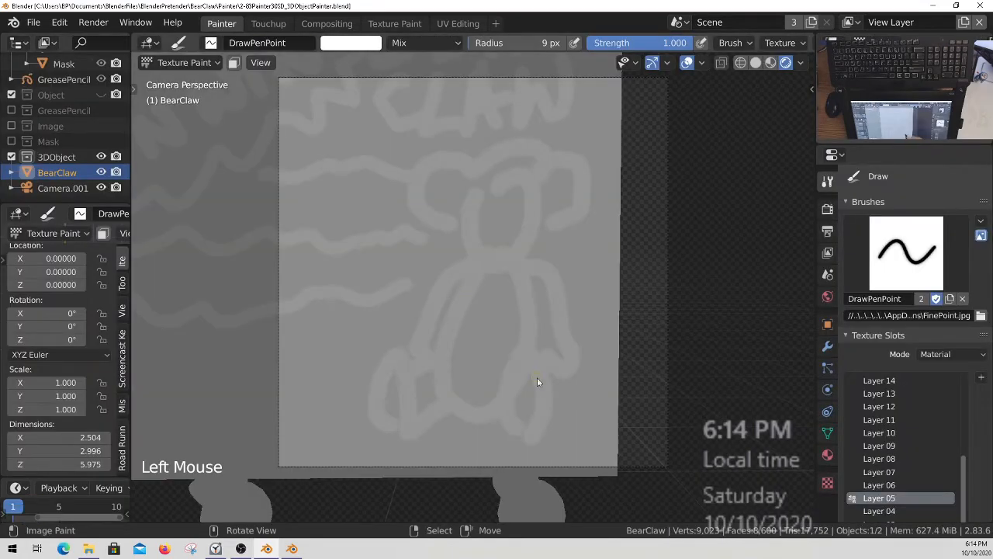
pyautogui.moveTo(965, 497); pyautogui.dragTo(966, 481)
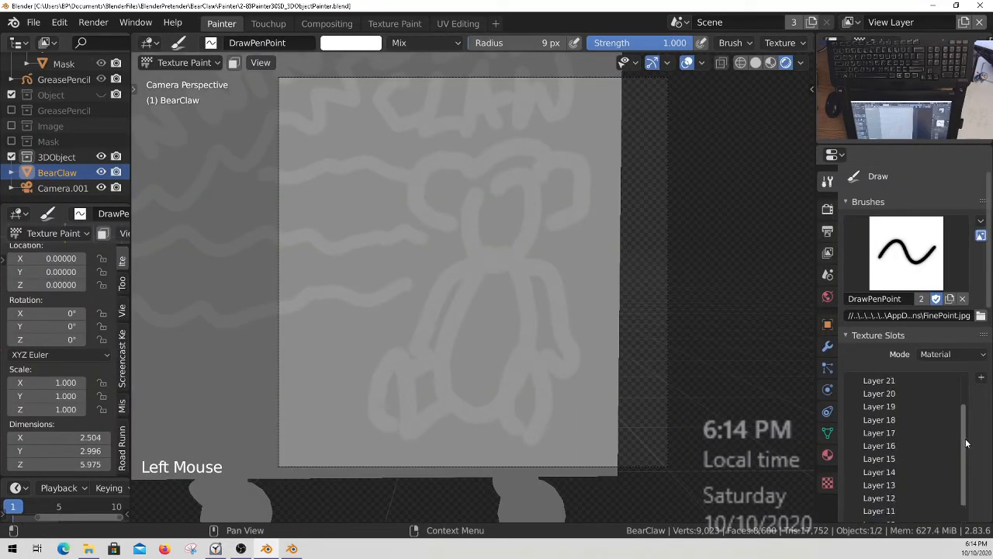
pyautogui.moveTo(966, 442); pyautogui.dragTo(964, 432)
pyautogui.click(901, 404)
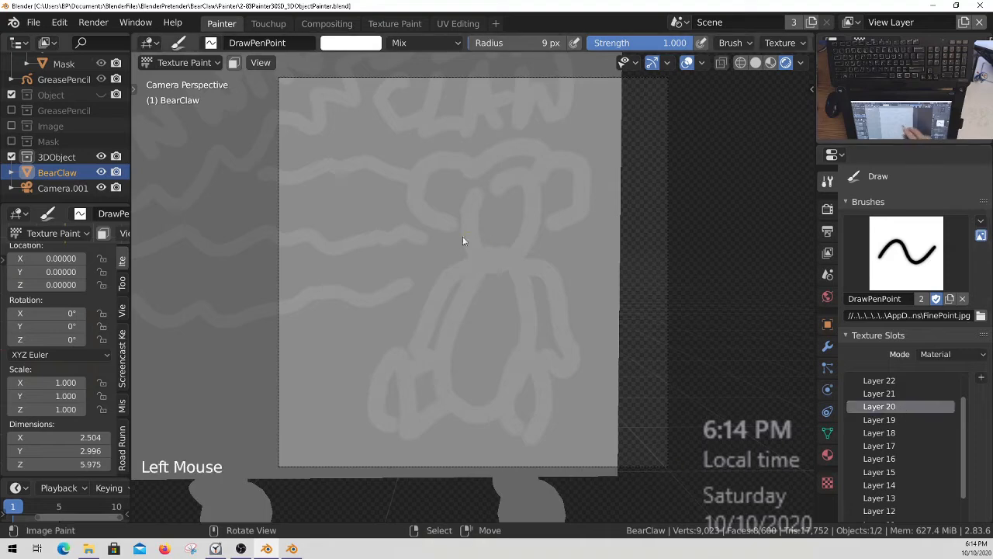
# Project the TeddyBear.png camera image onto BearClaw's side panel with Apply Camera Image.
pyautogui.moveTo(745, 46); pyautogui.dragTo(328, 50, button='middle')
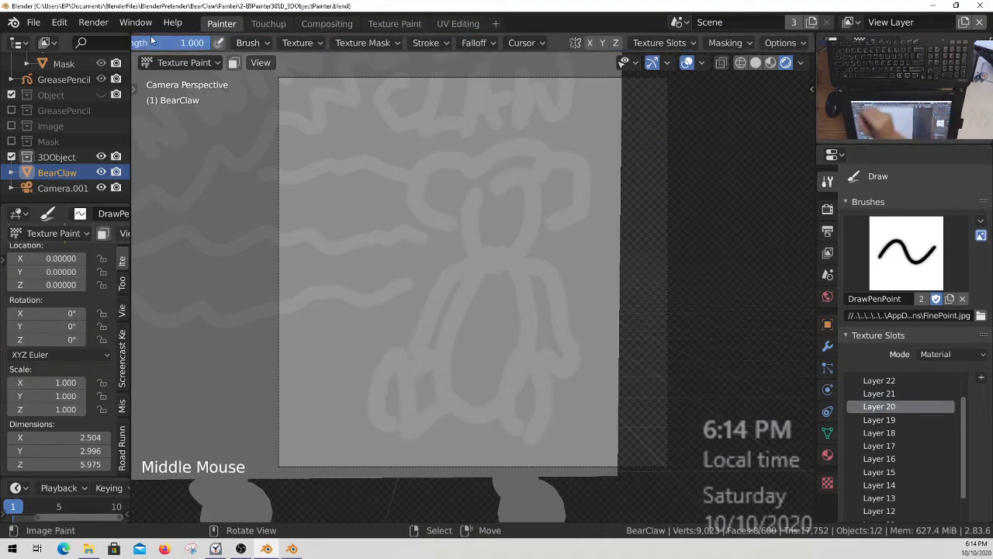
pyautogui.click(782, 43)
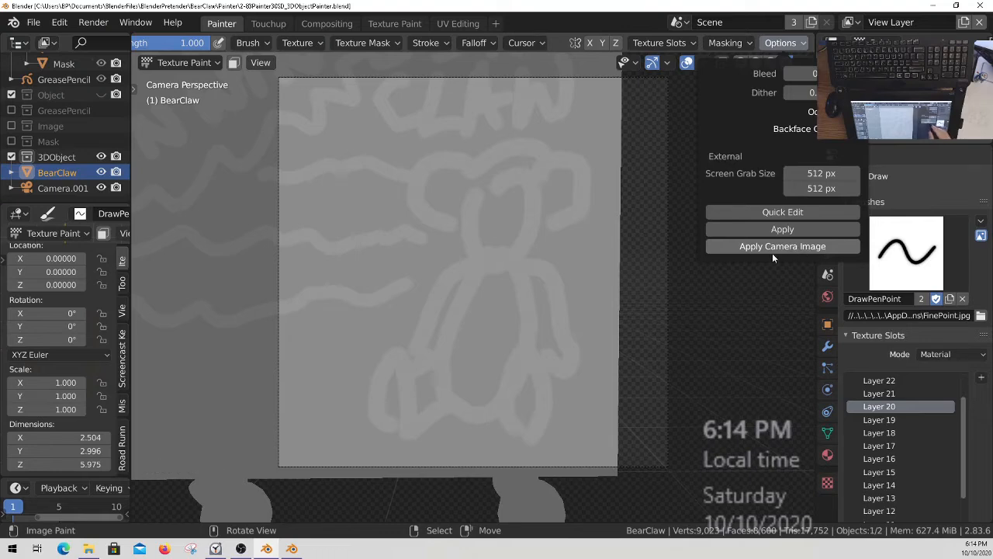
pyautogui.click(794, 247)
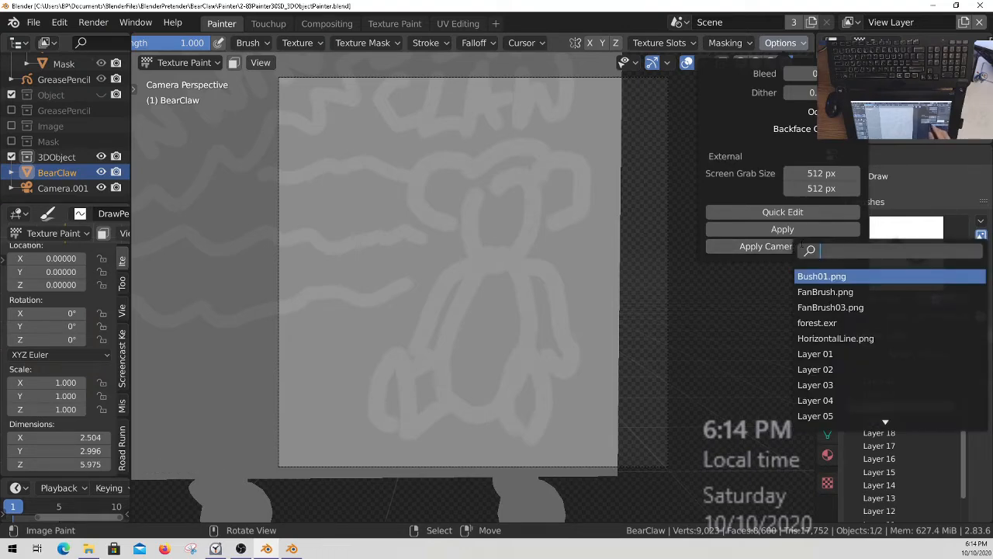
pyautogui.write('tedd')
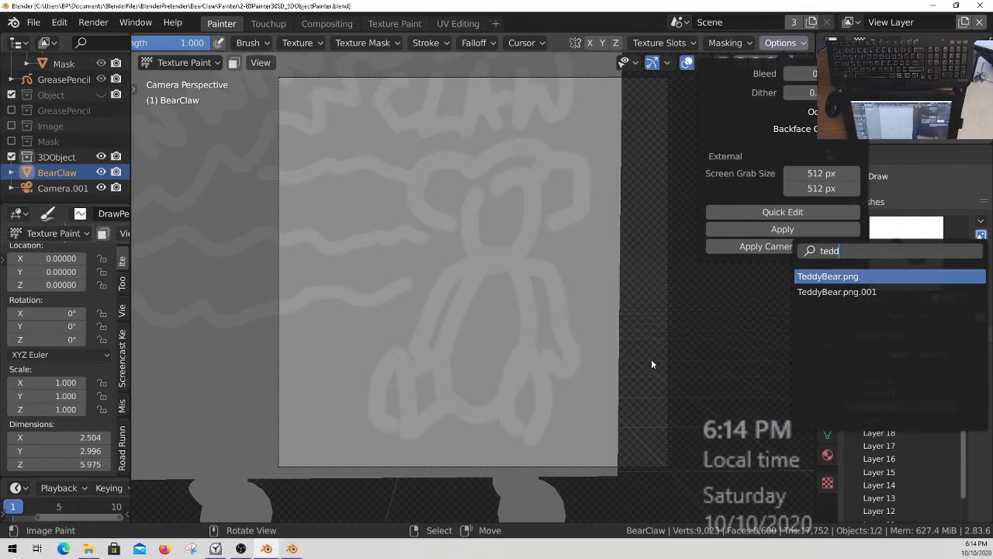
pyautogui.press('Return')
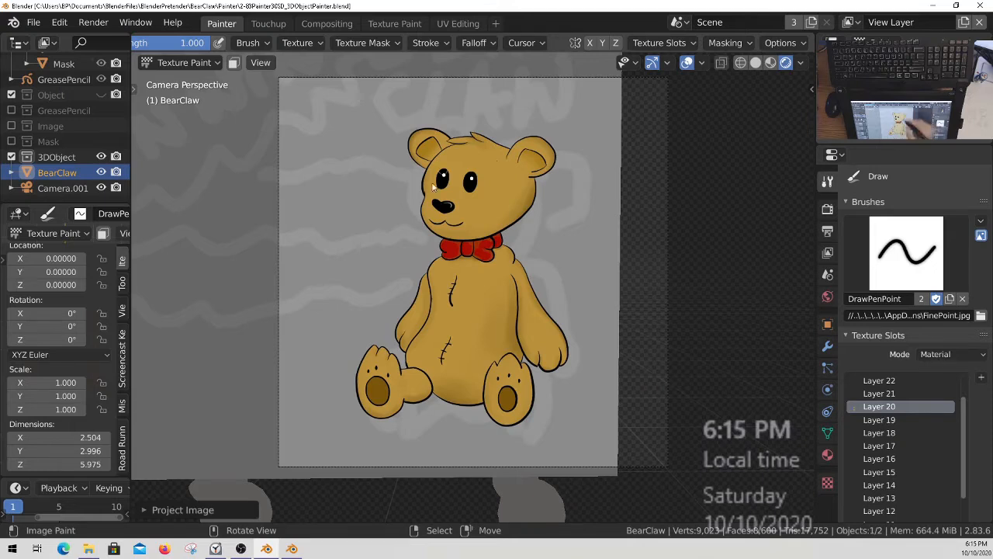
# Make Layer 02 the active texture slot on BearClaw for painting beneath the projected bear.
pyautogui.keyDown('ctrl'); pyautogui.moveTo(458, 233); pyautogui.dragTo(587, 291, button='middle'); pyautogui.keyUp('ctrl')
pyautogui.keyDown('shift'); pyautogui.moveTo(610, 374); pyautogui.dragTo(585, 342, button='middle'); pyautogui.keyUp('shift')
pyautogui.moveTo(586, 342)
pyautogui.keyDown('shift'); pyautogui.mouseDown(button='middle')
pyautogui.moveTo(591, 360)
pyautogui.moveTo(567, 343)
pyautogui.mouseUp(button='middle'); pyautogui.keyUp('shift')
pyautogui.moveTo(566, 342); pyautogui.dragTo(576, 315, button='middle')
pyautogui.moveTo(901, 483); pyautogui.dragTo(907, 457, button='middle')
pyautogui.moveTo(963, 358); pyautogui.dragTo(964, 442)
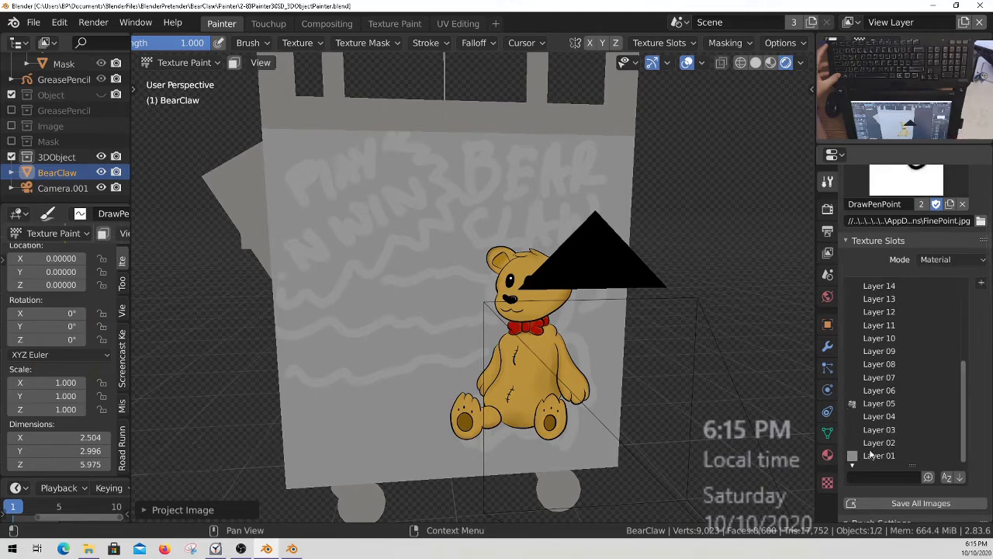
pyautogui.click(892, 443)
# Switch the paint brush to DrawHard.
pyautogui.moveTo(490, 299)
pyautogui.keyDown('ctrl'); pyautogui.mouseDown(button='middle')
pyautogui.moveTo(492, 283)
pyautogui.moveTo(488, 293)
pyautogui.mouseUp(button='middle'); pyautogui.keyUp('ctrl')
pyautogui.moveTo(488, 293); pyautogui.dragTo(492, 276, button='middle')
pyautogui.keyDown('ctrl'); pyautogui.moveTo(493, 275); pyautogui.dragTo(596, 337, button='middle'); pyautogui.keyUp('ctrl')
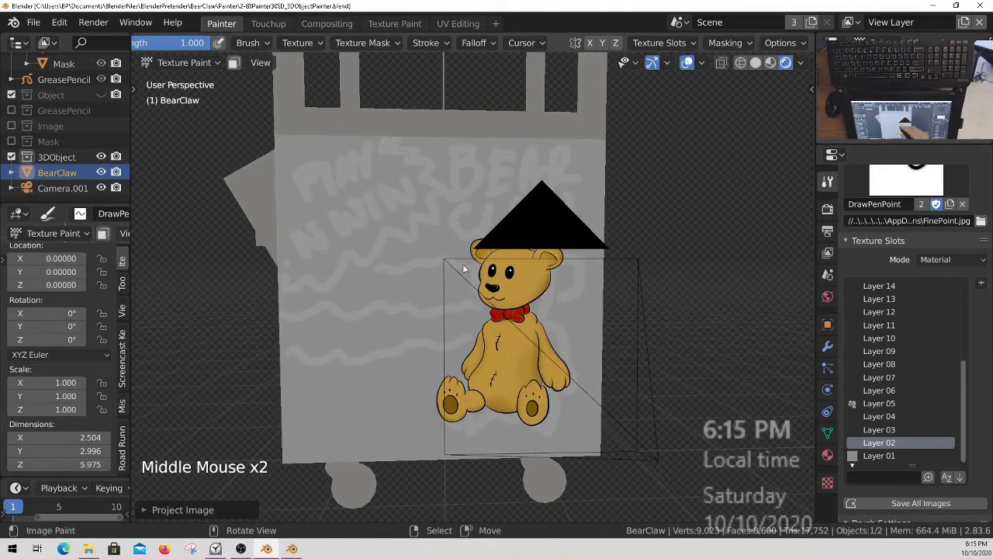
pyautogui.moveTo(467, 290); pyautogui.dragTo(466, 298, button='middle')
pyautogui.moveTo(908, 292); pyautogui.dragTo(908, 386, button='middle')
pyautogui.click(907, 256)
pyautogui.click(832, 330)
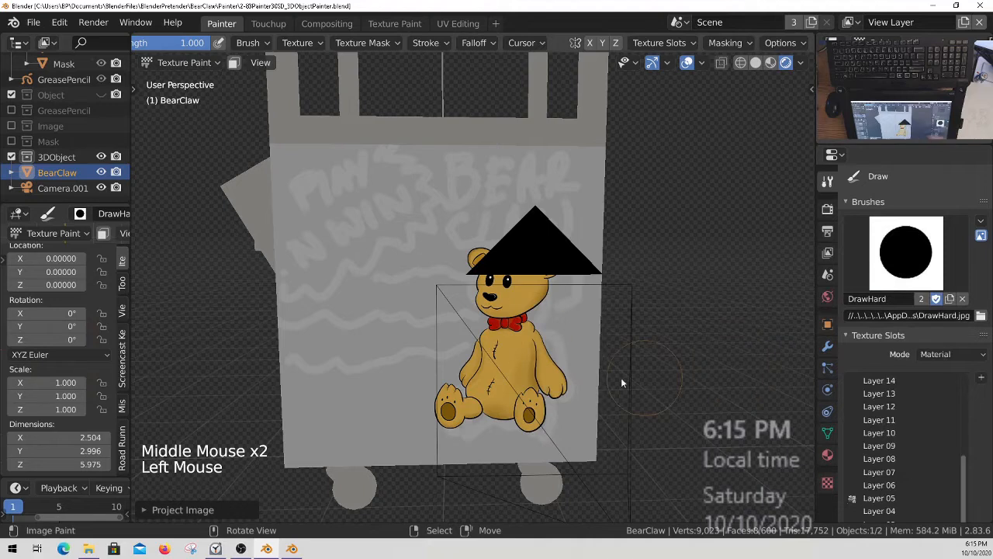
# Save the Blender file with the DrawHard brush selected.
pyautogui.keyDown('ctrl'); pyautogui.moveTo(371, 203); pyautogui.dragTo(419, 197, button='middle'); pyautogui.keyUp('ctrl')
pyautogui.moveTo(254, 45); pyautogui.dragTo(374, 48, button='middle')
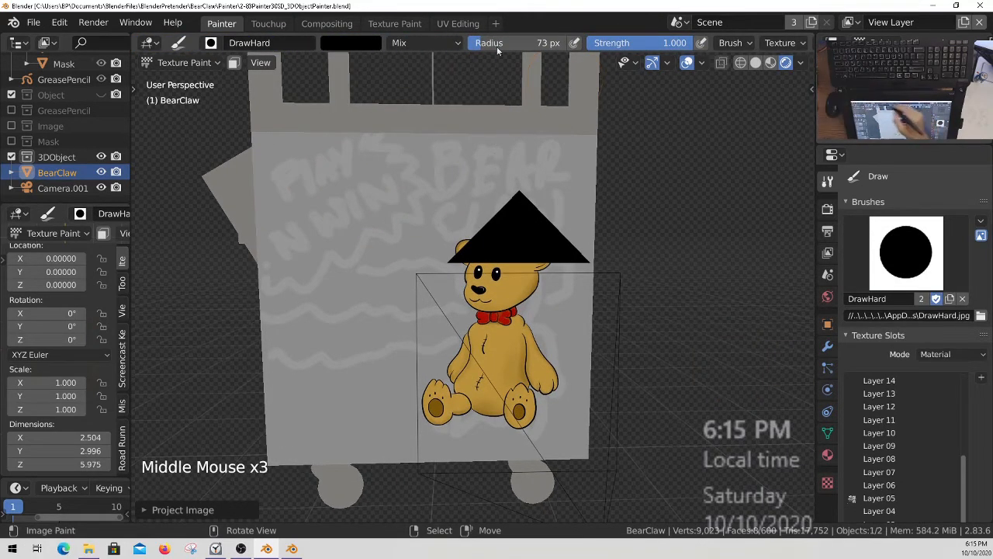
pyautogui.click(351, 43)
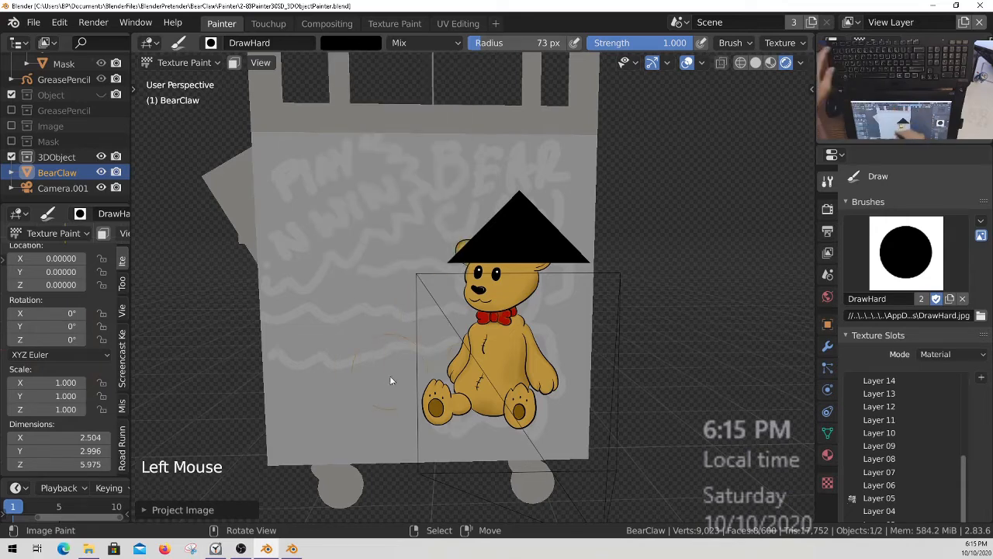
pyautogui.hotkey('ctrl', 's')
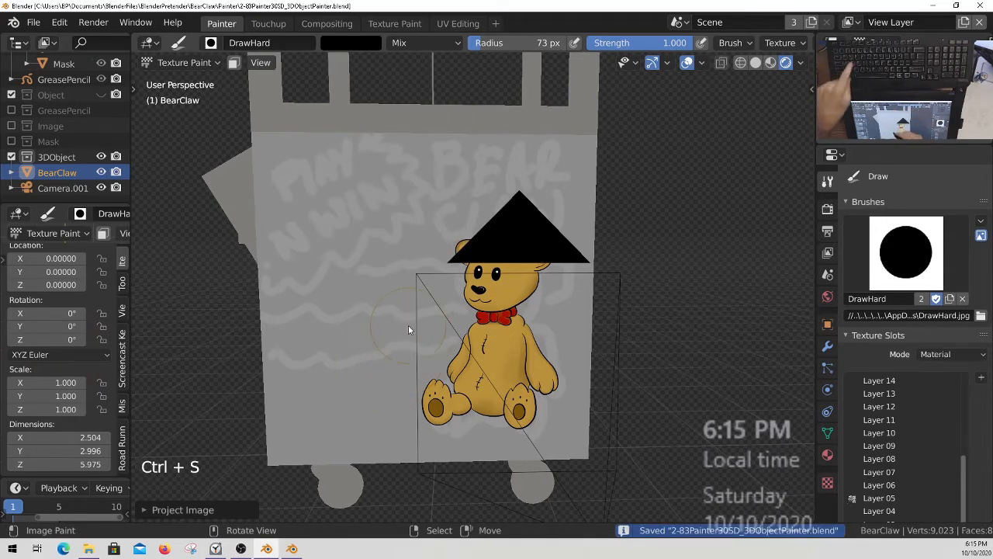
# Paint the whole side panel on Layer 02 in orange with hue 0.106, saturation 0.957 and value 0.809.
pyautogui.click(364, 44)
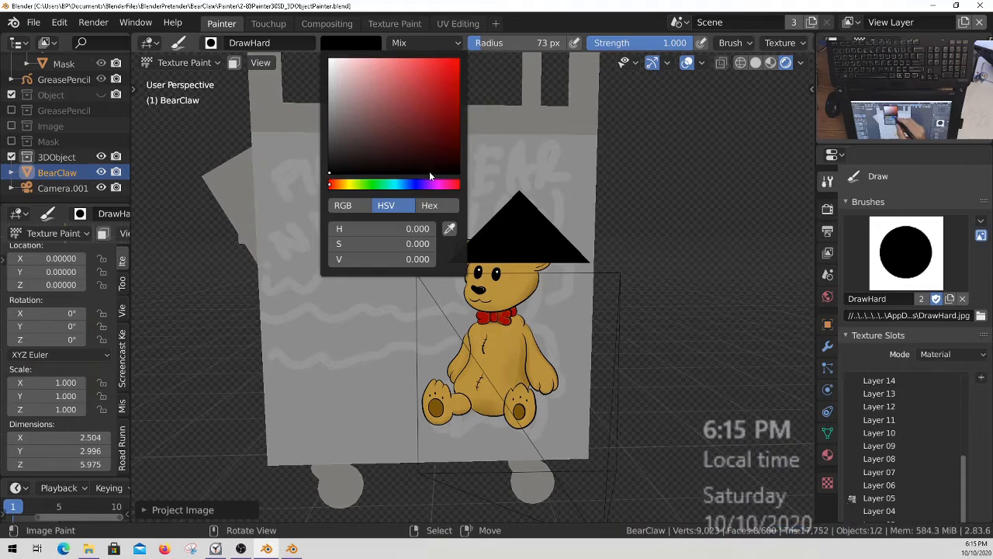
pyautogui.moveTo(339, 188); pyautogui.dragTo(342, 189)
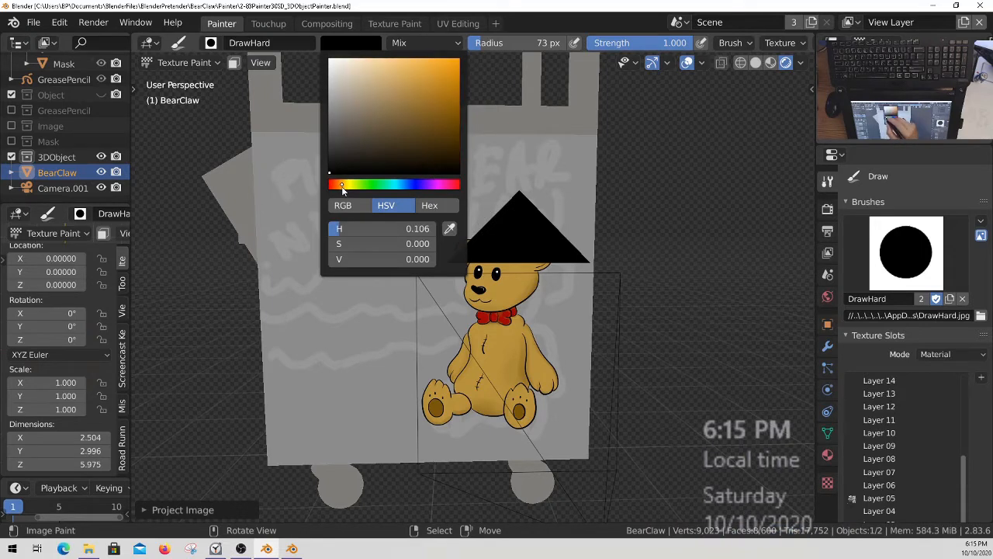
pyautogui.moveTo(420, 106)
pyautogui.mouseDown()
pyautogui.moveTo(420, 89)
pyautogui.moveTo(438, 87)
pyautogui.mouseUp()
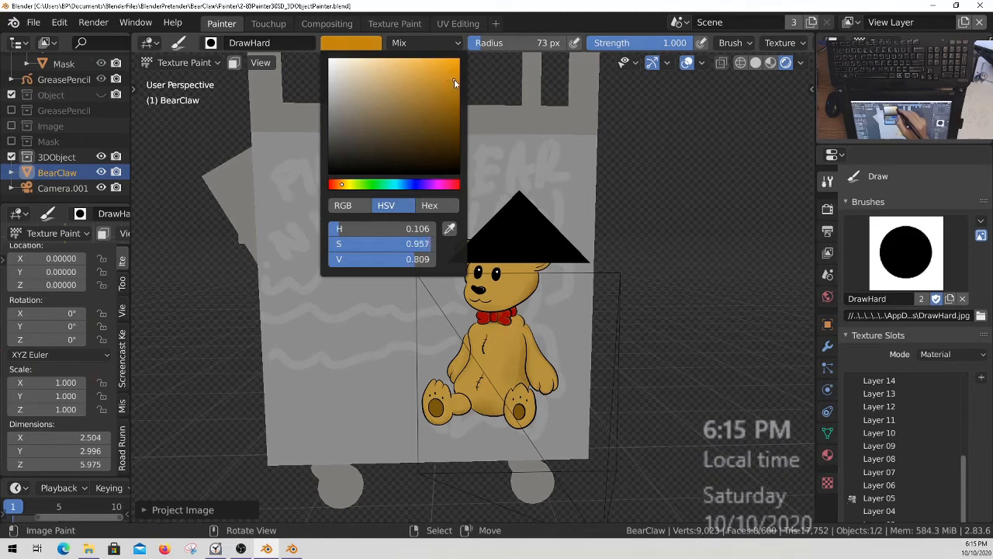
pyautogui.moveTo(266, 188); pyautogui.dragTo(265, 221)
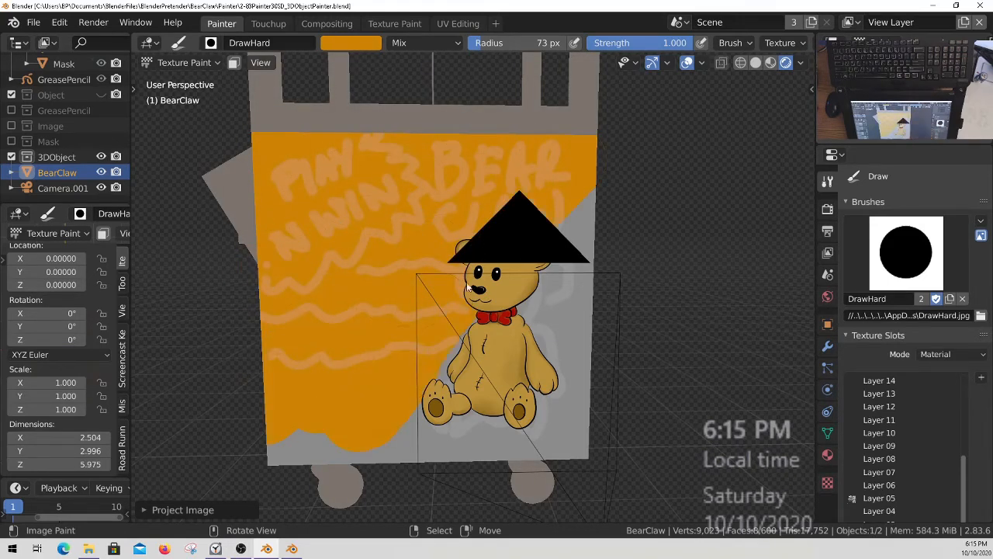
pyautogui.moveTo(491, 442); pyautogui.dragTo(485, 441)
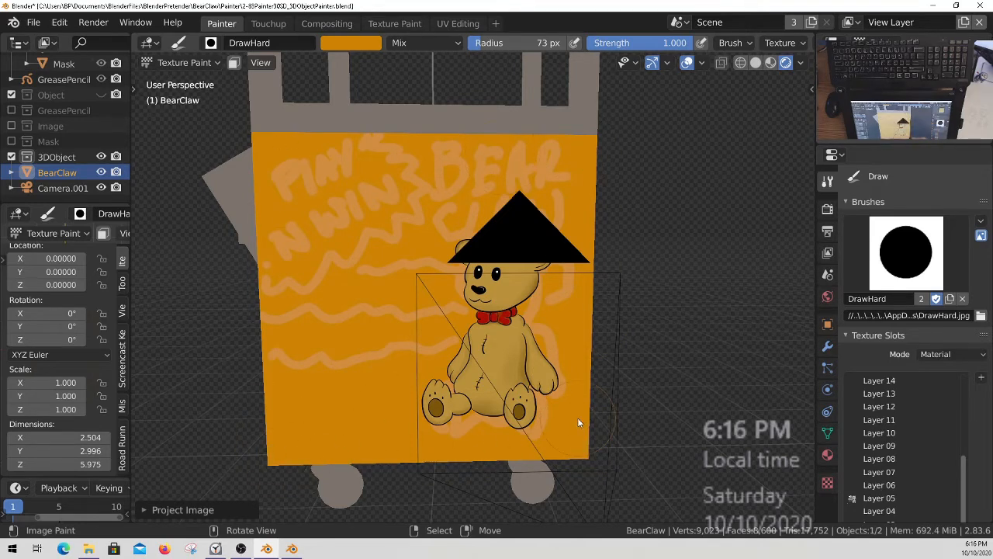
# Save all painted images from the quick favorites and save the Blender file.
pyautogui.press('q')
pyautogui.click(433, 322)
pyautogui.hotkey('ctrl', 's')
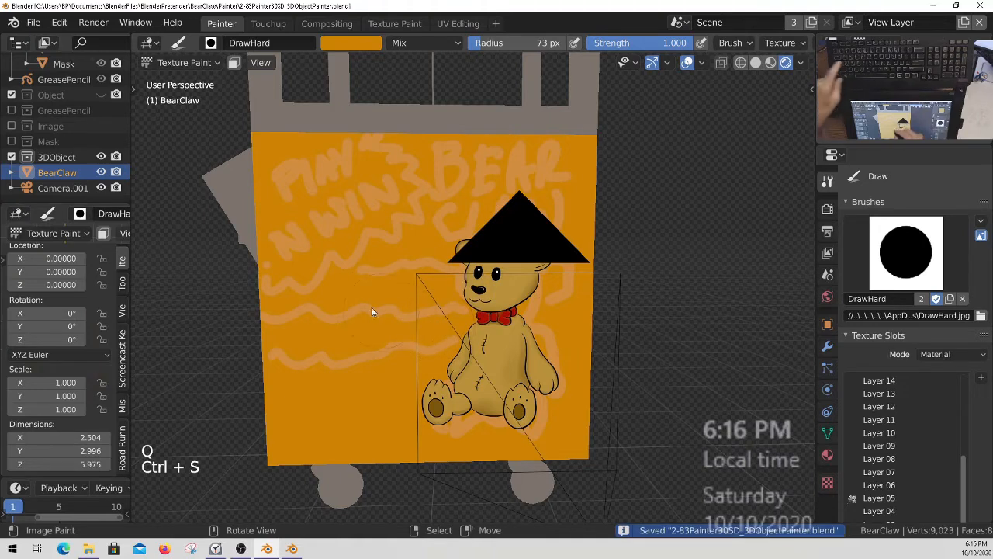
# Inspect the orange panel and bear artwork on both sides of the machine and save the Blender file.
pyautogui.moveTo(287, 269); pyautogui.dragTo(417, 162, button='middle')
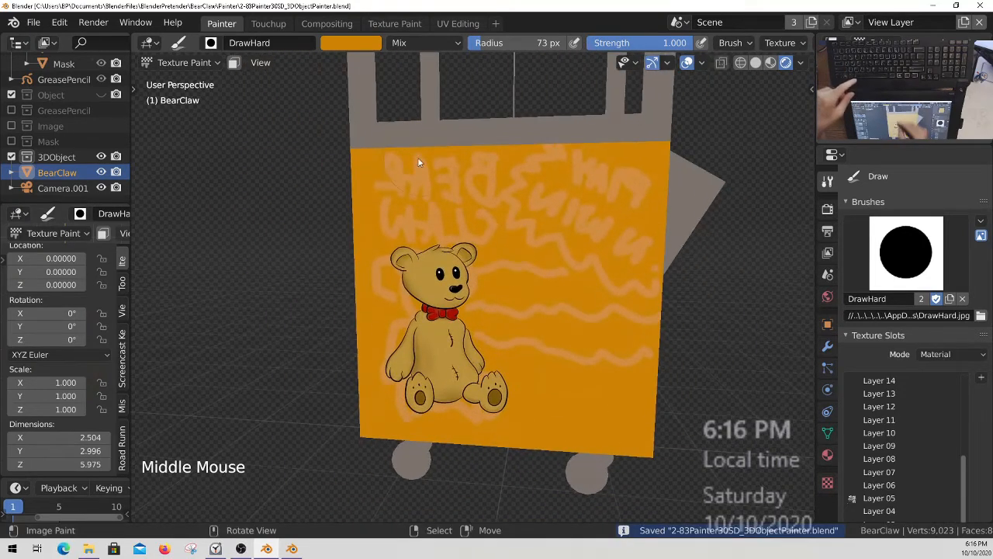
pyautogui.moveTo(672, 293)
pyautogui.mouseDown(button='middle')
pyautogui.moveTo(720, 283)
pyautogui.moveTo(476, 298)
pyautogui.moveTo(554, 343)
pyautogui.moveTo(658, 321)
pyautogui.moveTo(636, 333)
pyautogui.moveTo(561, 321)
pyautogui.moveTo(568, 299)
pyautogui.moveTo(557, 300)
pyautogui.moveTo(598, 304)
pyautogui.moveTo(559, 316)
pyautogui.moveTo(551, 306)
pyautogui.moveTo(566, 302)
pyautogui.moveTo(432, 308)
pyautogui.moveTo(494, 316)
pyautogui.moveTo(501, 199)
pyautogui.mouseUp(button='middle')
pyautogui.moveTo(441, 269); pyautogui.dragTo(597, 267, button='middle')
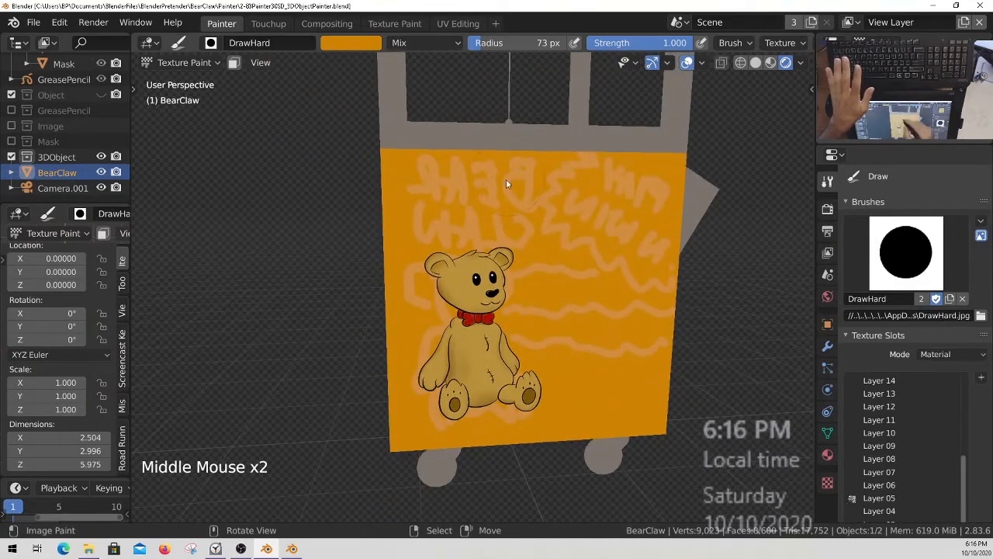
pyautogui.moveTo(565, 196); pyautogui.dragTo(540, 337, button='middle')
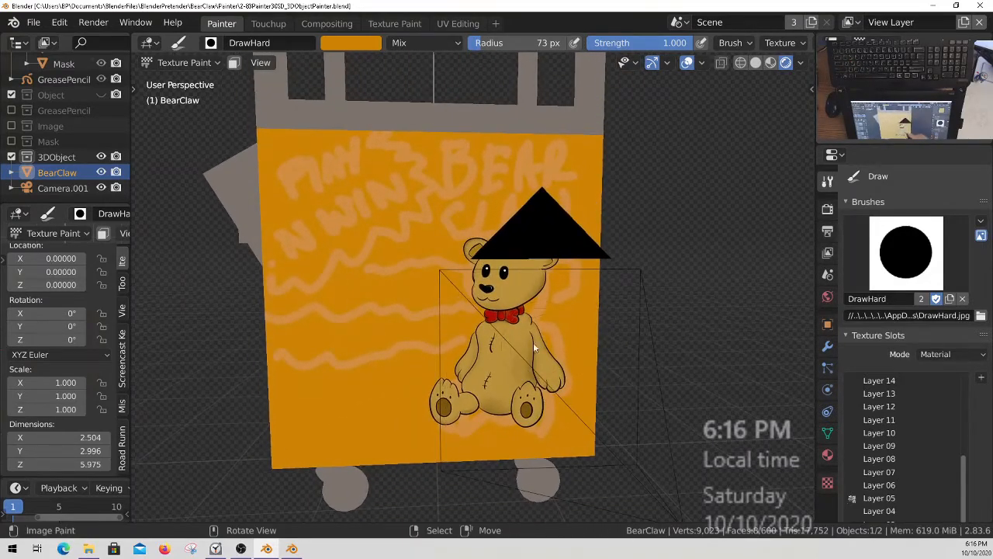
pyautogui.keyDown('ctrl'); pyautogui.moveTo(501, 284); pyautogui.dragTo(501, 289, button='middle'); pyautogui.keyUp('ctrl')
pyautogui.keyDown('shift'); pyautogui.moveTo(501, 288); pyautogui.dragTo(499, 297, button='middle'); pyautogui.keyUp('shift')
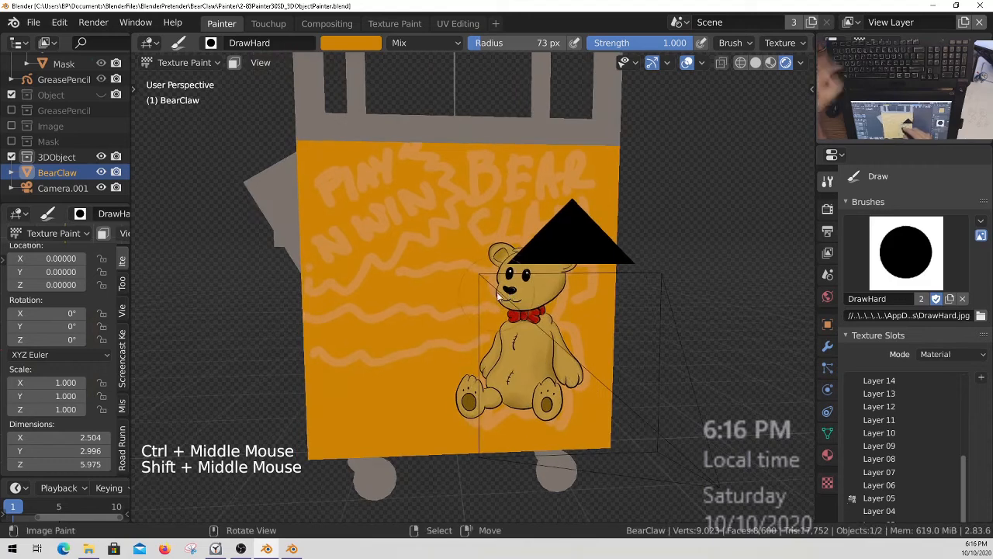
pyautogui.hotkey('ctrl', 's')
pyautogui.press('Escape')
pyautogui.press('1')
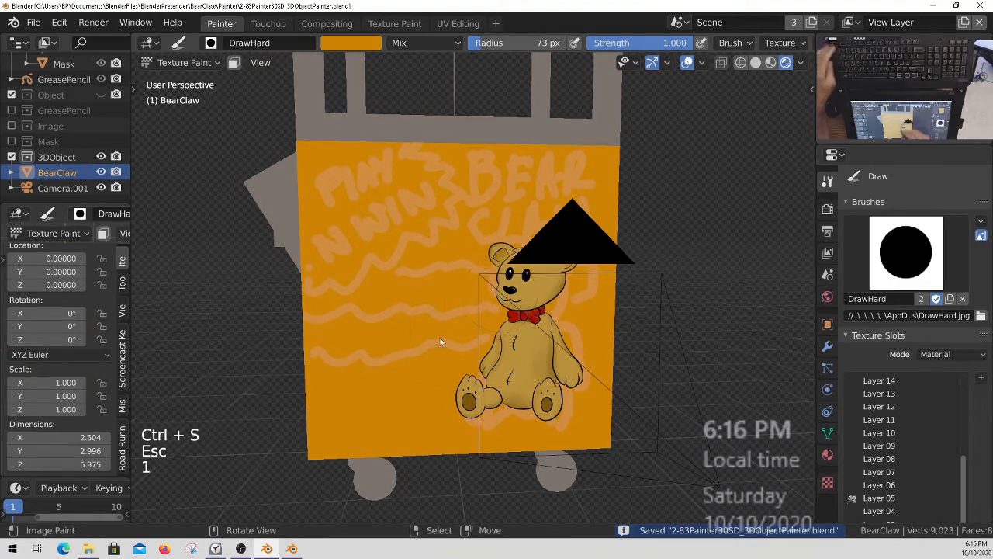
# Switch BearClaw from Texture Paint to Object Mode and show only the Painter collection.
pyautogui.hotkey('ctrl', 'Tab')
pyautogui.press('Escape')
pyautogui.press('1')
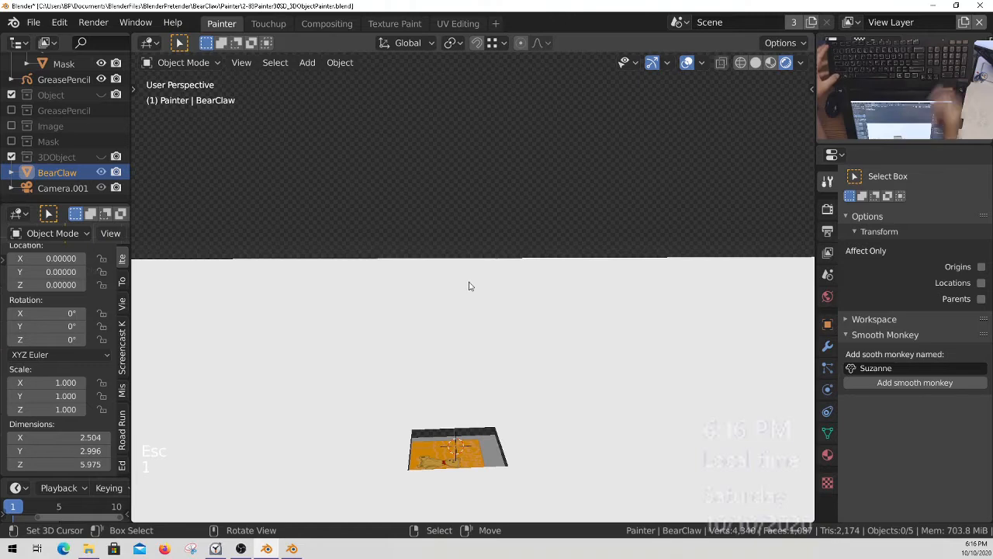
pyautogui.press('KP_7')
pyautogui.press('KP_7')
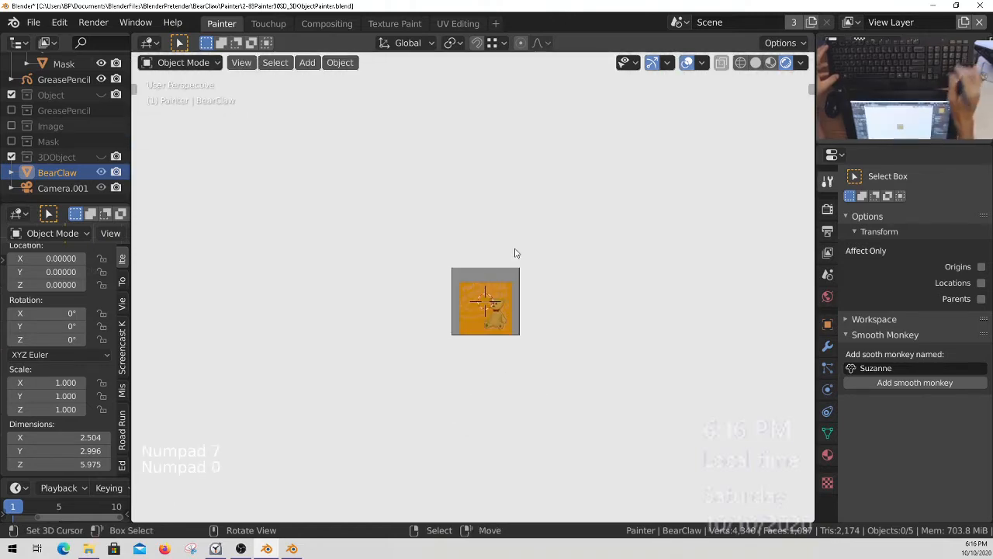
# Unhide the Painter collection's Camera, make it the active scene camera, and hide it again.
pyautogui.press('KP_0')
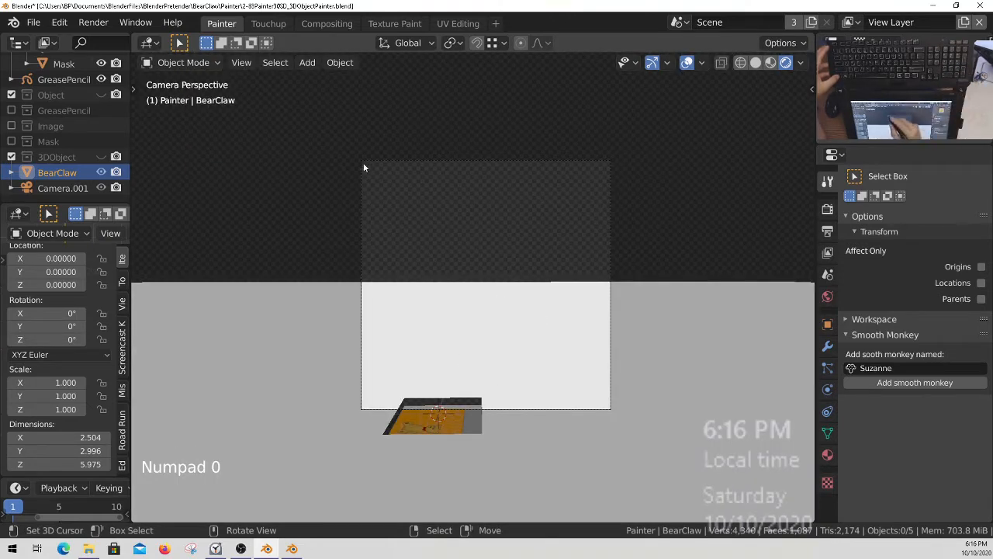
pyautogui.moveTo(56, 147)
pyautogui.mouseDown(button='middle')
pyautogui.moveTo(75, 204)
pyautogui.moveTo(63, 134)
pyautogui.mouseUp(button='middle')
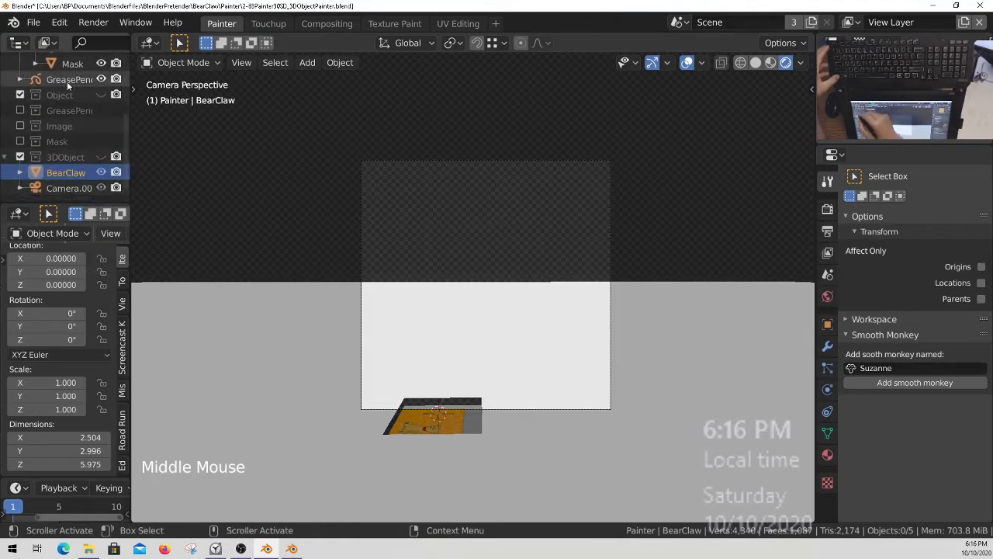
pyautogui.moveTo(67, 81); pyautogui.dragTo(63, 236, button='middle')
pyautogui.click(93, 92)
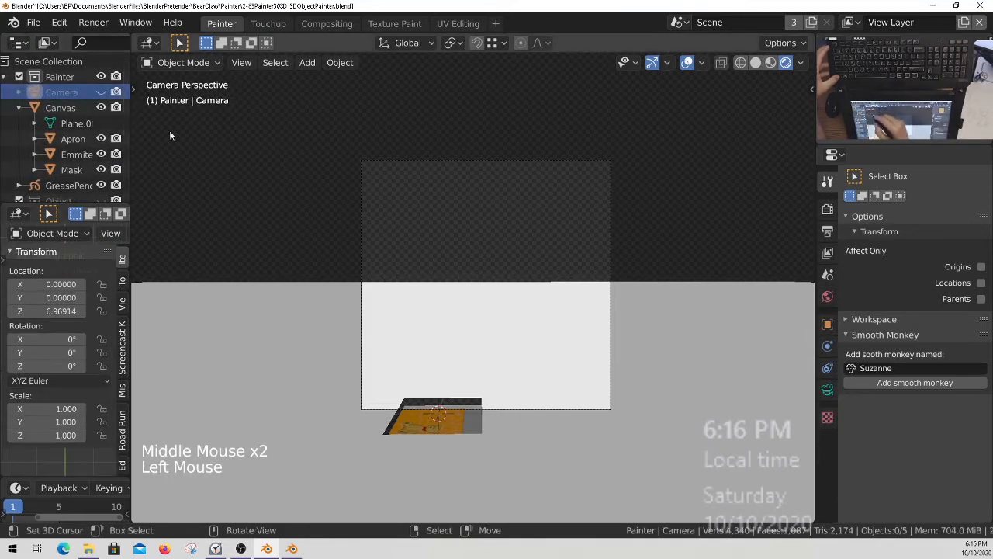
pyautogui.click(85, 93)
pyautogui.click(101, 92)
pyautogui.click(82, 93)
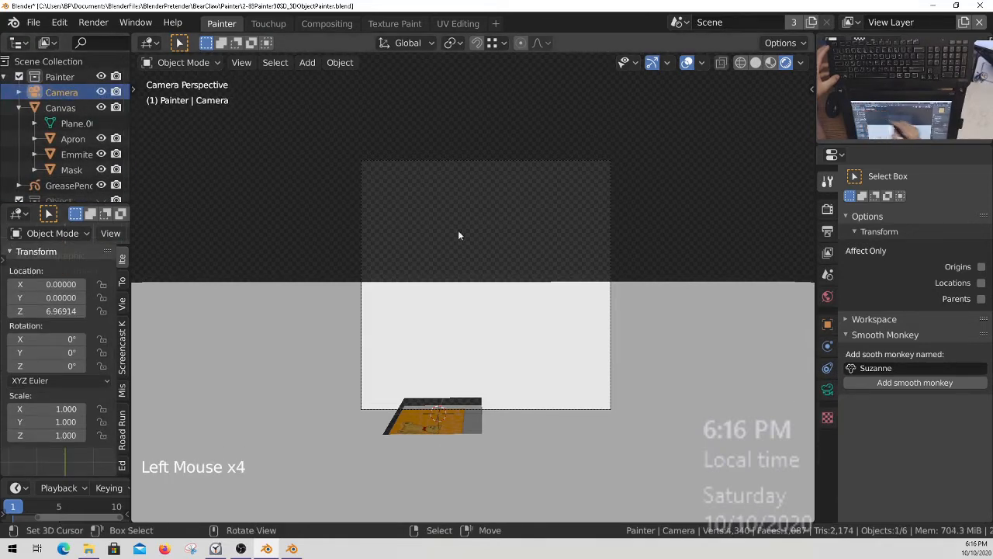
pyautogui.press('ctrl+KP_0')
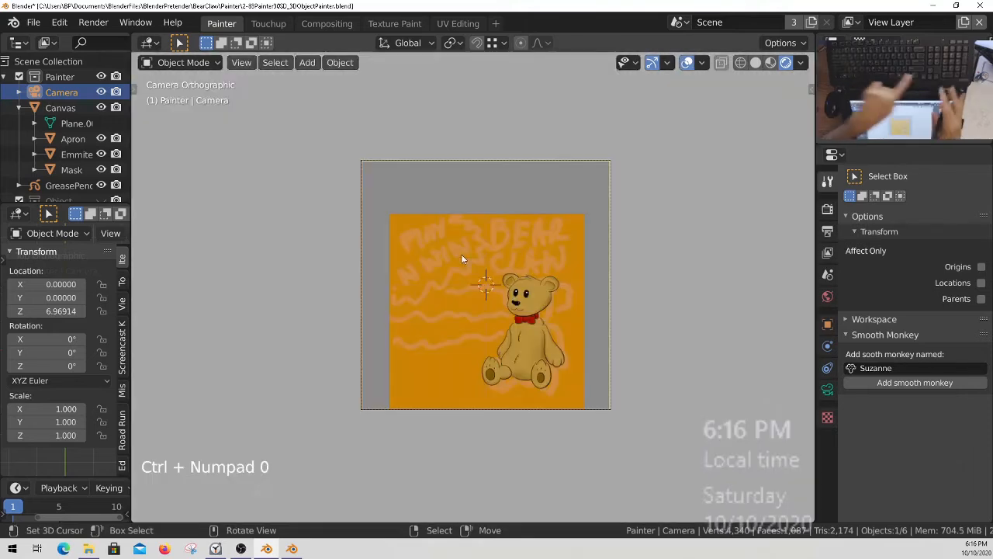
pyautogui.keyDown('ctrl'); pyautogui.moveTo(531, 325); pyautogui.dragTo(539, 262, button='middle'); pyautogui.keyUp('ctrl')
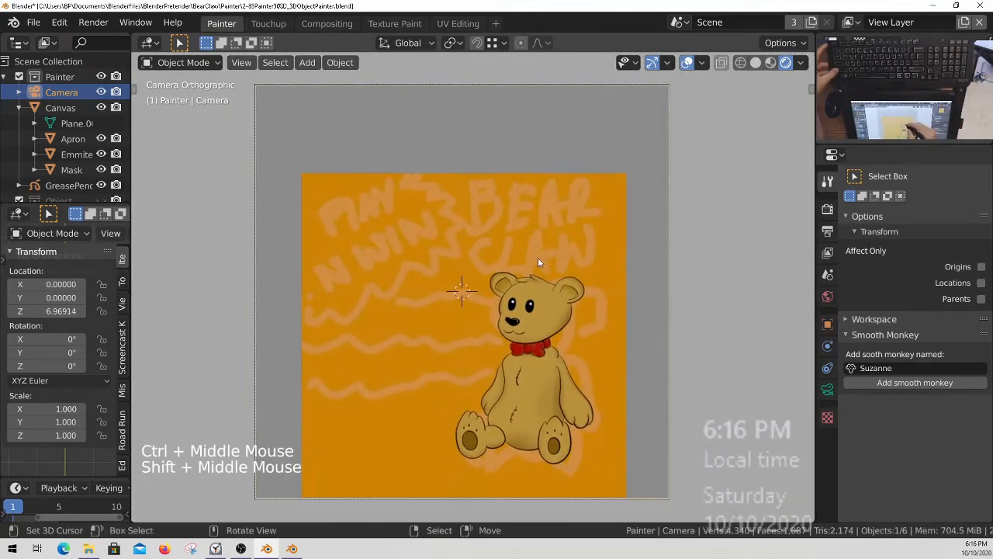
pyautogui.click(101, 92)
# Select the Canvas and switch it to Texture Paint mode.
pyautogui.moveTo(560, 333)
pyautogui.keyDown('ctrl'); pyautogui.mouseDown(button='middle')
pyautogui.moveTo(558, 349)
pyautogui.moveTo(543, 334)
pyautogui.mouseUp(button='middle'); pyautogui.keyUp('ctrl')
pyautogui.keyDown('shift'); pyautogui.moveTo(492, 182); pyautogui.dragTo(585, 262, button='middle'); pyautogui.keyUp('shift')
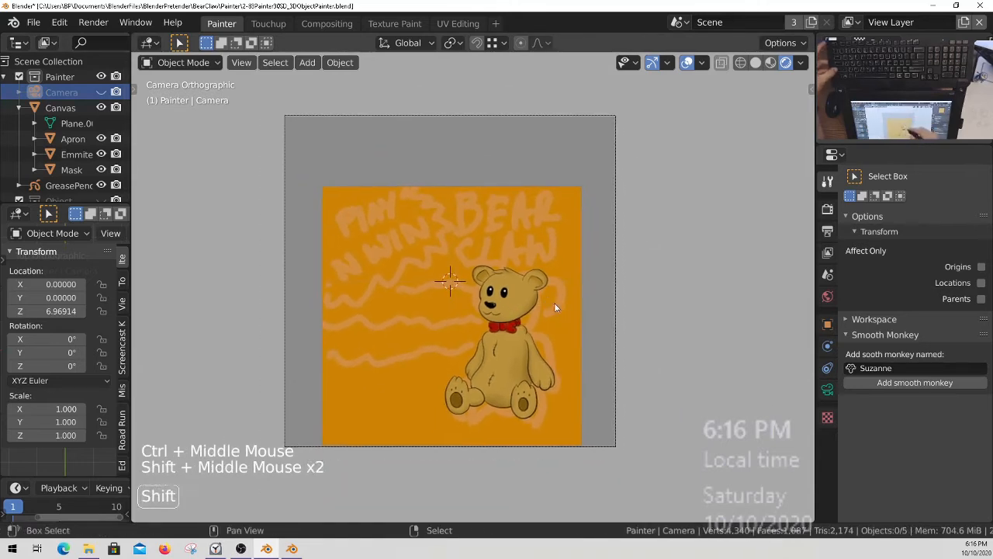
pyautogui.keyDown('shift'); pyautogui.moveTo(400, 357); pyautogui.dragTo(456, 366, button='middle'); pyautogui.keyUp('shift')
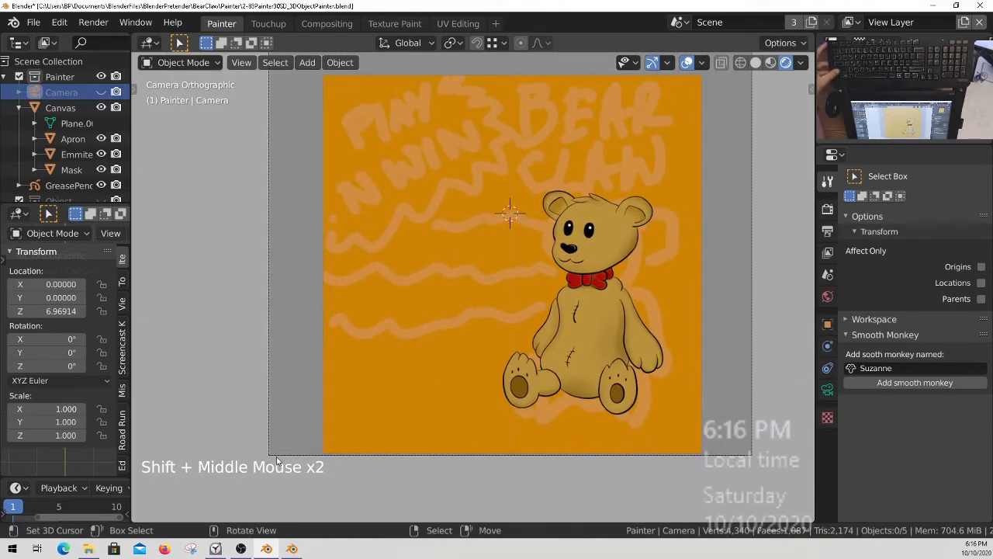
pyautogui.moveTo(268, 457)
pyautogui.keyDown('ctrl'); pyautogui.mouseDown(button='middle')
pyautogui.moveTo(282, 431)
pyautogui.moveTo(286, 445)
pyautogui.moveTo(268, 427)
pyautogui.moveTo(273, 473)
pyautogui.moveTo(279, 457)
pyautogui.mouseUp(button='middle'); pyautogui.keyUp('ctrl')
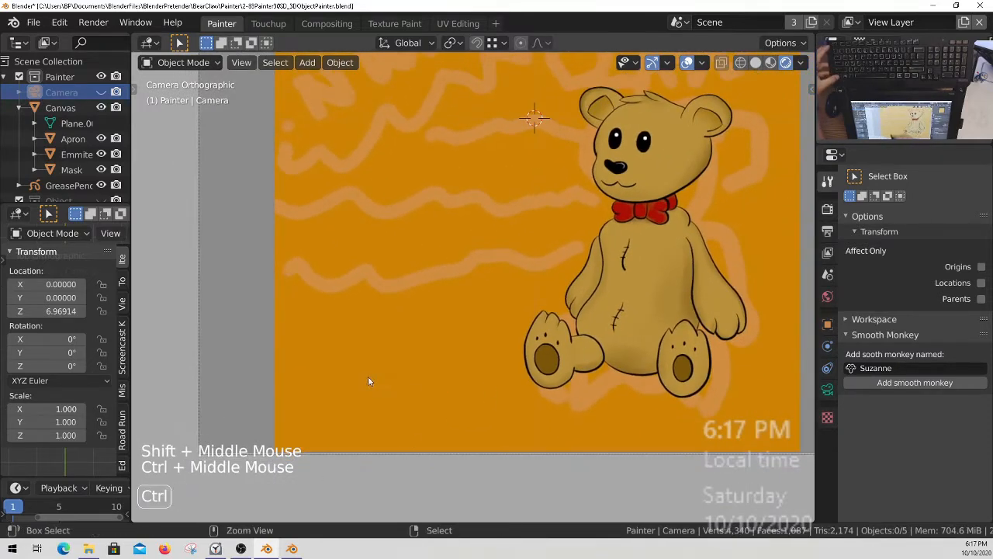
pyautogui.keyDown('ctrl'); pyautogui.moveTo(368, 381); pyautogui.dragTo(295, 414, button='middle'); pyautogui.keyUp('ctrl')
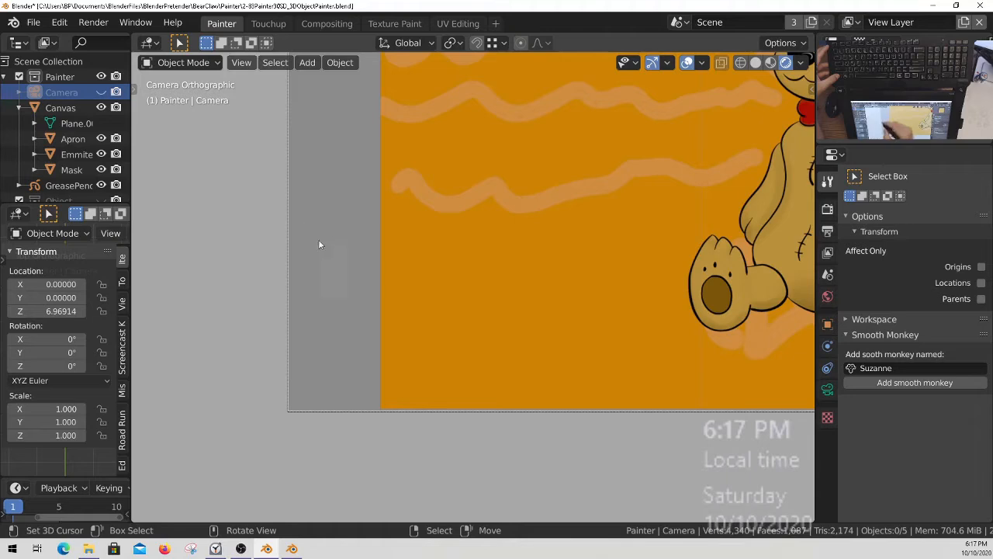
pyautogui.rightClick(439, 302)
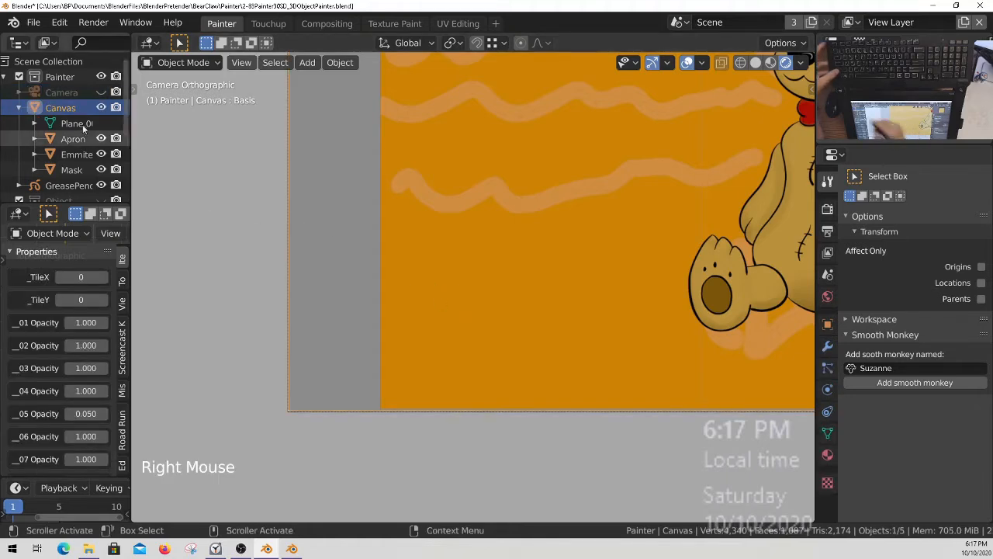
pyautogui.hotkey('ctrl', 'Tab')
pyautogui.click(553, 231)
# Set the brush to yellow with hue 0.157 and saturation 1.000 and paint one dab on the canvas's lower-left corner.
pyautogui.keyDown('shift'); pyautogui.moveTo(439, 334); pyautogui.dragTo(419, 343, button='middle'); pyautogui.keyUp('shift')
pyautogui.click(352, 48)
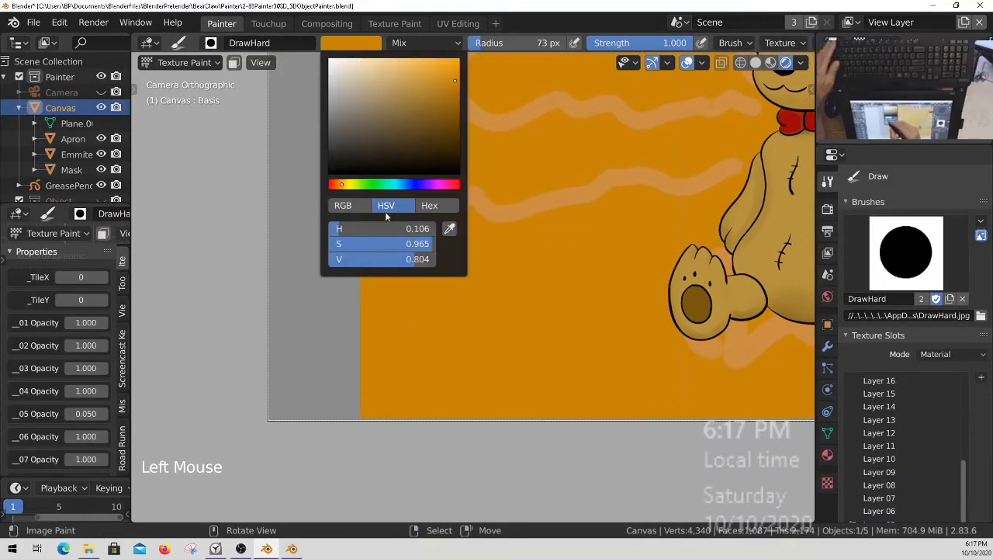
pyautogui.click(348, 186)
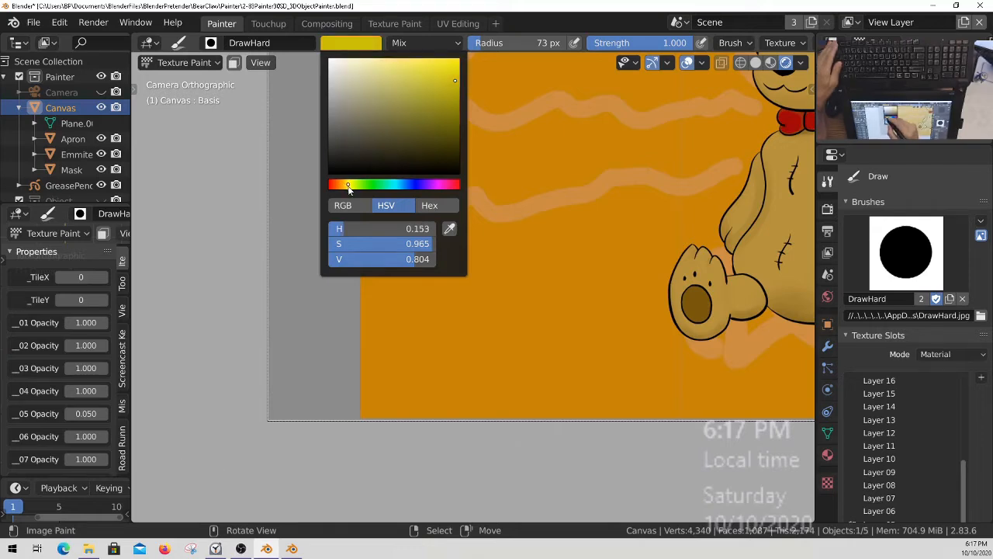
pyautogui.moveTo(348, 188); pyautogui.dragTo(350, 189)
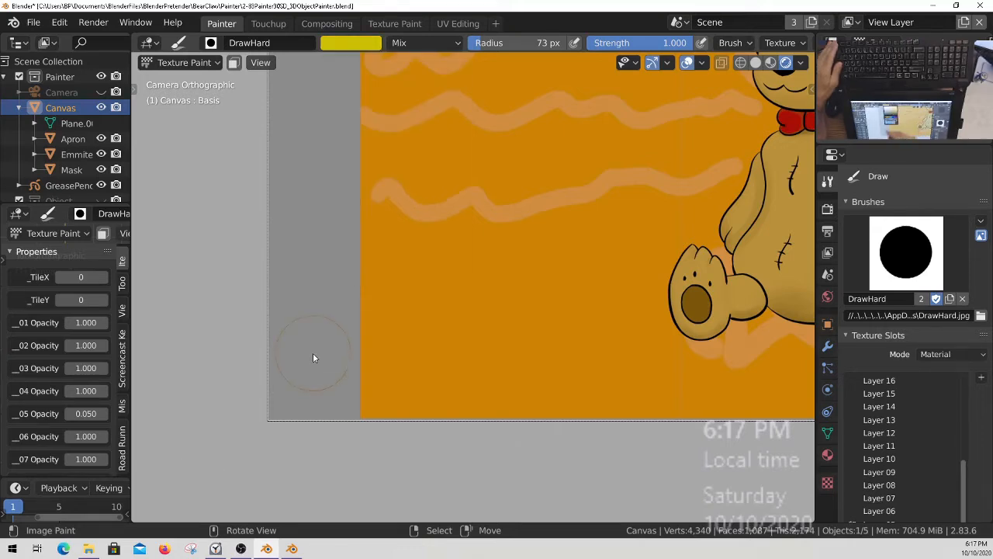
pyautogui.click(360, 42)
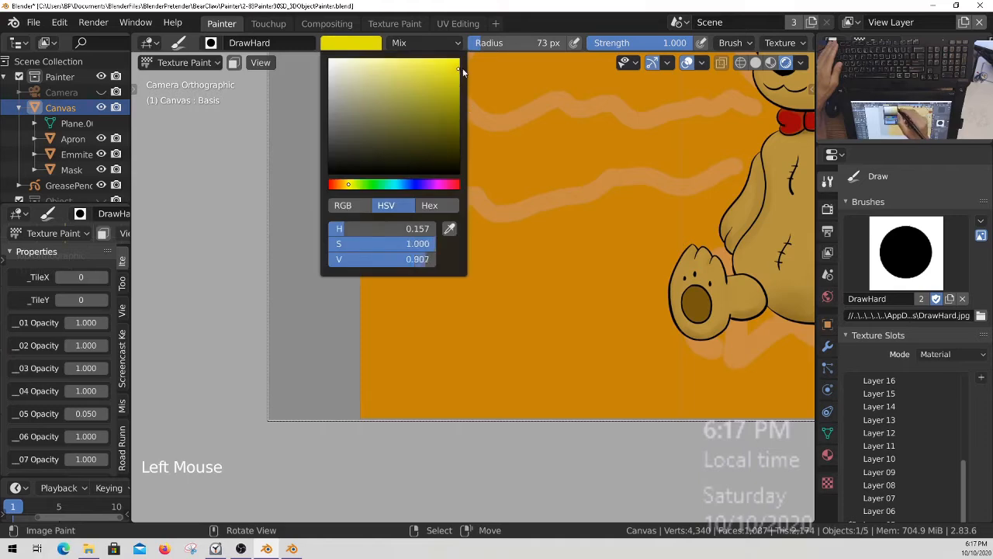
pyautogui.click(270, 422)
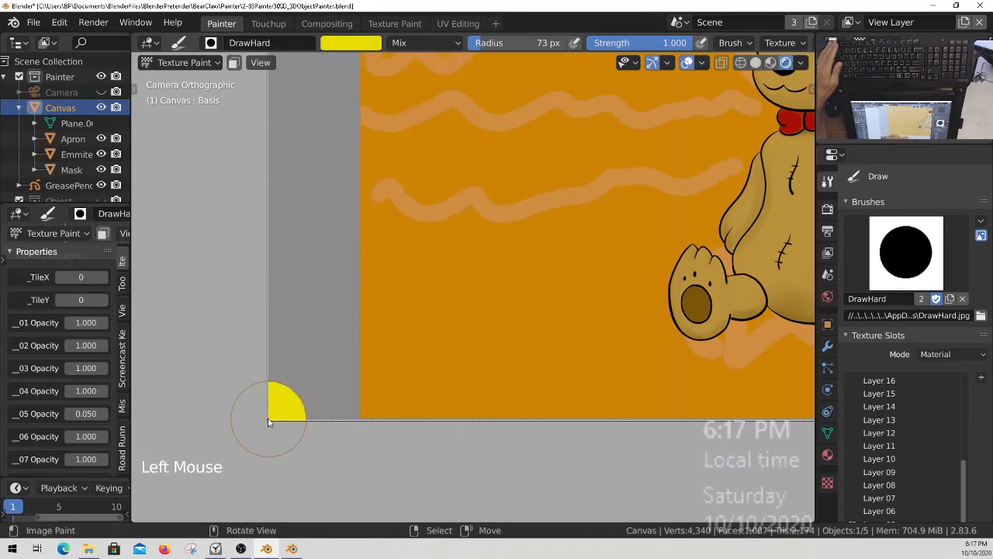
# Check the whole canvas and the texture layer list, and save the Blender file.
pyautogui.rightClick(288, 451)
pyautogui.keyDown('ctrl'); pyautogui.moveTo(367, 300); pyautogui.dragTo(453, 344, button='middle'); pyautogui.keyUp('ctrl')
pyautogui.keyDown('shift'); pyautogui.moveTo(453, 345); pyautogui.dragTo(371, 409, button='middle'); pyautogui.keyUp('shift')
pyautogui.keyDown('ctrl'); pyautogui.moveTo(446, 300); pyautogui.dragTo(477, 312, button='middle'); pyautogui.keyUp('ctrl')
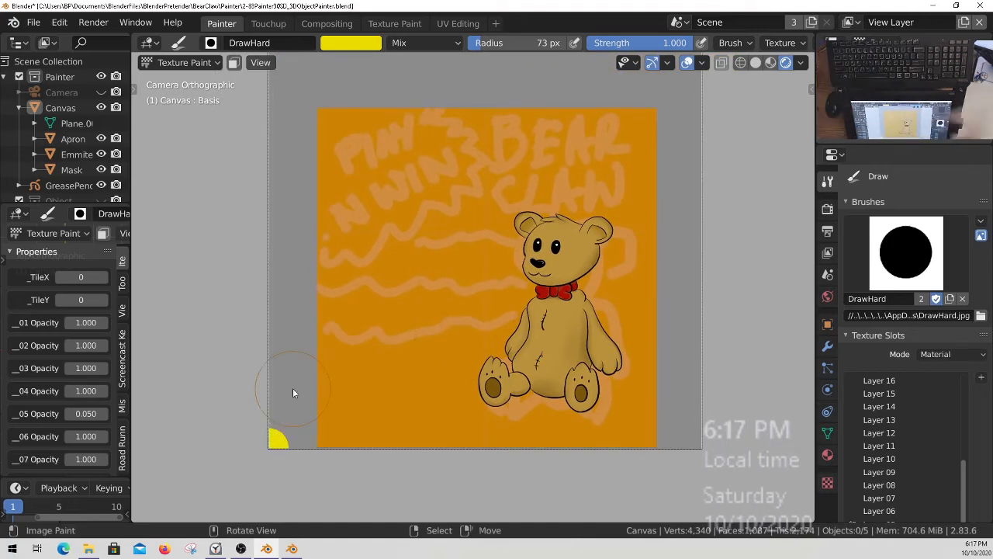
pyautogui.keyDown('ctrl'); pyautogui.moveTo(463, 280); pyautogui.dragTo(475, 320, button='middle'); pyautogui.keyUp('ctrl')
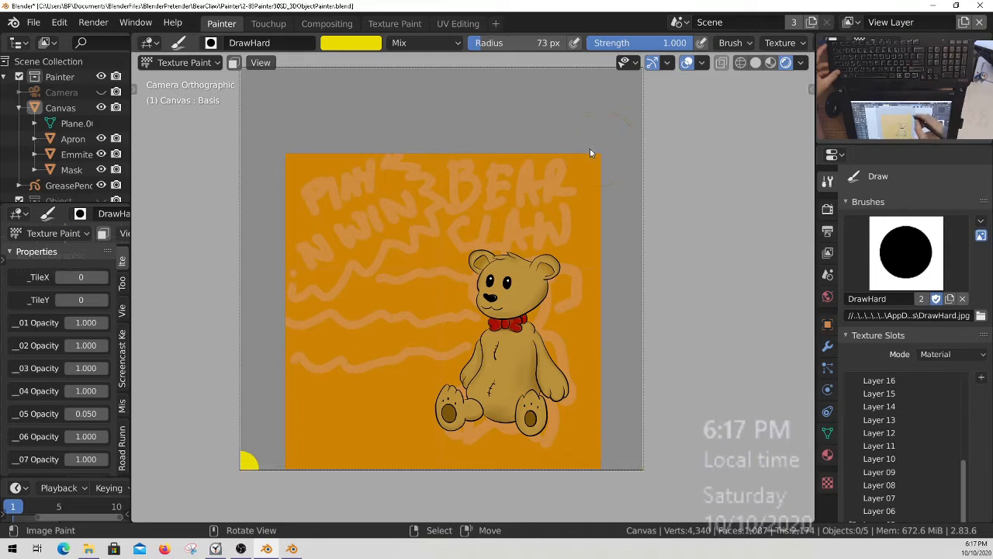
pyautogui.keyDown('shift'); pyautogui.moveTo(392, 181); pyautogui.dragTo(506, 194, button='middle'); pyautogui.keyUp('shift')
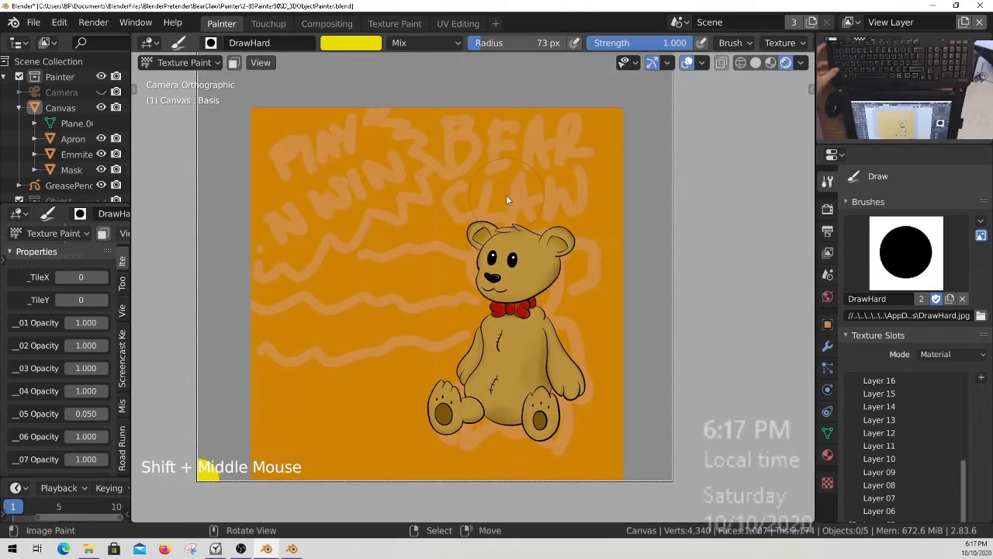
pyautogui.keyDown('ctrl'); pyautogui.moveTo(528, 273); pyautogui.dragTo(577, 280, button='middle'); pyautogui.keyUp('ctrl')
pyautogui.moveTo(921, 445); pyautogui.dragTo(921, 387, button='middle')
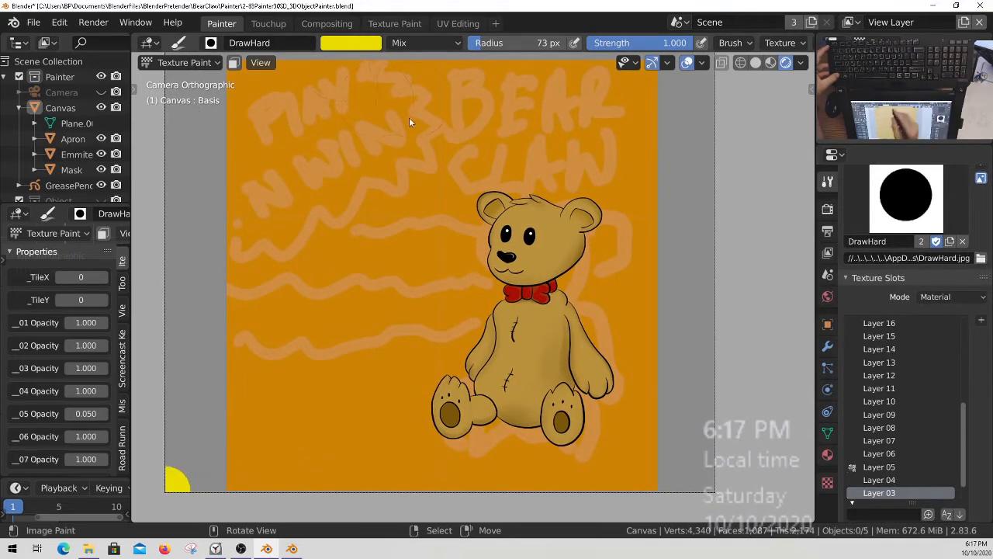
pyautogui.hotkey('ctrl', 's')
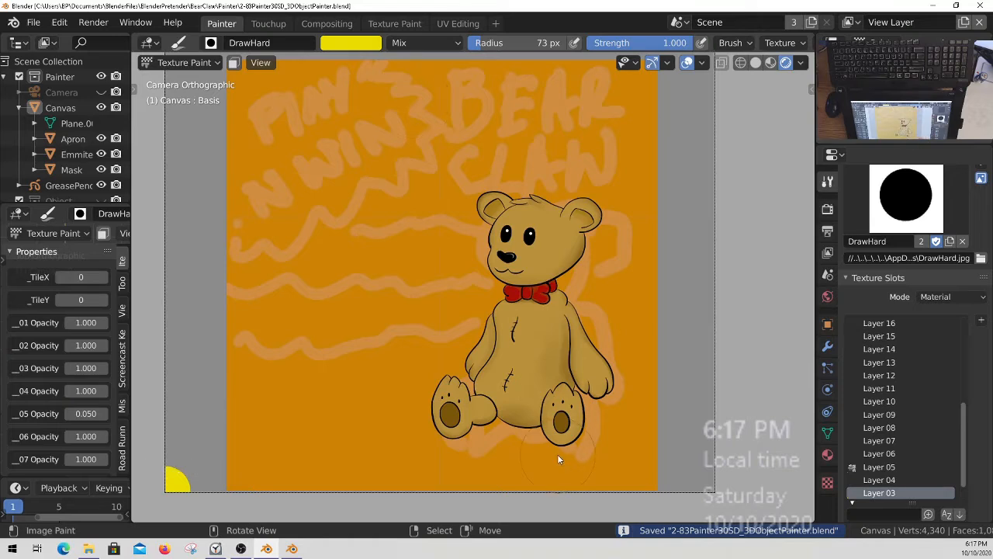
# Switch the Canvas from Texture Paint back to Object Mode.
pyautogui.keyDown('ctrl'); pyautogui.moveTo(494, 333); pyautogui.dragTo(504, 295, button='middle'); pyautogui.keyUp('ctrl')
pyautogui.hotkey('ctrl', 'Tab')
pyautogui.click(380, 293)
pyautogui.keyDown('ctrl'); pyautogui.moveTo(537, 240); pyautogui.dragTo(541, 200, button='middle'); pyautogui.keyUp('ctrl')
pyautogui.keyDown('shift'); pyautogui.moveTo(541, 200); pyautogui.dragTo(541, 219, button='middle'); pyautogui.keyUp('shift')
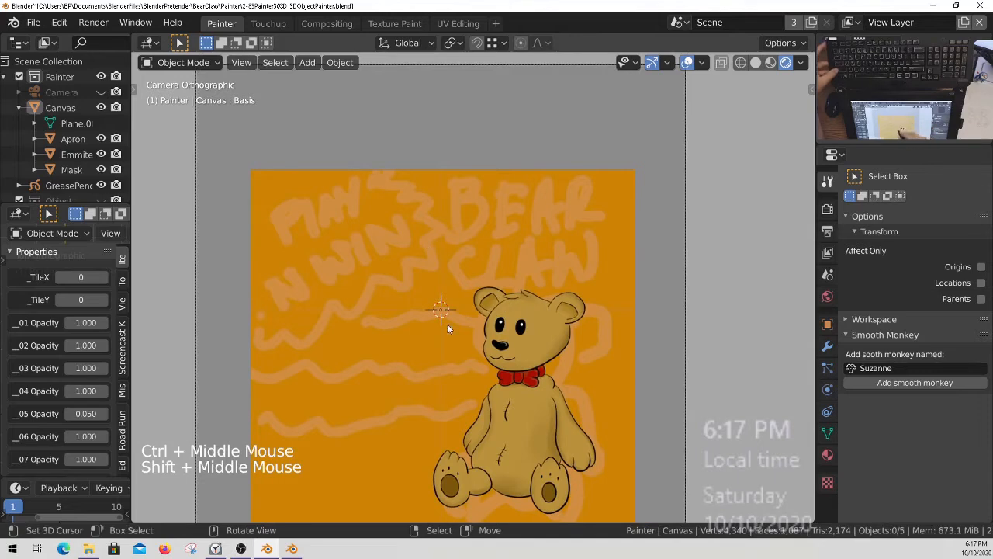
# Reset the 3D cursor to the world origin and switch to the top orthographic view.
pyautogui.hotkey('shift', 'c')
pyautogui.press('KP_0')
pyautogui.moveTo(486, 326); pyautogui.dragTo(492, 231, button='middle')
pyautogui.press('KP_7')
pyautogui.press('KP_5')
pyautogui.keyDown('shift'); pyautogui.moveTo(492, 230); pyautogui.dragTo(531, 269, button='middle'); pyautogui.keyUp('shift')
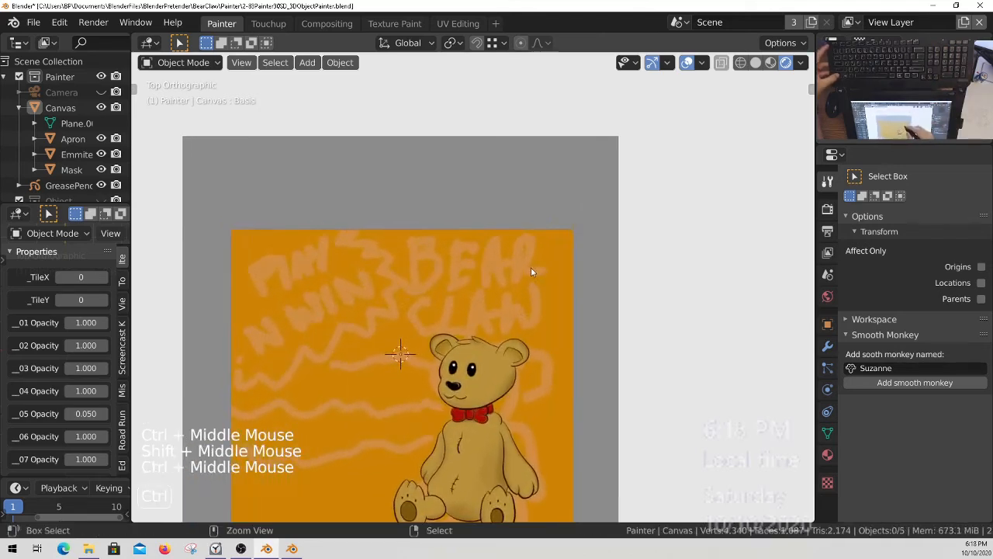
# Add a text object at the world origin over the canvas.
pyautogui.keyDown('shift'); pyautogui.moveTo(472, 275); pyautogui.dragTo(505, 261, button='middle'); pyautogui.keyUp('shift')
pyautogui.keyDown('shift'); pyautogui.moveTo(567, 315); pyautogui.dragTo(533, 293, button='middle'); pyautogui.keyUp('shift')
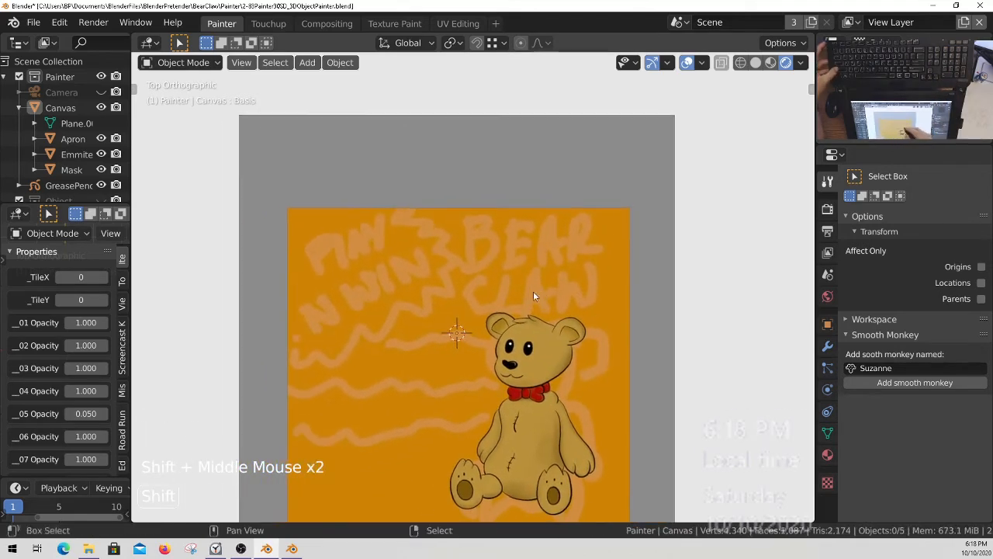
pyautogui.keyDown('ctrl'); pyautogui.moveTo(501, 260); pyautogui.dragTo(493, 278, button='middle'); pyautogui.keyUp('ctrl')
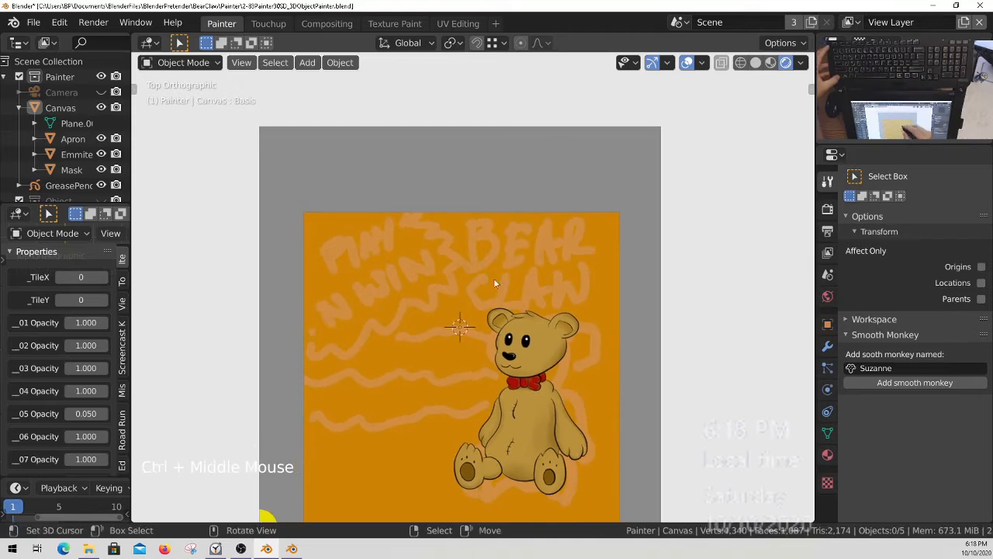
pyautogui.hotkey('shift', 'a')
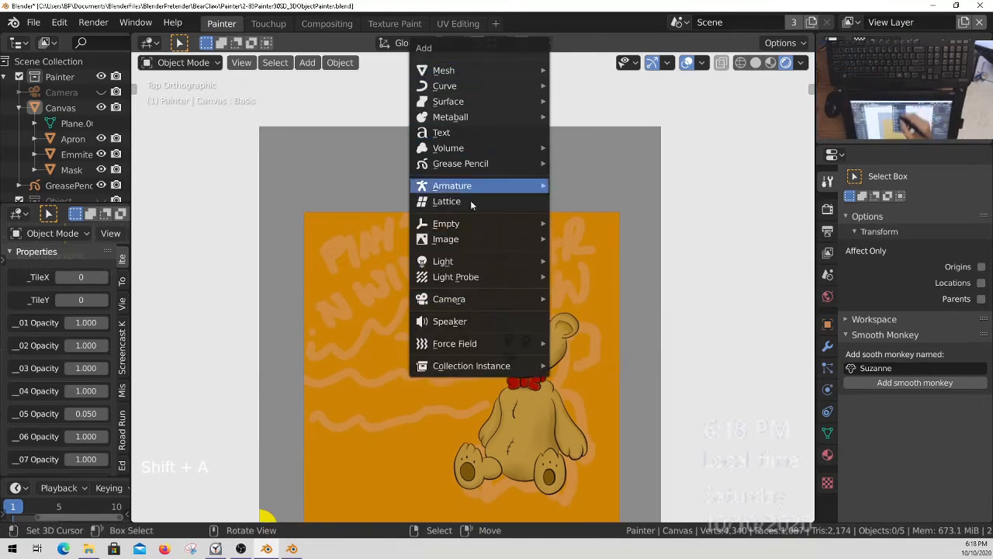
pyautogui.click(484, 133)
pyautogui.keyDown('ctrl'); pyautogui.moveTo(606, 181); pyautogui.dragTo(392, 359, button='middle'); pyautogui.keyUp('ctrl')
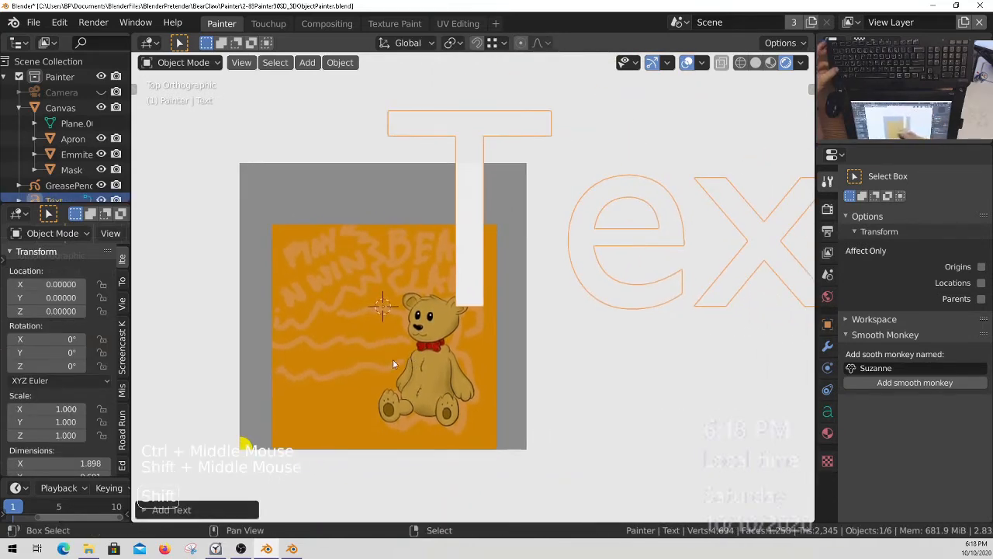
# Set the text's horizontal and vertical paragraph alignment to Center.
pyautogui.click(827, 412)
pyautogui.scroll(-2, 916, 311)
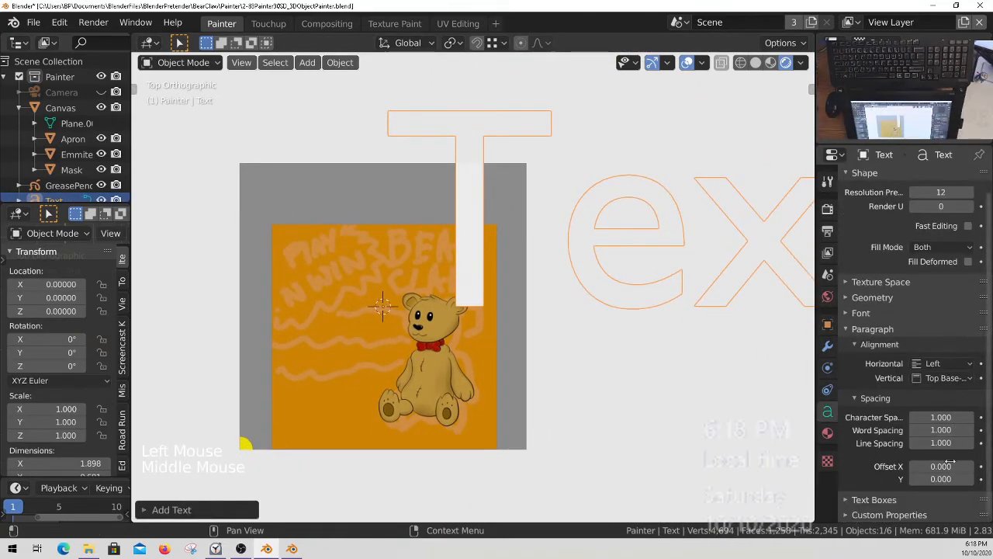
pyautogui.click(945, 365)
pyautogui.click(920, 392)
pyautogui.click(943, 378)
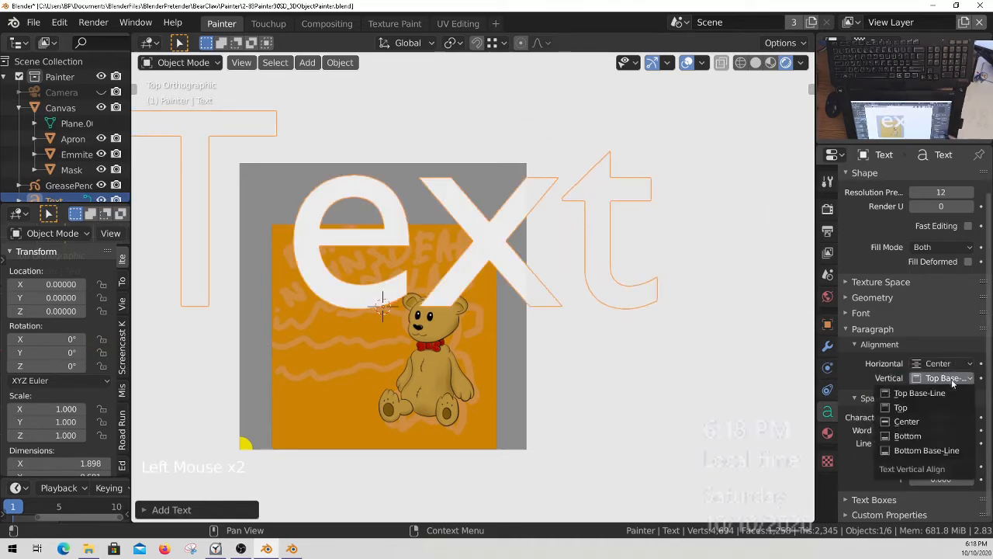
pyautogui.click(920, 422)
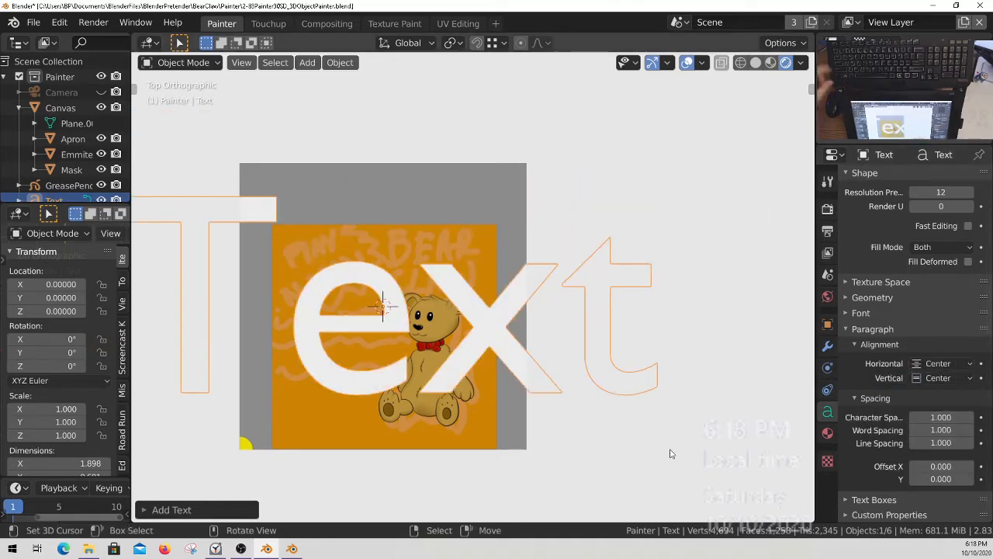
# Scale the text to about 0.235 and move it along Y to the upper edge of the orange panel.
pyautogui.press('s')
pyautogui.click(419, 317)
pyautogui.keyDown('ctrl'); pyautogui.moveTo(418, 317); pyautogui.dragTo(473, 362, button='middle'); pyautogui.keyUp('ctrl')
pyautogui.press('g')
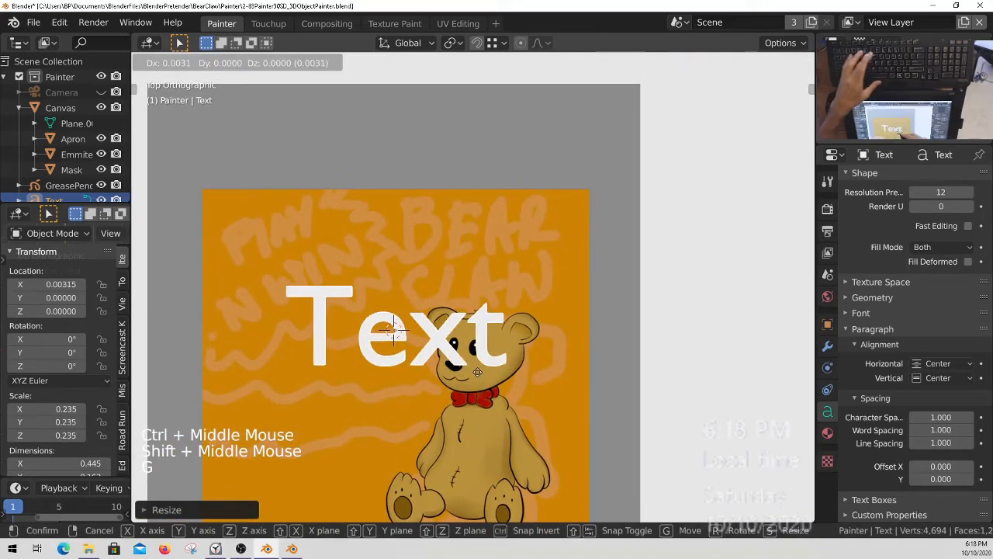
pyautogui.press('y')
pyautogui.click(507, 281)
# Replace the text object's default content with "BEAR CLAW".
pyautogui.press('Tab')
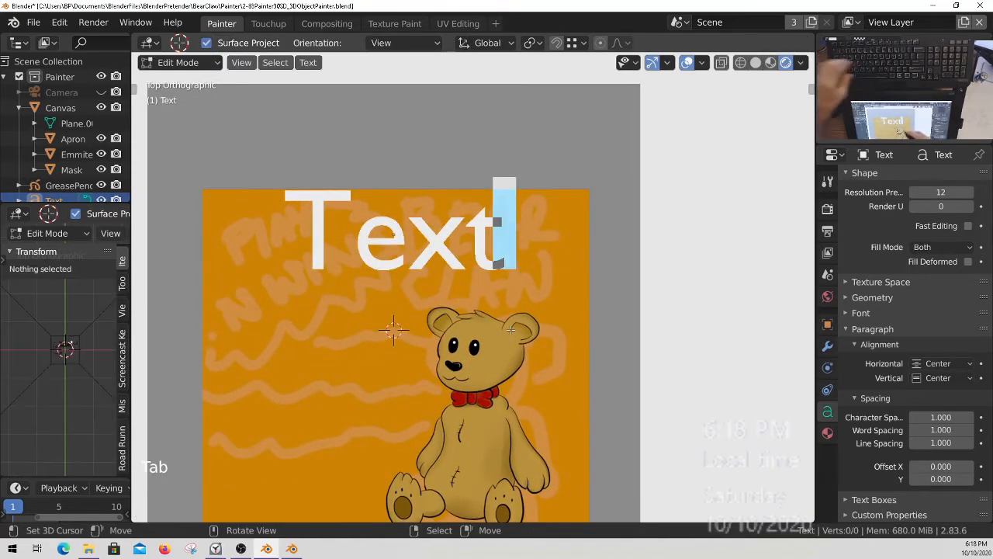
pyautogui.press('BackSpace')
pyautogui.press('BackSpace')
pyautogui.press('BackSpace')
pyautogui.press('BackSpace')
pyautogui.press('BackSpace')
pyautogui.press('BackSpace')
pyautogui.press('BackSpace')
pyautogui.press('BackSpace')
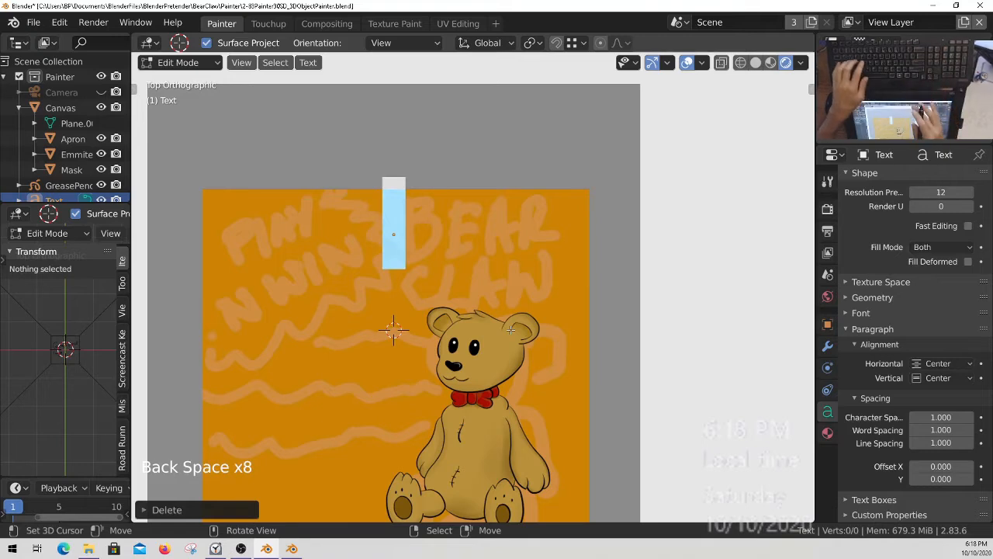
pyautogui.write('BAR')
pyautogui.press('BackSpace')
pyautogui.press('BackSpace')
pyautogui.press('BackSpace')
pyautogui.press('BackSpace')
pyautogui.press('BackSpace')
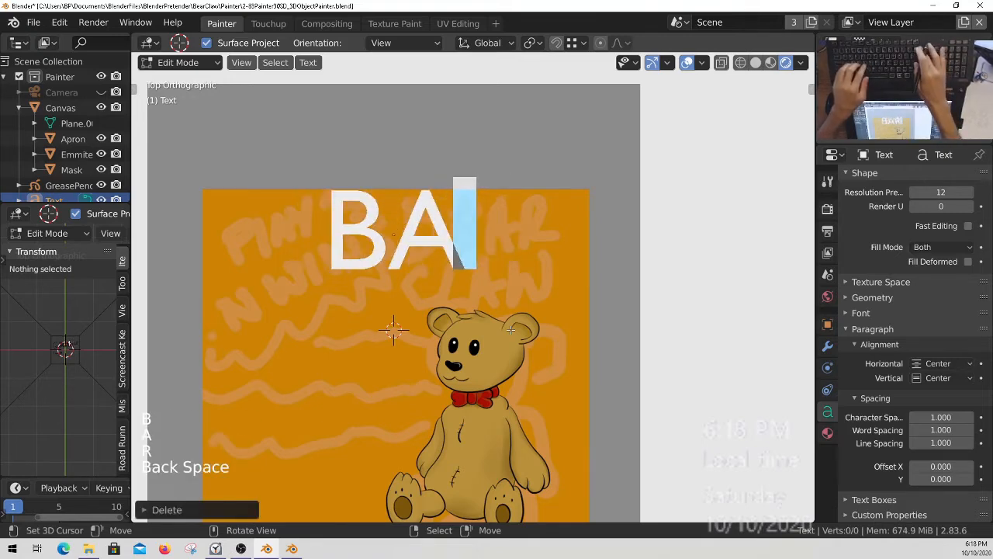
pyautogui.write('BEAR')
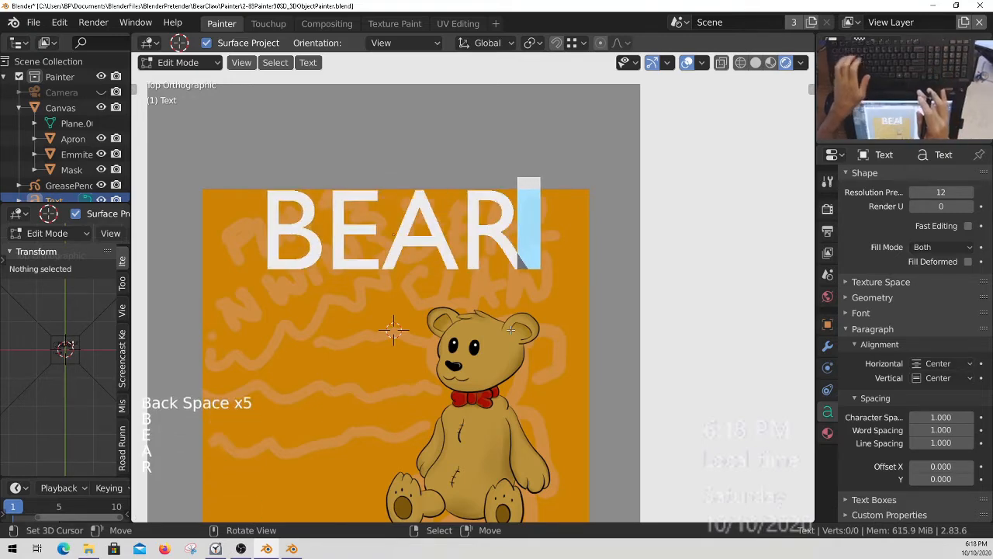
pyautogui.write(' CLAW')
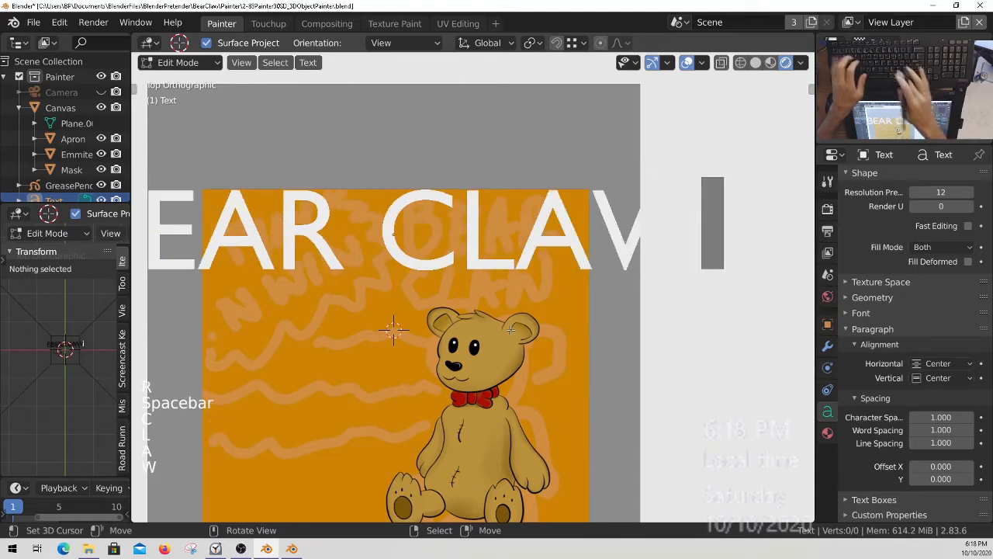
# Leave text editing and scale the BEAR CLAW text to about 0.127 so it fits within the orange panel's width.
pyautogui.press('Tab')
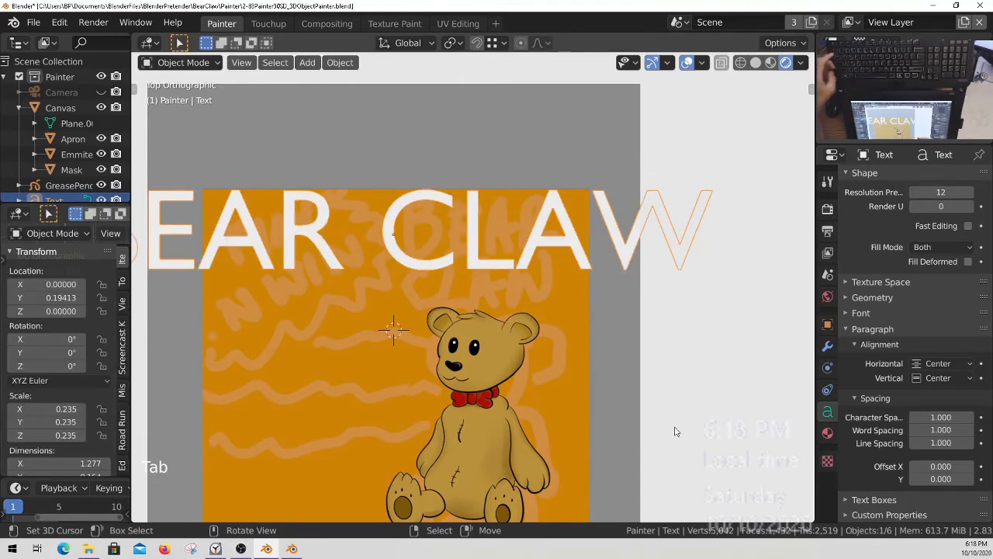
pyautogui.press('s')
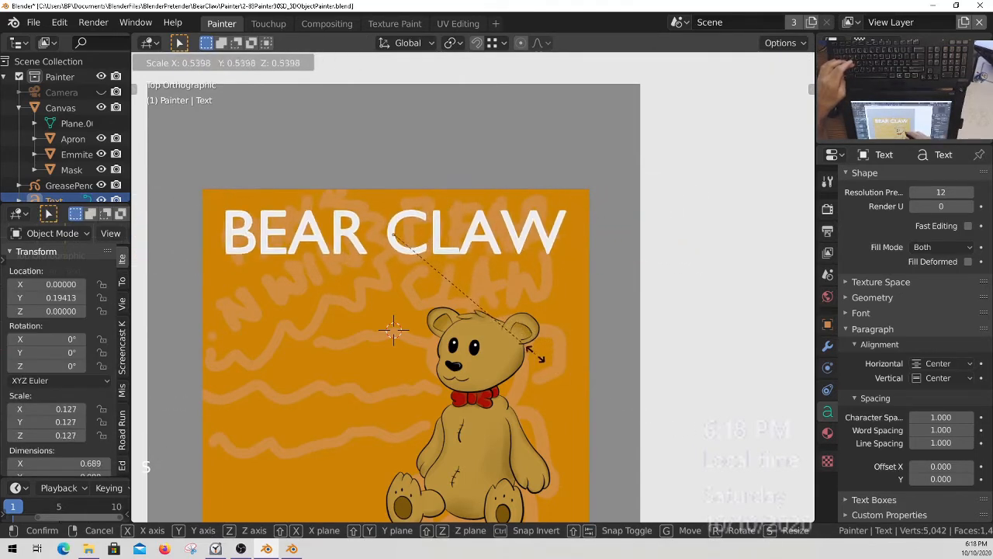
pyautogui.click(533, 351)
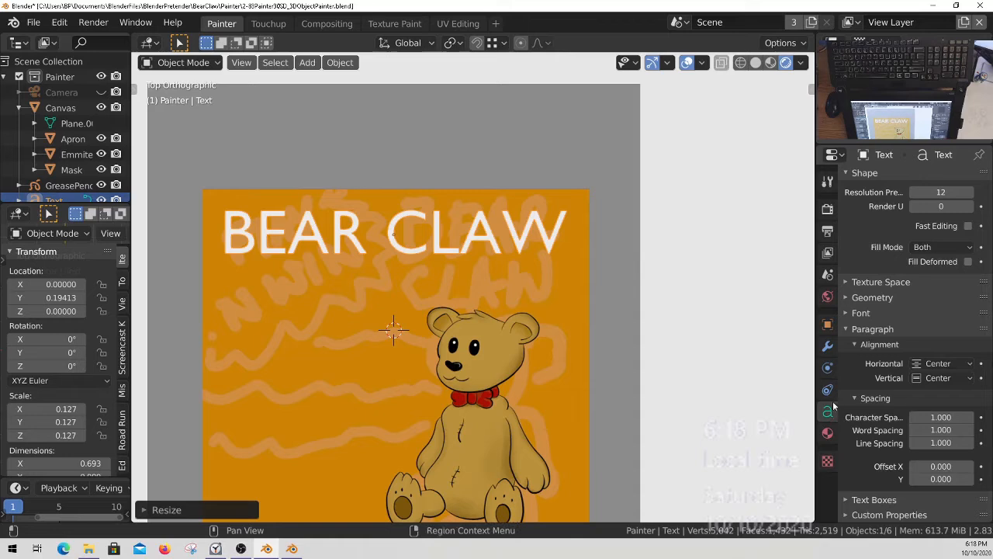
# Load GILLUBCD.TTF from the Windows Fonts folder as the text's Regular font.
pyautogui.moveTo(929, 416); pyautogui.dragTo(915, 453, button='middle')
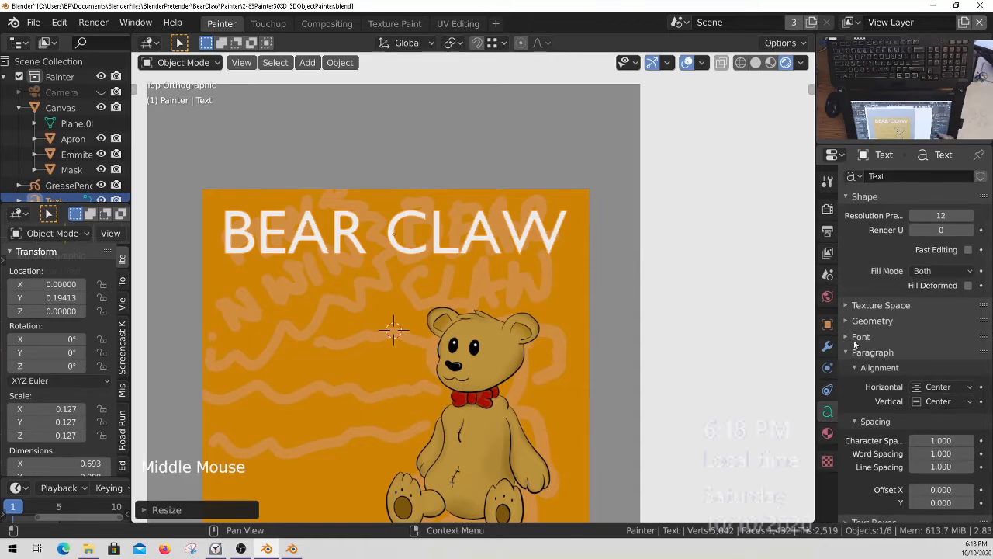
pyautogui.click(857, 338)
pyautogui.click(967, 355)
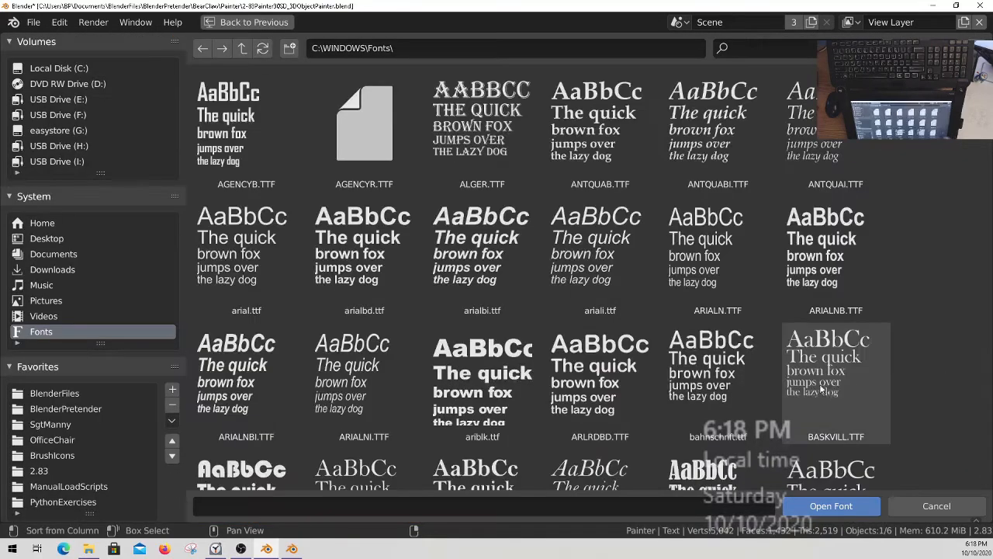
pyautogui.scroll(-1, 609, 271)
pyautogui.scroll(-1, 608, 271)
pyautogui.click(482, 295)
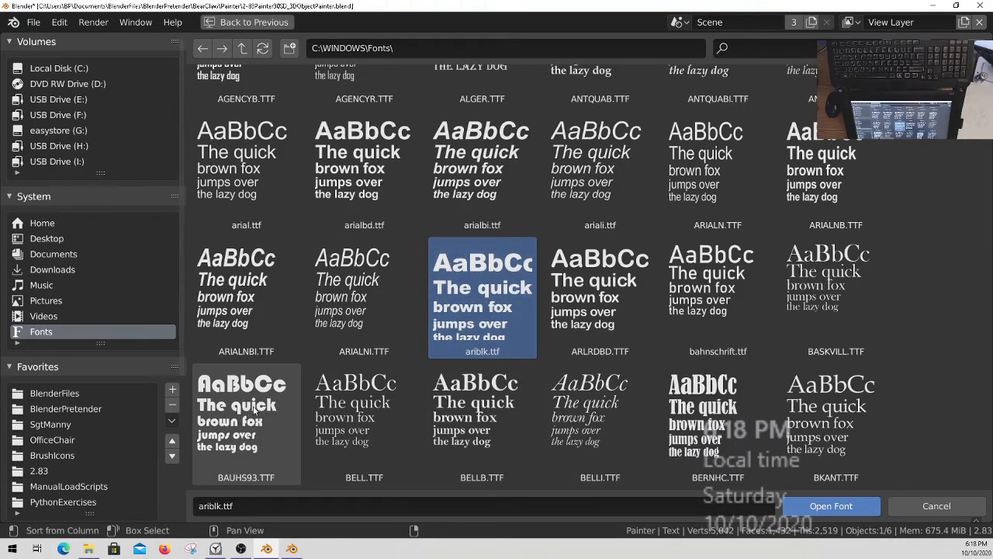
pyautogui.scroll(-4, 829, 423)
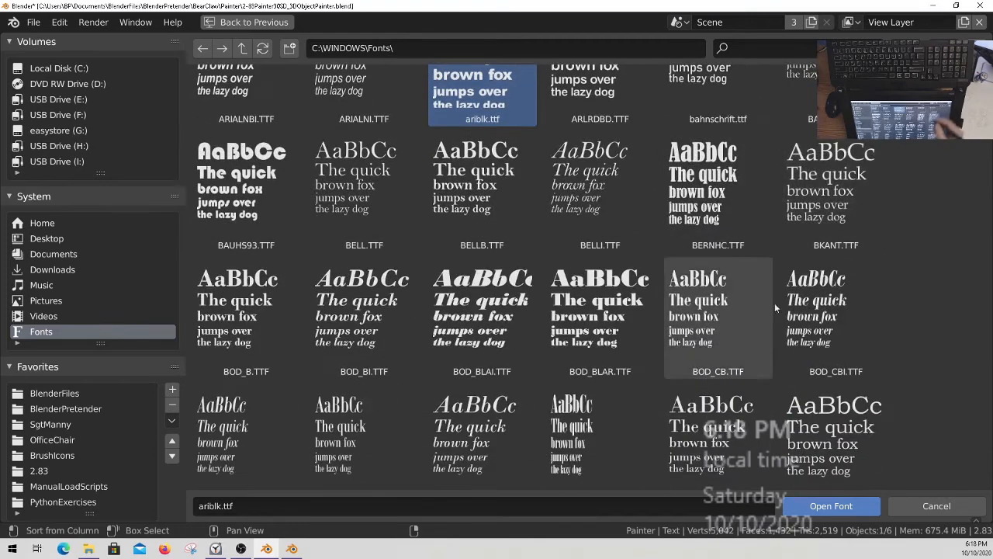
pyautogui.scroll(-10, 828, 425)
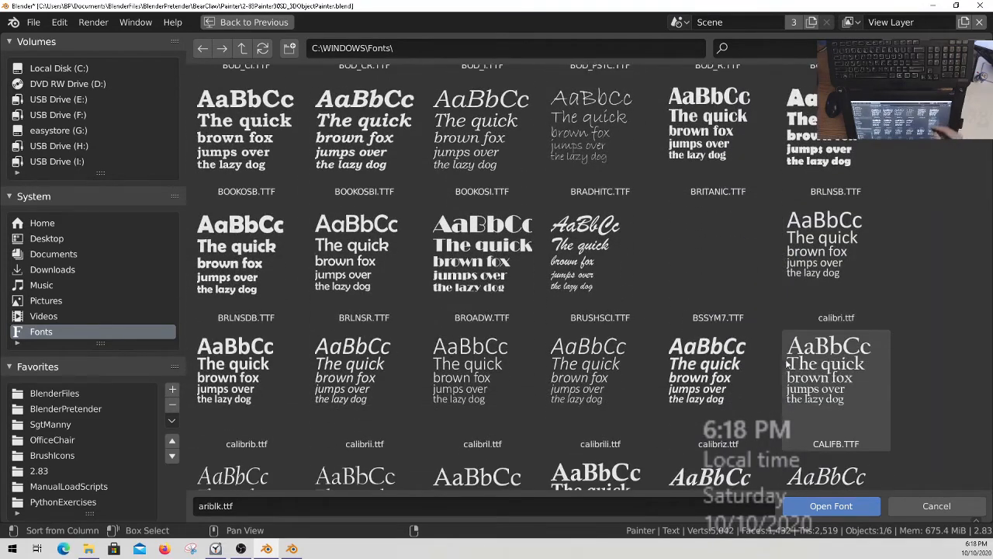
pyautogui.scroll(-2, 806, 388)
pyautogui.scroll(-20, 793, 241)
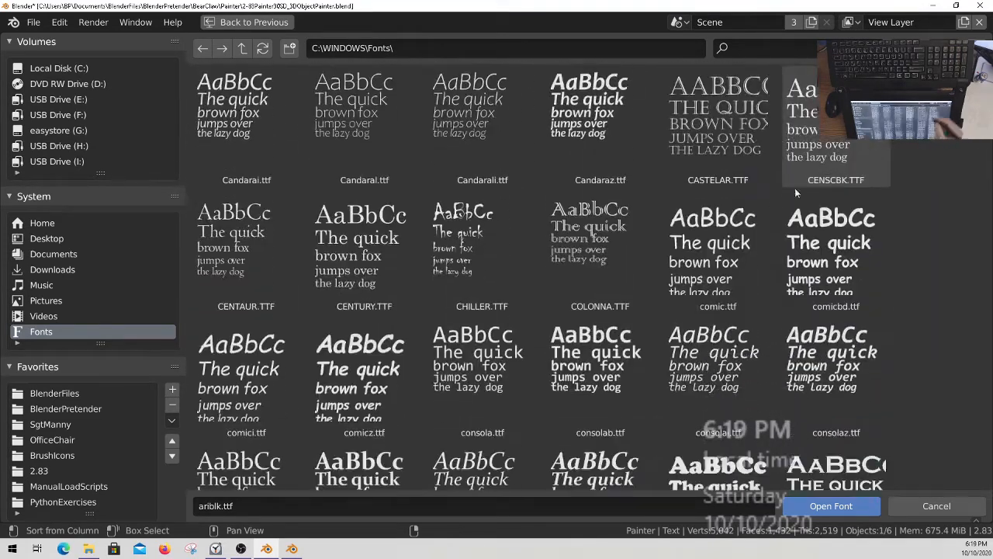
pyautogui.scroll(-10, 854, 241)
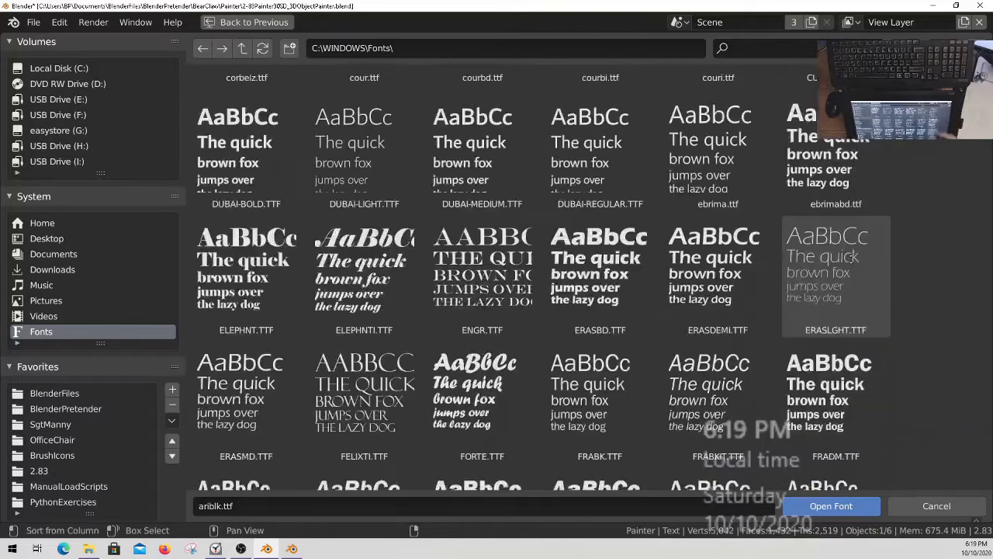
pyautogui.scroll(3, 796, 303)
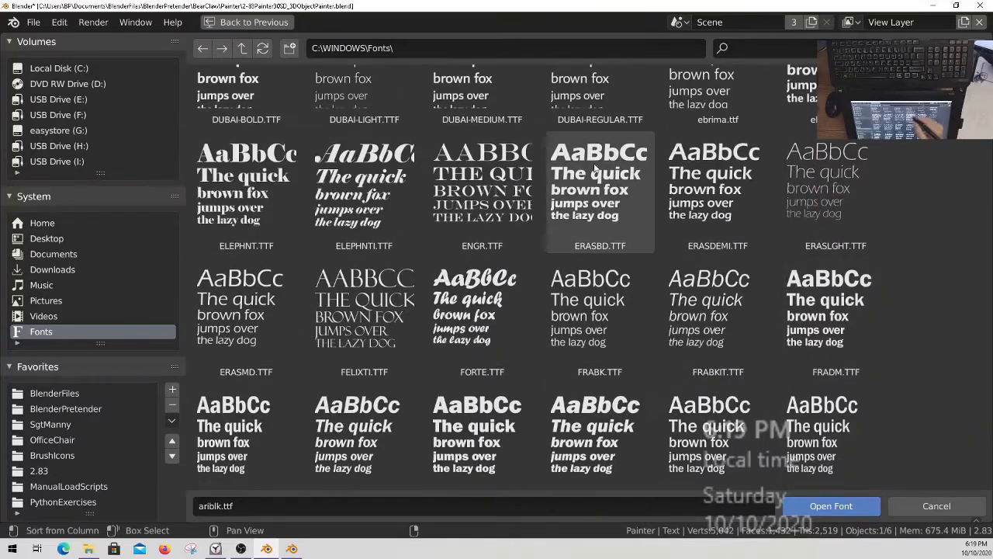
pyautogui.scroll(-4, 796, 300)
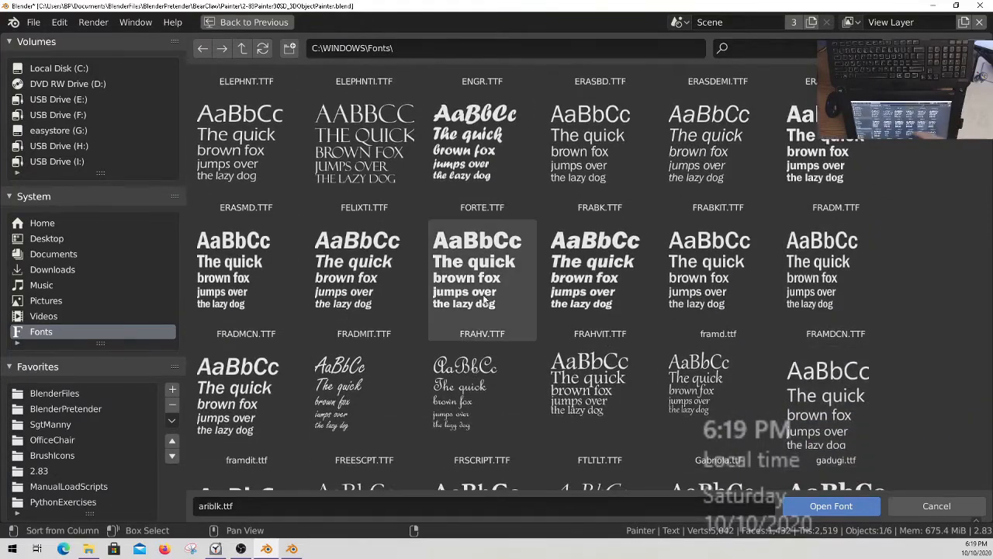
pyautogui.scroll(-11, 718, 365)
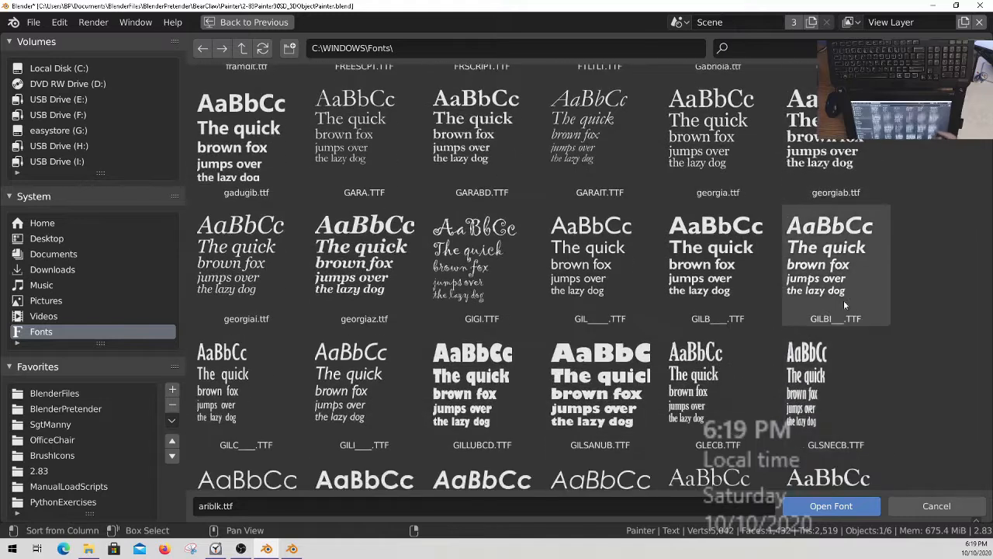
pyautogui.scroll(-1, 835, 392)
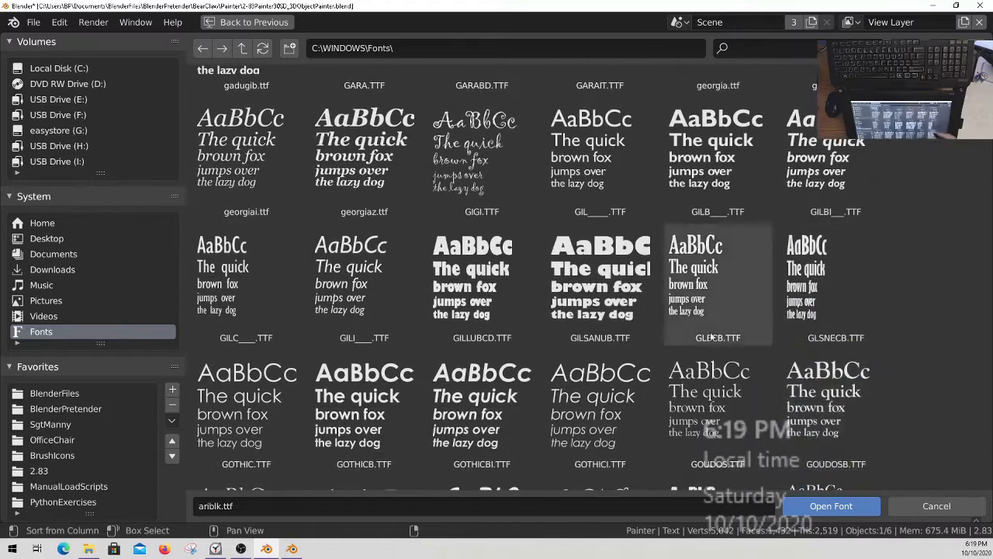
pyautogui.click(595, 274)
pyautogui.scroll(-3, 592, 256)
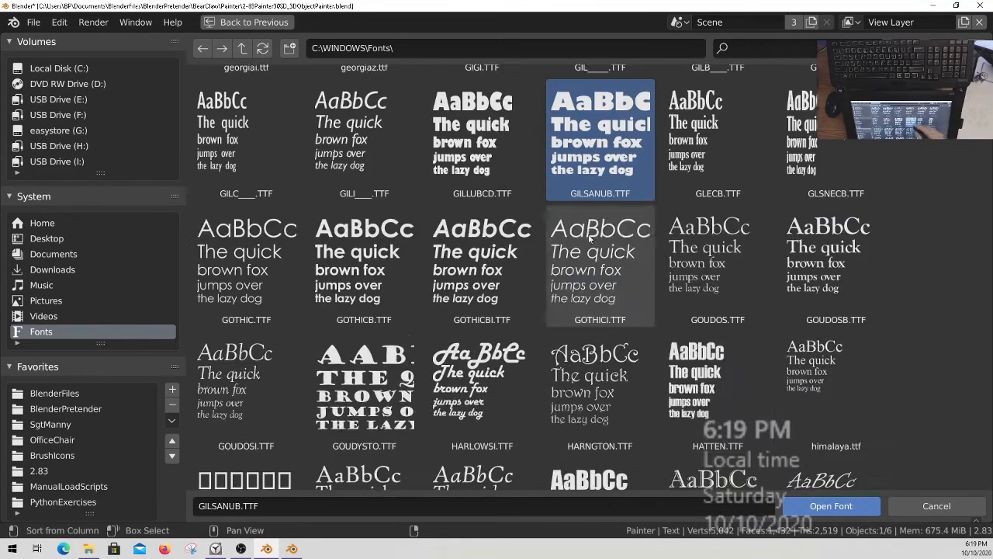
pyautogui.click(485, 151)
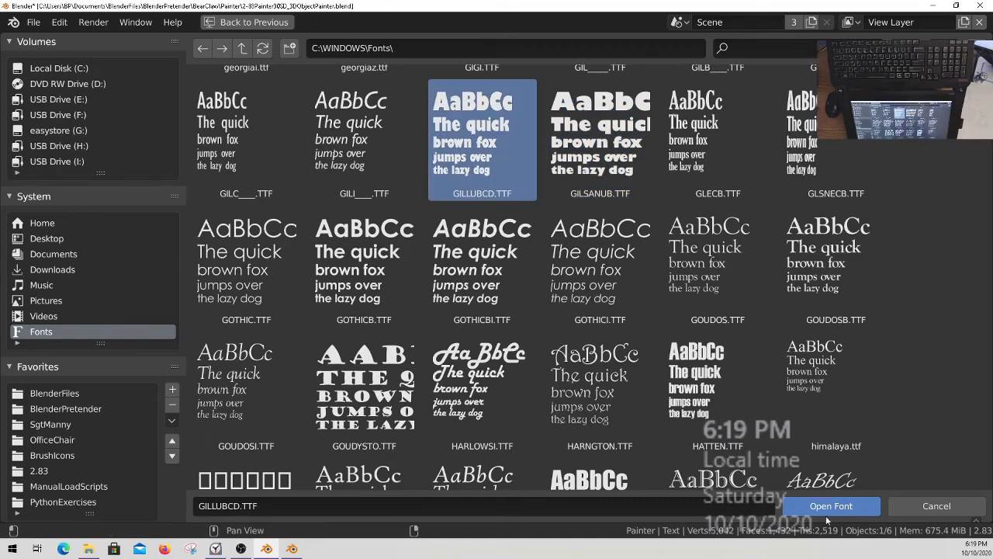
pyautogui.doubleClick(514, 177)
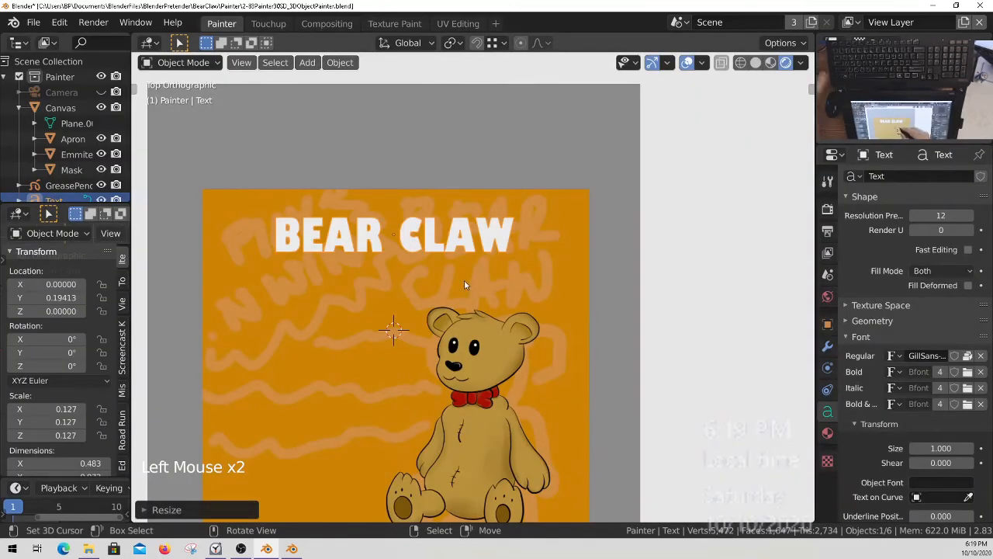
pyautogui.keyDown('ctrl'); pyautogui.moveTo(461, 256); pyautogui.dragTo(475, 297, button='middle'); pyautogui.keyUp('ctrl')
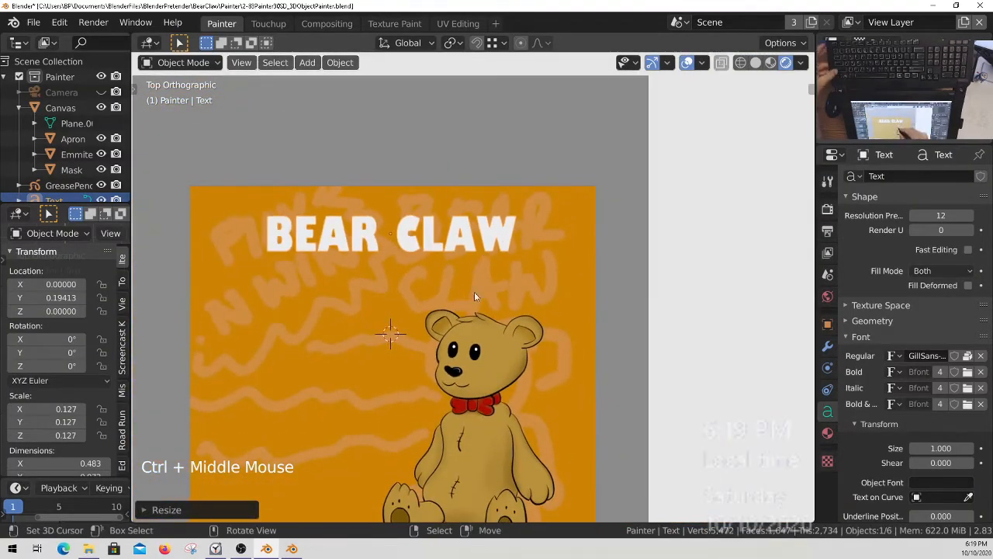
pyautogui.press('s')
pyautogui.press('Escape')
pyautogui.press('Escape')
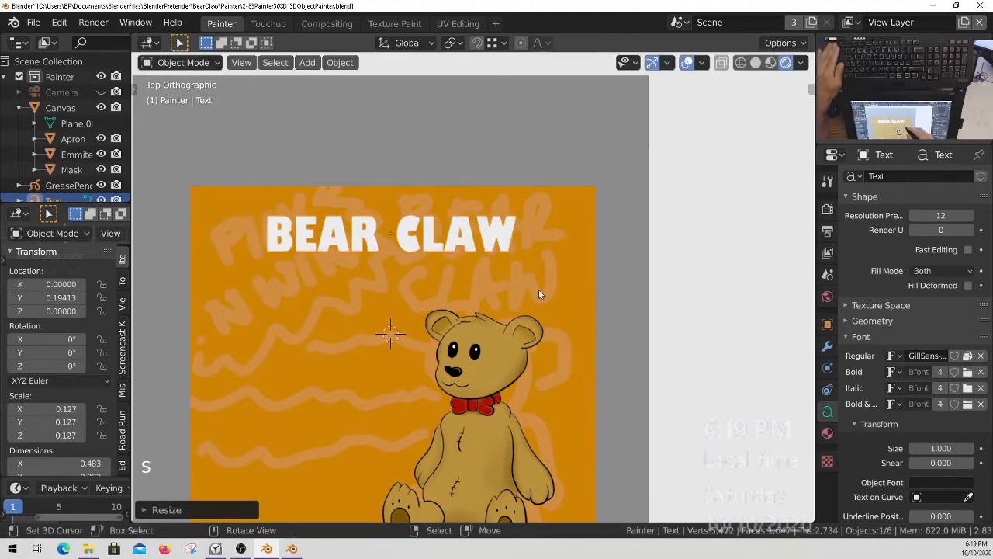
# Try to unpack the text's Regular font with the file from the current directory and check the fonts available in the file.
pyautogui.click(968, 356)
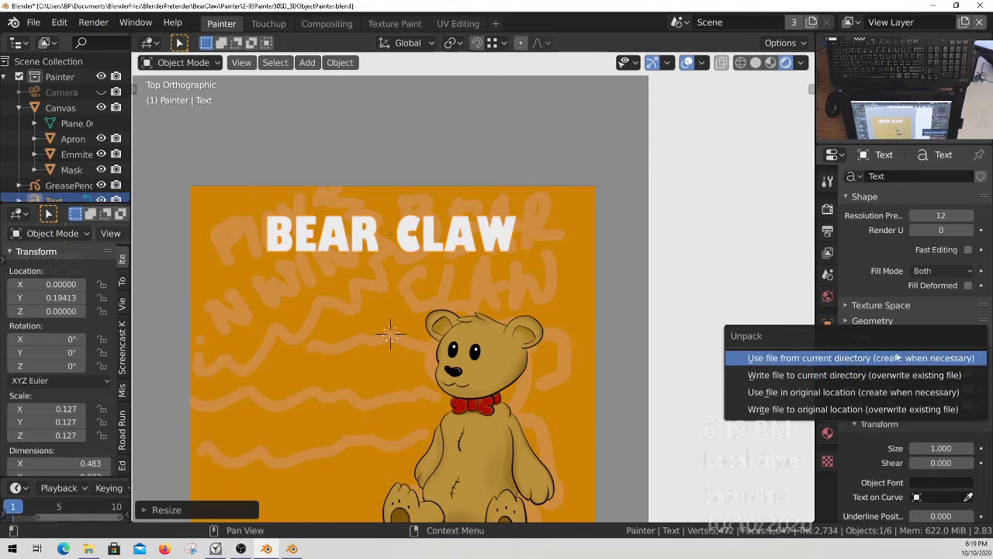
pyautogui.click(867, 359)
pyautogui.click(894, 355)
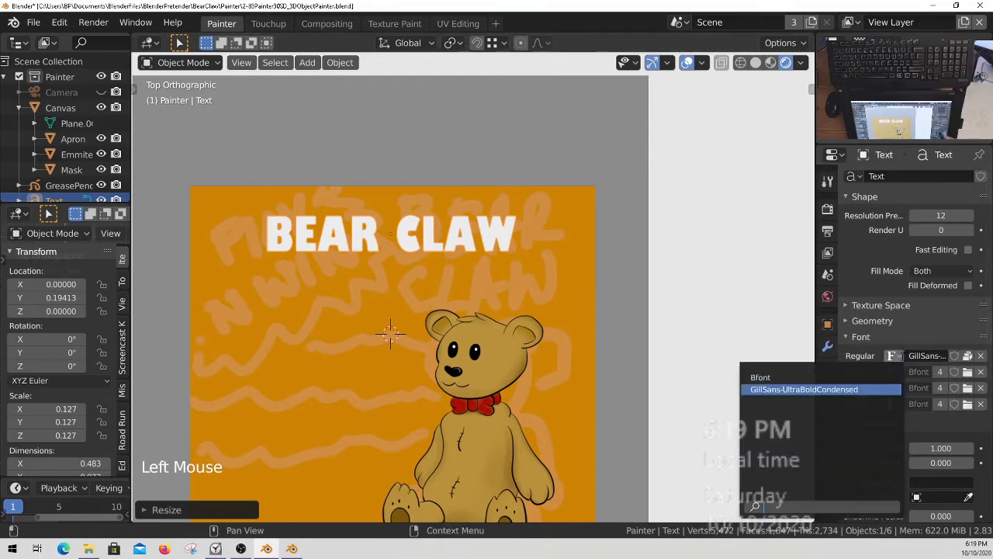
pyautogui.click(895, 358)
pyautogui.click(896, 357)
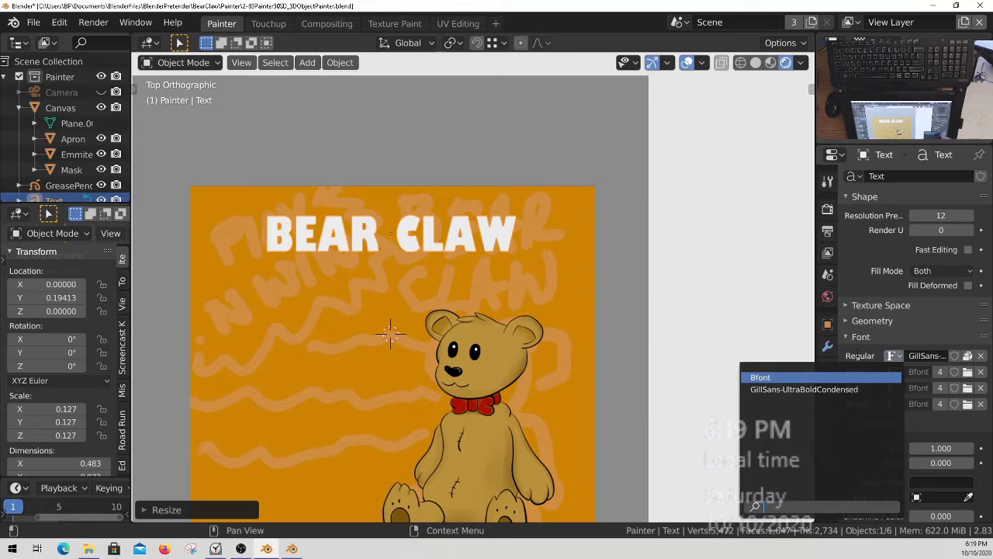
pyautogui.click(857, 357)
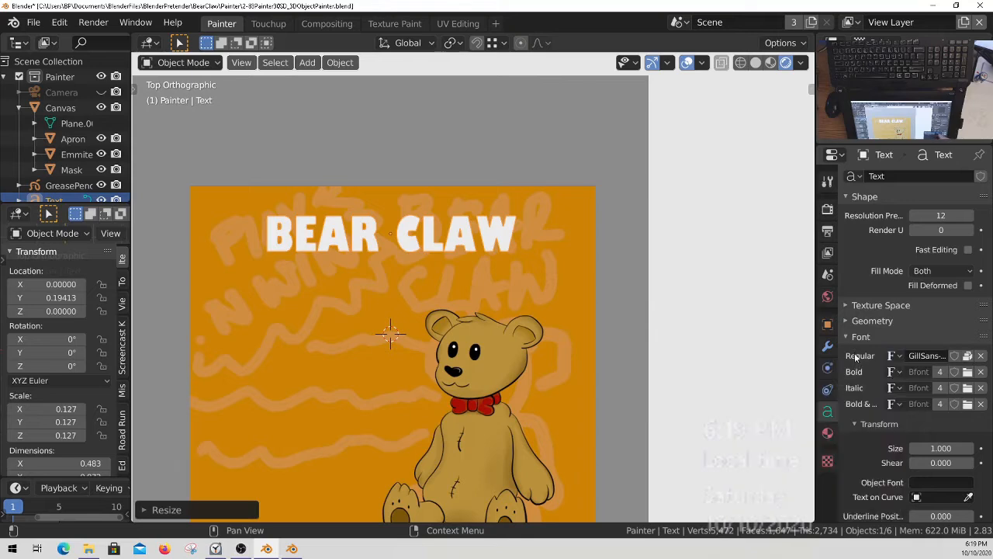
# Load GILSANUB.TTF from the Windows Fonts folder as the text's Regular font.
pyautogui.click(967, 355)
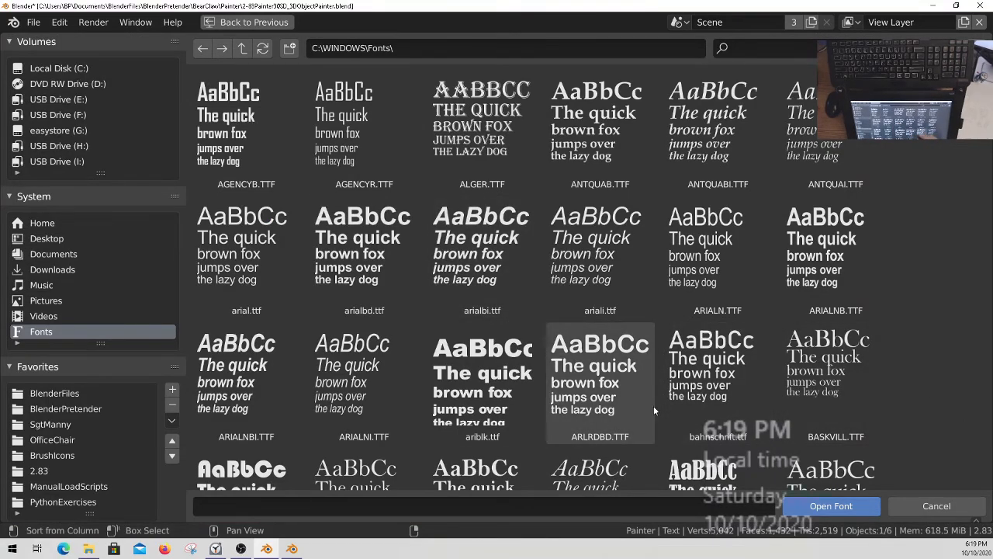
pyautogui.scroll(-15, 655, 411)
pyautogui.scroll(-10, 675, 225)
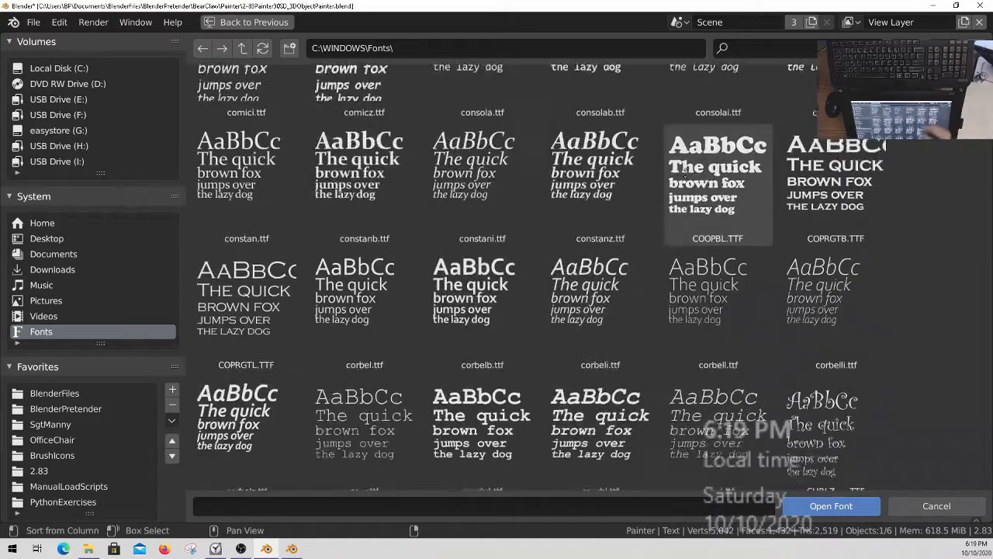
pyautogui.scroll(-5, 684, 170)
pyautogui.scroll(-8, 675, 284)
pyautogui.scroll(-4, 676, 371)
pyautogui.click(600, 264)
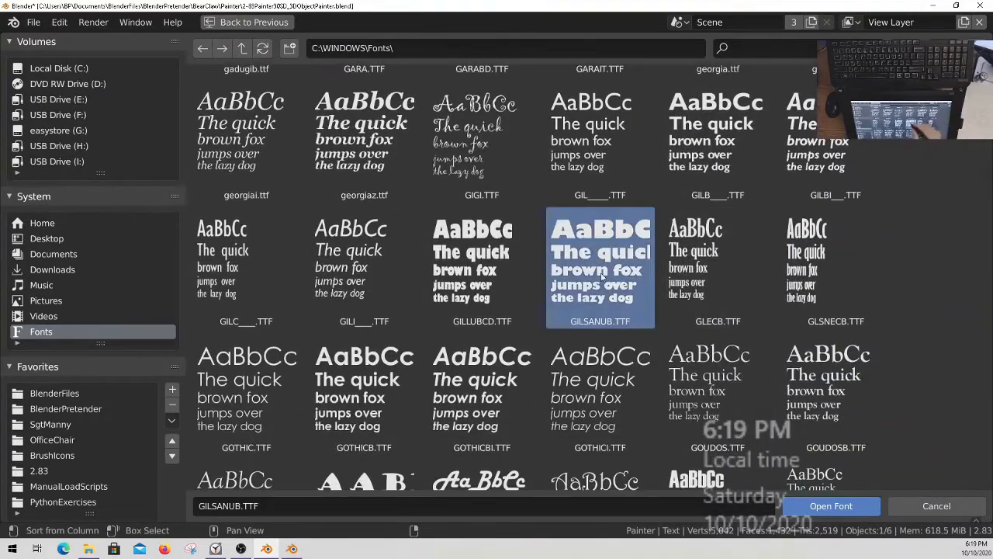
pyautogui.click(814, 507)
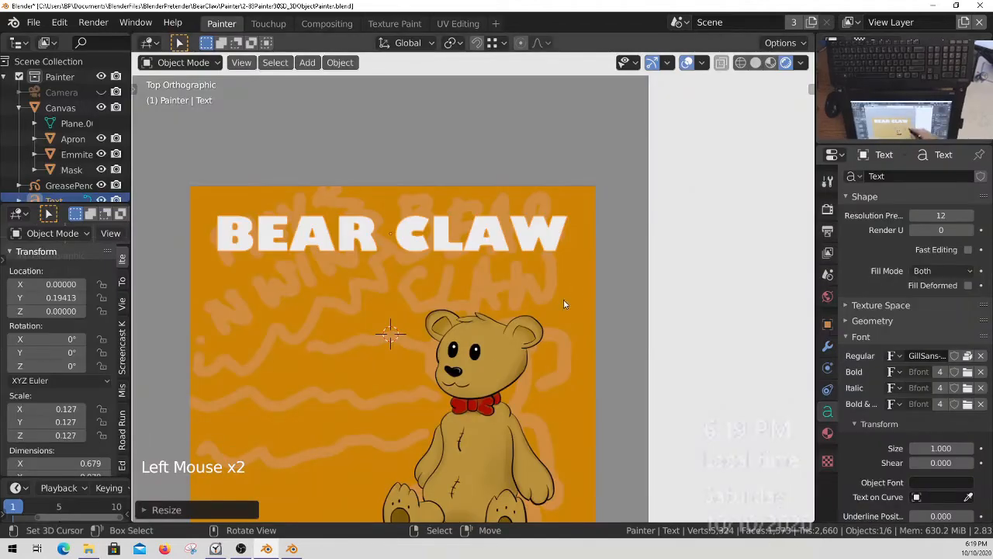
# Move the BEAR CLAW text up along the Y axis to about 0.207, nearer the orange panel's upper edge.
pyautogui.press('g')
pyautogui.press('y')
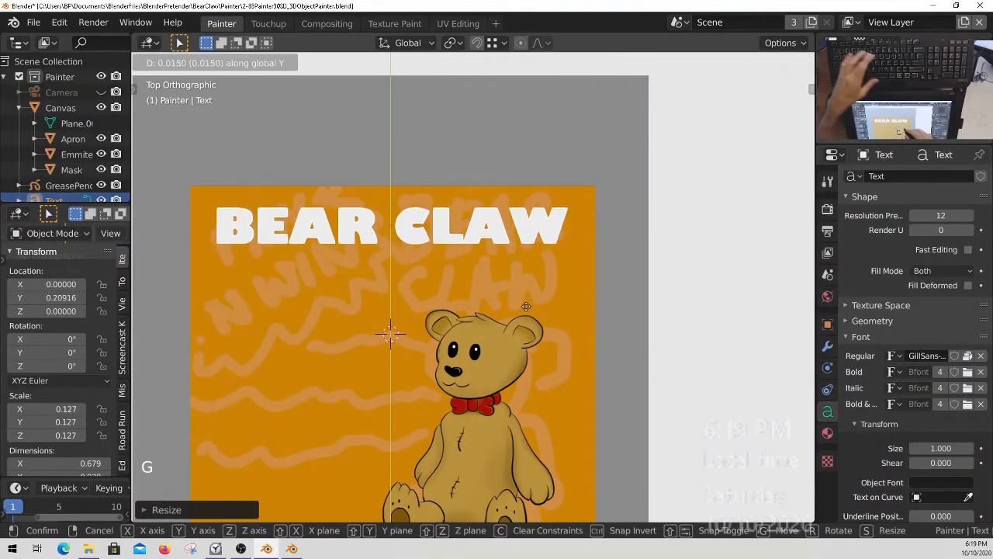
pyautogui.click(527, 308)
pyautogui.moveTo(506, 294)
pyautogui.keyDown('ctrl'); pyautogui.mouseDown(button='middle')
pyautogui.moveTo(488, 278)
pyautogui.moveTo(500, 283)
pyautogui.mouseUp(button='middle'); pyautogui.keyUp('ctrl')
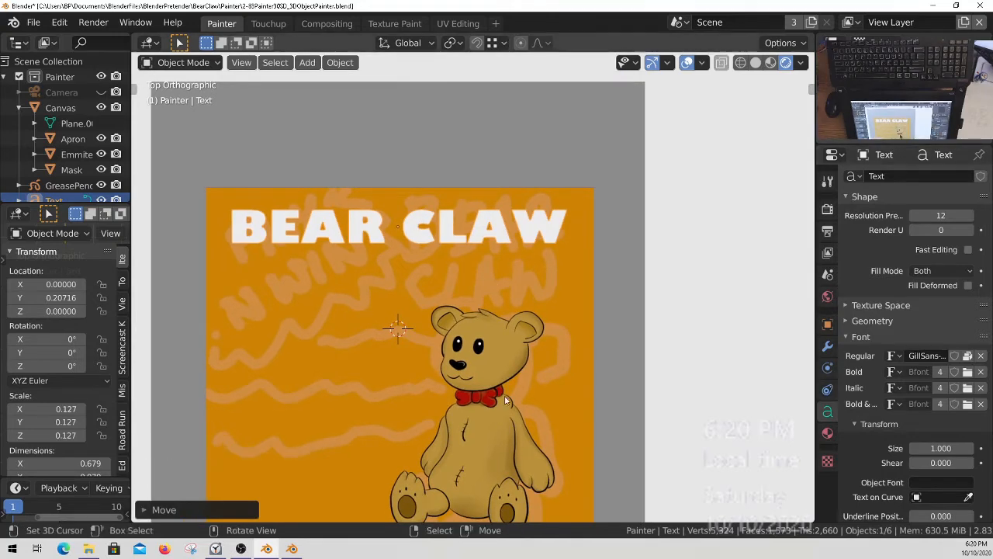
# Give the text a new material with an Emission surface and set its color to dark red.
pyautogui.click(828, 435)
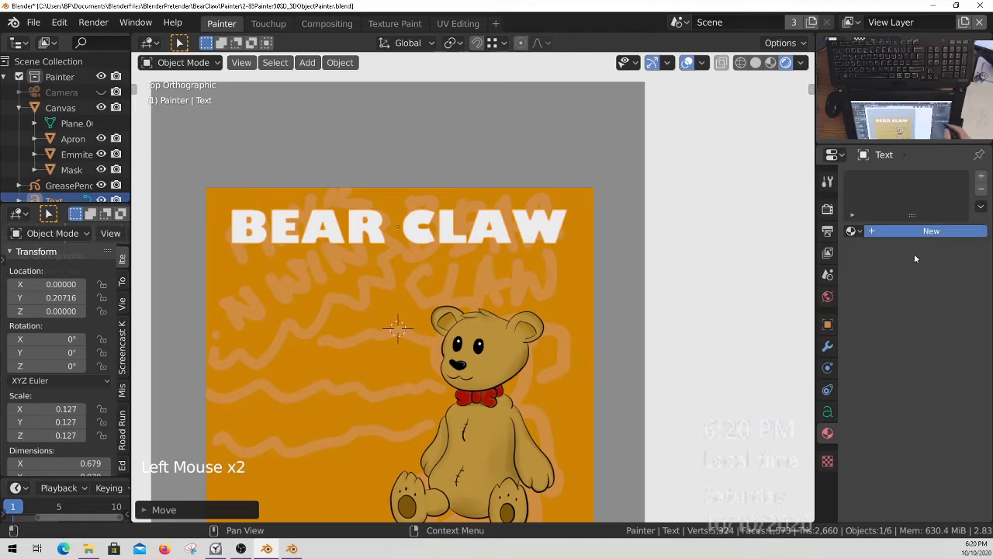
pyautogui.click(957, 310)
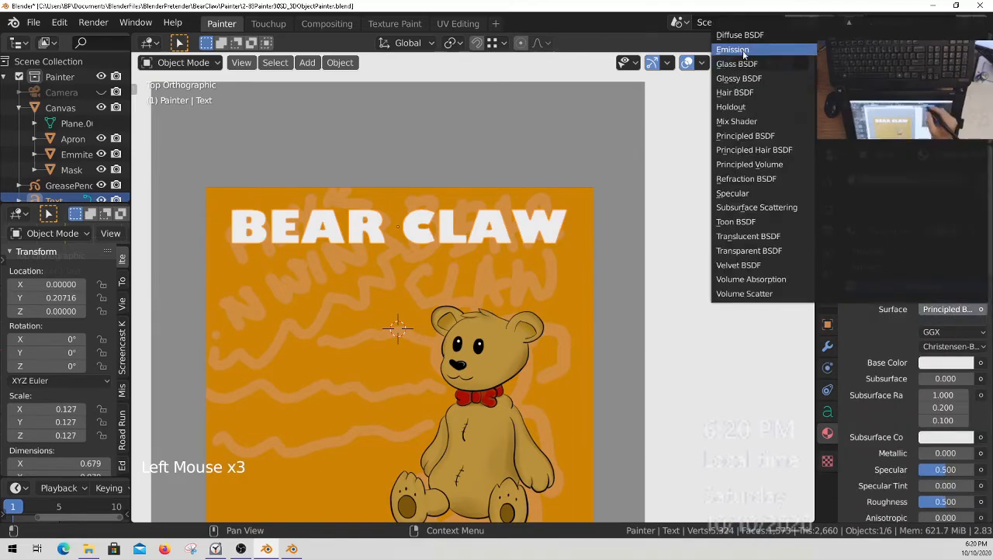
pyautogui.click(866, 39)
pyautogui.click(956, 332)
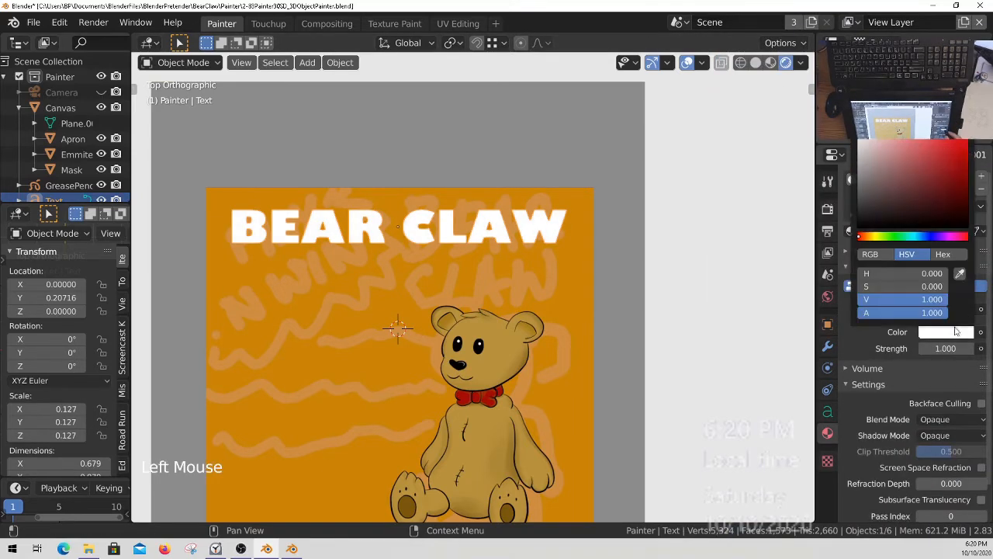
pyautogui.moveTo(953, 167); pyautogui.dragTo(970, 153)
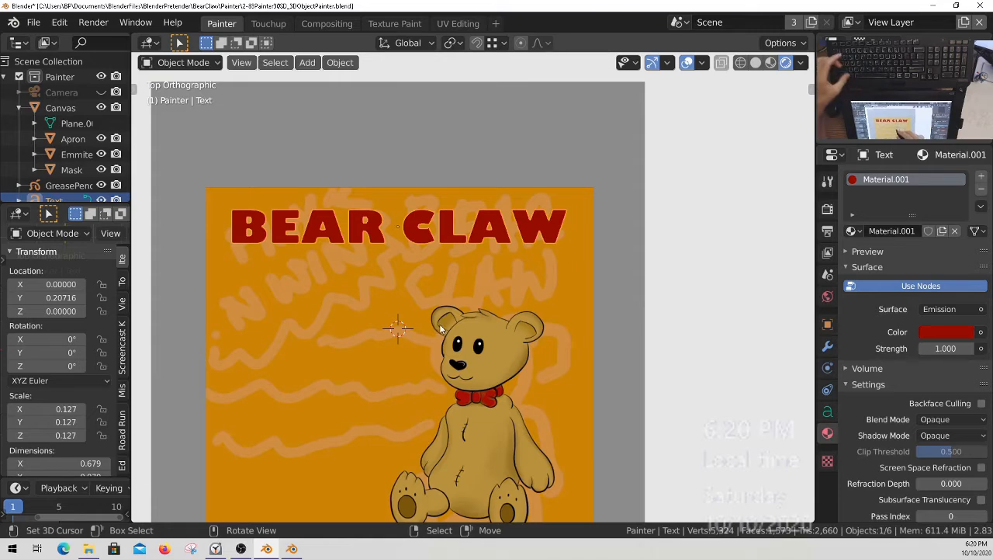
# Move the BEAR CLAW text slightly up along the Y axis to about 0.216.
pyautogui.hotkey('alt', 'a')
pyautogui.keyDown('ctrl'); pyautogui.moveTo(488, 302); pyautogui.dragTo(513, 253, button='middle'); pyautogui.keyUp('ctrl')
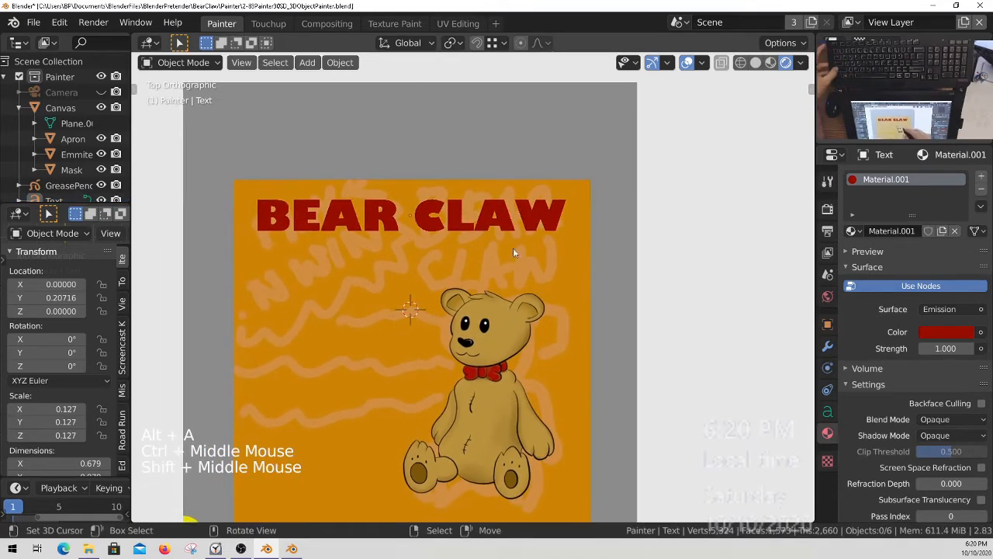
pyautogui.rightClick(511, 229)
pyautogui.press('g')
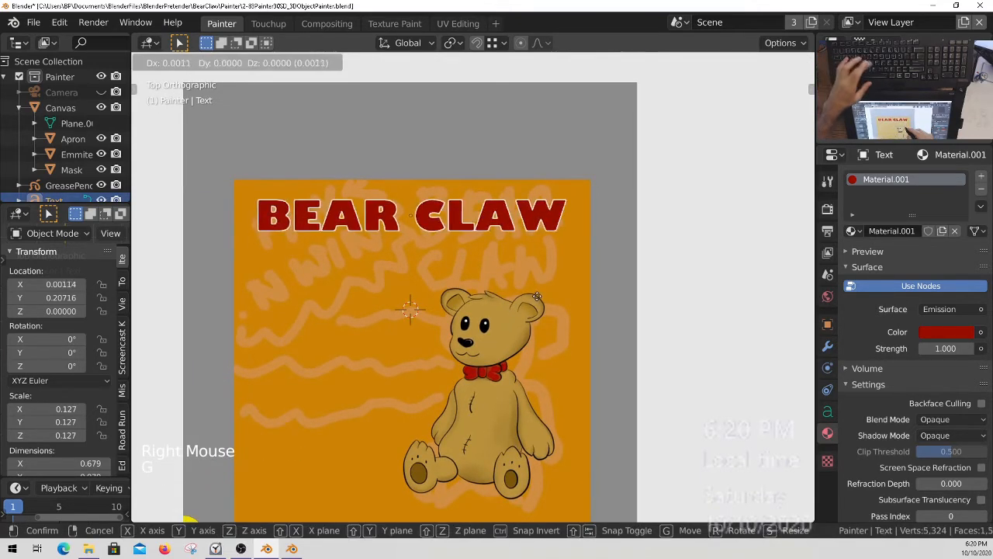
pyautogui.press('y')
pyautogui.click(541, 293)
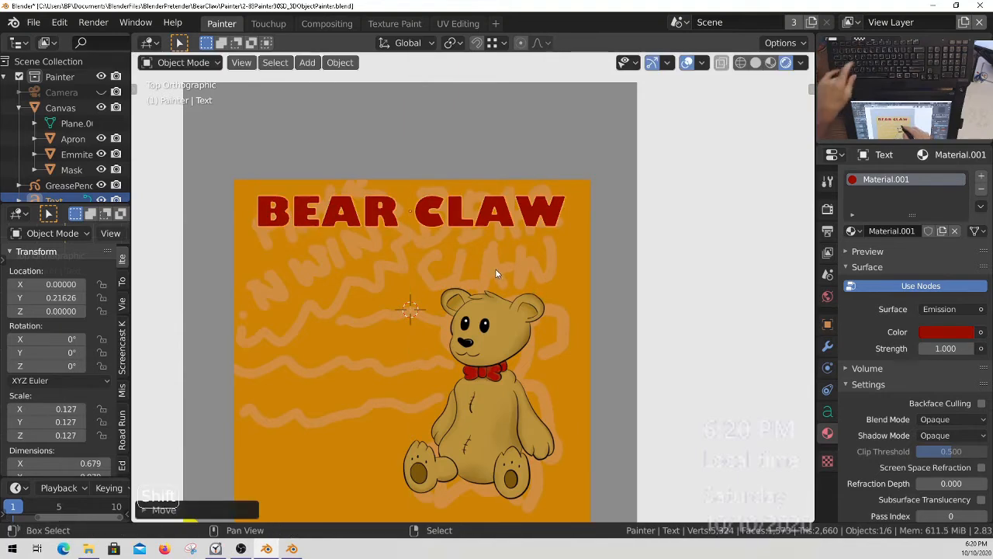
# Duplicate the BEAR CLAW text, place the copy below it around X -0.121, Y 0.057, and clear the copy's wording.
pyautogui.hotkey('shift', 'd')
pyautogui.click(442, 351)
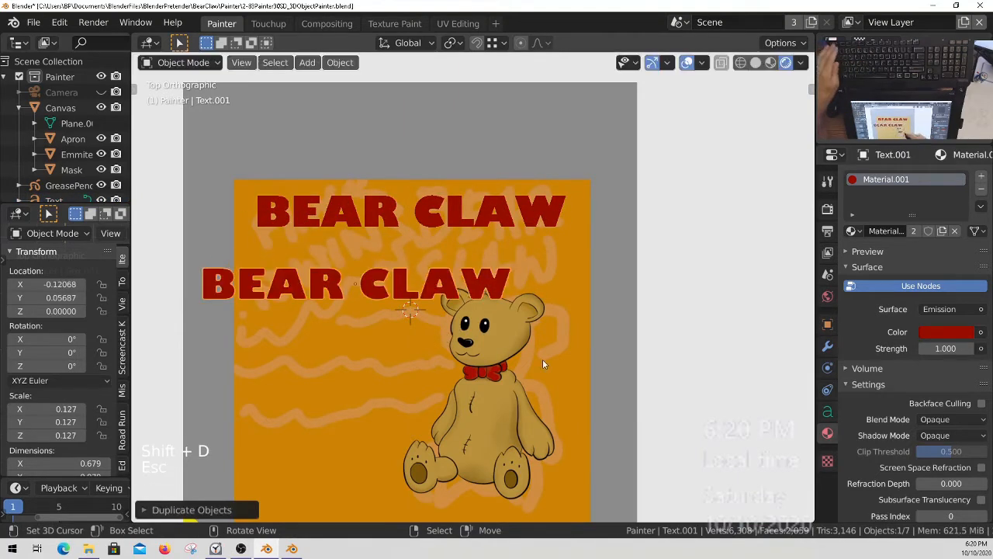
pyautogui.press('Tab')
pyautogui.press('BackSpace')
pyautogui.press('BackSpace')
pyautogui.press('BackSpace')
pyautogui.press('BackSpace')
pyautogui.press('BackSpace')
pyautogui.press('BackSpace')
pyautogui.press('BackSpace')
pyautogui.press('BackSpace')
pyautogui.press('BackSpace')
pyautogui.press('BackSpace')
pyautogui.press('BackSpace')
pyautogui.press('BackSpace')
pyautogui.press('BackSpace')
pyautogui.press('BackSpace')
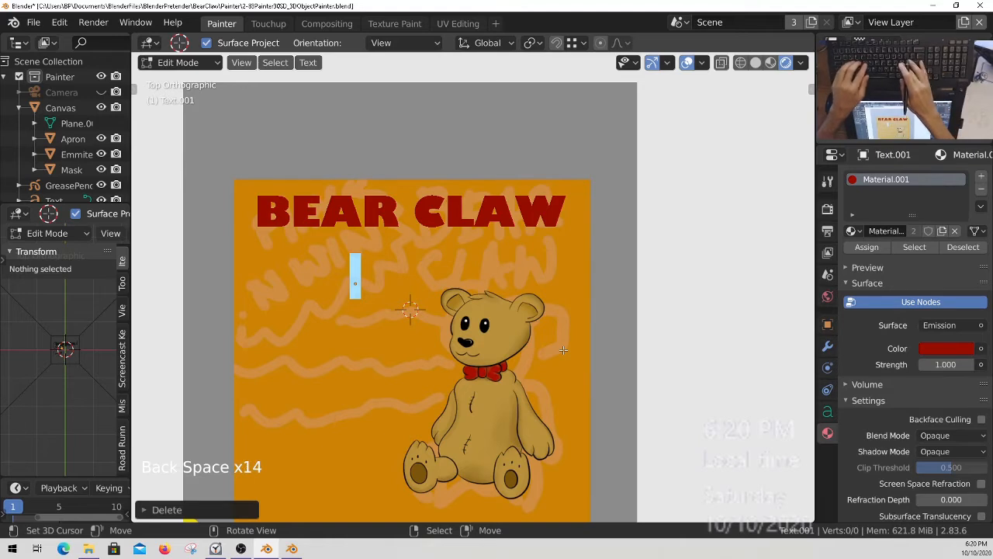
pyautogui.write('PALA')
pyautogui.press('BackSpace')
pyautogui.press('BackSpace')
pyautogui.press('BackSpace')
pyautogui.press('BackSpace')
pyautogui.press('BackSpace')
pyautogui.press('BackSpace')
pyautogui.press('BackSpace')
pyautogui.press('BackSpace')
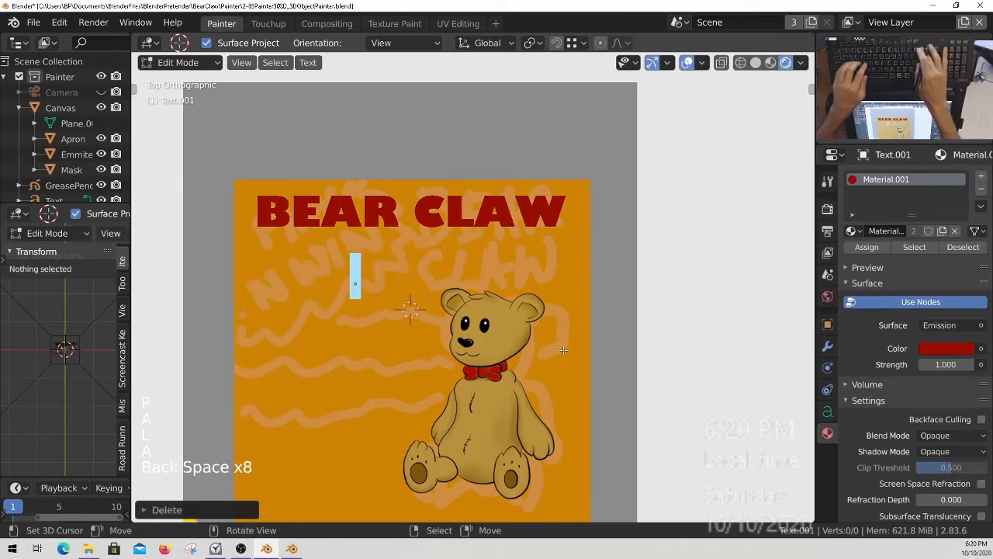
pyautogui.write('Play')
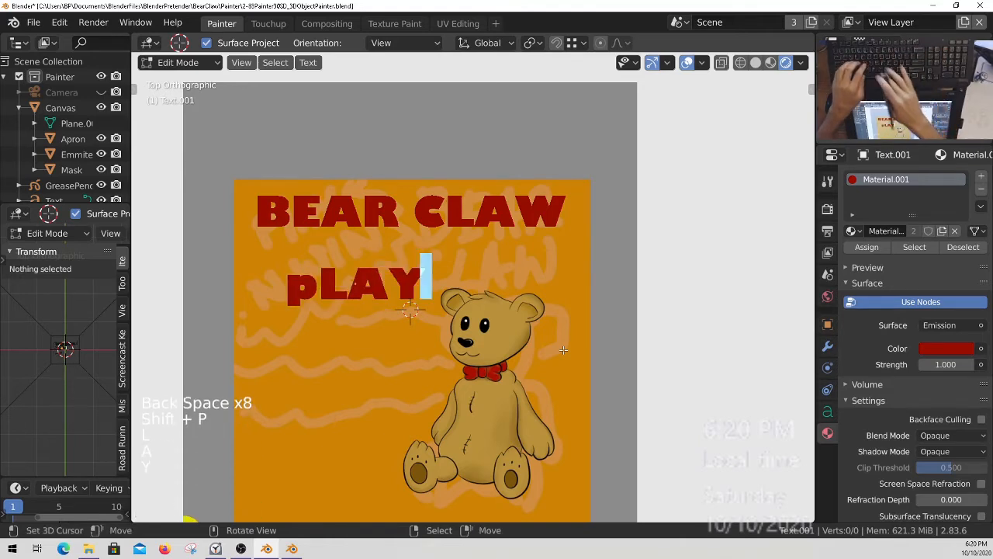
pyautogui.press('BackSpace')
pyautogui.press('BackSpace')
pyautogui.press('BackSpace')
pyautogui.press('BackSpace')
pyautogui.press('BackSpace')
pyautogui.press('BackSpace')
# Enter PLAY and N WIN! on two lines as the copied text's wording and return to Object Mode.
pyautogui.write('pla')
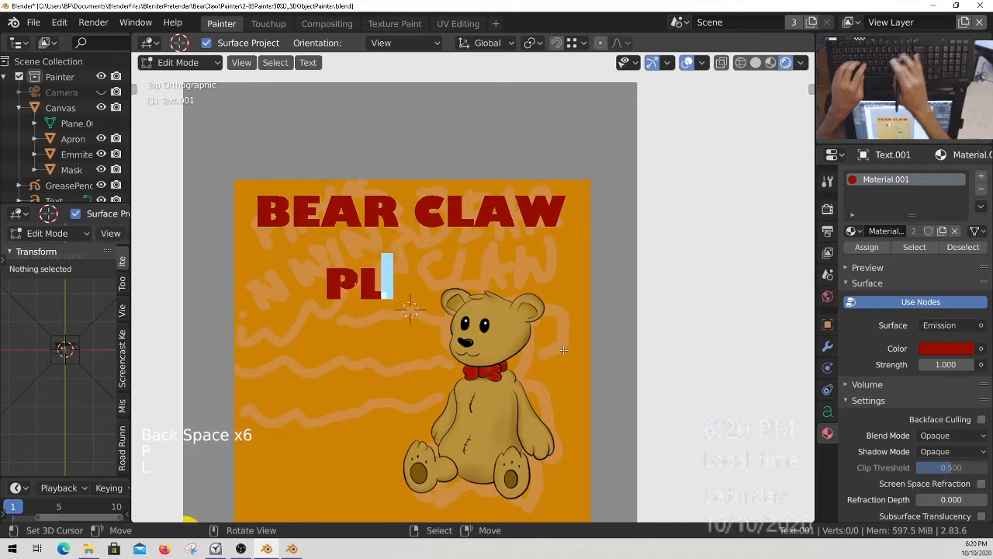
pyautogui.write('y')
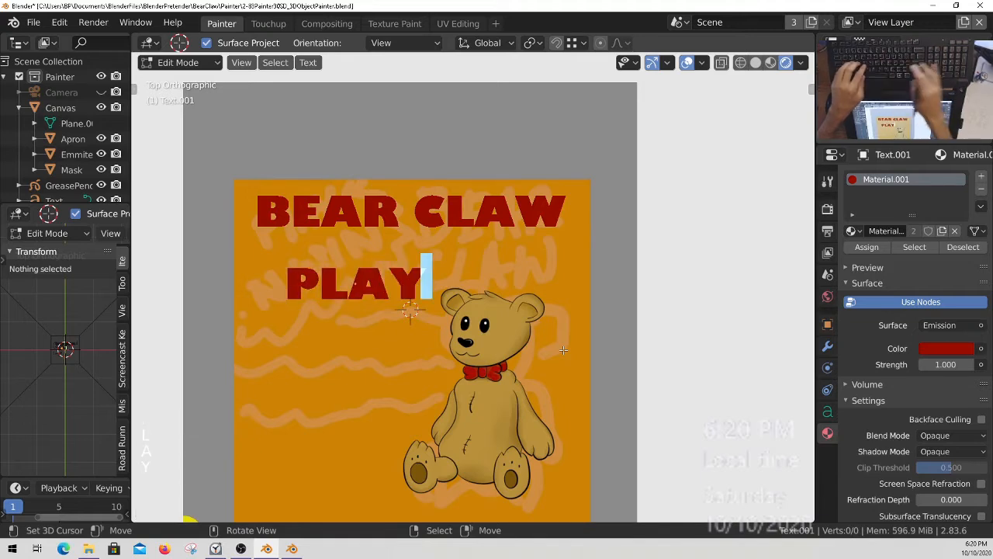
pyautogui.press('Return')
pyautogui.write('n ')
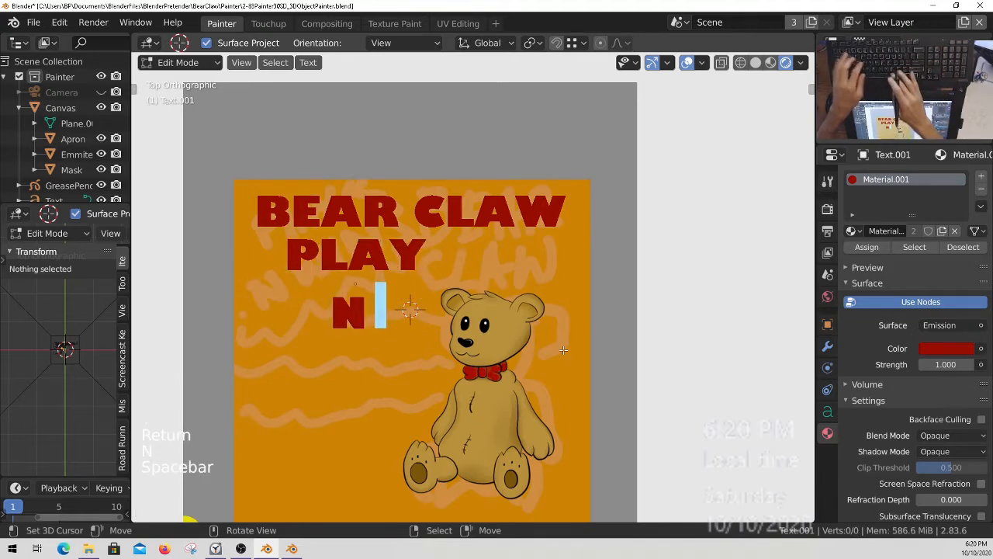
pyautogui.write('win')
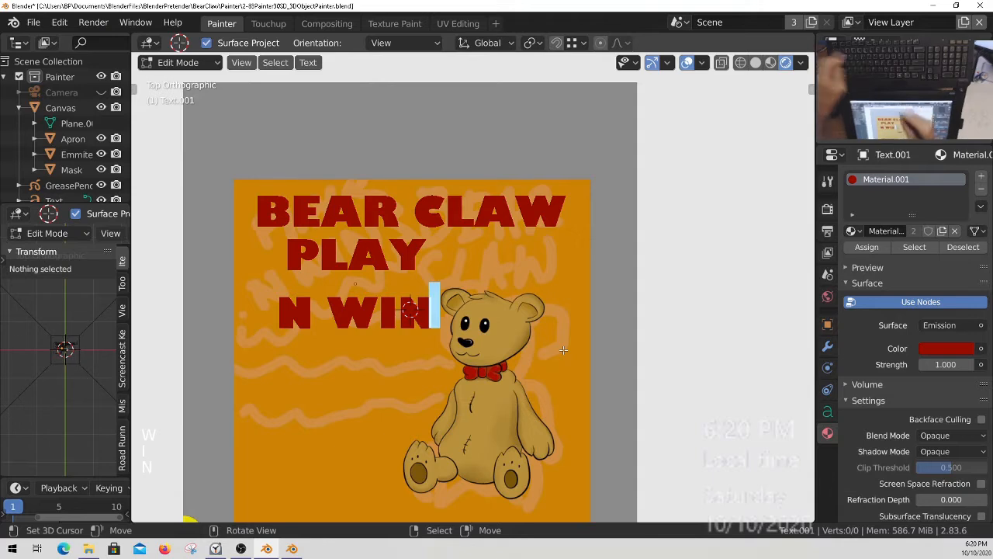
pyautogui.write('!')
pyautogui.press('Tab')
pyautogui.press('Tab')
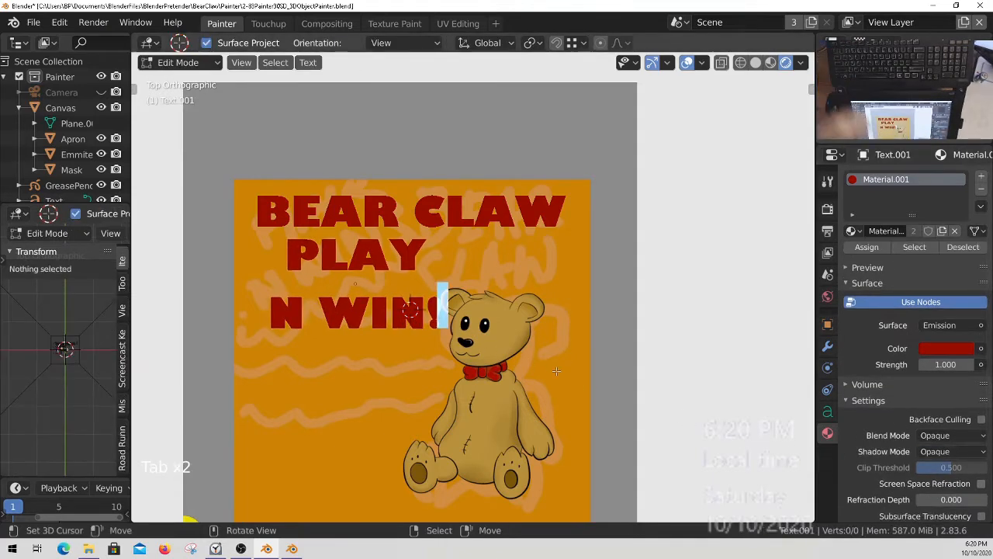
pyautogui.press('Tab')
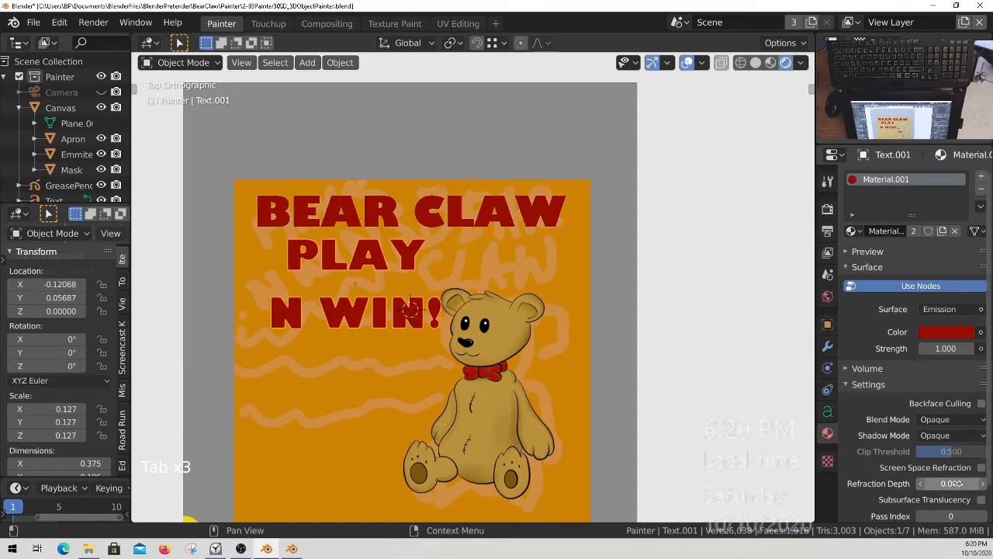
# Set the line spacing of the PLAY N WIN! text to 0.700.
pyautogui.moveTo(955, 473); pyautogui.dragTo(951, 418, button='middle')
pyautogui.click(828, 412)
pyautogui.moveTo(935, 471); pyautogui.dragTo(930, 423, button='middle')
pyautogui.moveTo(928, 516); pyautogui.dragTo(916, 435, button='middle')
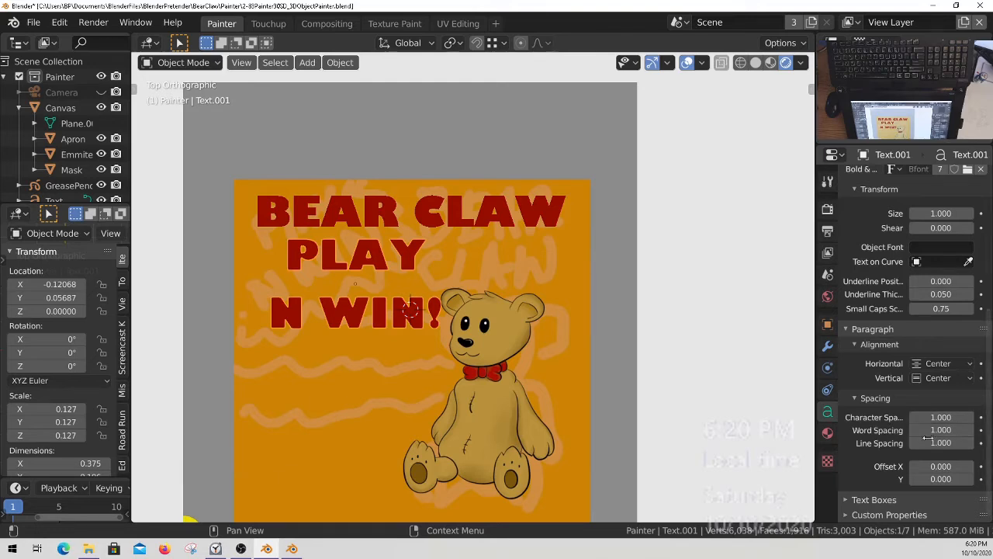
pyautogui.moveTo(942, 443); pyautogui.dragTo(926, 448)
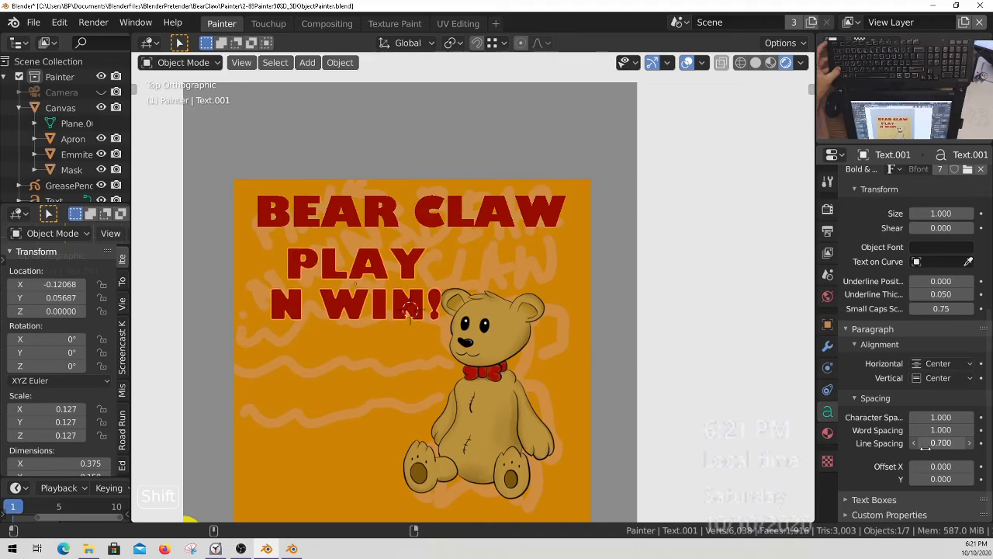
# Shrink the PLAY N WIN! text to a scale of about 0.082, tilted about 30° on Z, at about X -0.223, Y 0.009.
pyautogui.press('s')
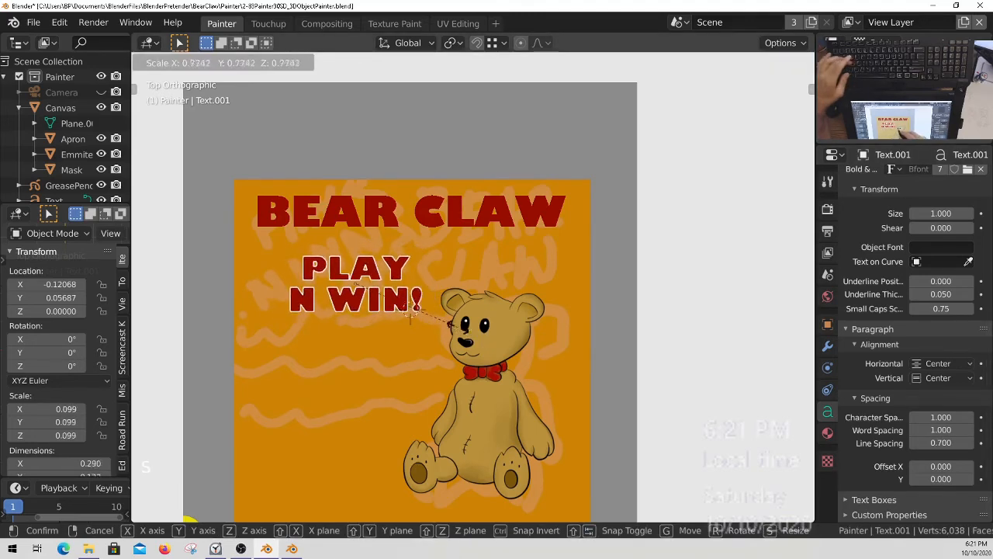
pyautogui.click(436, 316)
pyautogui.press('r')
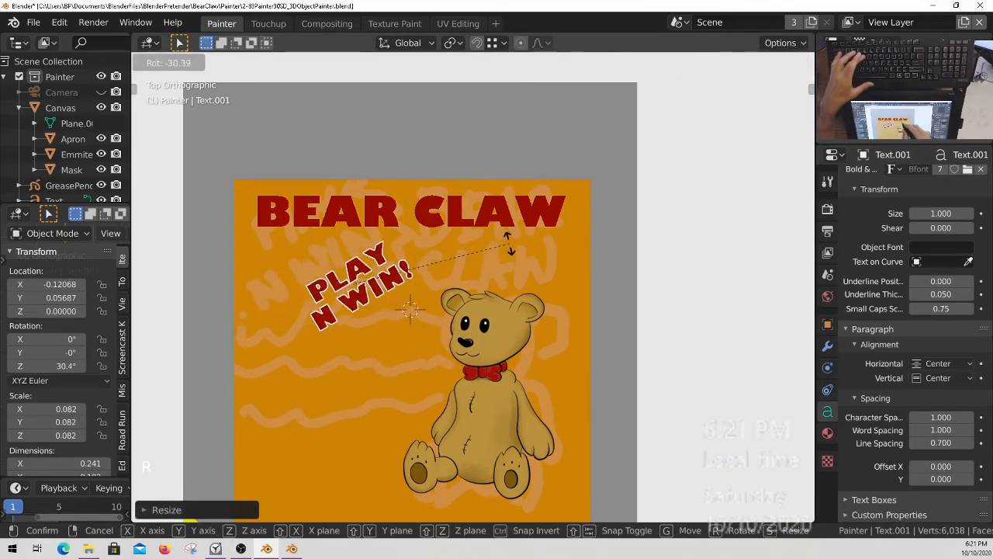
pyautogui.click(503, 287)
pyautogui.press('g')
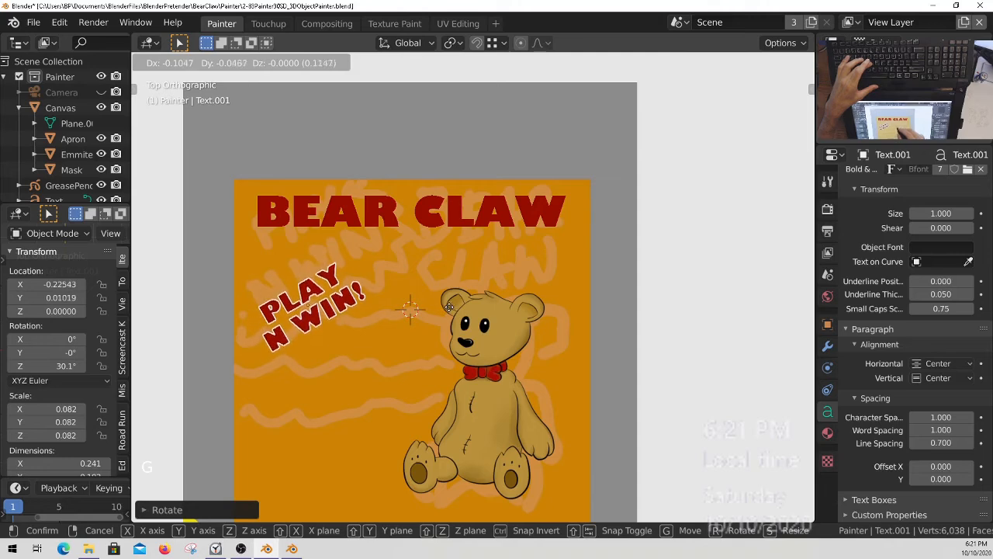
pyautogui.click(452, 319)
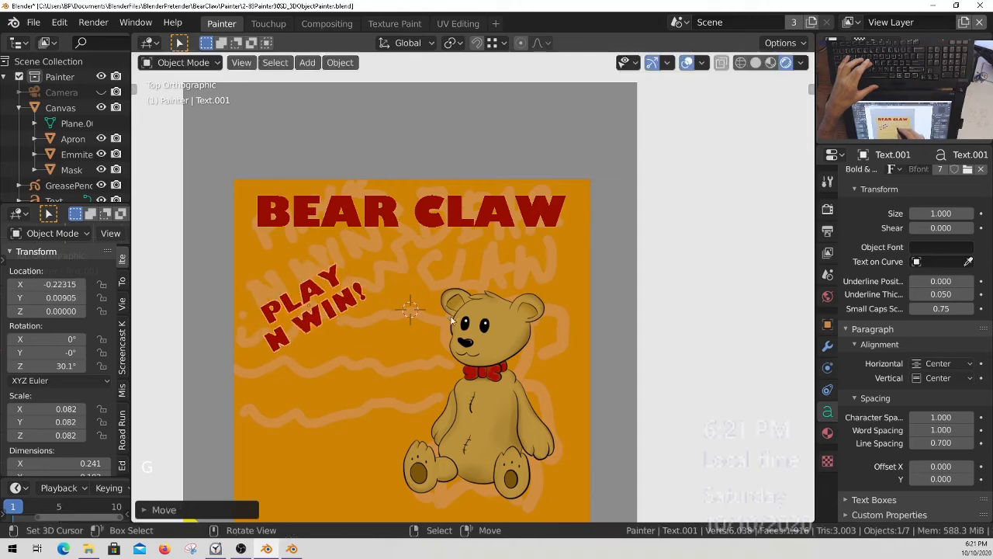
# Make the PLAY N WIN! text's material single-user and set its emission color to bright yellow, H 0.126, S 1.000, V 1.000.
pyautogui.click(827, 433)
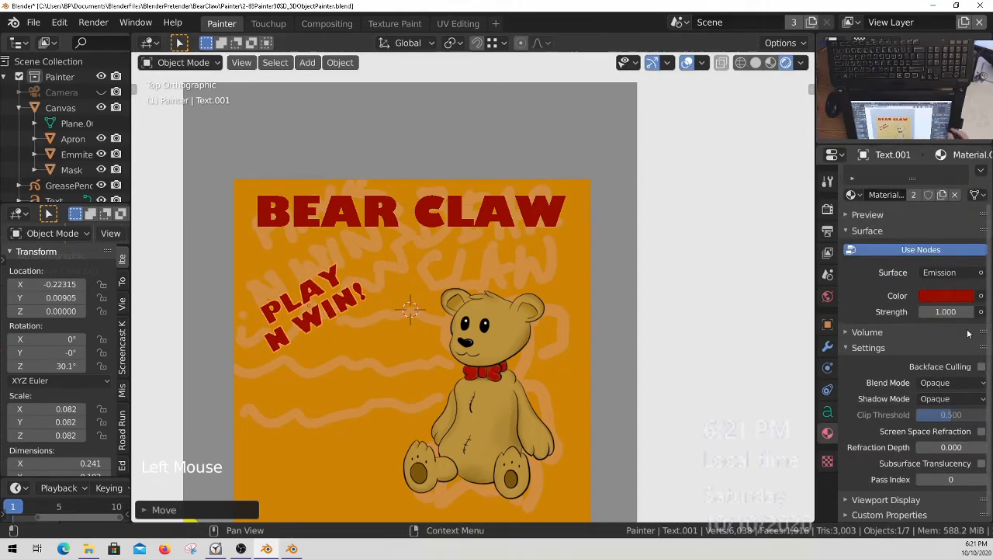
pyautogui.moveTo(904, 285); pyautogui.dragTo(909, 322, button='middle')
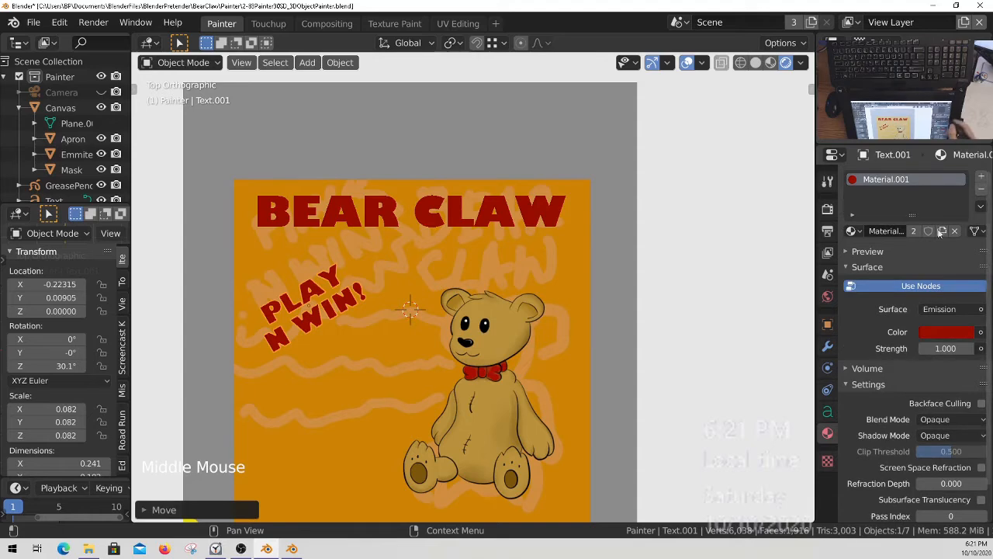
pyautogui.click(914, 231)
pyautogui.click(945, 332)
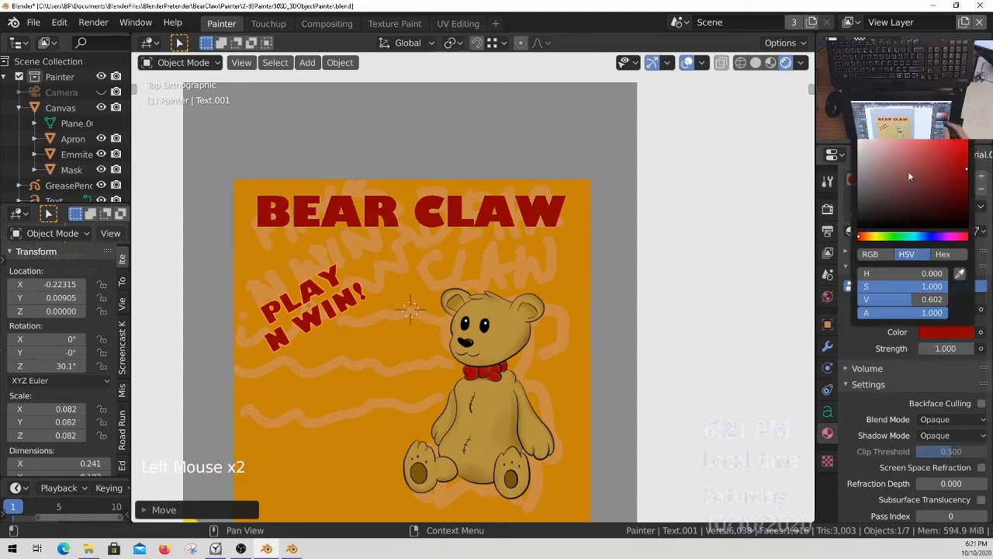
pyautogui.click(874, 234)
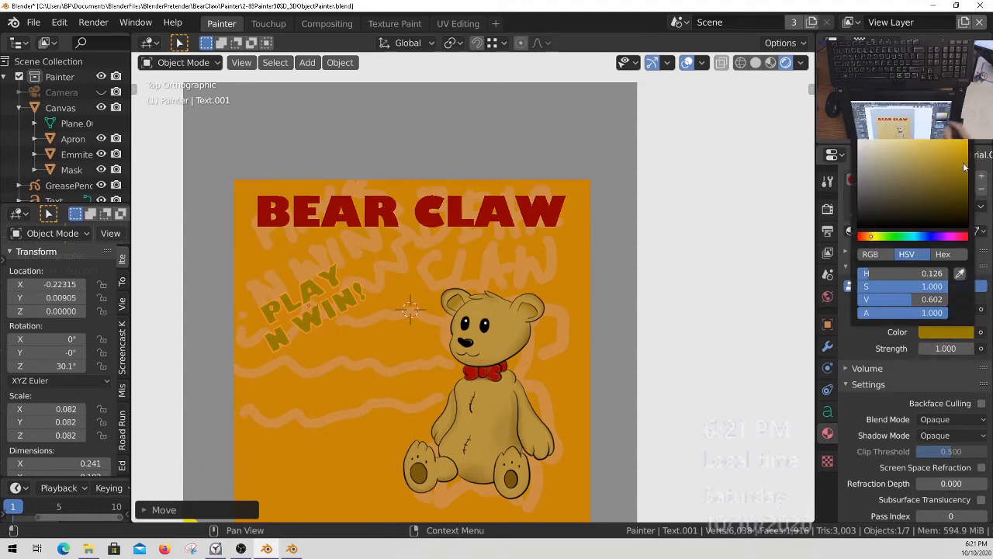
pyautogui.moveTo(963, 163); pyautogui.dragTo(967, 141)
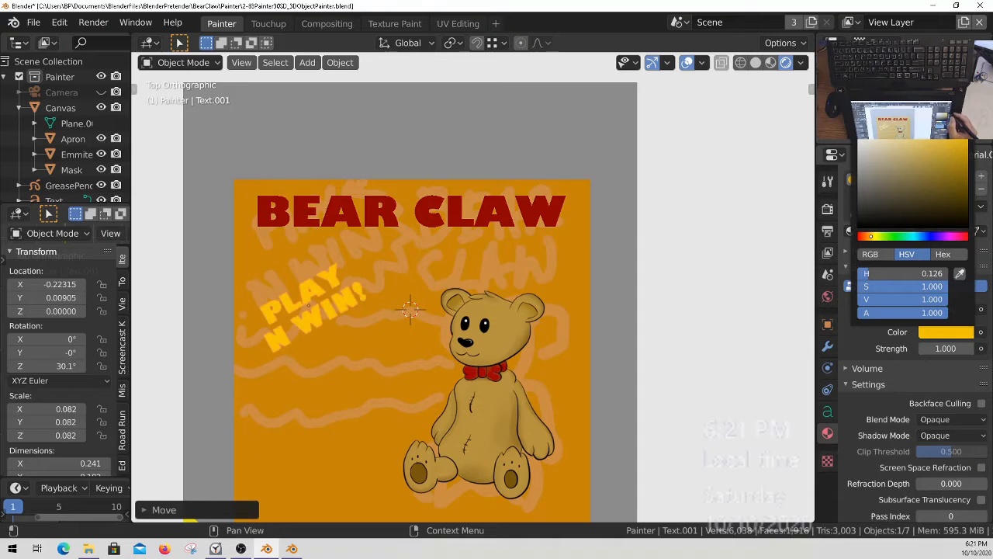
# Snap the 3D cursor to the selected PLAY N WIN! text.
pyautogui.keyDown('ctrl'); pyautogui.moveTo(410, 365); pyautogui.dragTo(367, 312, button='middle'); pyautogui.keyUp('ctrl')
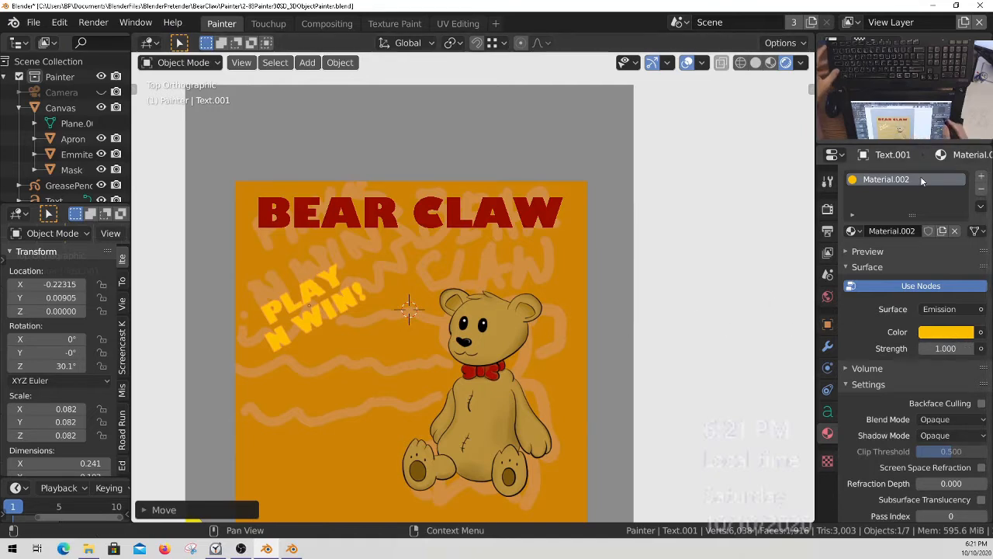
pyautogui.keyDown('ctrl'); pyautogui.moveTo(364, 331); pyautogui.dragTo(345, 290, button='middle'); pyautogui.keyUp('ctrl')
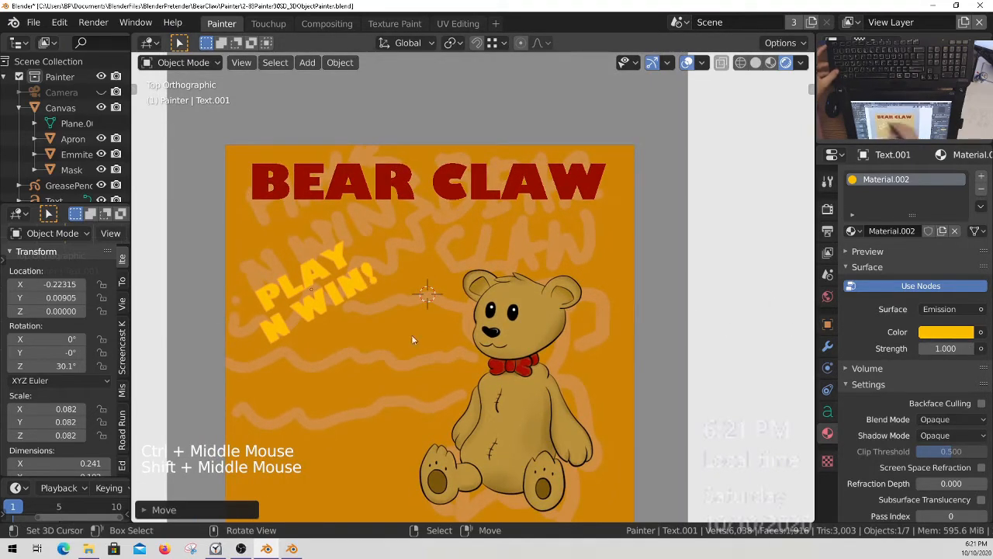
pyautogui.keyDown('ctrl'); pyautogui.moveTo(325, 351); pyautogui.dragTo(355, 264, button='middle'); pyautogui.keyUp('ctrl')
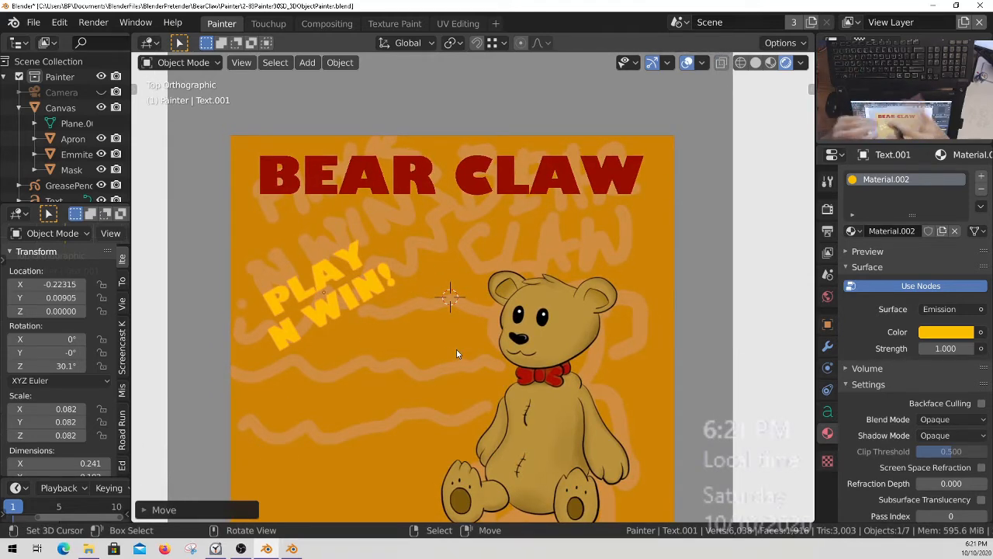
pyautogui.keyDown('ctrl'); pyautogui.moveTo(456, 353); pyautogui.dragTo(408, 319, button='middle'); pyautogui.keyUp('ctrl')
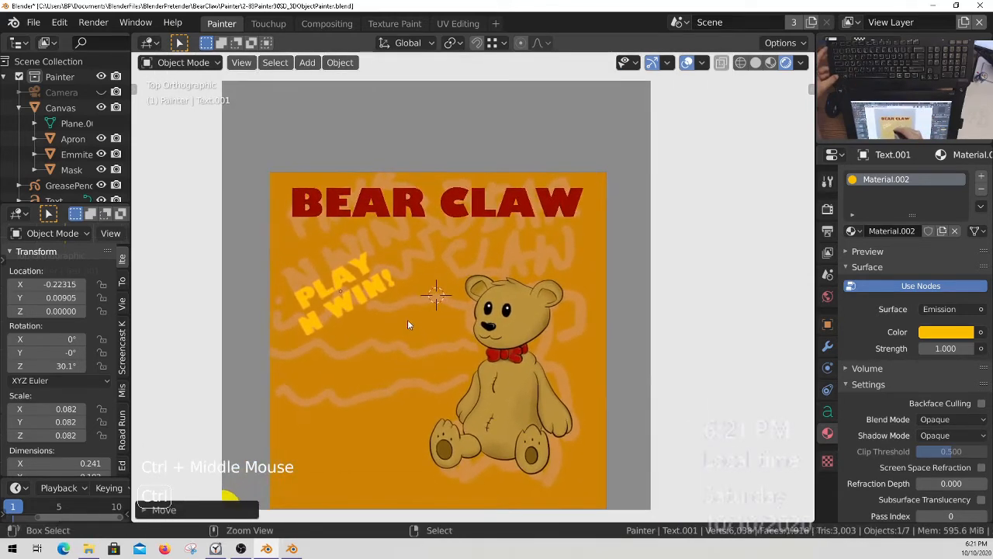
pyautogui.keyDown('ctrl'); pyautogui.moveTo(421, 276); pyautogui.dragTo(417, 260, button='middle'); pyautogui.keyUp('ctrl')
pyautogui.keyDown('ctrl'); pyautogui.moveTo(392, 311); pyautogui.dragTo(371, 294, button='middle'); pyautogui.keyUp('ctrl')
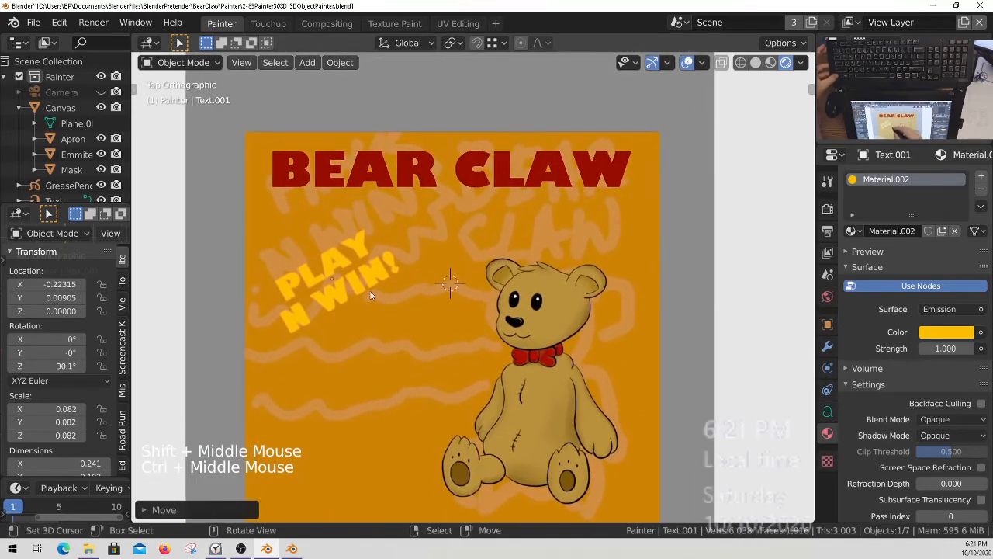
pyautogui.keyDown('ctrl'); pyautogui.moveTo(507, 377); pyautogui.dragTo(461, 319, button='middle'); pyautogui.keyUp('ctrl')
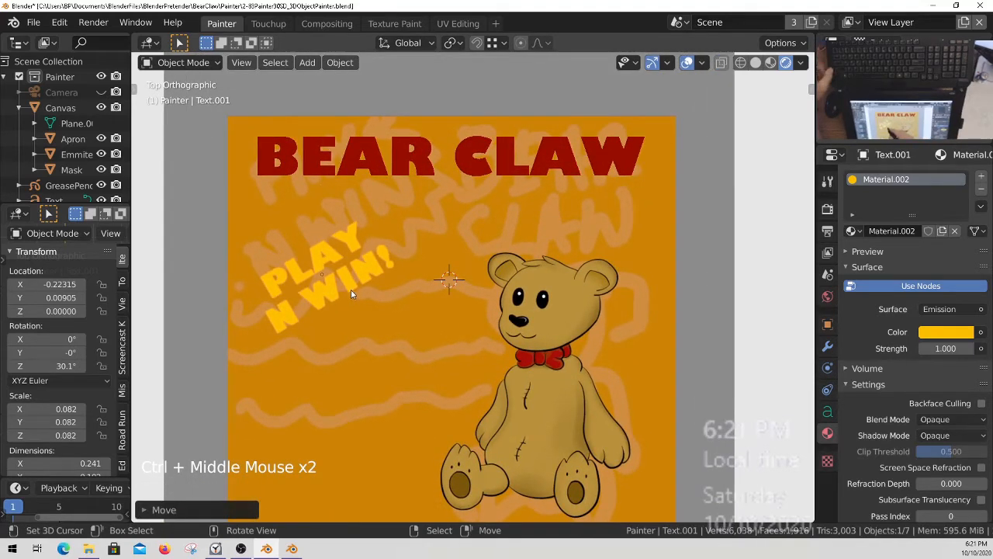
pyautogui.hotkey('shift', 's')
# Add an unfilled mesh circle with 32 vertices and a radius of 1.000 at the 3D cursor.
pyautogui.keyDown('ctrl'); pyautogui.moveTo(394, 334); pyautogui.dragTo(351, 316, button='middle'); pyautogui.keyUp('ctrl')
pyautogui.hotkey('shift', 'a')
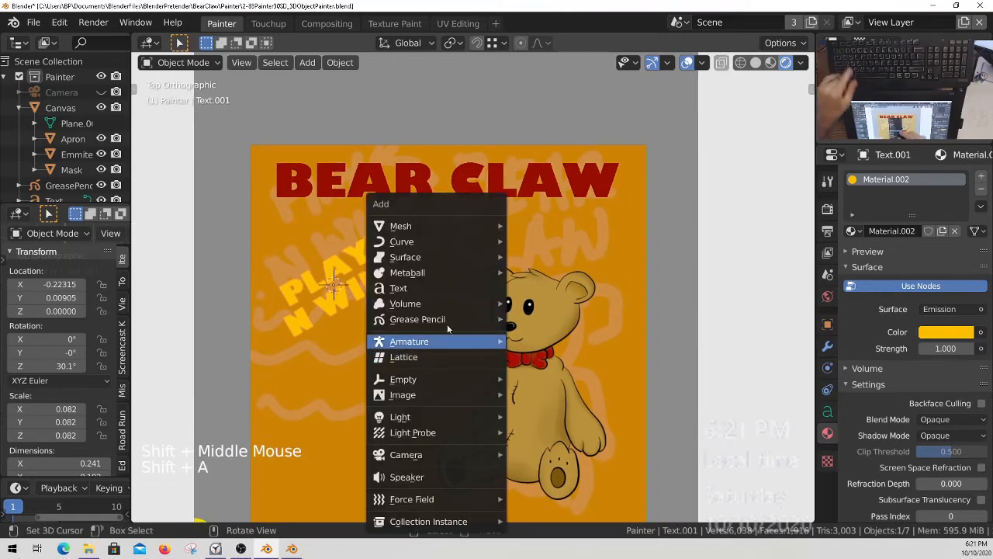
pyautogui.moveTo(435, 226)
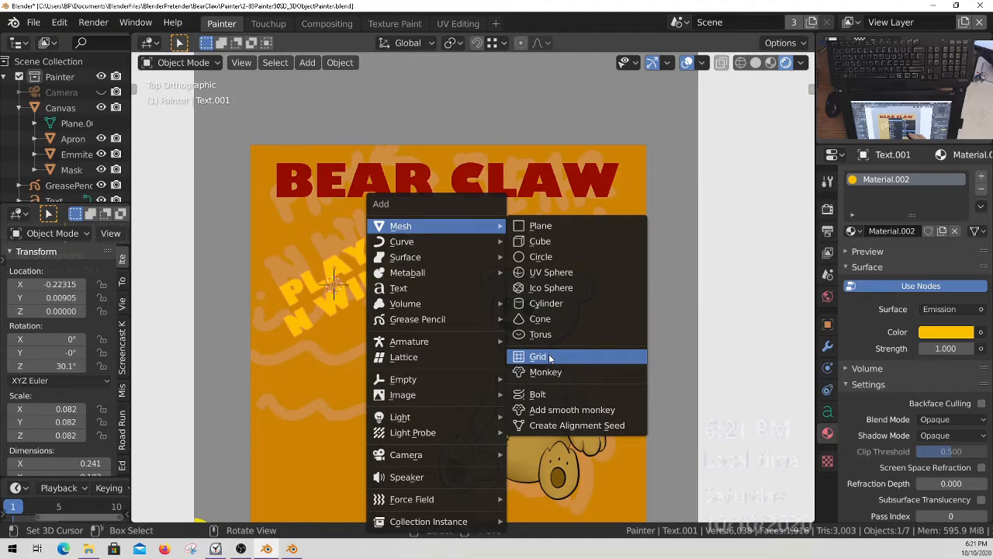
pyautogui.click(555, 257)
pyautogui.click(159, 510)
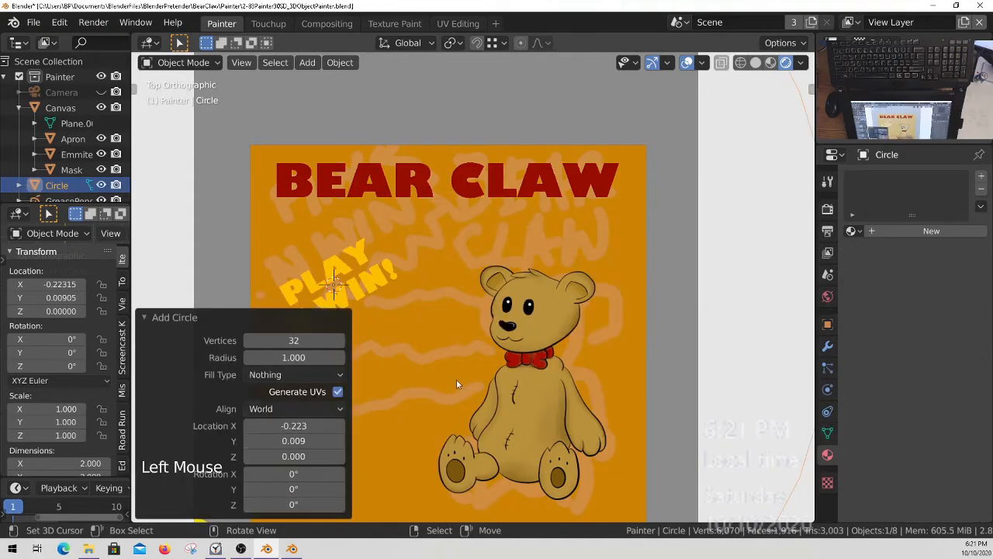
pyautogui.click(225, 318)
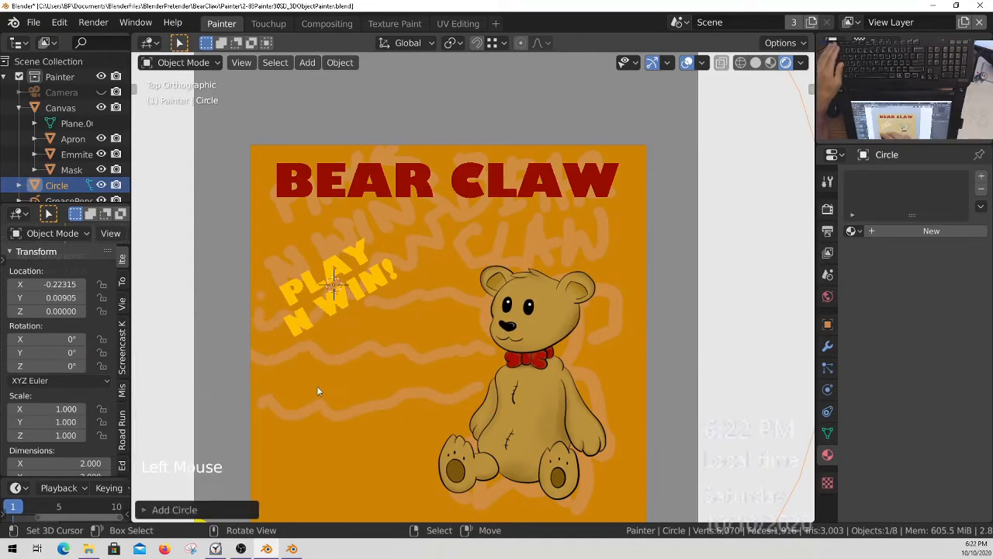
# Switch the viewport shading to wireframe with the whole new circle in view.
pyautogui.moveTo(422, 241)
pyautogui.keyDown('ctrl'); pyautogui.mouseDown(button='middle')
pyautogui.moveTo(407, 246)
pyautogui.moveTo(486, 314)
pyautogui.mouseUp(button='middle'); pyautogui.keyUp('ctrl')
pyautogui.press('z')
pyautogui.moveTo(298, 332)
pyautogui.keyDown('ctrl'); pyautogui.mouseDown(button='middle')
pyautogui.moveTo(467, 342)
pyautogui.moveTo(490, 359)
pyautogui.mouseUp(button='middle'); pyautogui.keyUp('ctrl')
pyautogui.press('Escape')
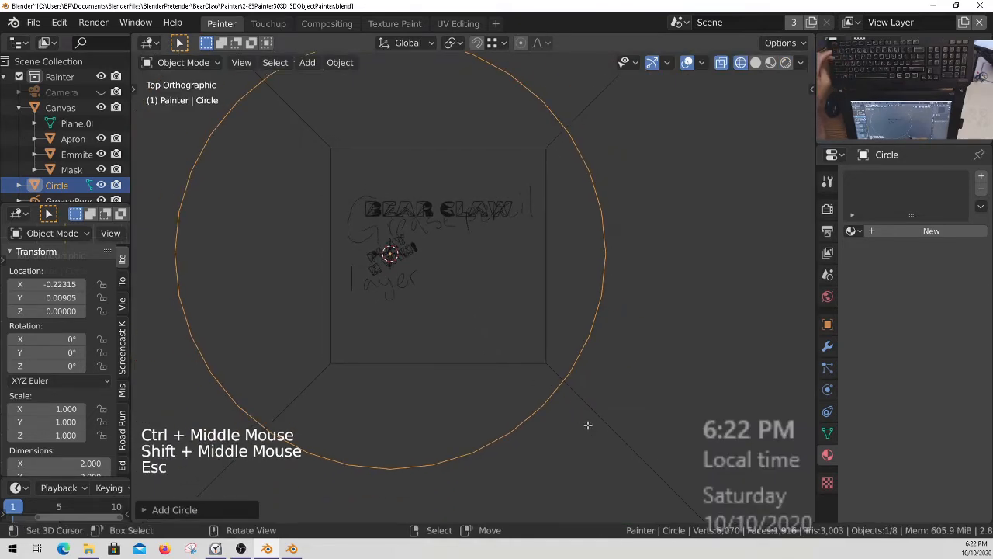
# Scale the circle's mesh down to about 0.355 across around the PLAY N WIN! text and fill it with a face.
pyautogui.press('Tab')
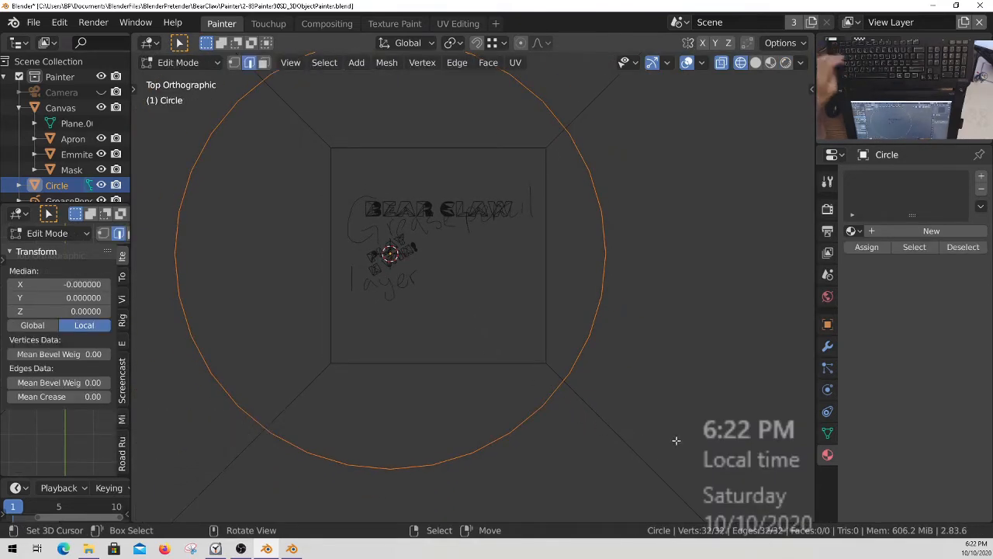
pyautogui.press('s')
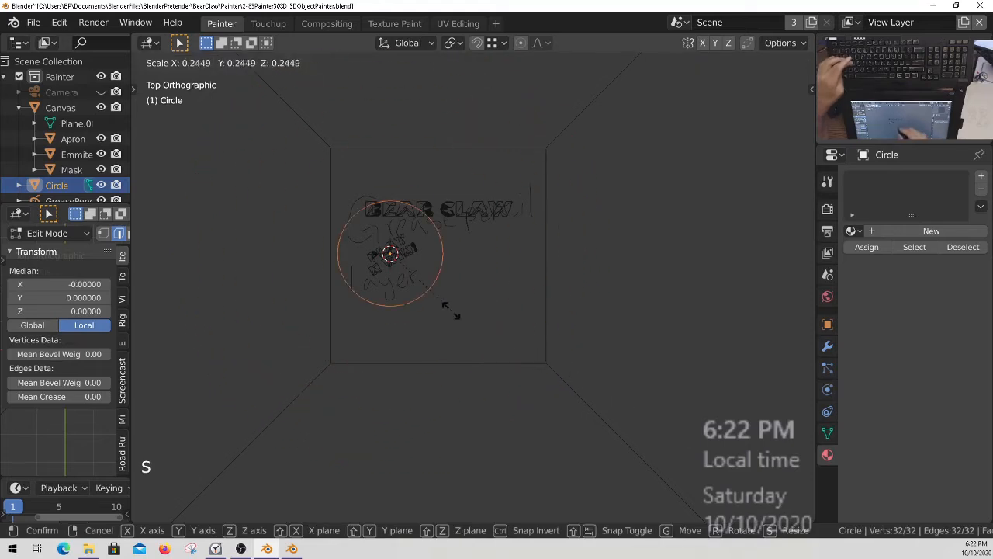
pyautogui.click(433, 297)
pyautogui.keyDown('ctrl'); pyautogui.moveTo(433, 297); pyautogui.dragTo(412, 248, button='middle'); pyautogui.keyUp('ctrl')
pyautogui.press('z')
pyautogui.keyDown('ctrl'); pyautogui.moveTo(436, 324); pyautogui.dragTo(452, 335, button='middle'); pyautogui.keyUp('ctrl')
pyautogui.keyDown('shift'); pyautogui.moveTo(453, 334); pyautogui.dragTo(460, 362, button='middle'); pyautogui.keyUp('shift')
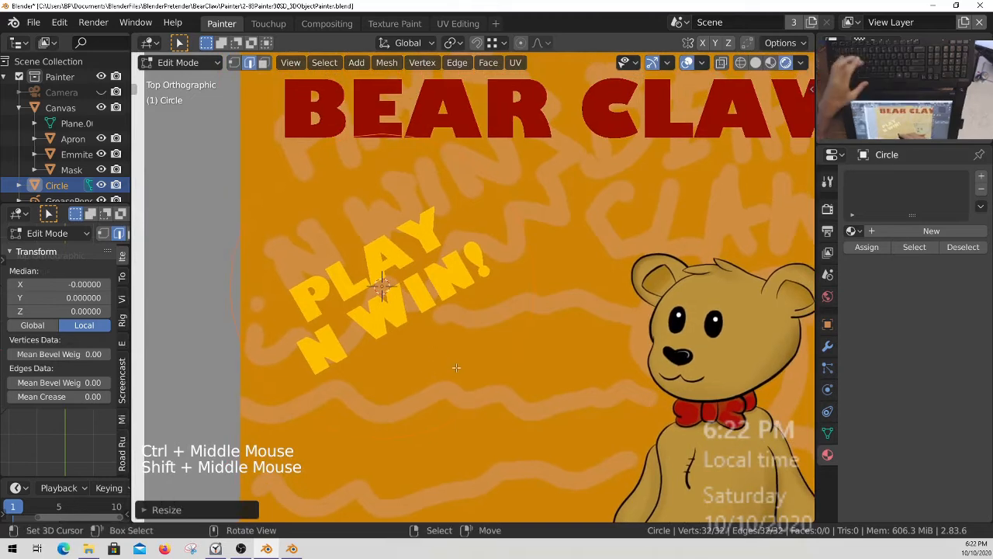
pyautogui.press('f')
pyautogui.keyDown('ctrl'); pyautogui.moveTo(463, 326); pyautogui.dragTo(455, 277, button='middle'); pyautogui.keyUp('ctrl')
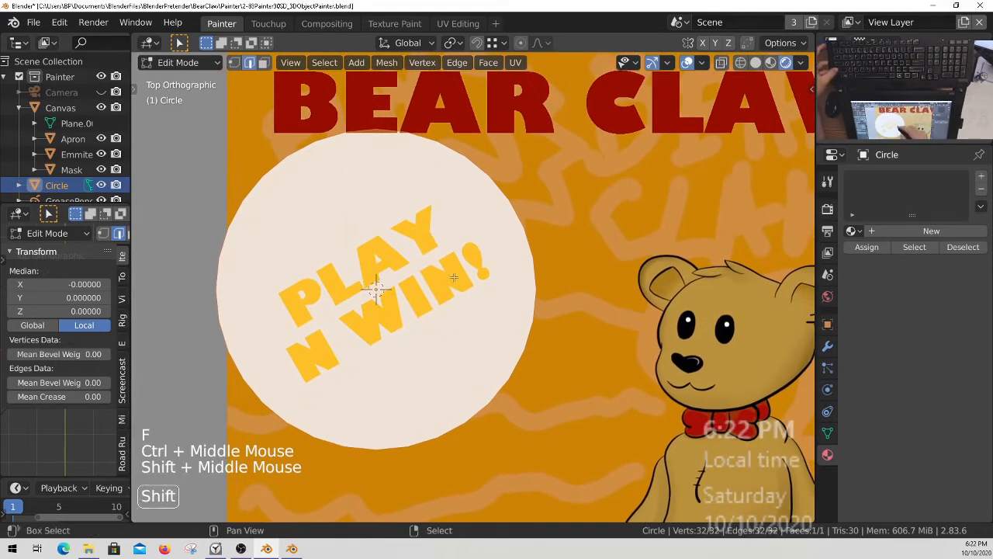
# Link the PLAY N WIN! text's yellow material to the filled circle and check it in rendered shading.
pyautogui.press('Tab')
pyautogui.keyDown('shift'); pyautogui.rightClick(455, 276); pyautogui.keyUp('shift')
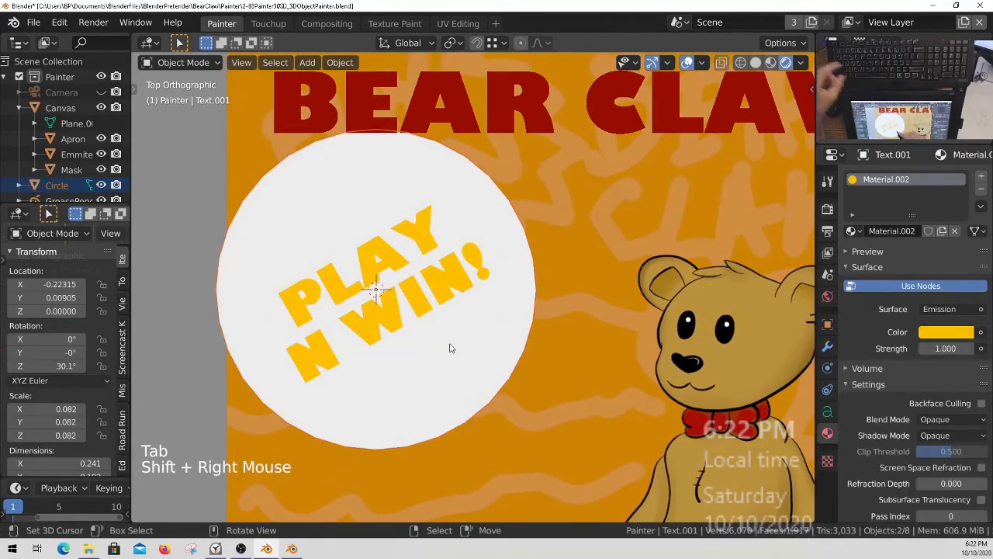
pyautogui.keyDown('ctrl'); pyautogui.moveTo(457, 292); pyautogui.dragTo(449, 374, button='middle'); pyautogui.keyUp('ctrl')
pyautogui.keyDown('ctrl'); pyautogui.moveTo(469, 303); pyautogui.dragTo(463, 300, button='middle'); pyautogui.keyUp('ctrl')
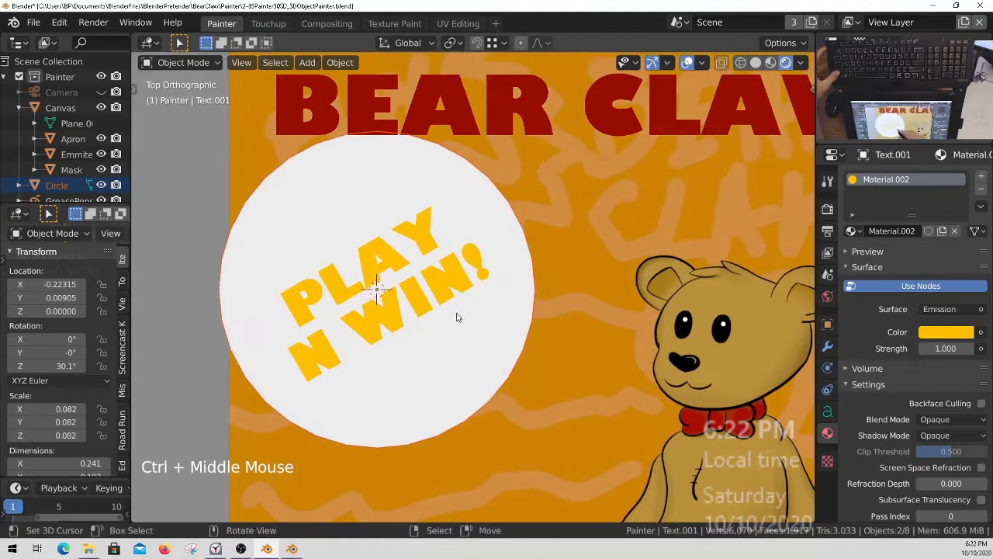
pyautogui.press('z')
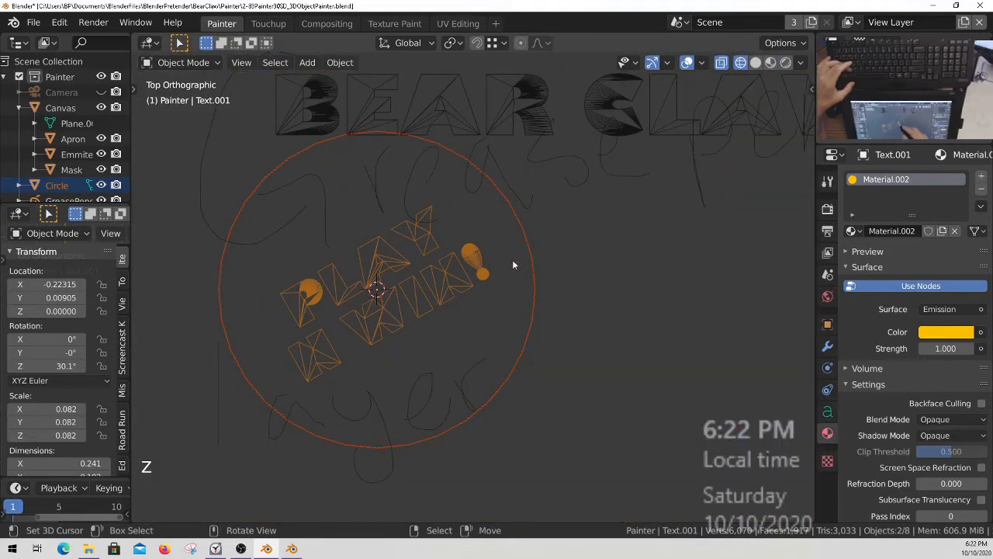
pyautogui.hotkey('ctrl', 'l')
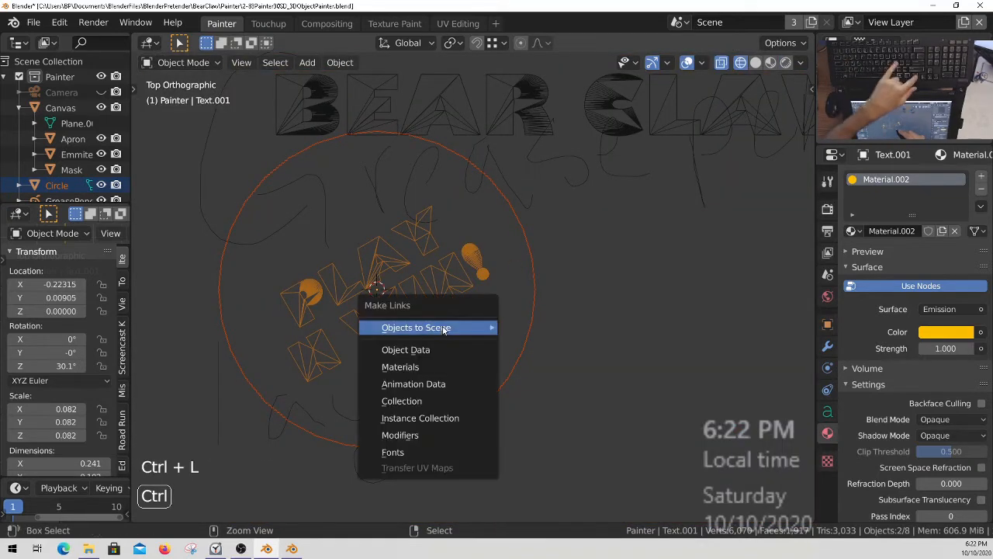
pyautogui.click(399, 351)
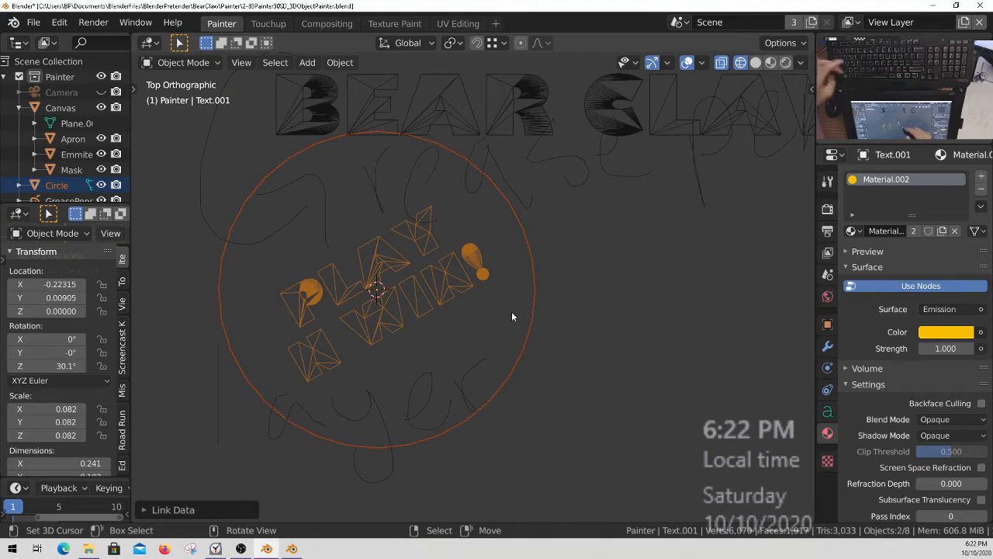
pyautogui.press('z')
pyautogui.keyDown('ctrl'); pyautogui.moveTo(462, 291); pyautogui.dragTo(416, 291, button='middle'); pyautogui.keyUp('ctrl')
# Assign the red Material.001 to the PLAY N WIN! text.
pyautogui.rightClick(418, 309)
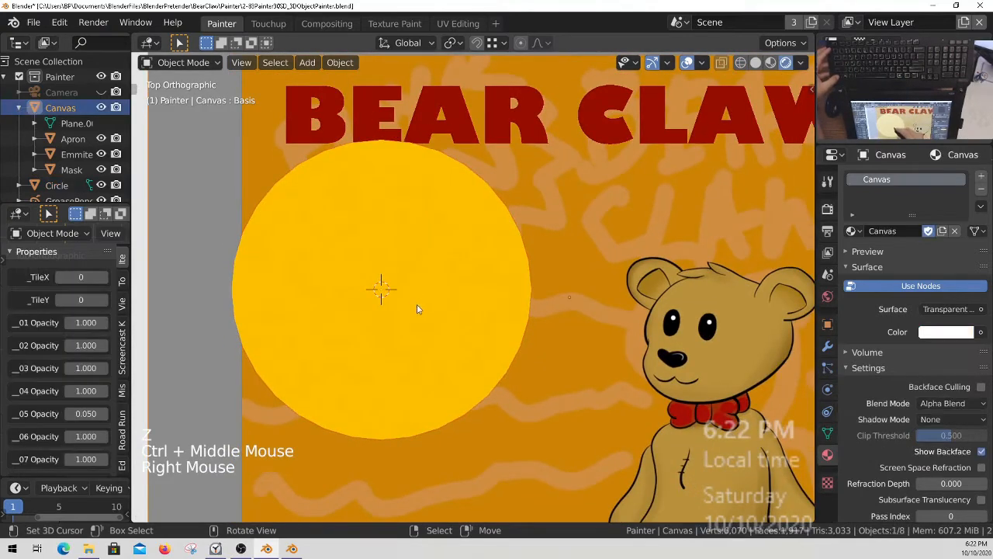
pyautogui.press('z')
pyautogui.rightClick(454, 285)
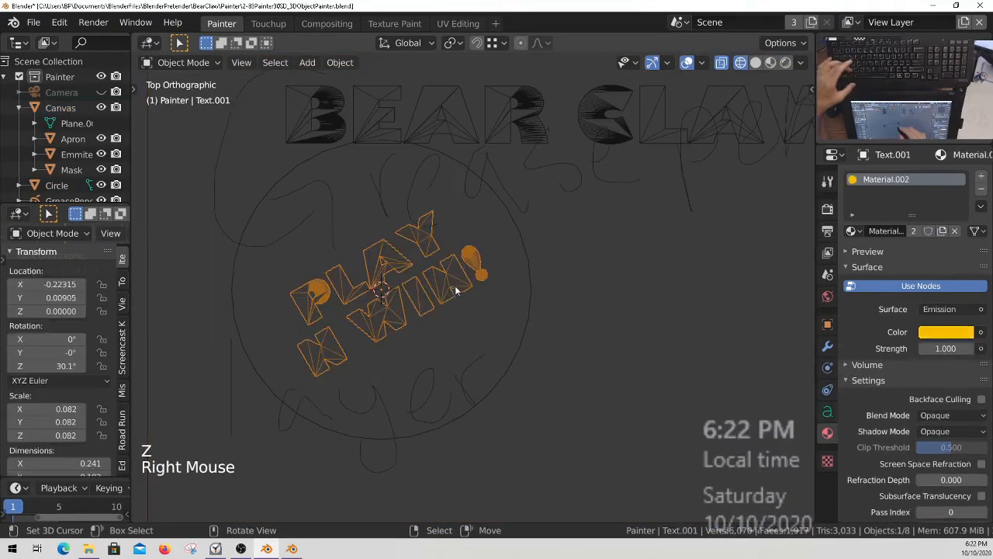
pyautogui.click(853, 231)
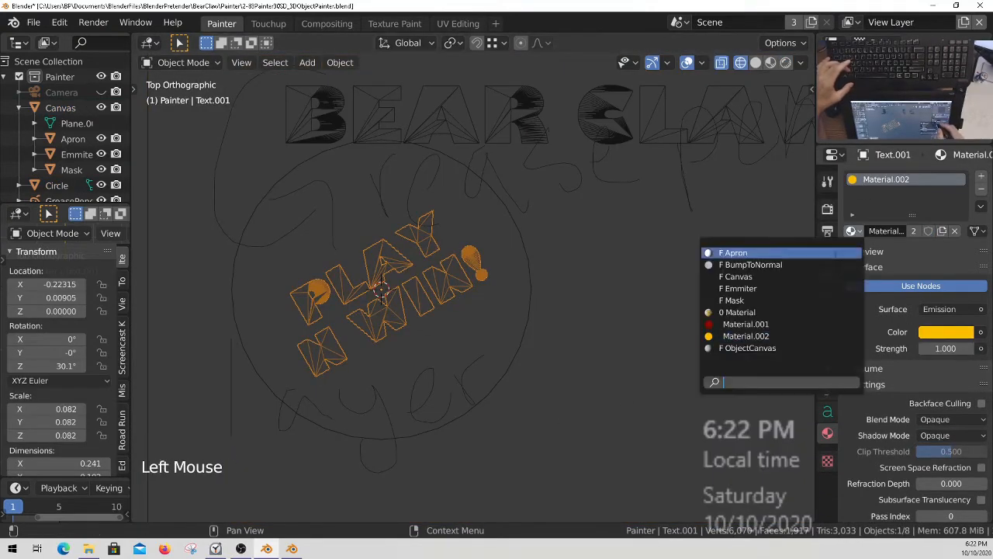
pyautogui.click(784, 323)
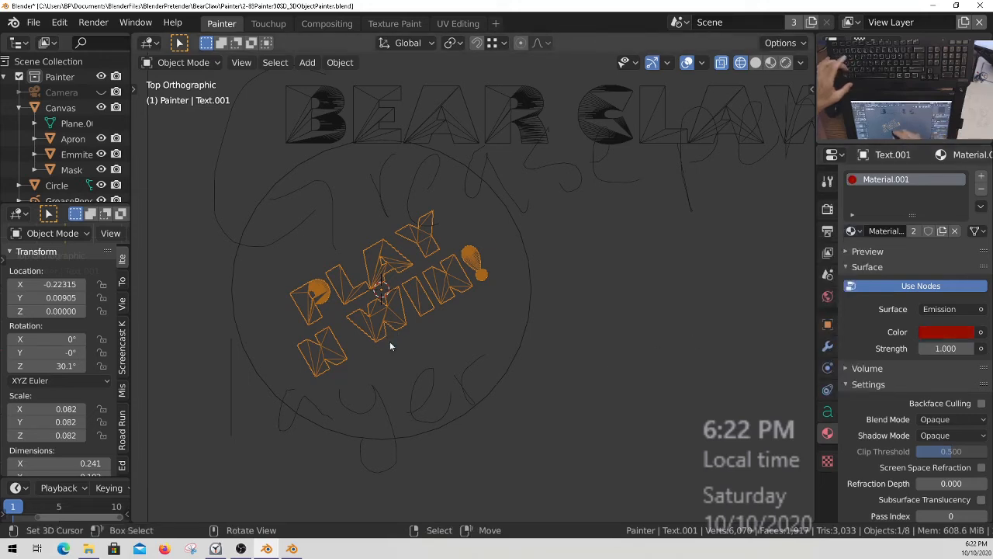
pyautogui.press('z')
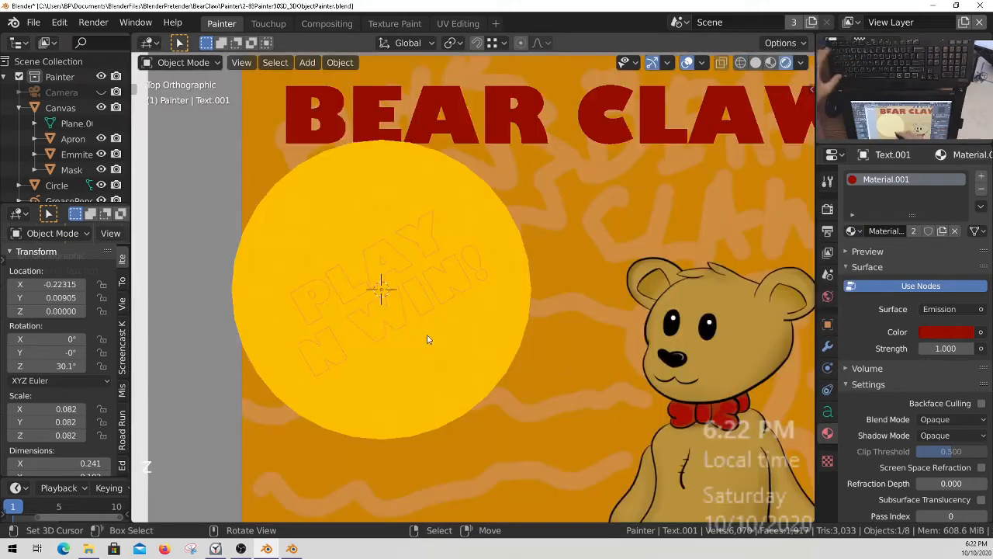
# Raise the PLAY N WIN! text along the global Z axis above the yellow circle and return to top view.
pyautogui.moveTo(428, 344); pyautogui.dragTo(498, 247, button='middle')
pyautogui.rightClick(401, 169)
pyautogui.keyDown('shift'); pyautogui.rightClick(469, 231); pyautogui.keyUp('shift')
pyautogui.press('g')
pyautogui.press('z')
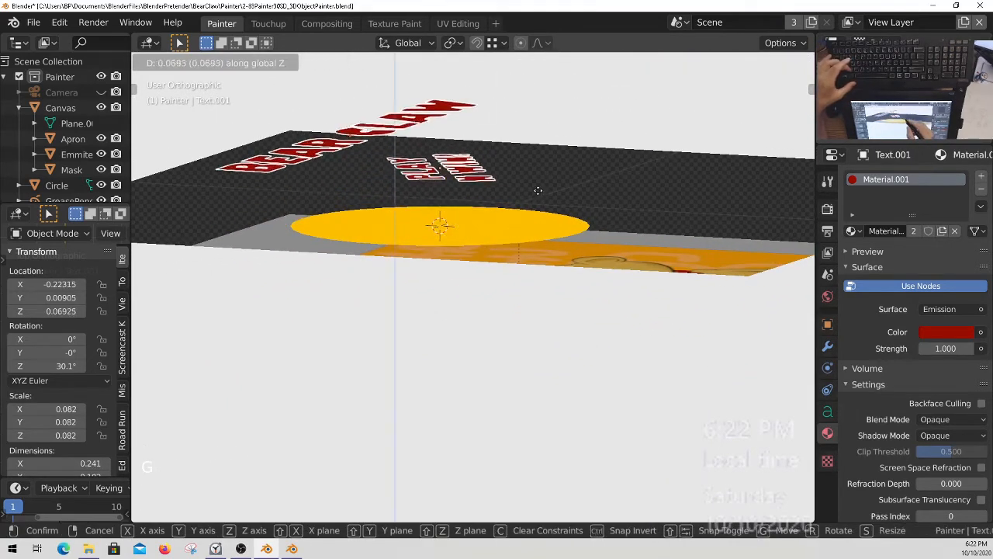
pyautogui.click(551, 153)
pyautogui.press('KP_7')
pyautogui.keyDown('ctrl'); pyautogui.moveTo(468, 334); pyautogui.dragTo(490, 362, button='middle'); pyautogui.keyUp('ctrl')
# Select the yellow circle among the overlapping objects and open its mesh in Edit Mode.
pyautogui.rightClick(512, 351)
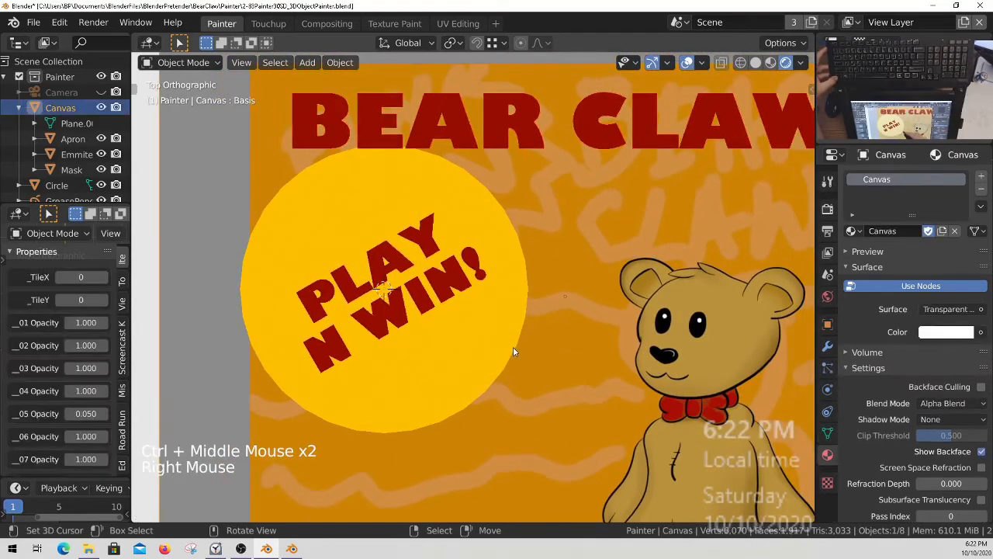
pyautogui.press('Tab')
pyautogui.press('Tab')
pyautogui.rightClick(513, 350)
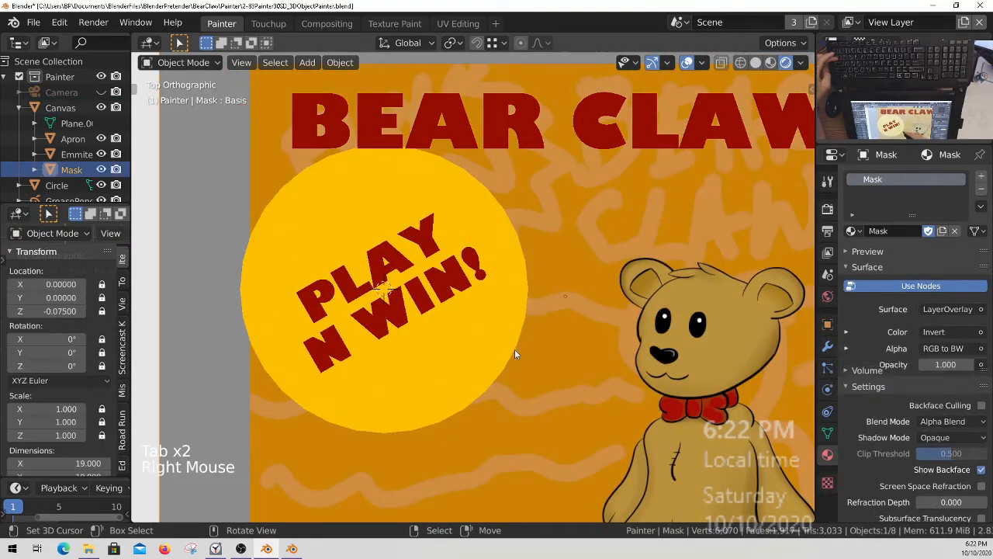
pyautogui.press('Tab')
pyautogui.press('Tab')
pyautogui.rightClick(514, 350)
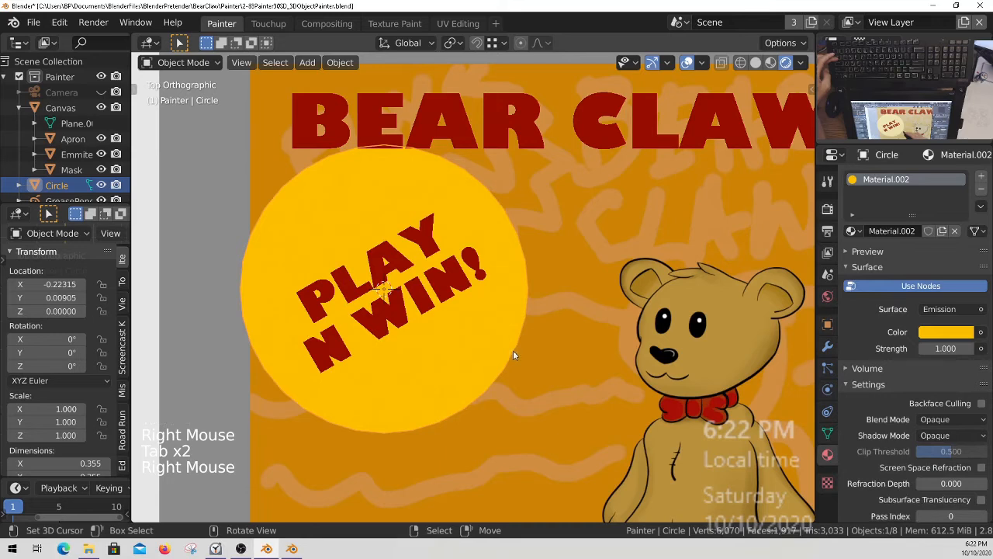
pyautogui.press('Tab')
# In wireframe with vertex selection, apply Checker Deselect to keep only every other vertex of the circle selected.
pyautogui.keyDown('ctrl'); pyautogui.moveTo(493, 303); pyautogui.dragTo(486, 334, button='middle'); pyautogui.keyUp('ctrl')
pyautogui.keyDown('shift'); pyautogui.moveTo(486, 334); pyautogui.dragTo(475, 333, button='middle'); pyautogui.keyUp('shift')
pyautogui.press('z')
pyautogui.press('z')
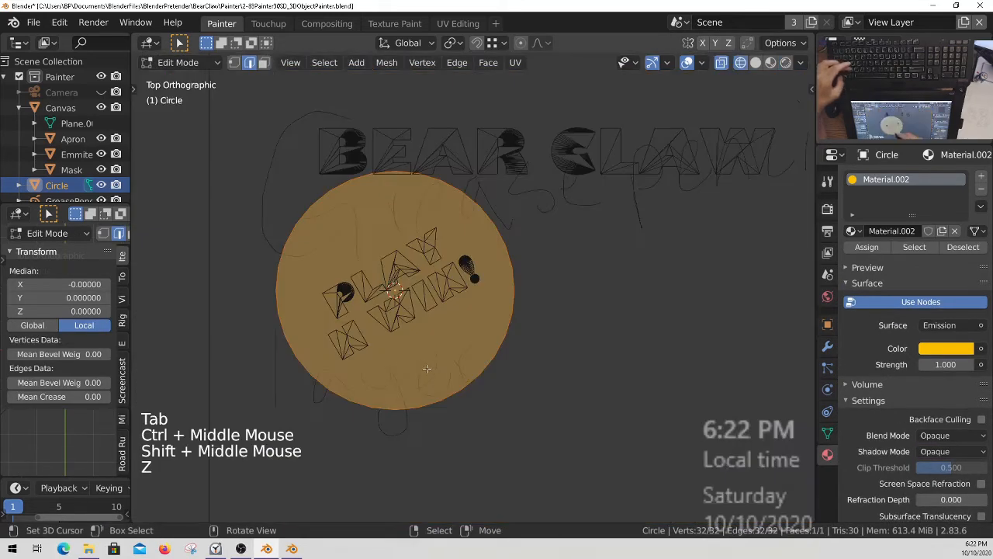
pyautogui.press('1')
pyautogui.keyDown('ctrl'); pyautogui.moveTo(481, 344); pyautogui.dragTo(511, 340, button='middle'); pyautogui.keyUp('ctrl')
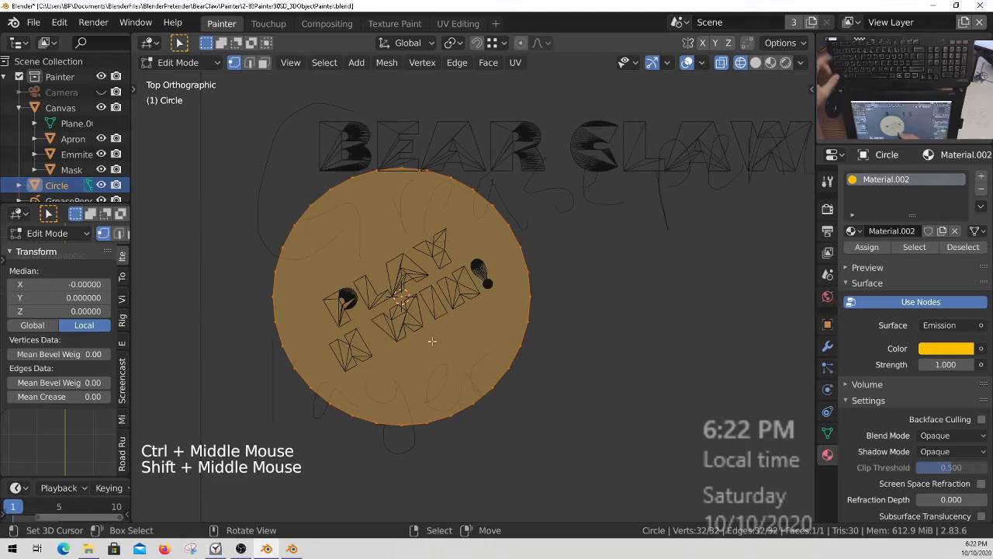
pyautogui.click(325, 63)
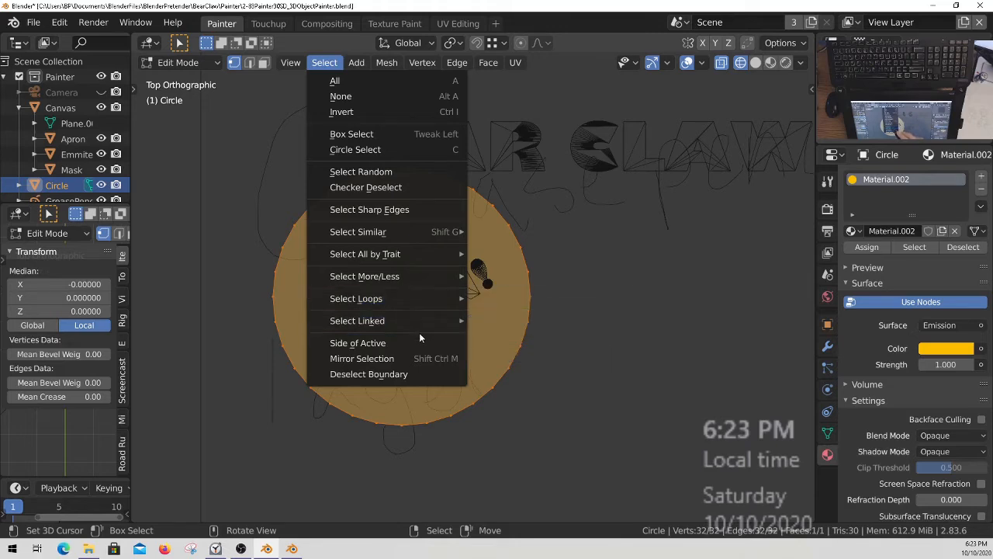
pyautogui.click(392, 187)
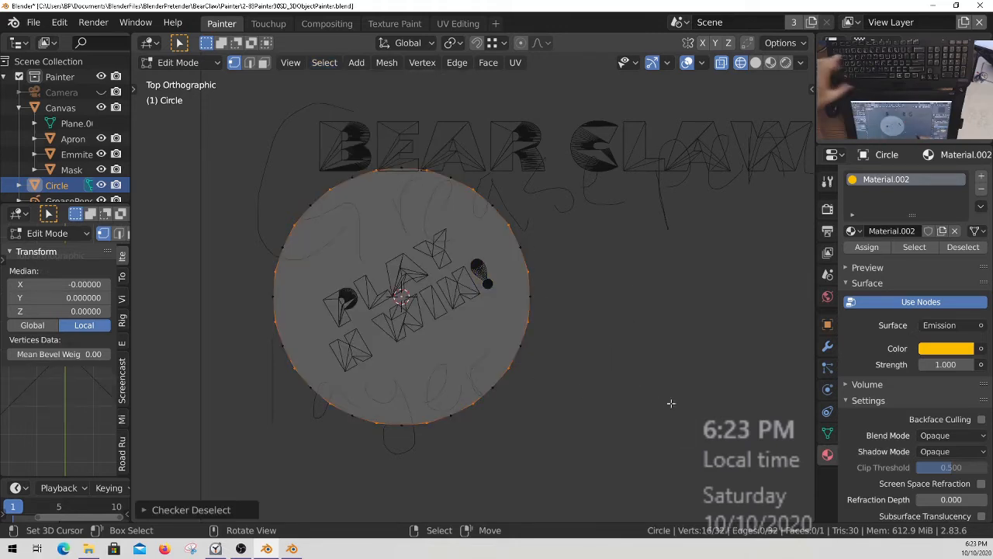
# Scale the alternate circle vertices inward to about 0.77 to form a starburst.
pyautogui.press('s')
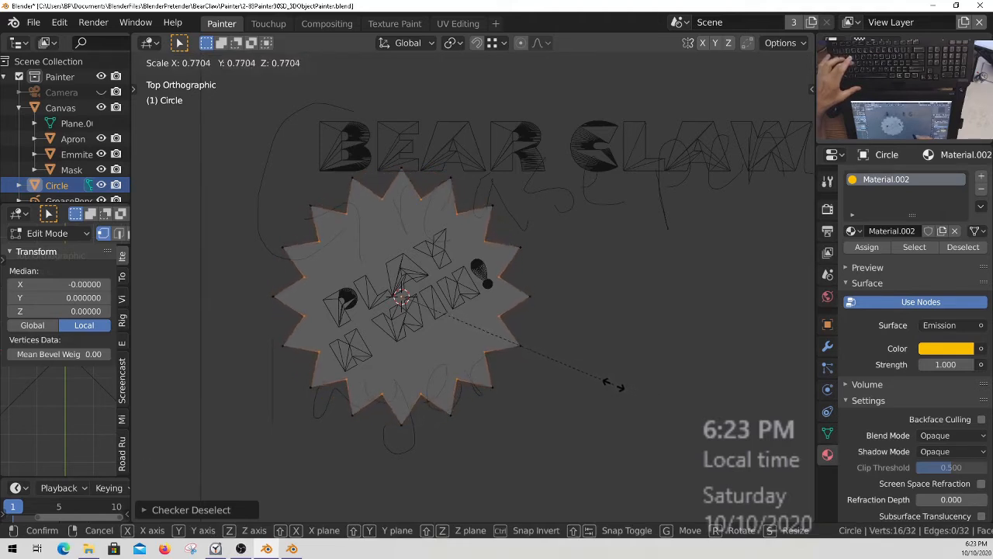
pyautogui.click(618, 388)
pyautogui.keyDown('ctrl'); pyautogui.moveTo(541, 339); pyautogui.dragTo(530, 321, button='middle'); pyautogui.keyUp('ctrl')
pyautogui.keyDown('ctrl'); pyautogui.moveTo(523, 266); pyautogui.dragTo(532, 326, button='middle'); pyautogui.keyUp('ctrl')
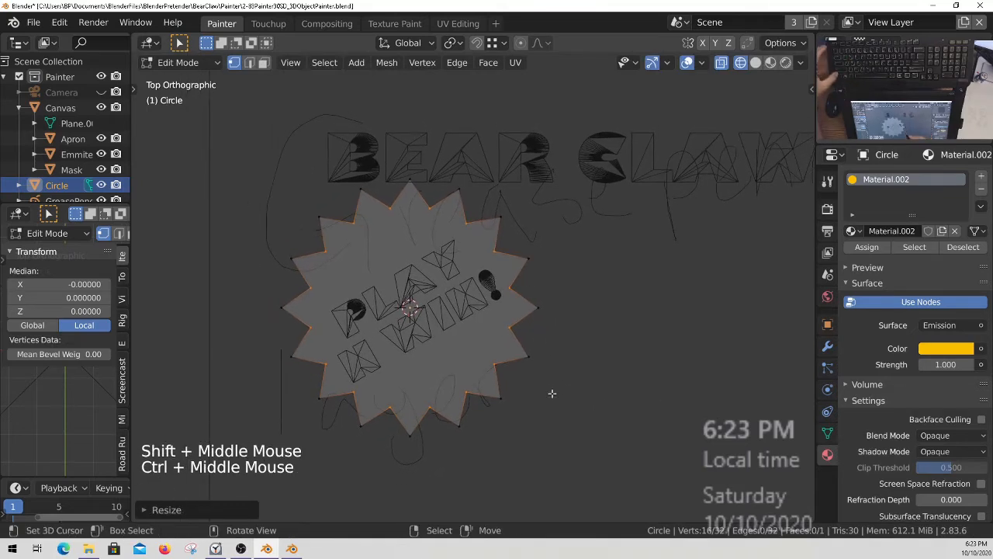
# Scale the whole starburst mesh to about 0.71 along Y and rotate it to follow the text's slant.
pyautogui.press('a')
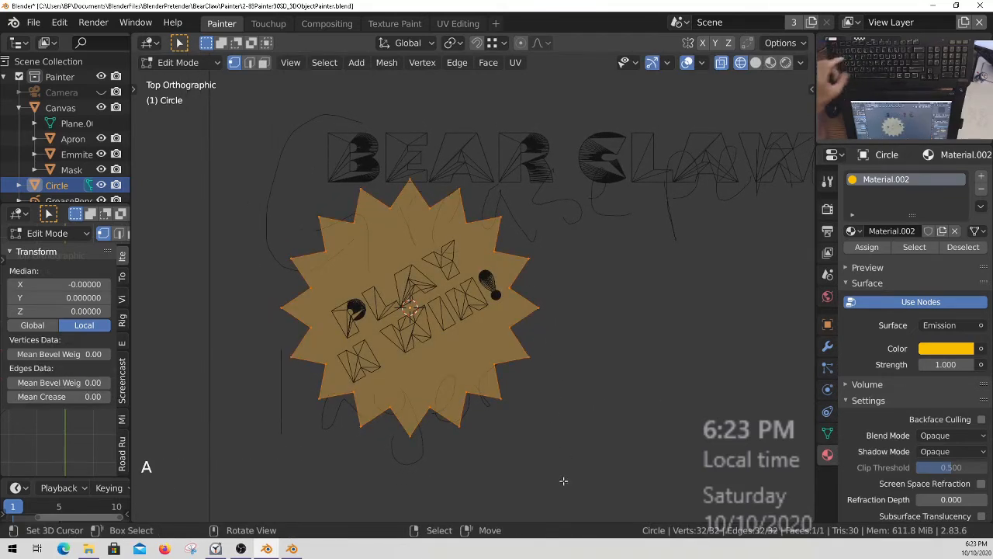
pyautogui.press('s')
pyautogui.press('y')
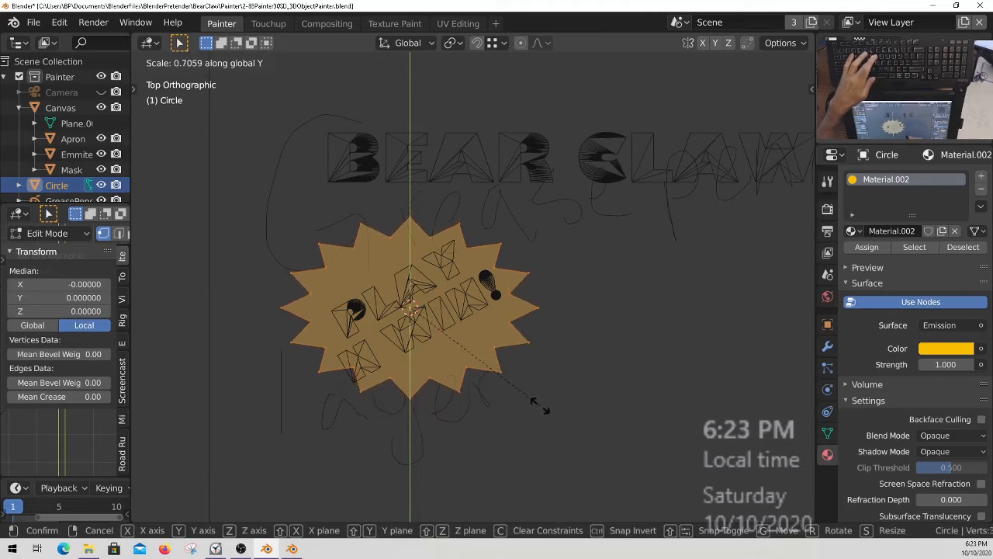
pyautogui.click(536, 409)
pyautogui.press('r')
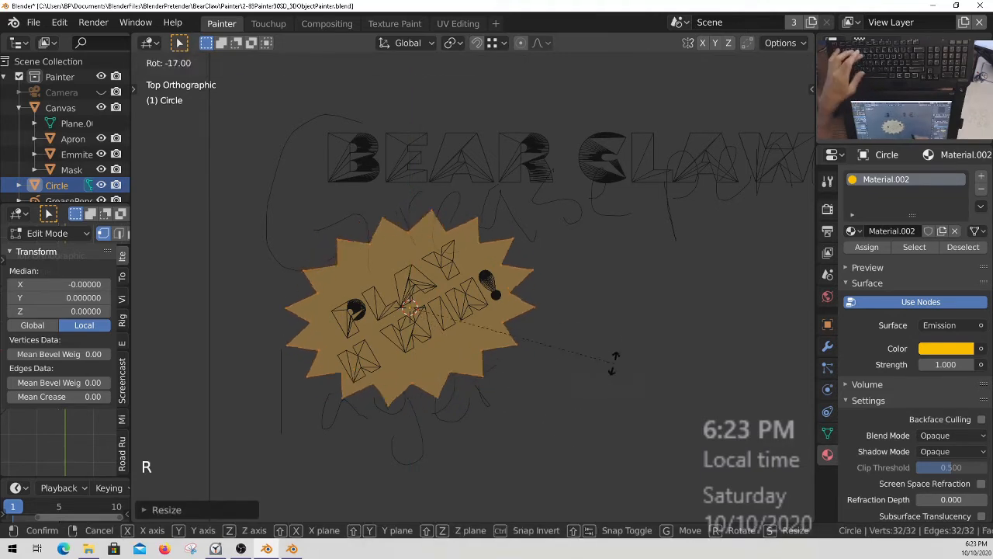
pyautogui.click(620, 319)
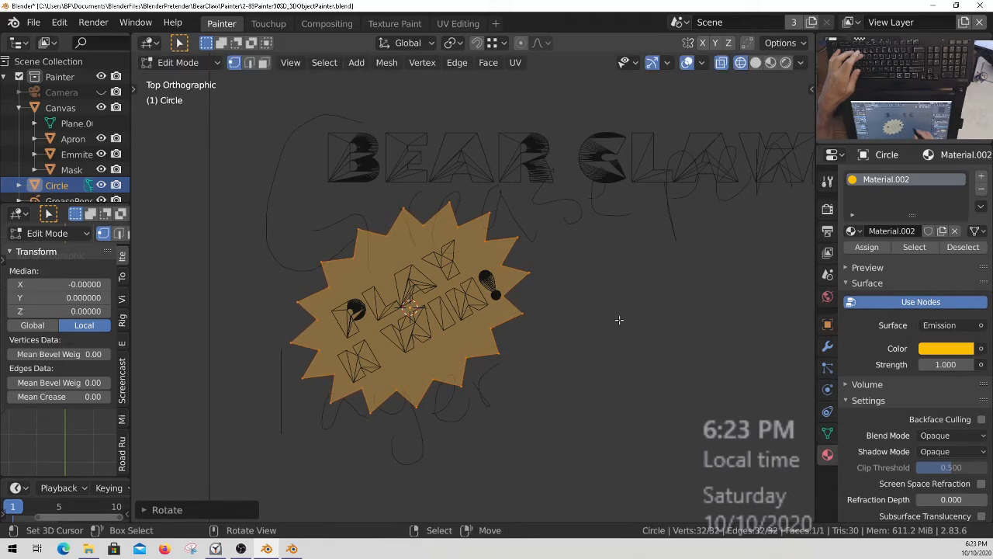
pyautogui.press('Tab')
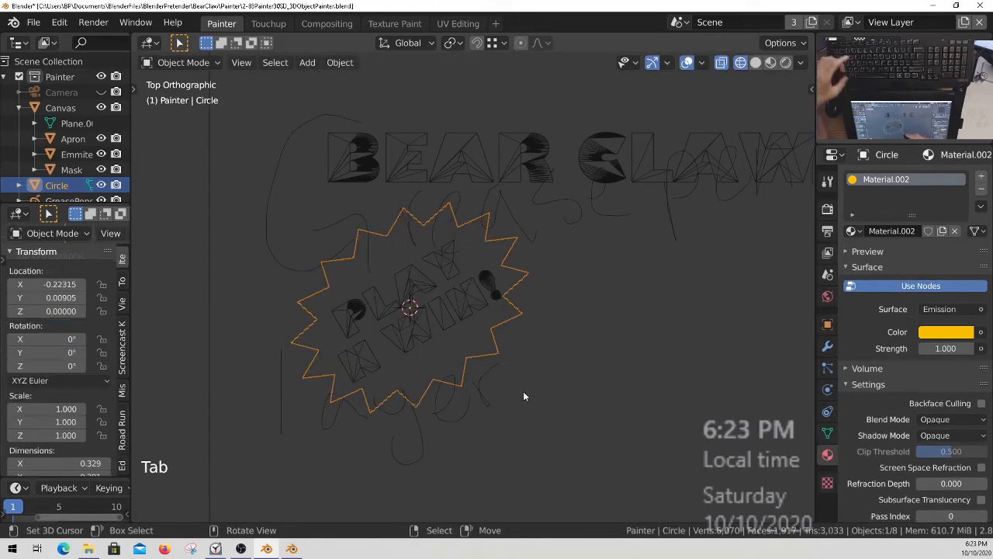
# Select the PLAY N WIN! text together with the starburst and enlarge both by a factor of about 1.33.
pyautogui.press('z')
pyautogui.moveTo(498, 342)
pyautogui.keyDown('ctrl'); pyautogui.mouseDown(button='middle')
pyautogui.moveTo(533, 281)
pyautogui.moveTo(530, 332)
pyautogui.moveTo(492, 323)
pyautogui.moveTo(591, 311)
pyautogui.moveTo(409, 237)
pyautogui.moveTo(427, 310)
pyautogui.moveTo(504, 330)
pyautogui.mouseUp(button='middle'); pyautogui.keyUp('ctrl')
pyautogui.press('z')
pyautogui.keyDown('shift'); pyautogui.rightClick(419, 264); pyautogui.keyUp('shift')
pyautogui.press('z')
pyautogui.press('s')
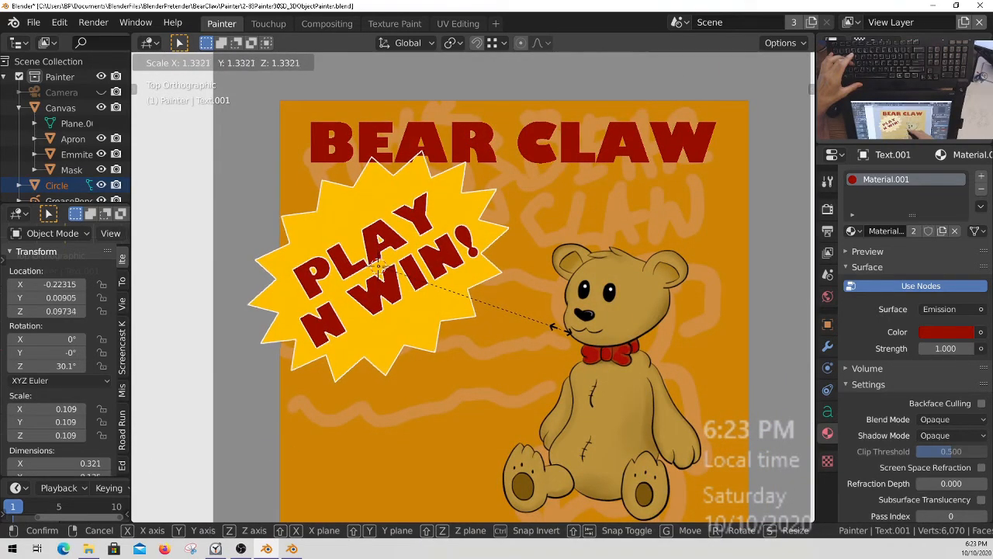
pyautogui.click(563, 333)
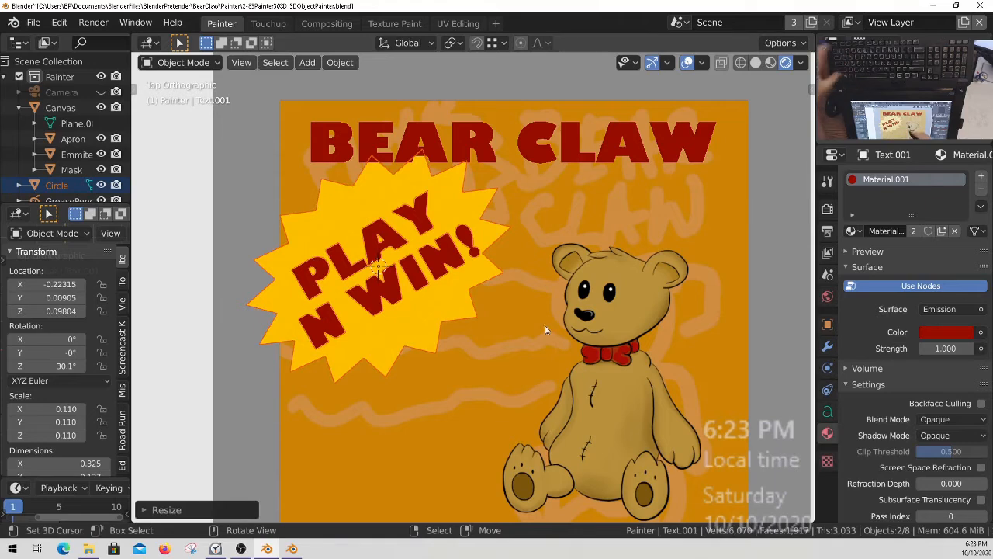
# Move the text and starburst together by about 0.0185 in X and 0.0120 in Y.
pyautogui.keyDown('ctrl'); pyautogui.moveTo(544, 331); pyautogui.dragTo(527, 347, button='middle'); pyautogui.keyUp('ctrl')
pyautogui.press('g')
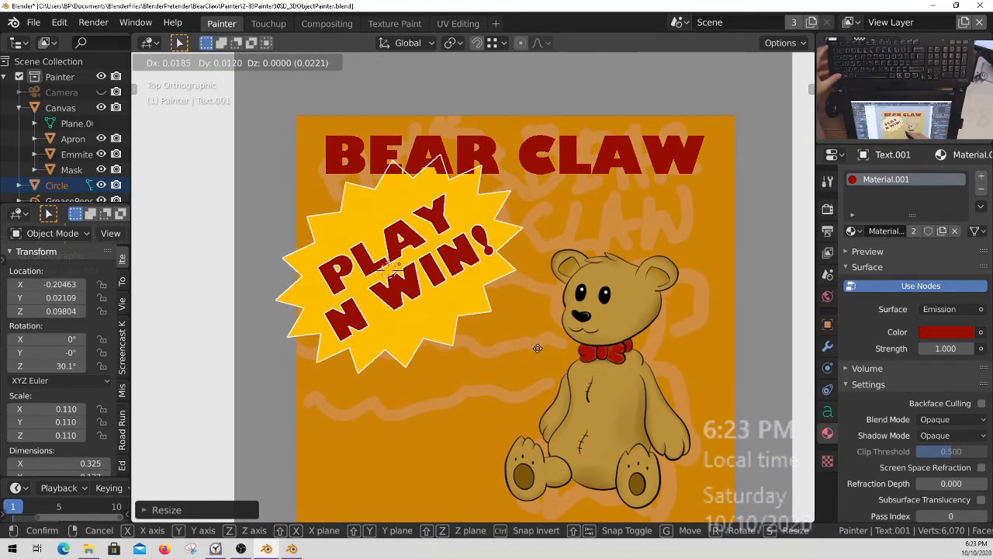
pyautogui.click(537, 348)
# Raise the BEAR CLAW text along global Z to about 0.141 and return to top view.
pyautogui.keyDown('ctrl'); pyautogui.moveTo(519, 298); pyautogui.dragTo(521, 261, button='middle'); pyautogui.keyUp('ctrl')
pyautogui.rightClick(423, 205)
pyautogui.moveTo(439, 291); pyautogui.dragTo(464, 208, button='middle')
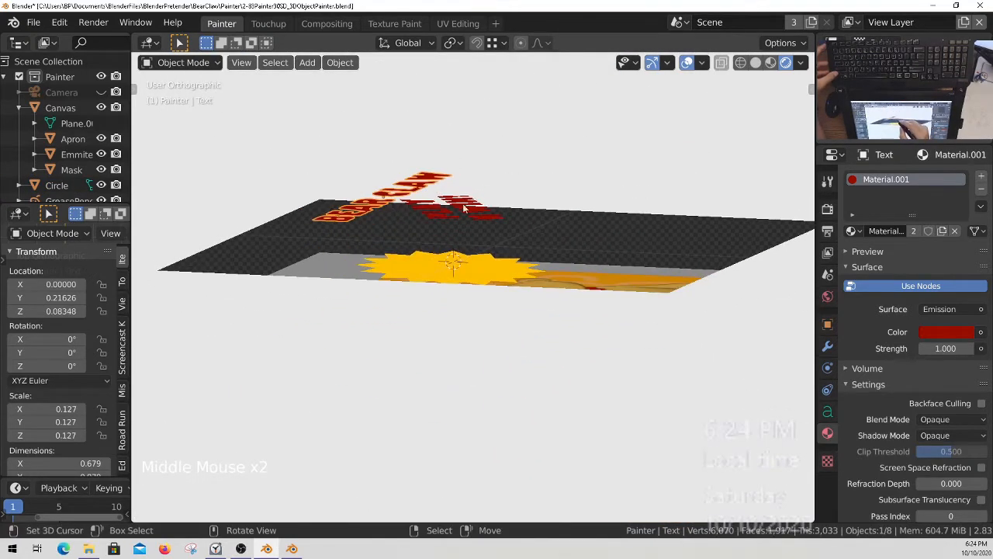
pyautogui.press('g')
pyautogui.press('z')
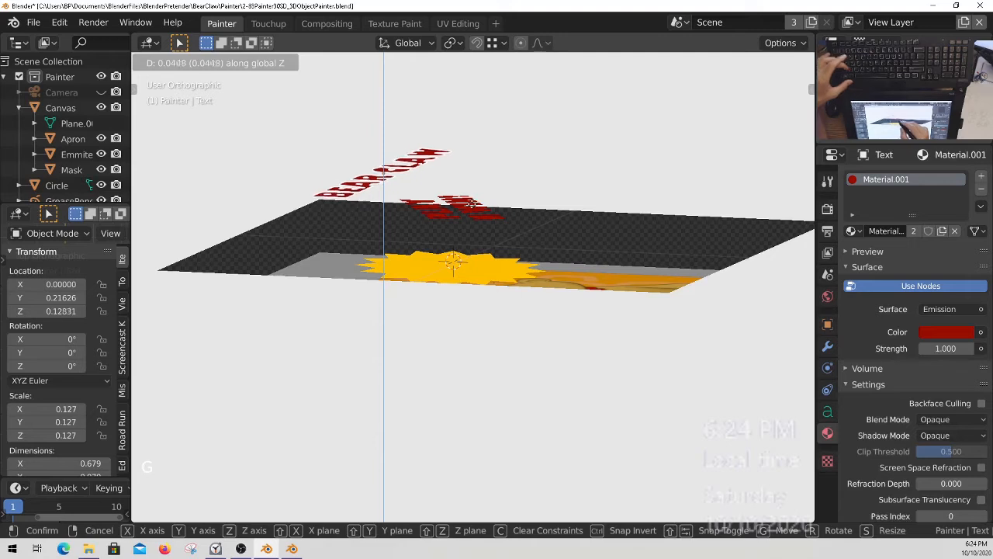
pyautogui.click(480, 201)
pyautogui.press('KP_7')
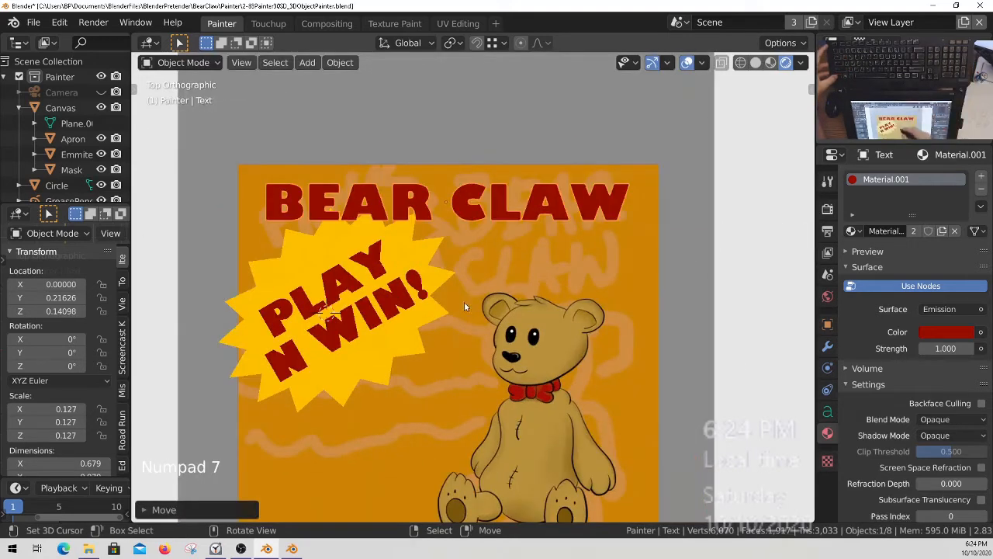
# Save the painter file with the finished lettering and starburst badge.
pyautogui.keyDown('ctrl'); pyautogui.moveTo(464, 302); pyautogui.dragTo(447, 252, button='middle'); pyautogui.keyUp('ctrl')
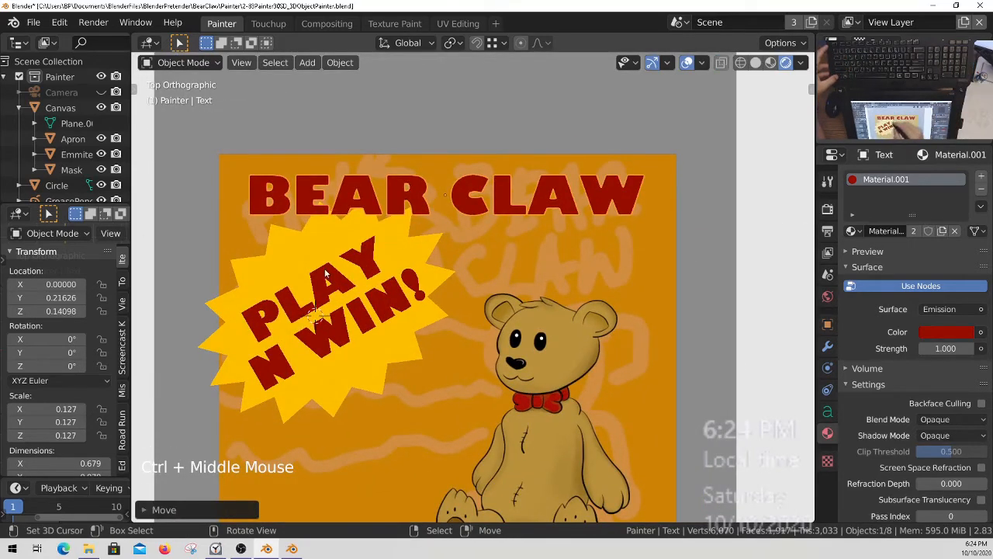
pyautogui.keyDown('ctrl'); pyautogui.moveTo(383, 307); pyautogui.dragTo(461, 347, button='middle'); pyautogui.keyUp('ctrl')
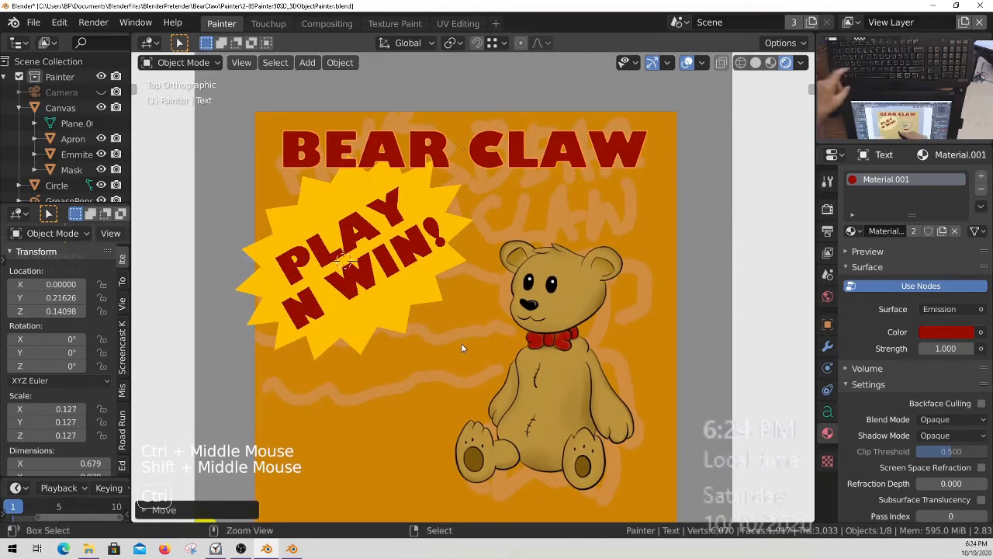
pyautogui.hotkey('ctrl', 's')
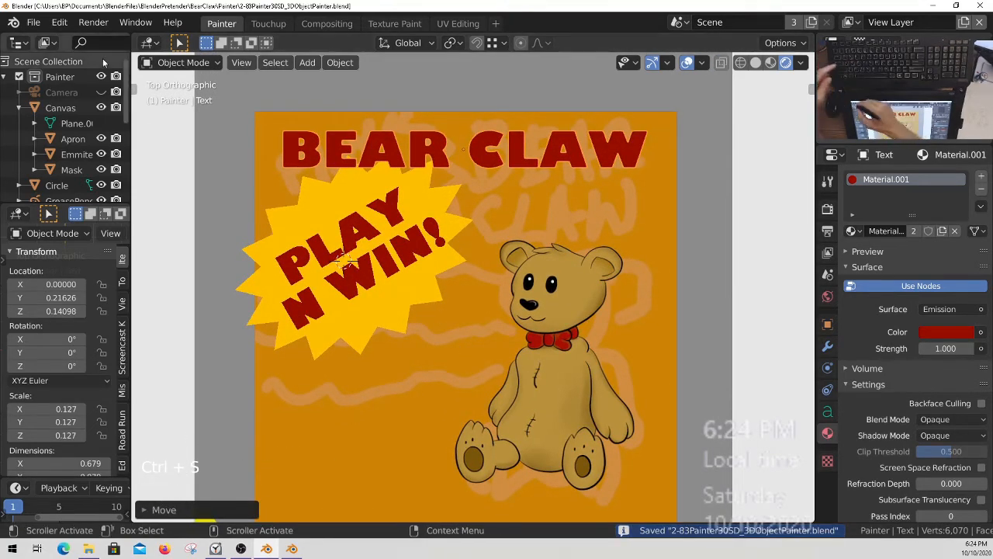
# Move both text objects and the Circle starburst from the Painter collection into the Object collection.
pyautogui.hotkey('ctrl', 'space')
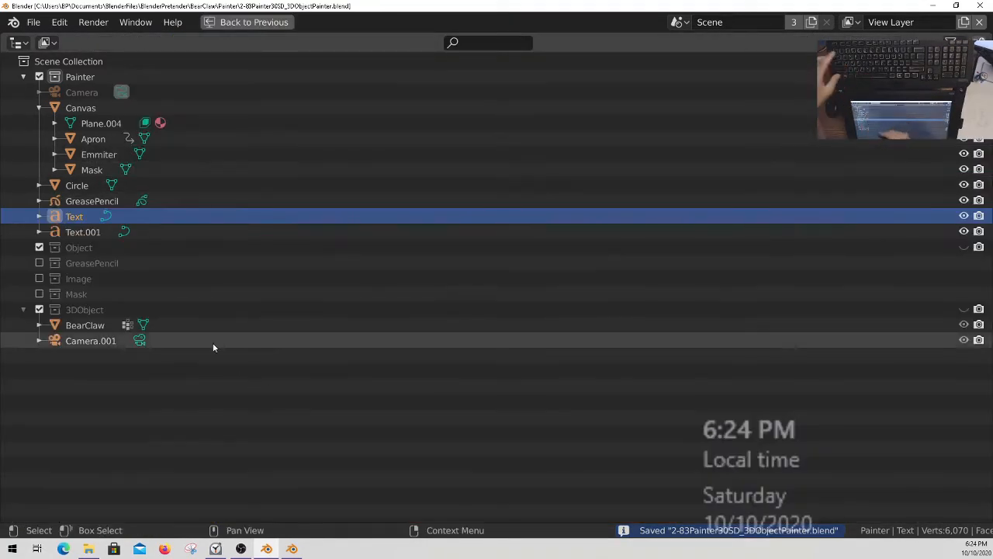
pyautogui.moveTo(79, 218)
pyautogui.mouseDown()
pyautogui.moveTo(90, 334)
pyautogui.moveTo(84, 230)
pyautogui.moveTo(76, 244)
pyautogui.mouseUp()
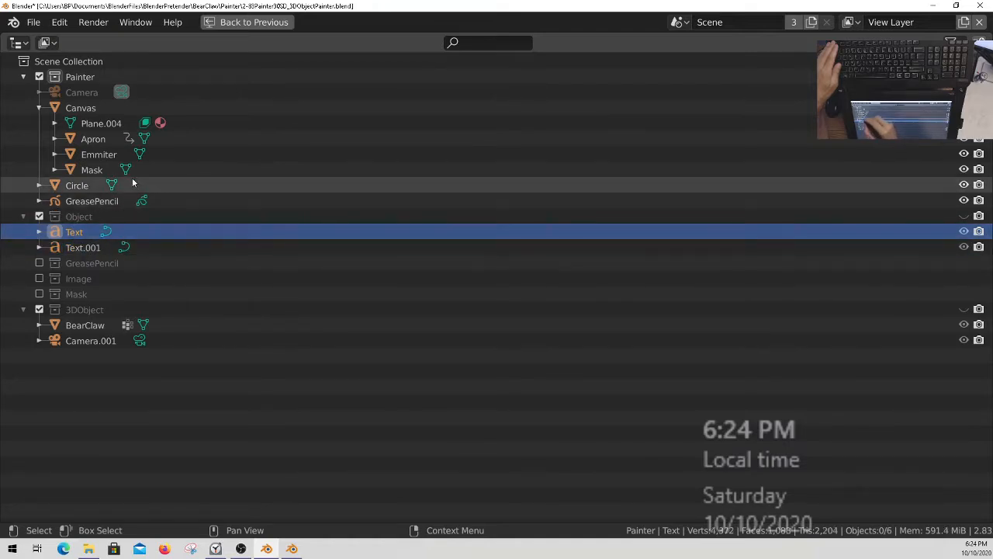
pyautogui.moveTo(87, 188); pyautogui.dragTo(77, 228)
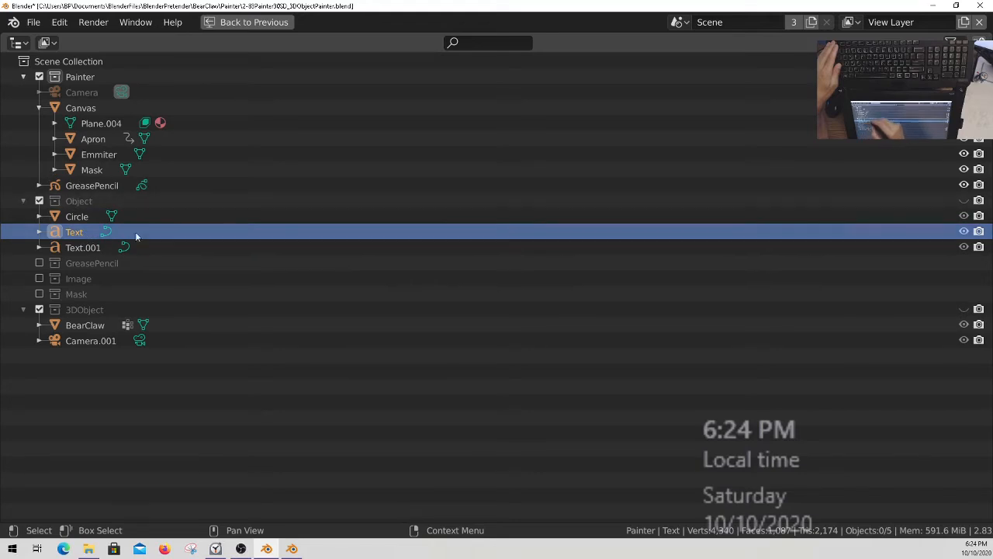
pyautogui.hotkey('ctrl', 'space')
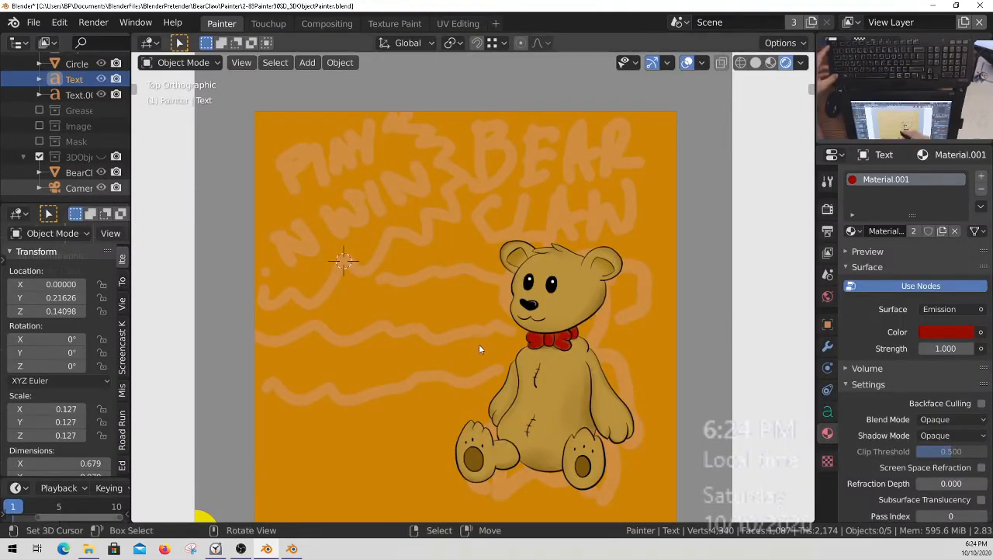
# Make the Object collection visible while keeping 3DObject hidden, and save the file.
pyautogui.click(101, 157)
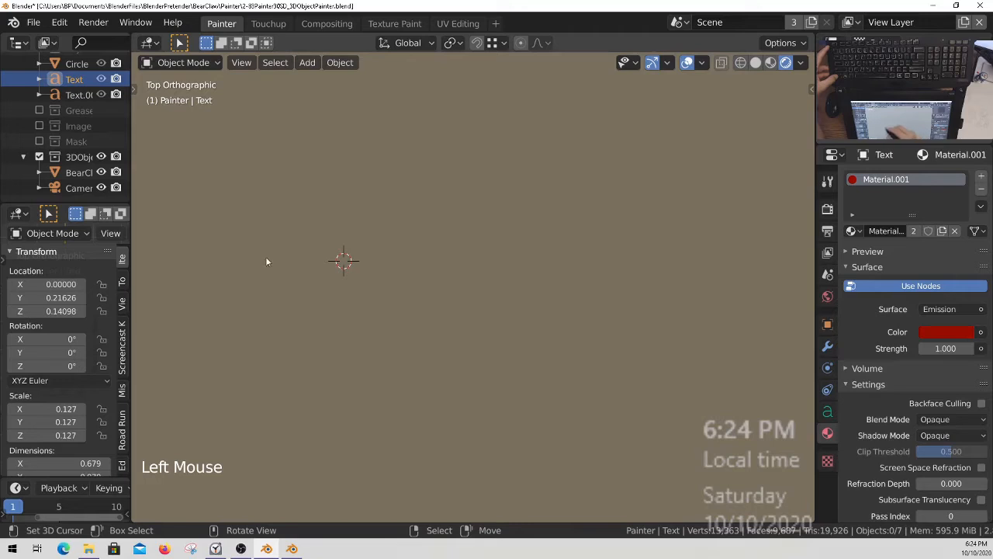
pyautogui.click(102, 157)
pyautogui.moveTo(100, 94); pyautogui.dragTo(101, 172, button='middle')
pyautogui.click(101, 127)
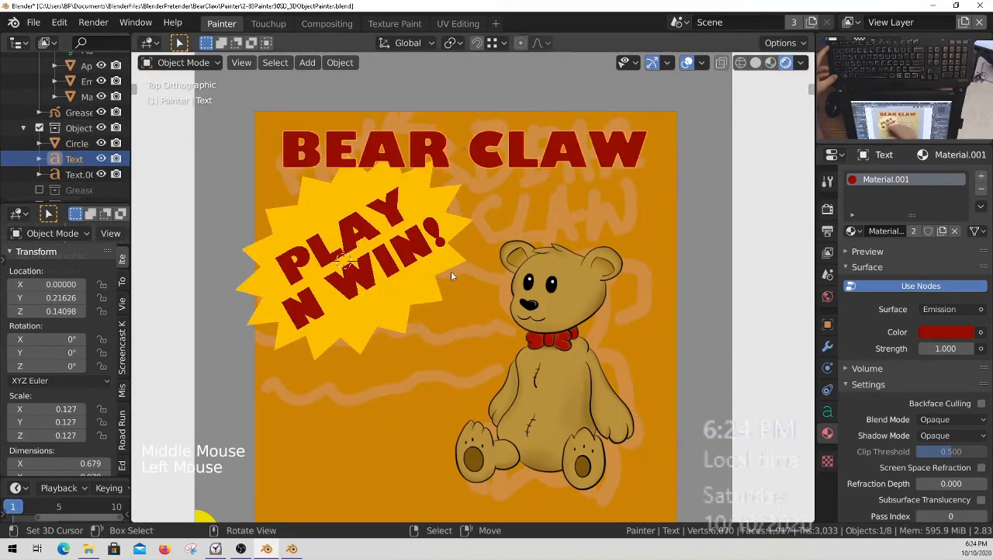
pyautogui.hotkey('ctrl', 's')
pyautogui.moveTo(534, 326)
pyautogui.keyDown('ctrl'); pyautogui.mouseDown(button='middle')
pyautogui.moveTo(537, 375)
pyautogui.moveTo(545, 326)
pyautogui.mouseUp(button='middle'); pyautogui.keyUp('ctrl')
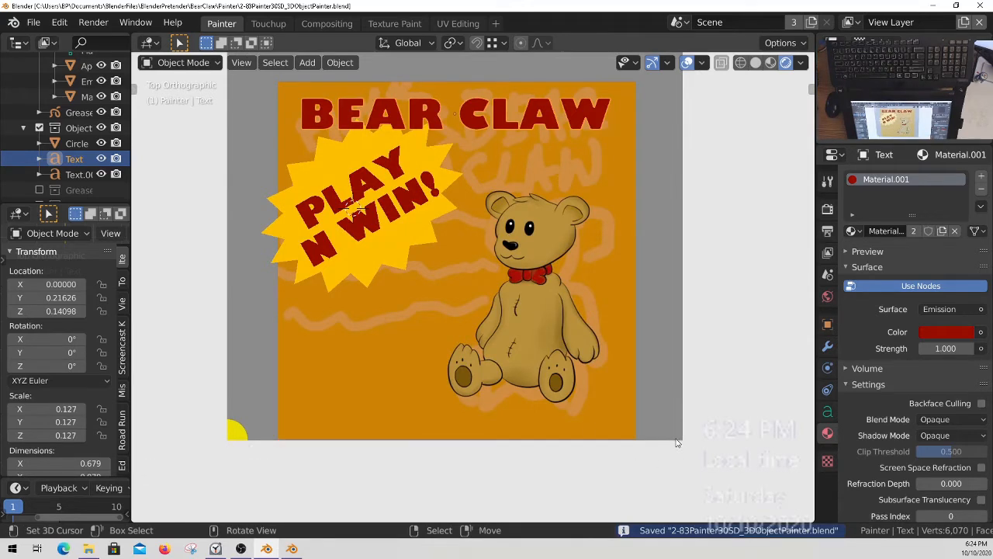
pyautogui.keyDown('ctrl'); pyautogui.moveTo(590, 196); pyautogui.dragTo(608, 215, button='middle'); pyautogui.keyUp('ctrl')
pyautogui.keyDown('ctrl'); pyautogui.moveTo(593, 168); pyautogui.dragTo(613, 181, button='middle'); pyautogui.keyUp('ctrl')
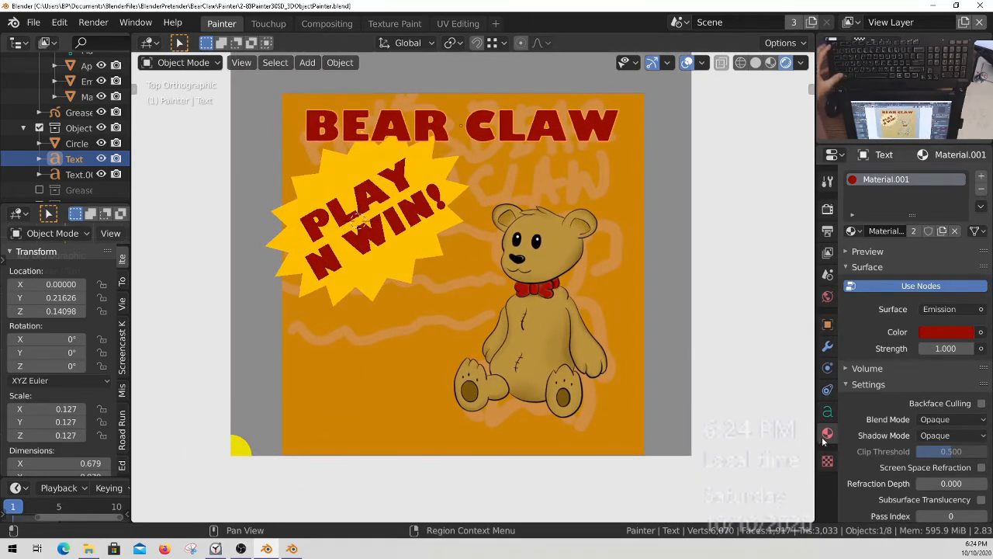
# Select the Canvas object and switch it to Texture Paint mode.
pyautogui.rightClick(431, 311)
pyautogui.moveTo(83, 112); pyautogui.dragTo(72, 184, button='middle')
pyautogui.hotkey('ctrl', 'Tab')
pyautogui.hotkey('ctrl', 'Tab')
pyautogui.hotkey('ctrl', 'Tab')
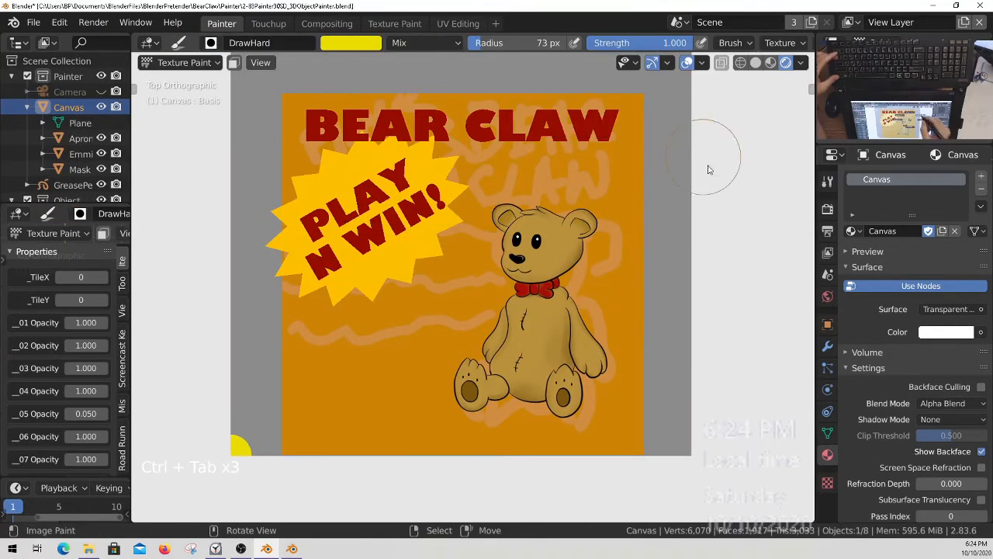
pyautogui.moveTo(579, 340)
pyautogui.keyDown('shift'); pyautogui.mouseDown(button='middle')
pyautogui.moveTo(550, 356)
pyautogui.moveTo(569, 381)
pyautogui.mouseUp(button='middle'); pyautogui.keyUp('shift')
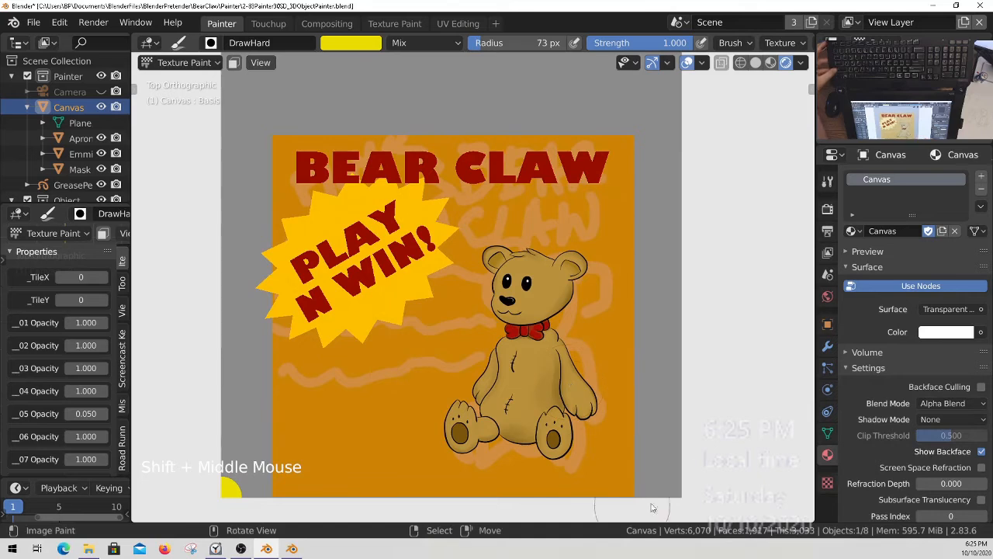
# Make Layer 05, which holds the rough sketch, the active texture slot of the Canvas.
pyautogui.click(827, 181)
pyautogui.scroll(-5, 885, 363)
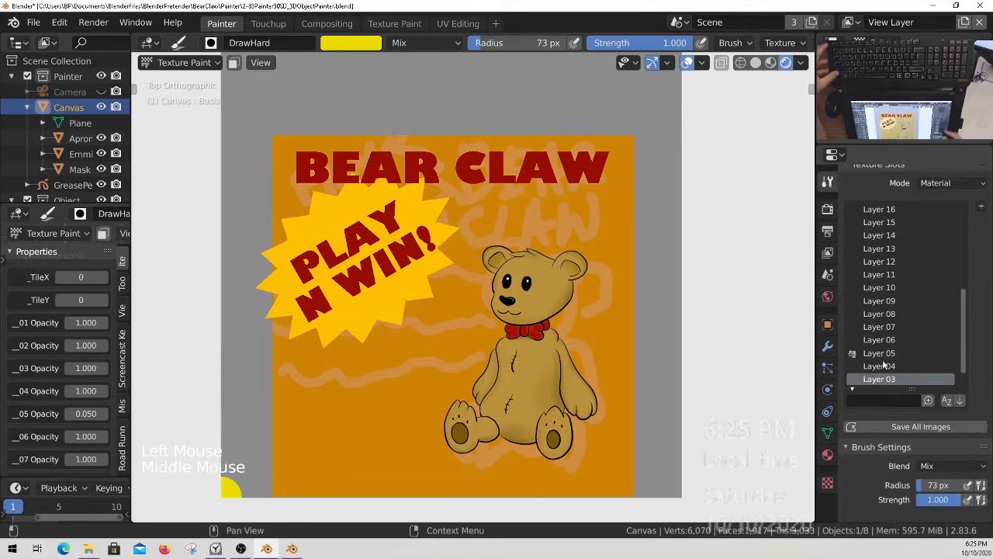
pyautogui.moveTo(884, 363); pyautogui.dragTo(884, 380, button='middle')
pyautogui.keyDown('ctrl'); pyautogui.moveTo(610, 419); pyautogui.dragTo(401, 341, button='middle'); pyautogui.keyUp('ctrl')
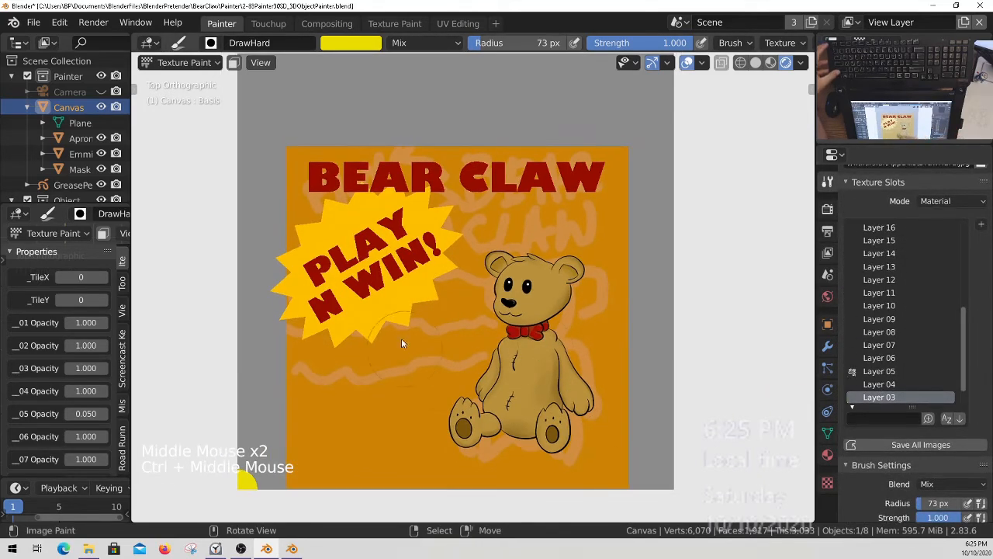
pyautogui.click(879, 371)
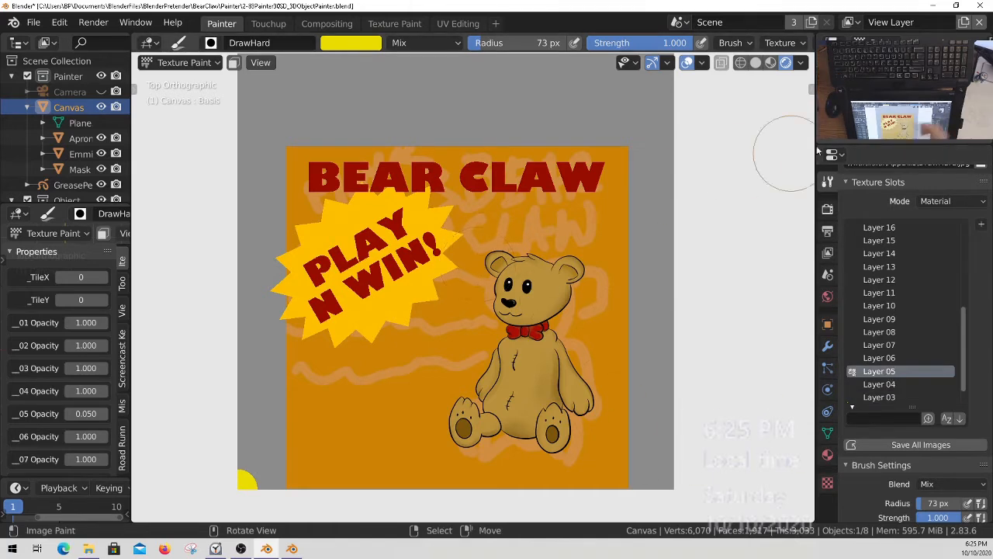
pyautogui.moveTo(910, 365)
pyautogui.mouseDown(button='middle')
pyautogui.moveTo(902, 378)
pyautogui.moveTo(911, 365)
pyautogui.mouseUp(button='middle')
pyautogui.moveTo(966, 365); pyautogui.dragTo(967, 385)
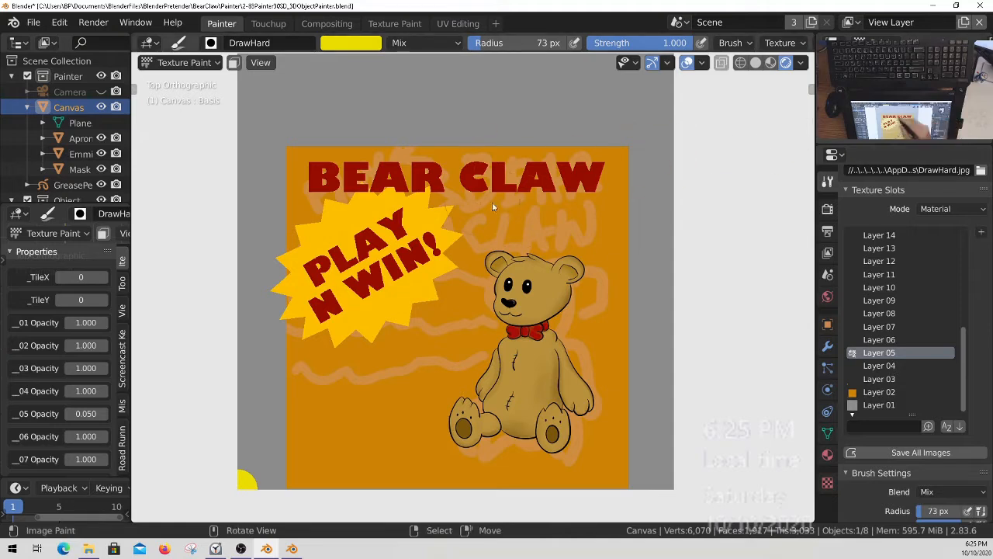
# Erase the rough sketch lines on Layer 05 with the EraseHard brush and save the file.
pyautogui.moveTo(877, 274); pyautogui.dragTo(871, 417, button='middle')
pyautogui.click(905, 253)
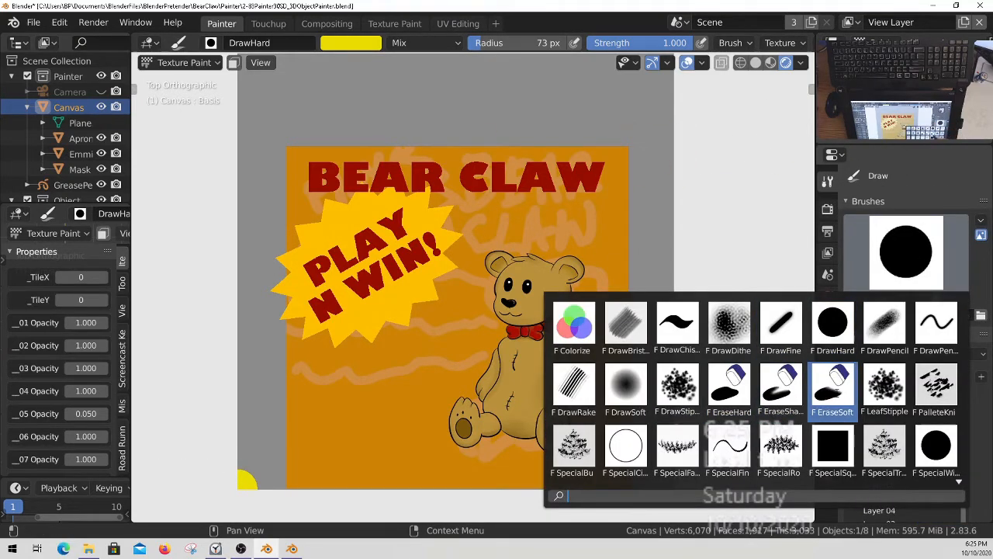
pyautogui.click(729, 386)
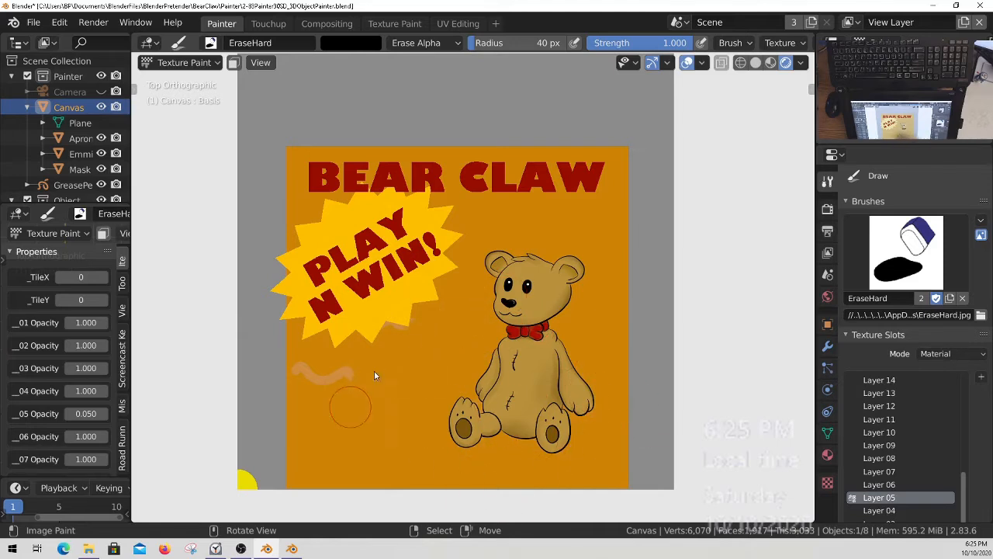
pyautogui.press('q')
pyautogui.click(451, 334)
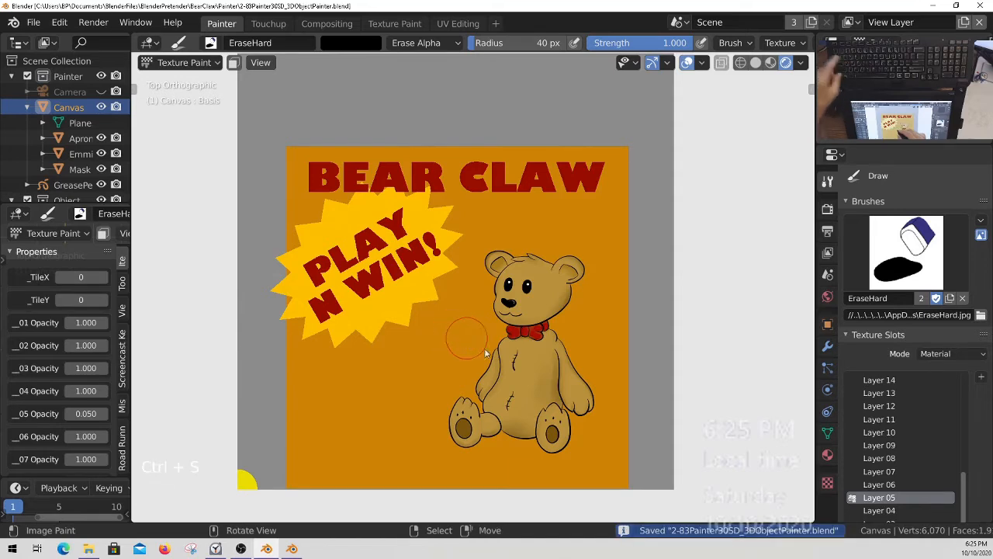
# Make Layer 04 the active texture slot for painting behind the teddy bear.
pyautogui.keyDown('ctrl'); pyautogui.moveTo(472, 348); pyautogui.dragTo(533, 375, button='middle'); pyautogui.keyUp('ctrl')
pyautogui.keyDown('shift'); pyautogui.moveTo(593, 375); pyautogui.dragTo(569, 350, button='middle'); pyautogui.keyUp('shift')
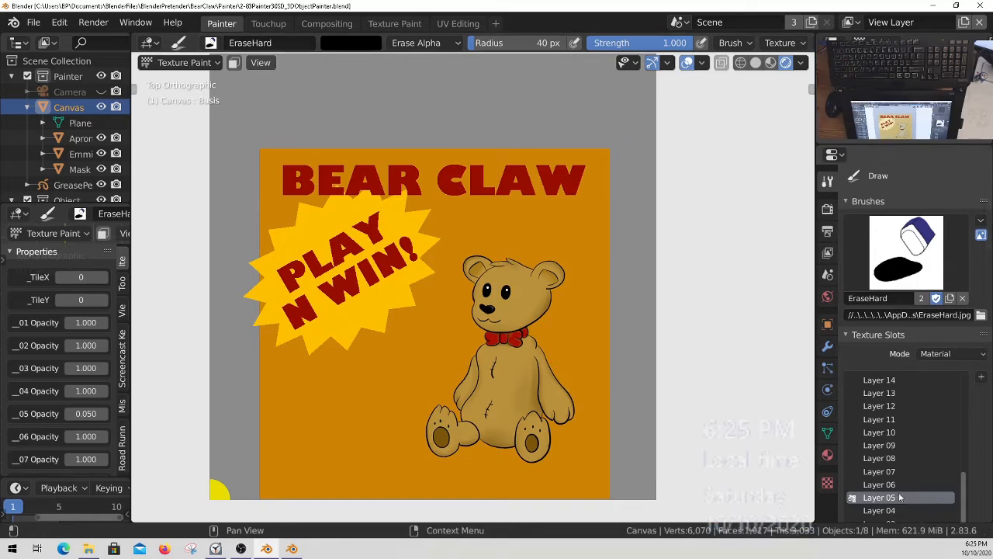
pyautogui.moveTo(892, 500); pyautogui.dragTo(882, 468, button='middle')
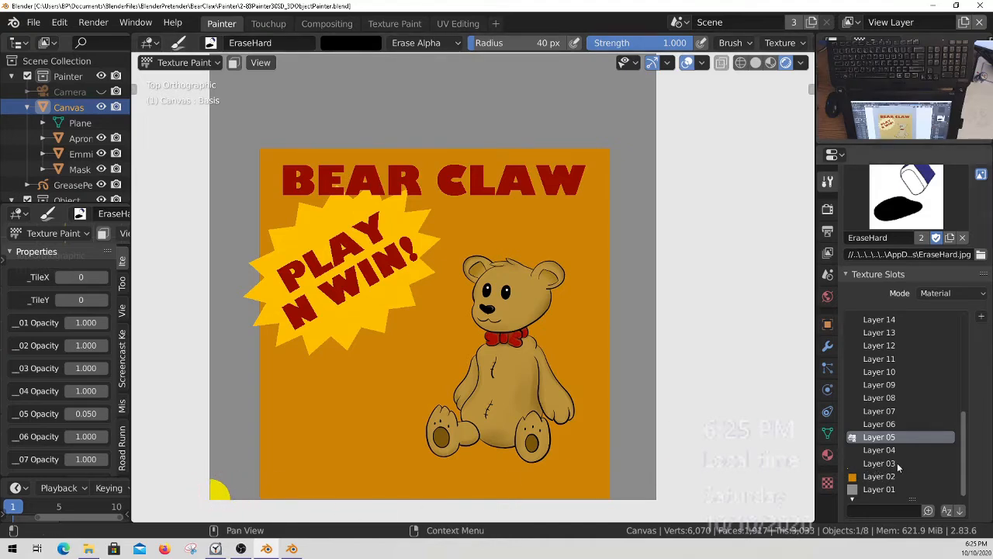
pyautogui.click(878, 451)
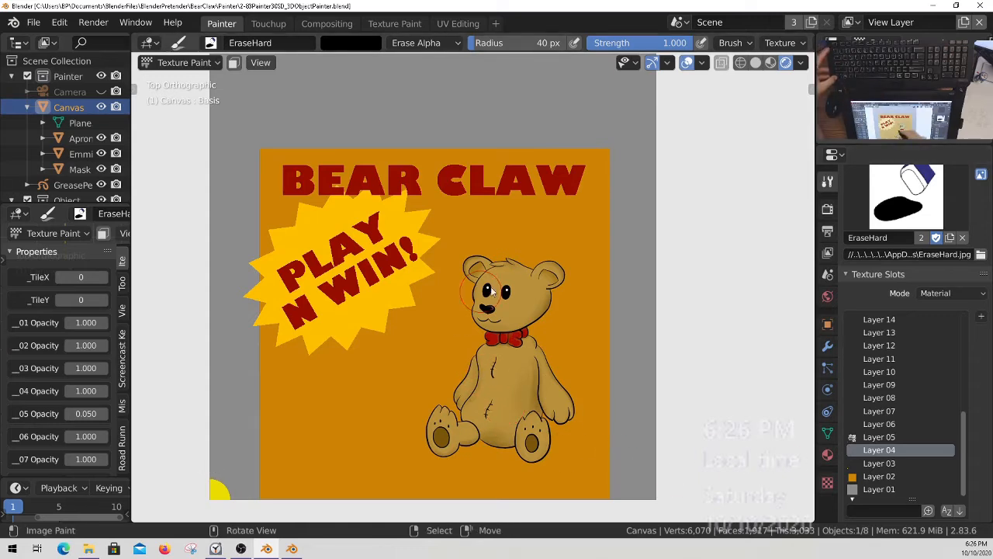
pyautogui.keyDown('ctrl'); pyautogui.moveTo(501, 269); pyautogui.dragTo(517, 263, button='middle'); pyautogui.keyUp('ctrl')
pyautogui.keyDown('shift'); pyautogui.moveTo(519, 264); pyautogui.dragTo(540, 245, button='middle'); pyautogui.keyUp('shift')
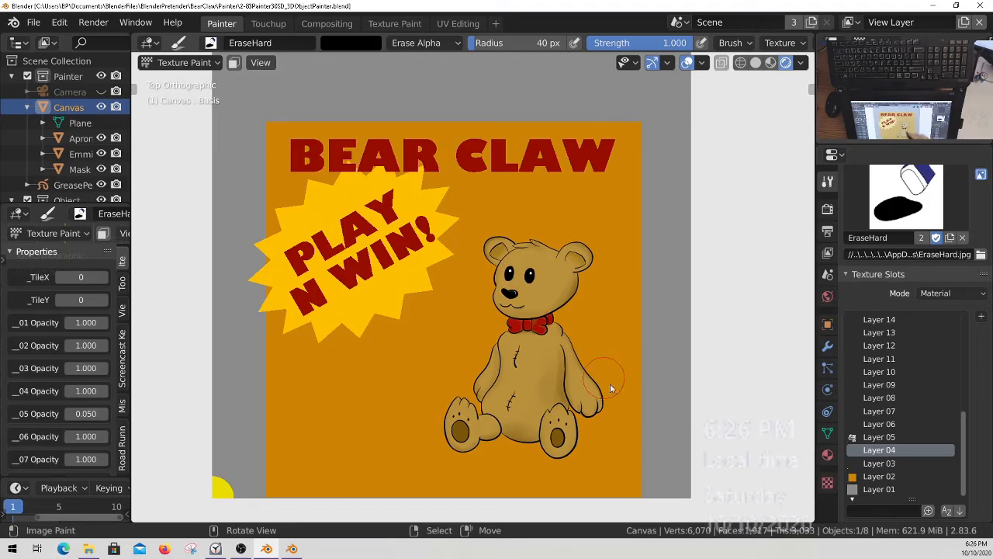
# Choose the DrawPenPoint brush for painting on Layer 04.
pyautogui.click(906, 198)
pyautogui.click(936, 264)
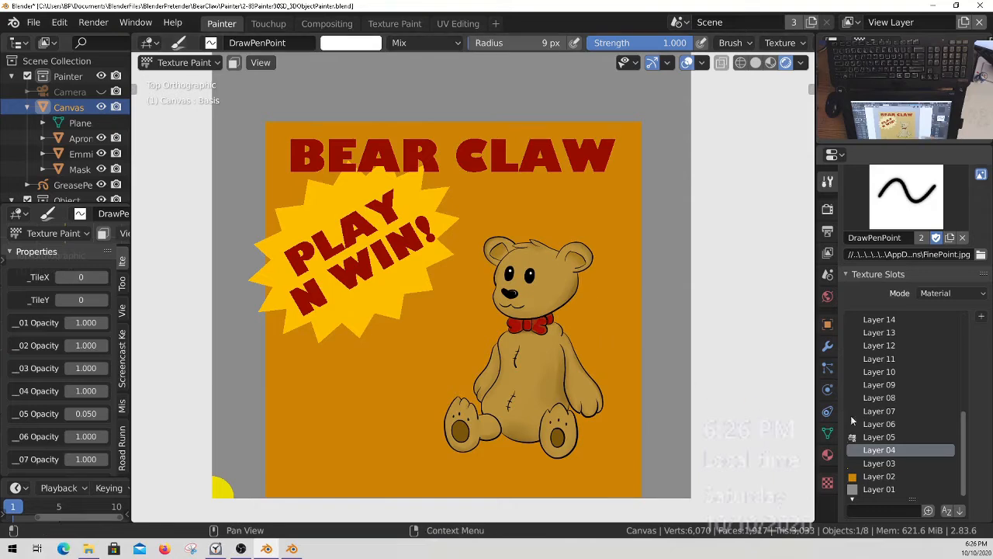
pyautogui.click(918, 195)
pyautogui.click(933, 271)
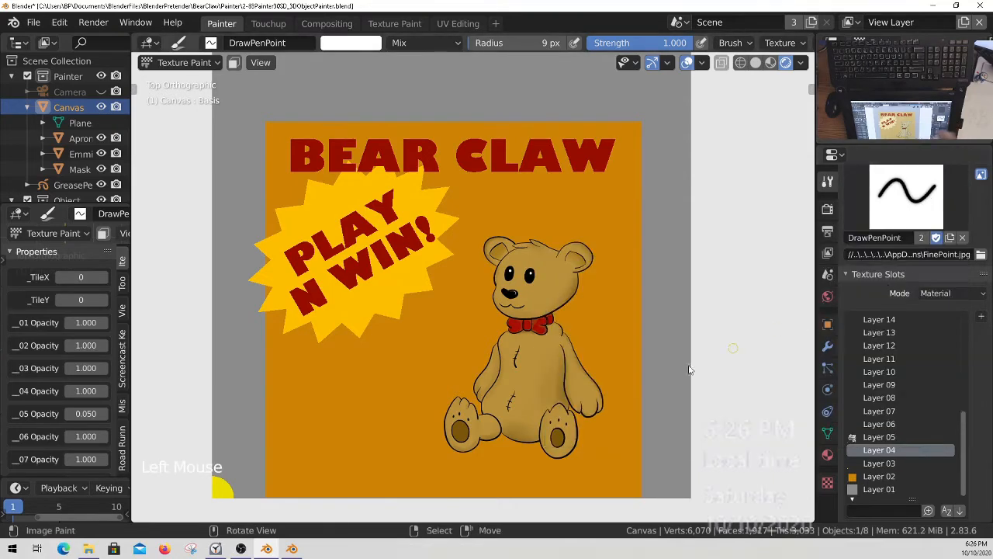
pyautogui.click(890, 218)
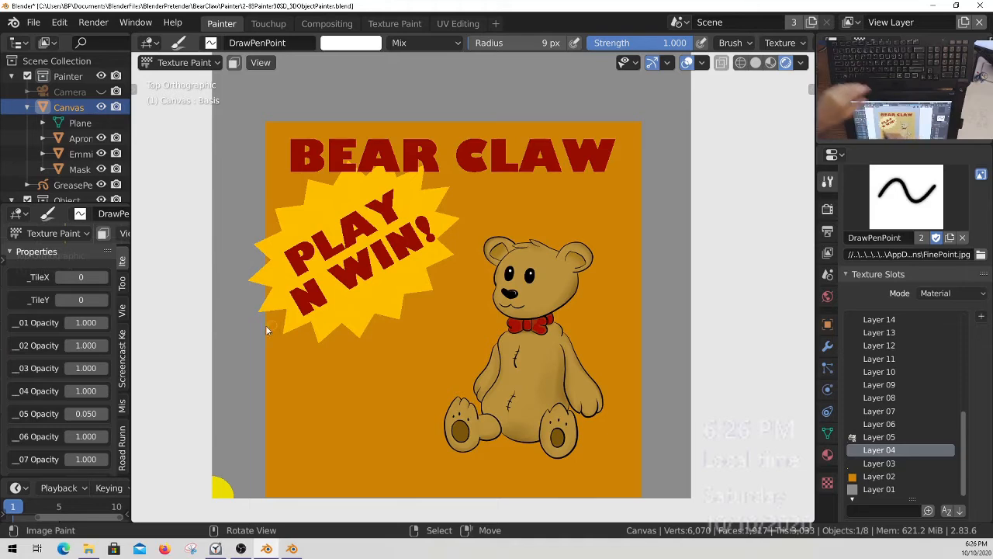
# Sample the orange background as the brush colour and darken it to a brownish orange.
pyautogui.click(357, 44)
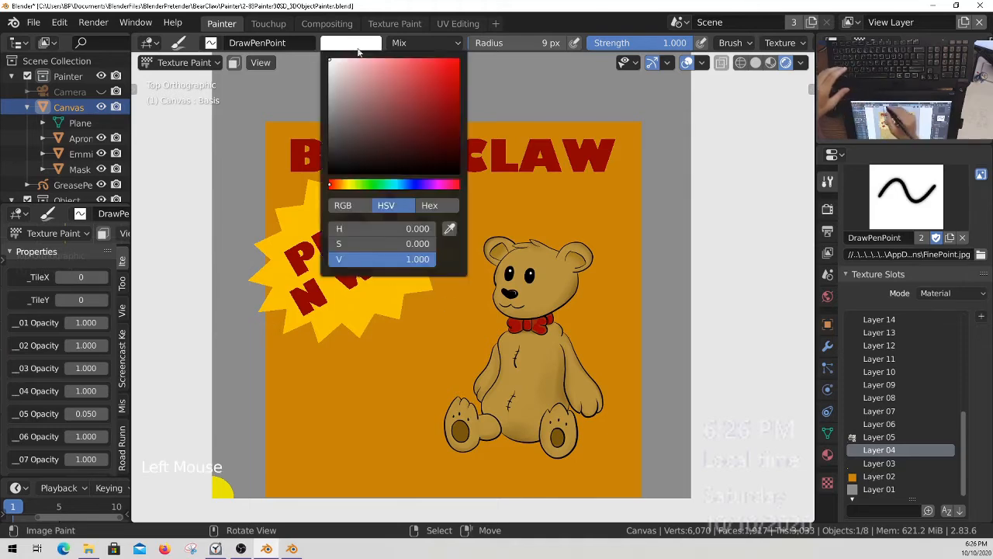
pyautogui.click(429, 205)
pyautogui.click(462, 230)
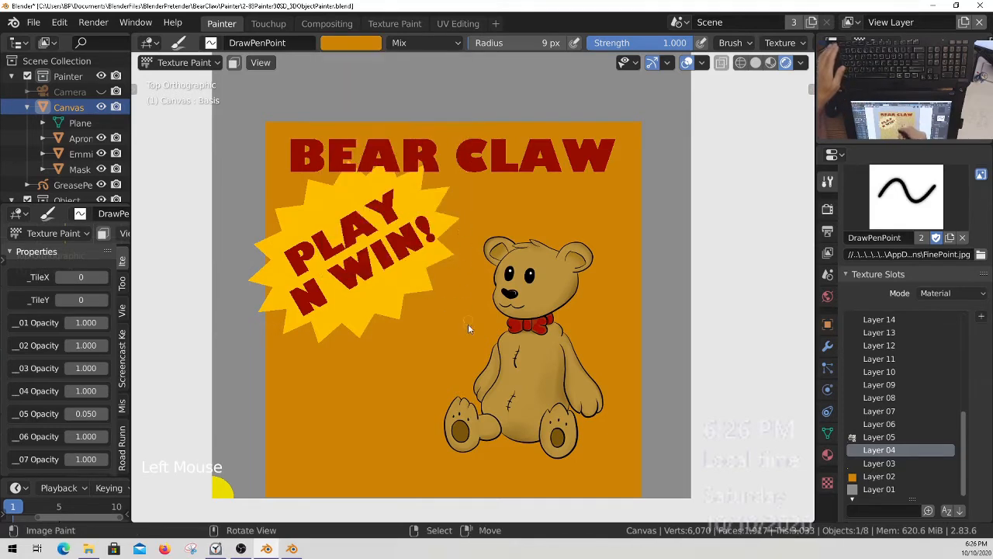
pyautogui.click(351, 43)
pyautogui.moveTo(451, 93); pyautogui.dragTo(455, 115)
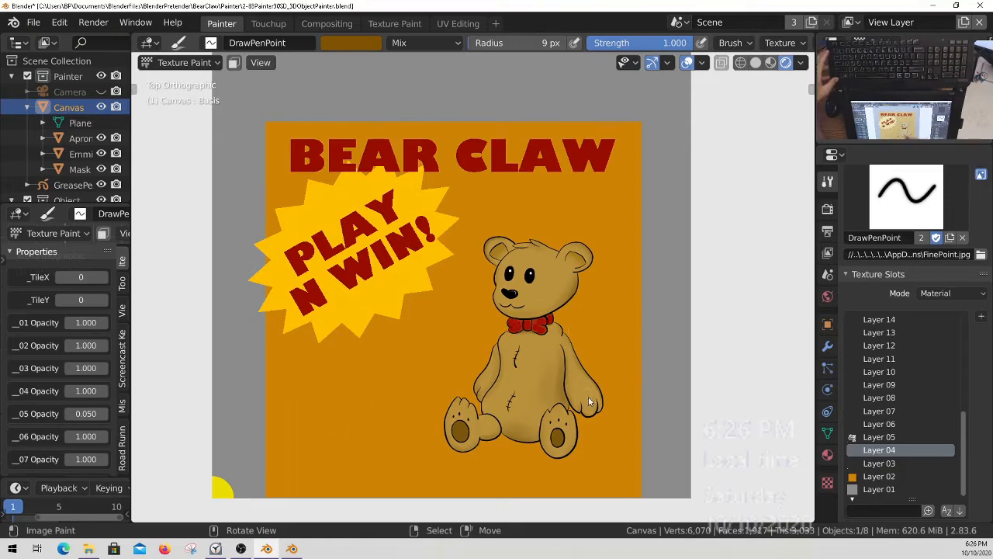
# Paint a wavy dark orange line across the panel behind the bear's head and the starburst.
pyautogui.click(641, 228)
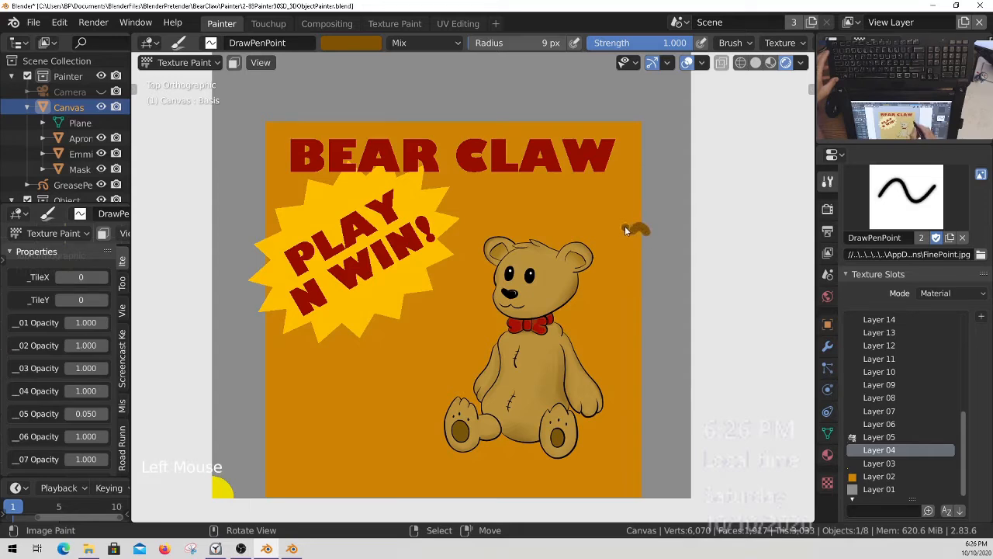
pyautogui.moveTo(621, 227); pyautogui.dragTo(435, 242)
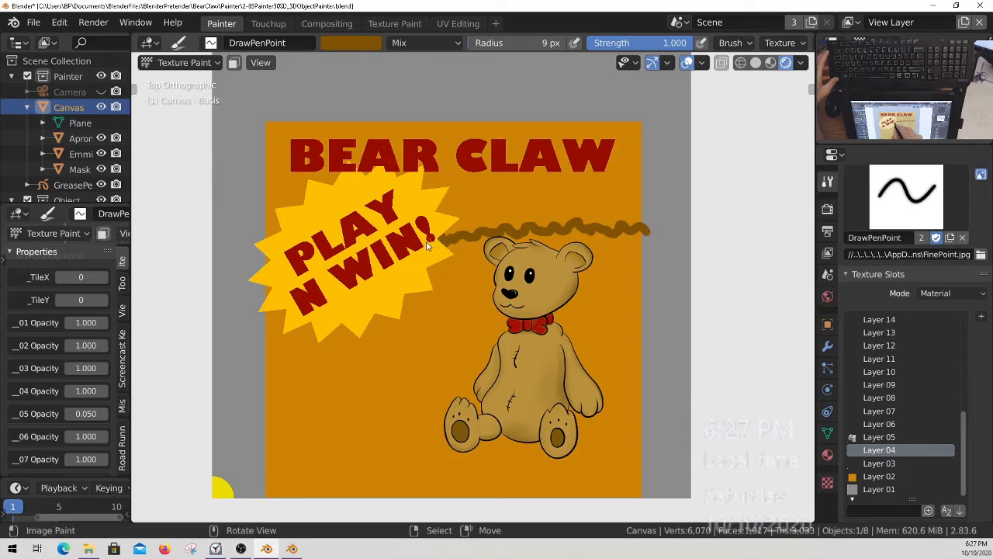
pyautogui.moveTo(371, 248); pyautogui.dragTo(249, 269)
pyautogui.moveTo(643, 231); pyautogui.dragTo(625, 247)
# Choose the DrawHard brush and sample the dark brown of the wavy line as its colour.
pyautogui.click(906, 194)
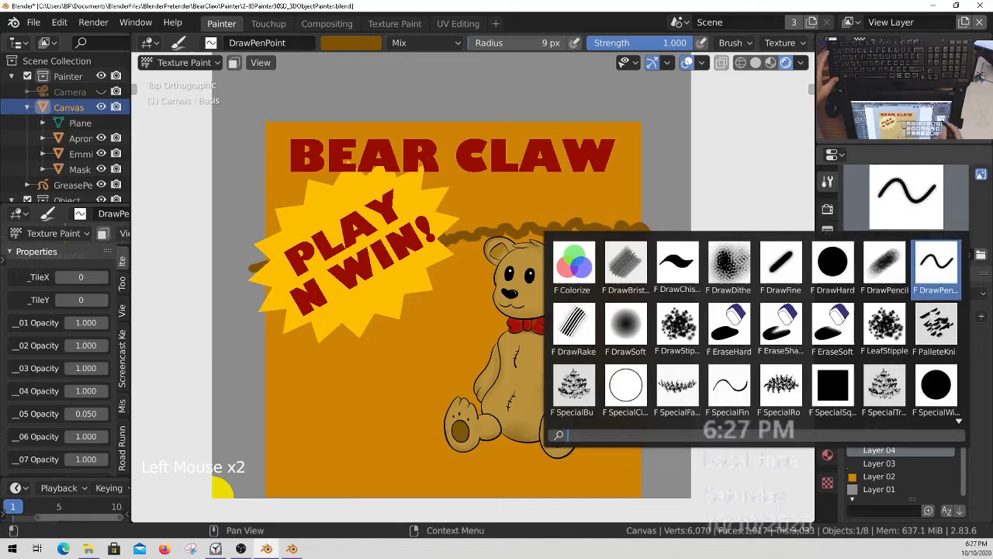
pyautogui.click(750, 264)
pyautogui.press('s')
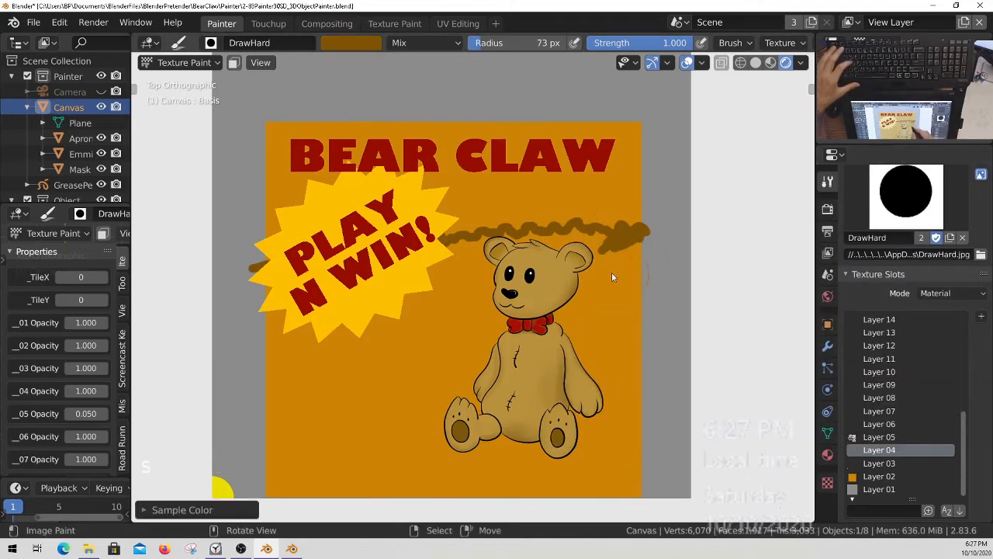
# Fill the area below the wavy line behind the bear's head and upper body with dark brown at a 73 px radius.
pyautogui.moveTo(626, 269); pyautogui.dragTo(625, 419)
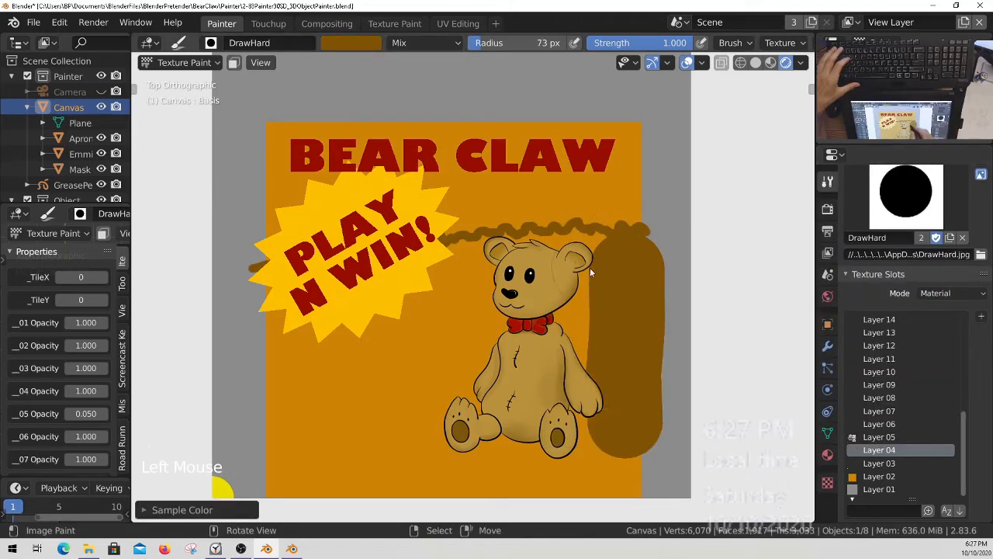
pyautogui.moveTo(589, 267); pyautogui.dragTo(586, 375)
pyautogui.moveTo(569, 279); pyautogui.dragTo(578, 369)
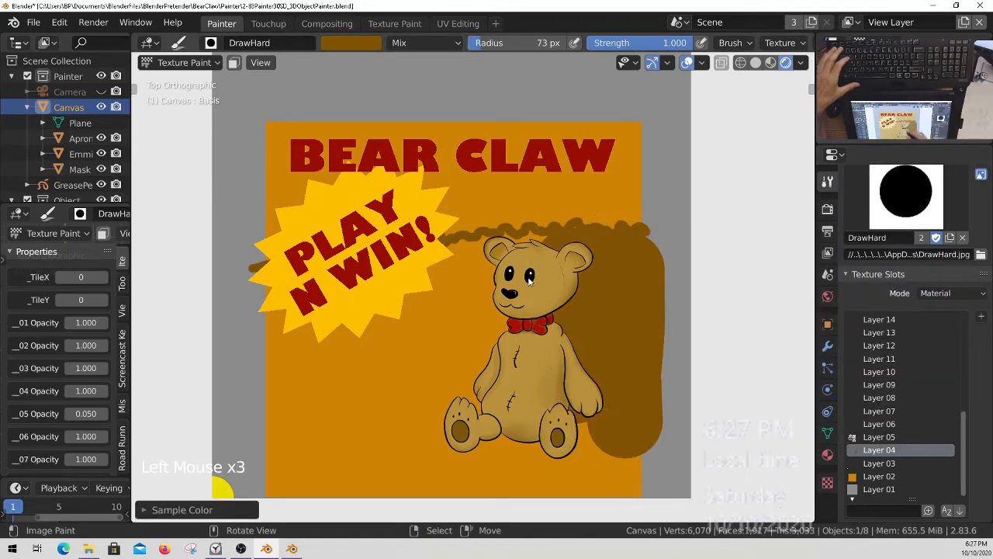
pyautogui.moveTo(497, 267); pyautogui.dragTo(491, 363)
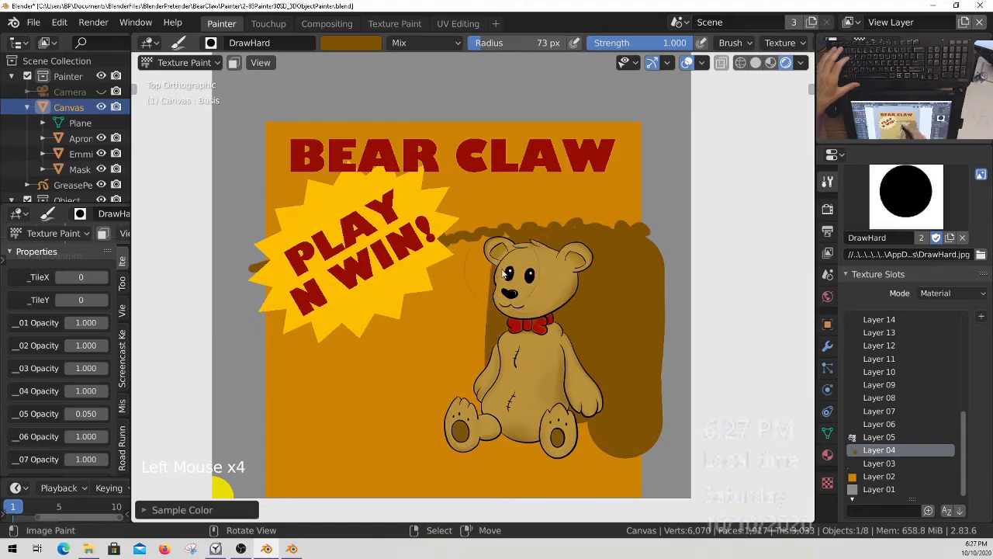
pyautogui.moveTo(504, 275); pyautogui.dragTo(475, 358)
pyautogui.moveTo(478, 273); pyautogui.dragTo(455, 353)
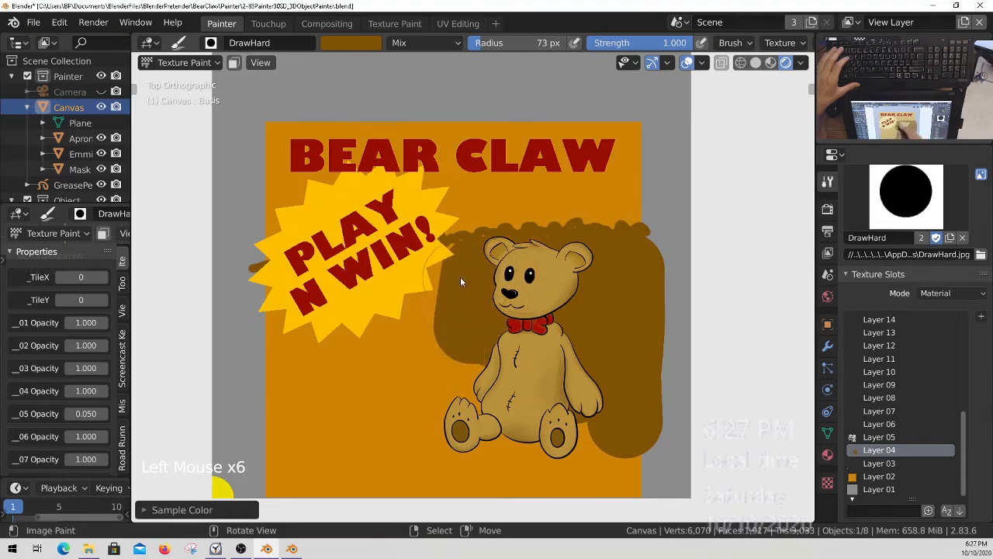
pyautogui.moveTo(460, 276); pyautogui.dragTo(456, 346)
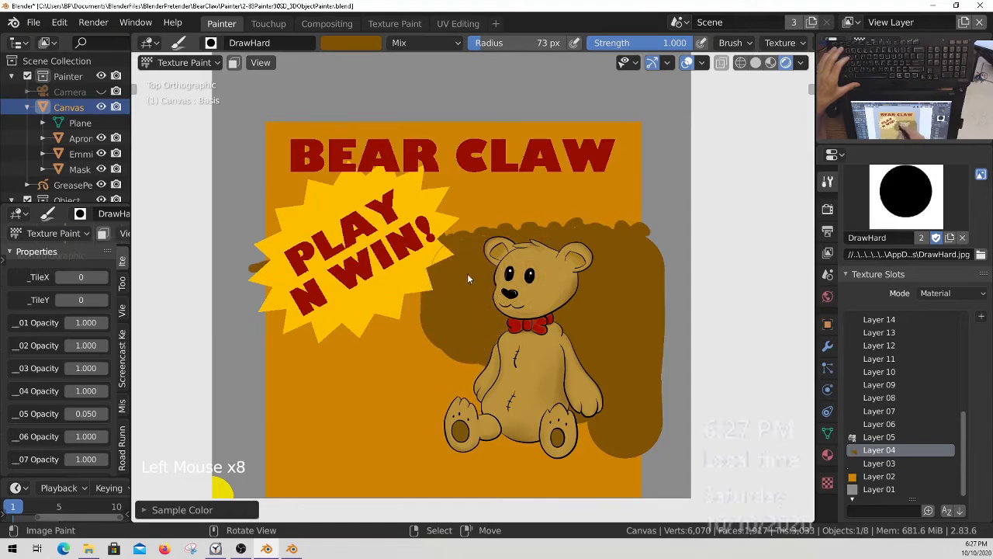
# Reduce the brush radius to 32 px and fill the gaps under the wavy edge and around the bear's lower body with dark brown.
pyautogui.press('f')
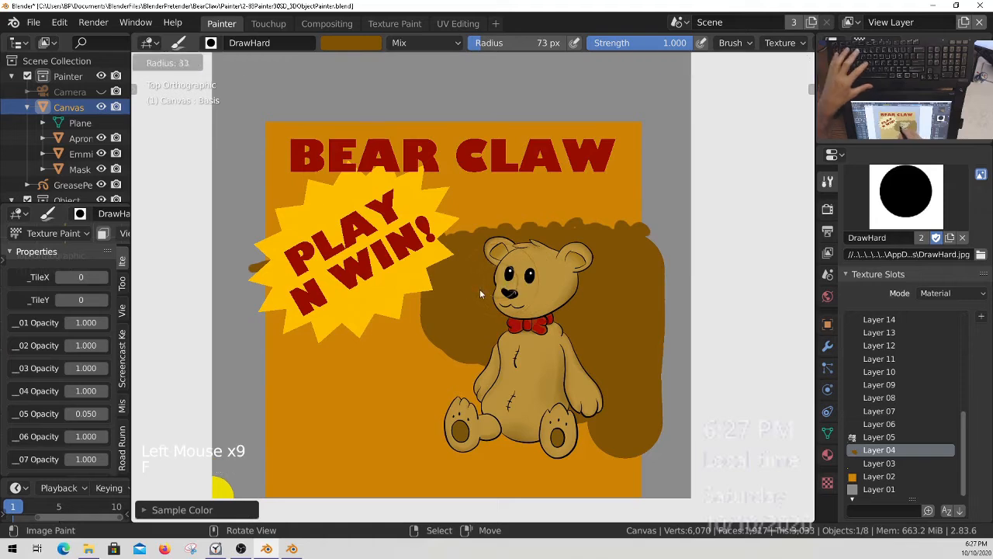
pyautogui.click(534, 257)
pyautogui.moveTo(534, 250)
pyautogui.mouseDown()
pyautogui.moveTo(523, 256)
pyautogui.moveTo(579, 245)
pyautogui.mouseUp()
pyautogui.click(521, 256)
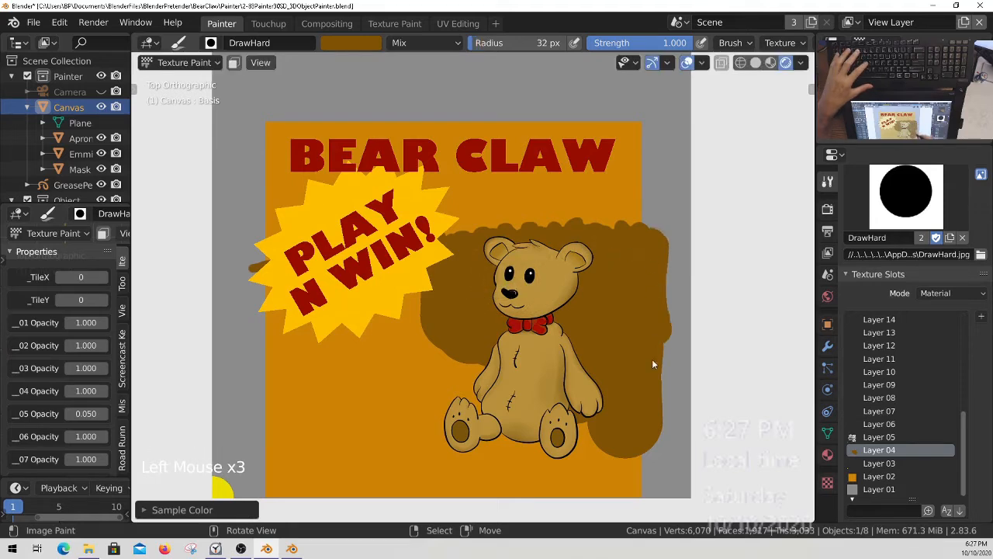
pyautogui.moveTo(621, 464)
pyautogui.mouseDown()
pyautogui.moveTo(568, 482)
pyautogui.moveTo(520, 460)
pyautogui.moveTo(469, 407)
pyautogui.moveTo(421, 393)
pyautogui.moveTo(410, 304)
pyautogui.moveTo(399, 335)
pyautogui.mouseUp()
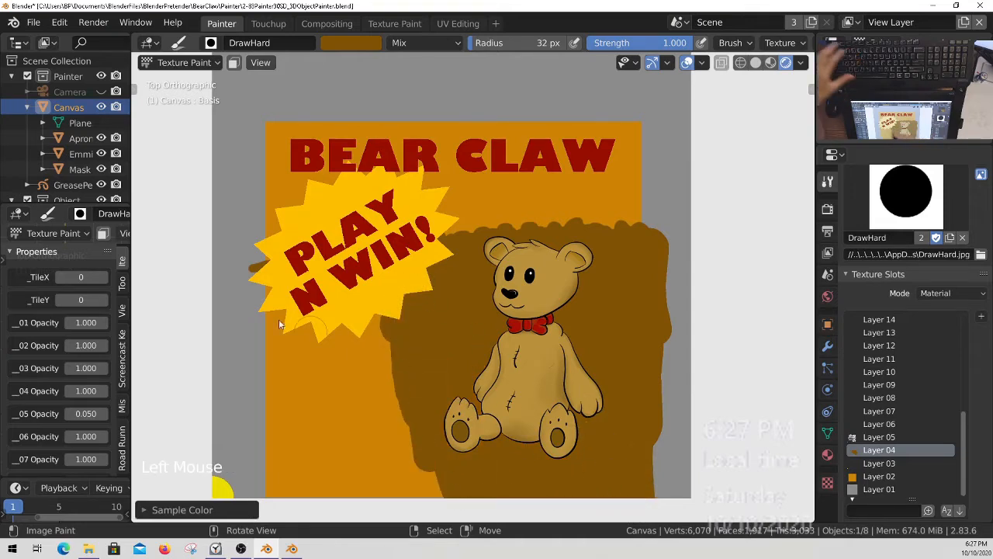
# Hide the Object collection with the lettering and starburst, and fill the remaining area below the wavy line with dark brown.
pyautogui.moveTo(67, 137); pyautogui.dragTo(59, 83, button='middle')
pyautogui.click(15, 147)
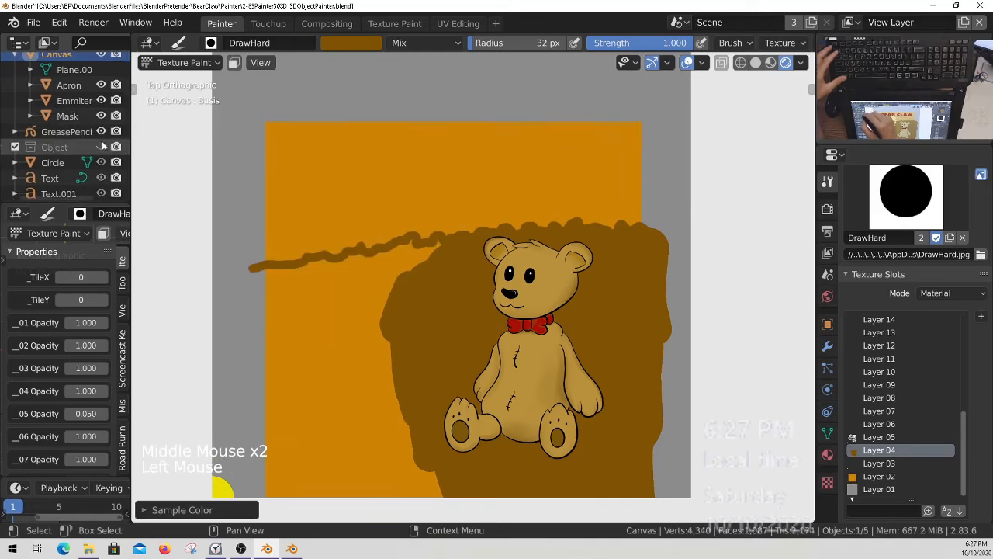
pyautogui.click(442, 260)
pyautogui.moveTo(442, 260); pyautogui.dragTo(407, 269)
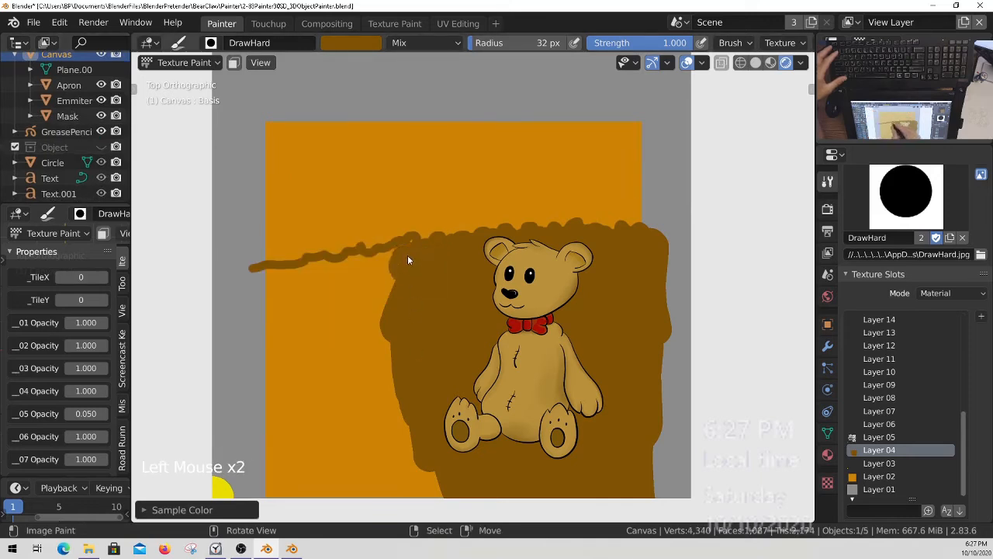
pyautogui.moveTo(321, 272)
pyautogui.mouseDown()
pyautogui.moveTo(290, 280)
pyautogui.moveTo(264, 425)
pyautogui.moveTo(276, 419)
pyautogui.moveTo(276, 464)
pyautogui.moveTo(294, 440)
pyautogui.moveTo(306, 337)
pyautogui.moveTo(327, 349)
pyautogui.moveTo(357, 456)
pyautogui.moveTo(355, 292)
pyautogui.moveTo(391, 466)
pyautogui.moveTo(428, 496)
pyautogui.moveTo(373, 494)
pyautogui.mouseUp()
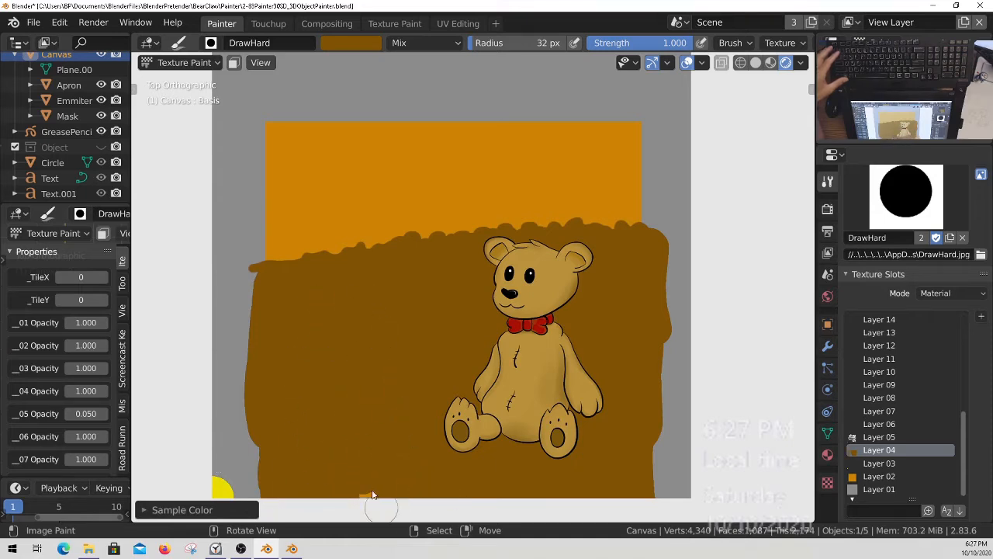
pyautogui.moveTo(636, 446)
pyautogui.mouseDown()
pyautogui.moveTo(651, 444)
pyautogui.moveTo(641, 266)
pyautogui.mouseUp()
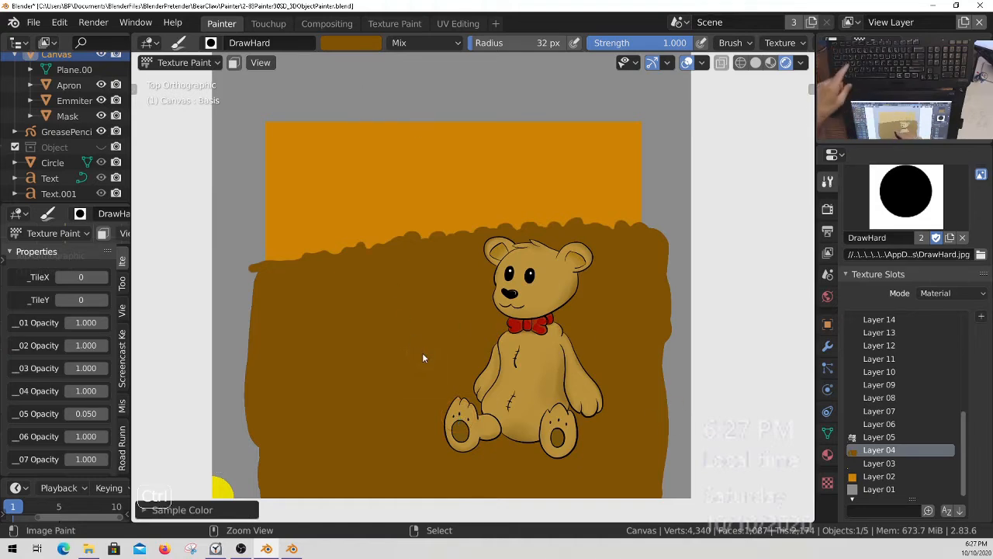
# Save all painted images and the Blender file.
pyautogui.press('s')
pyautogui.press('Escape')
pyautogui.press('Escape')
pyautogui.press('Escape')
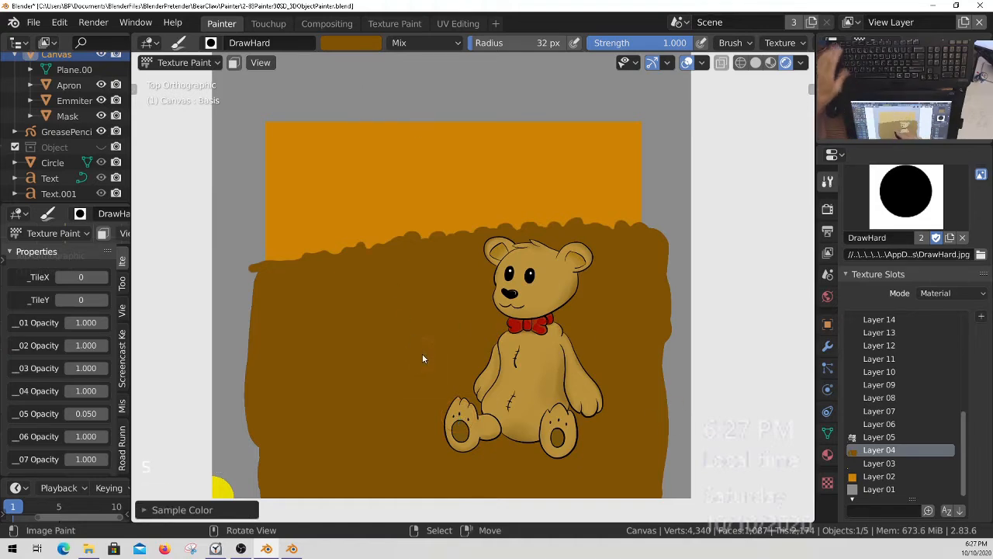
pyautogui.press('q')
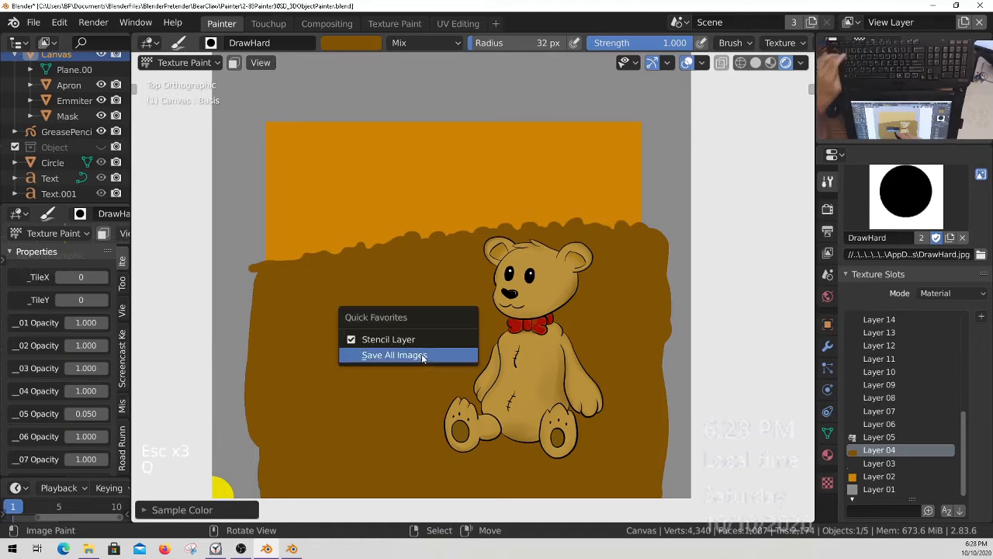
pyautogui.click(422, 357)
pyautogui.hotkey('ctrl', 's')
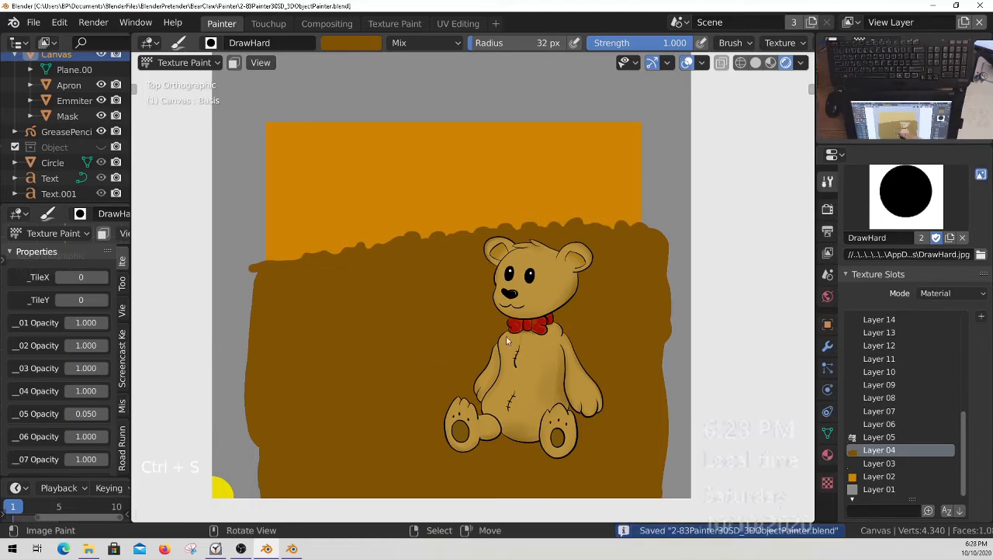
# Lighten the brush colour to saturation 0.843 and value 0.578, and paint a patch below the wavy edge's left end.
pyautogui.click(351, 43)
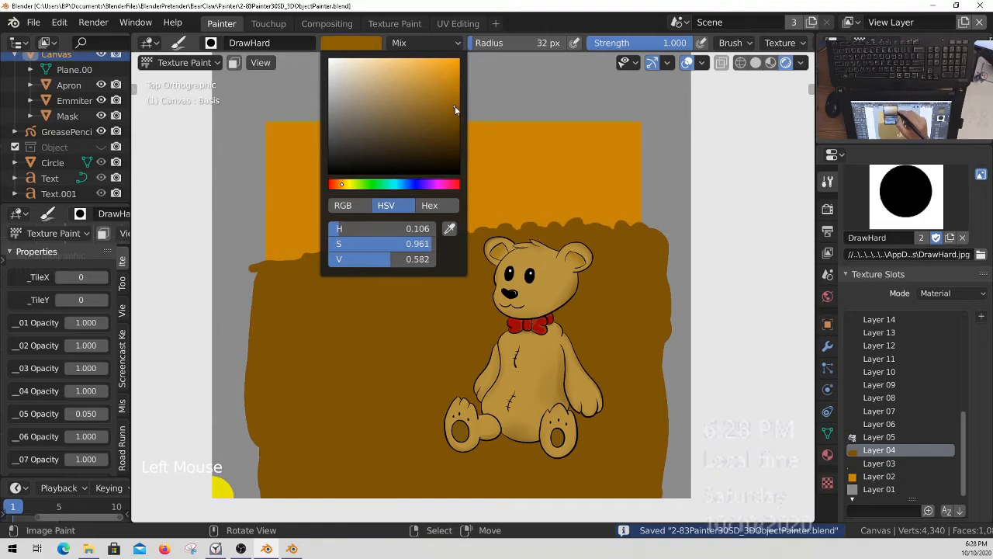
pyautogui.click(351, 43)
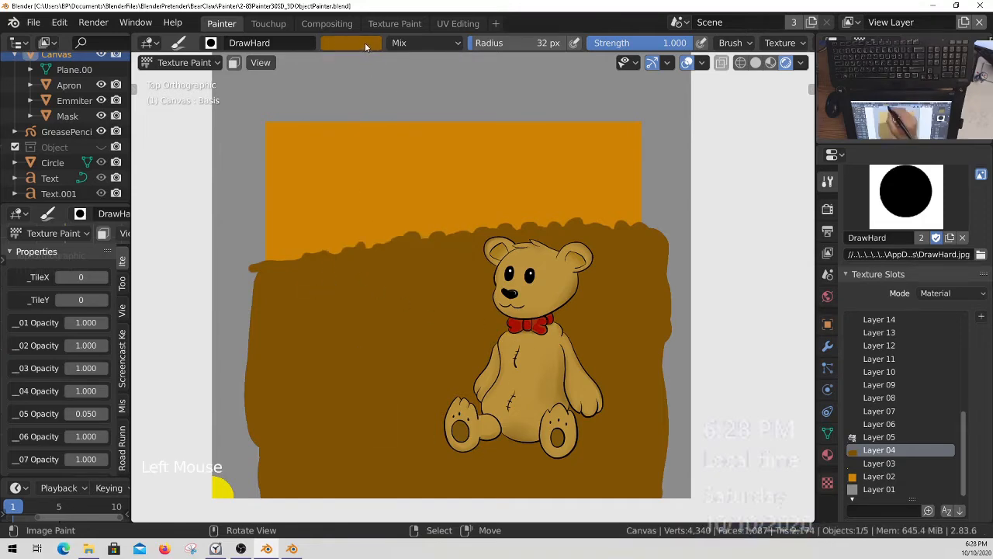
pyautogui.moveTo(456, 102); pyautogui.dragTo(440, 111)
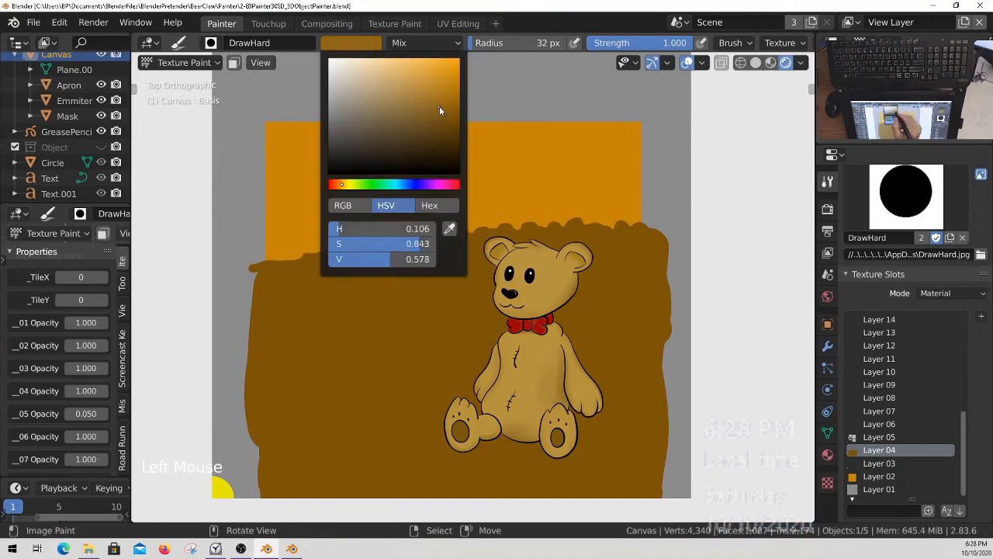
pyautogui.moveTo(273, 276); pyautogui.dragTo(318, 312)
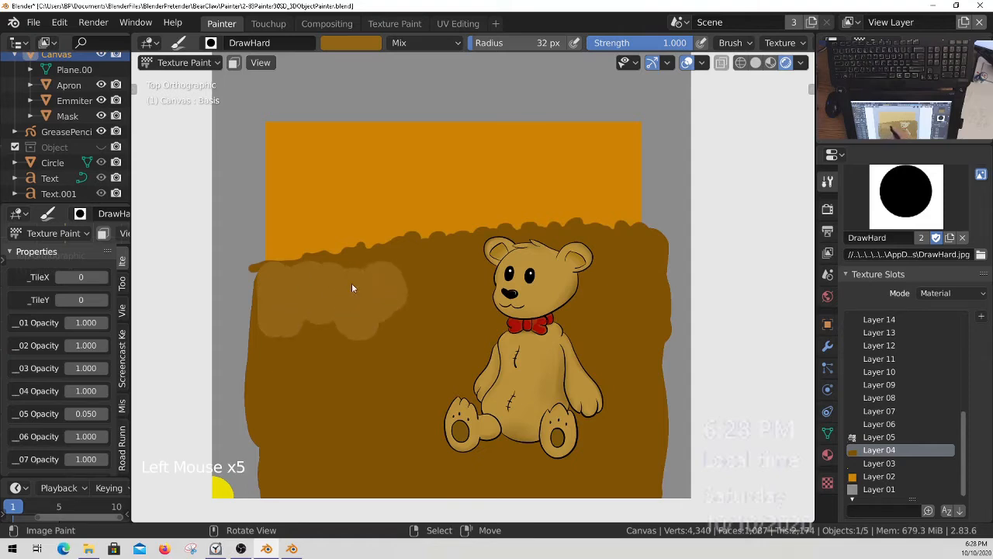
# Reduce the brush radius to 15 px and paint the lighter brown along the whole wavy upper edge behind the bear's head.
pyautogui.keyDown('ctrl'); pyautogui.moveTo(454, 262); pyautogui.dragTo(444, 276, button='middle'); pyautogui.keyUp('ctrl')
pyautogui.press('f')
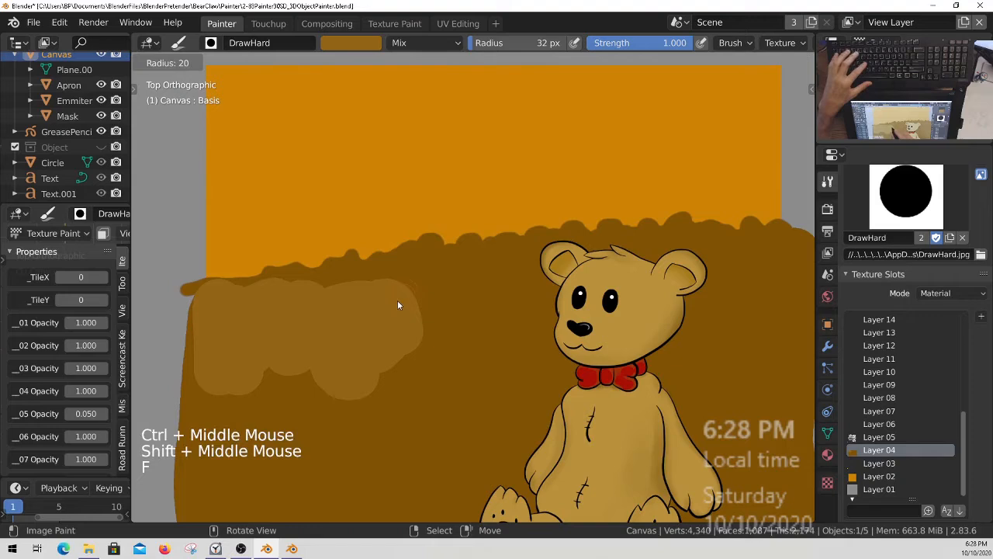
pyautogui.click(395, 303)
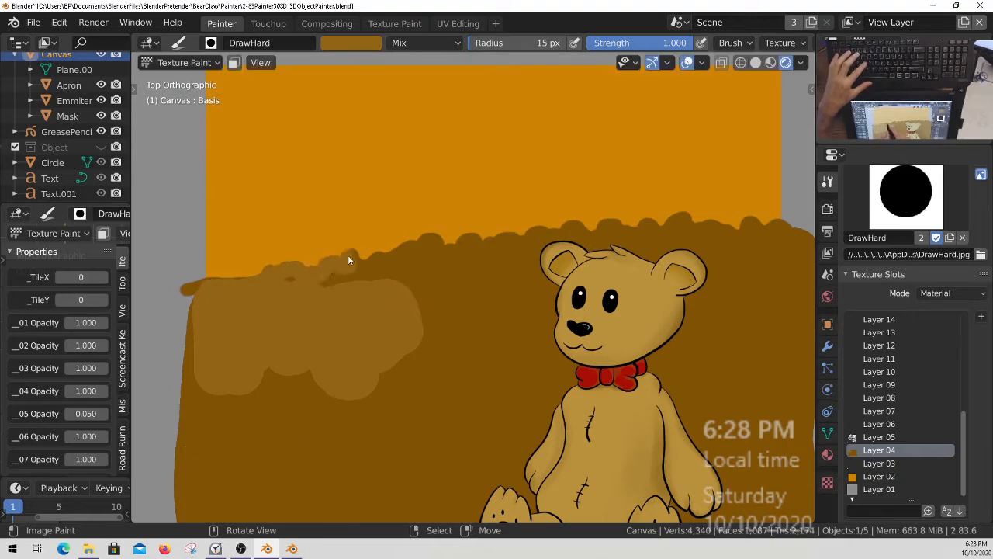
pyautogui.moveTo(382, 262); pyautogui.dragTo(454, 247)
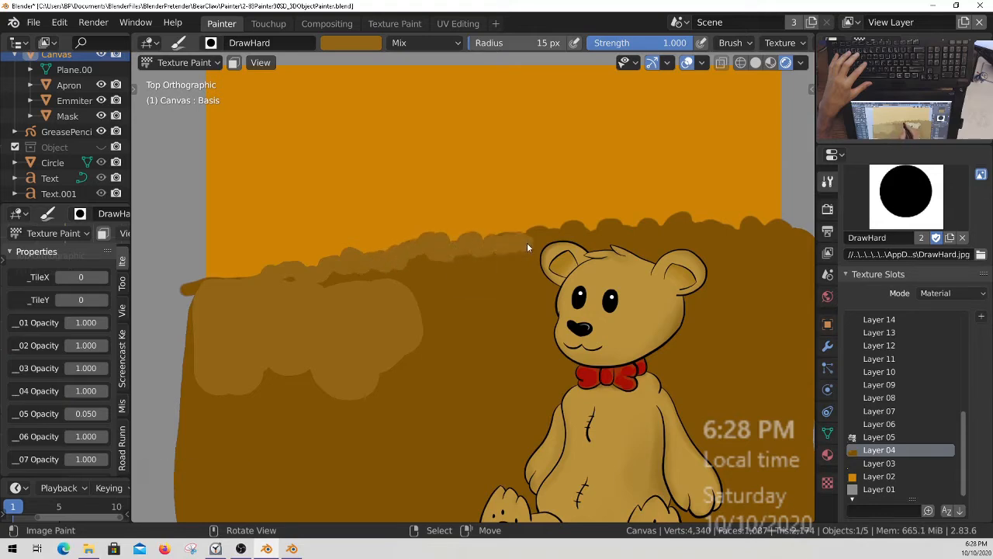
pyautogui.moveTo(541, 235); pyautogui.dragTo(519, 244)
pyautogui.moveTo(305, 291); pyautogui.dragTo(258, 293)
pyautogui.moveTo(559, 280)
pyautogui.mouseDown()
pyautogui.moveTo(554, 233)
pyautogui.moveTo(567, 236)
pyautogui.mouseUp()
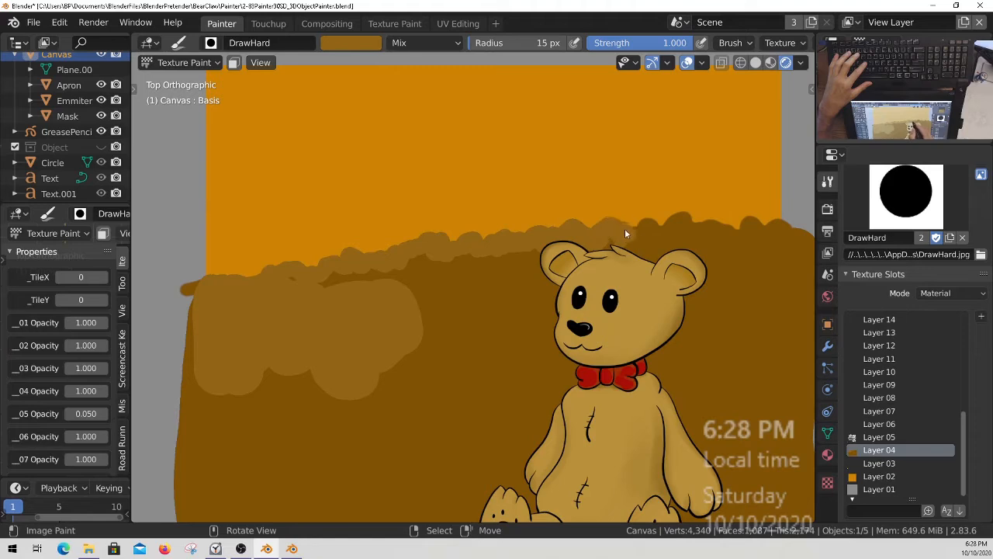
pyautogui.moveTo(683, 229); pyautogui.dragTo(672, 227)
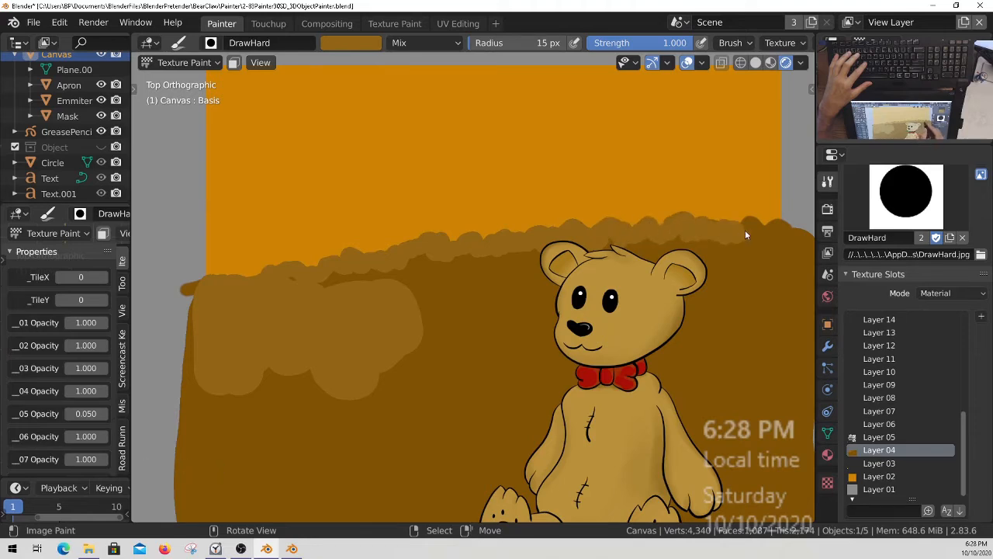
pyautogui.keyDown('ctrl'); pyautogui.moveTo(550, 279); pyautogui.dragTo(590, 304, button='middle'); pyautogui.keyUp('ctrl')
pyautogui.moveTo(580, 301); pyautogui.dragTo(578, 283)
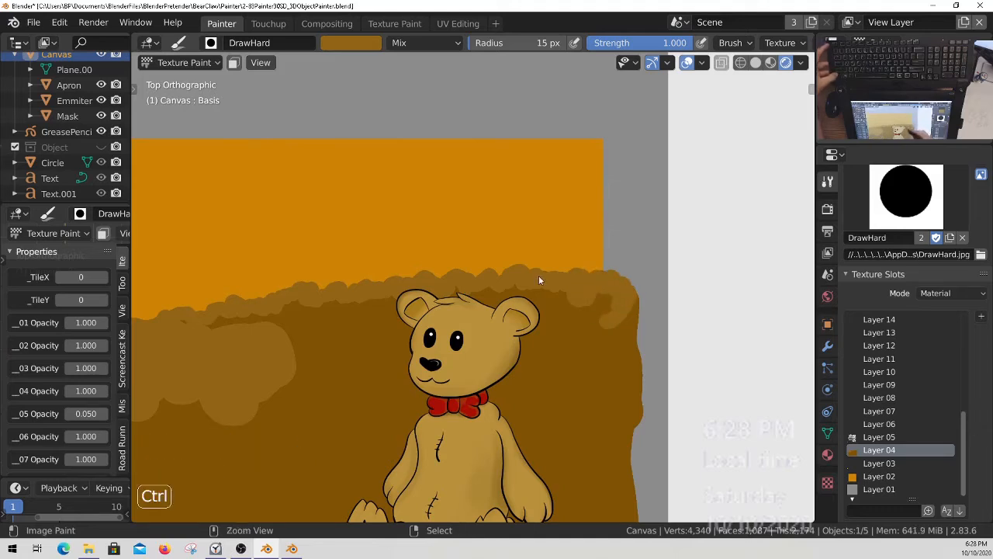
# Enlarge the brush radius to 35 px, cover the remaining dark brown around the bear with the lighter brown, and save all images.
pyautogui.keyDown('ctrl'); pyautogui.moveTo(539, 276); pyautogui.dragTo(542, 307, button='middle'); pyautogui.keyUp('ctrl')
pyautogui.keyDown('shift'); pyautogui.moveTo(541, 307); pyautogui.dragTo(545, 334, button='middle'); pyautogui.keyUp('shift')
pyautogui.press('f')
pyautogui.click(388, 329)
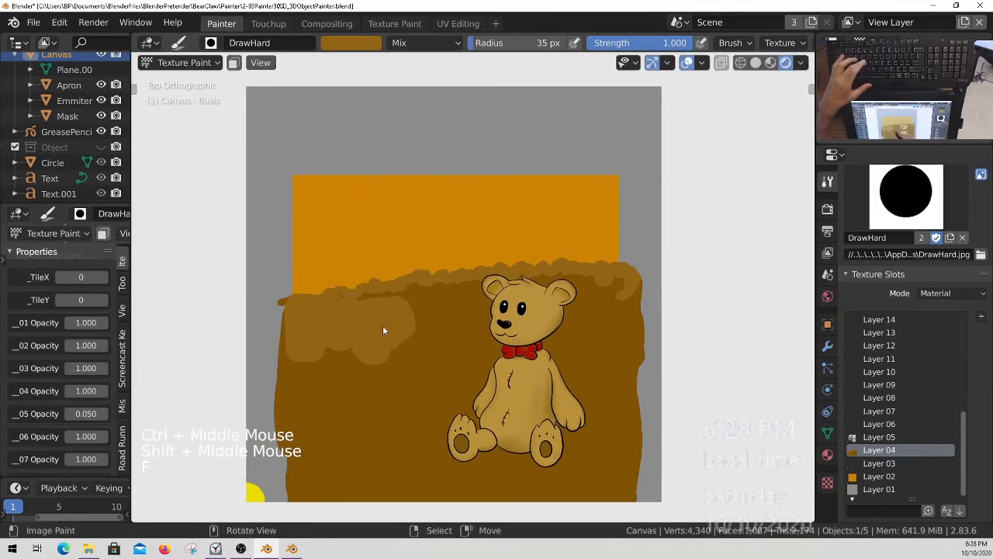
pyautogui.moveTo(303, 388)
pyautogui.mouseDown()
pyautogui.moveTo(307, 504)
pyautogui.moveTo(326, 371)
pyautogui.moveTo(357, 341)
pyautogui.moveTo(397, 334)
pyautogui.mouseUp()
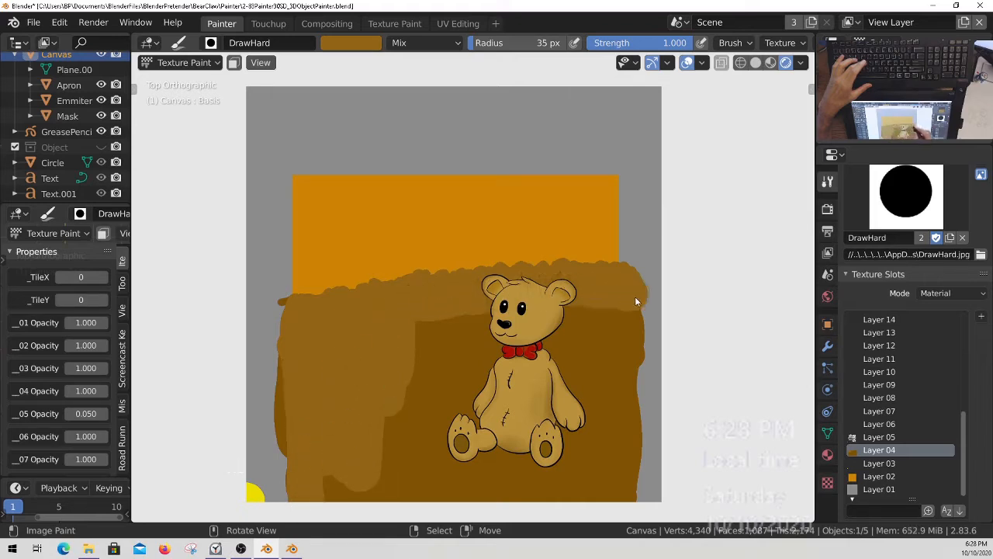
pyautogui.moveTo(635, 296); pyautogui.dragTo(564, 305)
pyautogui.moveTo(499, 353)
pyautogui.mouseDown()
pyautogui.moveTo(421, 388)
pyautogui.moveTo(428, 489)
pyautogui.moveTo(523, 510)
pyautogui.mouseUp()
pyautogui.moveTo(577, 409)
pyautogui.mouseDown()
pyautogui.moveTo(603, 497)
pyautogui.moveTo(615, 466)
pyautogui.moveTo(604, 350)
pyautogui.mouseUp()
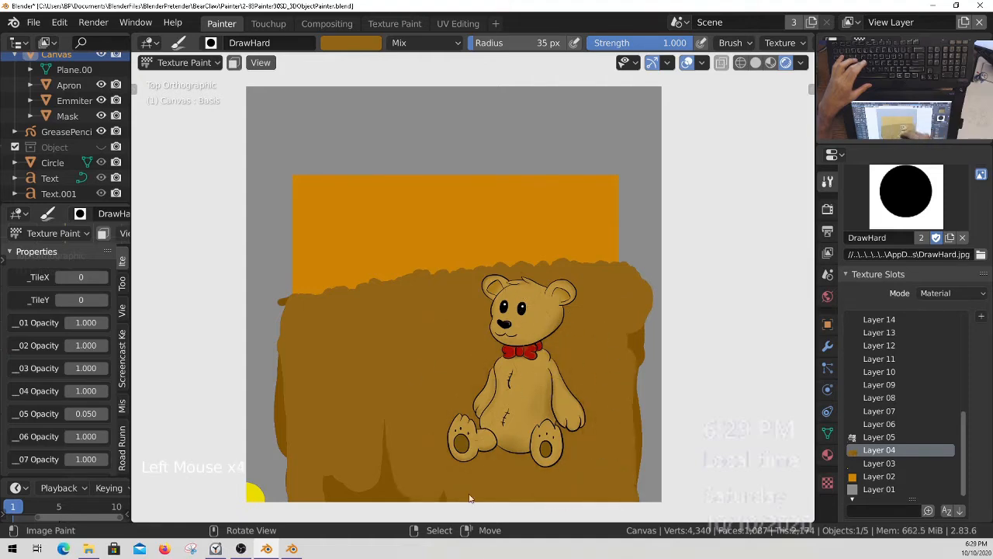
pyautogui.moveTo(393, 454); pyautogui.dragTo(341, 447)
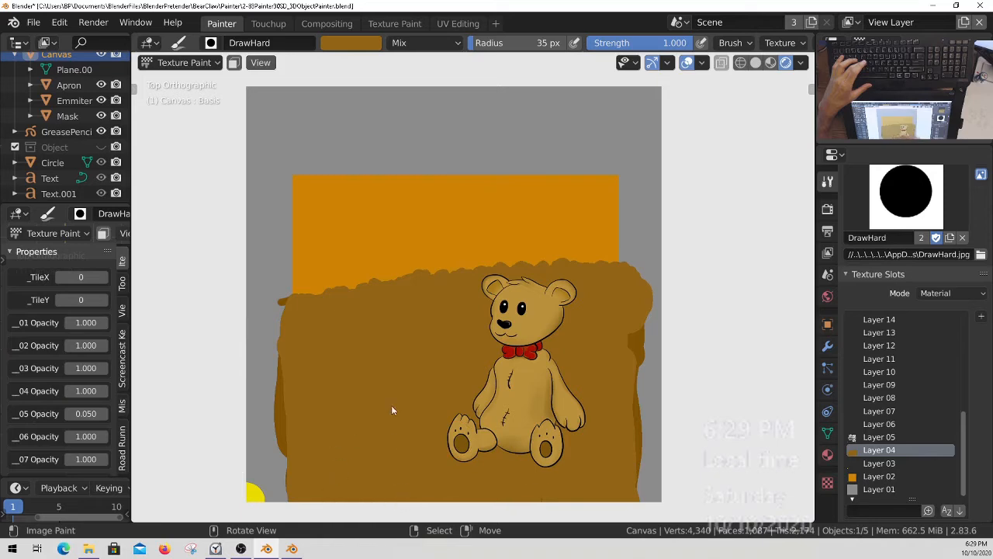
pyautogui.press('q')
pyautogui.click(410, 382)
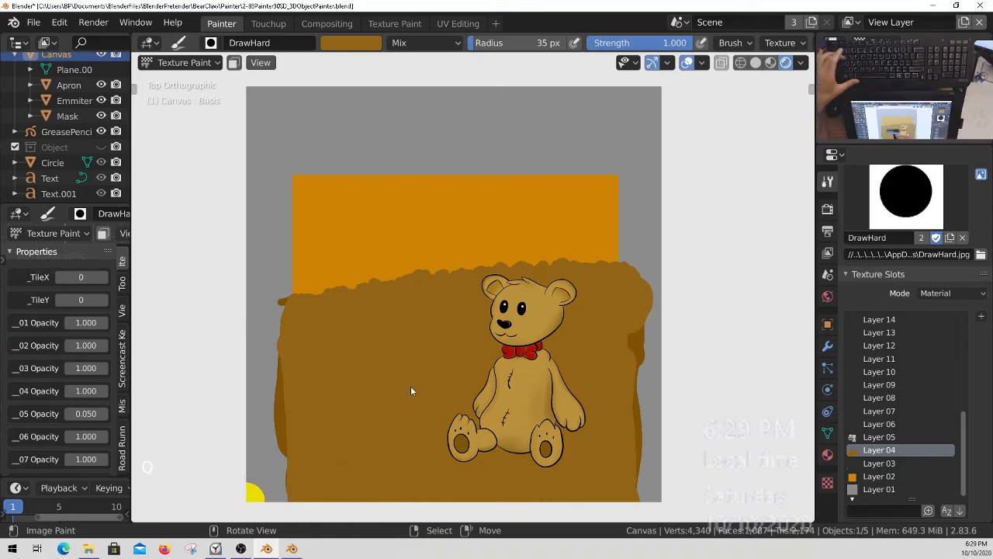
# Make Layer 05 the active texture slot and lighten the brush colour to saturation 0.784 and value 0.653.
pyautogui.click(351, 43)
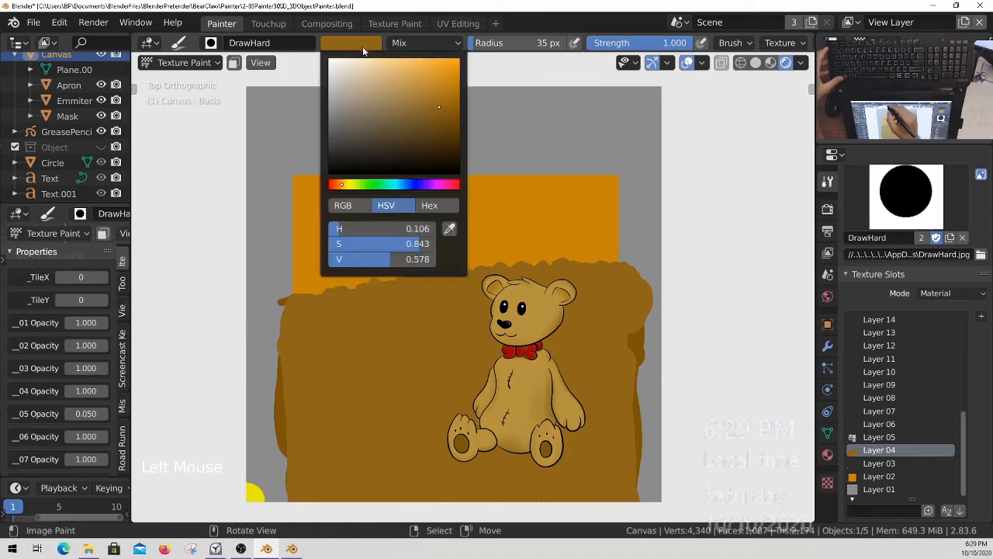
pyautogui.press('Escape')
pyautogui.click(879, 437)
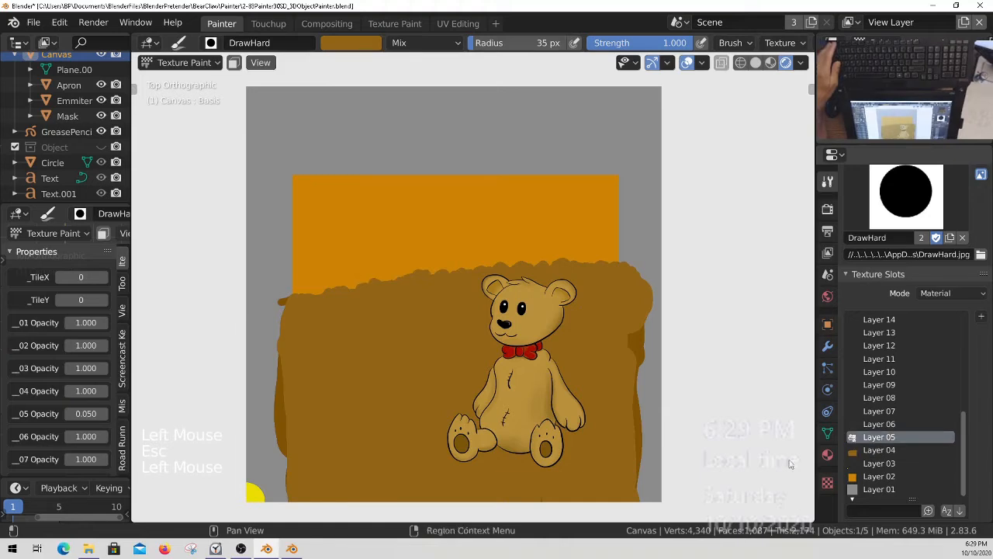
pyautogui.click(372, 48)
pyautogui.click(439, 107)
pyautogui.moveTo(438, 107); pyautogui.dragTo(431, 103)
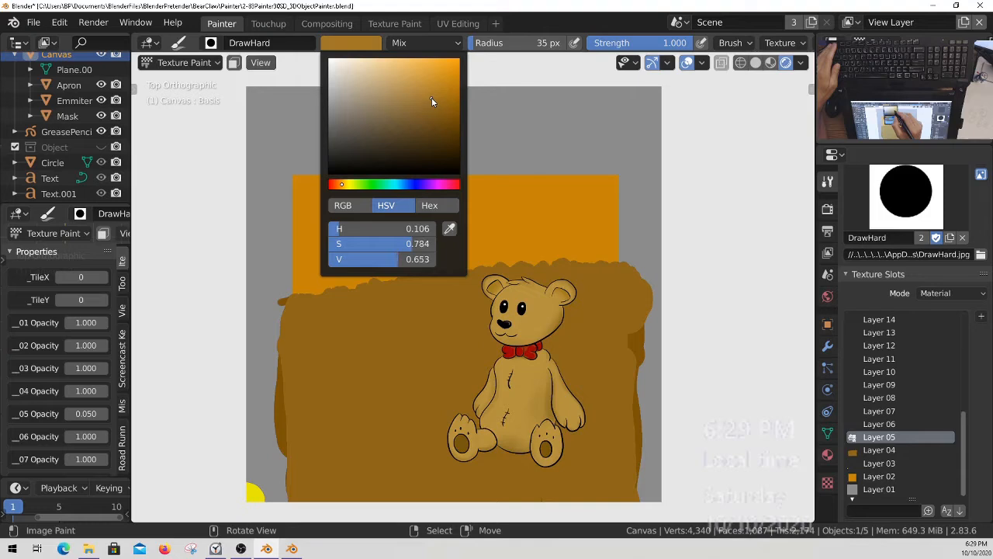
# Reduce the brush radius to 28 px and test browns, including saturation 0.718 and value 0.649, on the brown area far from the bear.
pyautogui.press('f')
pyautogui.click(307, 364)
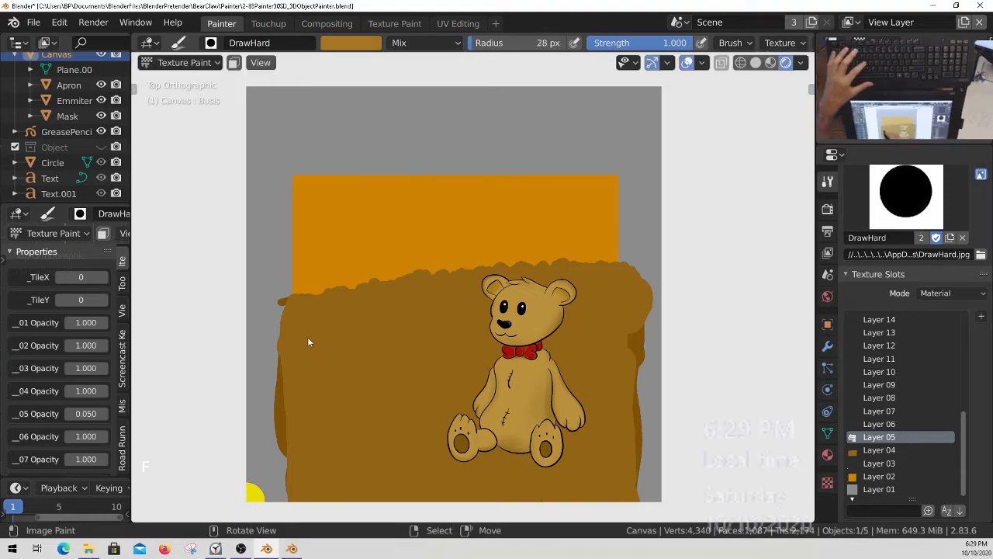
pyautogui.click(359, 46)
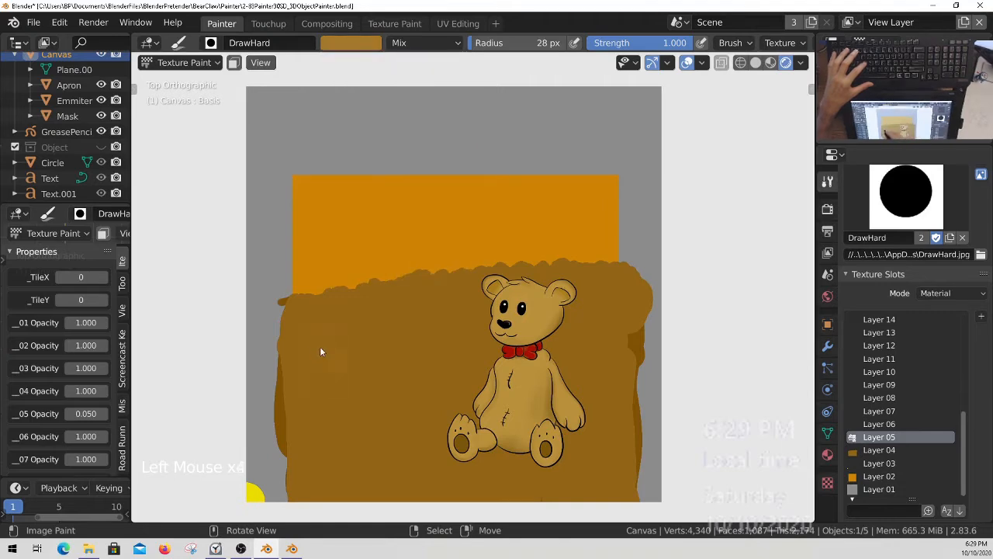
pyautogui.click(372, 46)
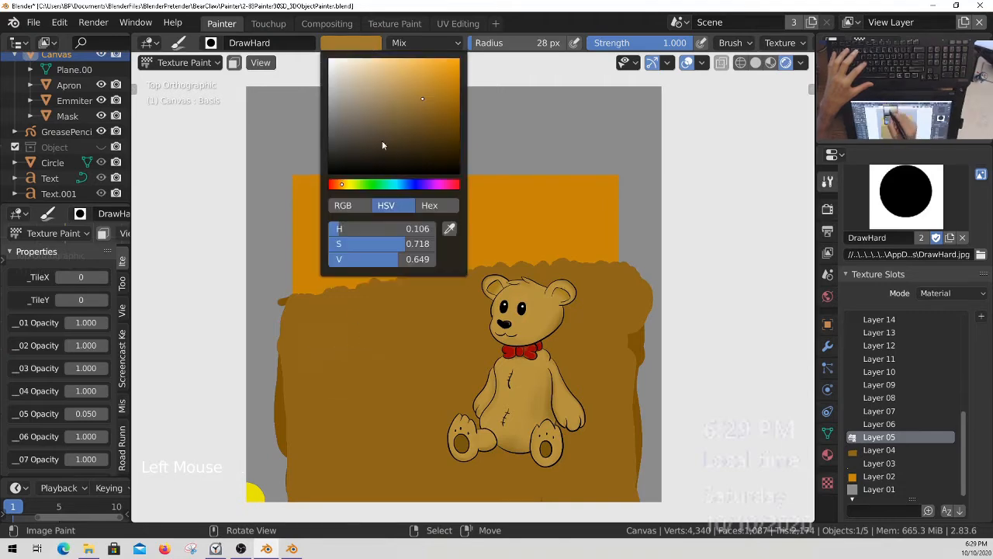
pyautogui.moveTo(426, 102); pyautogui.dragTo(437, 90)
pyautogui.click(309, 345)
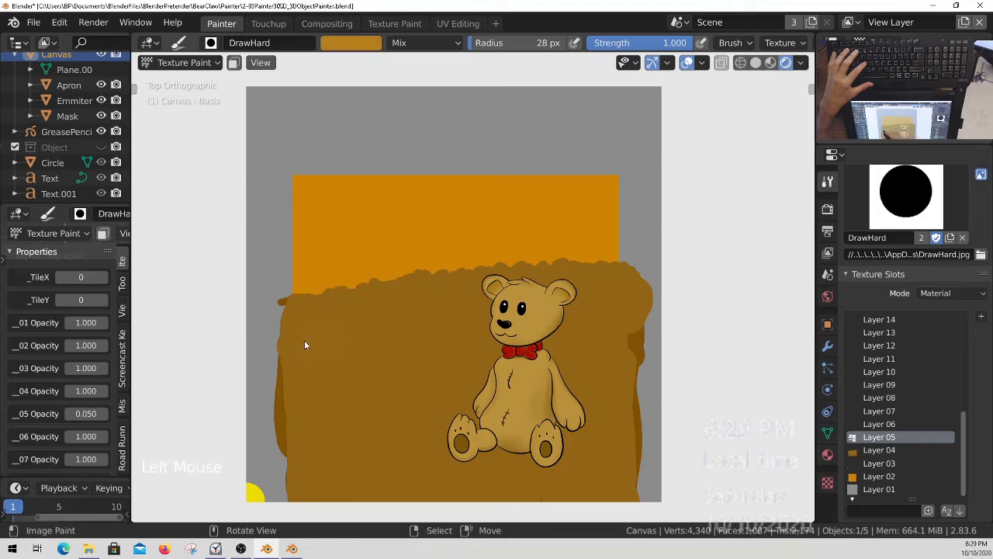
# Try lighter, less saturated browns with test dabs on the same spot of the brown area.
pyautogui.click(379, 48)
pyautogui.moveTo(439, 118); pyautogui.dragTo(449, 83)
pyautogui.click(351, 42)
pyautogui.click(351, 43)
pyautogui.moveTo(422, 108)
pyautogui.mouseDown()
pyautogui.moveTo(436, 90)
pyautogui.moveTo(405, 93)
pyautogui.mouseUp()
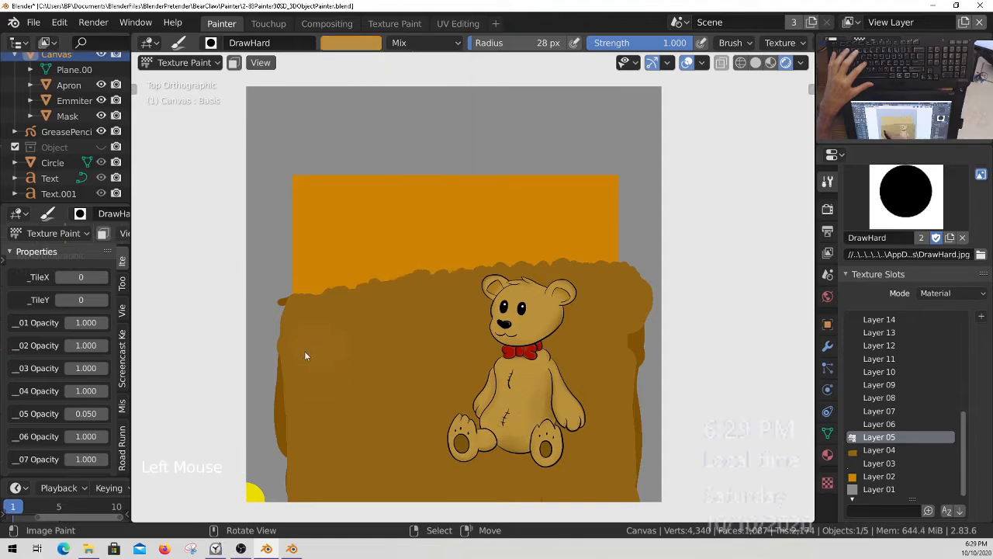
pyautogui.click(350, 43)
pyautogui.moveTo(411, 91); pyautogui.dragTo(393, 88)
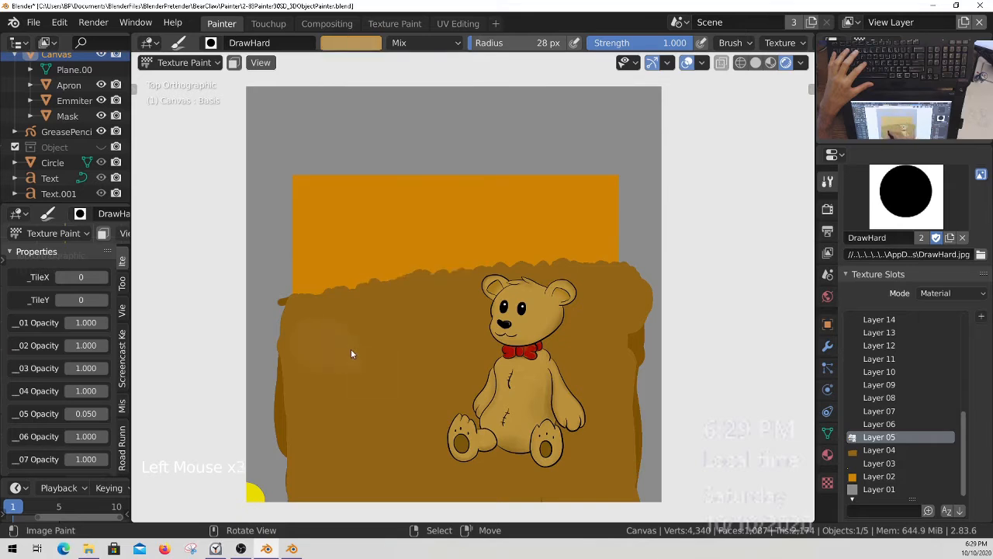
# Set the opacity of Layer 05 to 1.000.
pyautogui.moveTo(64, 403); pyautogui.dragTo(65, 324, button='middle')
pyautogui.moveTo(95, 337); pyautogui.dragTo(308, 335)
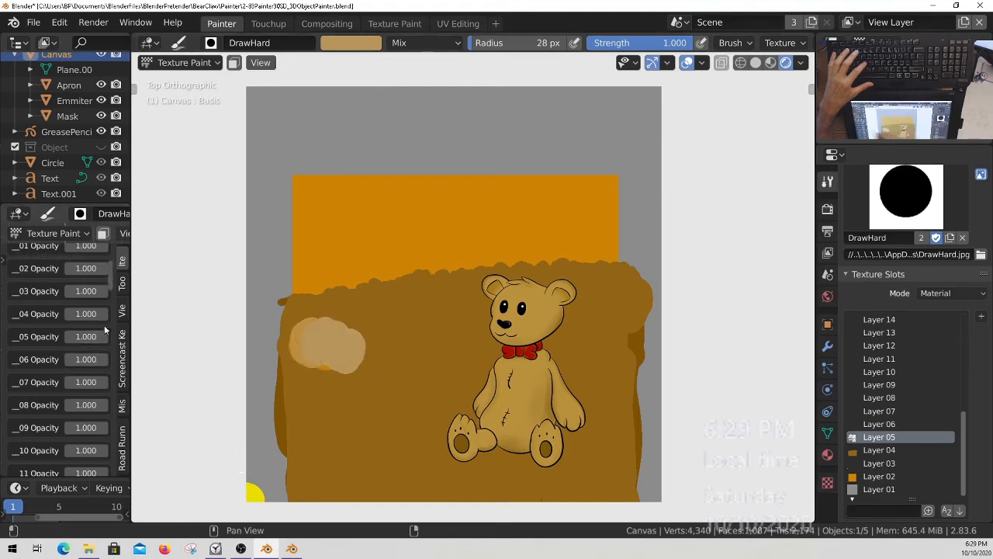
pyautogui.moveTo(69, 367); pyautogui.dragTo(63, 444, button='middle')
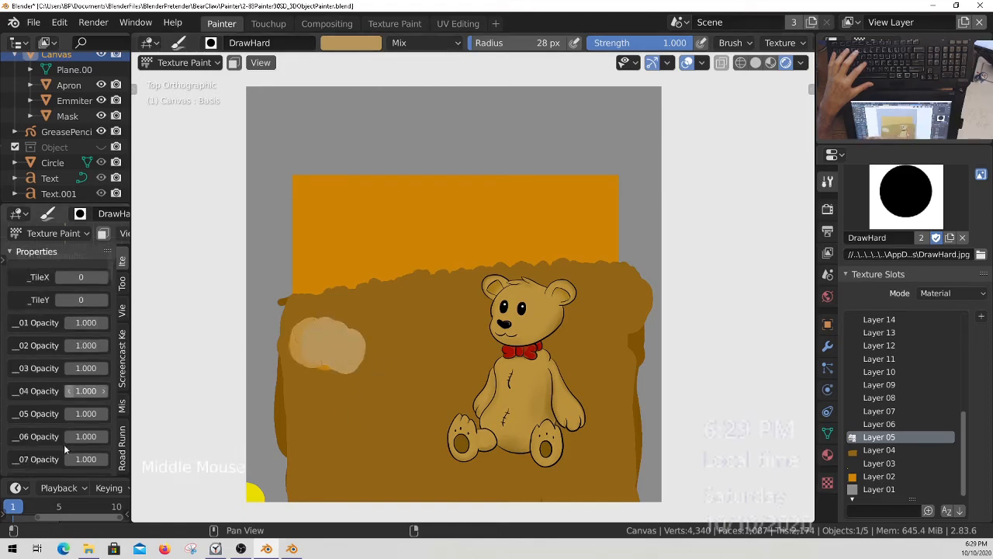
# Try to sample the tan test patch as the brush colour and paint a dab over it.
pyautogui.click(353, 43)
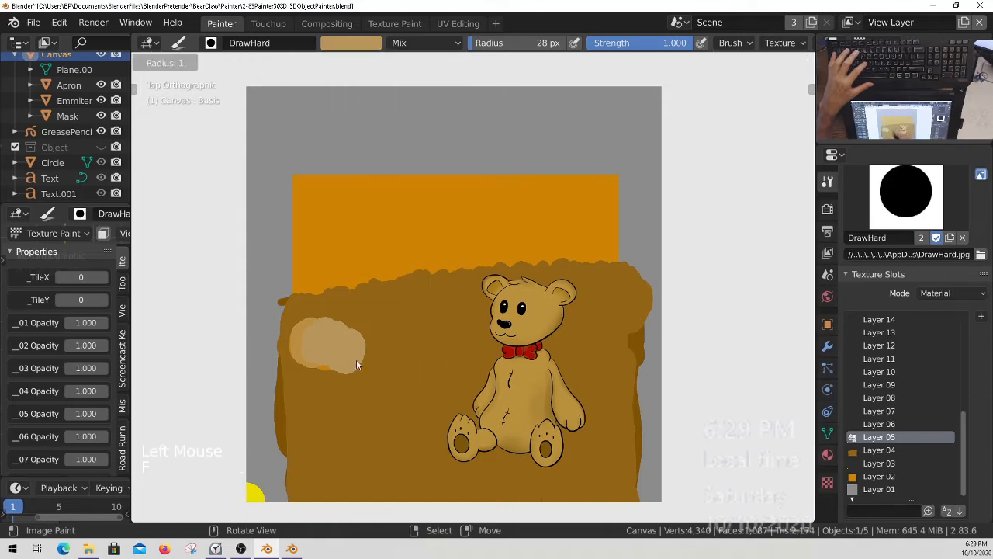
pyautogui.press('f')
pyautogui.press('Escape')
pyautogui.press('Escape')
pyautogui.press('s')
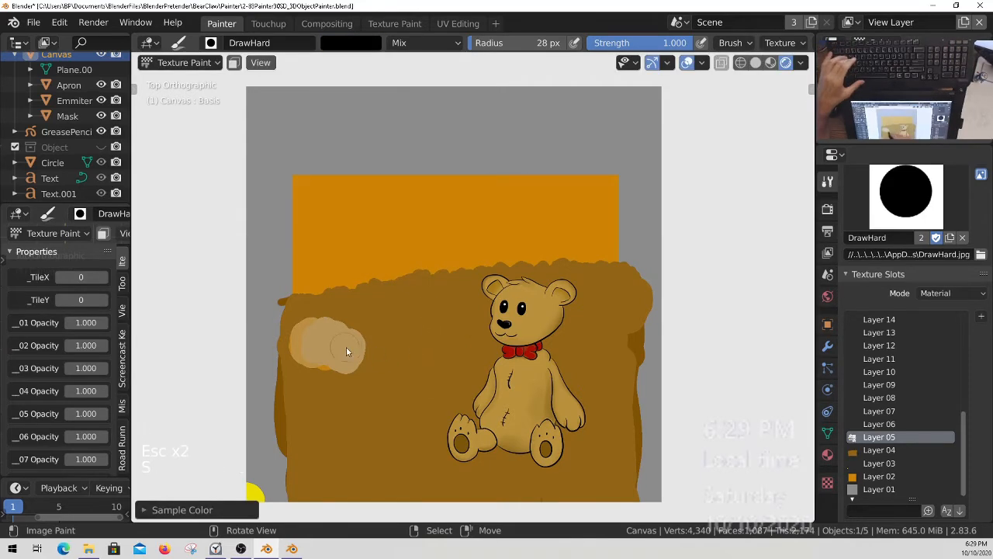
pyautogui.moveTo(348, 371); pyautogui.dragTo(354, 342)
pyautogui.press('Escape')
# Sample the brown with Layer 04 active, return to Layer 05, and paint over the test patches.
pyautogui.click(881, 452)
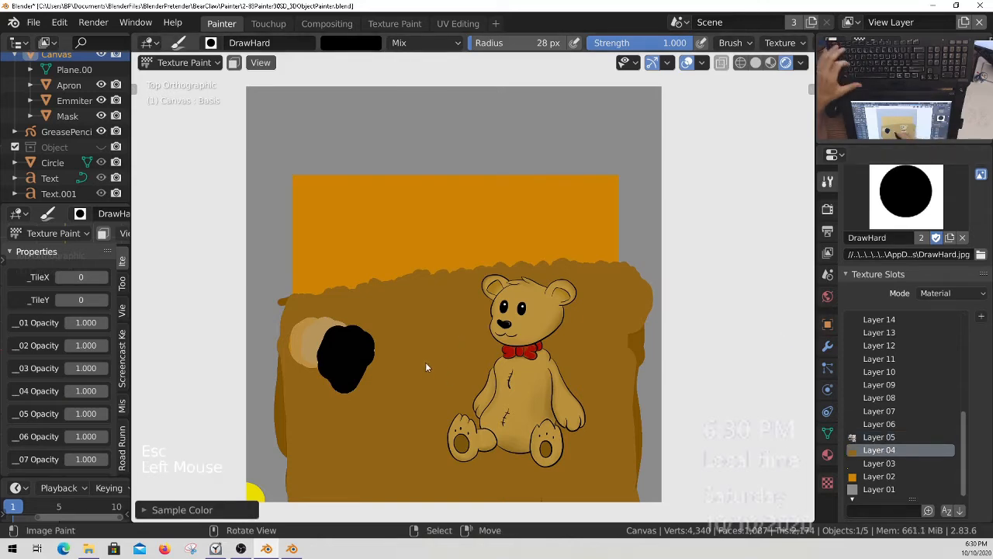
pyautogui.press('s')
pyautogui.click(880, 437)
pyautogui.moveTo(365, 338)
pyautogui.mouseDown()
pyautogui.moveTo(373, 360)
pyautogui.moveTo(343, 342)
pyautogui.moveTo(331, 395)
pyautogui.mouseUp()
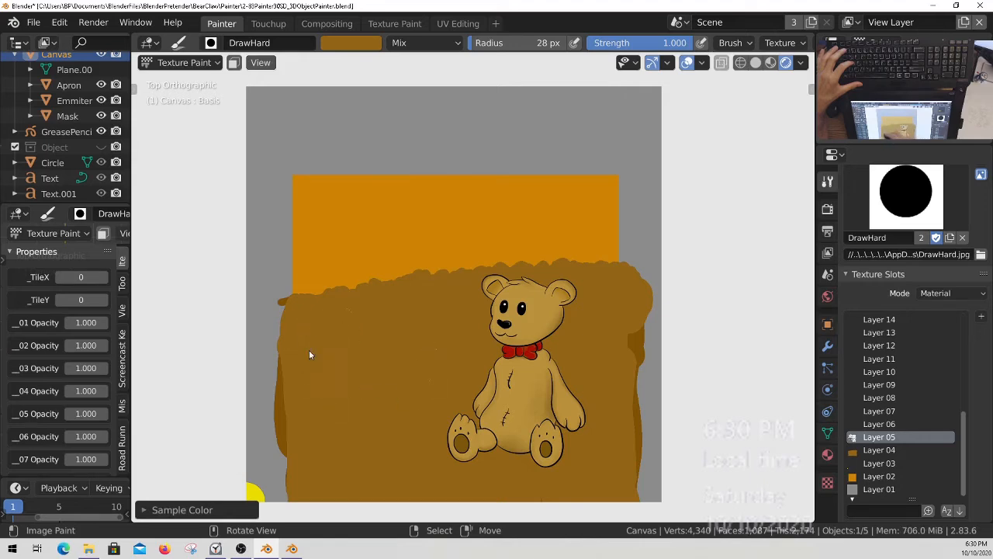
# Erase the leftover test marks on Layer 05 beside the bear with the EraseHard brush.
pyautogui.keyDown('ctrl'); pyautogui.moveTo(381, 337); pyautogui.dragTo(522, 253, button='middle'); pyautogui.keyUp('ctrl')
pyautogui.moveTo(490, 339)
pyautogui.keyDown('ctrl'); pyautogui.mouseDown(button='middle')
pyautogui.moveTo(476, 416)
pyautogui.moveTo(485, 310)
pyautogui.moveTo(488, 338)
pyautogui.mouseUp(button='middle'); pyautogui.keyUp('ctrl')
pyautogui.keyDown('shift'); pyautogui.moveTo(488, 338); pyautogui.dragTo(486, 390, button='middle'); pyautogui.keyUp('shift')
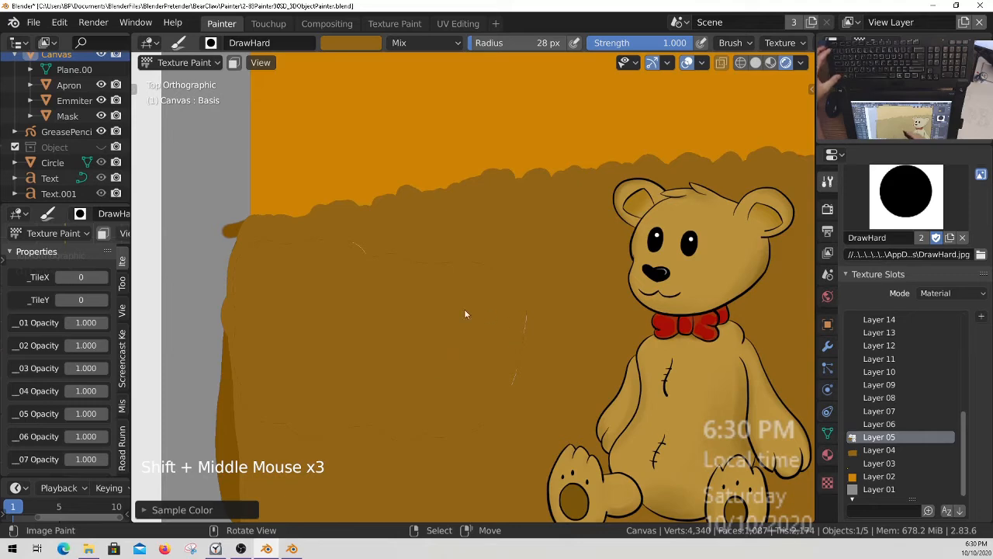
pyautogui.click(906, 194)
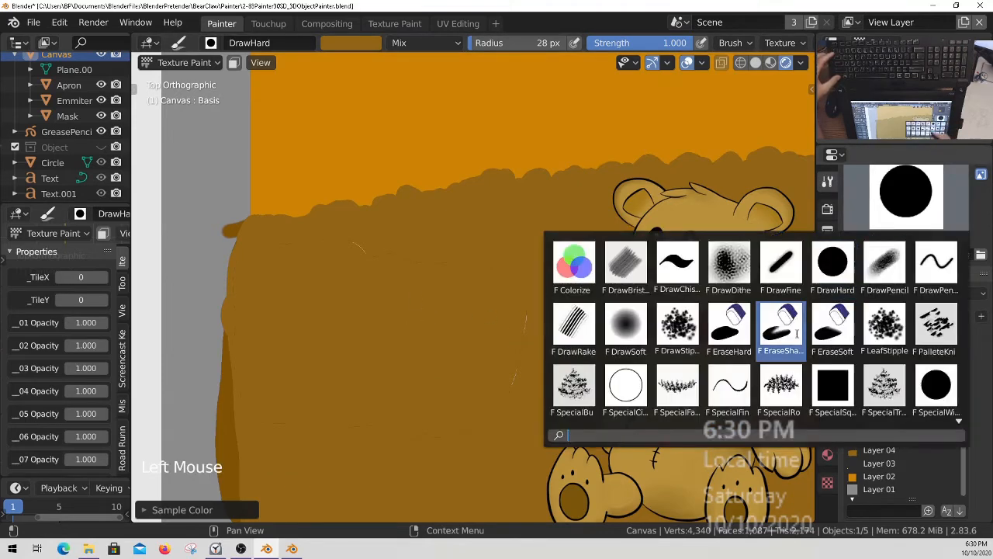
pyautogui.click(730, 326)
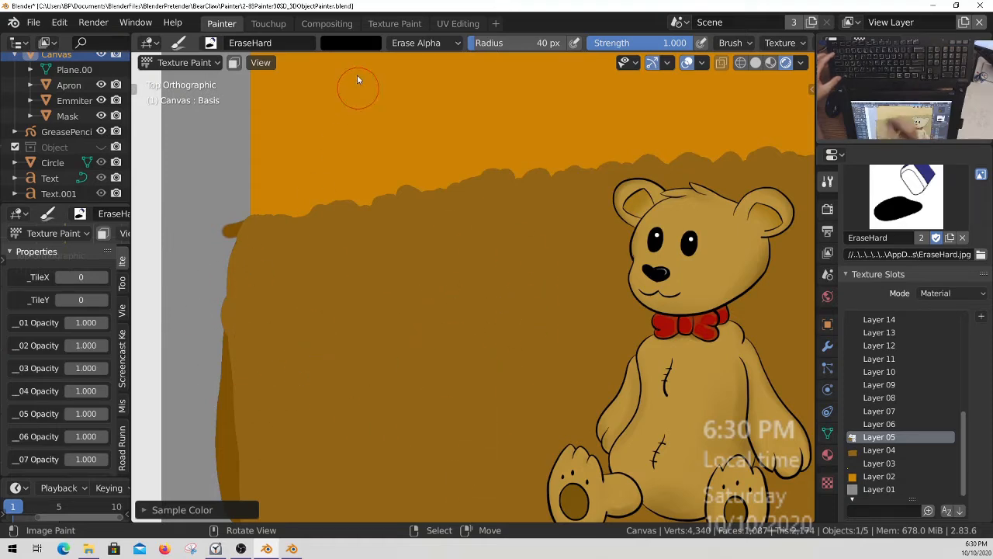
# Return to the DrawHard brush, lighten the brown, and begin a band below the left end of the dark wavy edge.
pyautogui.click(909, 202)
pyautogui.click(832, 265)
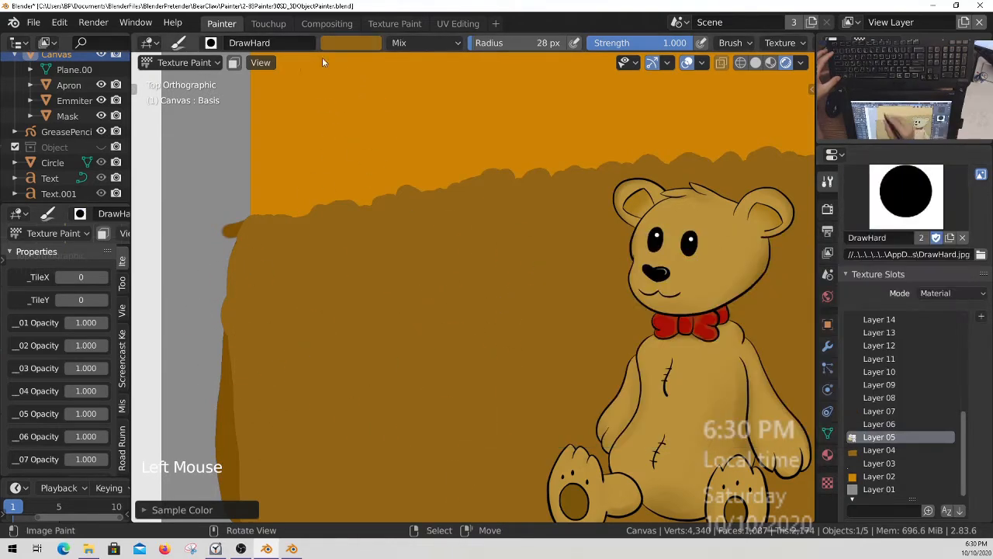
pyautogui.click(354, 42)
pyautogui.moveTo(439, 109); pyautogui.dragTo(431, 100)
pyautogui.click(283, 332)
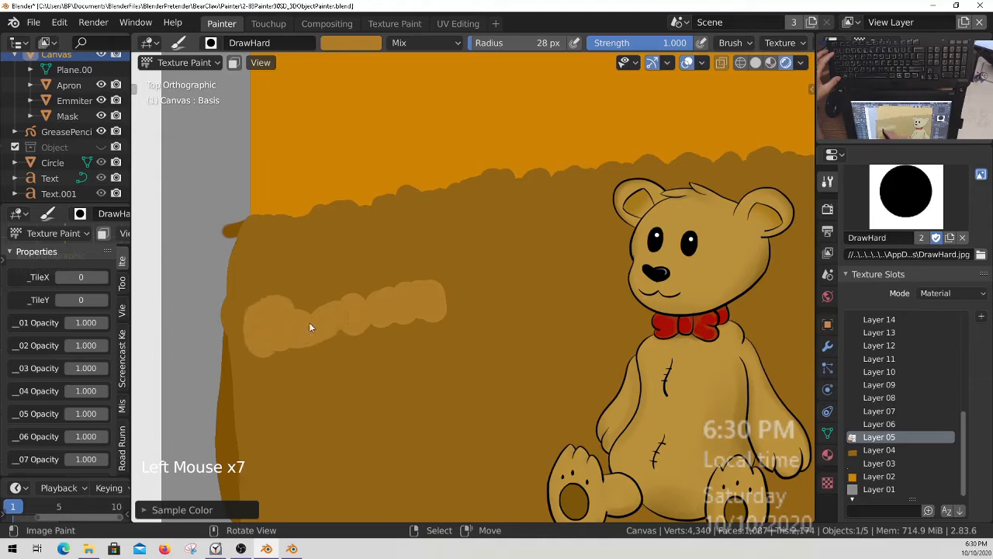
# Extend the lighter brown wavy band behind the bear's head to the far side of the brown area.
pyautogui.moveTo(361, 311)
pyautogui.mouseDown()
pyautogui.moveTo(465, 277)
pyautogui.moveTo(499, 315)
pyautogui.mouseUp()
pyautogui.moveTo(560, 297); pyautogui.dragTo(600, 297)
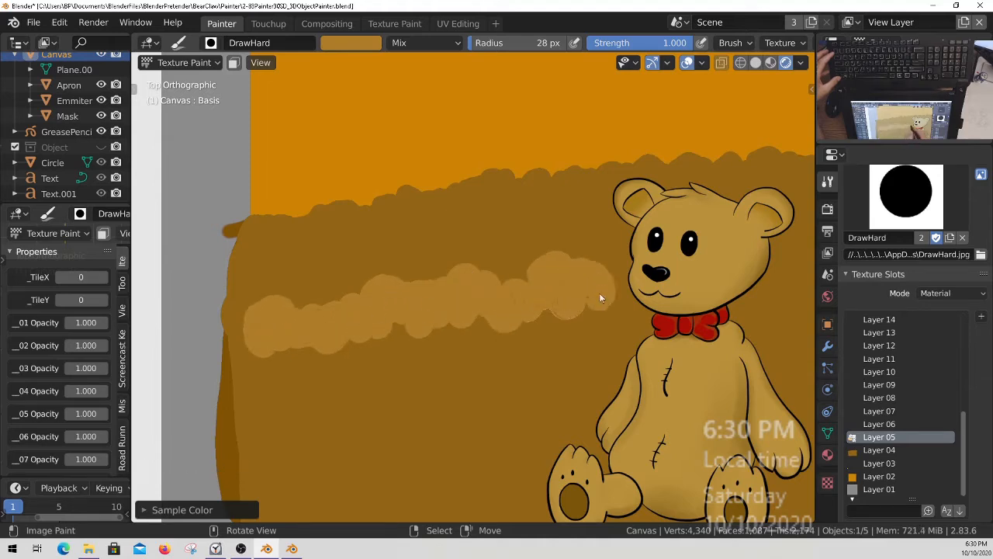
pyautogui.moveTo(485, 324); pyautogui.dragTo(347, 327)
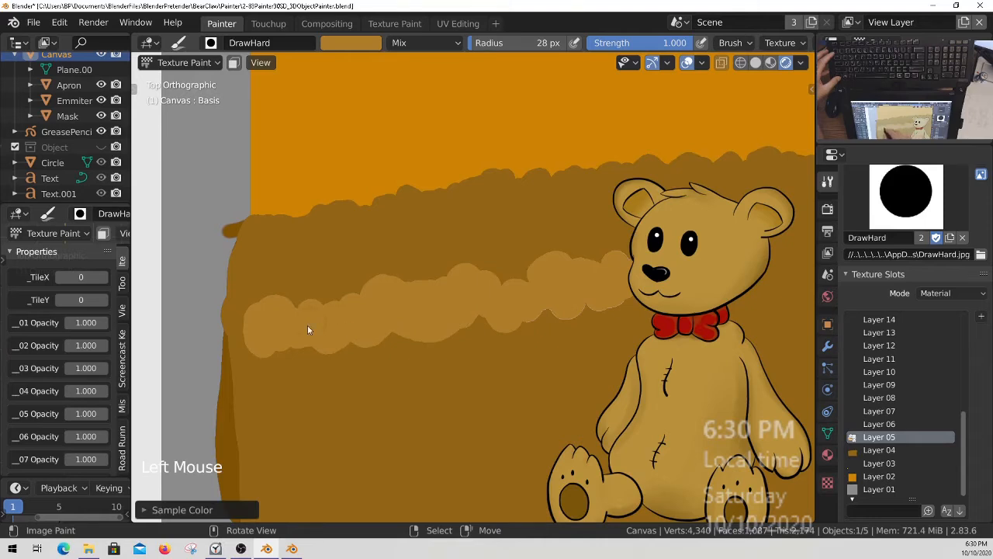
pyautogui.keyDown('ctrl'); pyautogui.moveTo(422, 318); pyautogui.dragTo(392, 346, button='middle'); pyautogui.keyUp('ctrl')
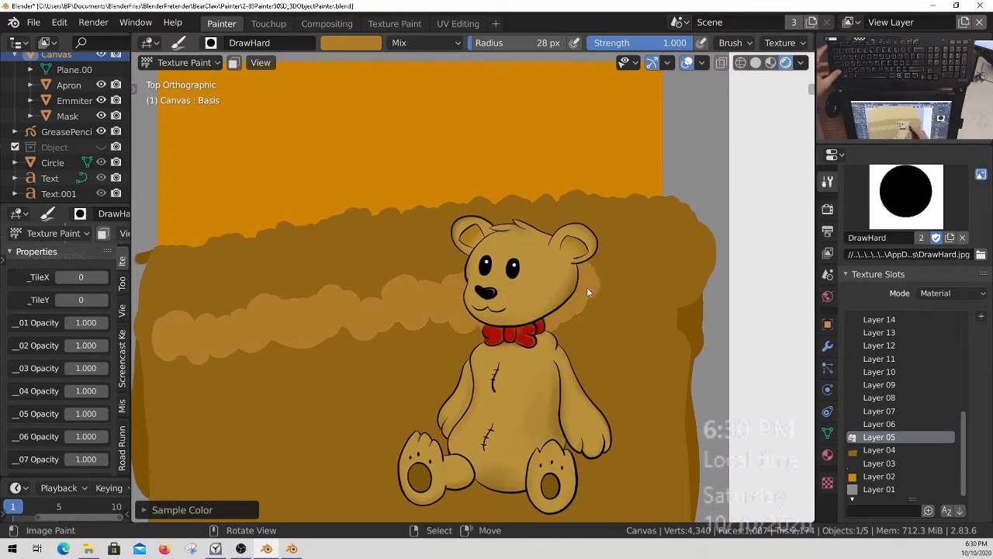
pyautogui.moveTo(478, 301); pyautogui.dragTo(479, 269)
pyautogui.click(380, 294)
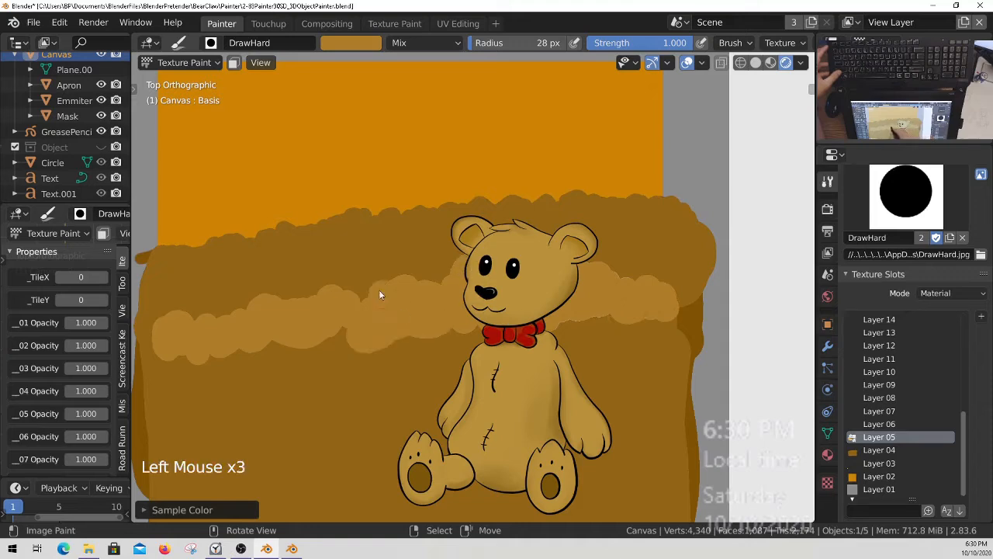
# Fill the area below the lighter brown band down to the canvas's lower edge, all around the bear.
pyautogui.keyDown('ctrl'); pyautogui.moveTo(337, 328); pyautogui.dragTo(622, 301, button='middle'); pyautogui.keyUp('ctrl')
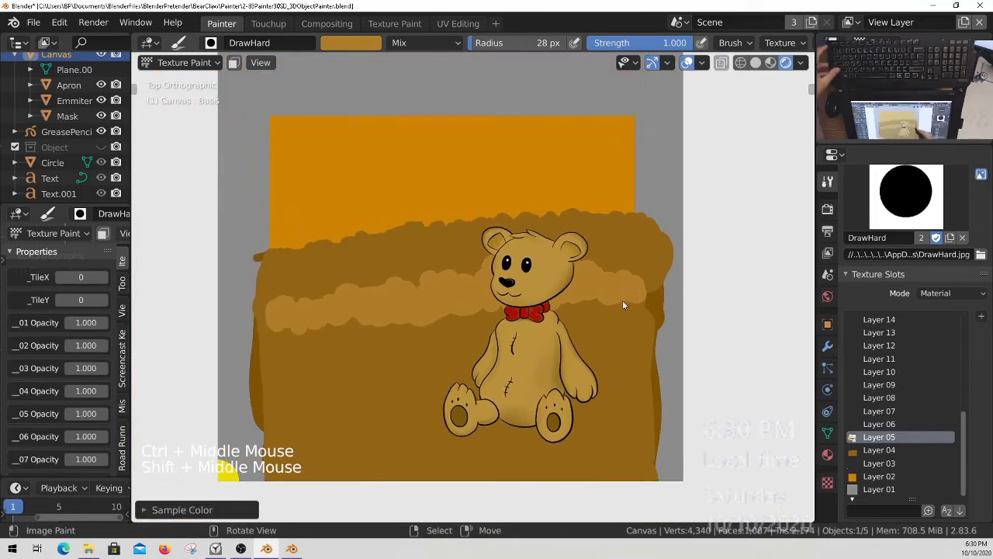
pyautogui.click(609, 322)
pyautogui.moveTo(609, 323)
pyautogui.mouseDown()
pyautogui.moveTo(553, 310)
pyautogui.moveTo(423, 318)
pyautogui.moveTo(283, 356)
pyautogui.moveTo(380, 415)
pyautogui.moveTo(505, 362)
pyautogui.mouseUp()
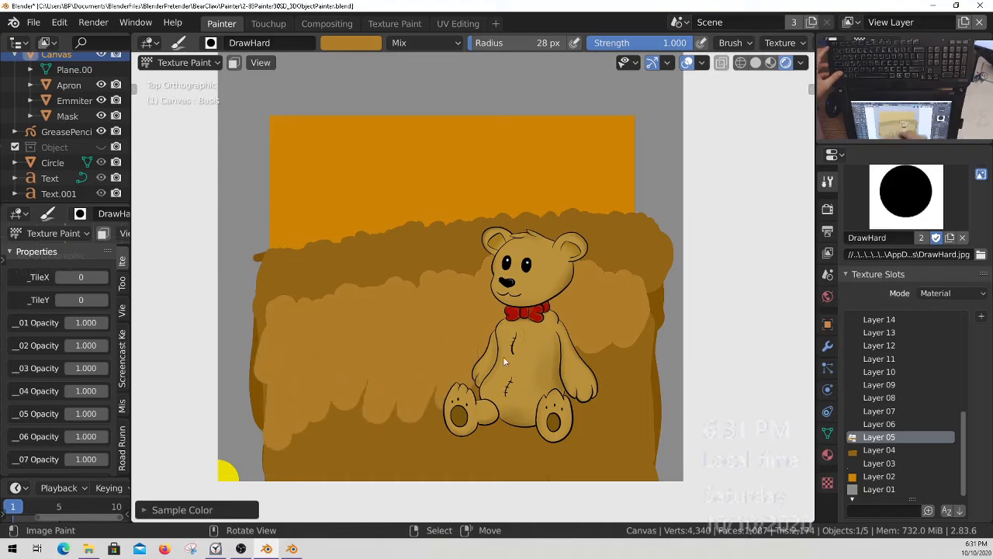
pyautogui.moveTo(604, 381)
pyautogui.mouseDown()
pyautogui.moveTo(622, 361)
pyautogui.moveTo(637, 414)
pyautogui.moveTo(644, 381)
pyautogui.moveTo(597, 436)
pyautogui.moveTo(524, 468)
pyautogui.moveTo(439, 457)
pyautogui.moveTo(378, 406)
pyautogui.moveTo(299, 426)
pyautogui.moveTo(276, 448)
pyautogui.mouseUp()
pyautogui.moveTo(398, 483)
pyautogui.mouseDown()
pyautogui.moveTo(527, 454)
pyautogui.moveTo(602, 461)
pyautogui.moveTo(464, 479)
pyautogui.mouseUp()
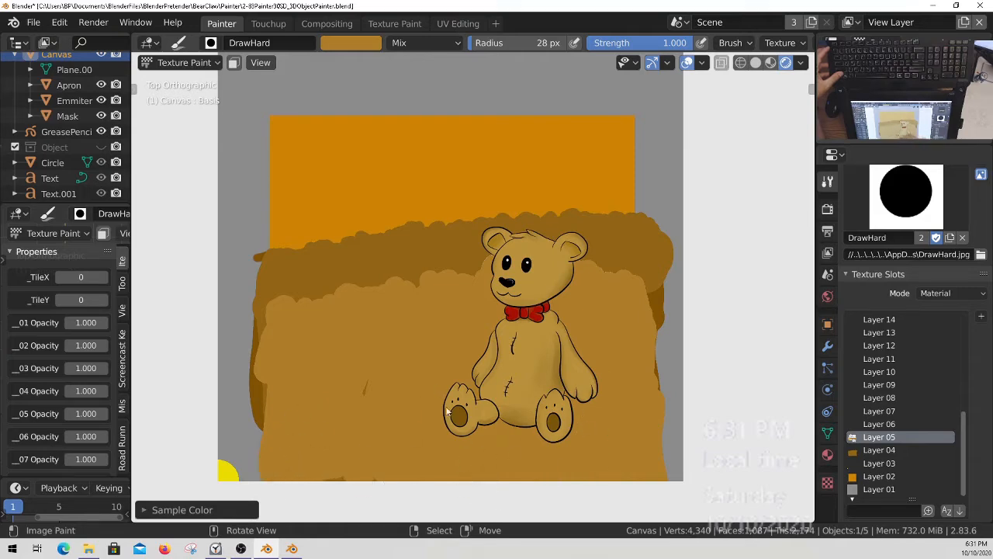
# Brighten the brush colour to orange-brown and paint a lower wavy band behind the bear's body on Layer 06.
pyautogui.click(355, 46)
pyautogui.moveTo(430, 89); pyautogui.dragTo(436, 78)
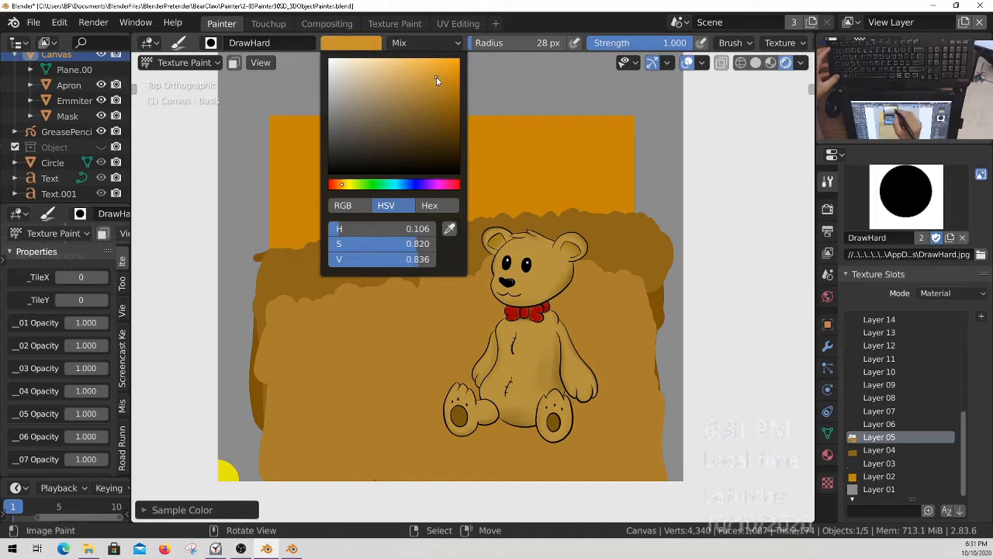
pyautogui.click(879, 423)
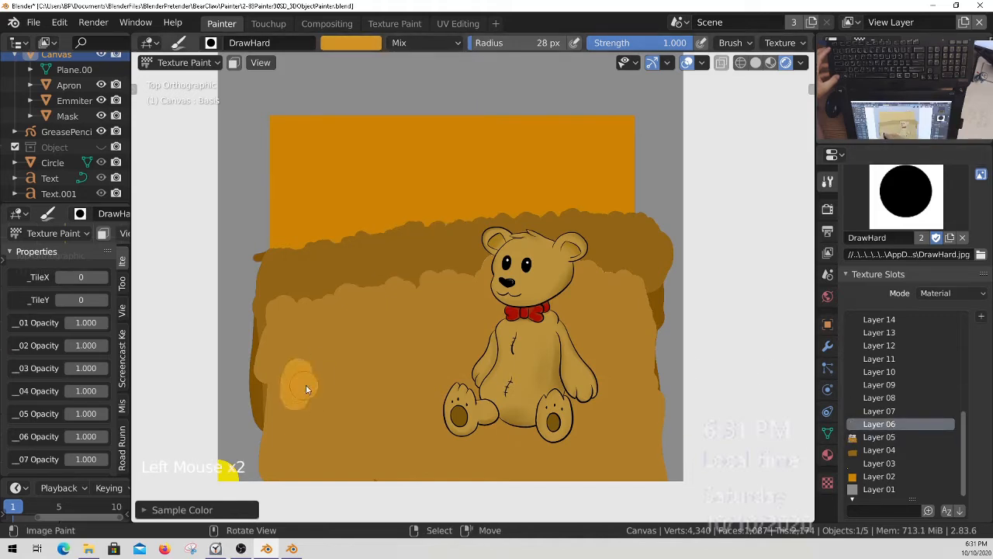
pyautogui.moveTo(400, 371)
pyautogui.mouseDown()
pyautogui.moveTo(440, 365)
pyautogui.moveTo(358, 400)
pyautogui.moveTo(463, 349)
pyautogui.moveTo(491, 359)
pyautogui.mouseUp()
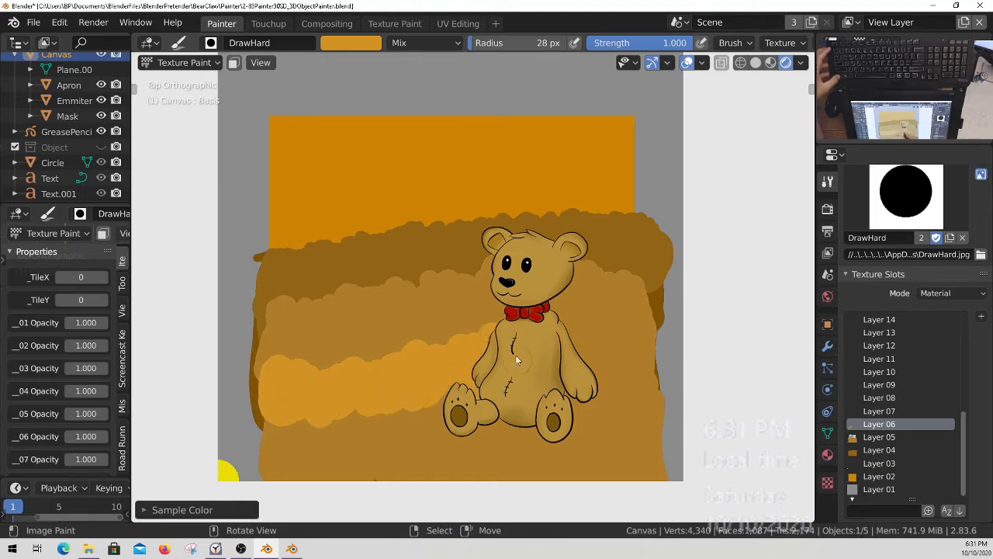
pyautogui.moveTo(508, 352); pyautogui.dragTo(446, 368)
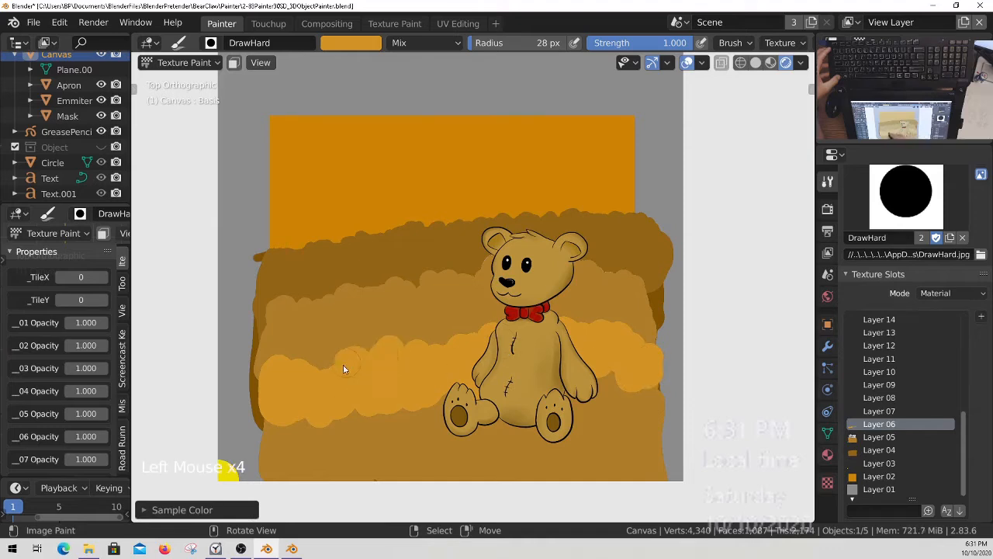
# Fill everything below the orange-brown wavy edge down to the canvas's lower edge on Layer 06.
pyautogui.moveTo(343, 369); pyautogui.dragTo(357, 381)
pyautogui.moveTo(271, 368)
pyautogui.mouseDown()
pyautogui.moveTo(321, 429)
pyautogui.moveTo(301, 426)
pyautogui.moveTo(291, 487)
pyautogui.mouseUp()
pyautogui.moveTo(371, 438)
pyautogui.mouseDown()
pyautogui.moveTo(439, 457)
pyautogui.moveTo(519, 442)
pyautogui.moveTo(655, 493)
pyautogui.moveTo(653, 388)
pyautogui.mouseUp()
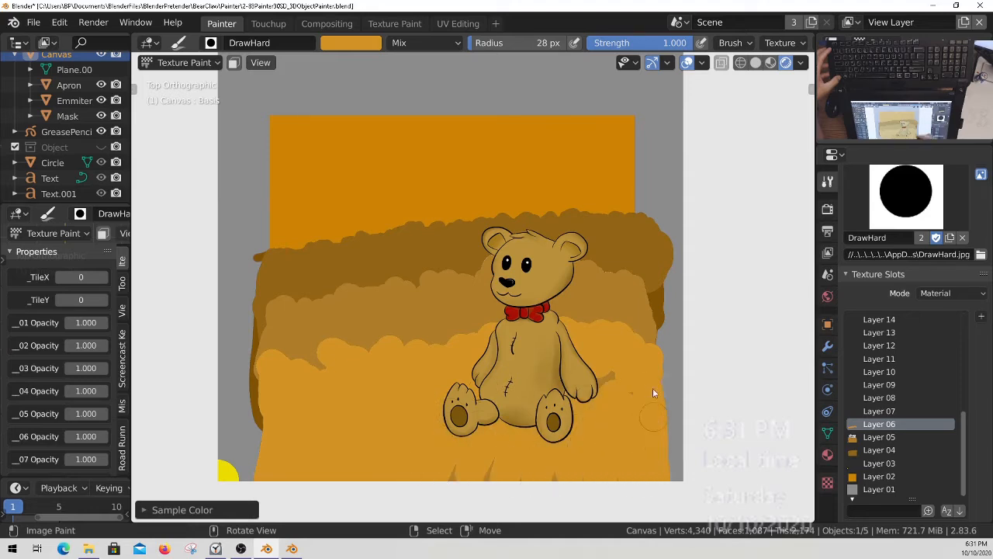
pyautogui.click(310, 412)
pyautogui.click(486, 406)
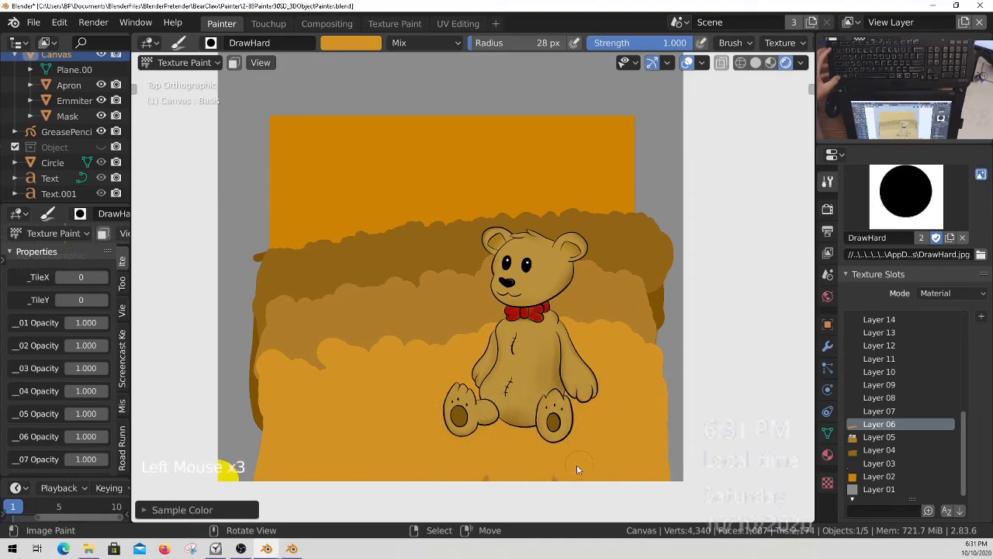
# Add larger bumps to the orange-brown edge on both sides of the bear, out to the canvas's right edge, and save all images.
pyautogui.click(312, 380)
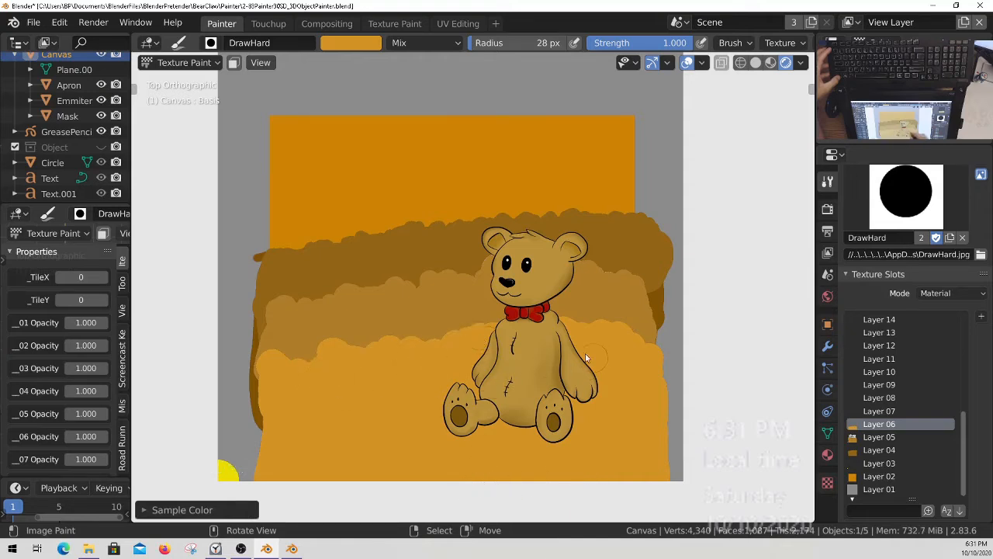
pyautogui.click(676, 346)
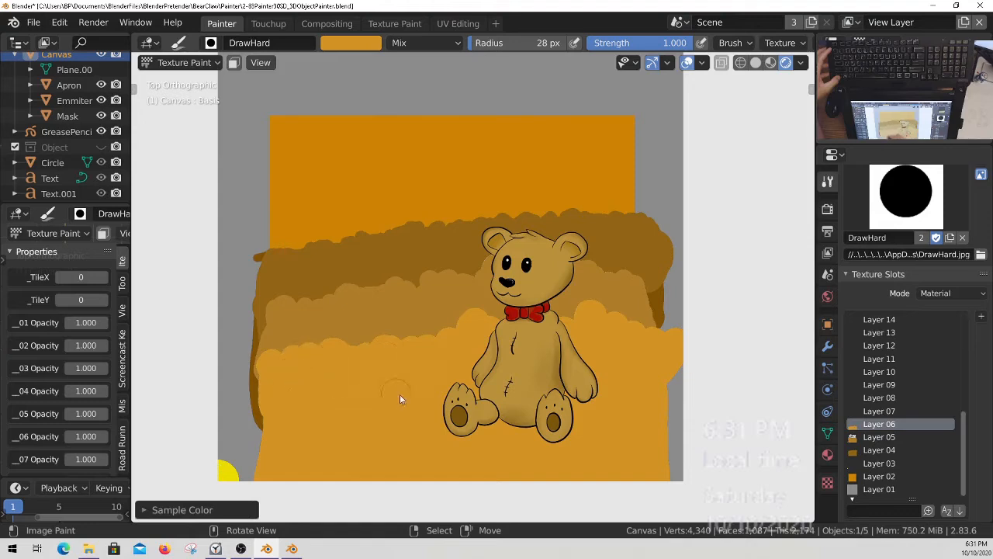
pyautogui.keyDown('ctrl'); pyautogui.moveTo(400, 399); pyautogui.dragTo(403, 419, button='middle'); pyautogui.keyUp('ctrl')
pyautogui.keyDown('shift'); pyautogui.moveTo(481, 404); pyautogui.dragTo(512, 424, button='middle'); pyautogui.keyUp('shift')
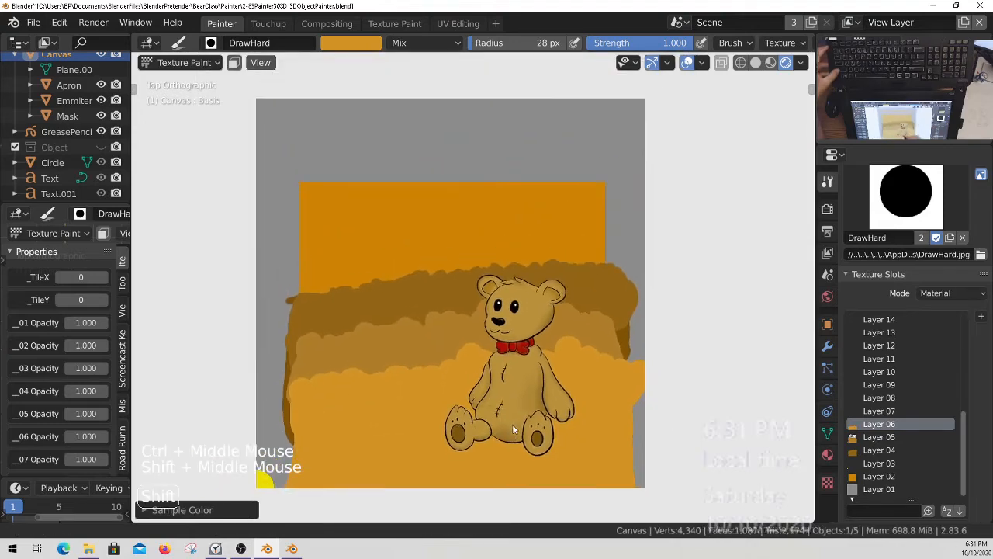
pyautogui.press('q')
pyautogui.click(468, 383)
# Lower the opacity of Layer 06 to 0.480, Layer 05 to 0.770 and Layer 04 to 0.780.
pyautogui.keyDown('ctrl'); pyautogui.moveTo(439, 369); pyautogui.dragTo(434, 333, button='middle'); pyautogui.keyUp('ctrl')
pyautogui.keyDown('shift'); pyautogui.moveTo(313, 276); pyautogui.dragTo(344, 275, button='middle'); pyautogui.keyUp('shift')
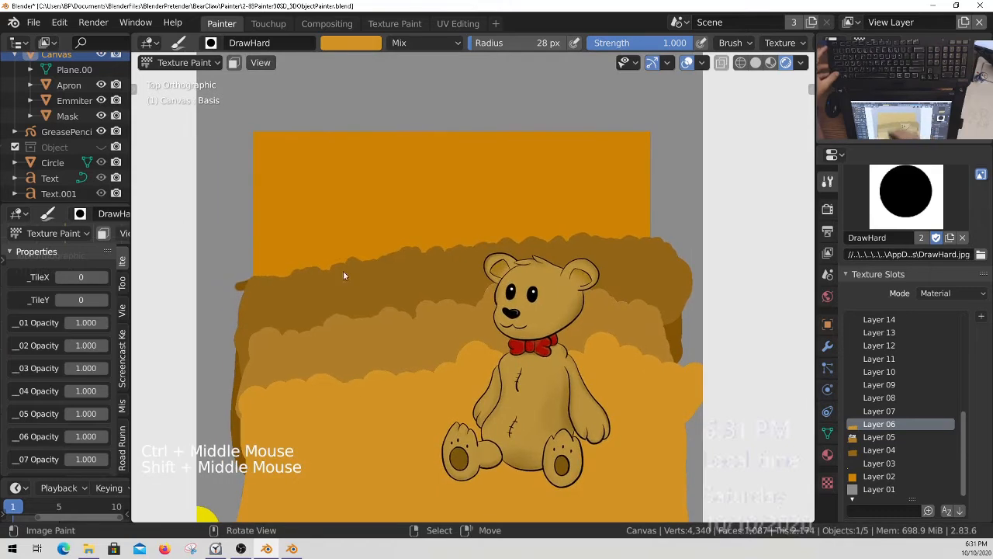
pyautogui.keyDown('shift'); pyautogui.moveTo(457, 380); pyautogui.dragTo(468, 365, button='middle'); pyautogui.keyUp('shift')
pyautogui.moveTo(48, 424); pyautogui.dragTo(83, 371, button='middle')
pyautogui.moveTo(85, 364)
pyautogui.mouseDown()
pyautogui.moveTo(56, 370)
pyautogui.moveTo(98, 359)
pyautogui.mouseUp()
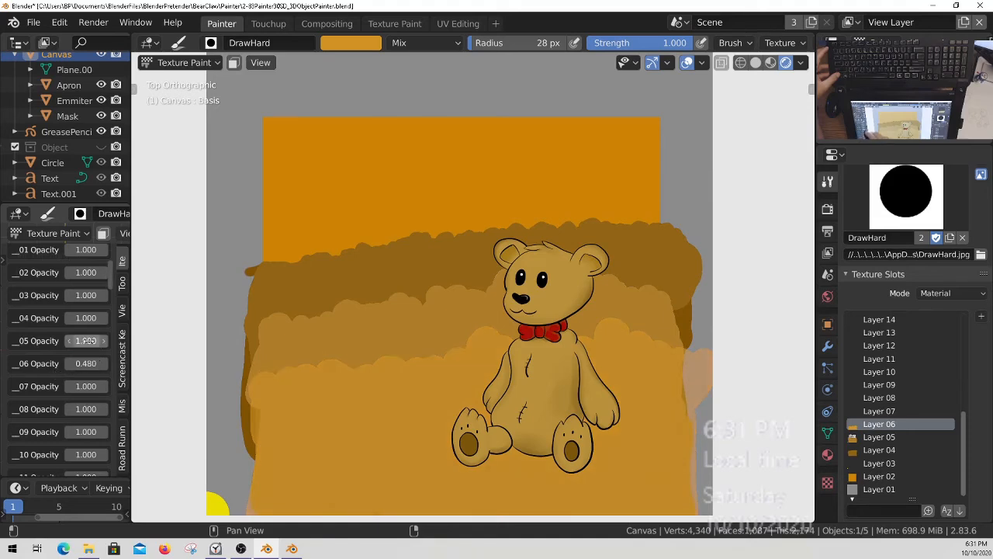
pyautogui.click(85, 341)
pyautogui.moveTo(75, 340); pyautogui.dragTo(75, 317)
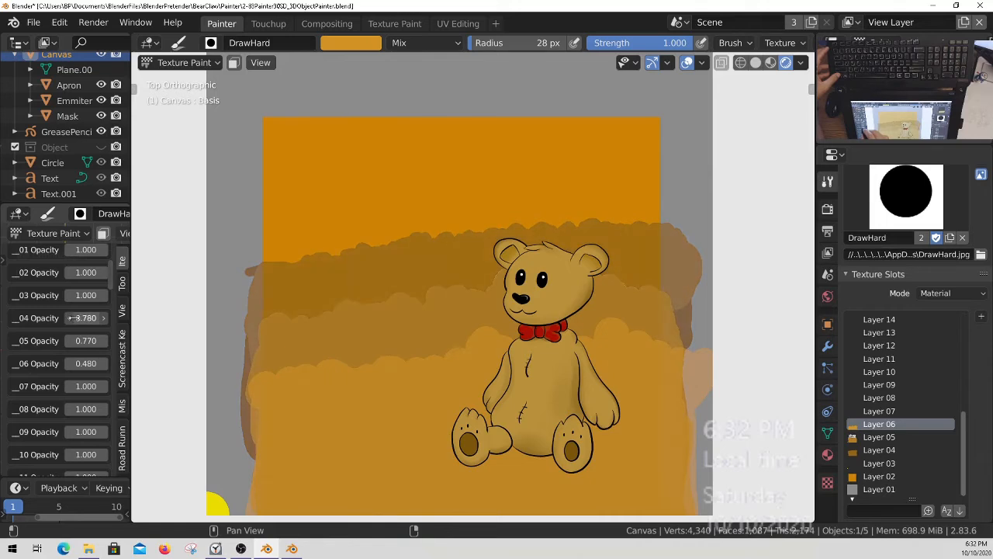
# Save the painter file with the layered wavy background and the adjusted layer opacities.
pyautogui.keyDown('ctrl'); pyautogui.moveTo(544, 364); pyautogui.dragTo(581, 412, button='middle'); pyautogui.keyUp('ctrl')
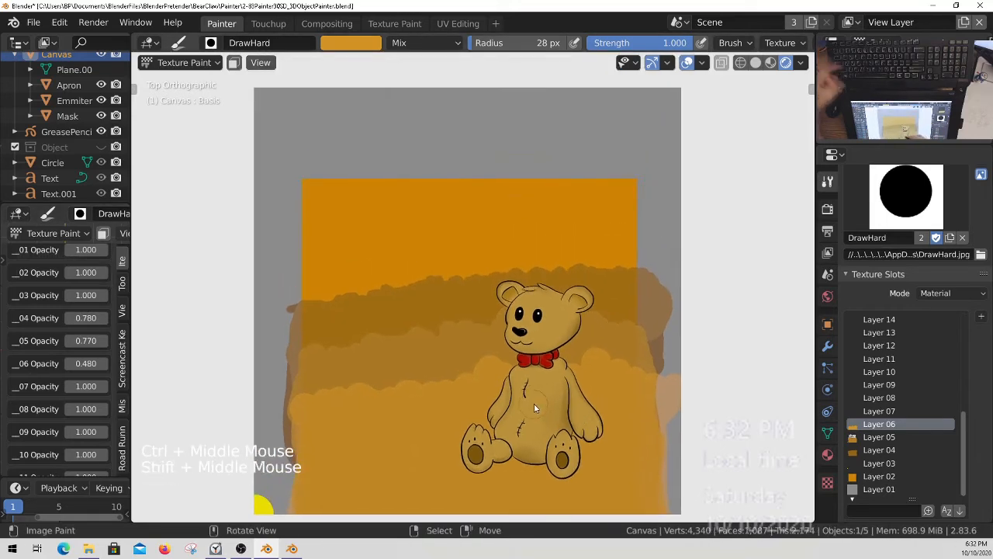
pyautogui.hotkey('ctrl', 'a')
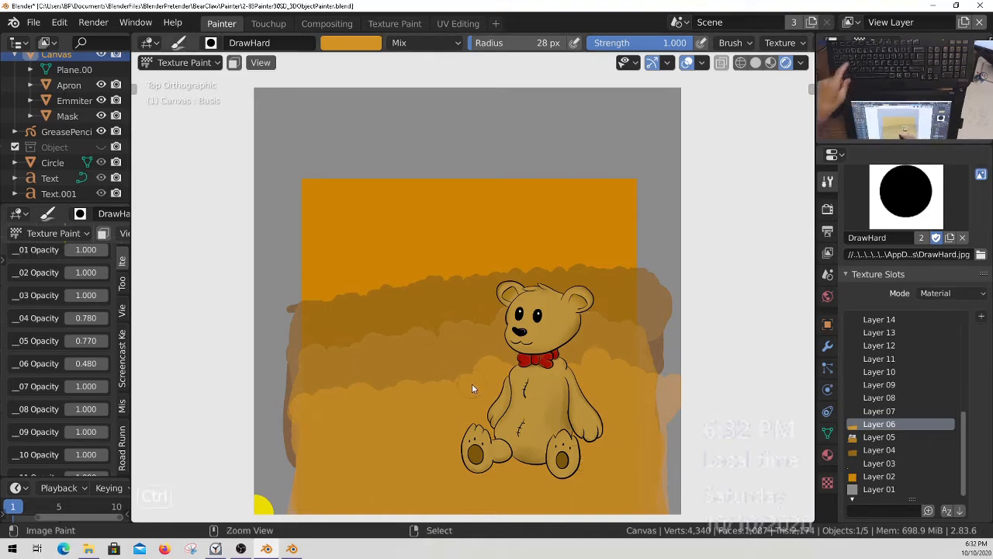
pyautogui.hotkey('ctrl', 's')
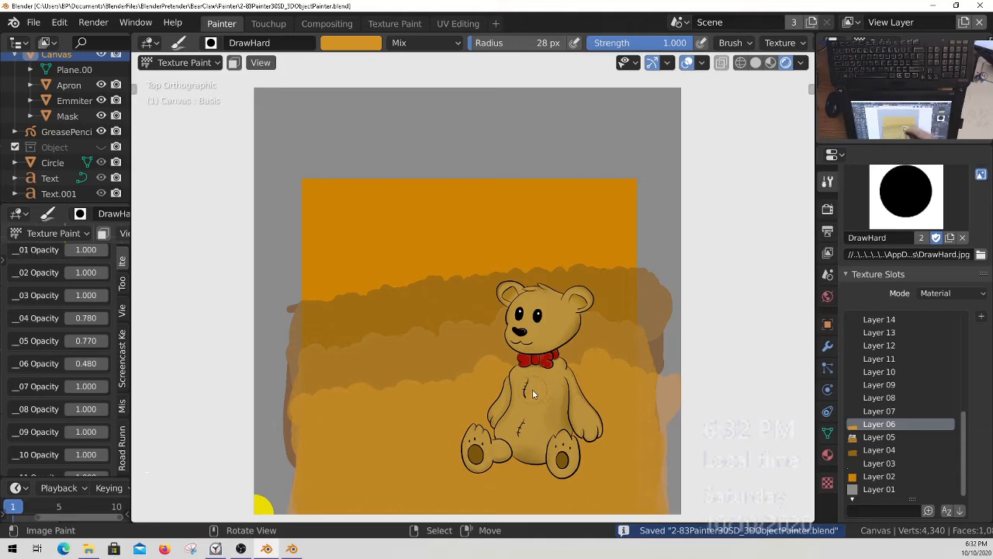
pyautogui.moveTo(902, 365); pyautogui.dragTo(901, 398, button='middle')
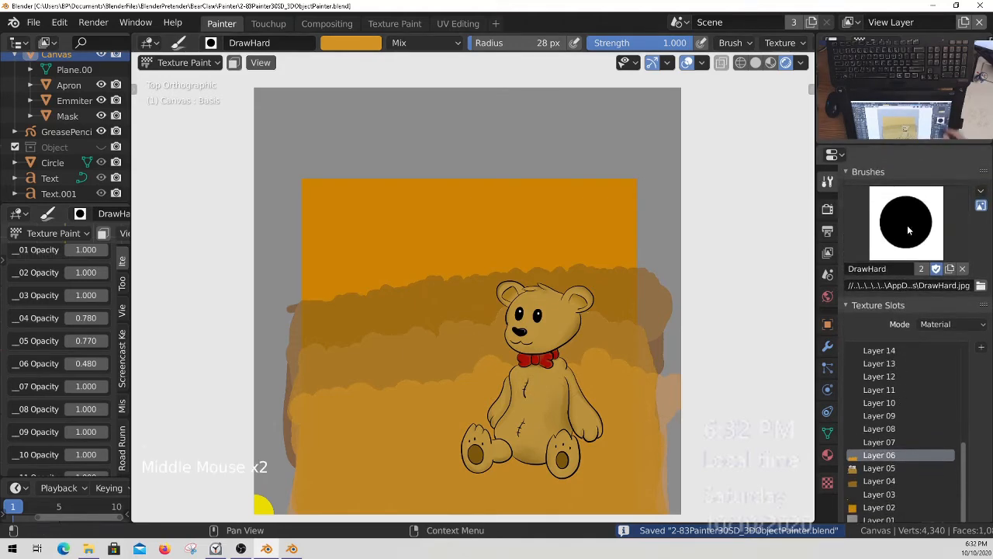
pyautogui.click(906, 223)
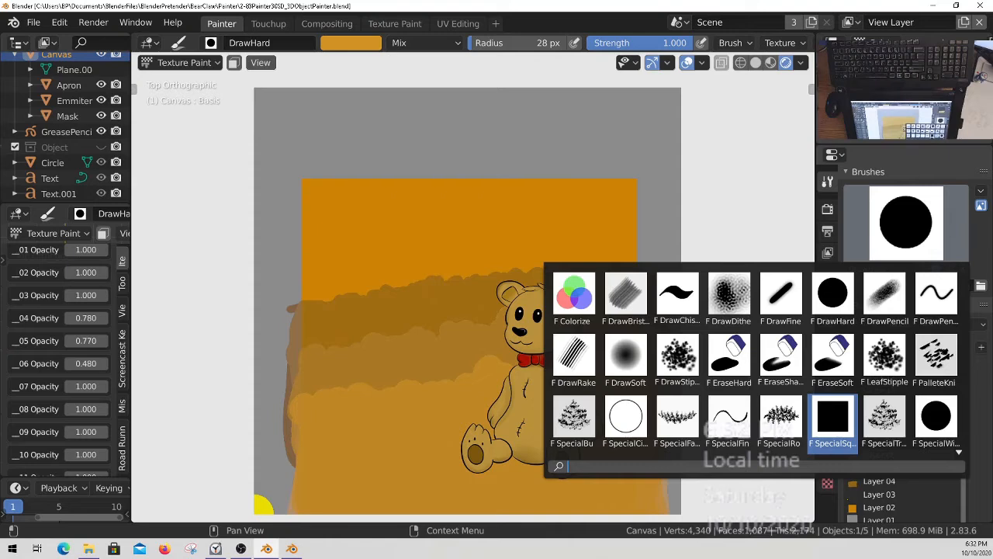
pyautogui.click(884, 357)
pyautogui.moveTo(613, 42)
pyautogui.mouseDown(button='middle')
pyautogui.moveTo(470, 44)
pyautogui.moveTo(613, 44)
pyautogui.mouseUp(button='middle')
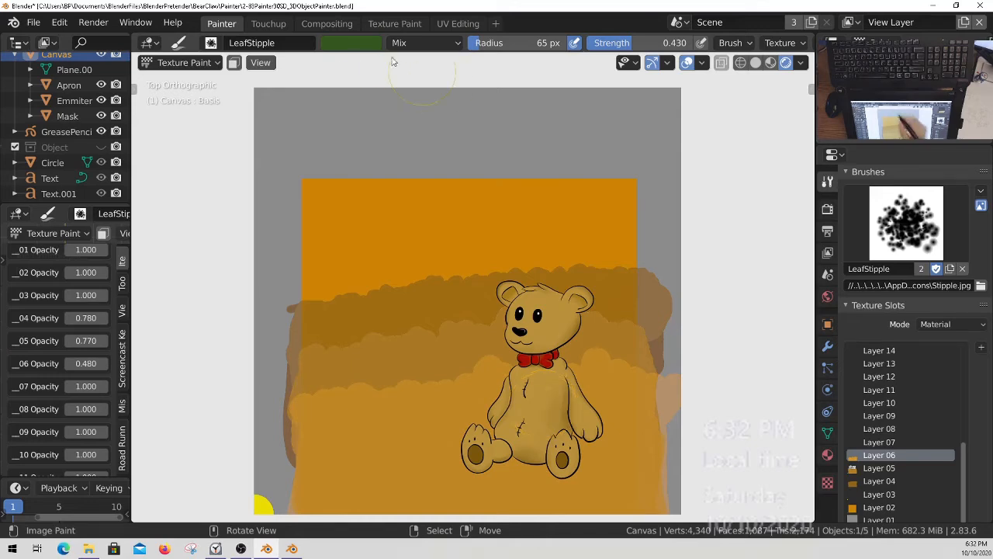
pyautogui.click(906, 223)
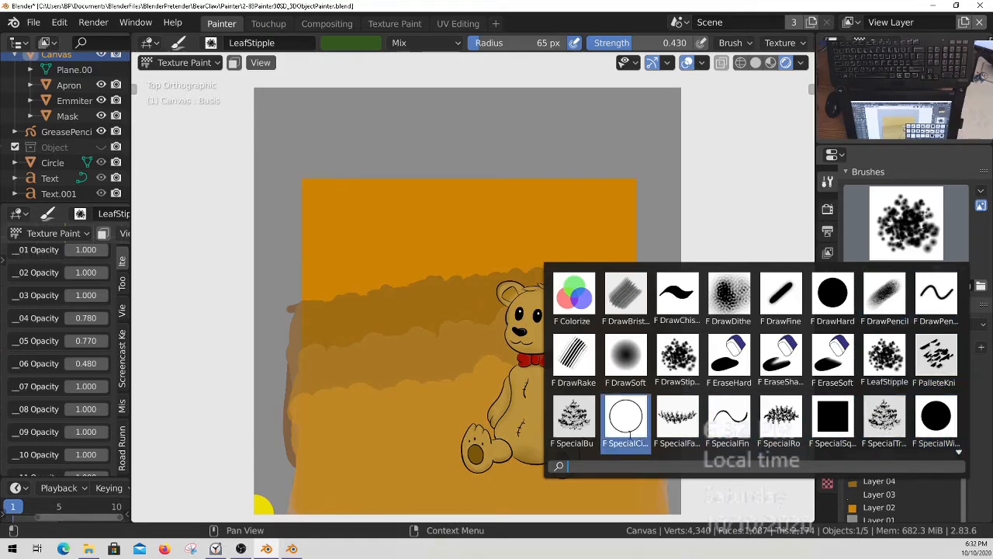
pyautogui.click(833, 295)
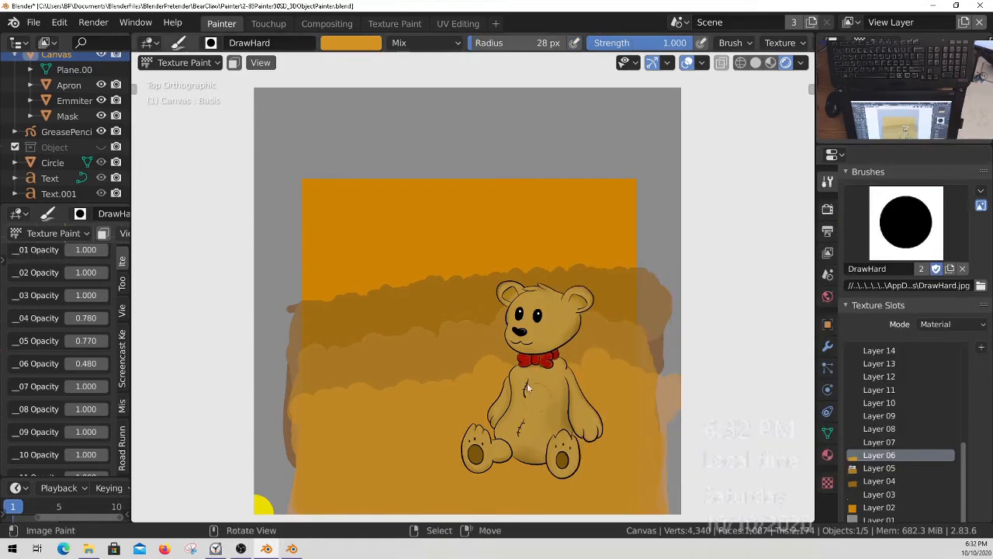
# Create a new texture for the DrawHard brush.
pyautogui.moveTo(717, 44); pyautogui.dragTo(300, 47, button='middle')
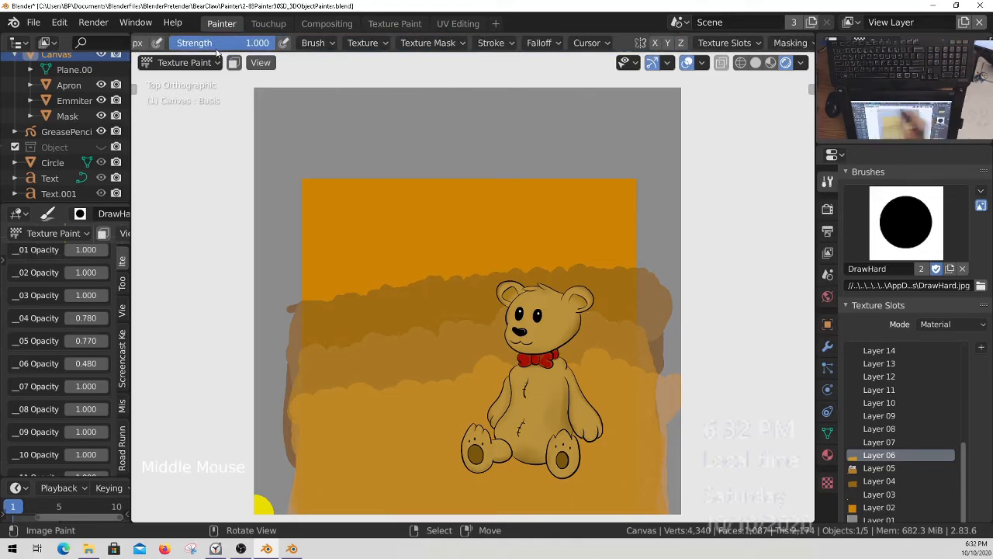
pyautogui.click(376, 46)
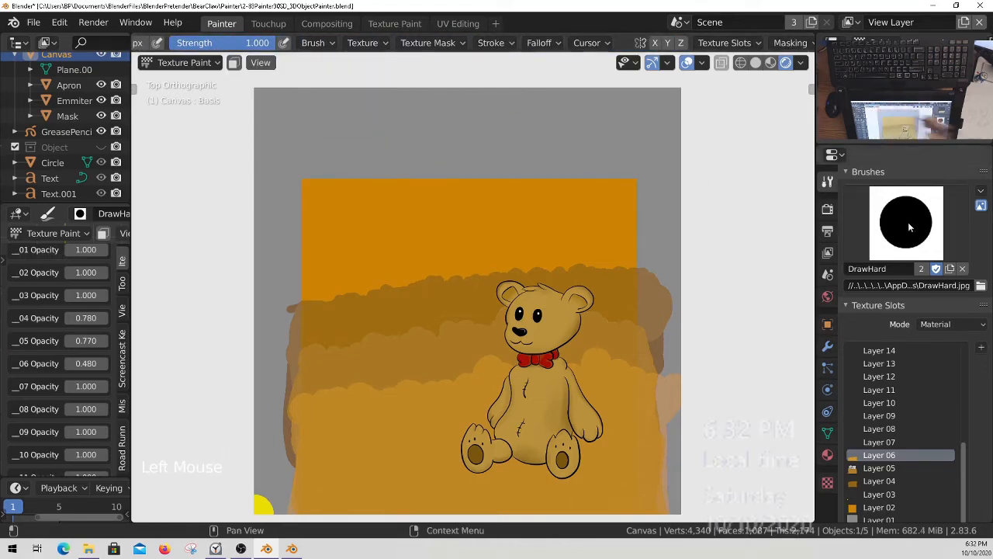
pyautogui.click(587, 43)
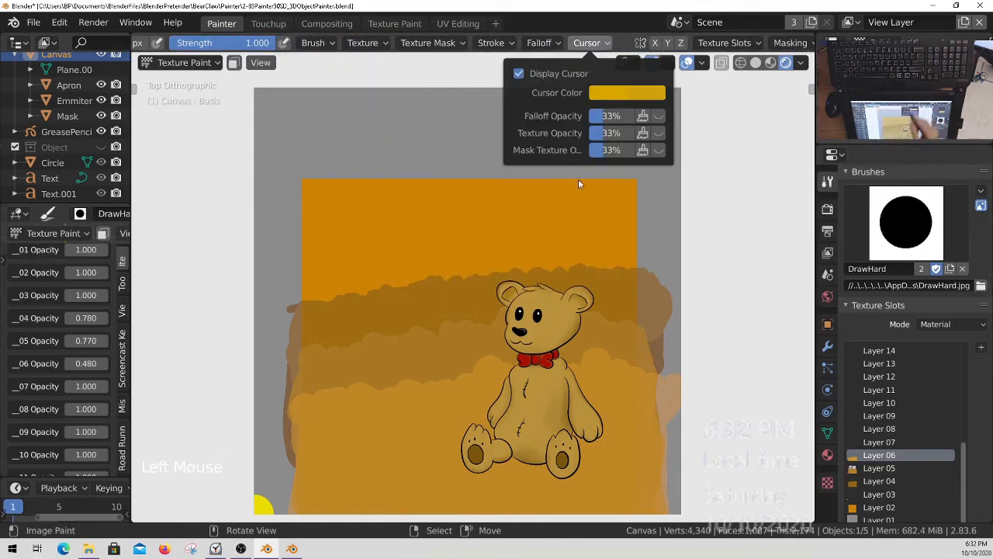
pyautogui.click(549, 45)
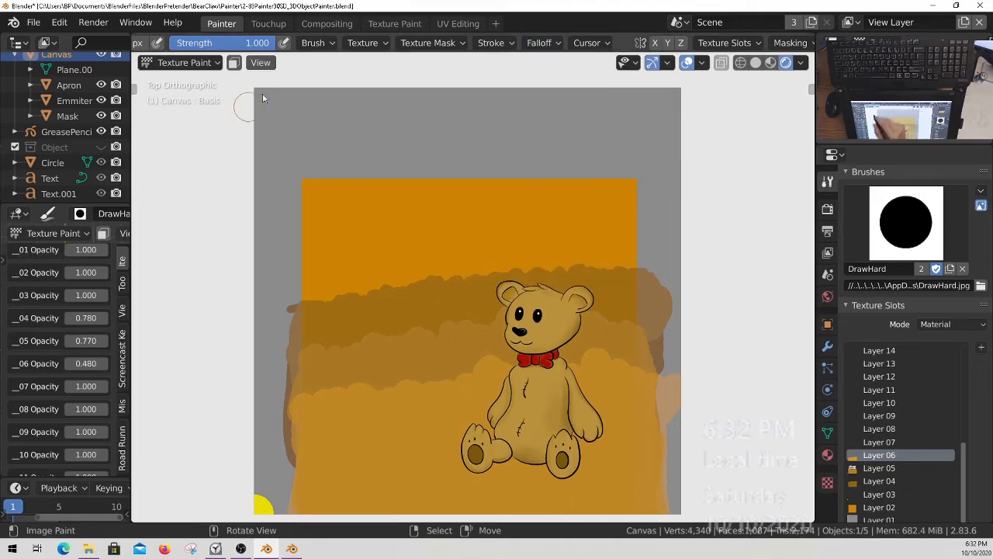
pyautogui.moveTo(361, 48); pyautogui.dragTo(402, 48, button='middle')
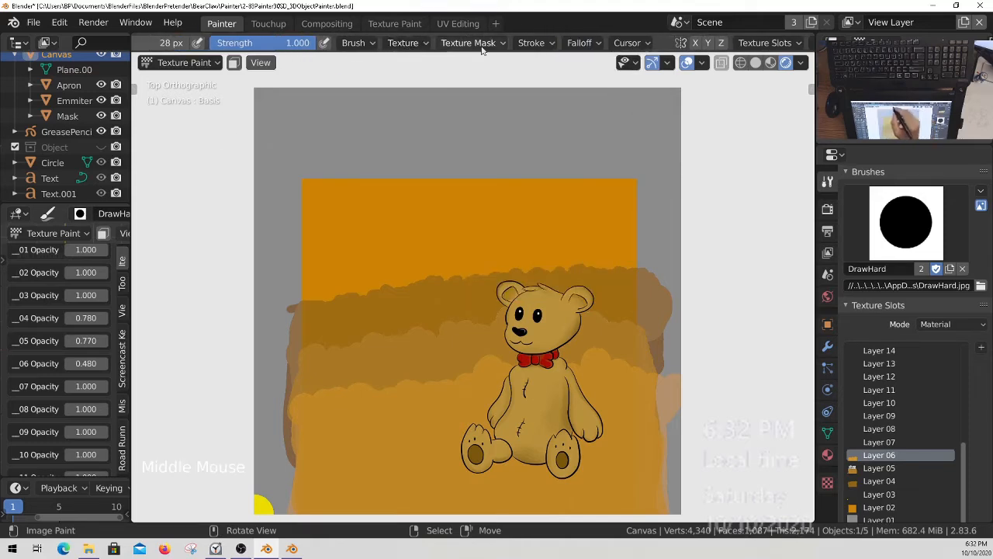
pyautogui.click(419, 43)
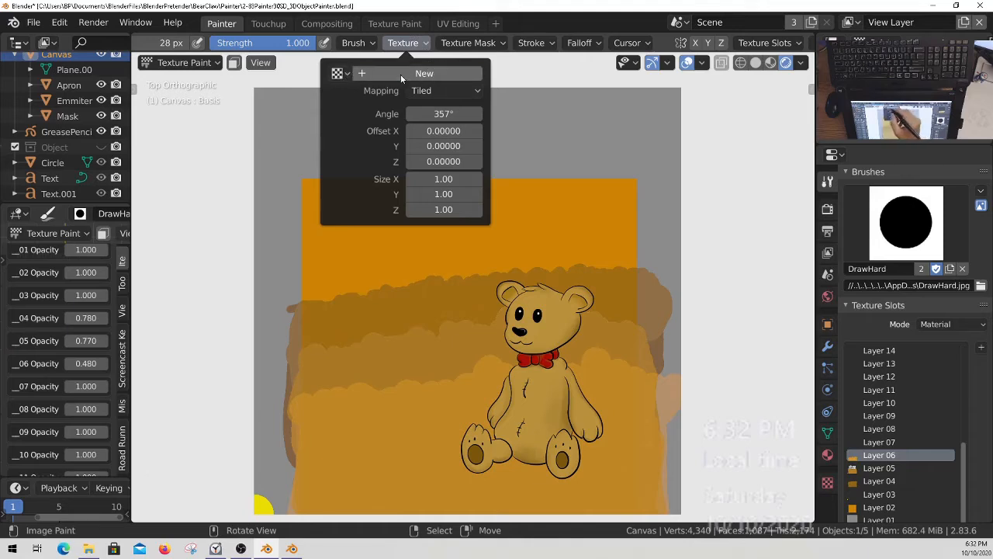
pyautogui.click(401, 74)
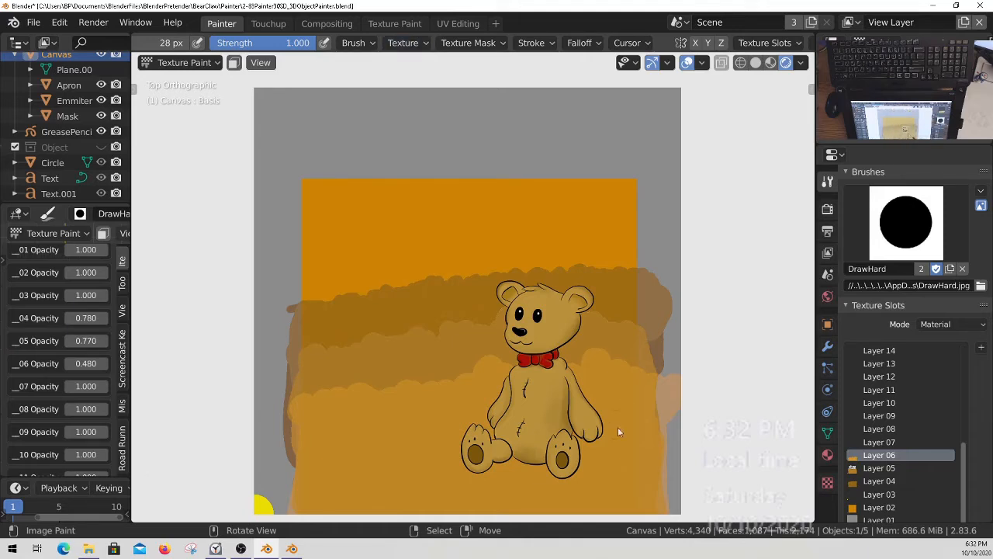
# Load TeddyBear.png from the Painter folder as the image of the DrawHard brush's new texture.
pyautogui.click(403, 43)
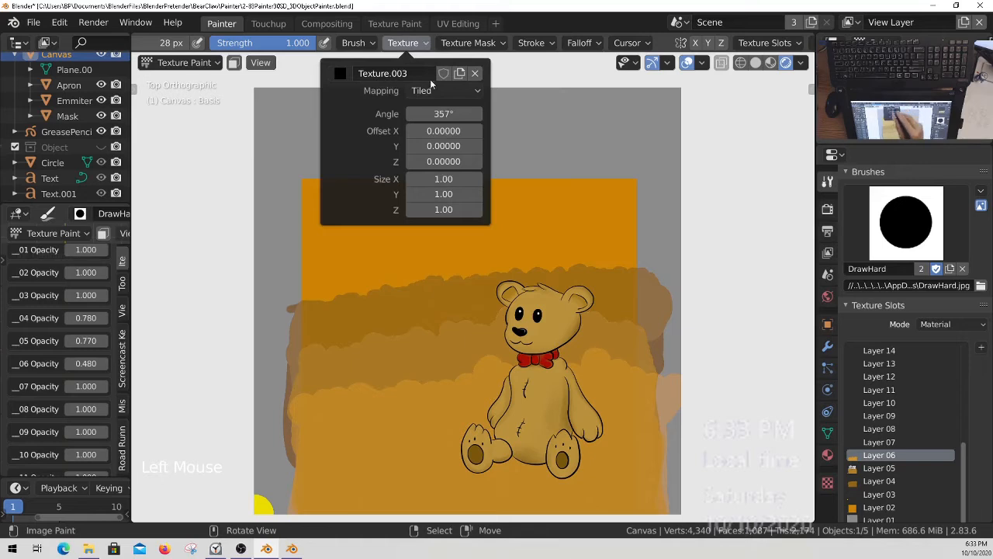
pyautogui.click(828, 482)
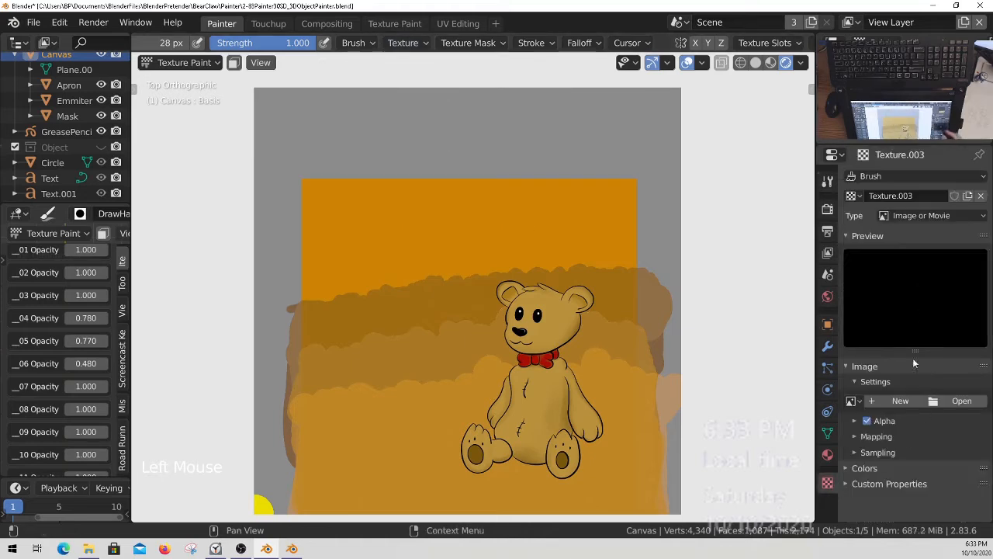
pyautogui.moveTo(916, 446); pyautogui.dragTo(920, 421, button='middle')
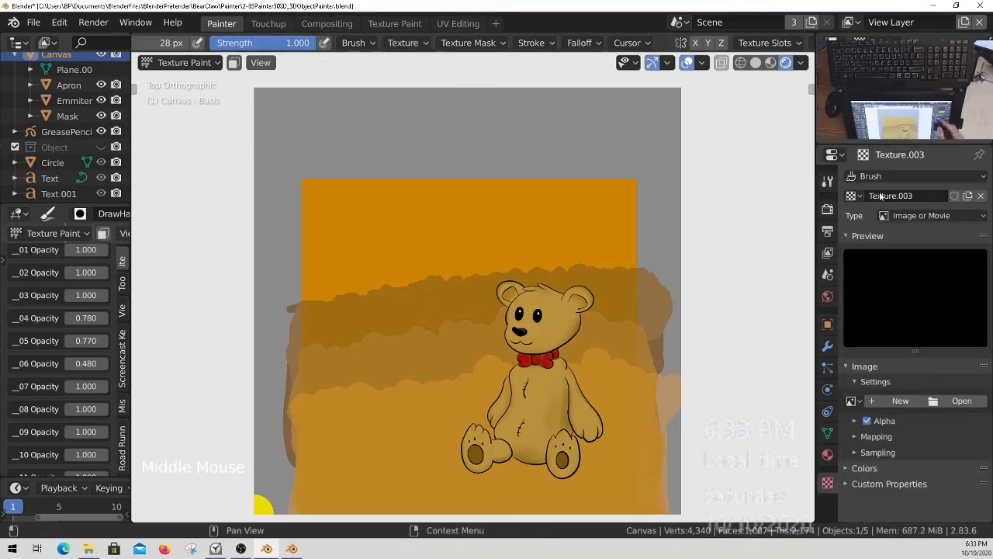
pyautogui.click(964, 402)
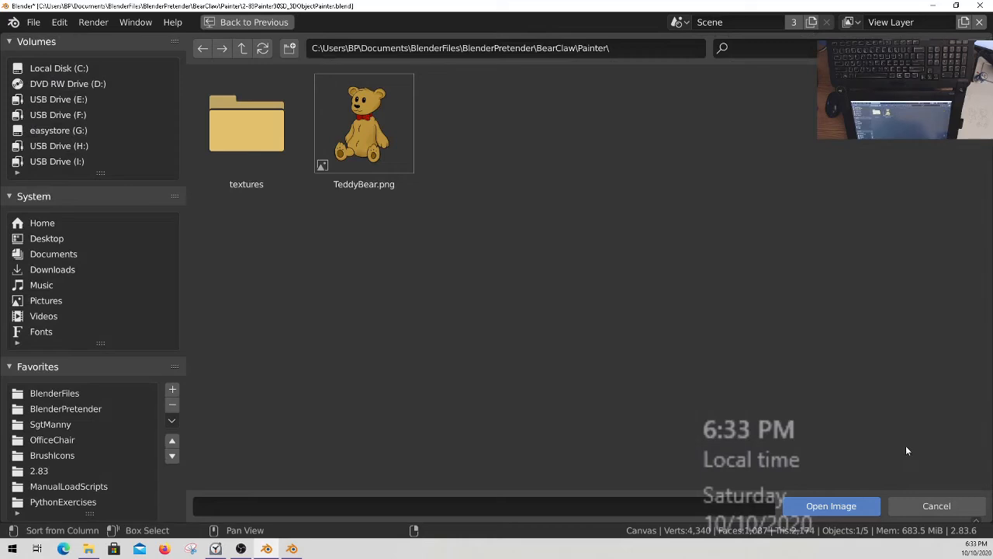
pyautogui.click(364, 124)
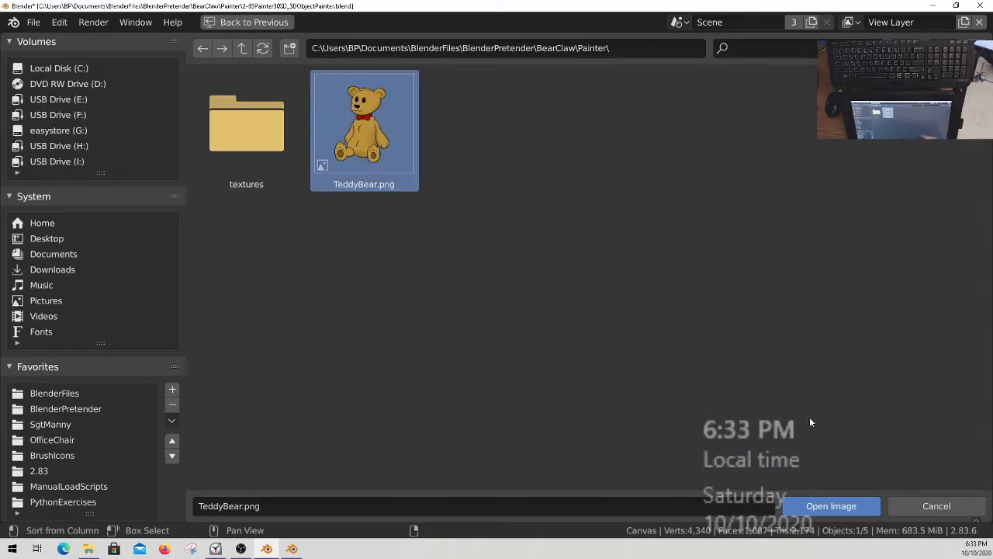
pyautogui.click(831, 506)
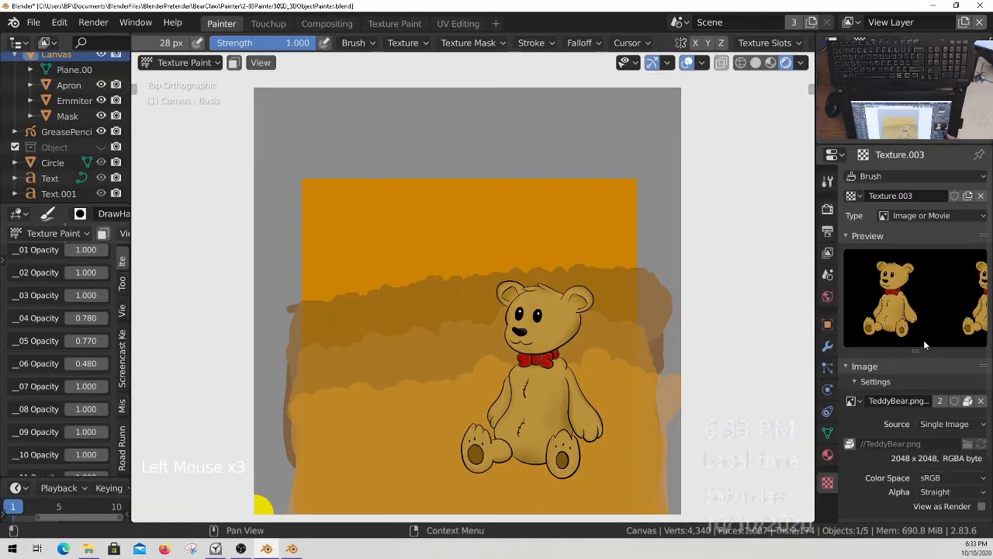
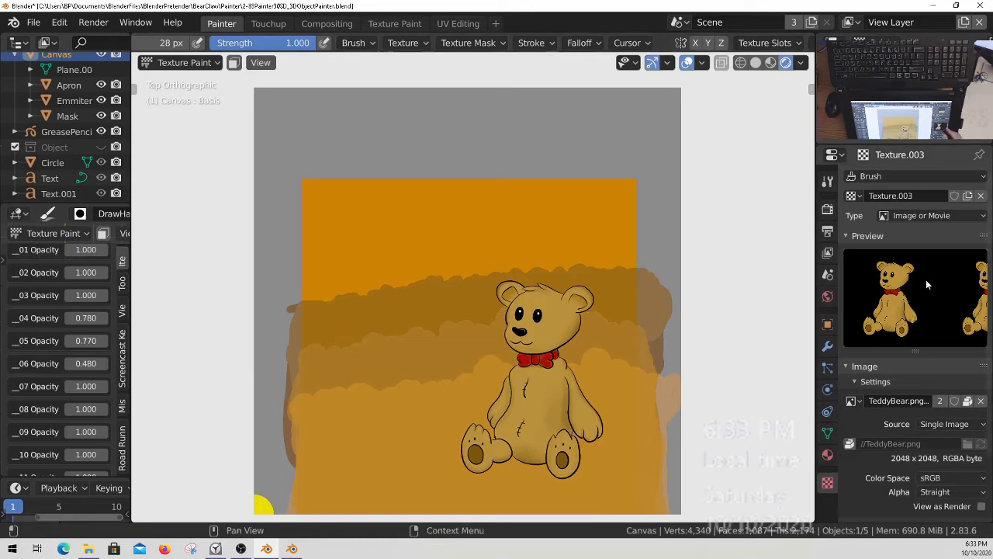
# Check the TeddyBear.png alpha settings and set the brush texture's mapping to Stencil.
pyautogui.moveTo(919, 380); pyautogui.dragTo(925, 462, button='middle')
pyautogui.click(861, 452)
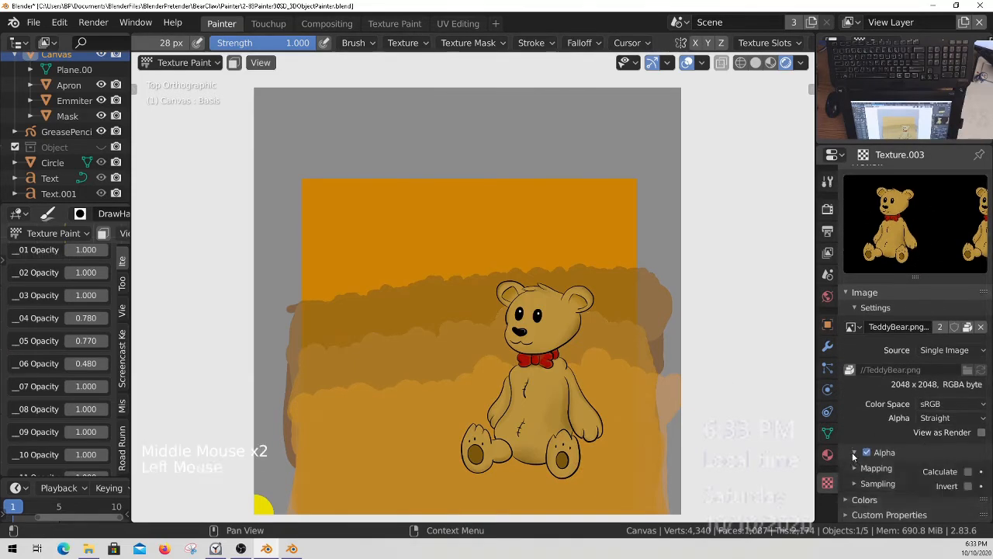
pyautogui.click(854, 452)
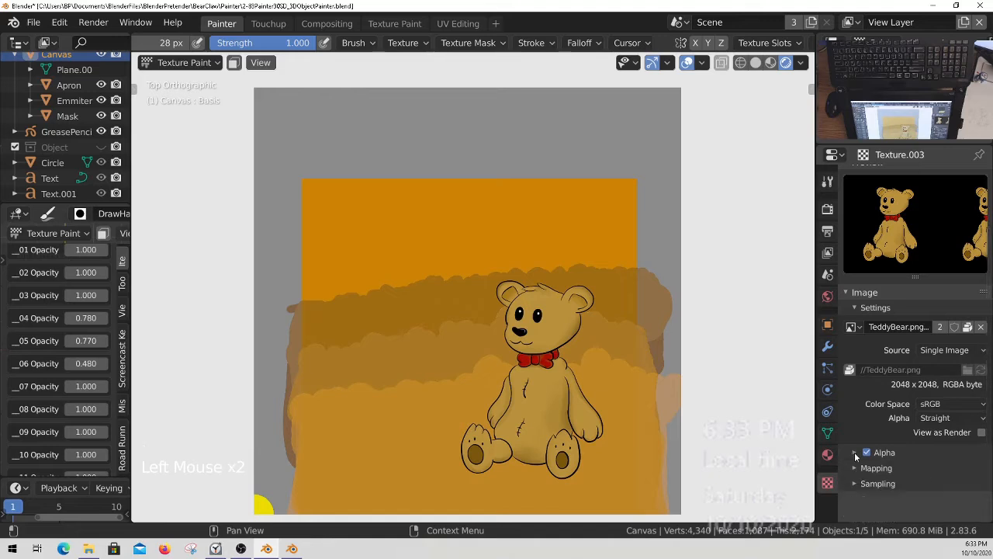
pyautogui.moveTo(948, 332); pyautogui.dragTo(950, 399, button='middle')
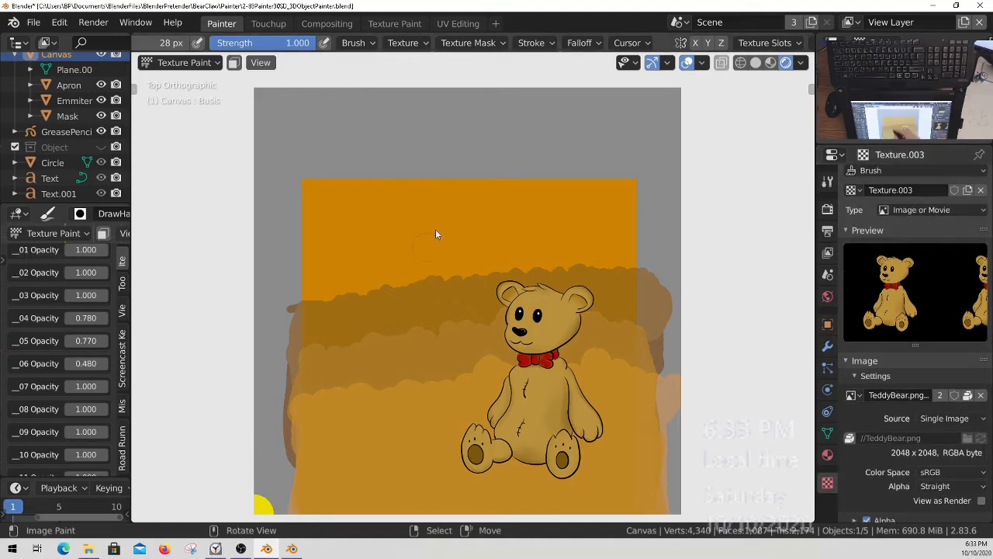
pyautogui.click(404, 43)
pyautogui.click(455, 90)
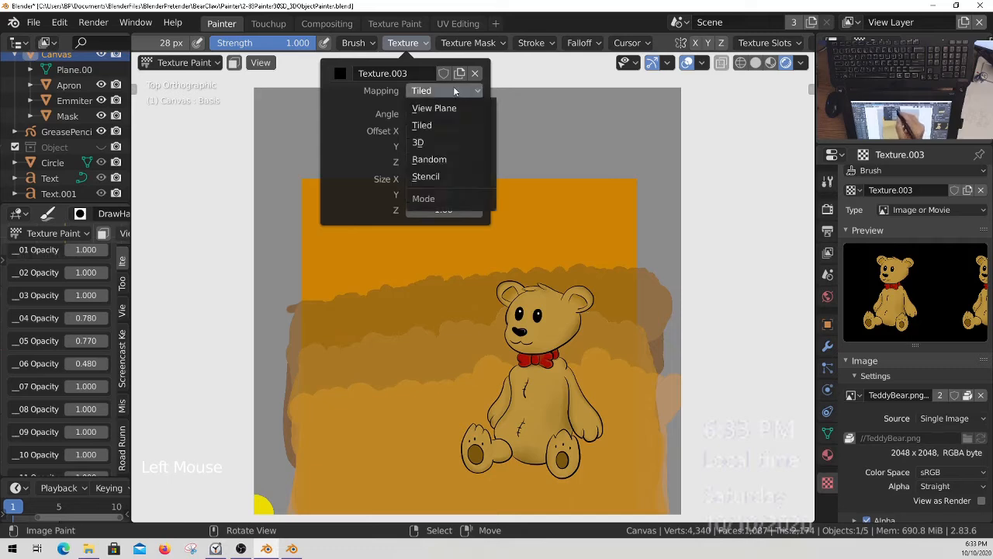
pyautogui.click(440, 177)
# Shrink and tilt the teddy bear stencil and paint a small bear at the left end of the front hill.
pyautogui.moveTo(287, 403); pyautogui.dragTo(436, 408, button='right')
pyautogui.keyDown('ctrl'); pyautogui.moveTo(482, 375); pyautogui.dragTo(500, 363, button='middle'); pyautogui.keyUp('ctrl')
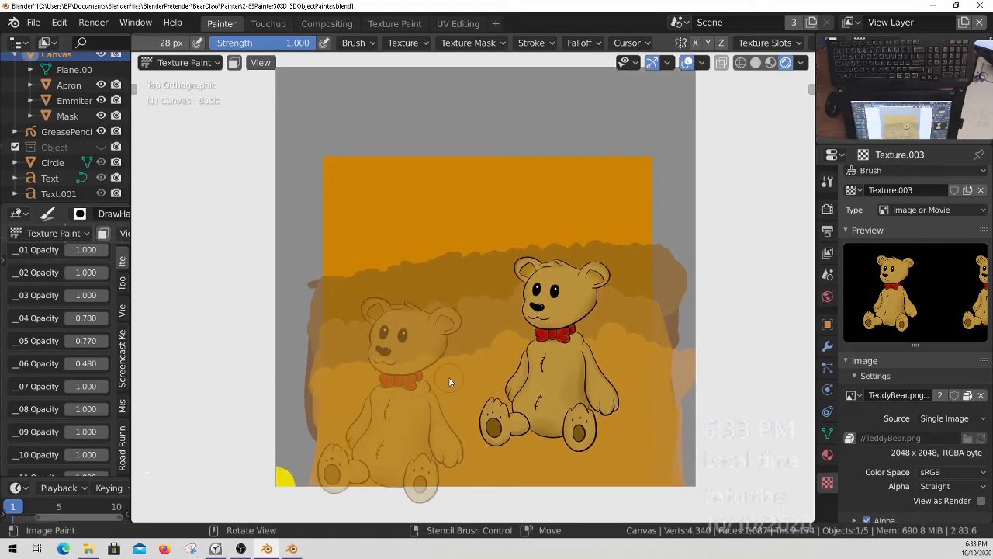
pyautogui.moveTo(413, 419); pyautogui.dragTo(328, 375, button='right')
pyautogui.moveTo(315, 375); pyautogui.dragTo(314, 380)
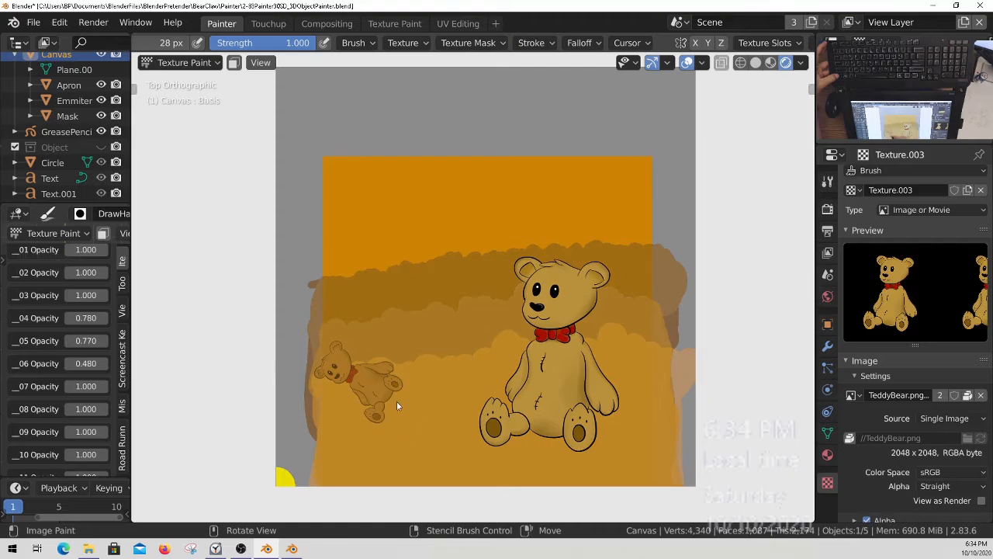
# Paint more small bears at varied angles along the front hill up to the large teddy bear's left side.
pyautogui.moveTo(418, 395)
pyautogui.keyDown('shift'); pyautogui.mouseDown(button='right')
pyautogui.moveTo(468, 389)
pyautogui.moveTo(402, 378)
pyautogui.moveTo(461, 386)
pyautogui.moveTo(447, 426)
pyautogui.moveTo(363, 426)
pyautogui.moveTo(405, 413)
pyautogui.mouseUp(button='right'); pyautogui.keyUp('shift')
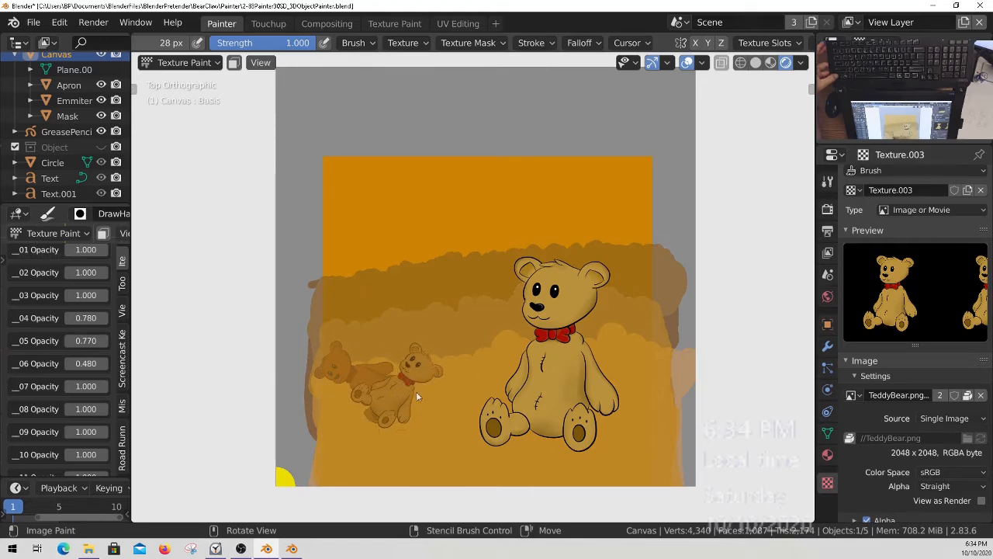
pyautogui.moveTo(433, 397); pyautogui.dragTo(414, 367, button='right')
pyautogui.moveTo(499, 378); pyautogui.dragTo(484, 378, button='right')
pyautogui.moveTo(424, 402); pyautogui.dragTo(426, 369)
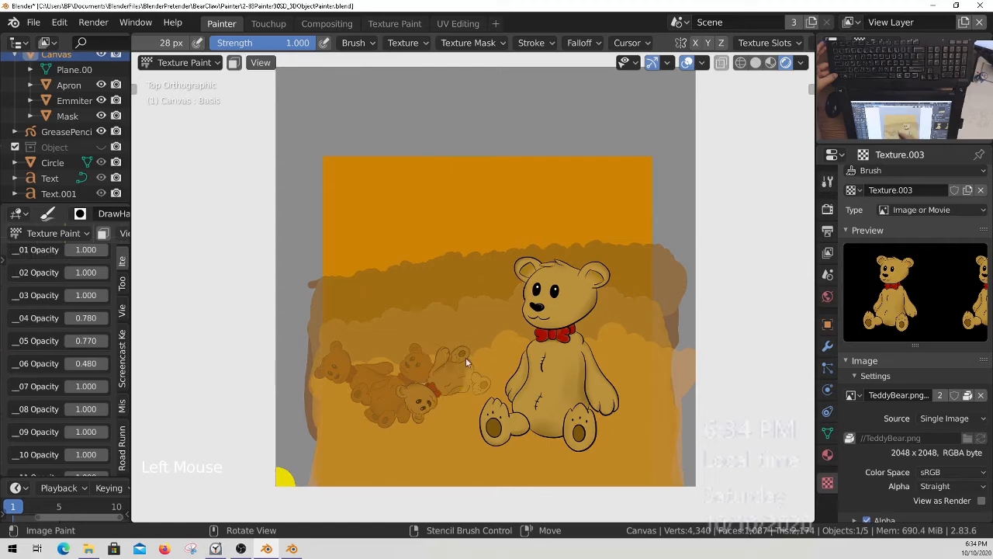
pyautogui.moveTo(409, 407); pyautogui.dragTo(448, 408, button='right')
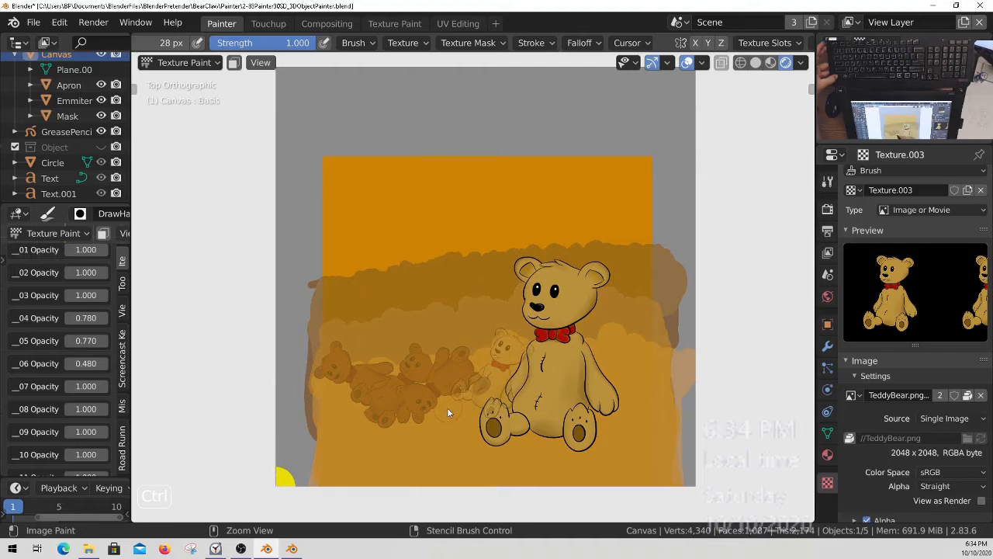
pyautogui.moveTo(445, 407)
pyautogui.mouseDown()
pyautogui.moveTo(444, 392)
pyautogui.moveTo(481, 412)
pyautogui.mouseUp()
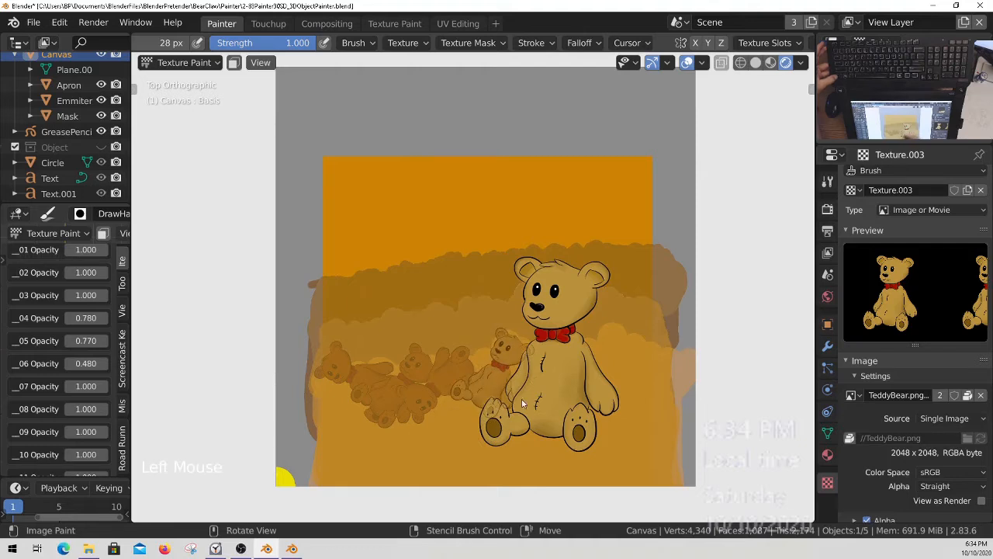
# Mirror the teddy bear stencil by setting the brush texture's Size X to -1 and reposition it over the small bears.
pyautogui.click(403, 43)
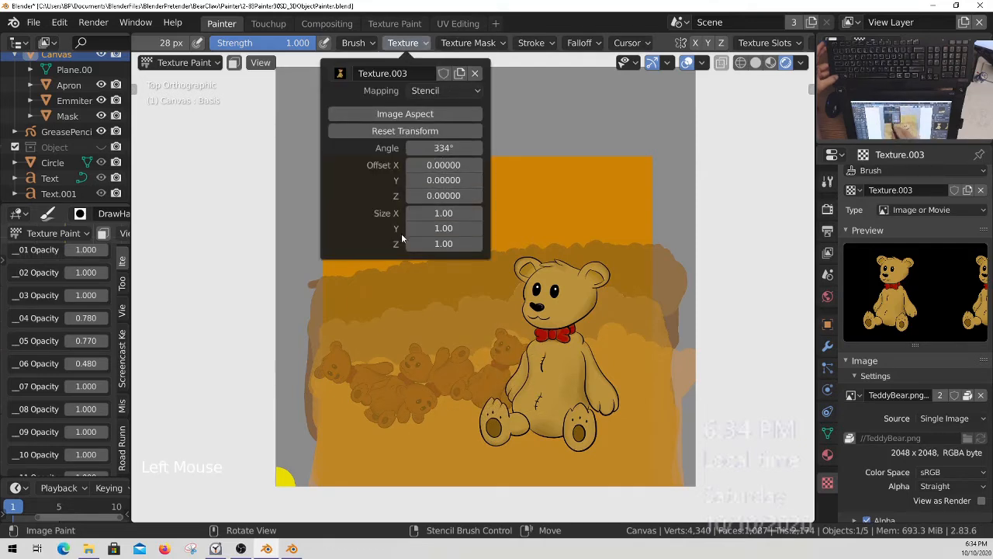
pyautogui.click(455, 213)
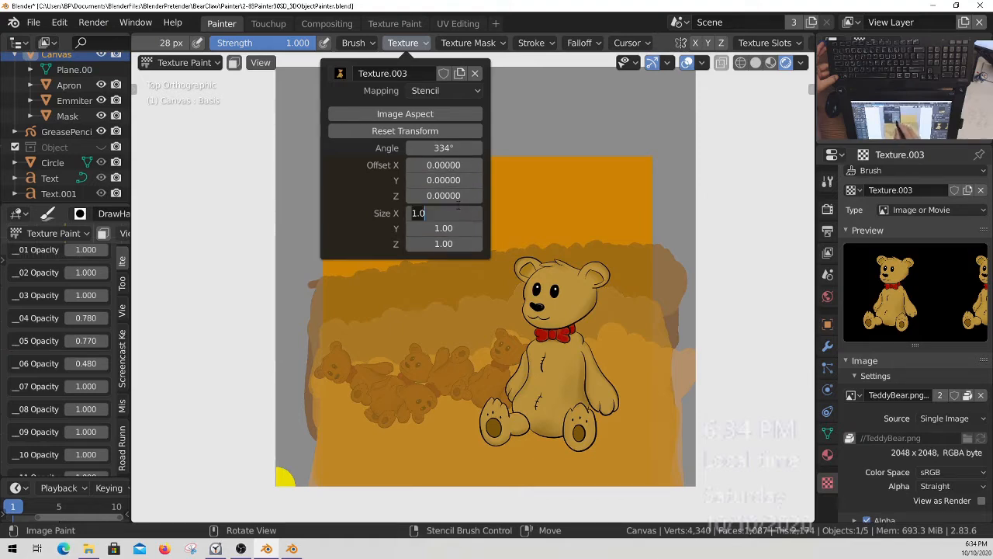
pyautogui.write('-1')
pyautogui.press('Return')
pyautogui.moveTo(502, 414); pyautogui.dragTo(468, 431, button='right')
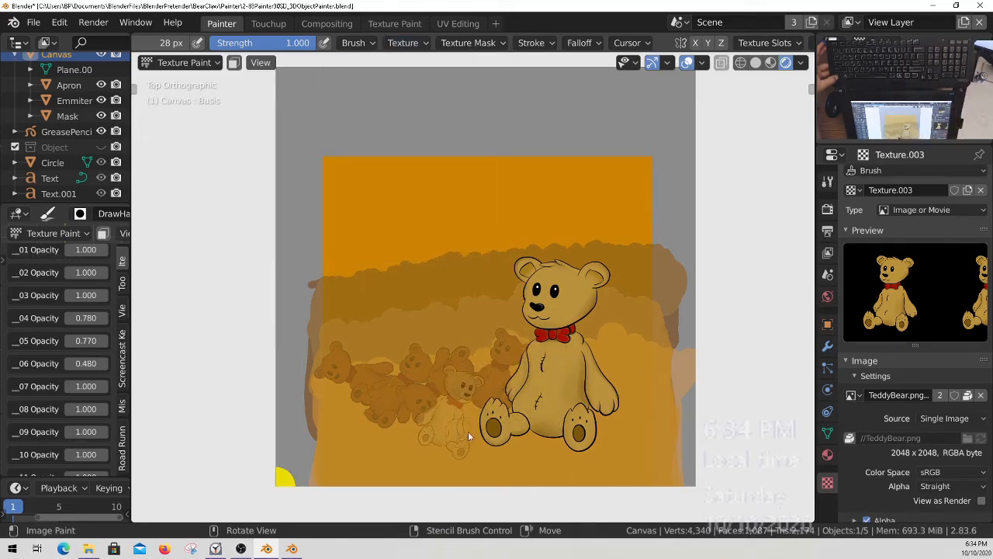
# Paint two small mirrored bears at different angles on the hill to the right of the large teddy bear.
pyautogui.moveTo(496, 377)
pyautogui.keyDown('ctrl'); pyautogui.mouseDown(button='right')
pyautogui.moveTo(523, 471)
pyautogui.moveTo(474, 486)
pyautogui.moveTo(635, 399)
pyautogui.moveTo(621, 401)
pyautogui.moveTo(637, 367)
pyautogui.moveTo(633, 374)
pyautogui.moveTo(622, 353)
pyautogui.moveTo(630, 350)
pyautogui.moveTo(626, 359)
pyautogui.mouseUp(button='right'); pyautogui.keyUp('ctrl')
pyautogui.moveTo(625, 359); pyautogui.dragTo(622, 355, button='right')
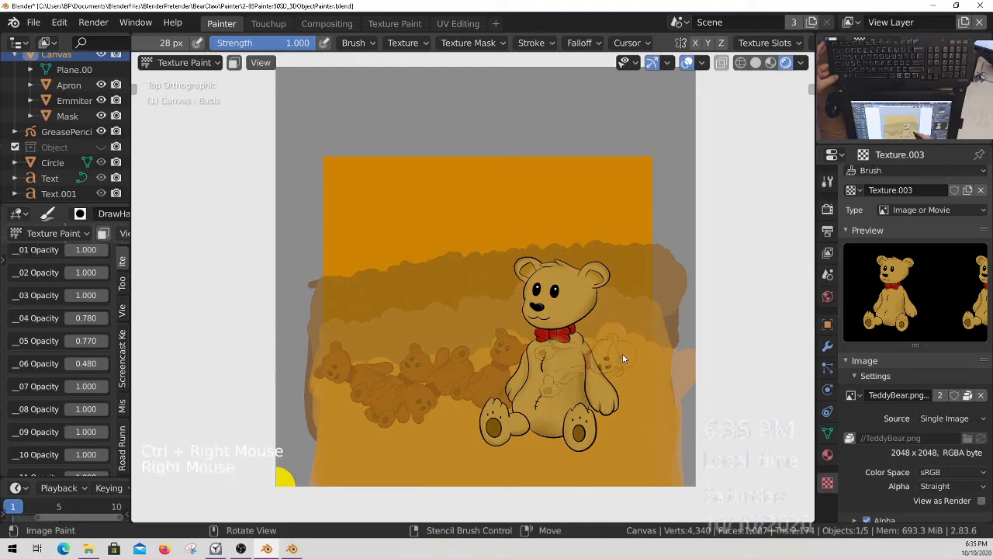
pyautogui.moveTo(619, 353); pyautogui.dragTo(604, 384)
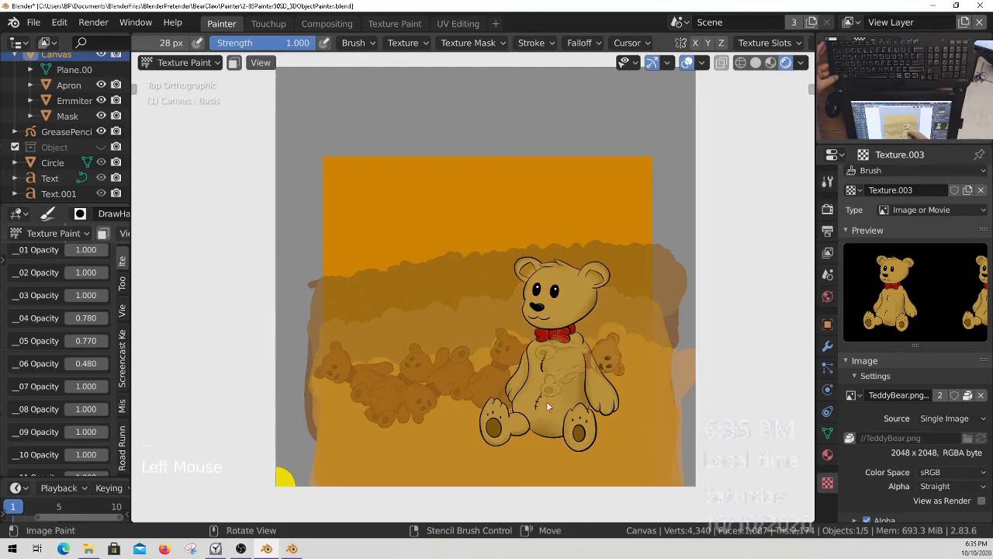
pyautogui.keyDown('ctrl'); pyautogui.moveTo(632, 392); pyautogui.dragTo(562, 301, button='right'); pyautogui.keyUp('ctrl')
pyautogui.moveTo(632, 362); pyautogui.dragTo(650, 401, button='right')
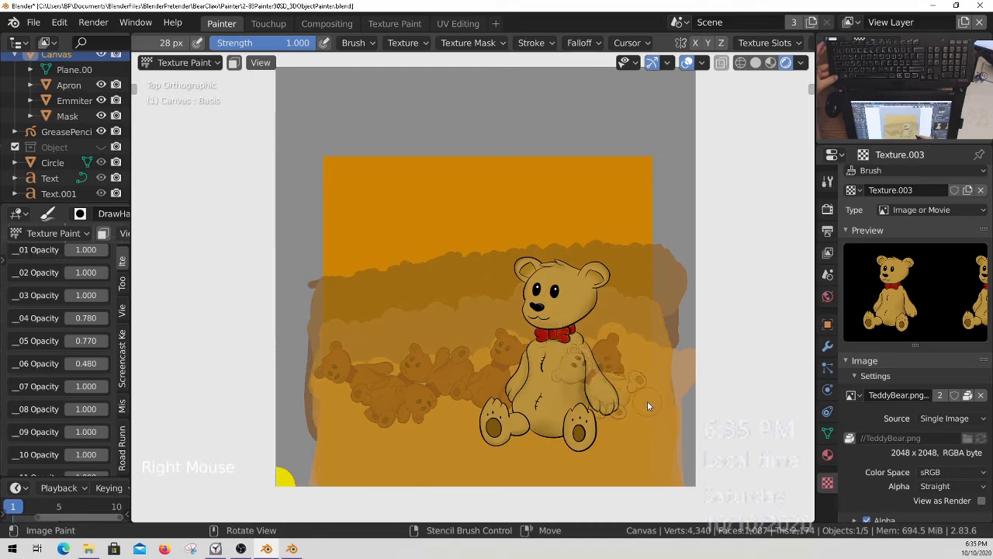
pyautogui.moveTo(641, 381); pyautogui.dragTo(598, 425)
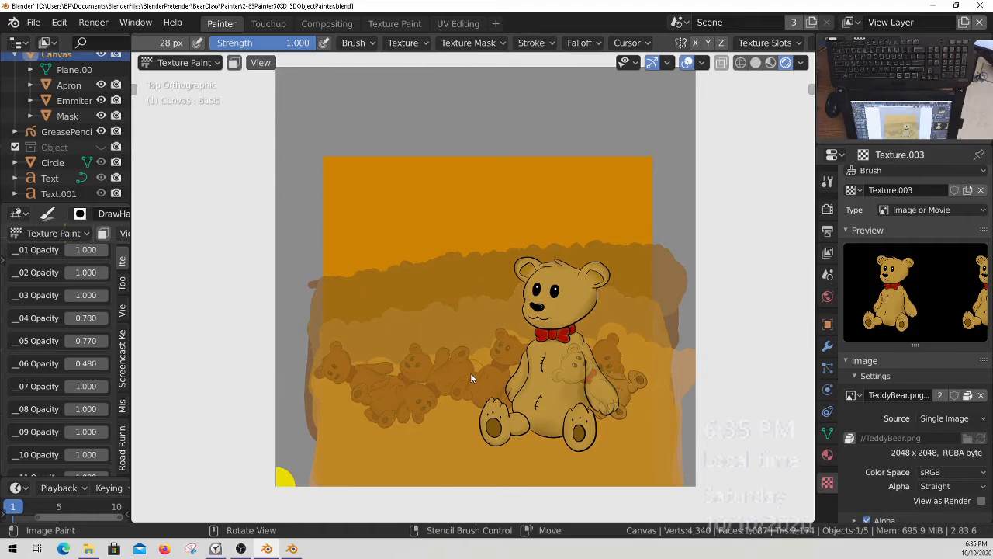
# Make Layer 07 the active paint layer and paint a sideways bear in front of the leftmost small bears.
pyautogui.middleClick(833, 279)
pyautogui.click(827, 181)
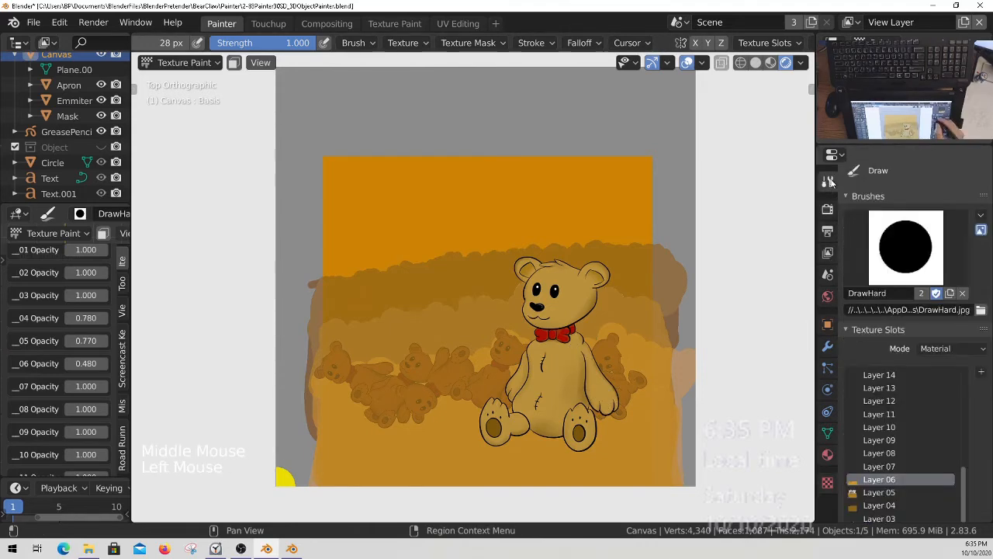
pyautogui.doubleClick(893, 466)
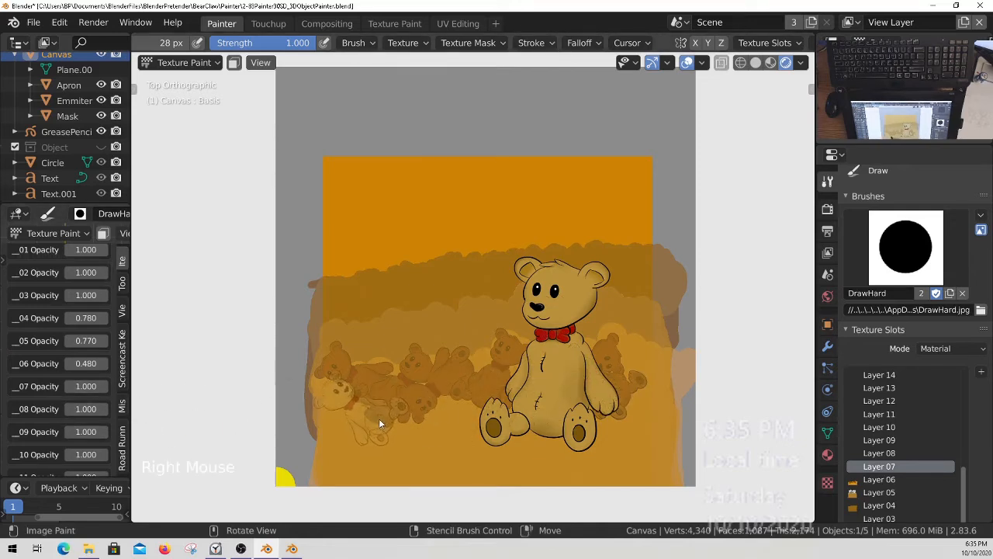
pyautogui.press('r')
pyautogui.press('Escape')
pyautogui.keyDown('alt'); pyautogui.rightClick(420, 402); pyautogui.keyUp('alt')
pyautogui.press('Escape')
pyautogui.moveTo(368, 426)
pyautogui.mouseDown(button='right')
pyautogui.moveTo(413, 396)
pyautogui.moveTo(402, 413)
pyautogui.mouseUp(button='right')
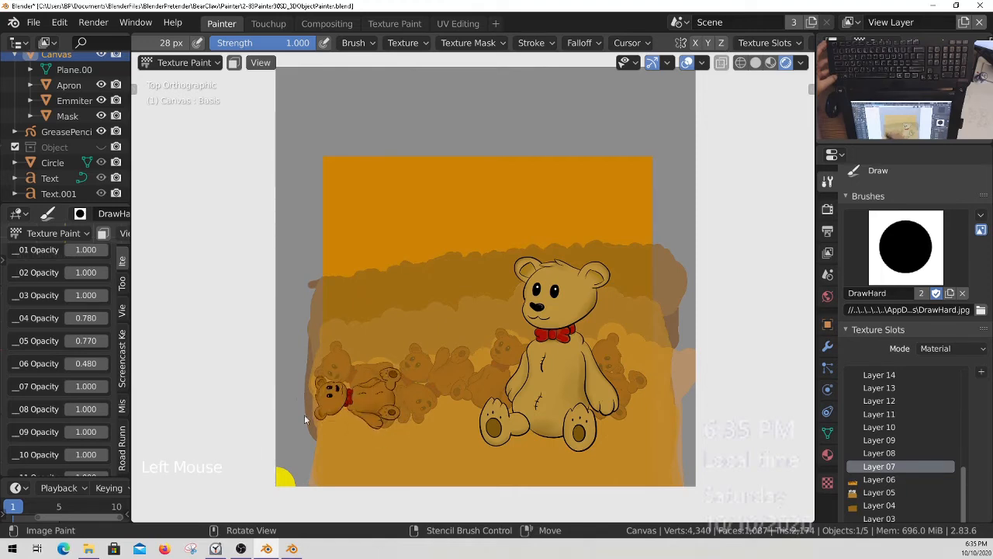
# Paint a row of bears of increasing size and varied tilt from the sideways bear to the large teddy bear.
pyautogui.moveTo(408, 413)
pyautogui.mouseDown(button='right')
pyautogui.moveTo(474, 408)
pyautogui.moveTo(415, 490)
pyautogui.moveTo(345, 453)
pyautogui.moveTo(420, 427)
pyautogui.moveTo(415, 419)
pyautogui.moveTo(436, 424)
pyautogui.moveTo(426, 402)
pyautogui.moveTo(470, 425)
pyautogui.moveTo(528, 391)
pyautogui.moveTo(452, 365)
pyautogui.moveTo(463, 429)
pyautogui.mouseUp(button='right')
pyautogui.moveTo(469, 416); pyautogui.dragTo(453, 369)
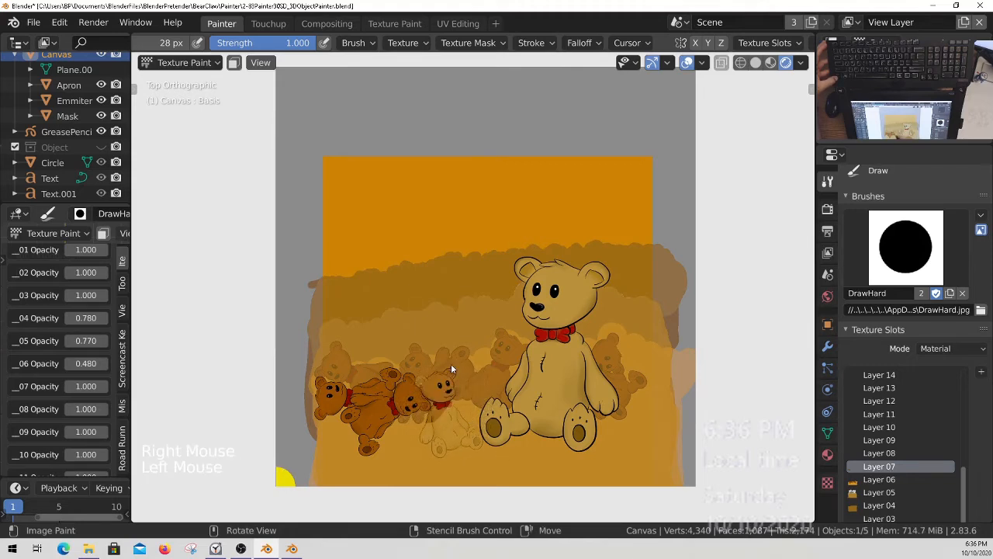
pyautogui.moveTo(501, 406)
pyautogui.mouseDown(button='right')
pyautogui.moveTo(470, 443)
pyautogui.moveTo(490, 441)
pyautogui.moveTo(441, 470)
pyautogui.moveTo(464, 432)
pyautogui.moveTo(479, 429)
pyautogui.mouseUp(button='right')
pyautogui.moveTo(426, 449); pyautogui.dragTo(502, 396, button='right')
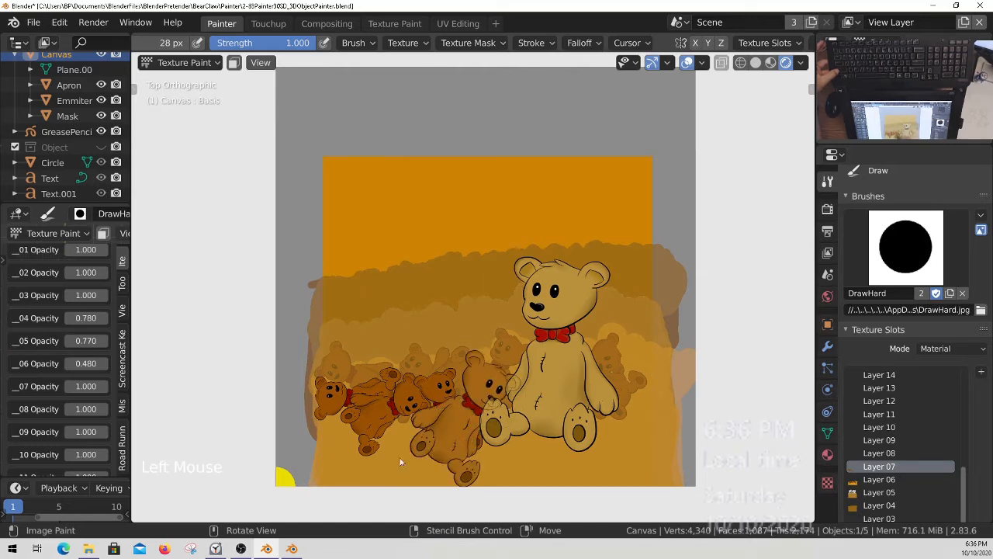
# Enlarge and tilt the stencil and paint a reclining bear in front of the left group of bears.
pyautogui.moveTo(492, 417); pyautogui.dragTo(365, 371, button='right')
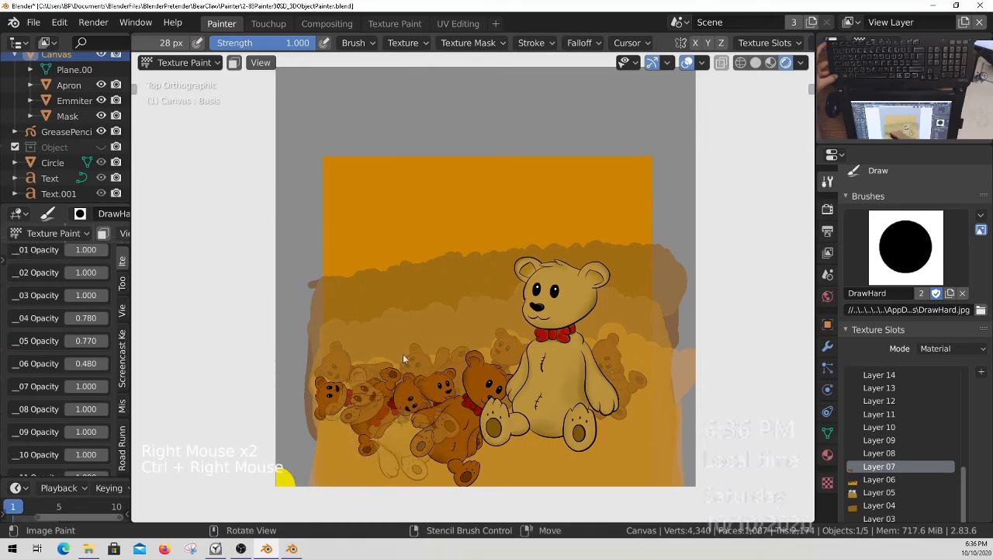
pyautogui.moveTo(461, 408); pyautogui.dragTo(476, 427, button='right')
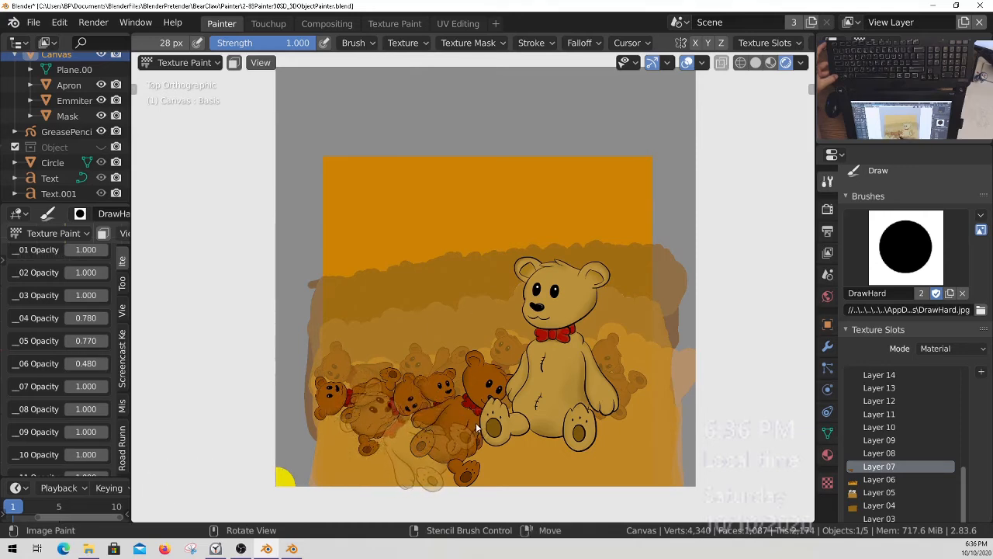
pyautogui.moveTo(411, 479); pyautogui.dragTo(453, 500)
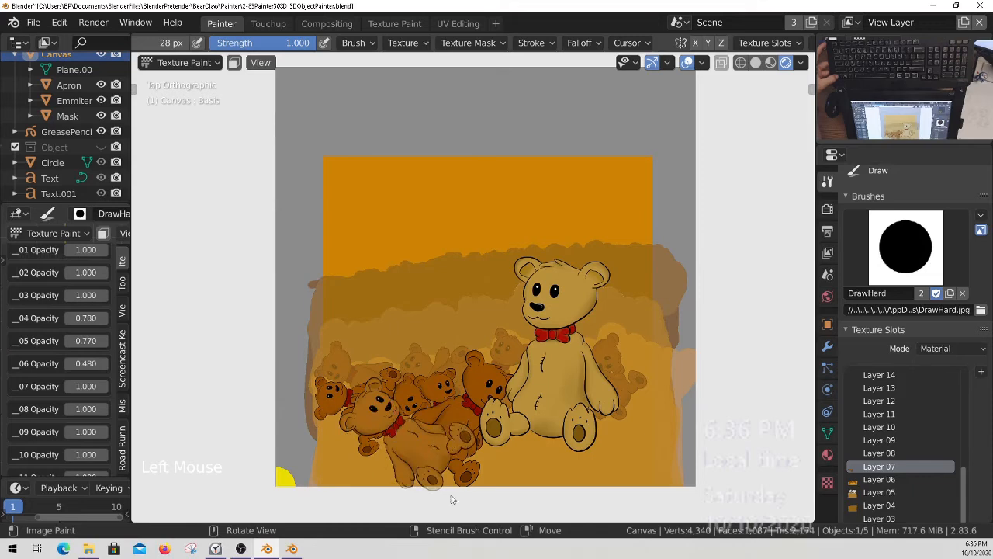
# Flip the stencil horizontally through the texture's Size X and paint an upright bear at the canvas's lower left corner.
pyautogui.moveTo(481, 436); pyautogui.dragTo(423, 476, button='right')
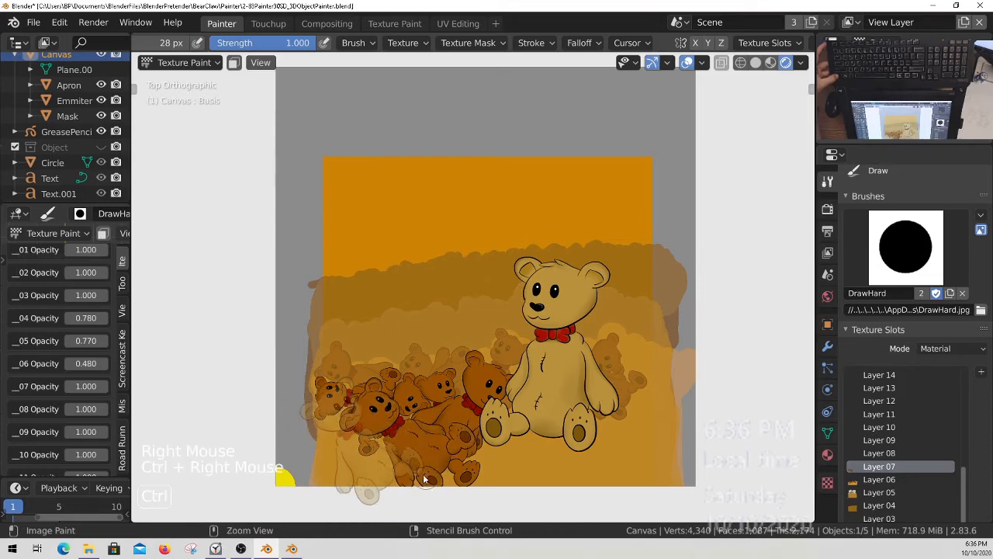
pyautogui.click(408, 43)
pyautogui.click(455, 212)
pyautogui.write('-1.0')
pyautogui.press('Return')
pyautogui.moveTo(466, 439); pyautogui.dragTo(461, 460, button='right')
pyautogui.keyDown('ctrl'); pyautogui.moveTo(460, 459); pyautogui.dragTo(446, 477, button='right'); pyautogui.keyUp('ctrl')
pyautogui.moveTo(350, 392)
pyautogui.mouseDown()
pyautogui.moveTo(344, 347)
pyautogui.moveTo(381, 395)
pyautogui.moveTo(374, 482)
pyautogui.moveTo(317, 431)
pyautogui.mouseUp()
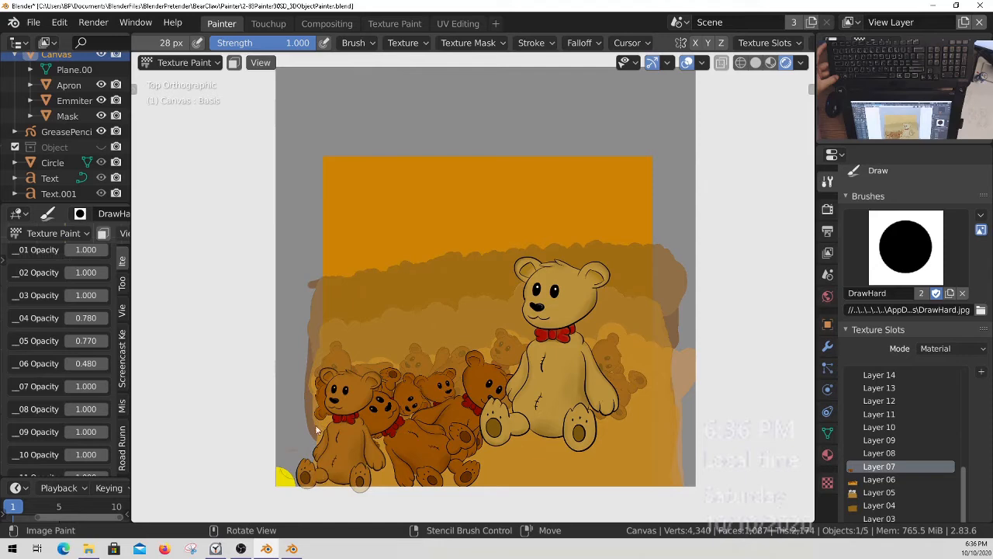
# Enlarge and rotate the stencil and paint a bear lying on its side behind the large teddy bear's lower right.
pyautogui.keyDown('ctrl'); pyautogui.moveTo(545, 444); pyautogui.dragTo(548, 417, button='right'); pyautogui.keyUp('ctrl')
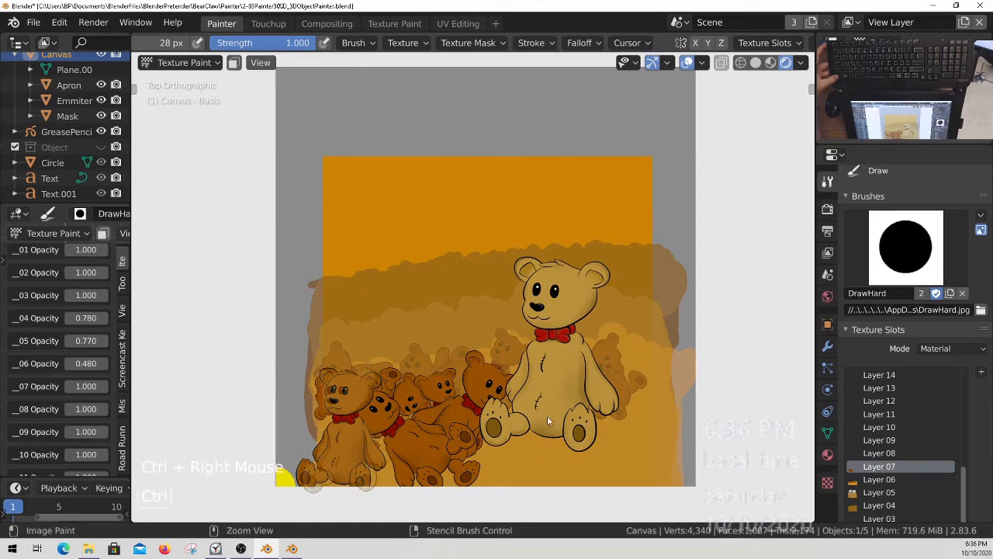
pyautogui.moveTo(403, 446); pyautogui.dragTo(620, 454, button='right')
pyautogui.keyDown('ctrl'); pyautogui.moveTo(667, 416); pyautogui.dragTo(672, 428, button='right'); pyautogui.keyUp('ctrl')
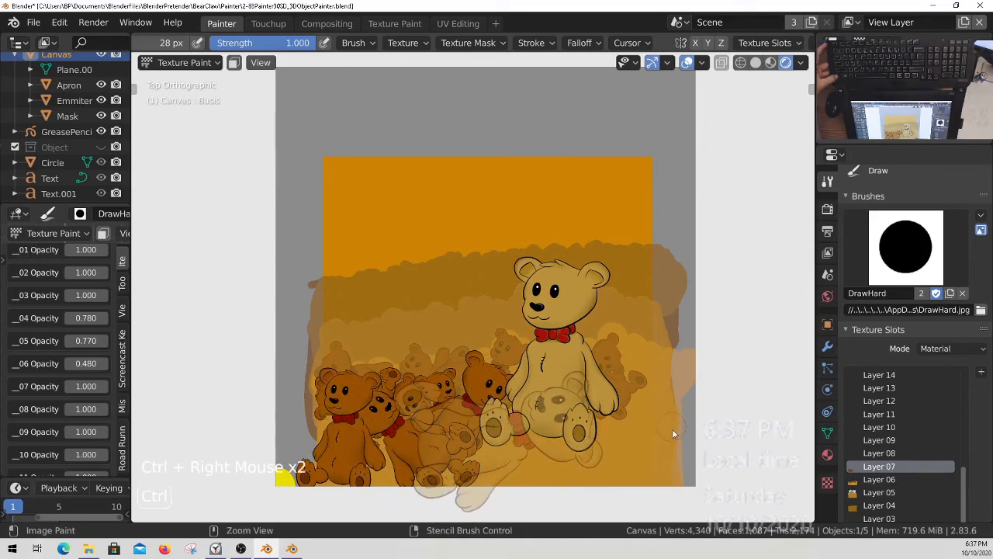
pyautogui.moveTo(558, 438); pyautogui.dragTo(653, 416, button='right')
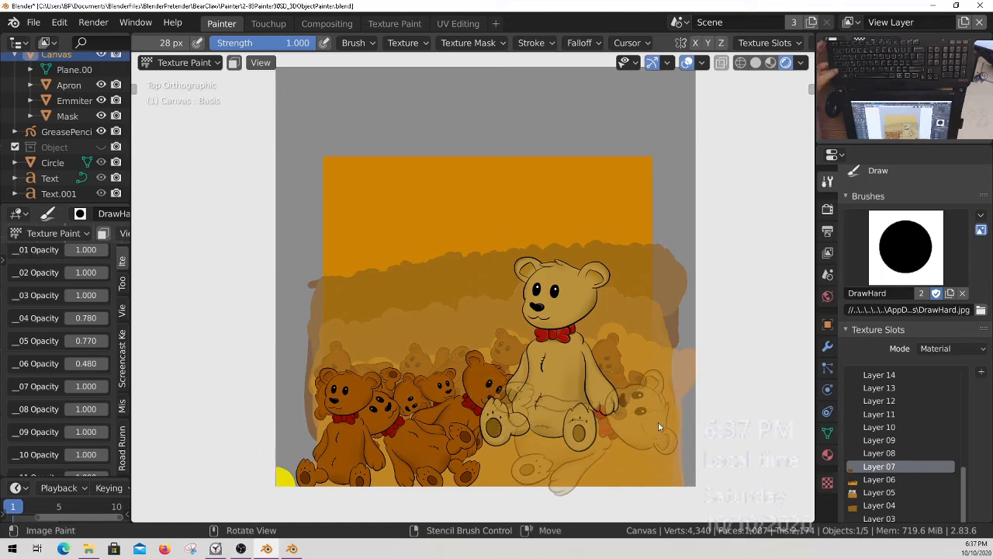
pyautogui.moveTo(664, 470); pyautogui.dragTo(620, 396)
pyautogui.moveTo(552, 430)
pyautogui.mouseDown()
pyautogui.moveTo(503, 395)
pyautogui.moveTo(588, 408)
pyautogui.mouseUp()
# Rotate and move the stencil and paint a leaning bear below the large teddy bear's left foot.
pyautogui.press('ctrl')
pyautogui.moveTo(619, 424)
pyautogui.mouseDown(button='right')
pyautogui.moveTo(632, 422)
pyautogui.moveTo(603, 472)
pyautogui.moveTo(549, 472)
pyautogui.moveTo(541, 359)
pyautogui.moveTo(413, 363)
pyautogui.mouseUp(button='right')
pyautogui.moveTo(560, 460)
pyautogui.mouseDown(button='right')
pyautogui.moveTo(552, 472)
pyautogui.moveTo(592, 469)
pyautogui.moveTo(614, 449)
pyautogui.moveTo(609, 484)
pyautogui.mouseUp(button='right')
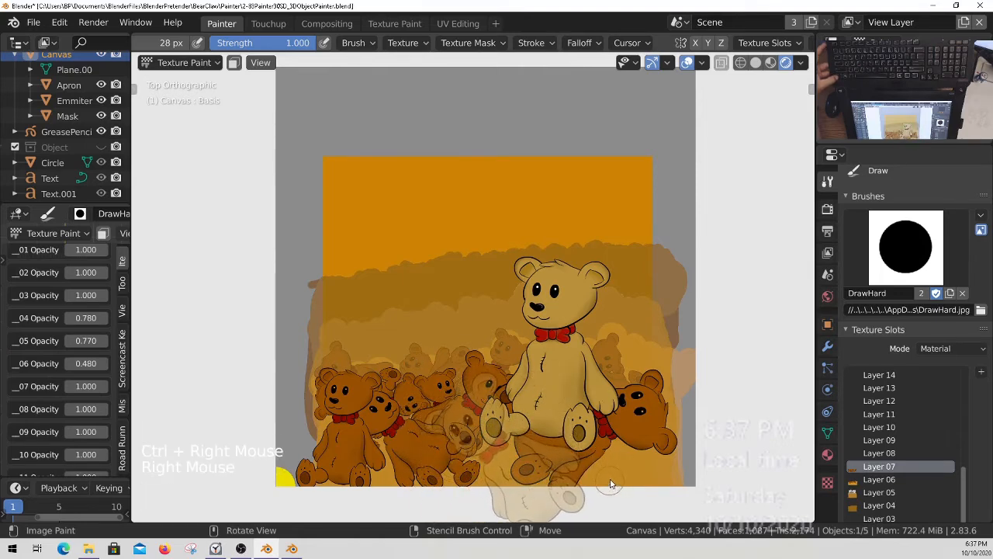
pyautogui.moveTo(483, 385)
pyautogui.mouseDown()
pyautogui.moveTo(429, 429)
pyautogui.moveTo(497, 454)
pyautogui.moveTo(573, 437)
pyautogui.mouseUp()
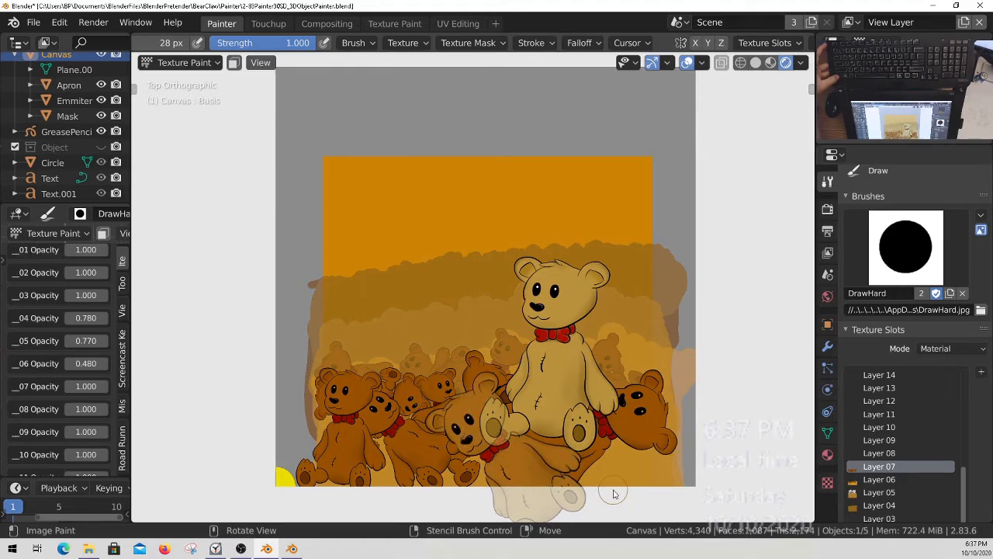
pyautogui.keyDown('ctrl'); pyautogui.moveTo(571, 476); pyautogui.dragTo(470, 492, button='right'); pyautogui.keyUp('ctrl')
# Turn the stencil nearly upside down and paint a tumbled bear at the canvas's lower right corner.
pyautogui.moveTo(584, 420); pyautogui.dragTo(495, 467, button='right')
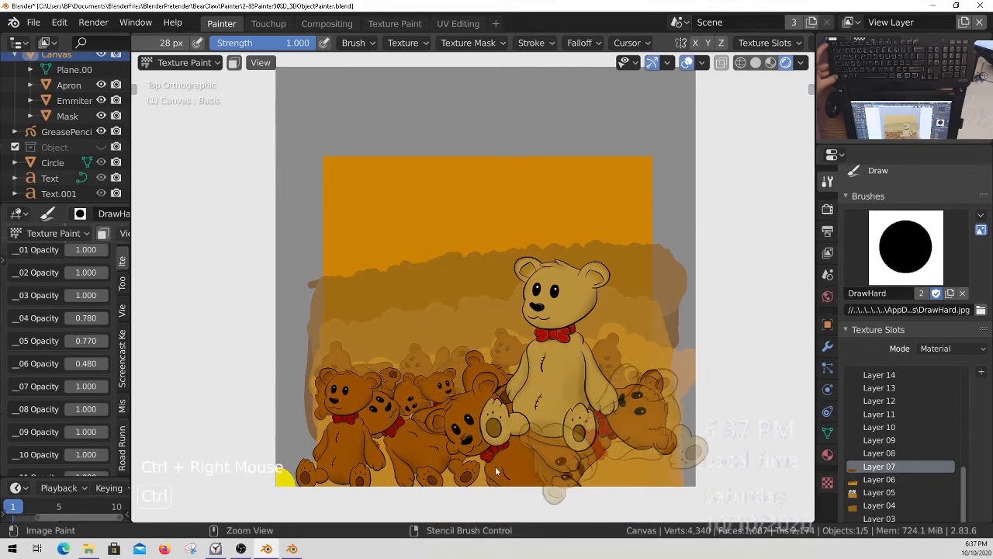
pyautogui.moveTo(672, 442); pyautogui.dragTo(675, 470, button='right')
pyautogui.moveTo(613, 466)
pyautogui.mouseDown()
pyautogui.moveTo(659, 427)
pyautogui.moveTo(681, 499)
pyautogui.moveTo(651, 437)
pyautogui.mouseUp()
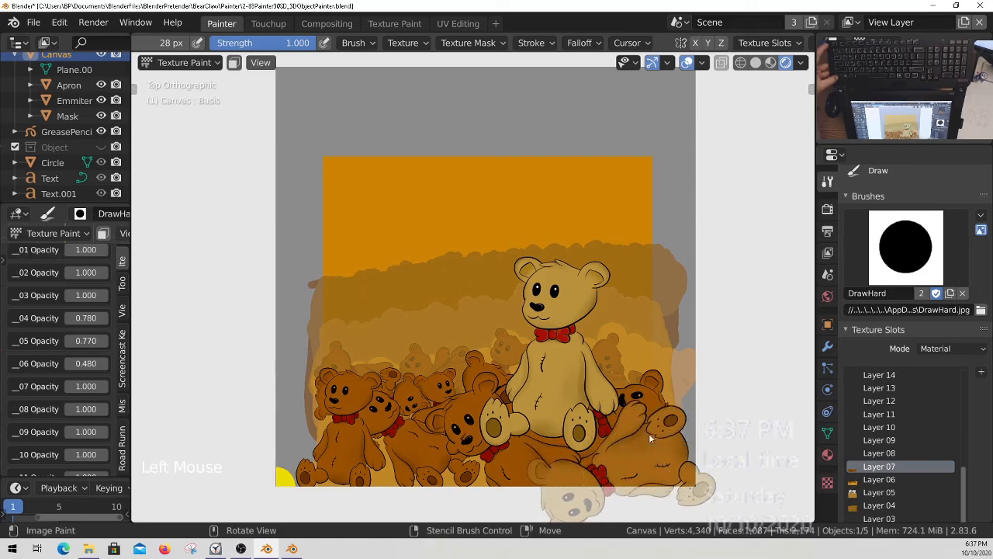
pyautogui.moveTo(612, 492); pyautogui.dragTo(558, 503)
# Reposition and rotate the stencil and paint another tumbled bear along the canvas's bottom edge, left of centre.
pyautogui.moveTo(666, 443); pyautogui.dragTo(559, 431, button='right')
pyautogui.keyDown('ctrl'); pyautogui.moveTo(559, 431); pyautogui.dragTo(420, 384, button='right'); pyautogui.keyUp('ctrl')
pyautogui.moveTo(602, 435); pyautogui.dragTo(524, 433, button='right')
pyautogui.moveTo(385, 408)
pyautogui.mouseDown()
pyautogui.moveTo(384, 444)
pyautogui.moveTo(428, 449)
pyautogui.moveTo(464, 528)
pyautogui.mouseUp()
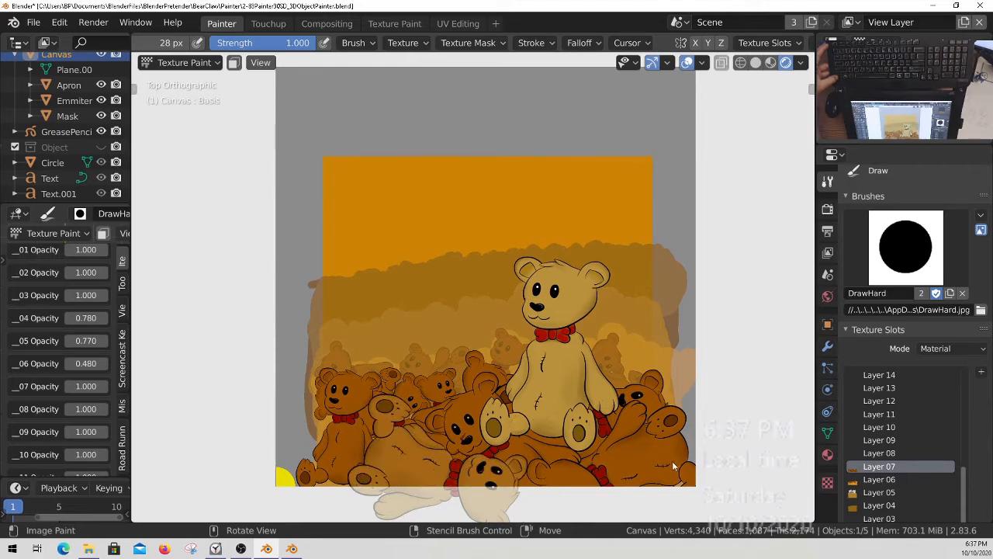
# Save all painted images and make Layer 06 the active texture slot.
pyautogui.press('q')
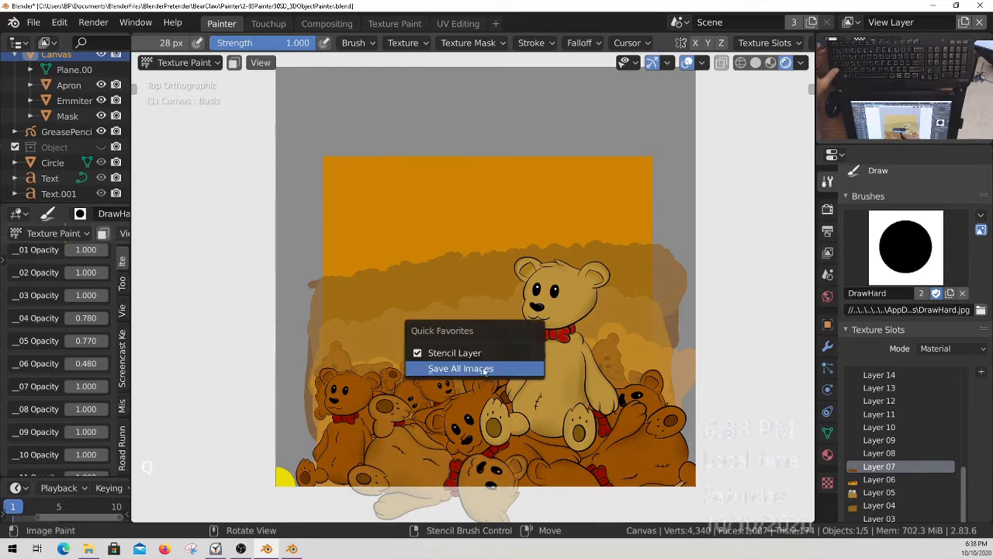
pyautogui.click(485, 366)
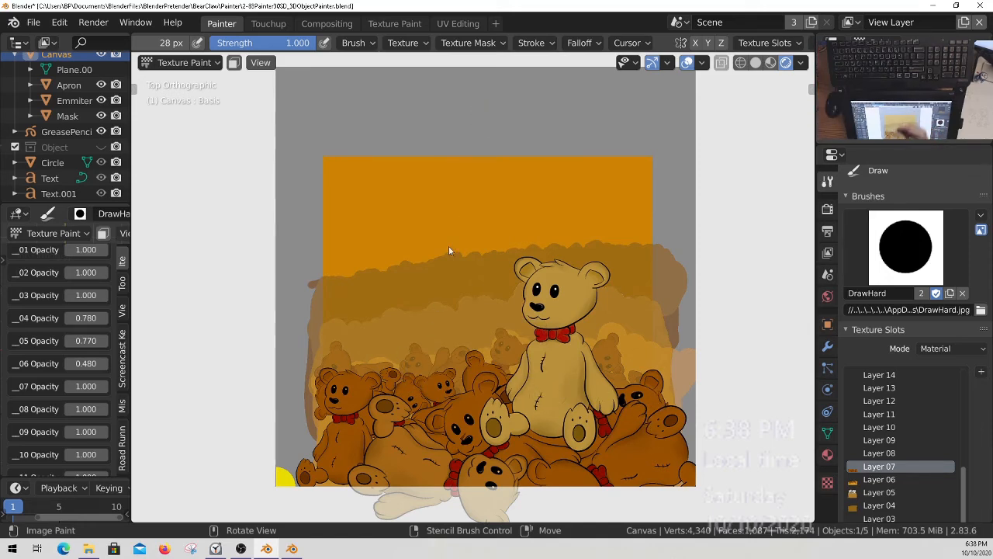
pyautogui.press('ctrl')
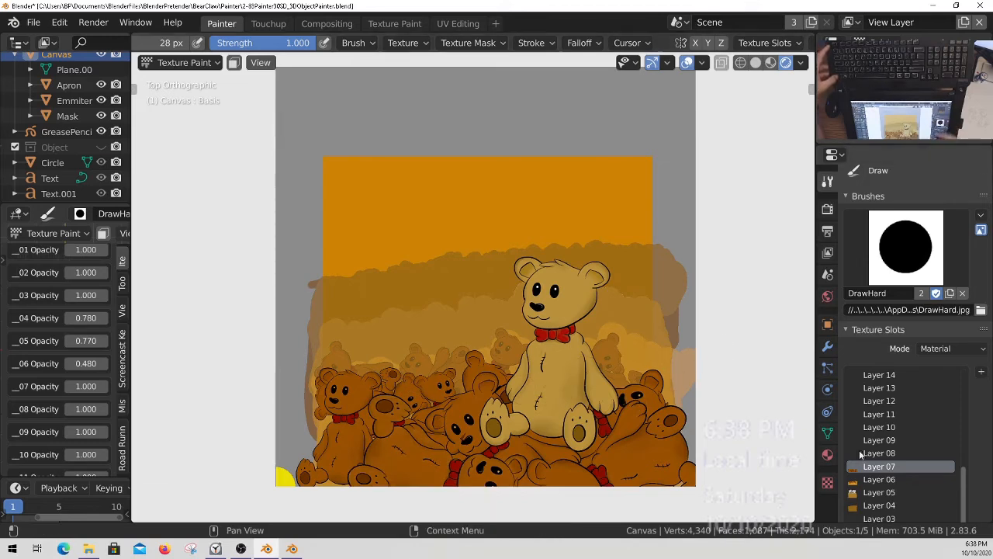
pyautogui.moveTo(903, 485); pyautogui.dragTo(891, 461, button='middle')
pyautogui.click(891, 461)
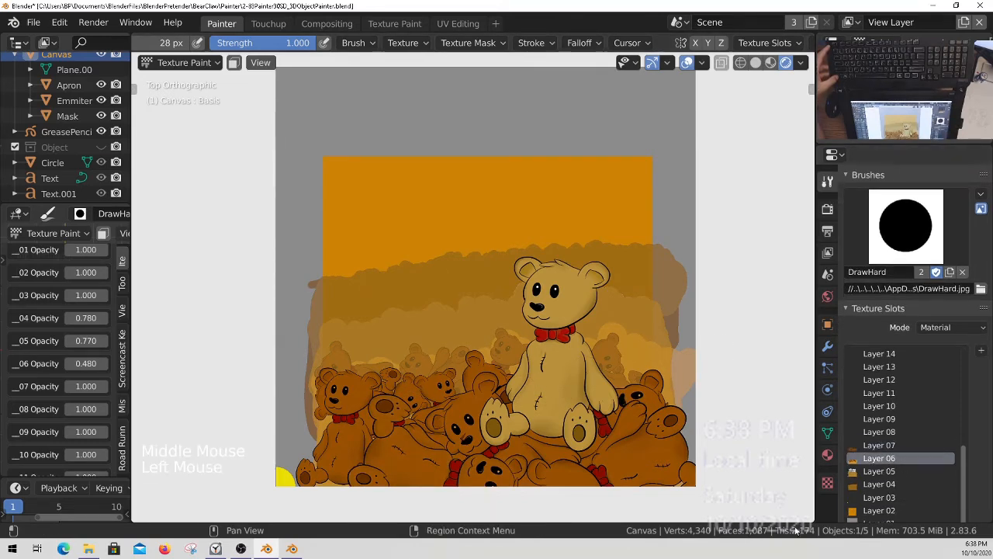
# Sample the light ochre colour above the background bears and remove the bear image texture from the brush.
pyautogui.keyDown('ctrl'); pyautogui.moveTo(392, 317); pyautogui.dragTo(375, 334, button='middle'); pyautogui.keyUp('ctrl')
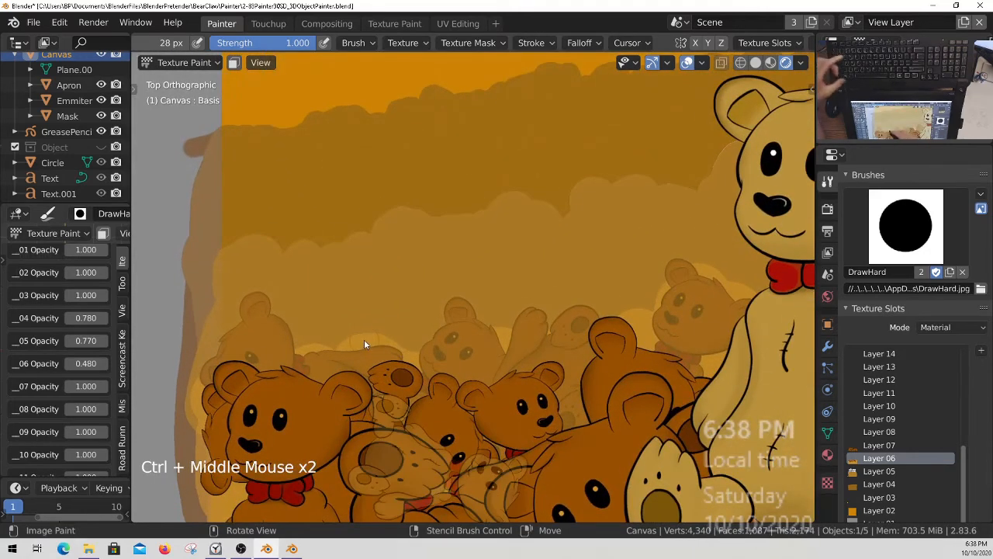
pyautogui.press('s')
pyautogui.keyDown('ctrl'); pyautogui.moveTo(404, 350); pyautogui.dragTo(466, 334, button='middle'); pyautogui.keyUp('ctrl')
pyautogui.click(467, 43)
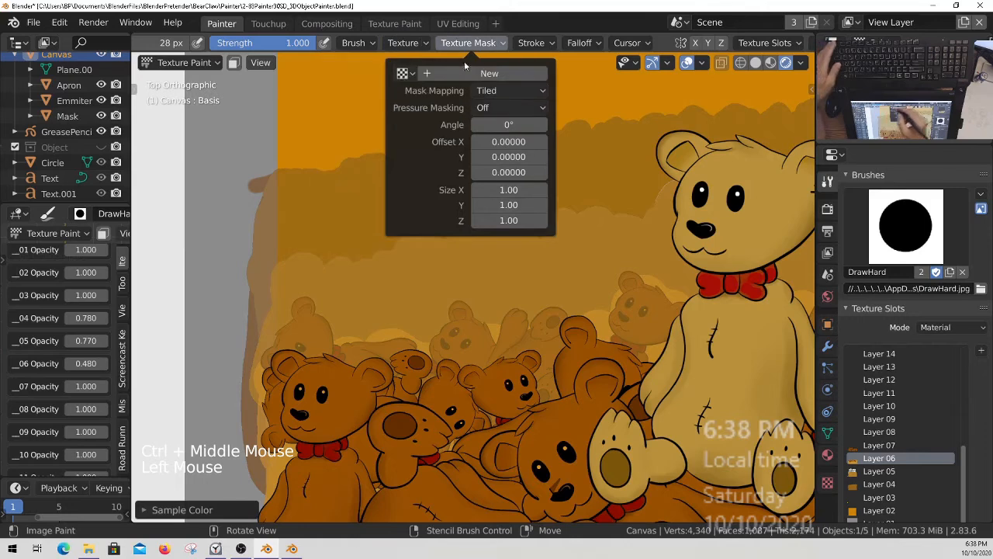
pyautogui.moveTo(408, 43)
# Paint rounded light ochre bumps above the faded bears on the left side of the pile.
pyautogui.keyDown('ctrl'); pyautogui.moveTo(334, 257); pyautogui.dragTo(368, 326, button='middle'); pyautogui.keyUp('ctrl')
pyautogui.click(362, 335)
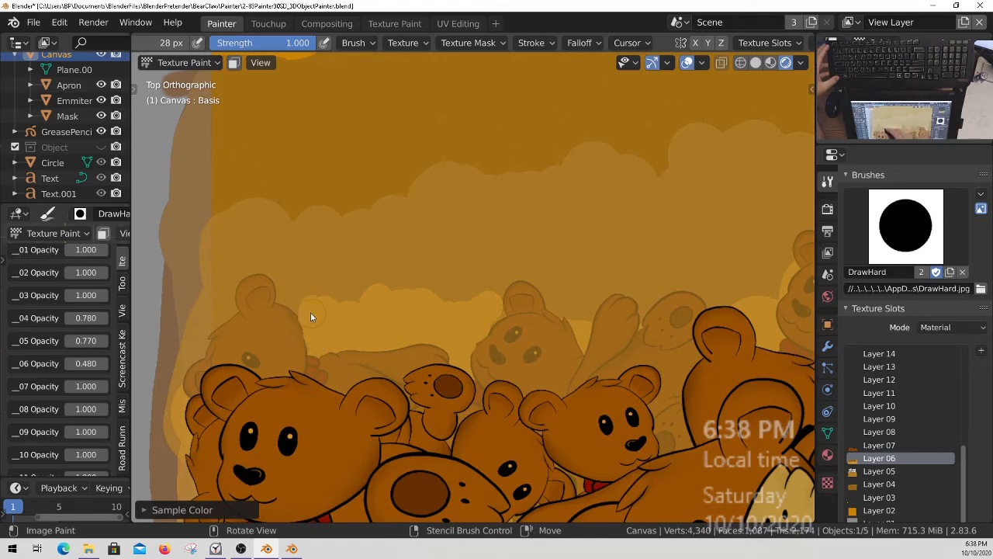
pyautogui.keyDown('ctrl'); pyautogui.moveTo(425, 320); pyautogui.dragTo(481, 341, button='middle'); pyautogui.keyUp('ctrl')
pyautogui.moveTo(481, 342)
pyautogui.keyDown('shift'); pyautogui.mouseDown(button='middle')
pyautogui.moveTo(592, 366)
pyautogui.moveTo(528, 363)
pyautogui.moveTo(534, 371)
pyautogui.moveTo(373, 337)
pyautogui.mouseUp(button='middle'); pyautogui.keyUp('shift')
pyautogui.click(381, 341)
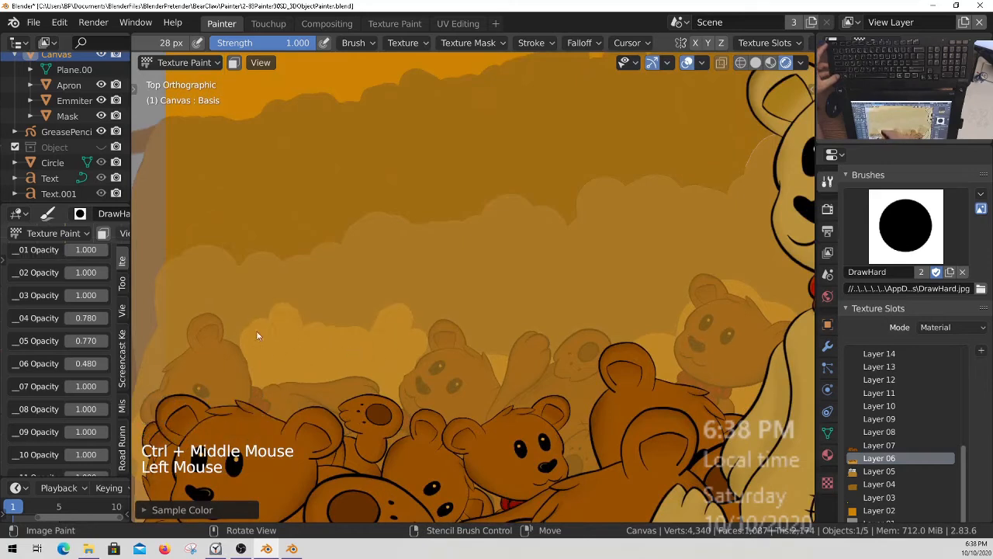
pyautogui.keyDown('ctrl'); pyautogui.moveTo(294, 346); pyautogui.dragTo(354, 348, button='middle'); pyautogui.keyUp('ctrl')
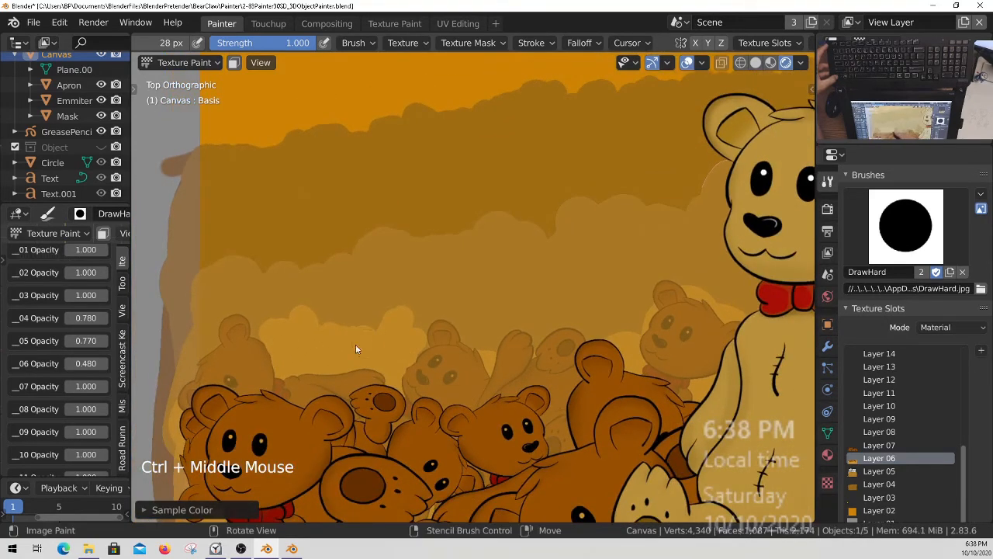
pyautogui.click(339, 357)
# Extend the light ochre bumps above the faded bears from the middle of the pile toward the large teddy bear.
pyautogui.keyDown('shift'); pyautogui.moveTo(501, 316); pyautogui.dragTo(412, 330, button='middle'); pyautogui.keyUp('shift')
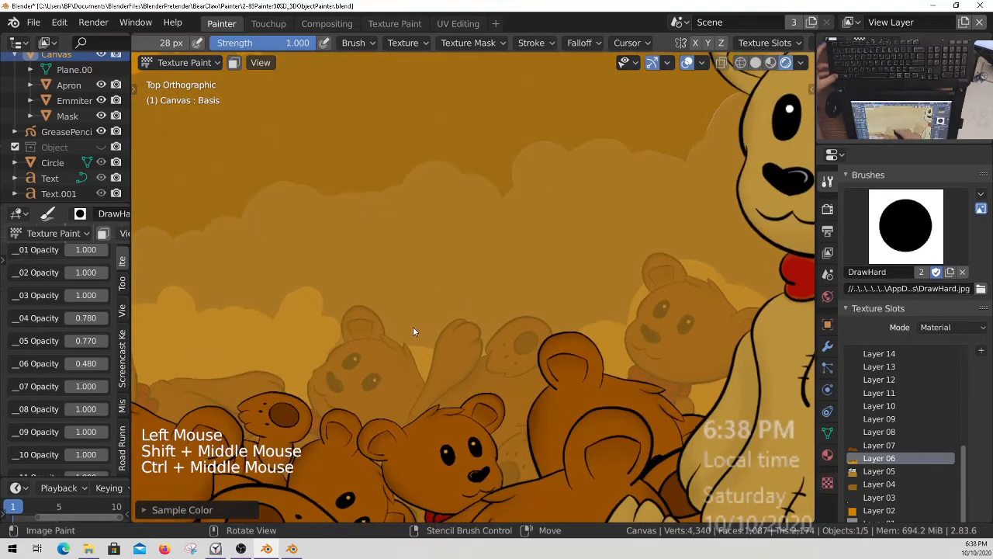
pyautogui.click(406, 330)
pyautogui.moveTo(421, 336)
pyautogui.mouseDown()
pyautogui.moveTo(414, 314)
pyautogui.moveTo(443, 294)
pyautogui.mouseUp()
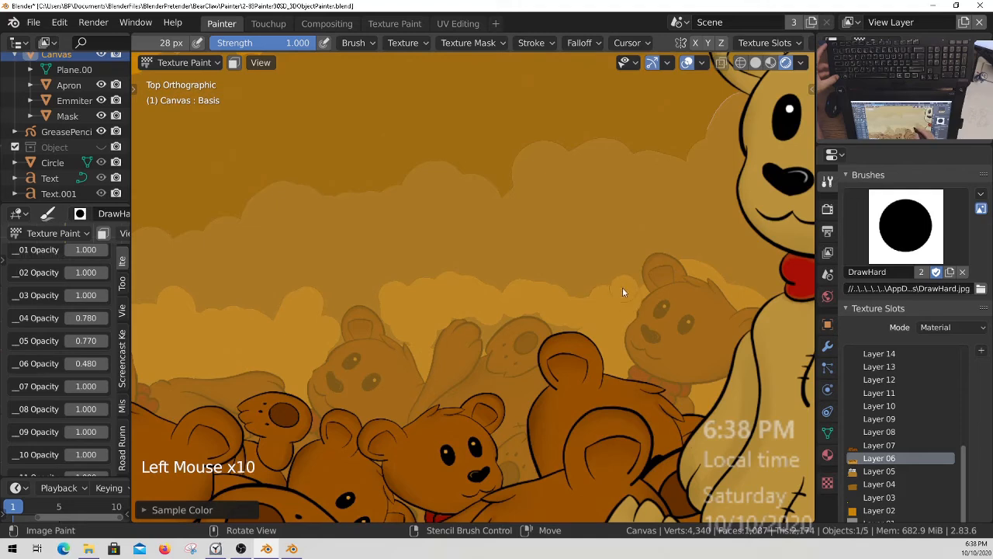
# Paint the rounded light ochre bumps behind the large teddy bear, over the faded bears on its right.
pyautogui.keyDown('ctrl'); pyautogui.moveTo(608, 305); pyautogui.dragTo(567, 294, button='middle'); pyautogui.keyUp('ctrl')
pyautogui.click(567, 294)
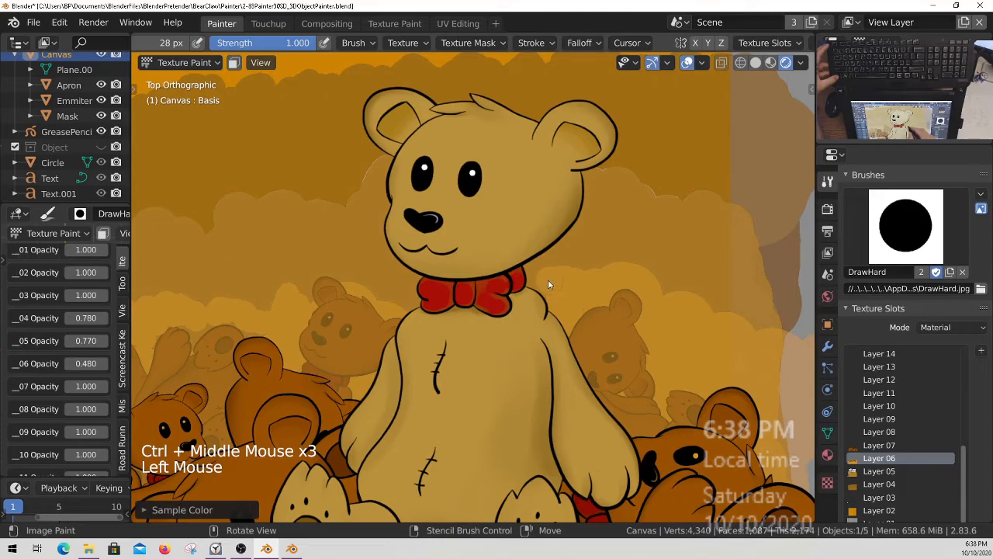
pyautogui.keyDown('shift'); pyautogui.moveTo(610, 376); pyautogui.dragTo(561, 338, button='middle'); pyautogui.keyUp('shift')
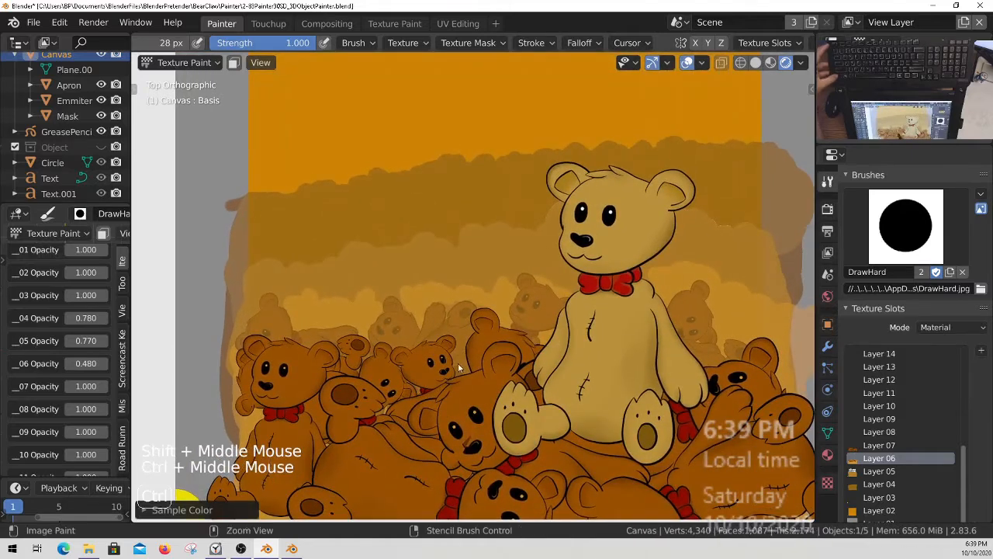
# Assign the teddy bear image Texture.003 to the brush again.
pyautogui.keyDown('ctrl'); pyautogui.moveTo(456, 358); pyautogui.dragTo(495, 311, button='middle'); pyautogui.keyUp('ctrl')
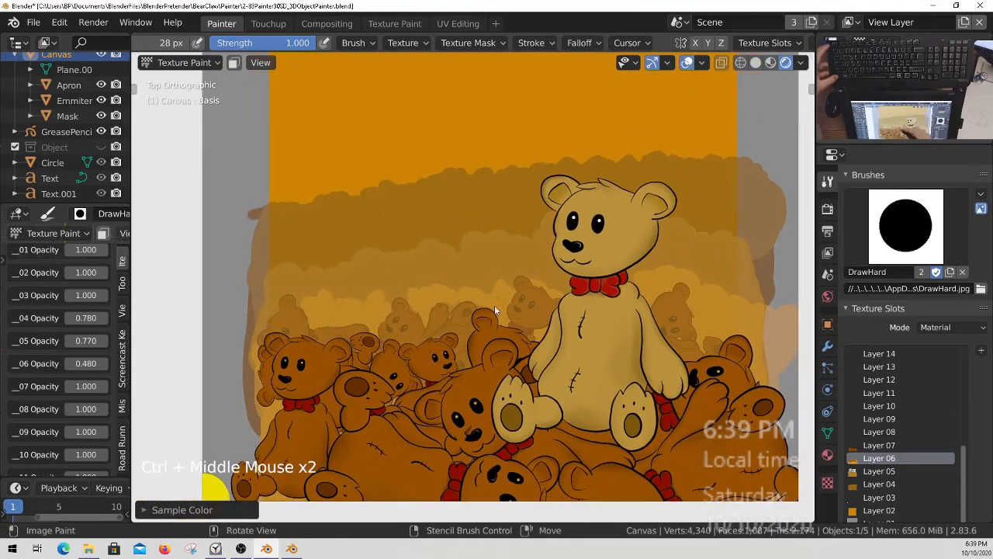
pyautogui.click(415, 44)
pyautogui.click(339, 73)
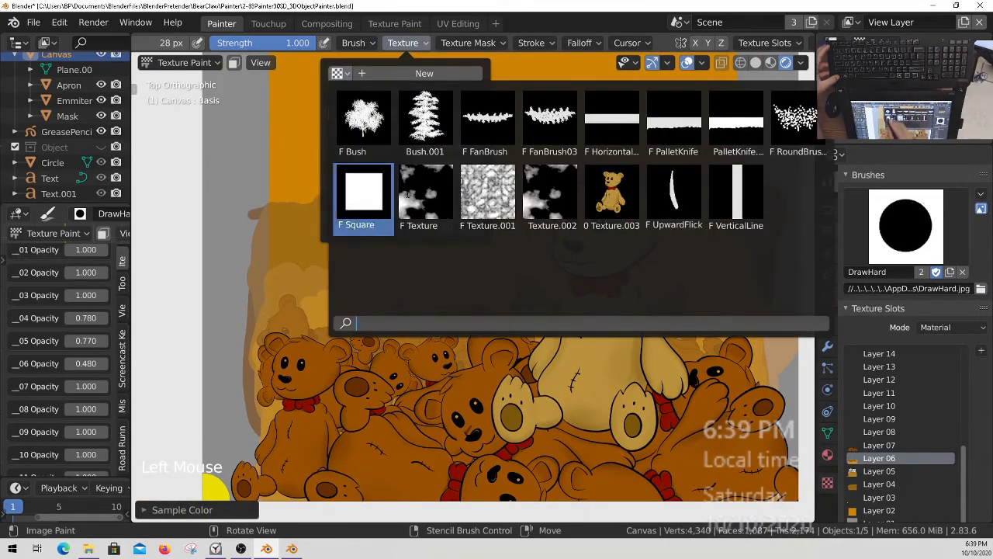
pyautogui.click(611, 192)
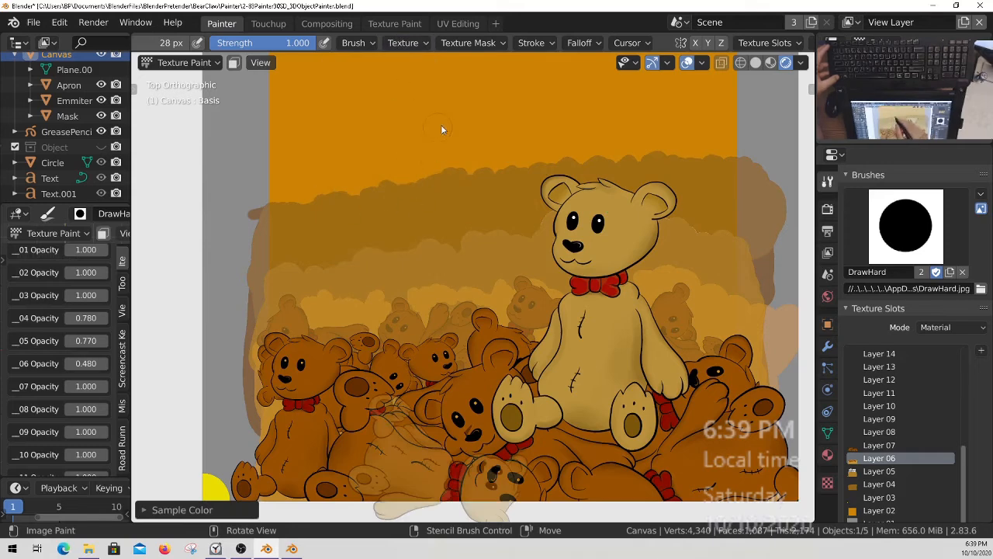
pyautogui.click(414, 43)
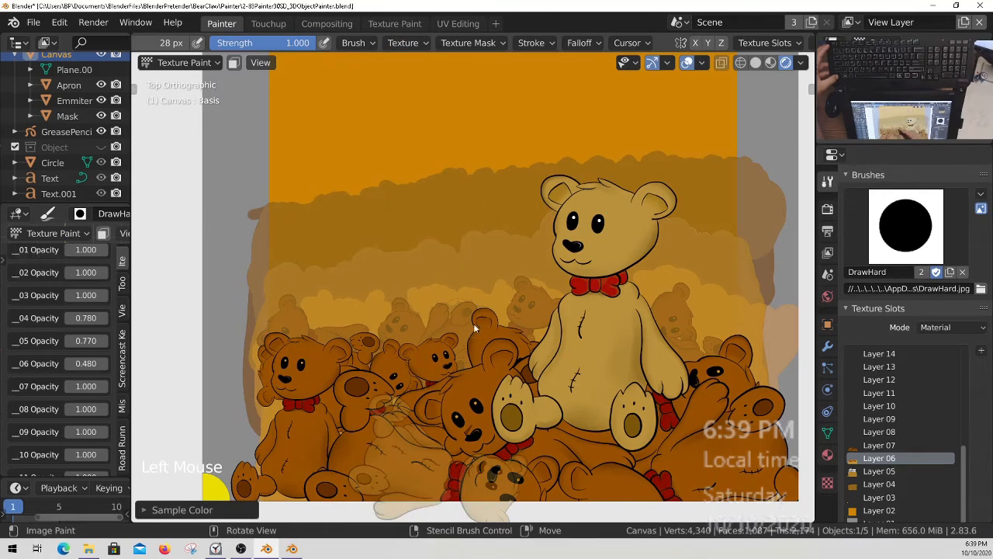
# Shrink, rotate and move the bear stencil and paint a faded lying bear behind the front bears at the far left.
pyautogui.keyDown('ctrl'); pyautogui.moveTo(475, 328); pyautogui.dragTo(453, 368, button='middle'); pyautogui.keyUp('ctrl')
pyautogui.moveTo(523, 406); pyautogui.dragTo(469, 324, button='right')
pyautogui.keyDown('ctrl'); pyautogui.moveTo(469, 325); pyautogui.dragTo(522, 334, button='middle'); pyautogui.keyUp('ctrl')
pyautogui.moveTo(522, 334); pyautogui.dragTo(334, 342, button='right')
pyautogui.moveTo(402, 352)
pyautogui.mouseDown(button='right')
pyautogui.moveTo(372, 401)
pyautogui.moveTo(360, 401)
pyautogui.moveTo(405, 360)
pyautogui.mouseUp(button='right')
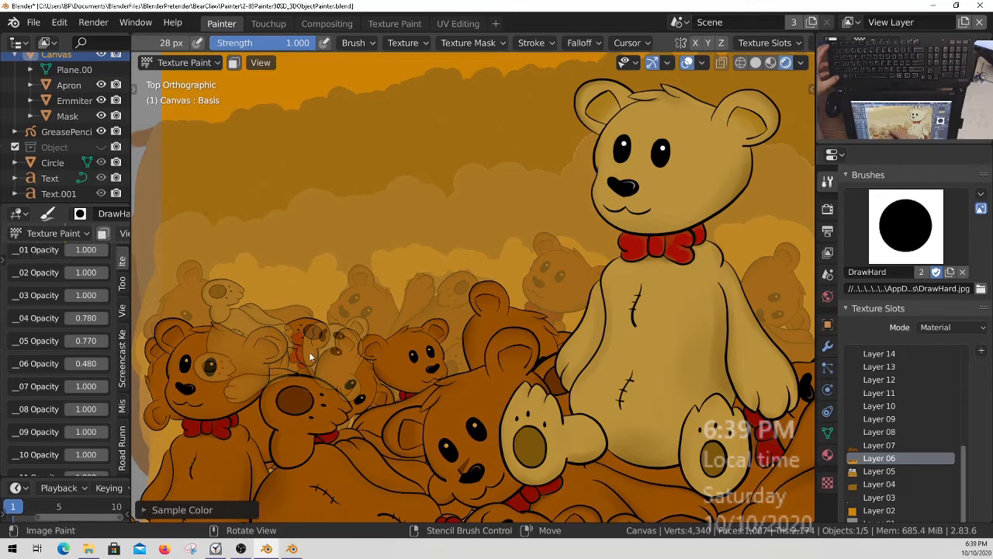
# Turn the bear stencil nearly upside down and paint a faded tumbled bear behind the middle of the pile.
pyautogui.moveTo(321, 382)
pyautogui.mouseDown(button='right')
pyautogui.moveTo(574, 357)
pyautogui.moveTo(521, 397)
pyautogui.moveTo(540, 304)
pyautogui.moveTo(380, 233)
pyautogui.moveTo(357, 243)
pyautogui.moveTo(533, 371)
pyautogui.moveTo(544, 366)
pyautogui.mouseUp(button='right')
pyautogui.moveTo(329, 303); pyautogui.dragTo(359, 252)
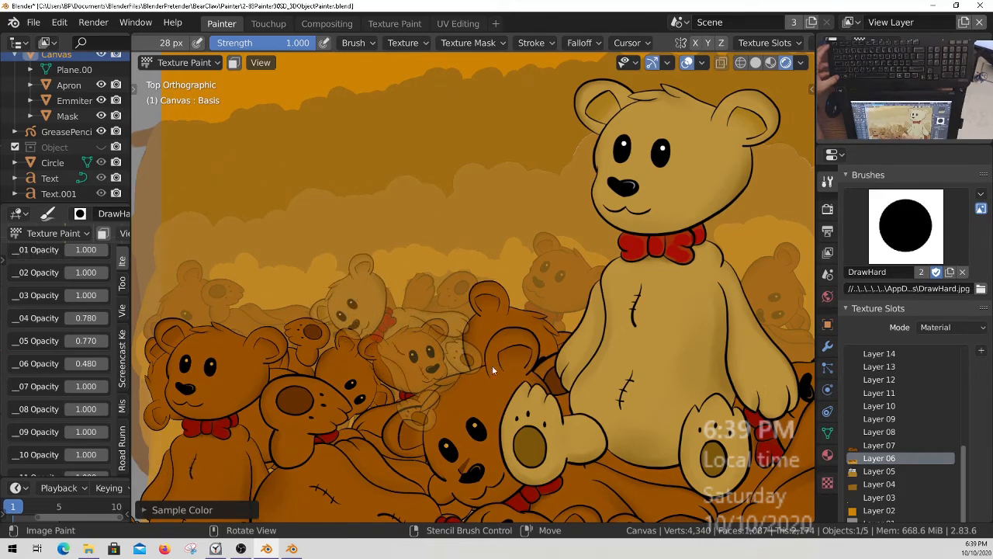
pyautogui.keyDown('ctrl'); pyautogui.moveTo(466, 372); pyautogui.dragTo(561, 281, button='right'); pyautogui.keyUp('ctrl')
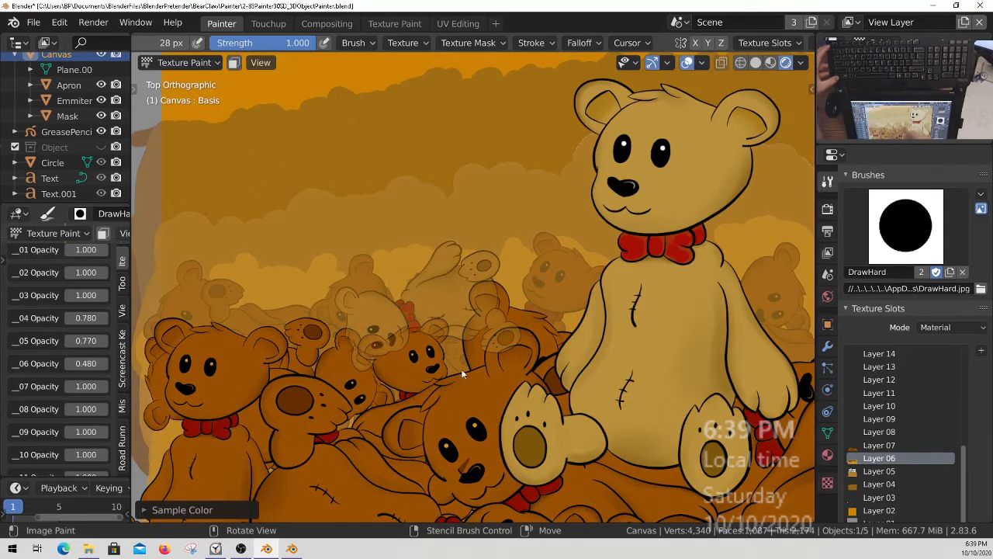
pyautogui.keyDown('ctrl'); pyautogui.moveTo(368, 373); pyautogui.dragTo(472, 341, button='right'); pyautogui.keyUp('ctrl')
pyautogui.keyDown('ctrl'); pyautogui.moveTo(472, 341); pyautogui.dragTo(426, 357, button='middle'); pyautogui.keyUp('ctrl')
# Move and shrink the bear stencil and paint a faded tumbled bear behind the pile at the canvas's right edge.
pyautogui.moveTo(425, 357); pyautogui.dragTo(605, 370, button='right')
pyautogui.keyDown('ctrl'); pyautogui.moveTo(686, 373); pyautogui.dragTo(629, 316, button='right'); pyautogui.keyUp('ctrl')
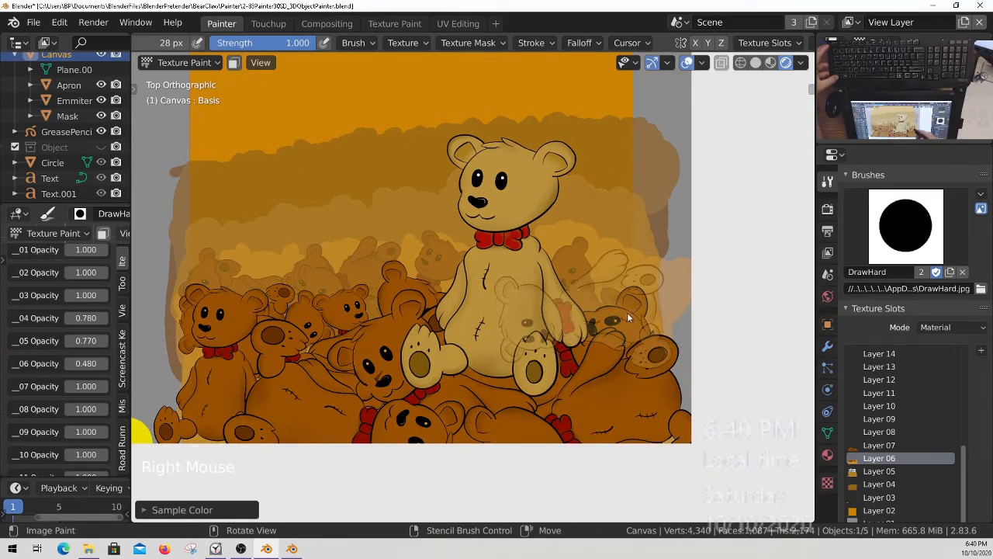
pyautogui.moveTo(681, 356)
pyautogui.keyDown('shift'); pyautogui.mouseDown(button='right')
pyautogui.moveTo(639, 322)
pyautogui.moveTo(658, 287)
pyautogui.moveTo(686, 275)
pyautogui.mouseUp(button='right'); pyautogui.keyUp('shift')
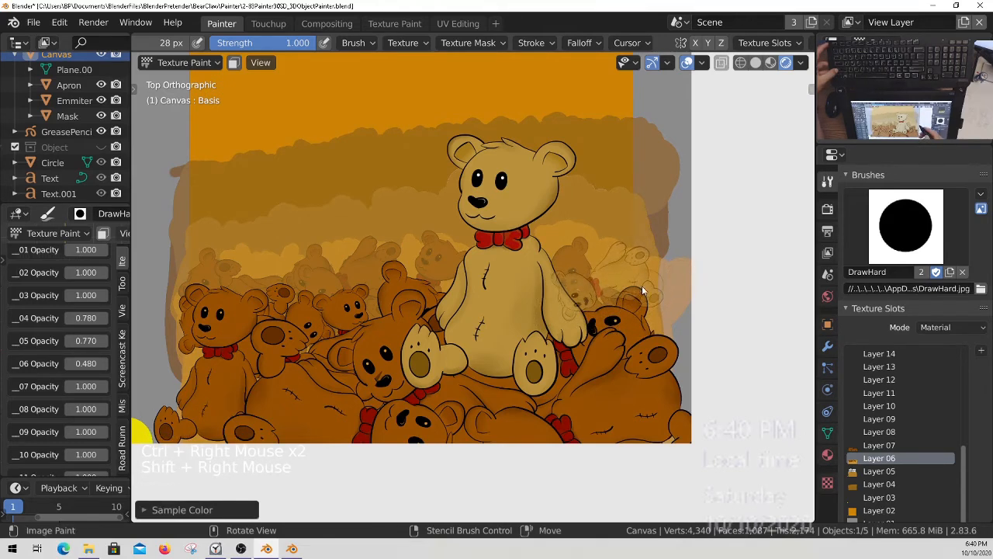
pyautogui.moveTo(612, 257); pyautogui.dragTo(608, 254)
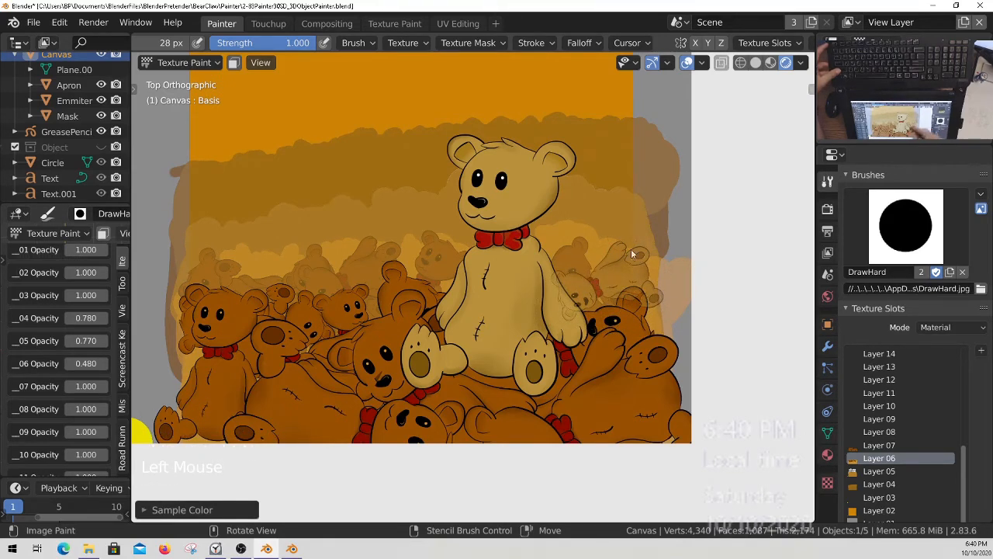
# Save all painted images and save the blend file.
pyautogui.keyDown('ctrl'); pyautogui.moveTo(448, 323); pyautogui.dragTo(442, 370, button='middle'); pyautogui.keyUp('ctrl')
pyautogui.press('q')
pyautogui.click(475, 353)
pyautogui.keyDown('shift'); pyautogui.moveTo(489, 337); pyautogui.dragTo(456, 438, button='middle'); pyautogui.keyUp('shift')
pyautogui.keyDown('shift'); pyautogui.moveTo(523, 398); pyautogui.dragTo(570, 347, button='middle'); pyautogui.keyUp('shift')
pyautogui.keyDown('shift'); pyautogui.moveTo(570, 346); pyautogui.dragTo(558, 332, button='middle'); pyautogui.keyUp('shift')
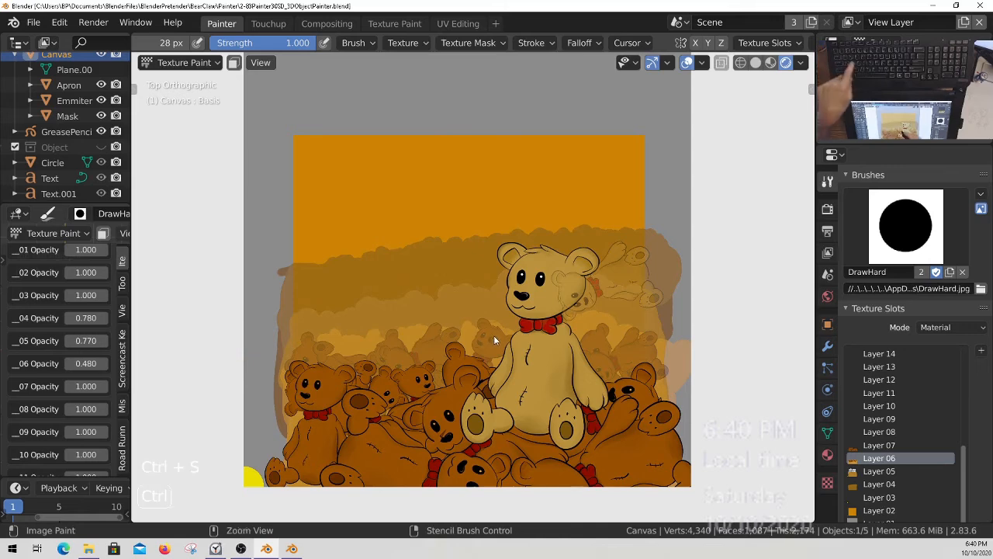
pyautogui.hotkey('ctrl', 's')
# Enable the Object collection to show the BEAR CLAW title and the PLAY N WIN! starburst.
pyautogui.keyDown('ctrl'); pyautogui.moveTo(442, 237); pyautogui.dragTo(500, 316, button='middle'); pyautogui.keyUp('ctrl')
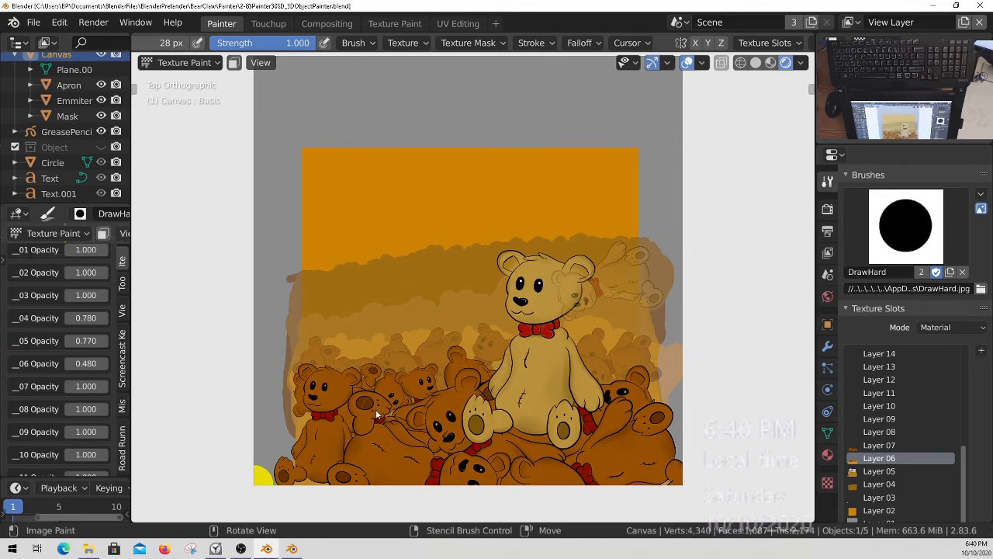
pyautogui.keyDown('ctrl'); pyautogui.moveTo(458, 311); pyautogui.dragTo(471, 326, button='middle'); pyautogui.keyUp('ctrl')
pyautogui.moveTo(101, 141); pyautogui.dragTo(95, 161, button='middle')
pyautogui.click(100, 132)
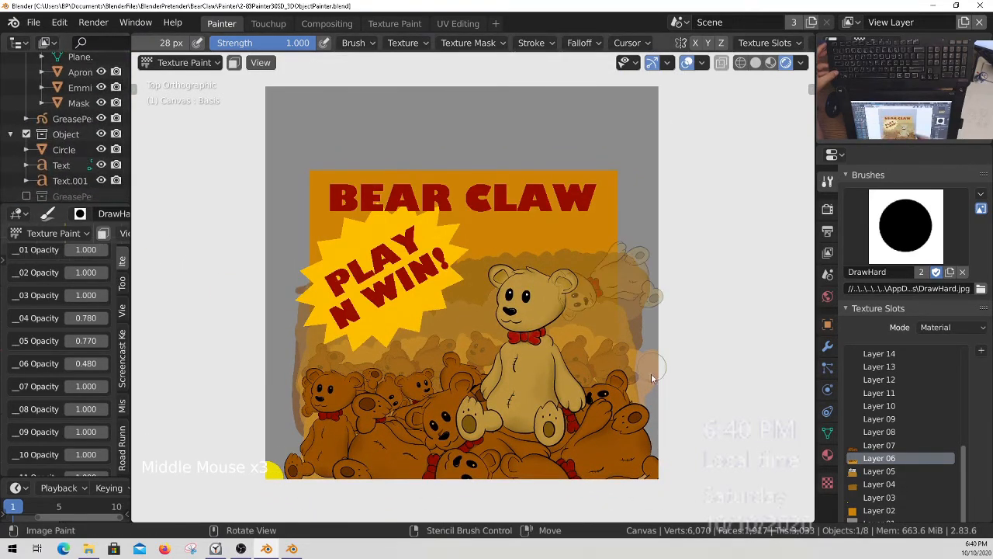
# Remove the bear image texture from the brush and save the file.
pyautogui.click(402, 43)
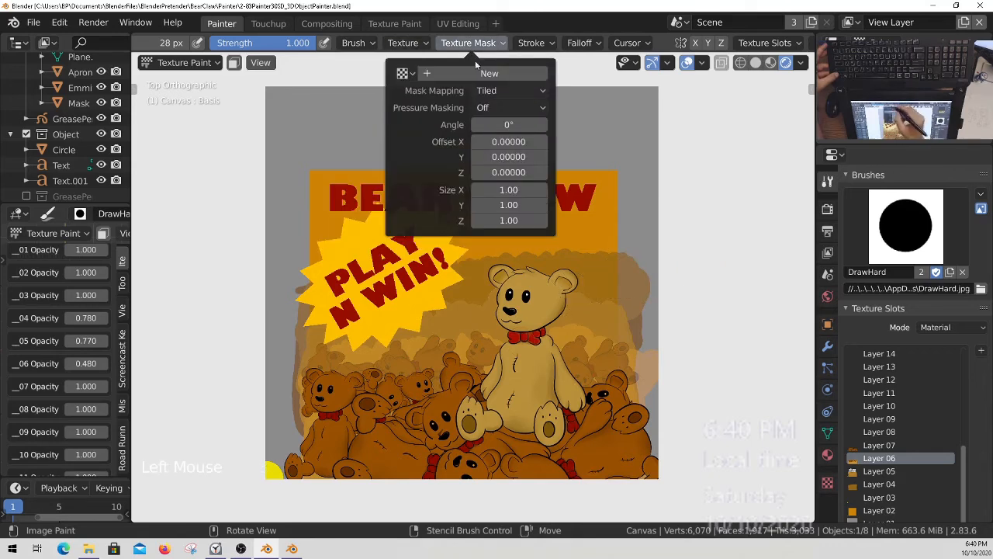
pyautogui.keyDown('ctrl'); pyautogui.moveTo(577, 340); pyautogui.dragTo(636, 366, button='middle'); pyautogui.keyUp('ctrl')
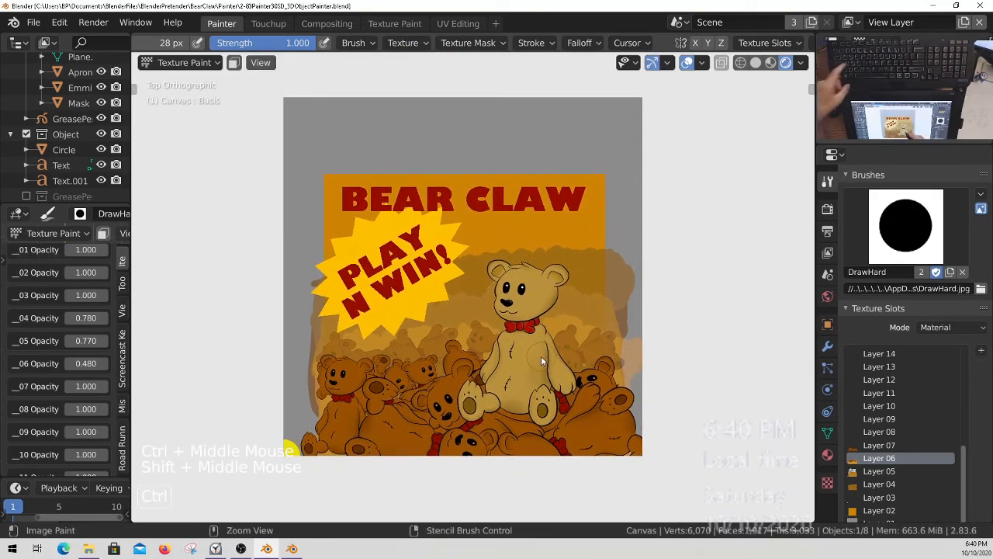
pyautogui.hotkey('ctrl', 's')
pyautogui.keyDown('ctrl'); pyautogui.moveTo(537, 364); pyautogui.dragTo(553, 403, button='middle'); pyautogui.keyUp('ctrl')
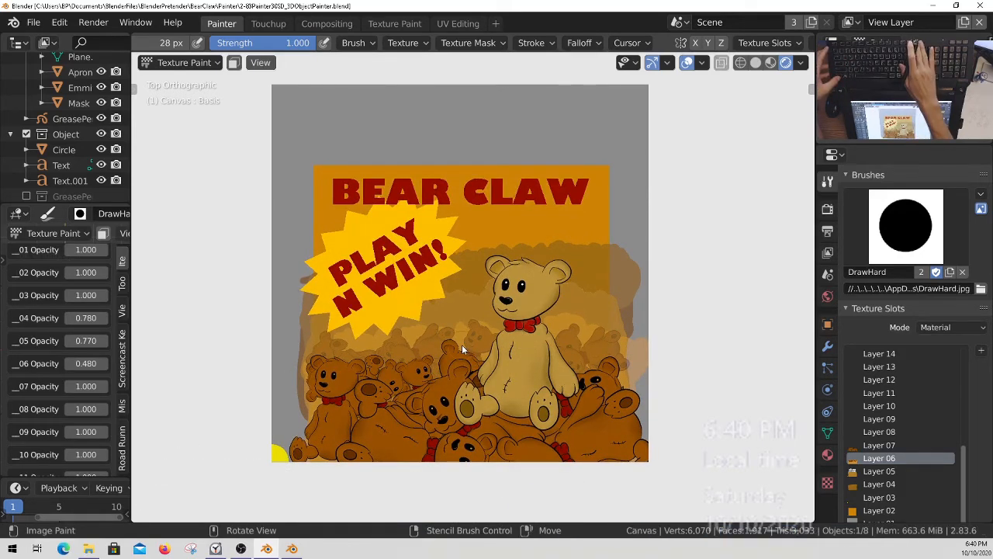
# Render the artwork and examine the first two Render Layers nodes in the compositor backdrop.
pyautogui.press('F12')
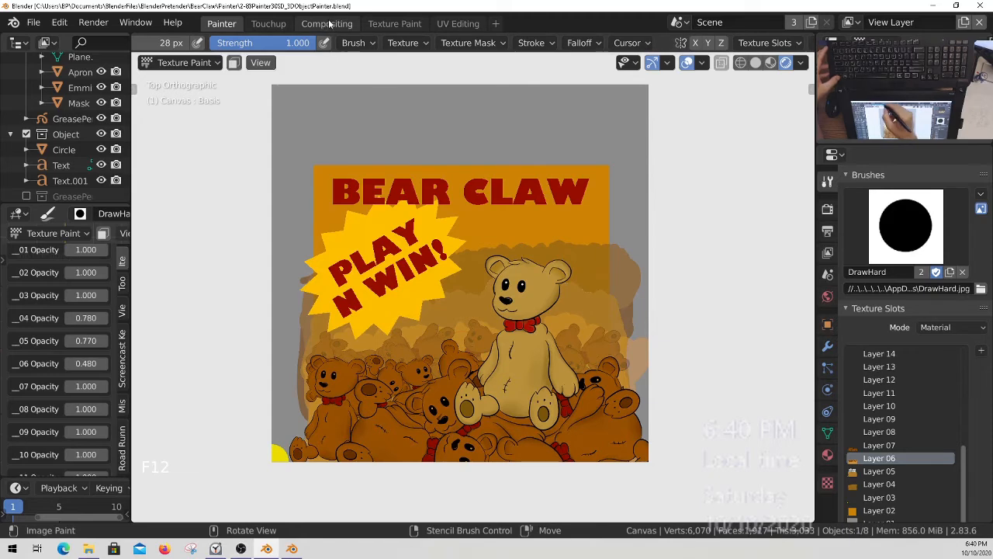
pyautogui.click(327, 24)
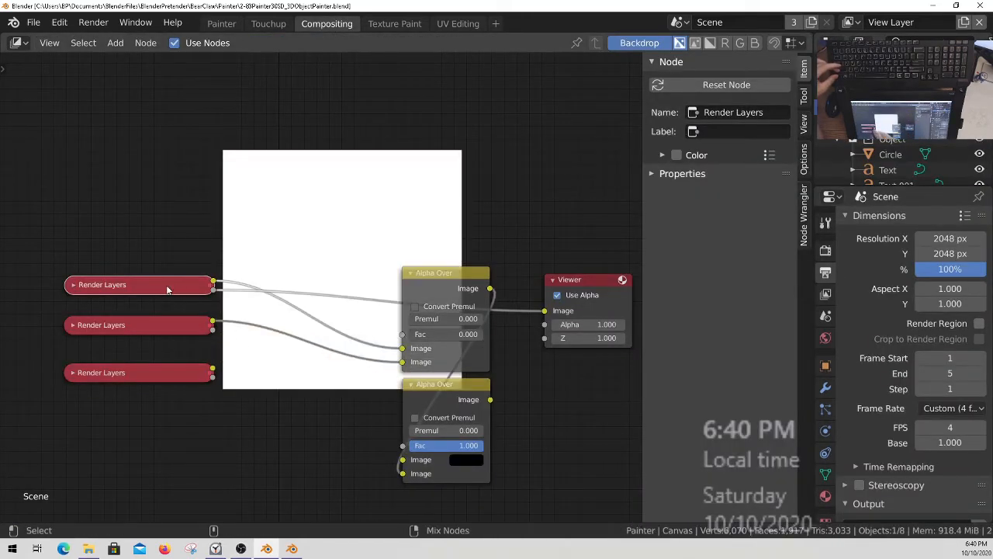
pyautogui.keyDown('ctrl'); pyautogui.keyDown('shift'); pyautogui.click(183, 326); pyautogui.keyUp('shift'); pyautogui.keyUp('ctrl')
pyautogui.keyDown('ctrl'); pyautogui.keyDown('shift'); pyautogui.click(180, 287); pyautogui.keyUp('shift'); pyautogui.keyUp('ctrl')
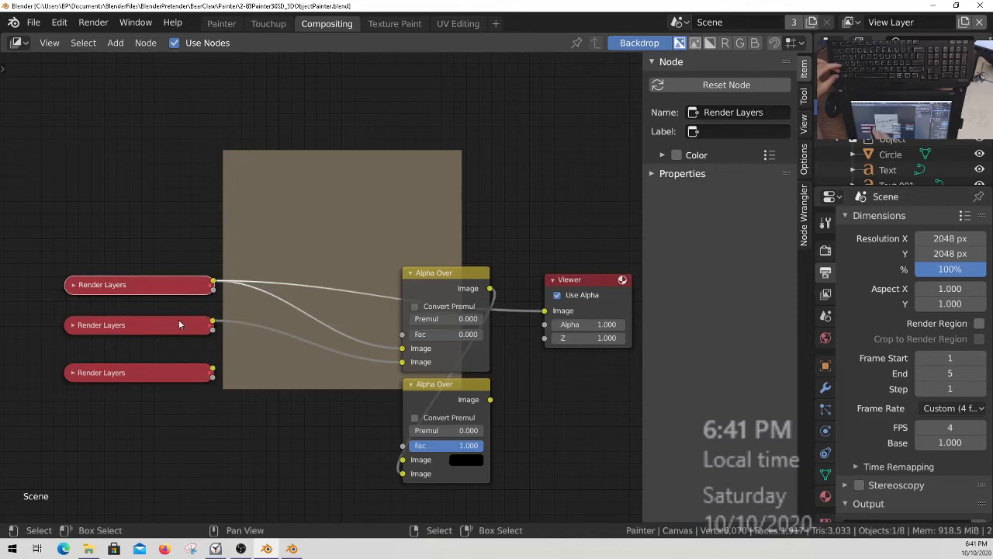
# Return to the Painter workspace and save the blend file again.
pyautogui.click(221, 23)
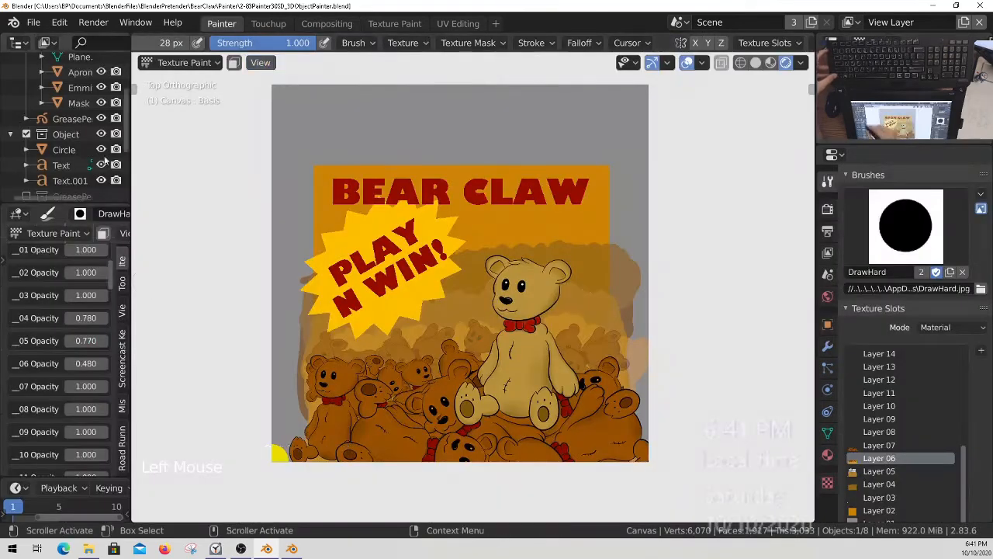
pyautogui.keyDown('ctrl'); pyautogui.moveTo(534, 352); pyautogui.dragTo(534, 345, button='middle'); pyautogui.keyUp('ctrl')
pyautogui.keyDown('shift'); pyautogui.moveTo(533, 347); pyautogui.dragTo(539, 352, button='middle'); pyautogui.keyUp('shift')
pyautogui.press('q')
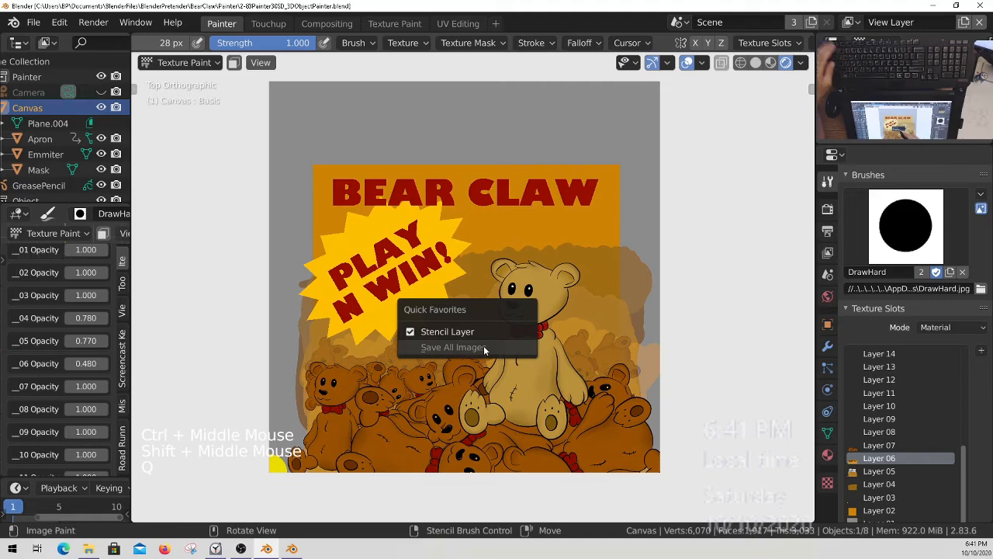
pyautogui.press('Escape')
pyautogui.hotkey('ctrl', 's')
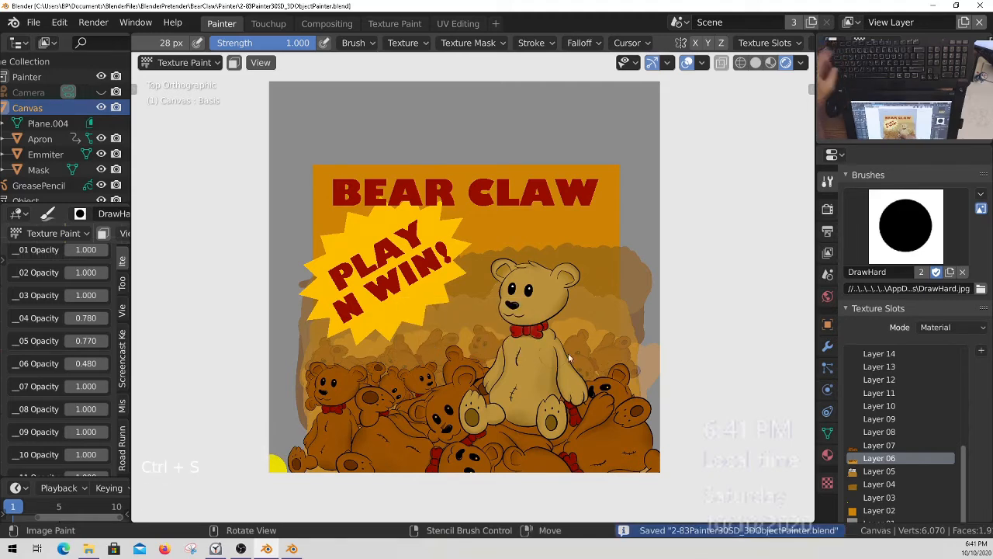
# Unhide the Camera in the Painter collection and select it.
pyautogui.moveTo(76, 186); pyautogui.dragTo(74, 145, button='middle')
pyautogui.moveTo(100, 111); pyautogui.dragTo(96, 98, button='middle')
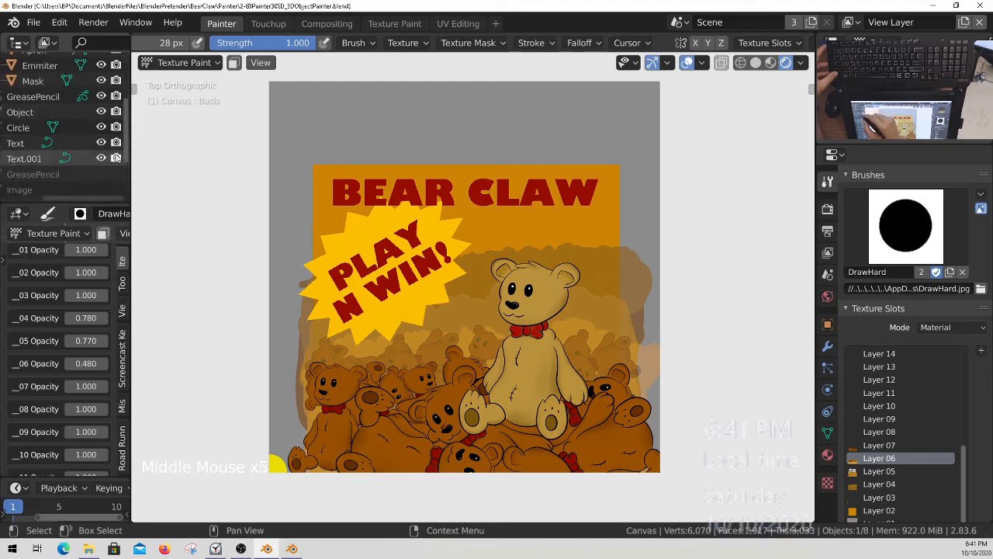
pyautogui.moveTo(59, 141); pyautogui.dragTo(59, 148, button='middle')
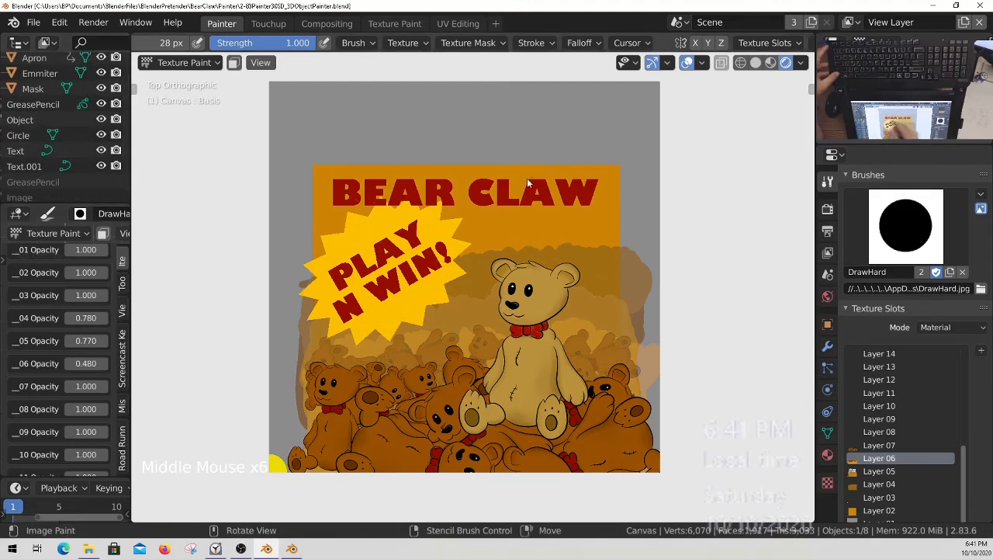
pyautogui.moveTo(62, 157); pyautogui.dragTo(101, 83, button='middle')
pyautogui.moveTo(86, 136)
pyautogui.mouseDown(button='middle')
pyautogui.moveTo(79, 103)
pyautogui.moveTo(88, 236)
pyautogui.moveTo(80, 224)
pyautogui.mouseUp(button='middle')
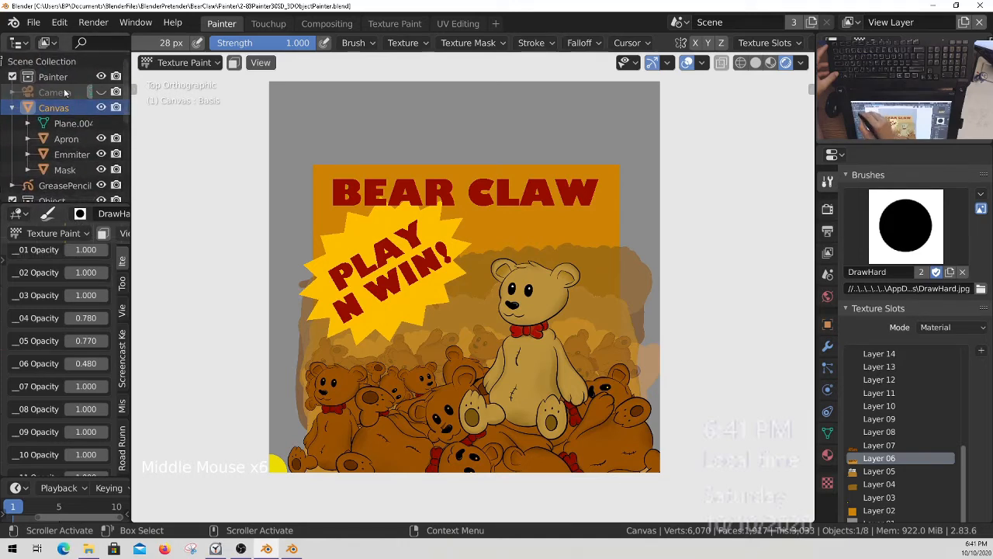
pyautogui.click(98, 94)
pyautogui.rightClick(64, 94)
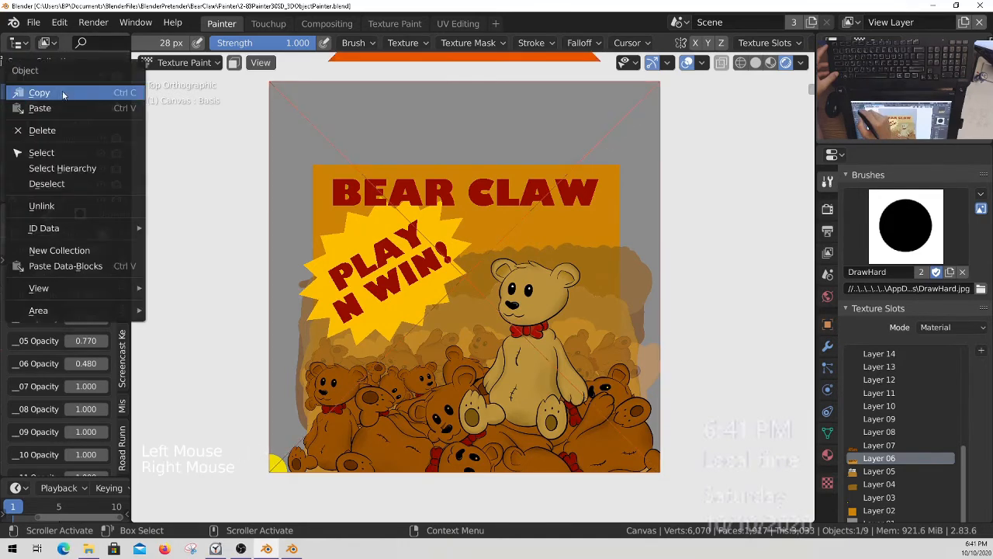
pyautogui.press('Escape')
pyautogui.click(71, 94)
pyautogui.press('Escape')
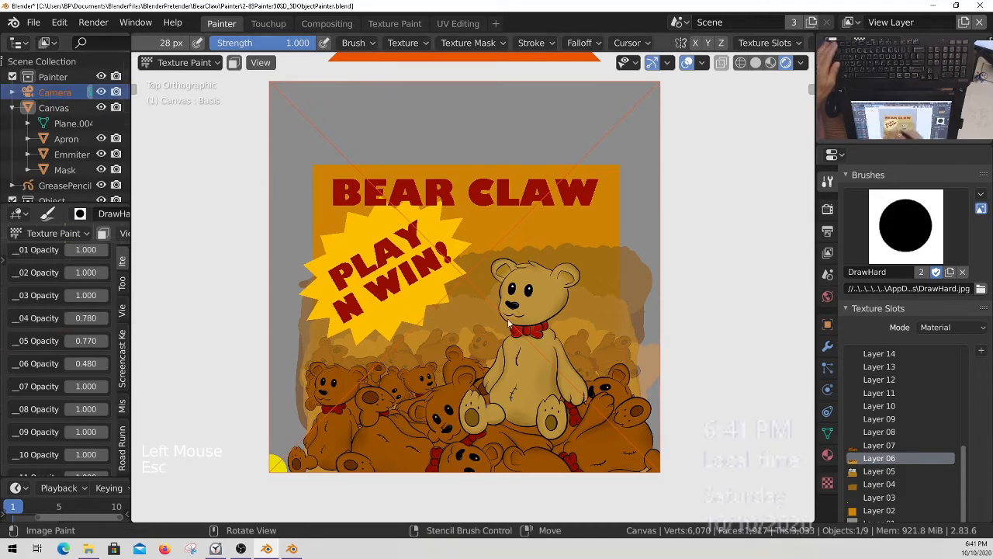
# Examine the render, output, view layer and scene properties to check the render setup and active camera.
pyautogui.keyDown('ctrl'); pyautogui.moveTo(461, 298); pyautogui.dragTo(461, 313, button='middle'); pyautogui.keyUp('ctrl')
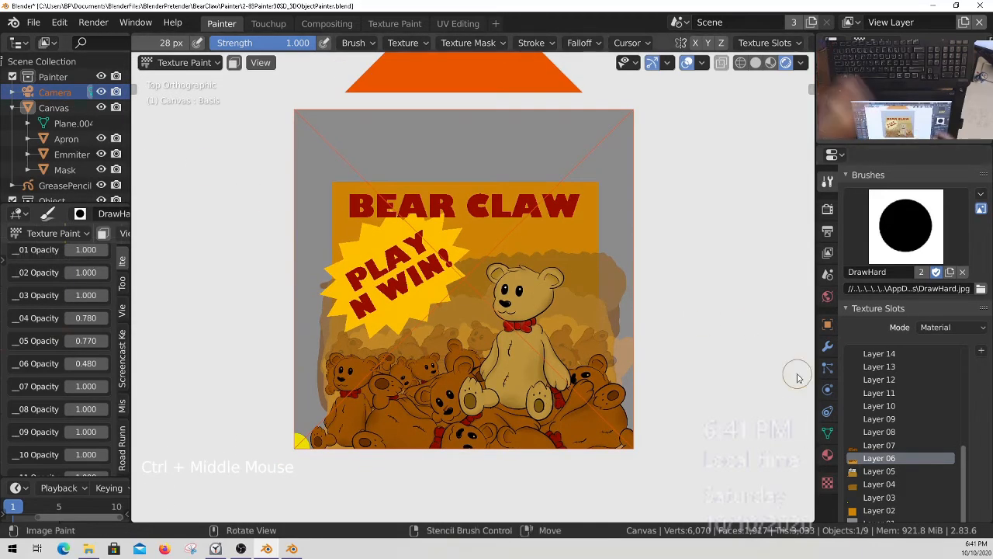
pyautogui.click(831, 208)
pyautogui.click(828, 230)
pyautogui.click(829, 254)
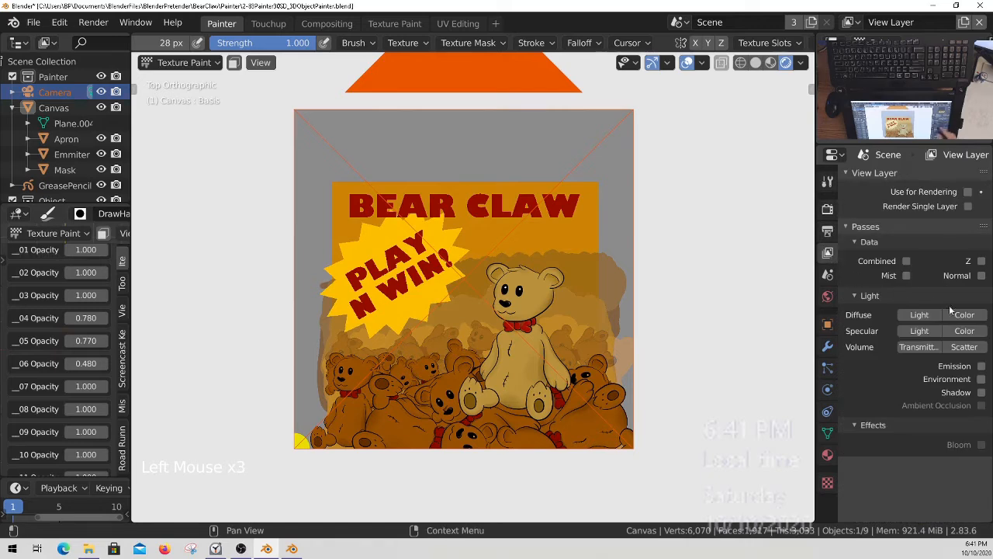
pyautogui.click(828, 231)
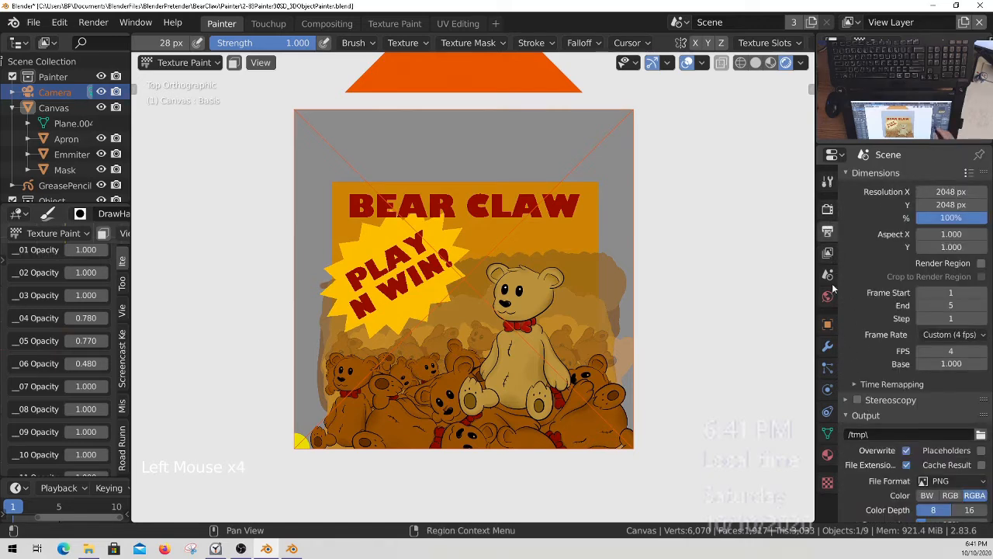
pyautogui.click(828, 275)
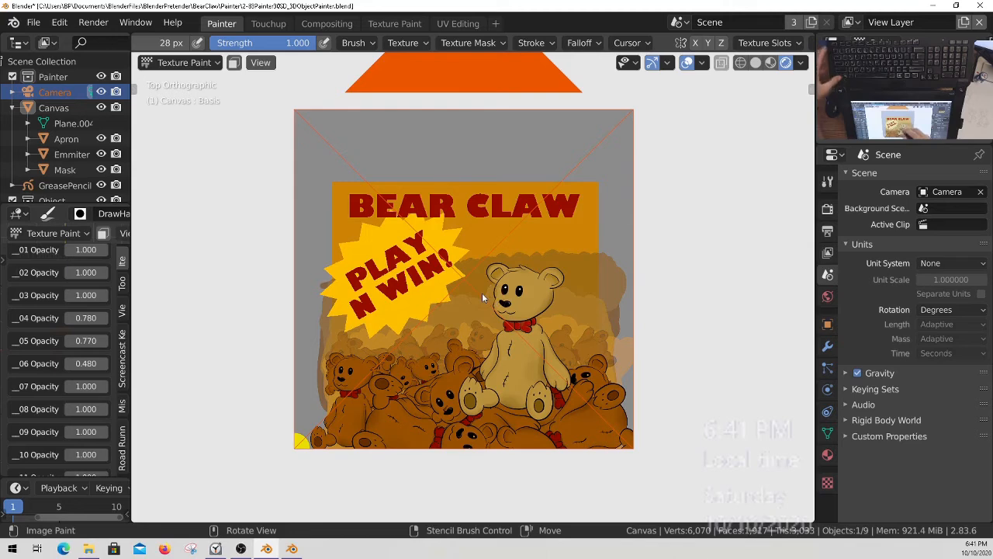
# Switch to the camera view and render the artwork through the Camera.
pyautogui.press('KP_0')
pyautogui.moveTo(493, 310)
pyautogui.keyDown('ctrl'); pyautogui.mouseDown(button='middle')
pyautogui.moveTo(496, 352)
pyautogui.moveTo(502, 303)
pyautogui.mouseUp(button='middle'); pyautogui.keyUp('ctrl')
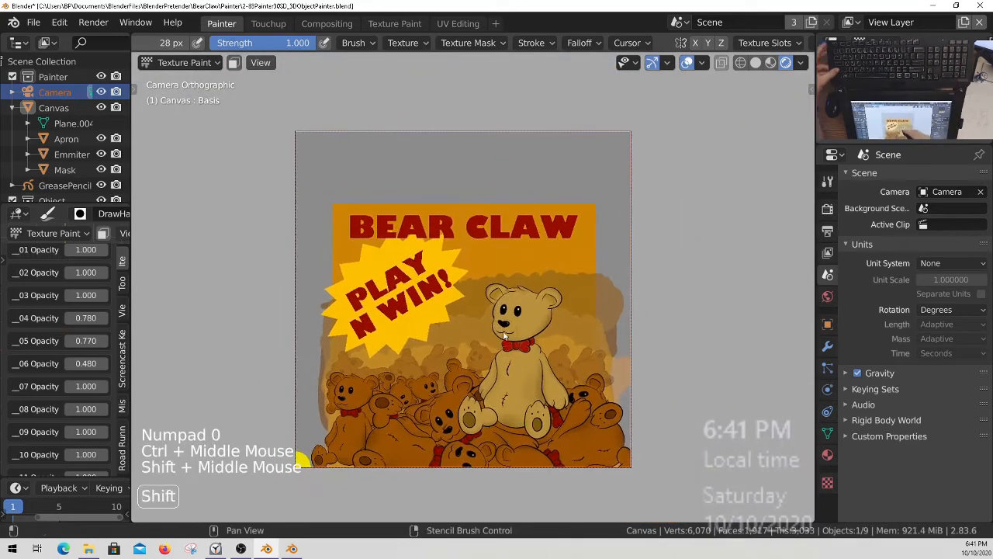
pyautogui.press('F12')
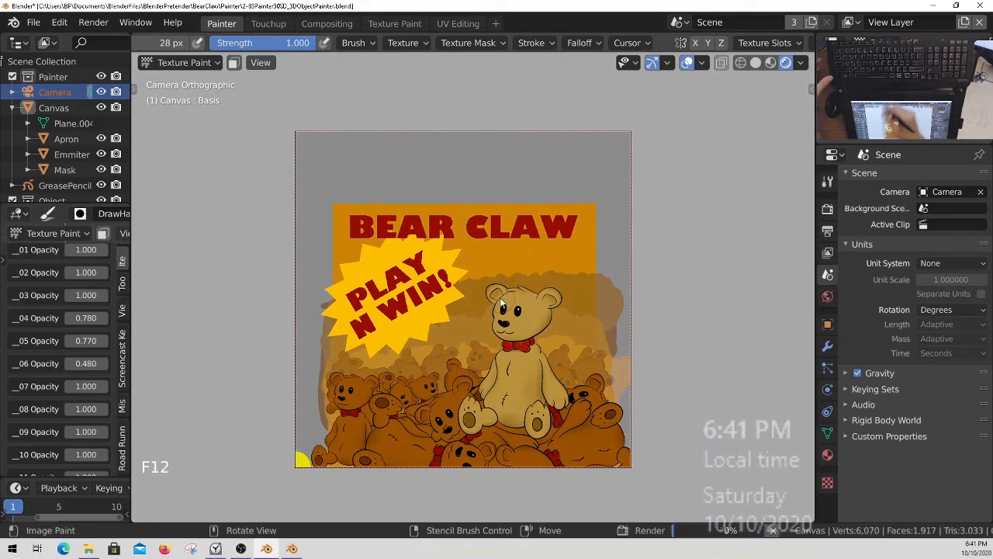
# Examine each of the three Render Layers nodes in the compositor backdrop, ending with the first one.
pyautogui.click(327, 24)
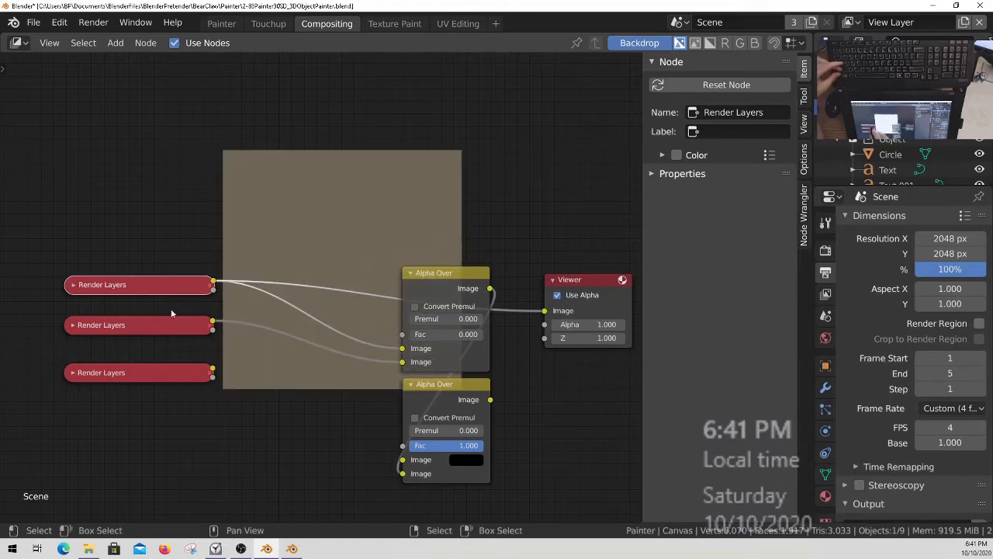
pyautogui.keyDown('ctrl'); pyautogui.keyDown('shift'); pyautogui.click(164, 329); pyautogui.keyUp('shift'); pyautogui.keyUp('ctrl')
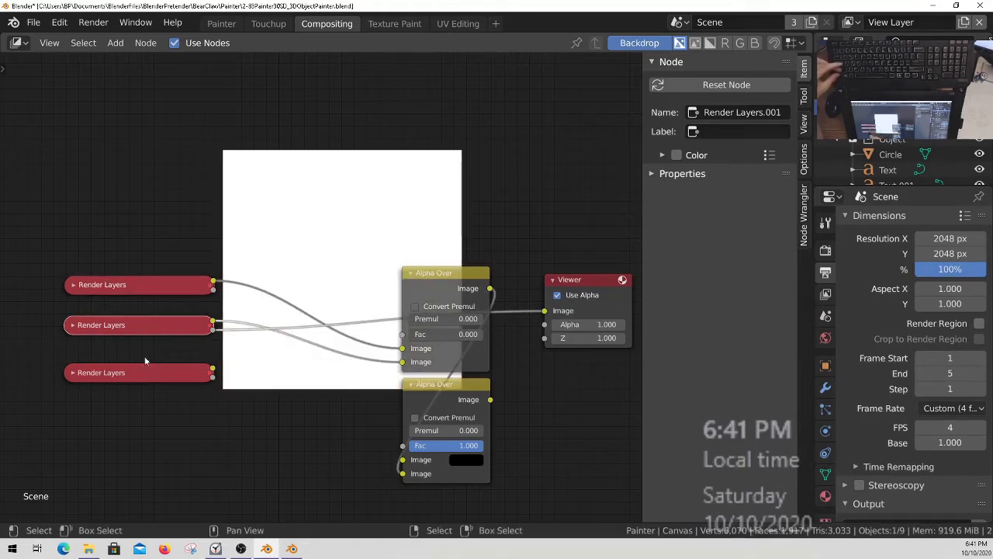
pyautogui.keyDown('ctrl'); pyautogui.keyDown('shift'); pyautogui.click(151, 378); pyautogui.keyUp('shift'); pyautogui.keyUp('ctrl')
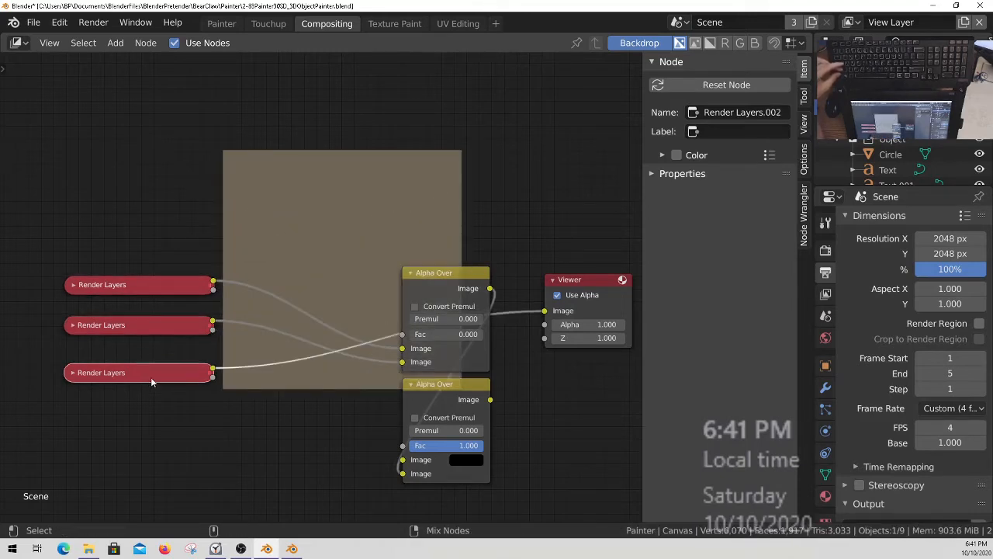
pyautogui.keyDown('ctrl'); pyautogui.keyDown('shift'); pyautogui.click(181, 286); pyautogui.keyUp('shift'); pyautogui.keyUp('ctrl')
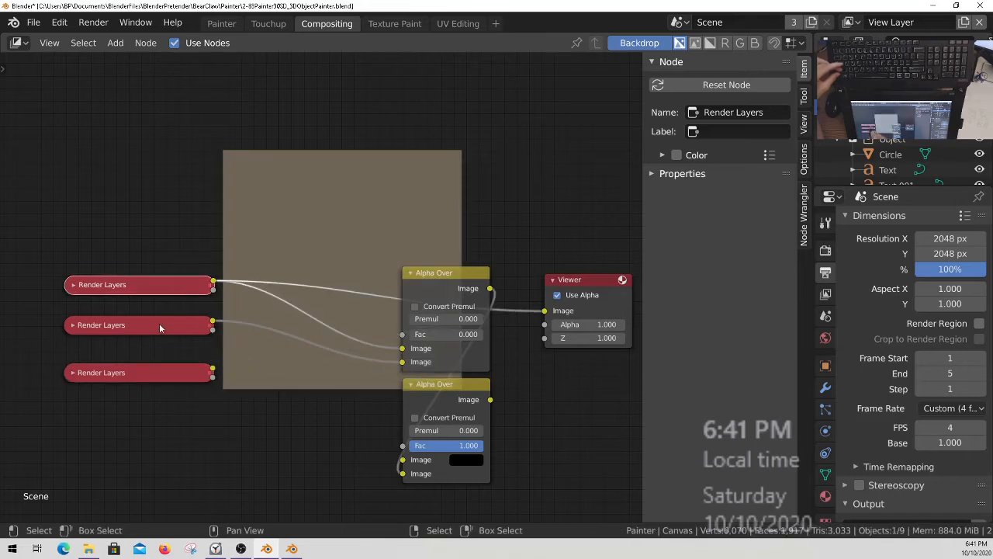
pyautogui.keyDown('ctrl'); pyautogui.moveTo(272, 182); pyautogui.dragTo(267, 144, button='middle'); pyautogui.keyUp('ctrl')
pyautogui.moveTo(268, 144); pyautogui.dragTo(246, 220, button='middle')
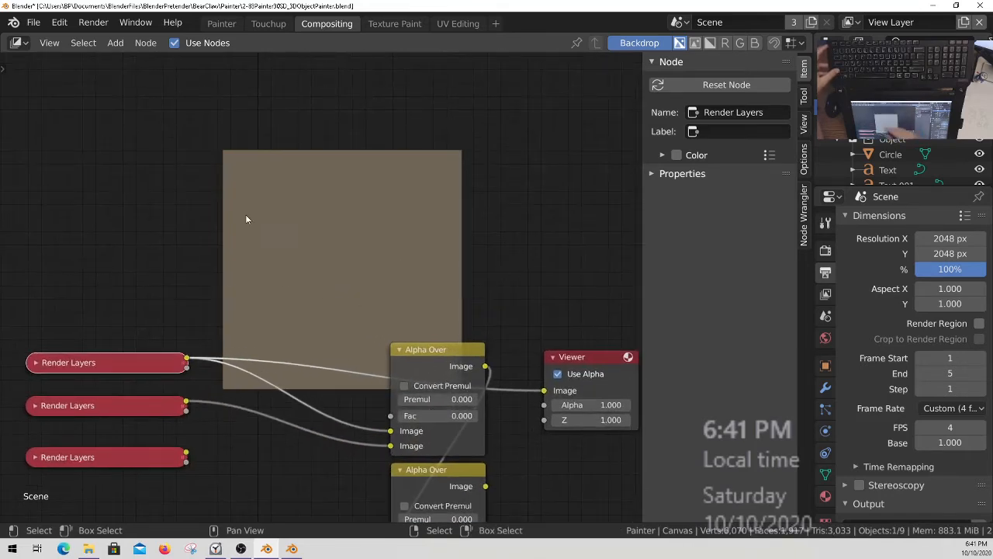
# Return to the Painter workspace and review the canvas layer opacity properties.
pyautogui.click(221, 24)
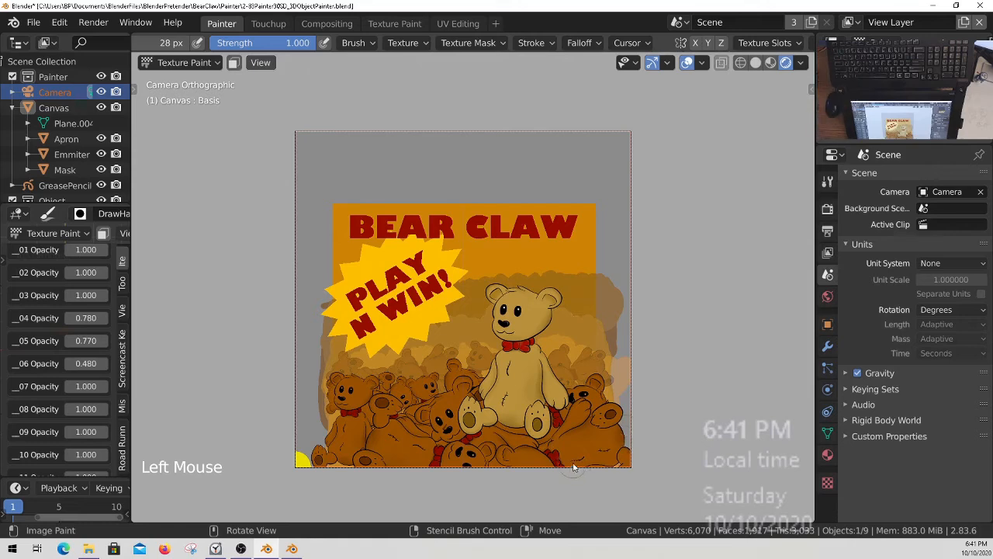
pyautogui.scroll(-10, 93, 334)
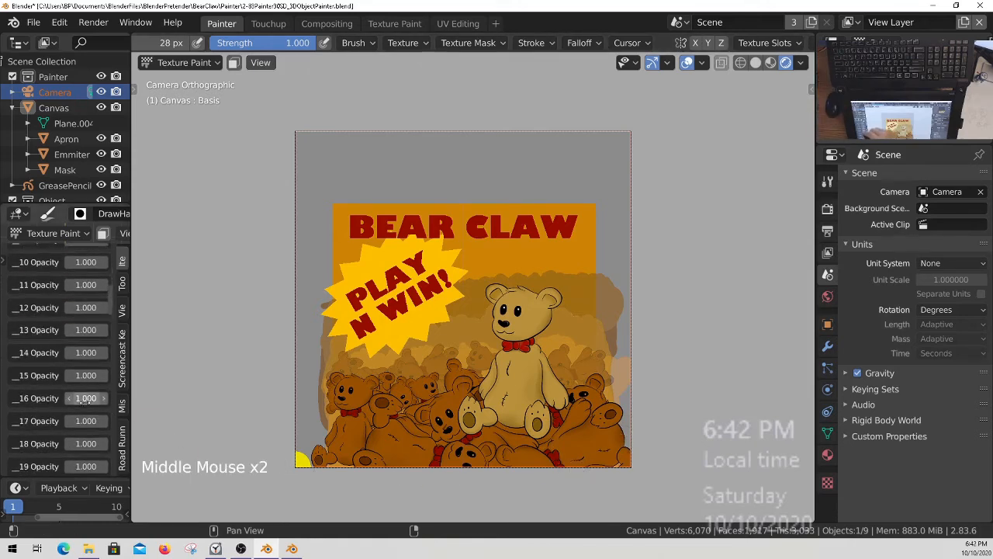
pyautogui.scroll(-3, 93, 333)
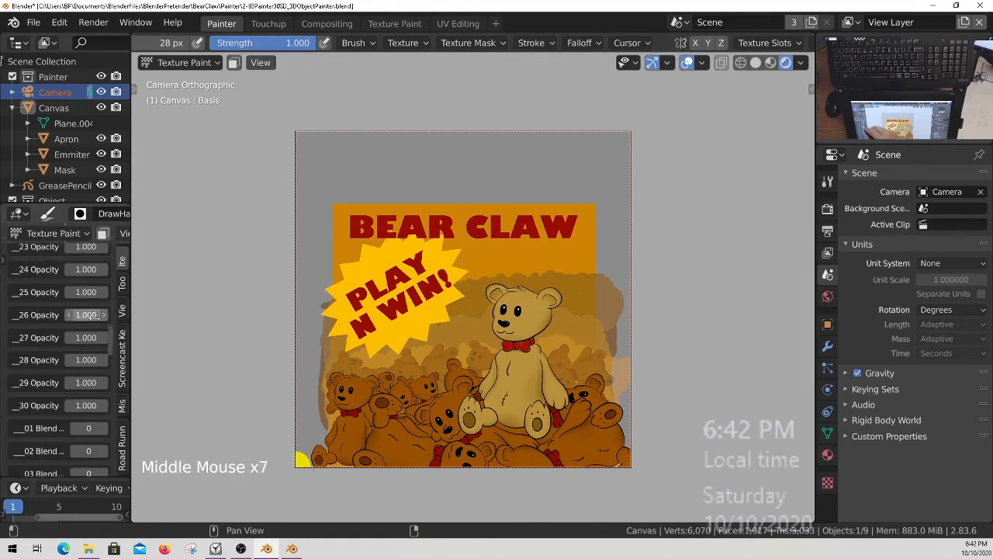
pyautogui.scroll(3, 102, 463)
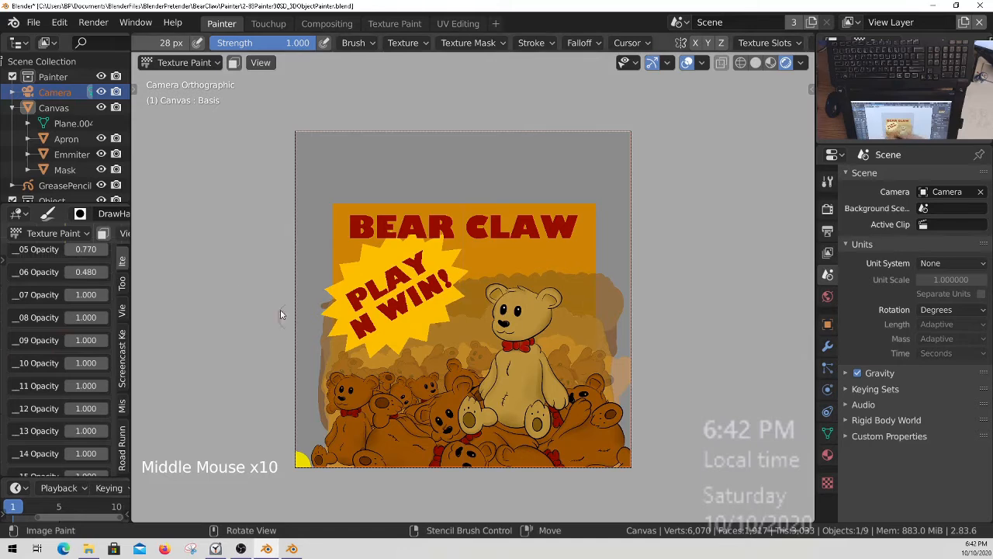
pyautogui.scroll(1, 68, 410)
pyautogui.scroll(2, 68, 409)
# Hide the Object collection in the viewport and in renders, and exclude the GreasePencil object from renders.
pyautogui.scroll(-3, 103, 130)
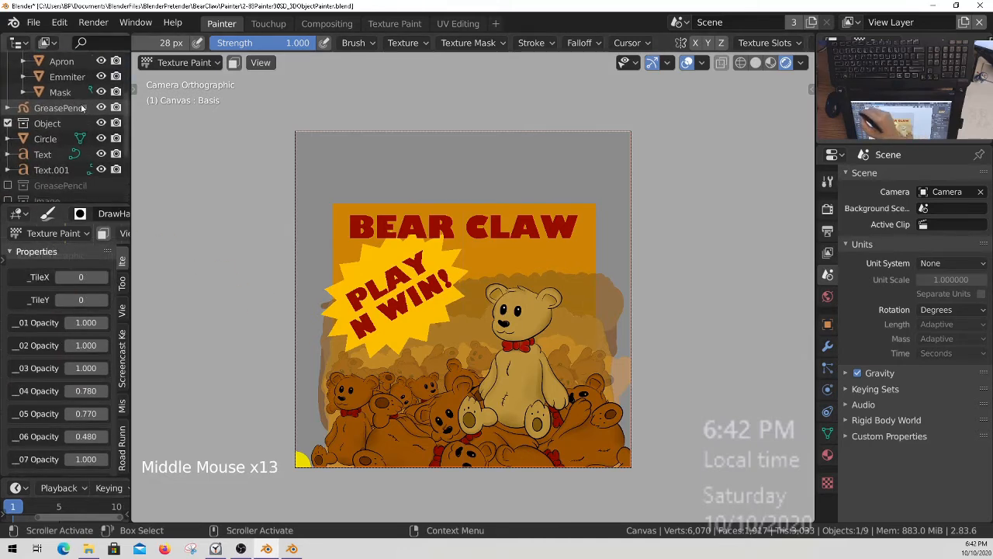
pyautogui.click(101, 128)
pyautogui.click(115, 129)
pyautogui.moveTo(98, 146); pyautogui.dragTo(86, 185, button='middle')
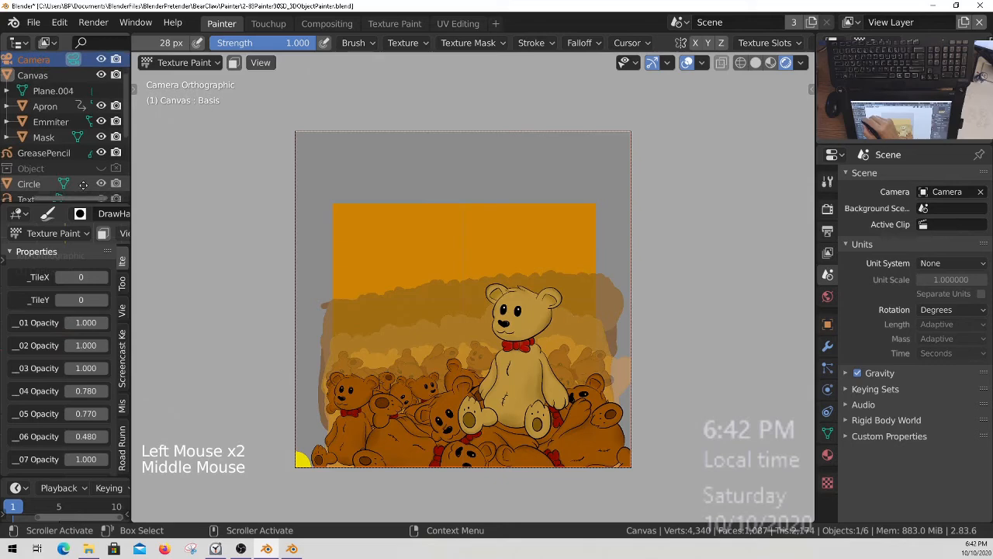
pyautogui.click(116, 151)
pyautogui.moveTo(94, 119); pyautogui.dragTo(84, 140, button='middle')
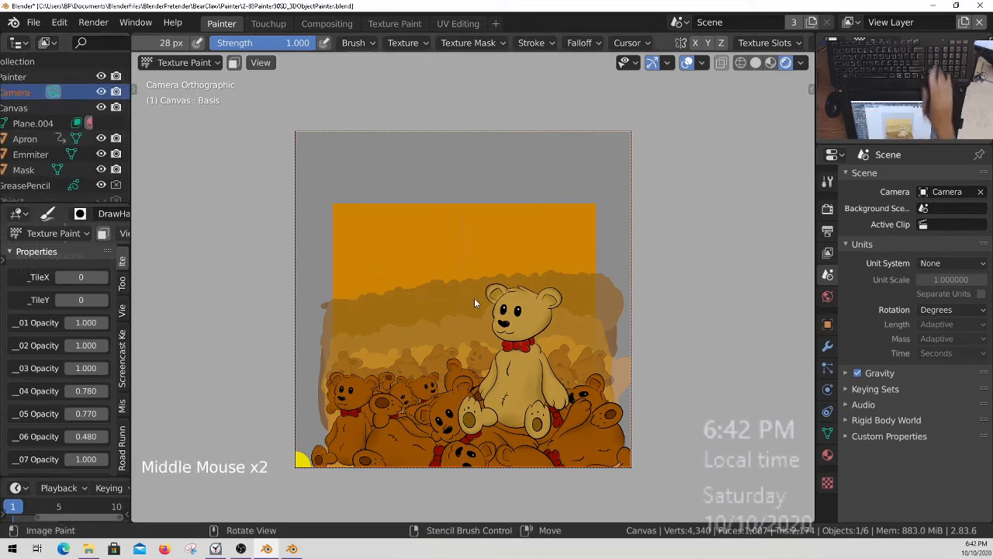
# Render the artwork again for a check in the compositor, and save the blend file from the Painter workspace.
pyautogui.press('F12')
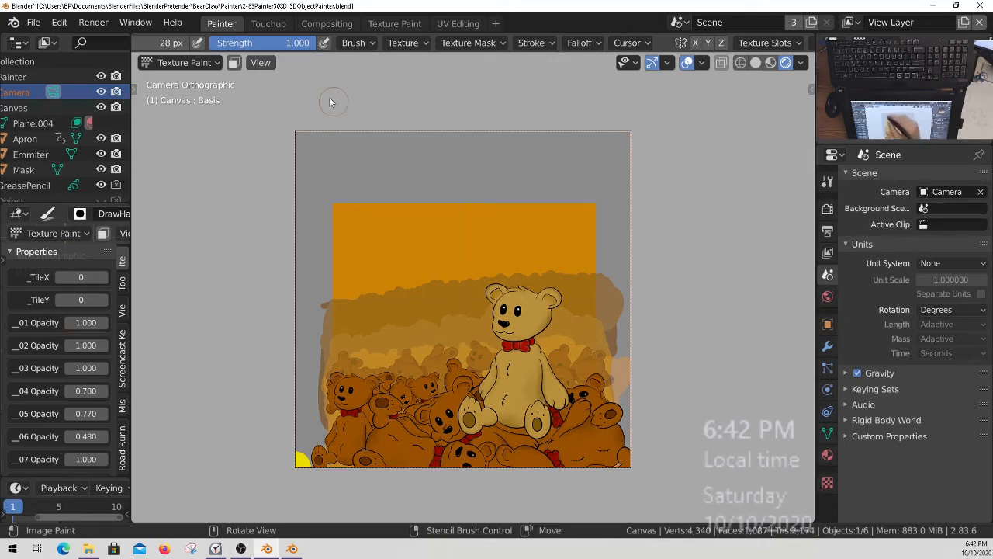
pyautogui.click(327, 23)
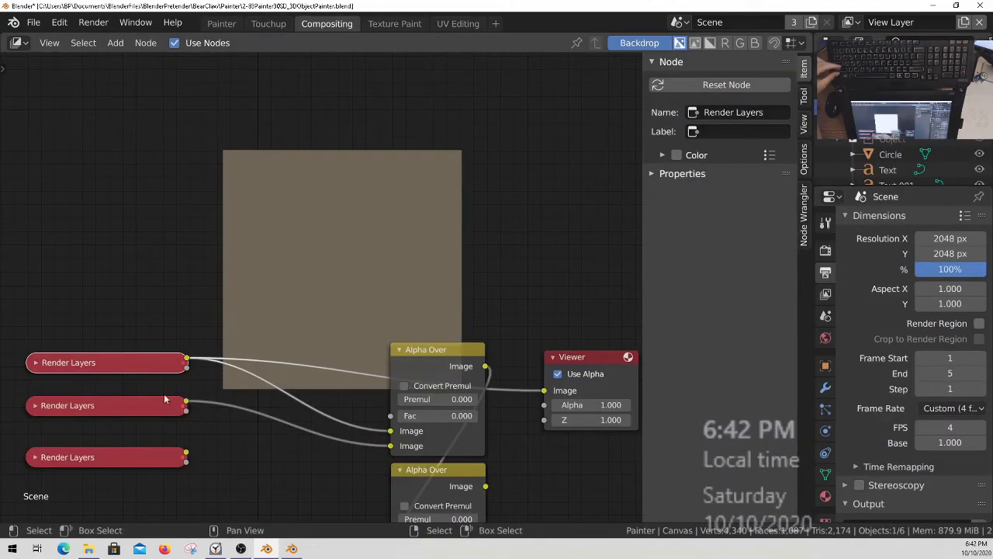
pyautogui.click(221, 23)
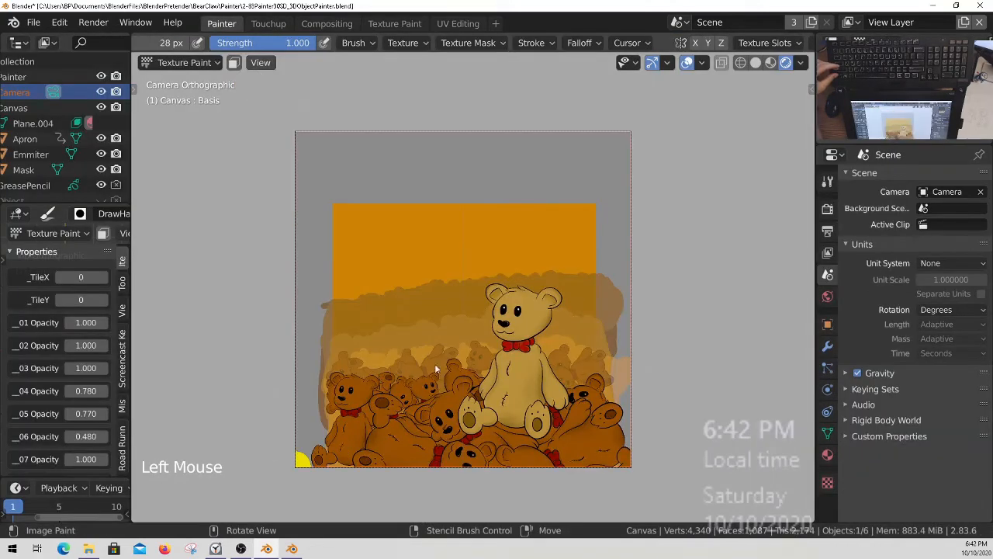
pyautogui.hotkey('ctrl', 's')
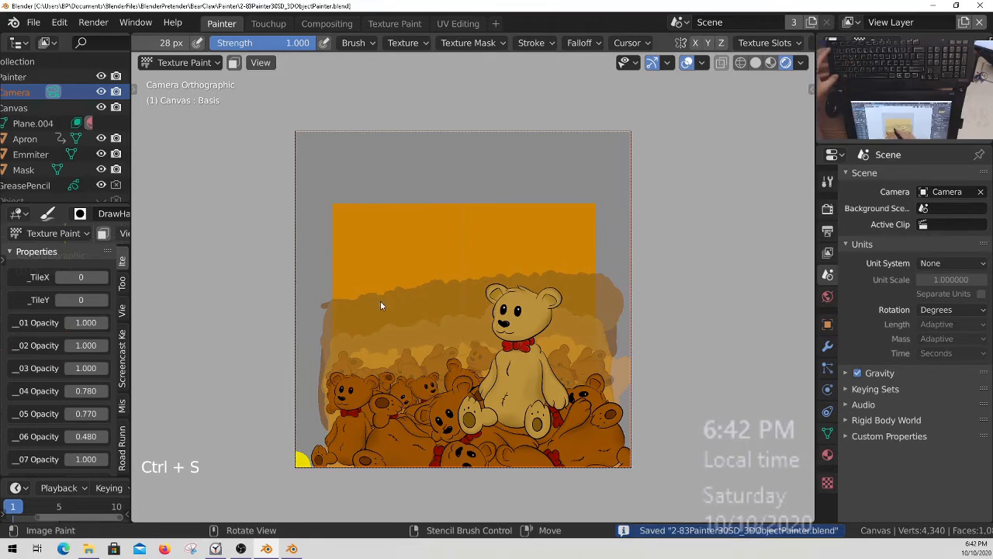
# Select Camera.001 in the 3DObject collection for comparison and reselect the Painter collection's Camera.
pyautogui.scroll(-5, 66, 167)
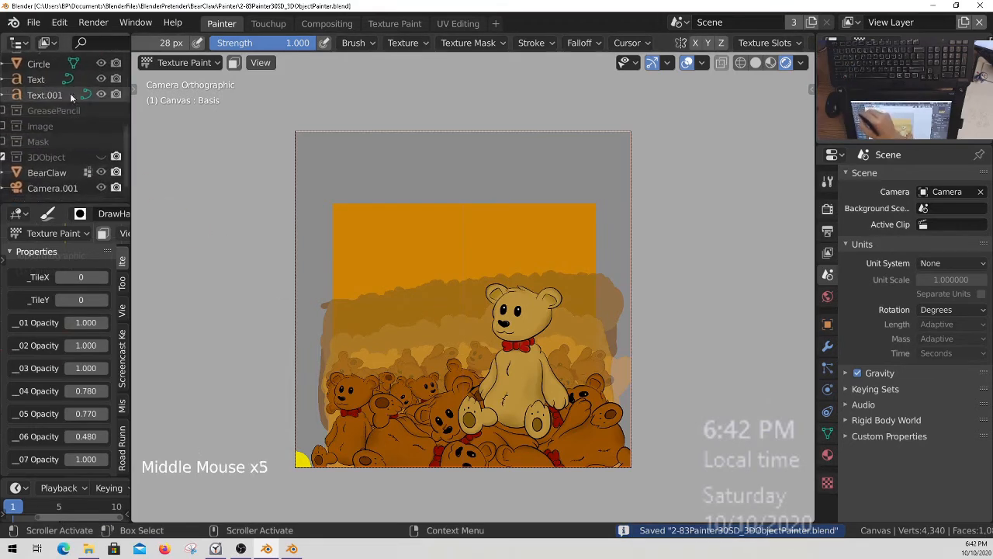
pyautogui.click(56, 189)
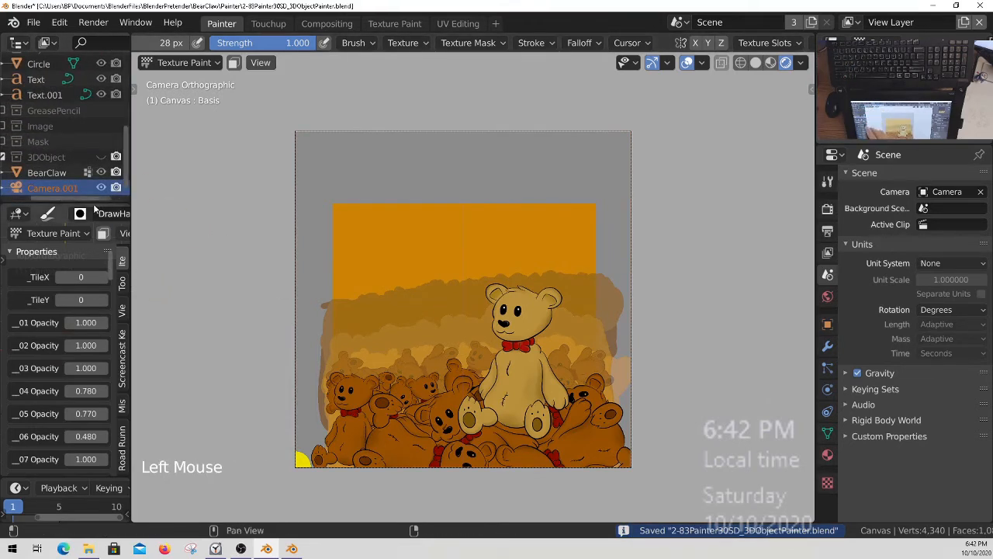
pyautogui.scroll(5, 63, 140)
pyautogui.scroll(1, 63, 141)
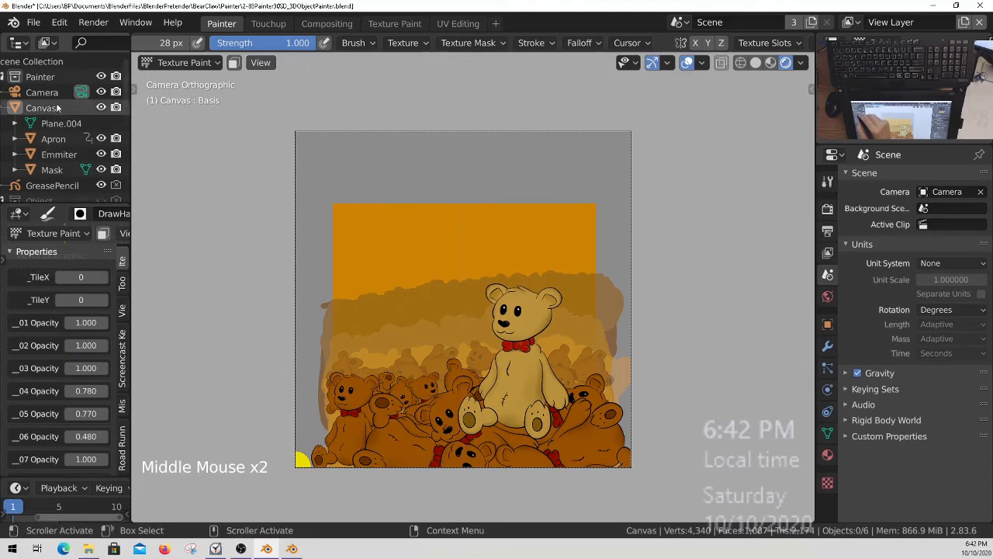
pyautogui.click(42, 91)
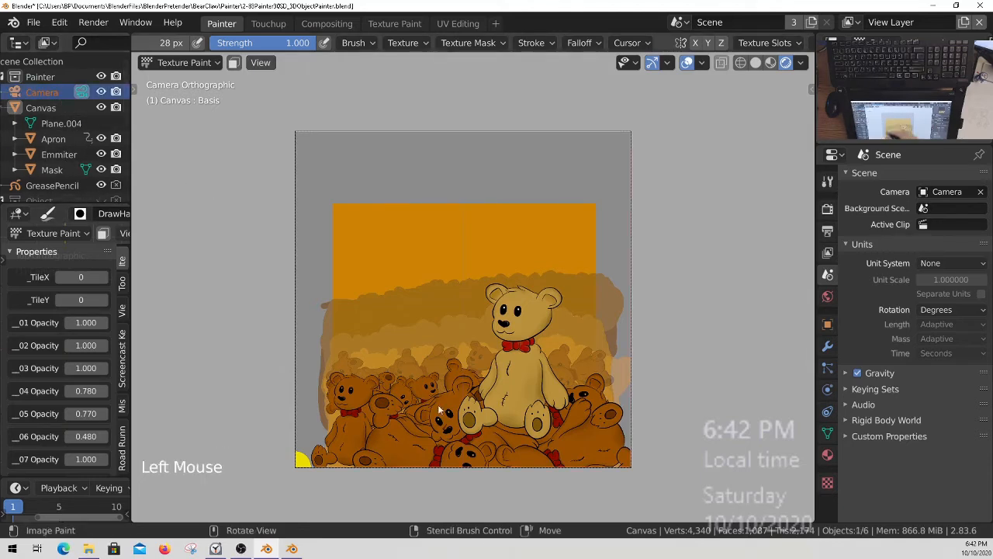
# Clear the active scene camera, reassign Camera to it and recheck the camera view.
pyautogui.click(982, 193)
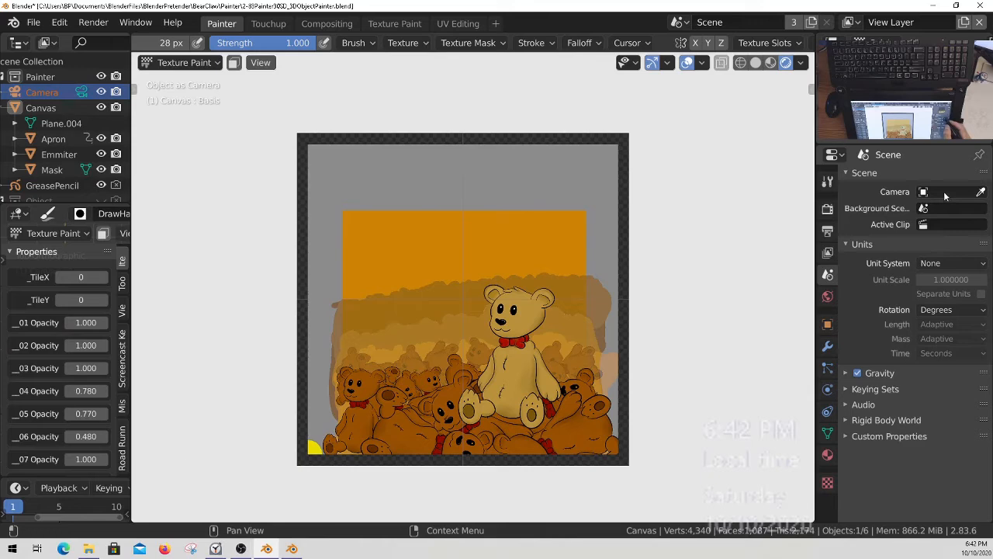
pyautogui.click(943, 192)
pyautogui.click(883, 223)
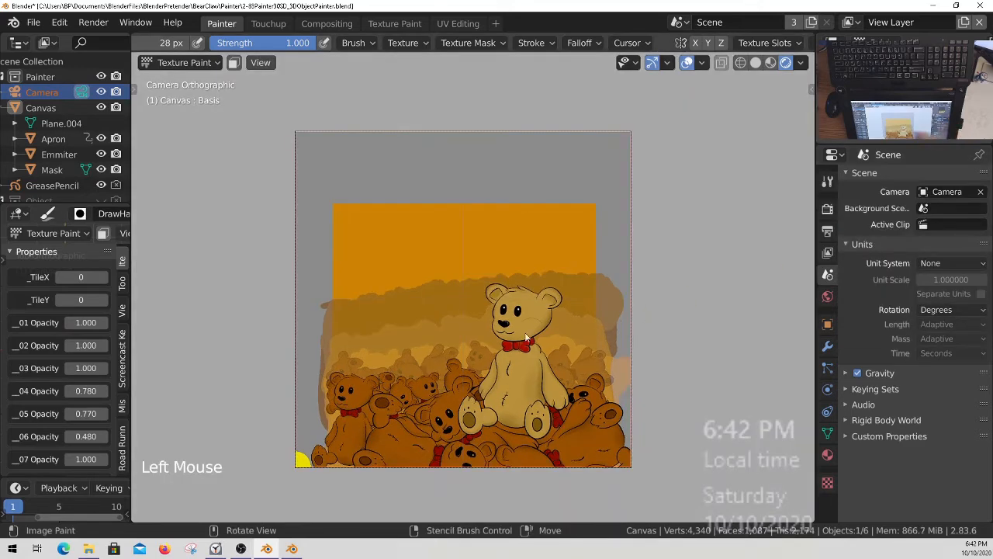
pyautogui.press('KP_0')
pyautogui.press('KP_0')
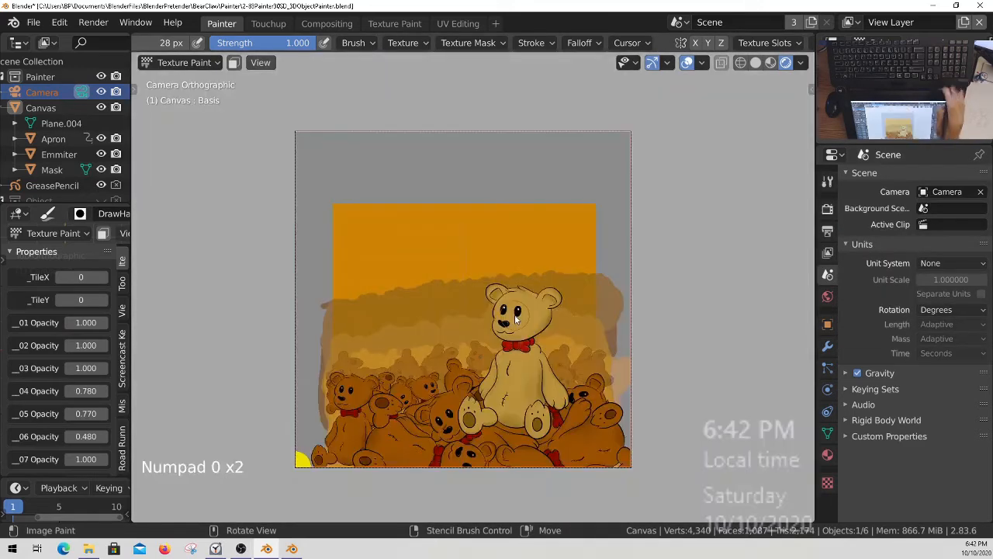
pyautogui.moveTo(526, 270)
pyautogui.keyDown('ctrl'); pyautogui.mouseDown(button='middle')
pyautogui.moveTo(661, 115)
pyautogui.moveTo(659, 160)
pyautogui.moveTo(533, 272)
pyautogui.mouseUp(button='middle'); pyautogui.keyUp('ctrl')
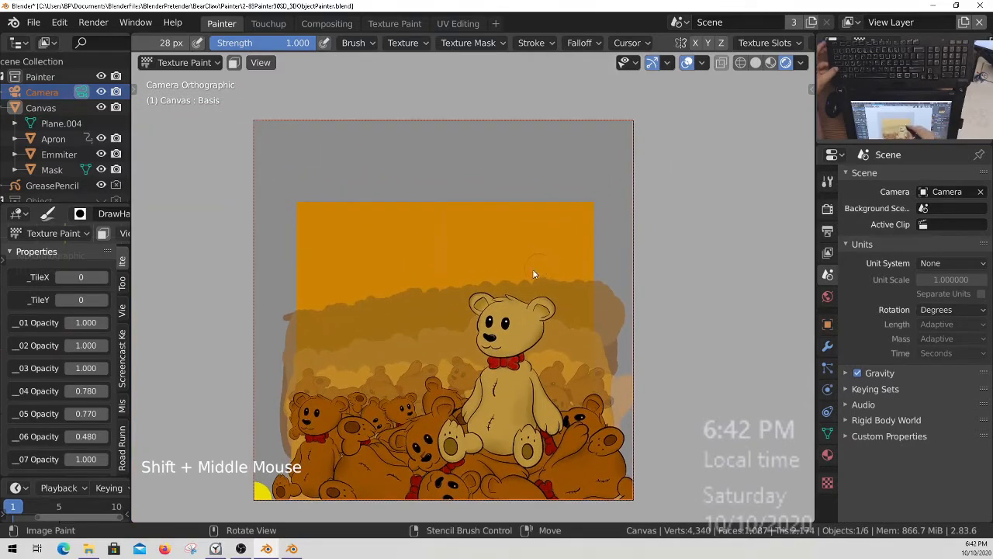
# Render the artwork and check the output in the compositor before returning to the Painter workspace.
pyautogui.press('F12')
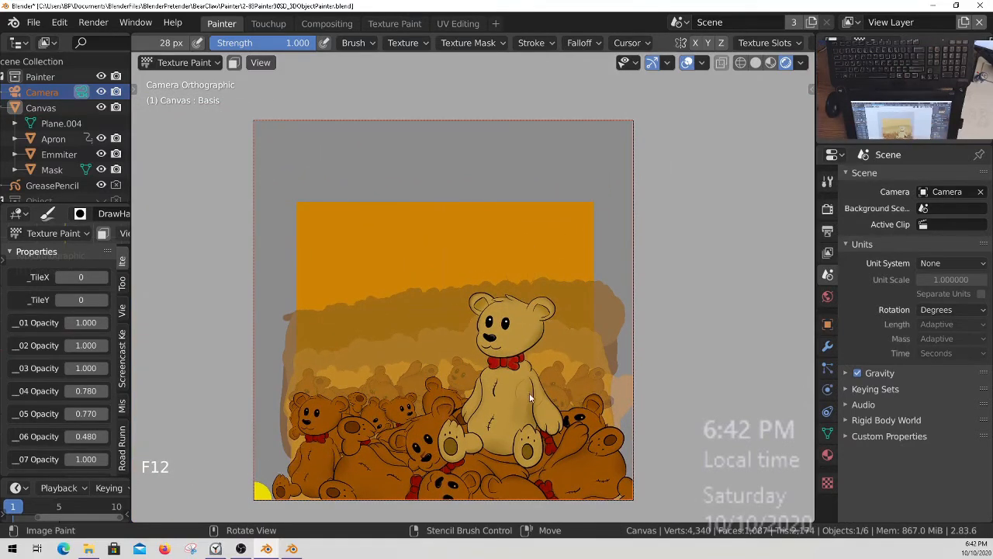
pyautogui.click(326, 23)
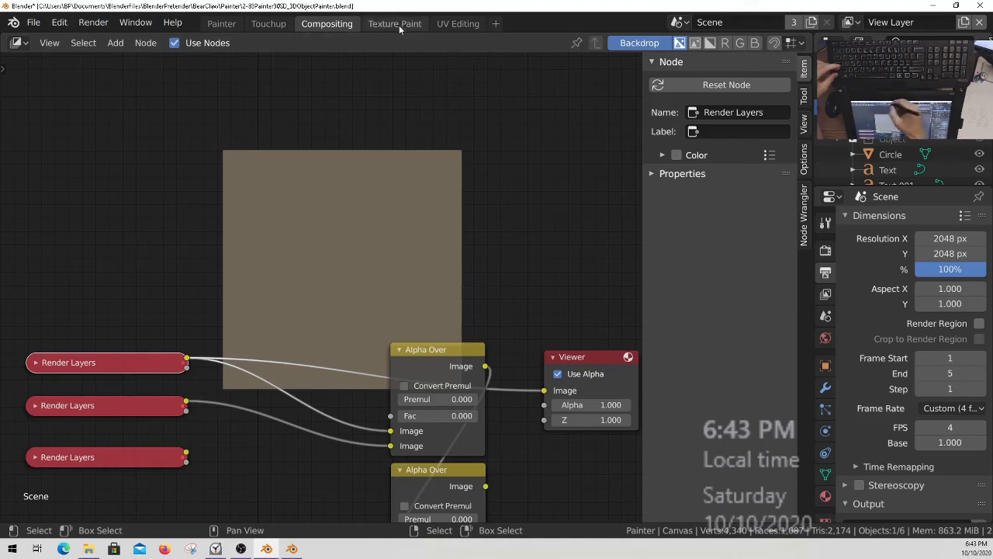
pyautogui.click(226, 24)
# Save the blend file and delete Camera.001 from the 3DObject collection.
pyautogui.moveTo(67, 178); pyautogui.dragTo(69, 86, button='middle')
pyautogui.moveTo(68, 171); pyautogui.dragTo(70, 81, button='middle')
pyautogui.moveTo(71, 143); pyautogui.dragTo(72, 124, button='middle')
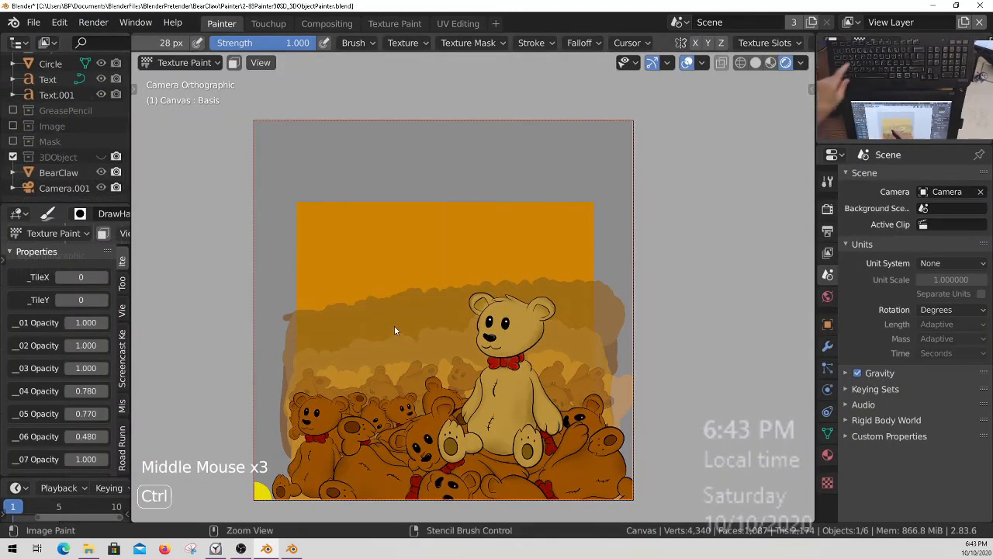
pyautogui.hotkey('ctrl', 's')
pyautogui.press('q')
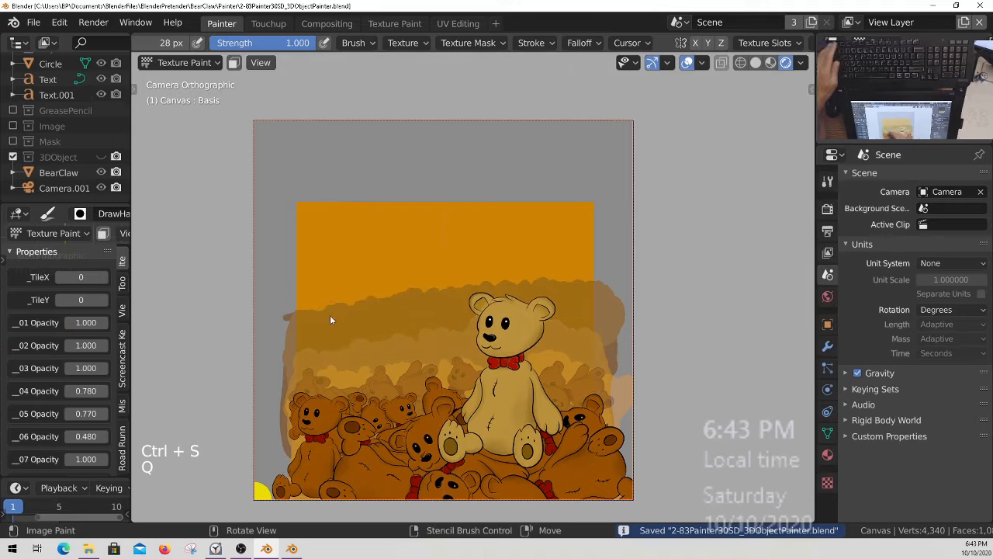
pyautogui.click(56, 188)
pyautogui.rightClick(56, 188)
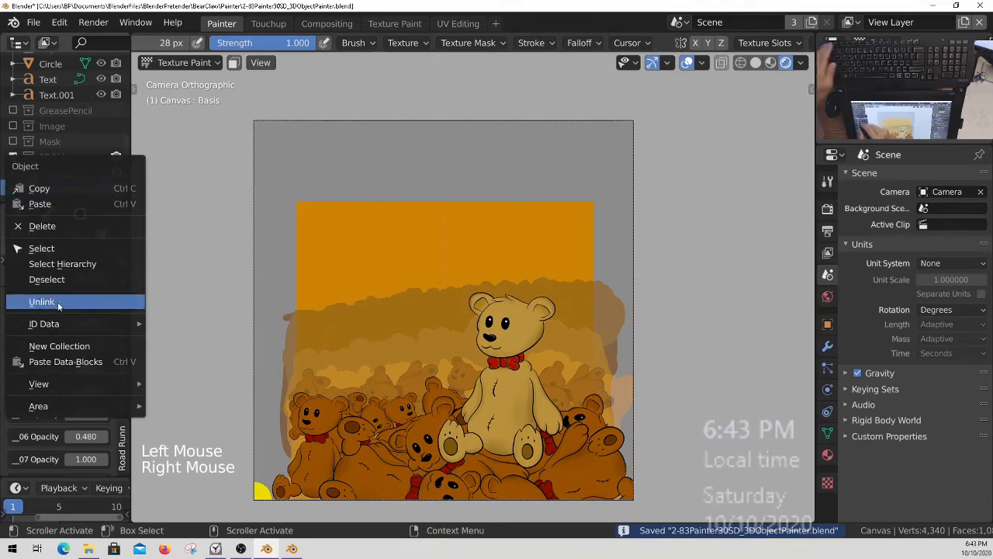
pyautogui.click(46, 224)
# Check the collections' render settings in the enlarged outliner, then re-render and preview the second Render Layers node in the compositor.
pyautogui.moveTo(70, 101); pyautogui.dragTo(62, 214, button='middle')
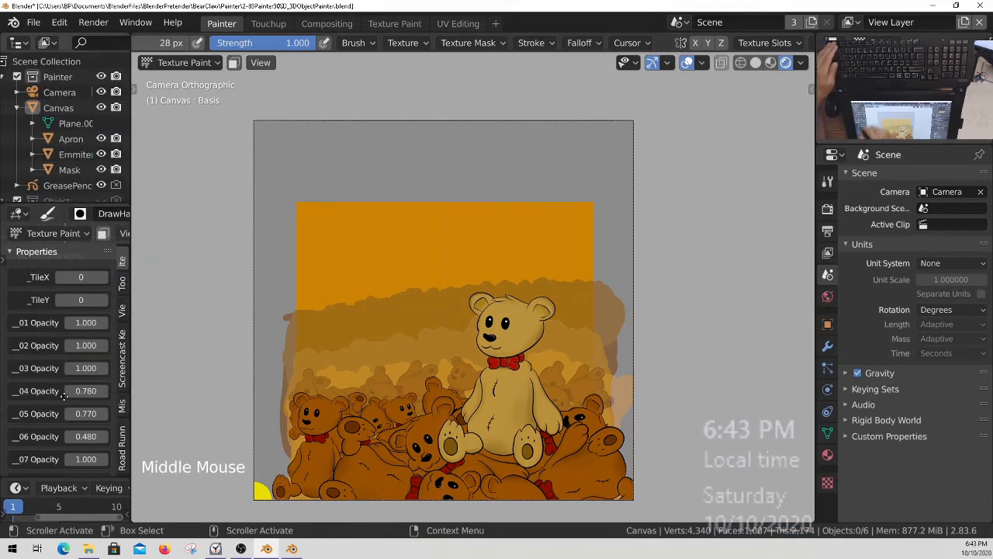
pyautogui.moveTo(64, 124)
pyautogui.mouseDown(button='middle')
pyautogui.moveTo(52, 170)
pyautogui.moveTo(38, 169)
pyautogui.moveTo(62, 141)
pyautogui.mouseUp(button='middle')
pyautogui.hotkey('ctrl', 'space')
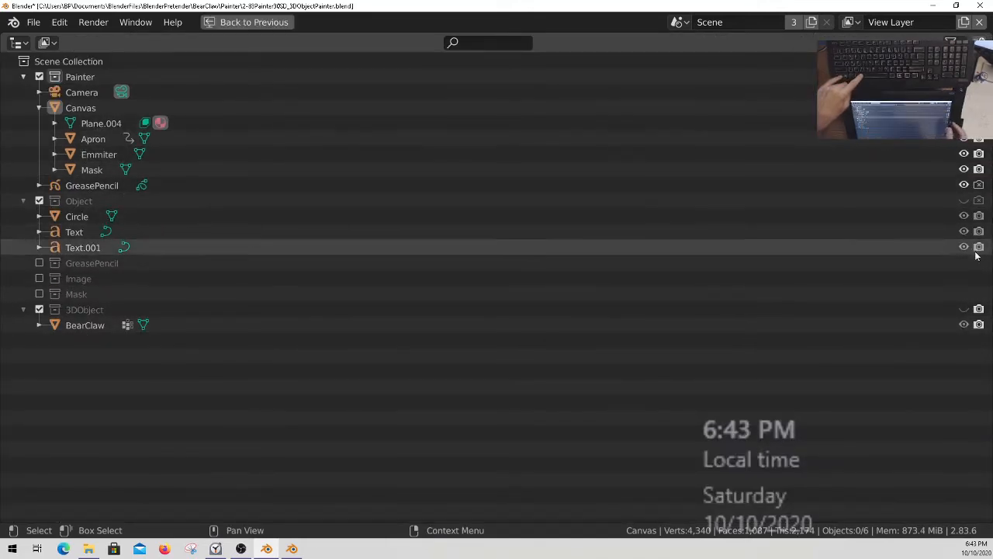
pyautogui.hotkey('ctrl', 'space')
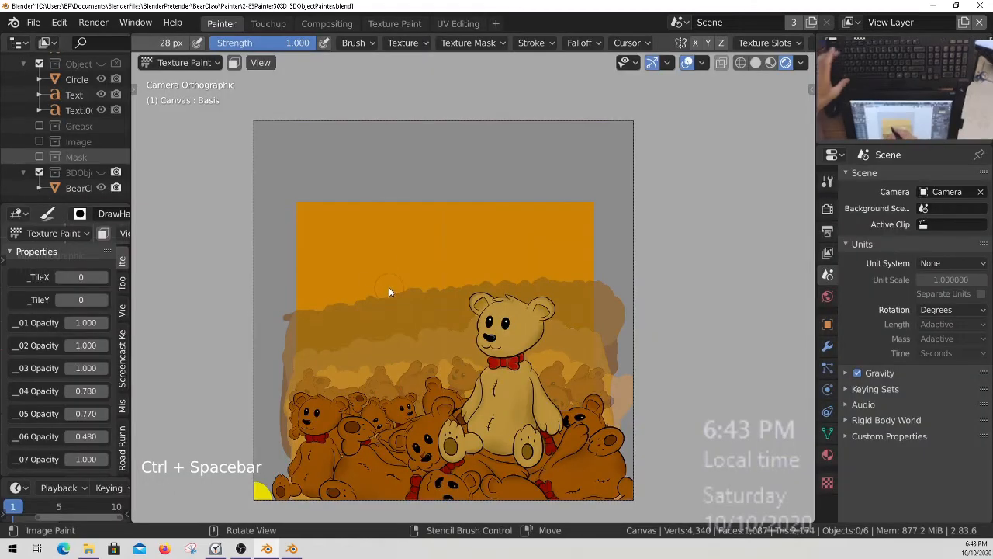
pyautogui.press('F12')
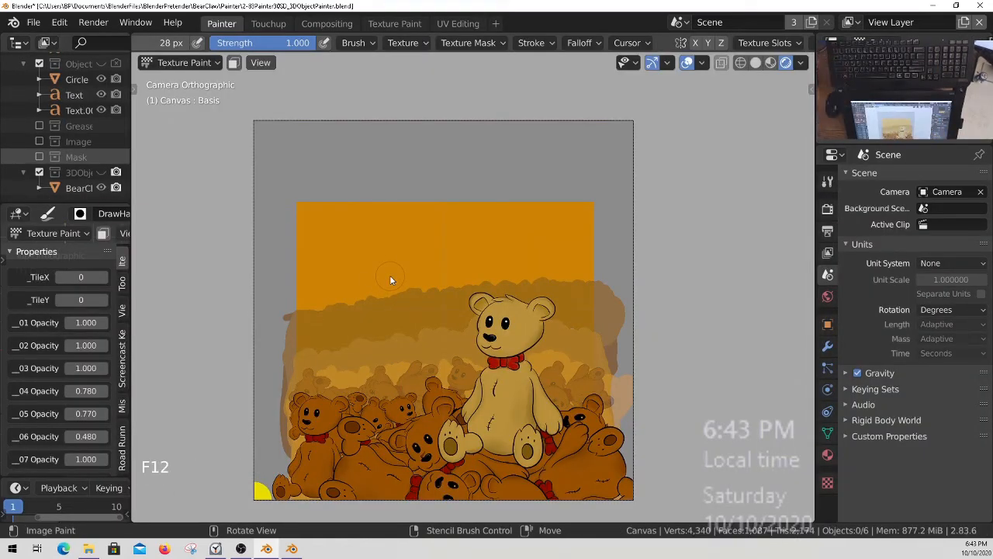
pyautogui.click(327, 23)
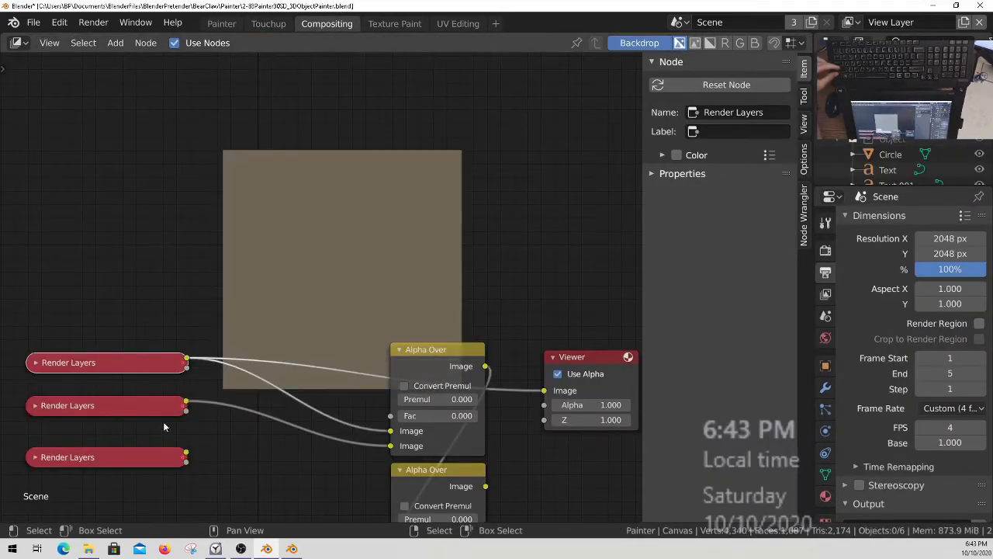
pyautogui.keyDown('ctrl'); pyautogui.keyDown('shift'); pyautogui.click(154, 409); pyautogui.keyUp('shift'); pyautogui.keyUp('ctrl')
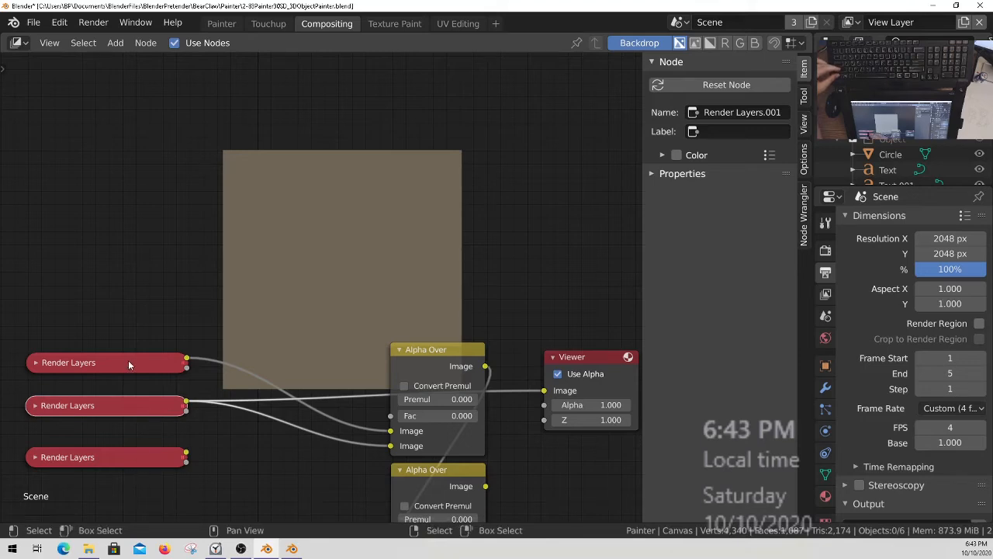
# Add a Render Layers node set to the Image layer of Scene and connect its image output to the Viewer.
pyautogui.click(117, 318)
pyautogui.hotkey('shift', 'a')
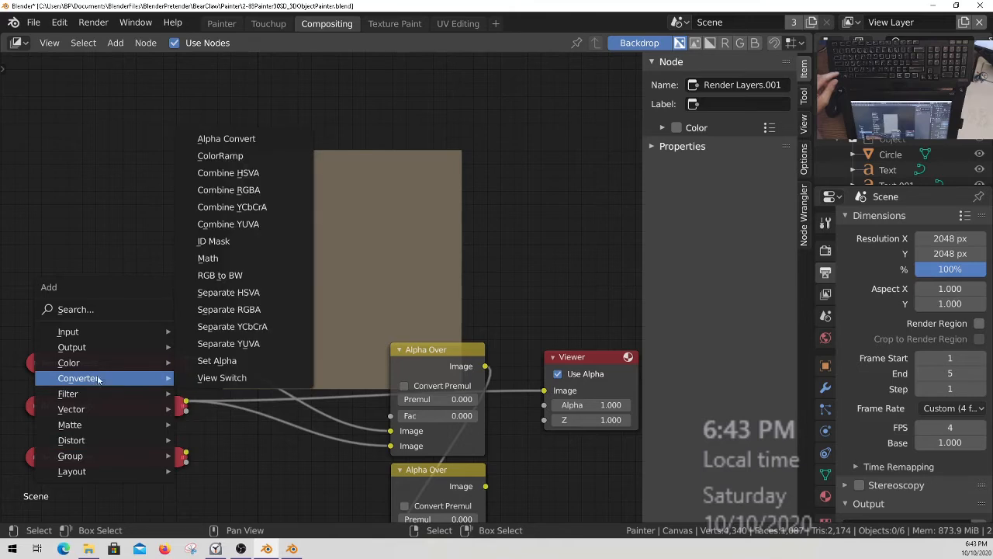
pyautogui.moveTo(78, 331)
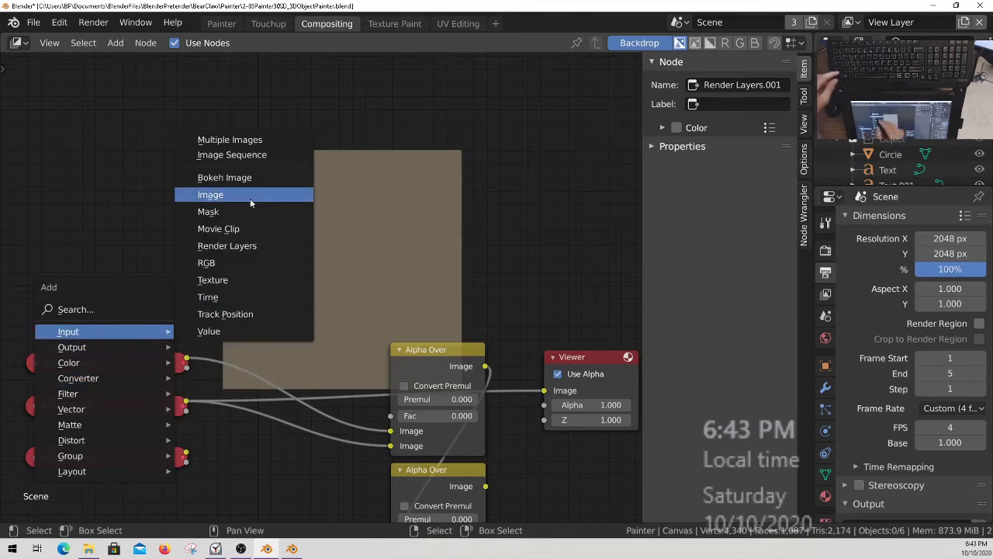
pyautogui.click(244, 246)
pyautogui.click(37, 223)
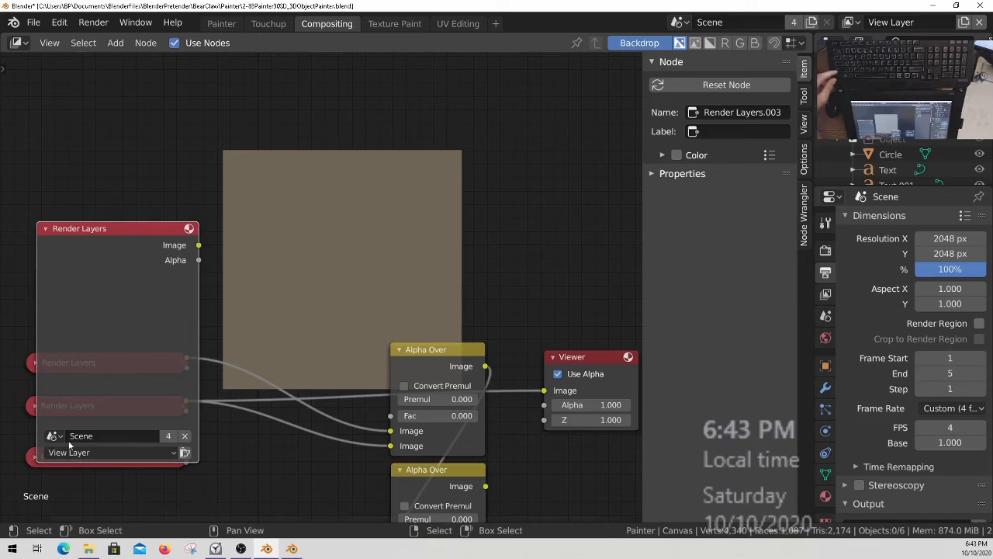
pyautogui.click(53, 436)
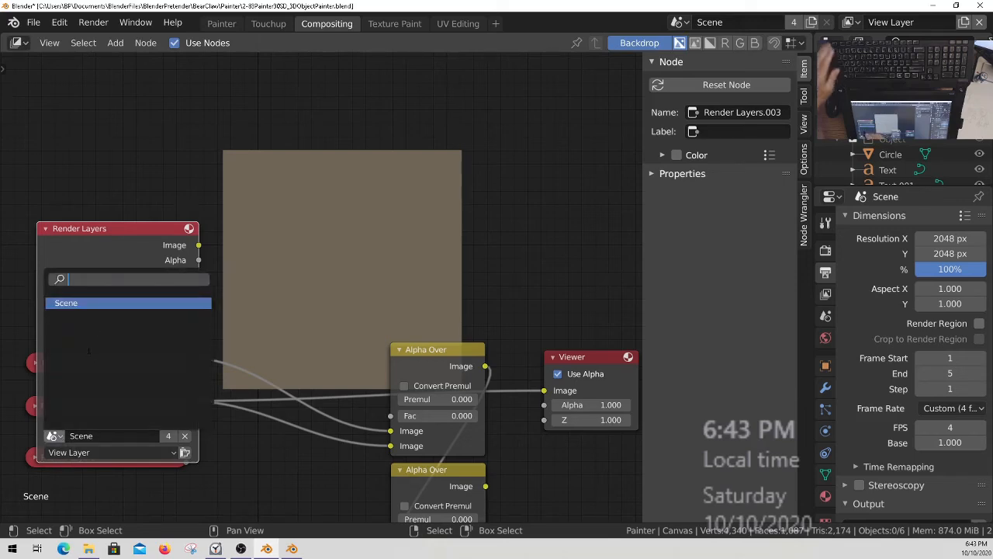
pyautogui.click(75, 454)
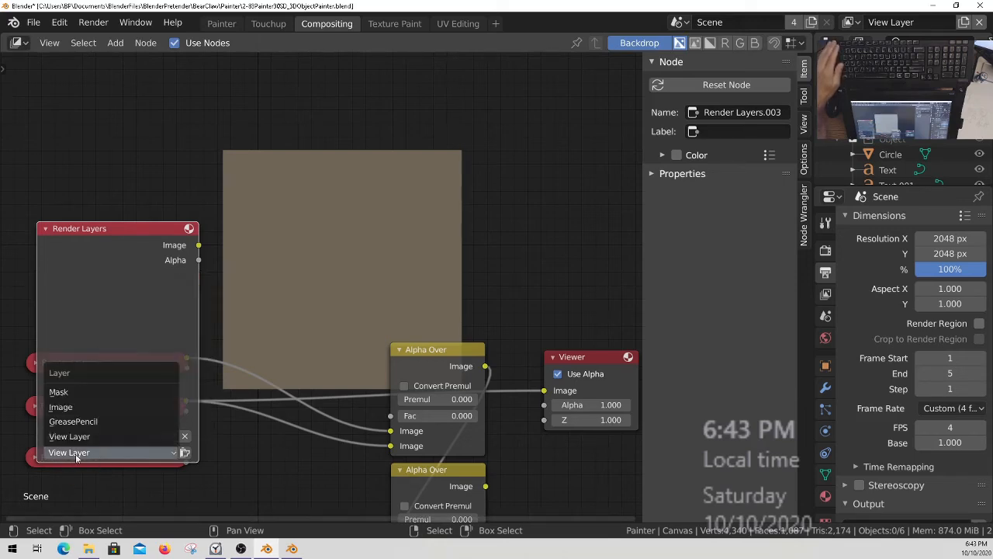
pyautogui.click(78, 406)
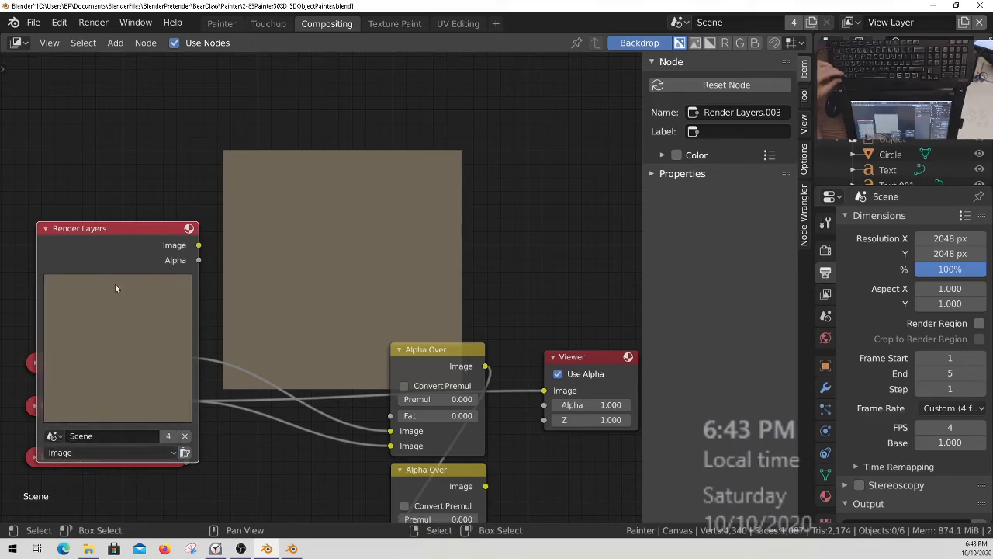
pyautogui.keyDown('ctrl'); pyautogui.keyDown('shift'); pyautogui.click(91, 356); pyautogui.keyUp('shift'); pyautogui.keyUp('ctrl')
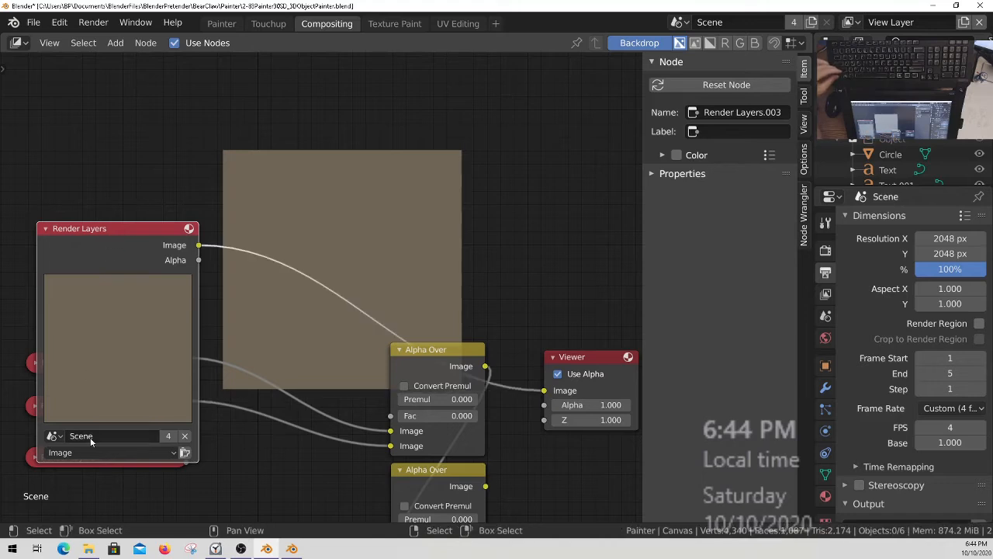
# Enable Compositing in the output's Post Processing settings and try to render the scene.
pyautogui.scroll(-5, 891, 289)
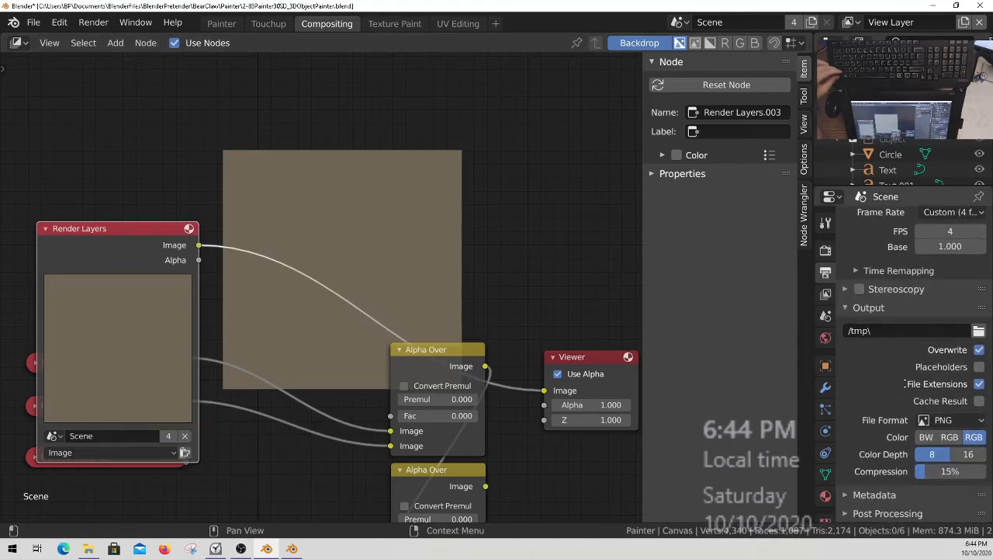
pyautogui.click(910, 510)
pyautogui.scroll(-3, 923, 472)
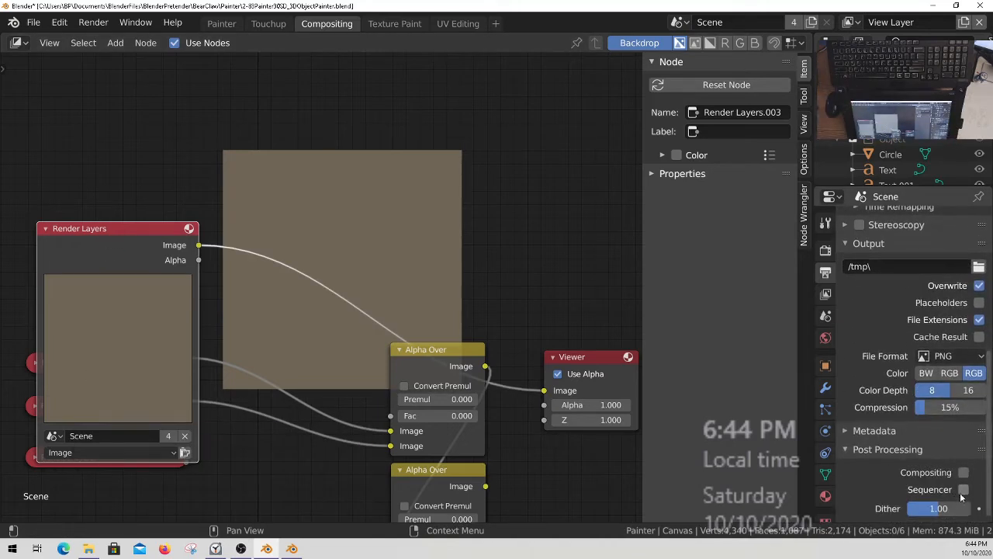
pyautogui.click(963, 490)
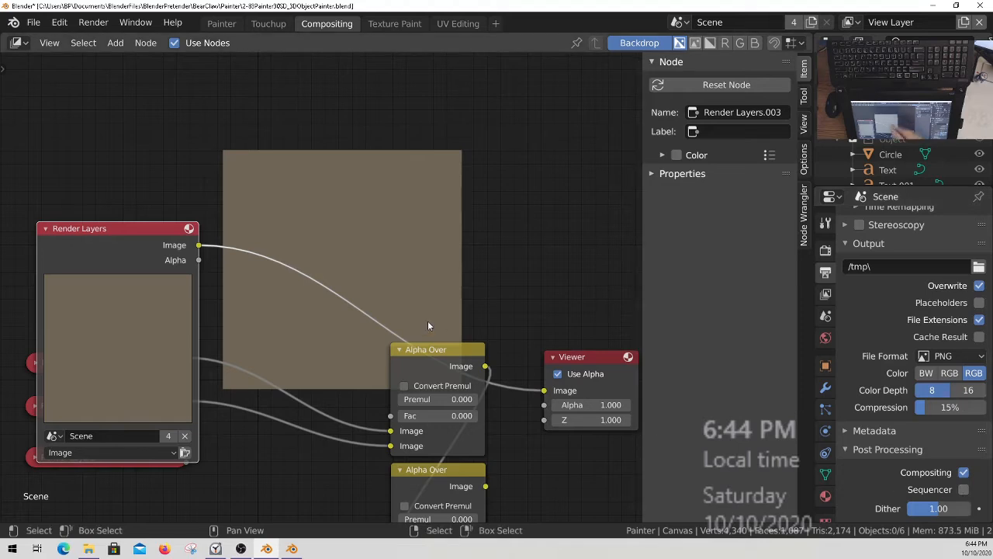
pyautogui.press('F12')
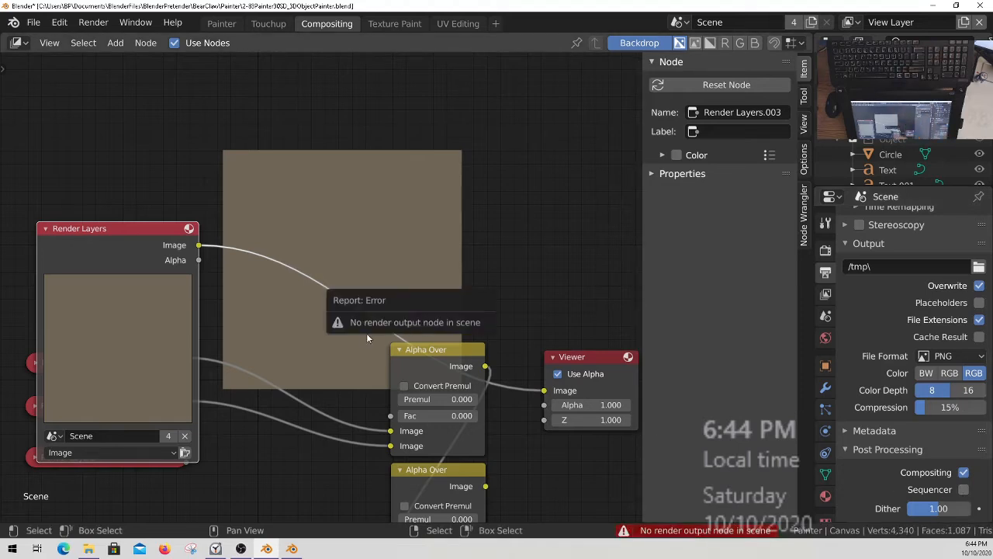
# Disable Compositing in Post Processing for a test render, then enable it again.
pyautogui.moveTo(493, 345); pyautogui.dragTo(441, 226, button='middle')
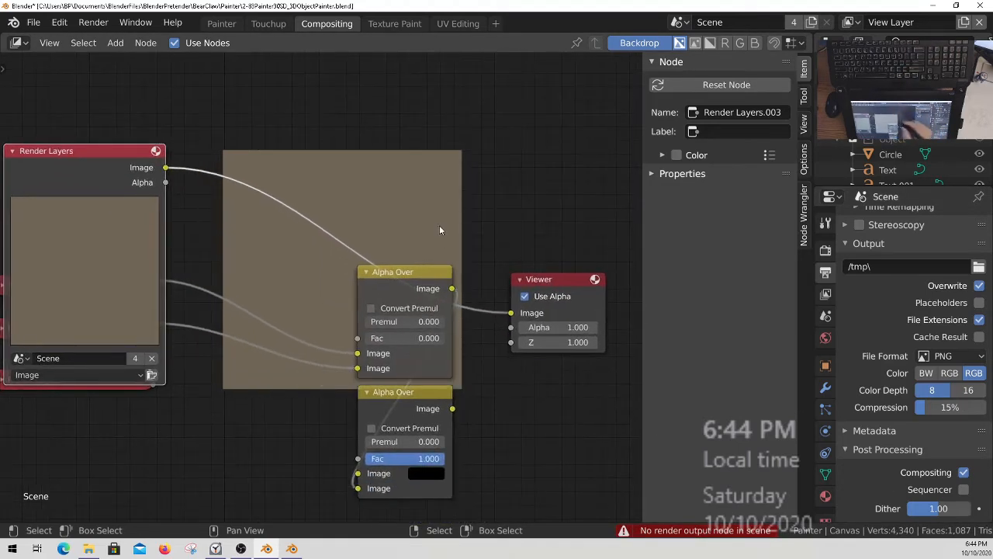
pyautogui.moveTo(541, 413)
pyautogui.mouseDown(button='middle')
pyautogui.moveTo(545, 430)
pyautogui.moveTo(550, 422)
pyautogui.moveTo(523, 418)
pyautogui.mouseUp(button='middle')
pyautogui.click(545, 287)
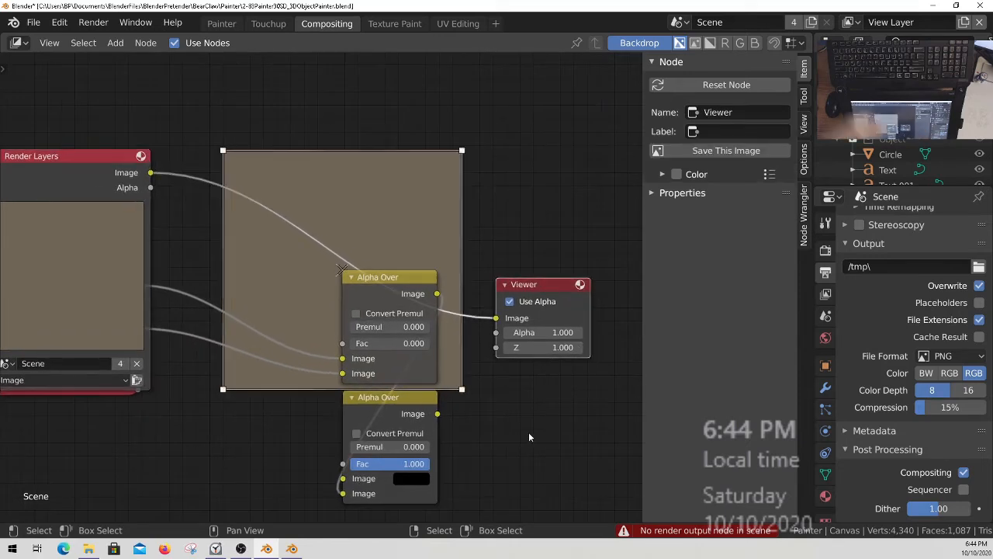
pyautogui.click(964, 472)
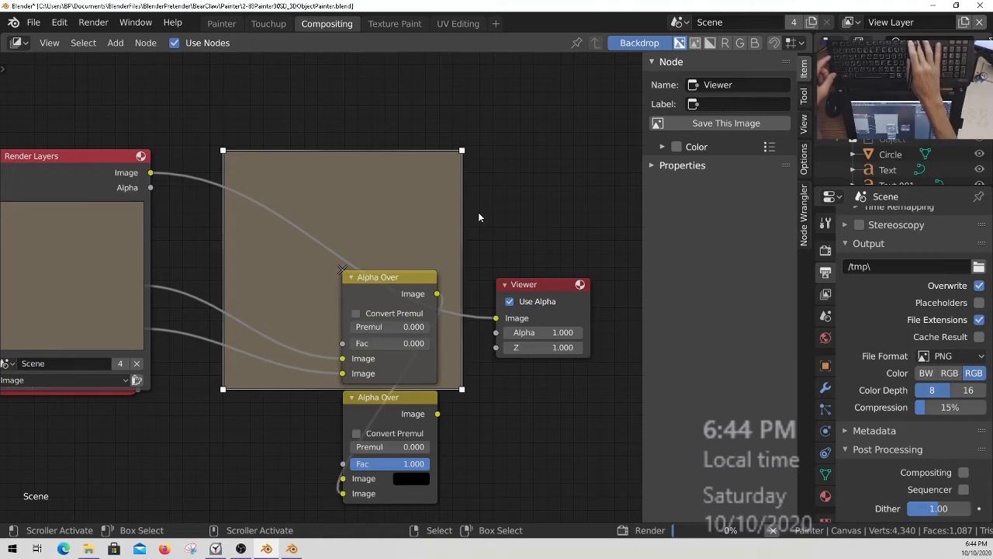
pyautogui.click(964, 473)
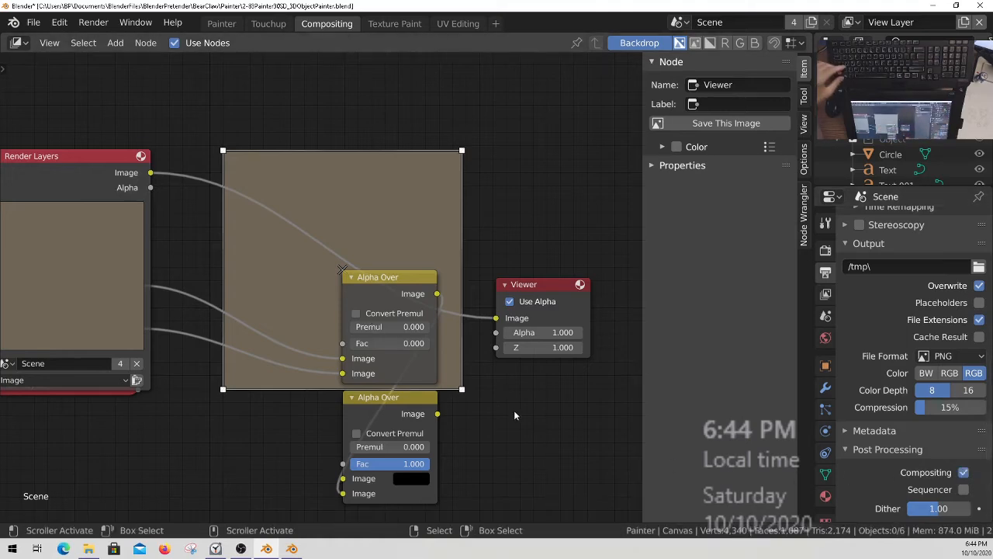
# Add a Composite node below the Viewer, connect the new Render Layers node's image output to it, and render.
pyautogui.hotkey('shift', 'a')
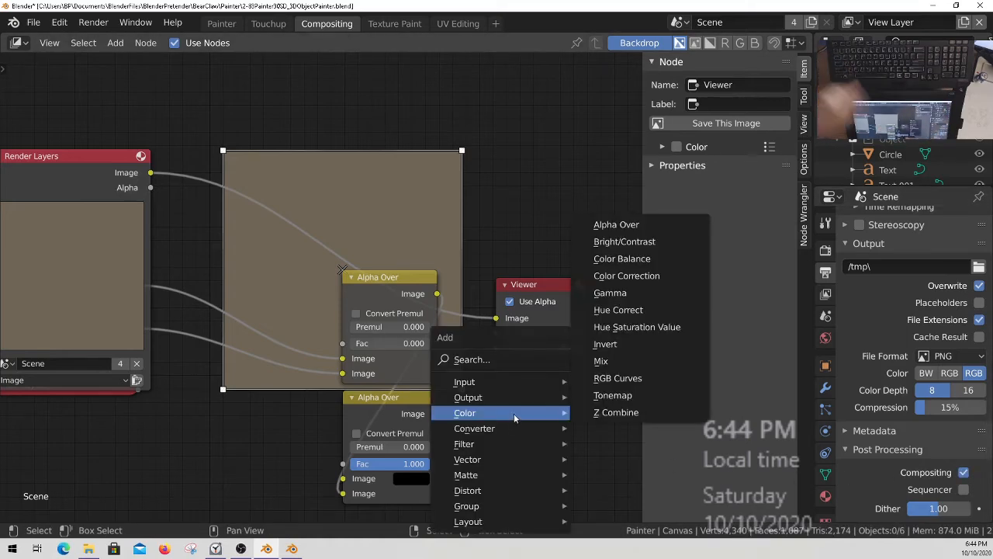
pyautogui.moveTo(500, 397)
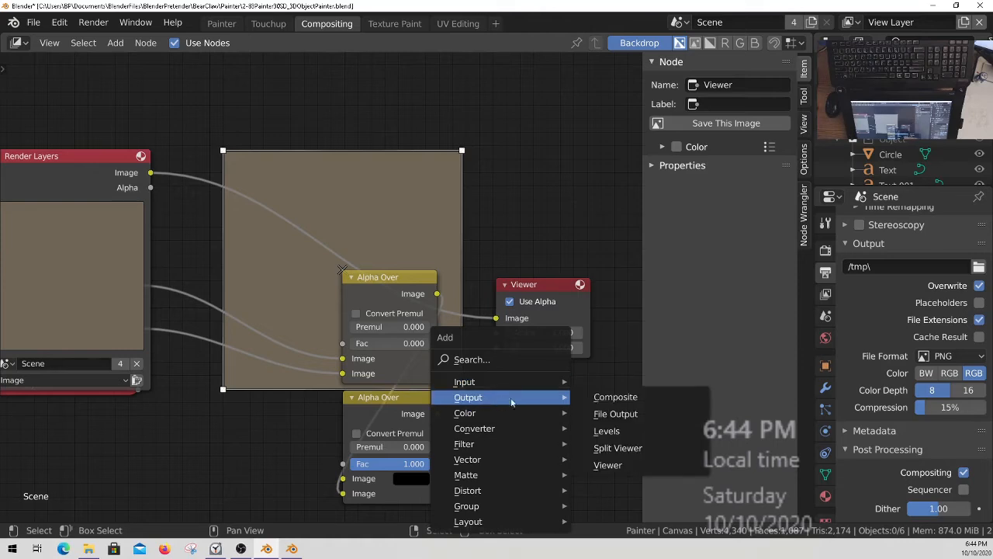
pyautogui.click(635, 400)
pyautogui.click(552, 388)
pyautogui.moveTo(150, 172); pyautogui.dragTo(505, 418)
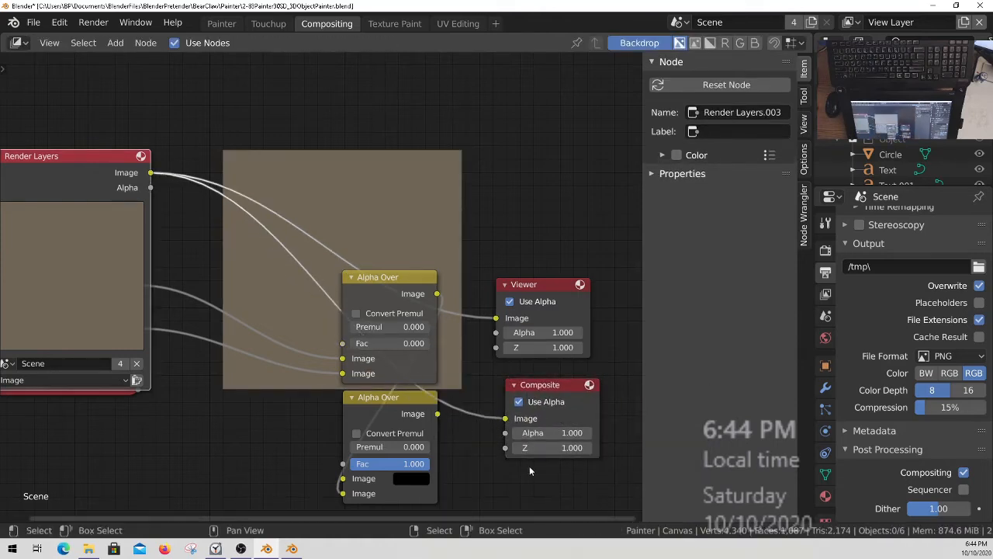
pyautogui.press('F12')
# Collapse the newly added Render Layers node to uncover the three existing ones.
pyautogui.moveTo(259, 302); pyautogui.dragTo(318, 309, button='middle')
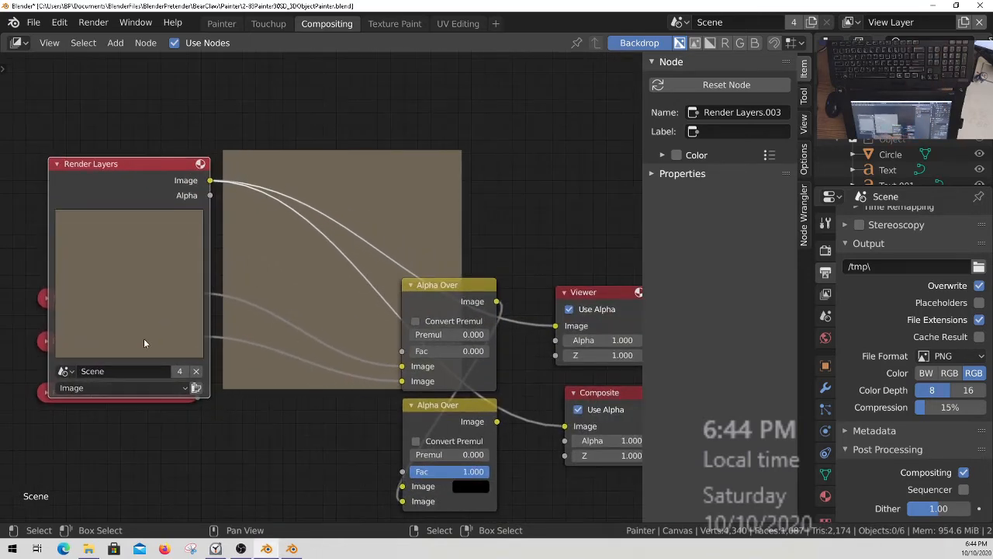
pyautogui.click(151, 387)
pyautogui.press('h')
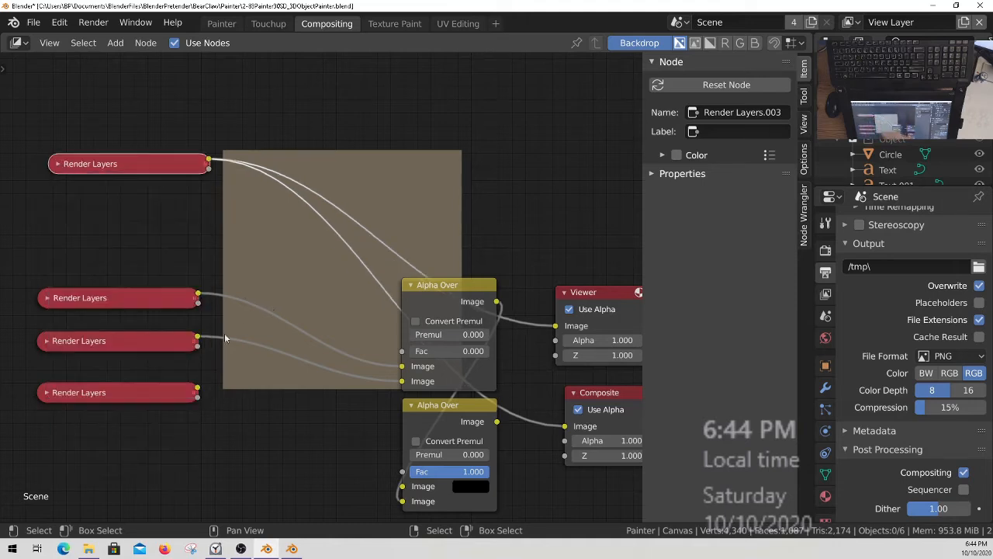
# Expand the Render Layers node feeding the first Alpha Over's upper image input and preview its image through the Viewer.
pyautogui.click(47, 297)
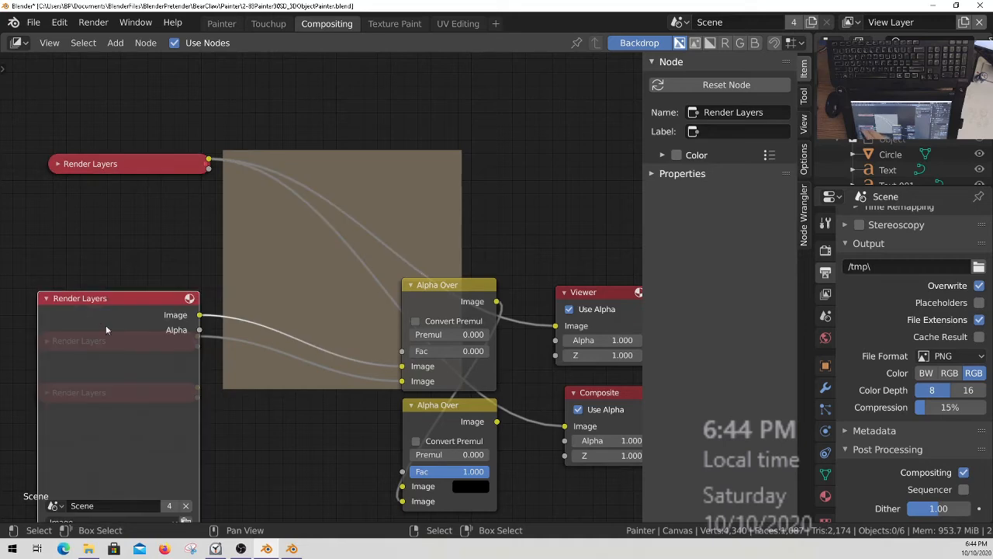
pyautogui.keyDown('shift'); pyautogui.scroll(-5, 65, 397); pyautogui.keyUp('shift')
pyautogui.keyDown('shift'); pyautogui.scroll(3, 140, 271); pyautogui.keyUp('shift')
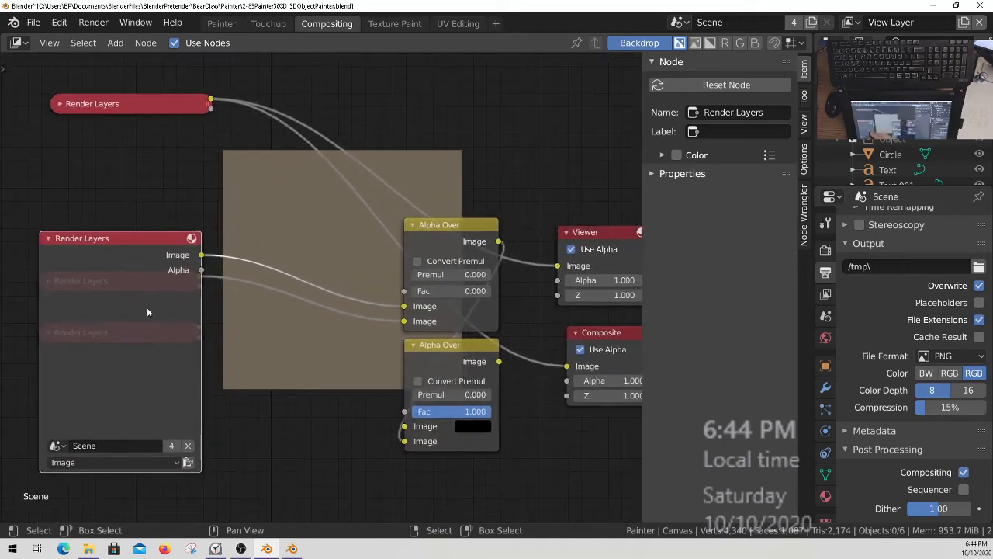
pyautogui.keyDown('ctrl'); pyautogui.keyDown('shift'); pyautogui.click(122, 263); pyautogui.keyUp('shift'); pyautogui.keyUp('ctrl')
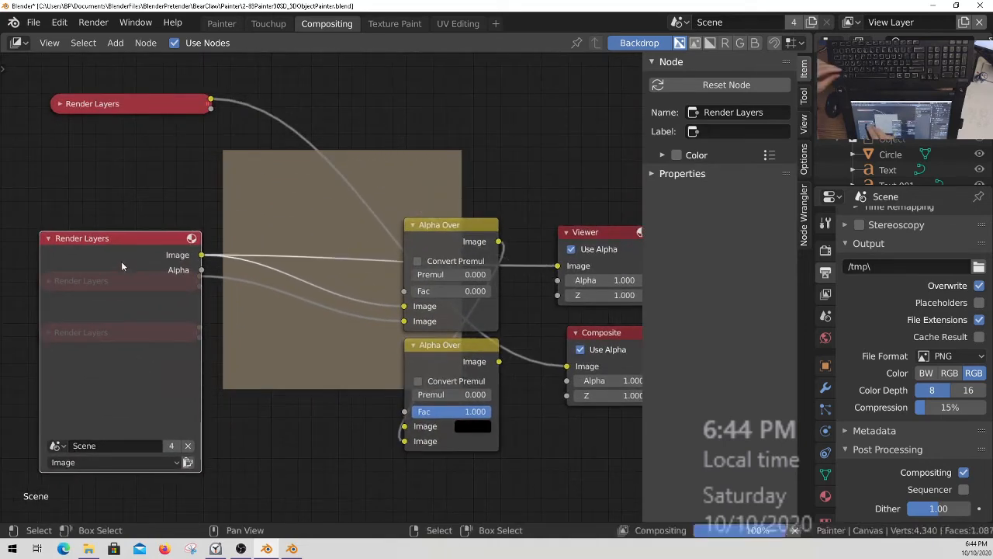
pyautogui.keyDown('ctrl'); pyautogui.keyDown('shift'); pyautogui.click(127, 242); pyautogui.keyUp('shift'); pyautogui.keyUp('ctrl')
pyautogui.keyDown('ctrl'); pyautogui.keyDown('shift'); pyautogui.click(105, 248); pyautogui.keyUp('shift'); pyautogui.keyUp('ctrl')
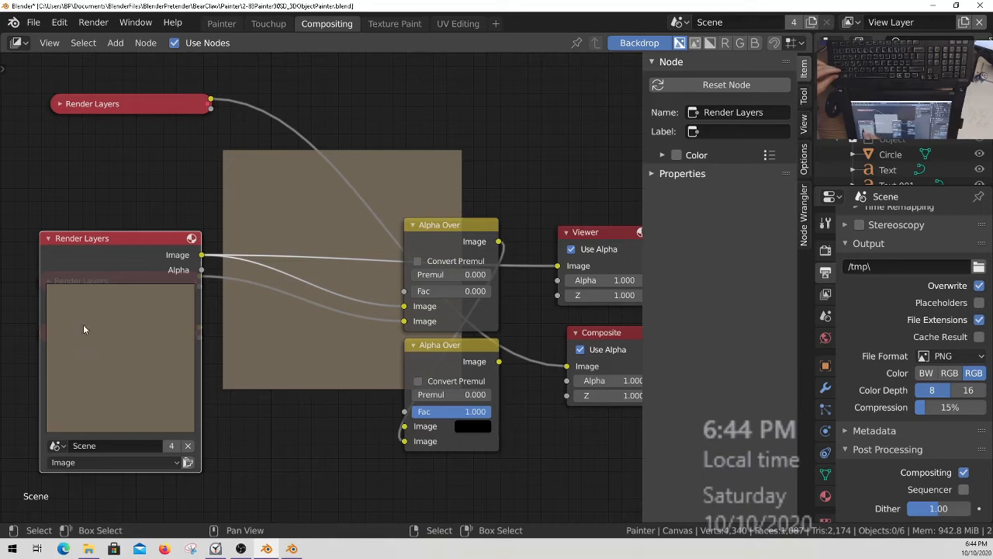
# Examine the Painter workspace's outliner for the visibility and render status of the scene's collections and objects.
pyautogui.moveTo(253, 347); pyautogui.dragTo(278, 375, button='middle')
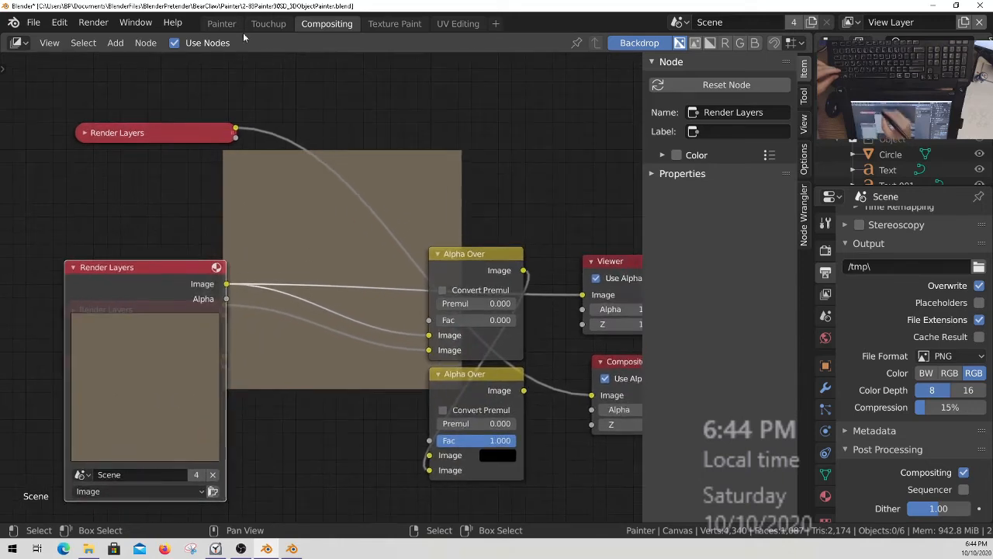
pyautogui.click(221, 23)
pyautogui.moveTo(514, 346)
pyautogui.keyDown('ctrl'); pyautogui.mouseDown(button='middle')
pyautogui.moveTo(284, 472)
pyautogui.moveTo(523, 307)
pyautogui.mouseUp(button='middle'); pyautogui.keyUp('ctrl')
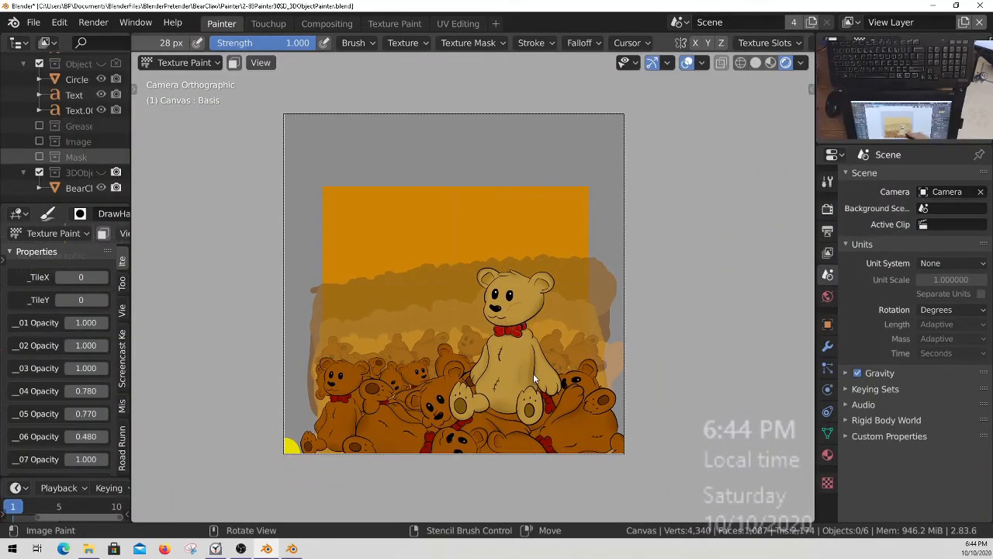
pyautogui.moveTo(70, 104); pyautogui.dragTo(63, 242, button='middle')
pyautogui.moveTo(95, 159); pyautogui.dragTo(53, 155, button='middle')
pyautogui.moveTo(97, 122); pyautogui.dragTo(74, 139, button='middle')
pyautogui.hotkey('ctrl', 'space')
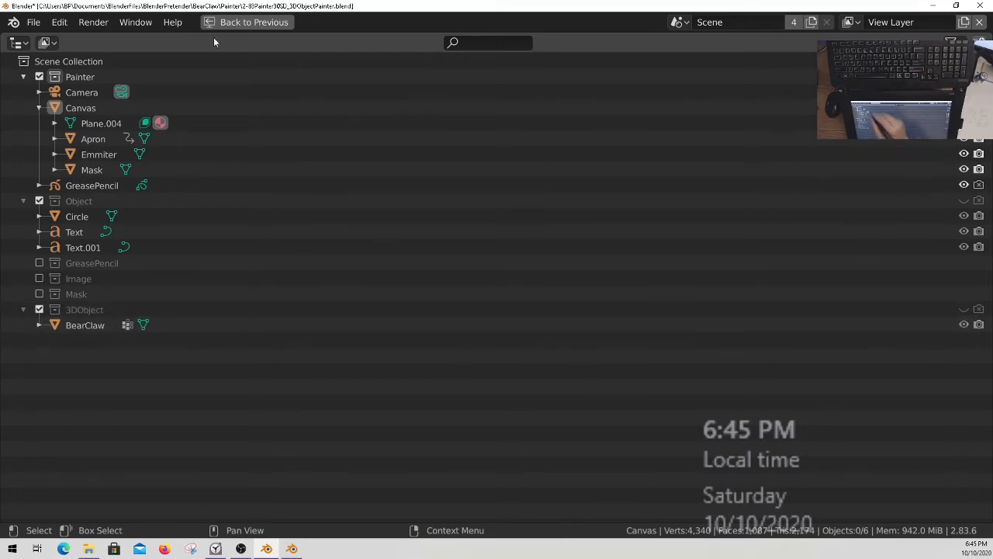
pyautogui.click(254, 21)
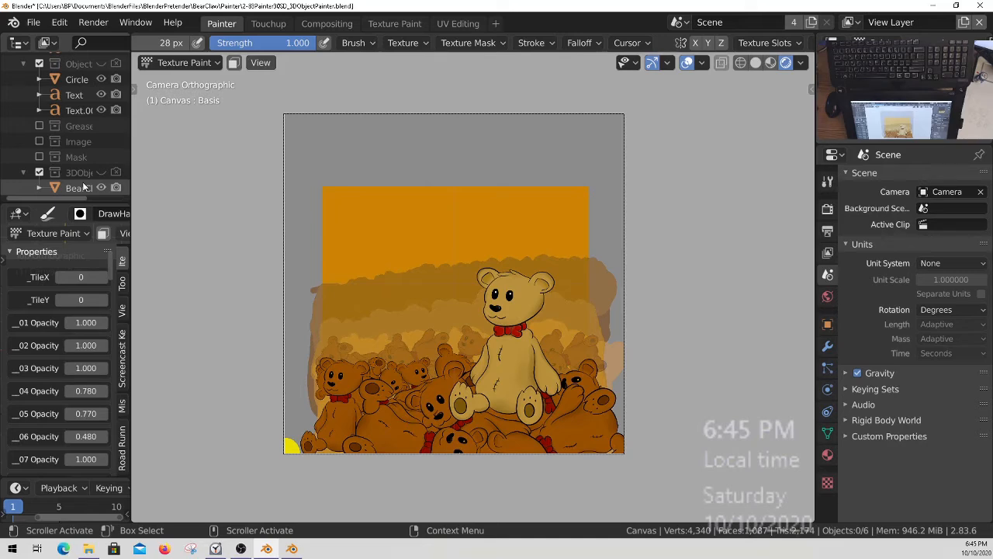
pyautogui.moveTo(83, 166)
pyautogui.mouseDown(button='middle')
pyautogui.moveTo(83, 190)
pyautogui.moveTo(82, 56)
pyautogui.mouseUp(button='middle')
pyautogui.moveTo(82, 133); pyautogui.dragTo(82, 138, button='middle')
pyautogui.moveTo(82, 62); pyautogui.dragTo(93, 138, button='middle')
pyautogui.moveTo(93, 177); pyautogui.dragTo(95, 205, button='middle')
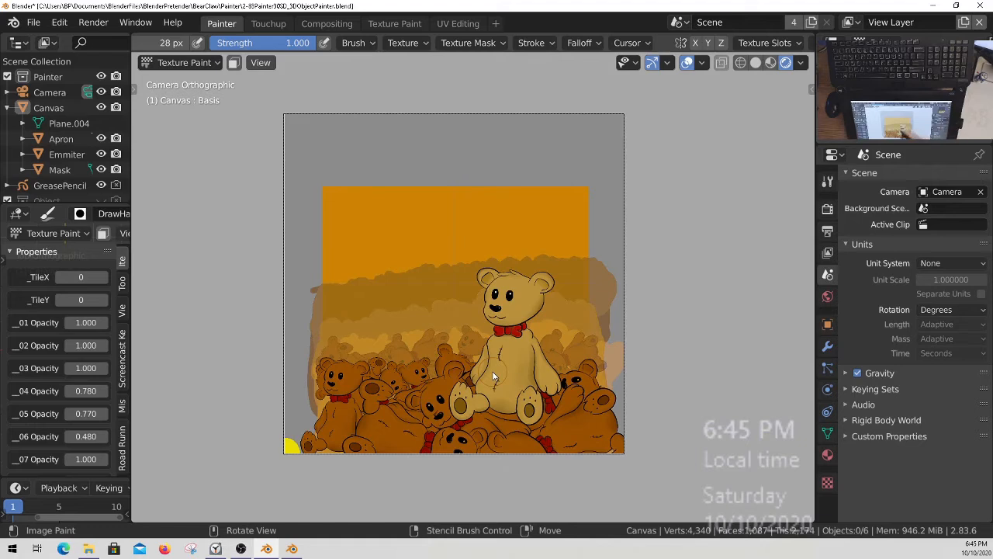
# Enable rendering for the GreasePencil object and the Object collection in the outliner.
pyautogui.moveTo(118, 140); pyautogui.dragTo(114, 97, button='middle')
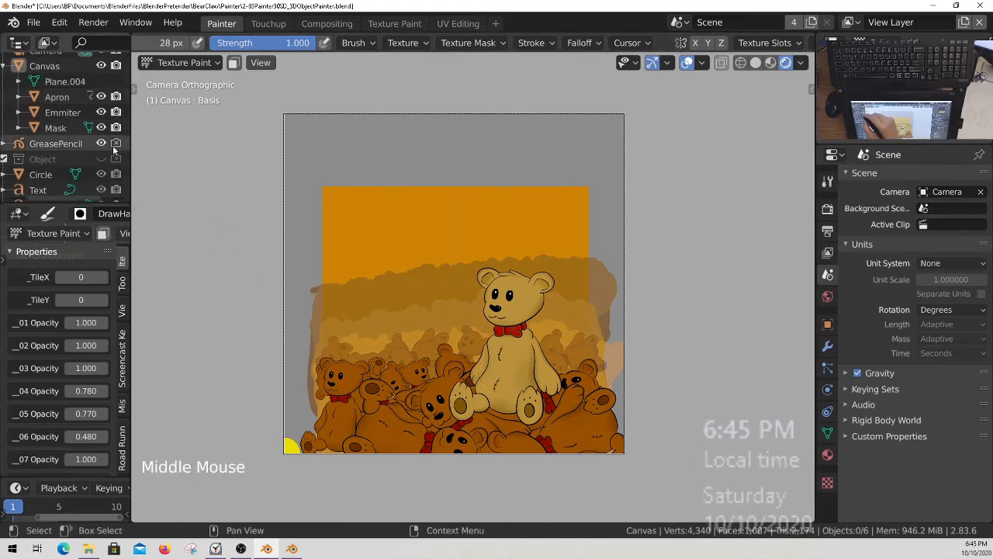
pyautogui.click(115, 145)
pyautogui.click(116, 160)
pyautogui.moveTo(115, 160); pyautogui.dragTo(116, 201, button='middle')
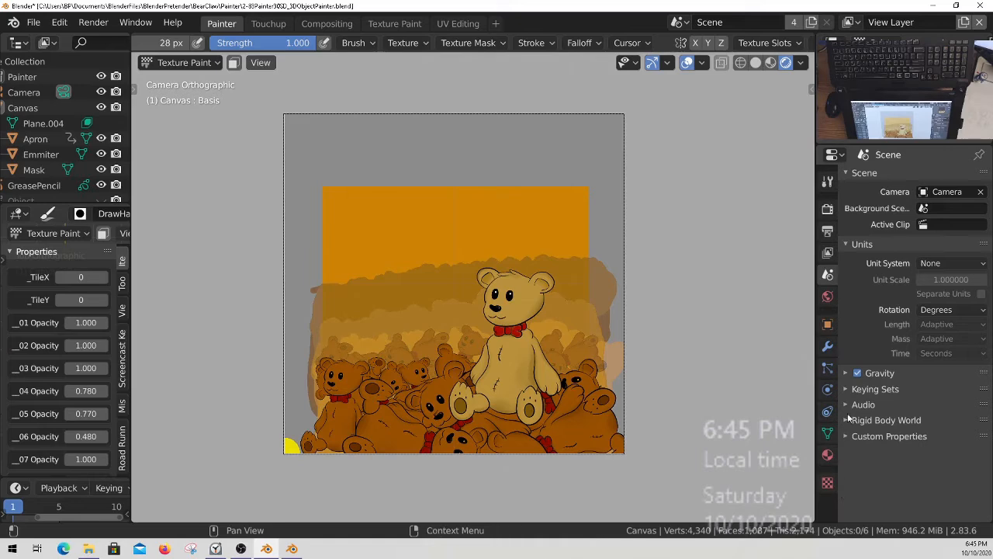
# Disable Compositing in the scene's Post Processing settings and render the image.
pyautogui.doubleClick(828, 230)
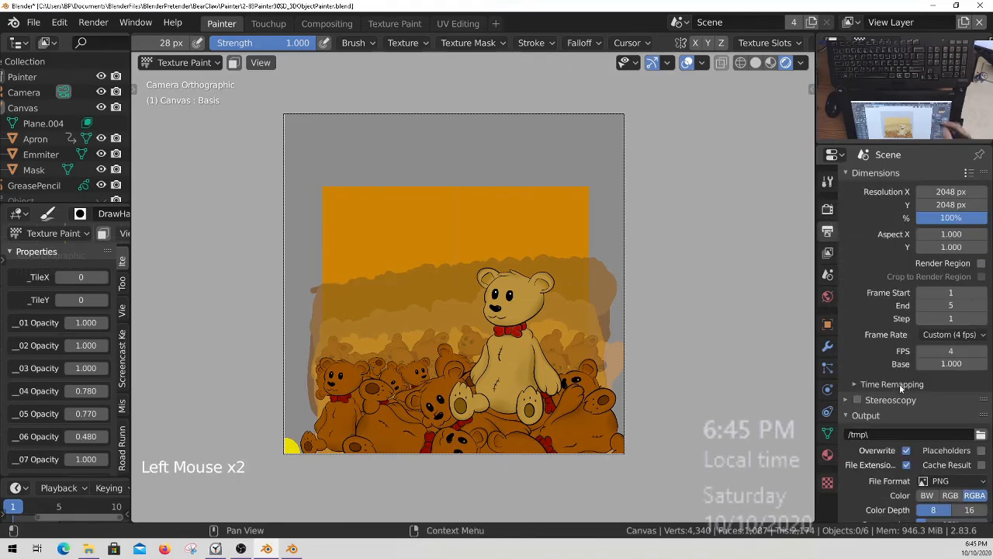
pyautogui.moveTo(900, 384); pyautogui.dragTo(910, 340, button='middle')
pyautogui.click(828, 208)
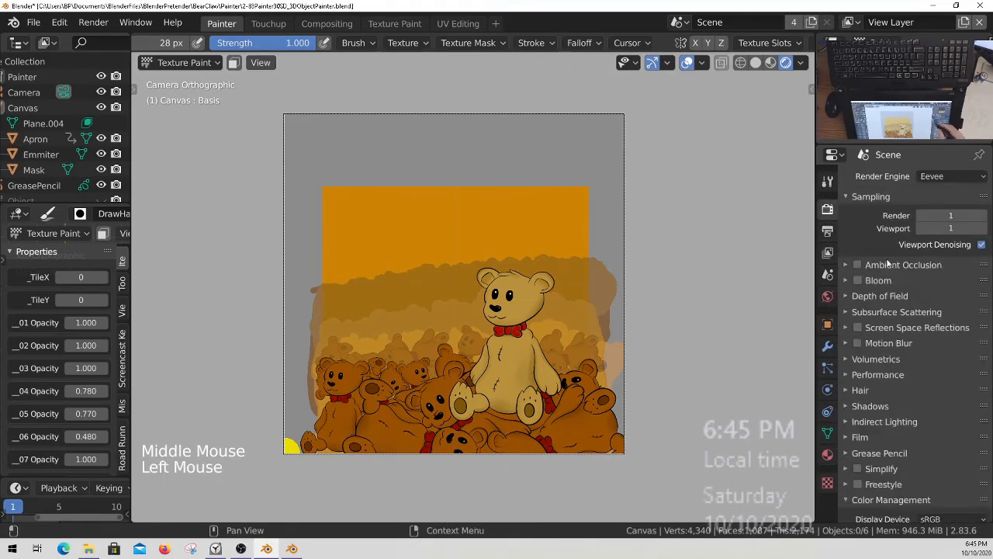
pyautogui.moveTo(900, 423); pyautogui.dragTo(909, 256, button='middle')
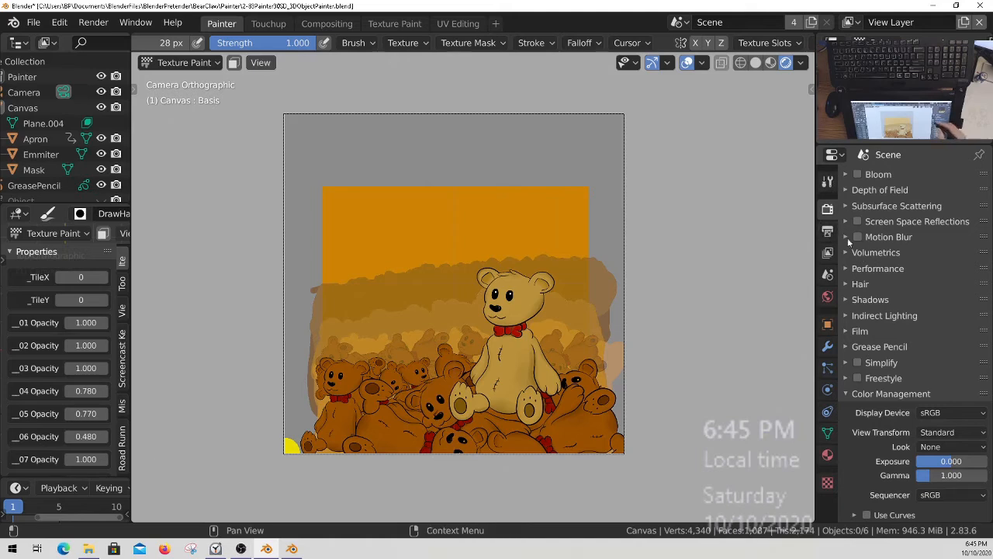
pyautogui.middleClick(923, 414)
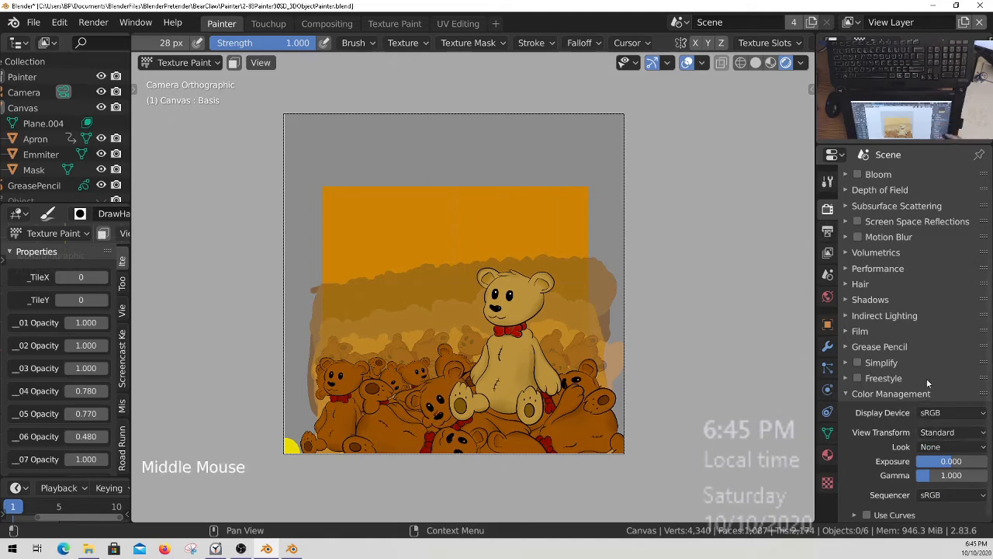
pyautogui.moveTo(922, 374); pyautogui.dragTo(922, 310, button='middle')
pyautogui.click(832, 230)
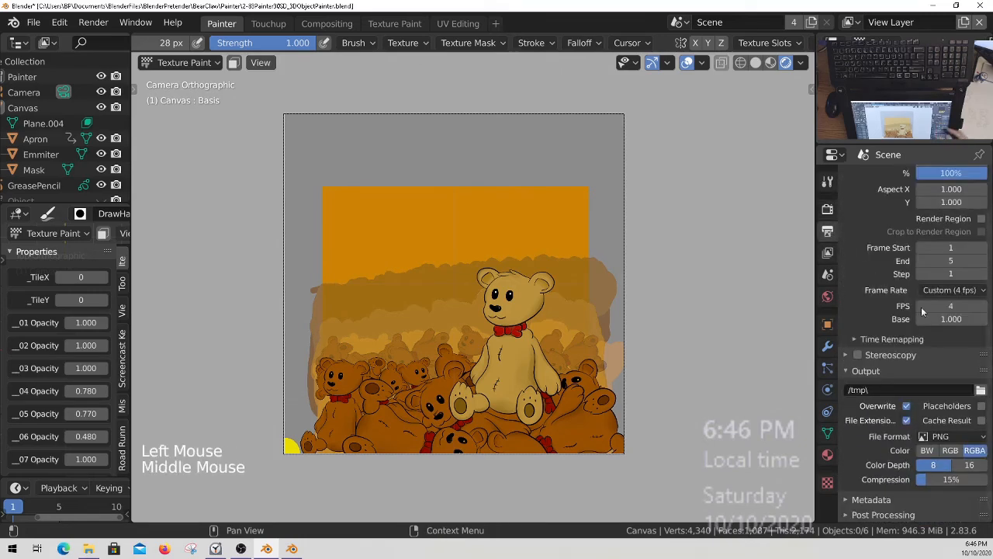
pyautogui.click(892, 519)
pyautogui.moveTo(909, 527); pyautogui.dragTo(910, 472, button='middle')
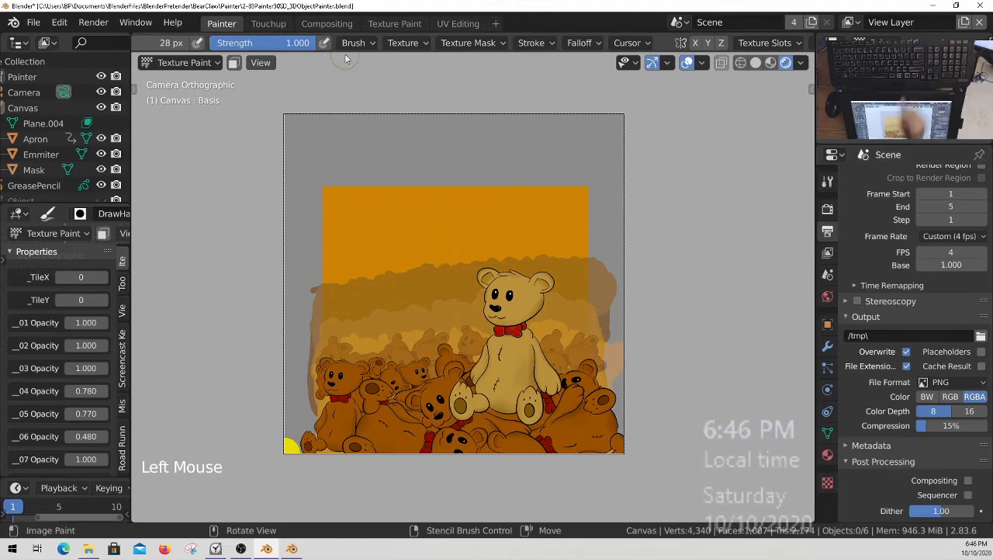
pyautogui.press('F12')
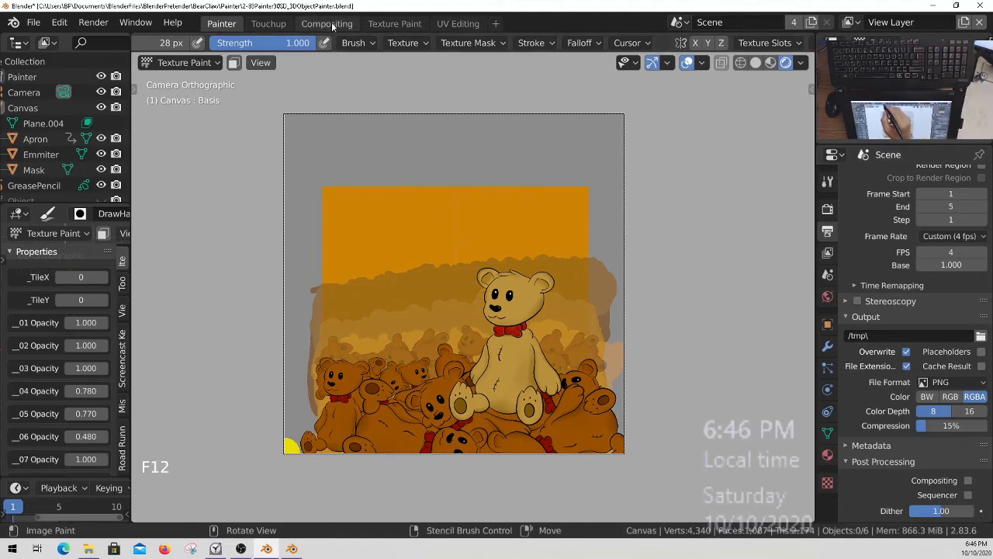
# In the compositor, delete the extra uppermost Render Layers node and the Composite node, and collapse the expanded Render Layers node.
pyautogui.click(332, 24)
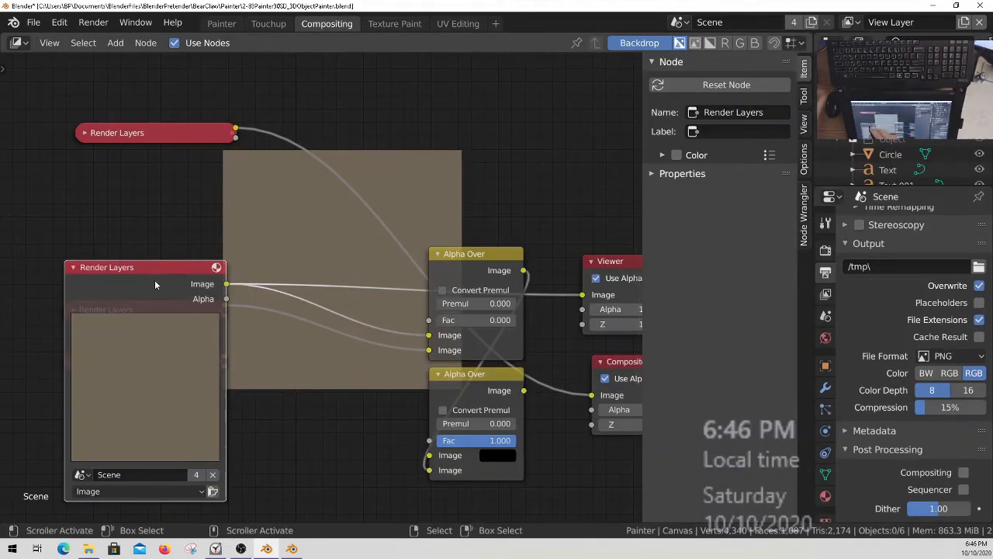
pyautogui.click(179, 132)
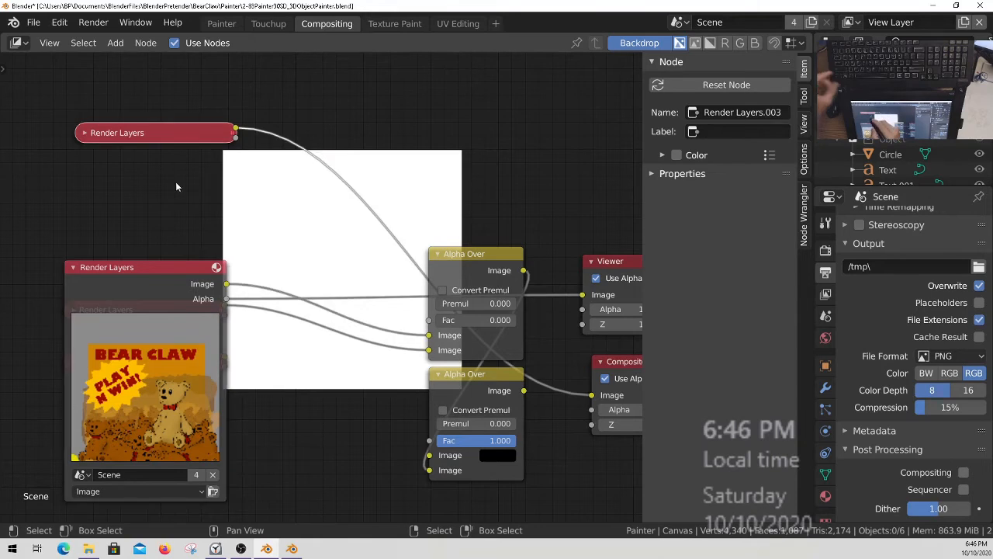
pyautogui.press('x')
pyautogui.click(106, 274)
pyautogui.press('h')
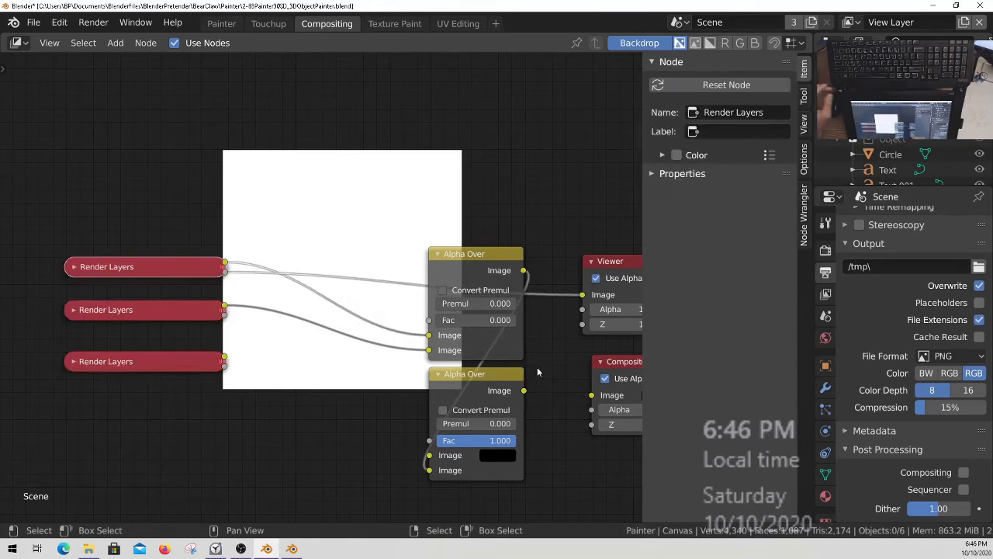
pyautogui.moveTo(538, 372); pyautogui.dragTo(364, 381, button='middle')
pyautogui.click(468, 374)
pyautogui.press('x')
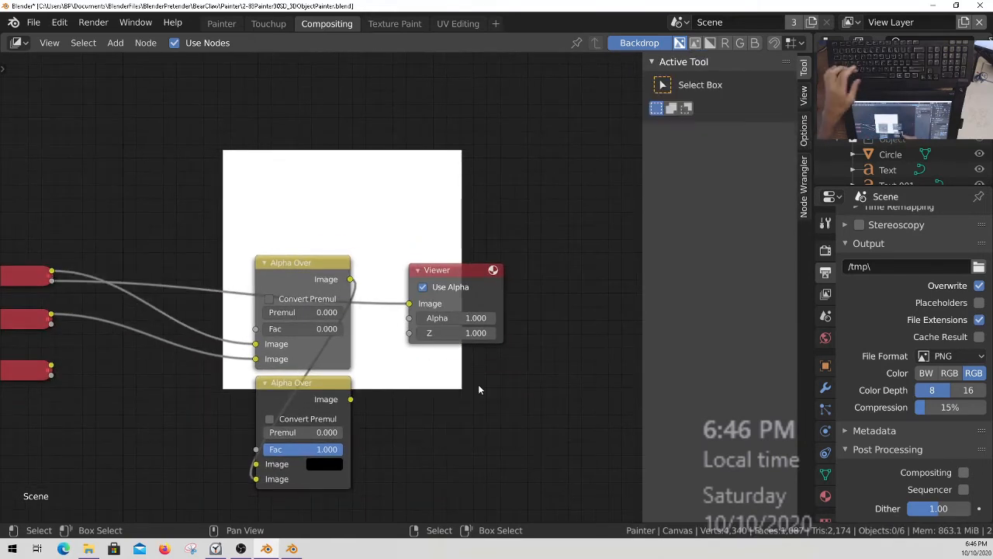
# Preview the uppermost Render Layers node's image through the Viewer and save the blend file.
pyautogui.moveTo(234, 313); pyautogui.dragTo(409, 378, button='middle')
pyautogui.click(176, 343)
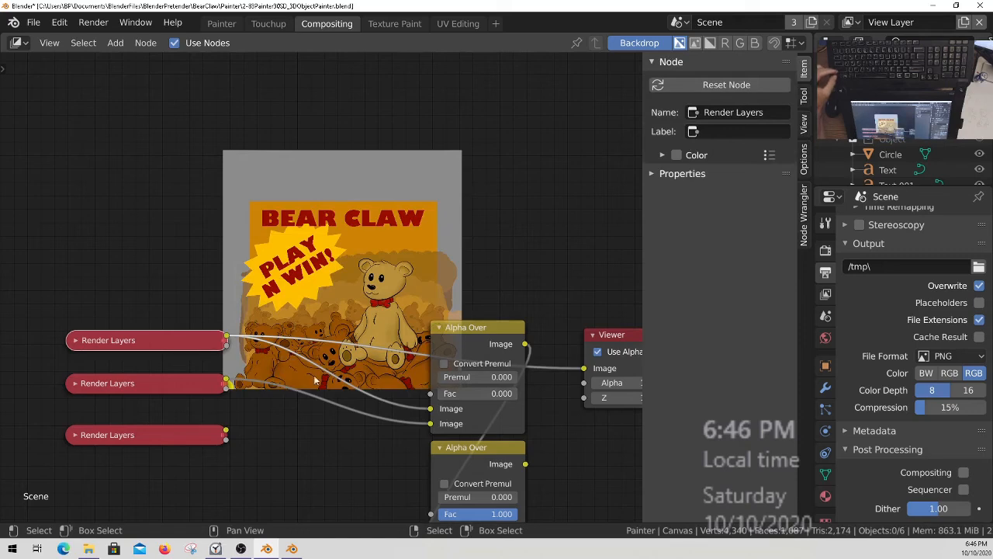
pyautogui.keyDown('ctrl'); pyautogui.moveTo(420, 313); pyautogui.dragTo(399, 256, button='middle'); pyautogui.keyUp('ctrl')
pyautogui.moveTo(427, 330); pyautogui.dragTo(439, 369, button='middle')
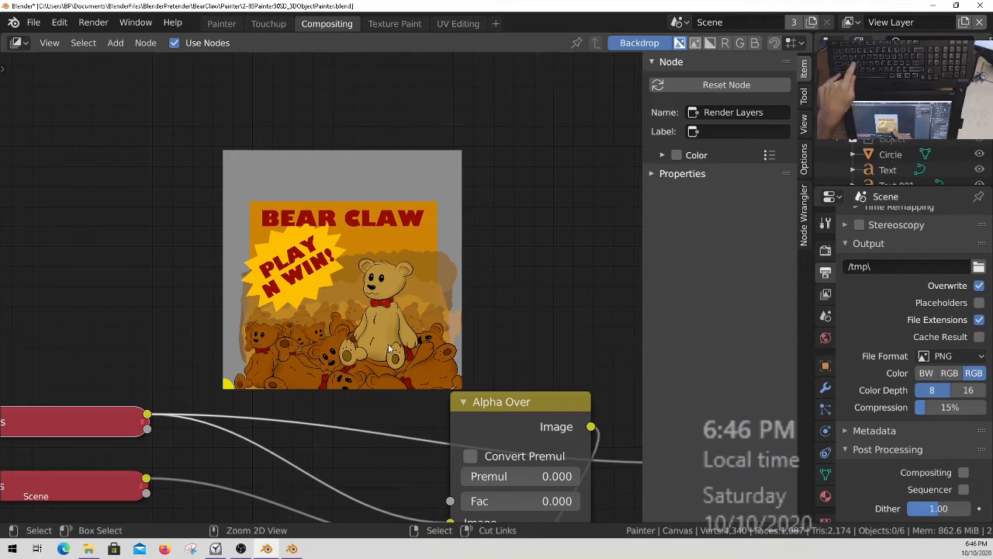
pyautogui.hotkey('ctrl', 's')
pyautogui.scroll(2, 364, 318)
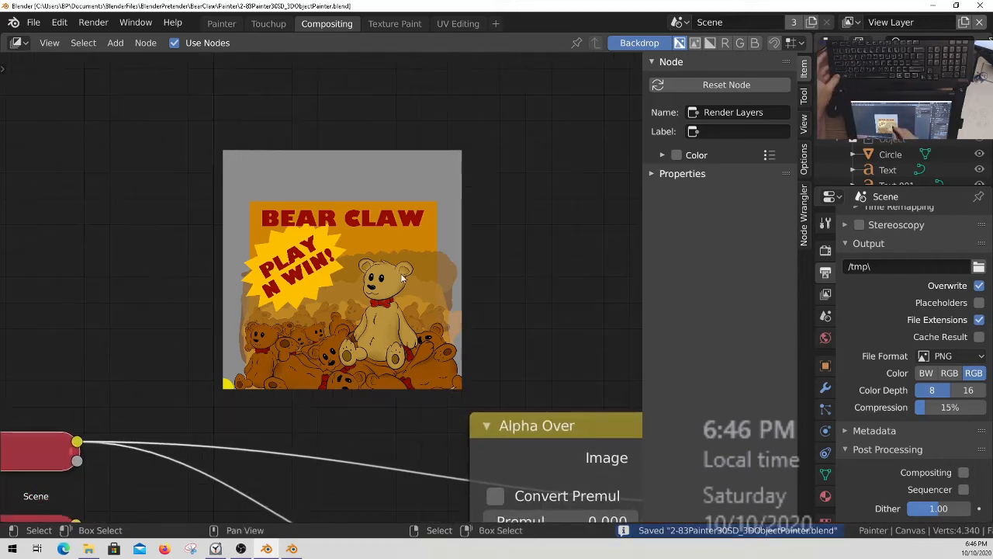
# Display the Viewer Node image in the Touchup workspace's image editor.
pyautogui.click(267, 24)
pyautogui.click(302, 43)
pyautogui.write('vie')
pyautogui.press('Return')
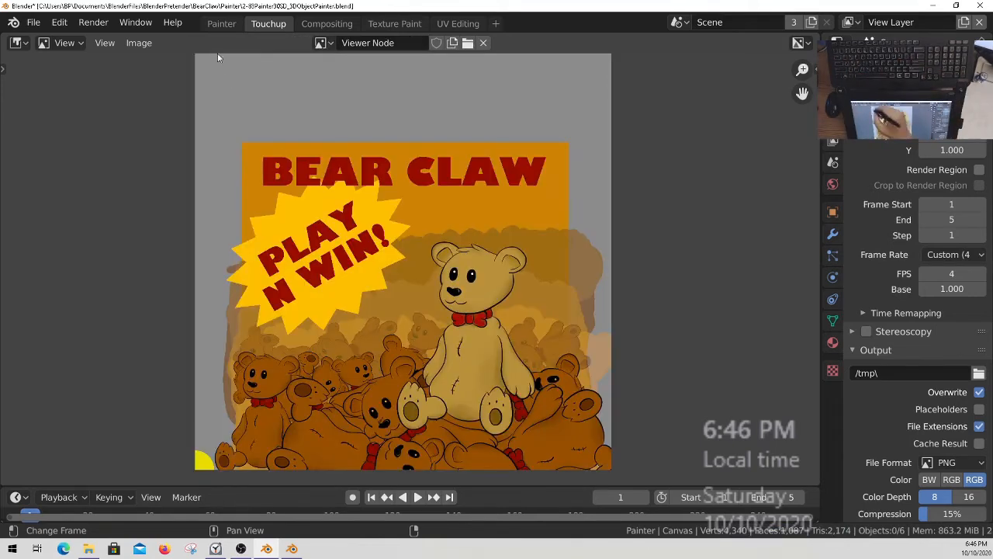
# Save a copy of the Viewer Node image as BearClawTexture.png in the BearClaw Painter folder.
pyautogui.click(139, 43)
pyautogui.click(190, 168)
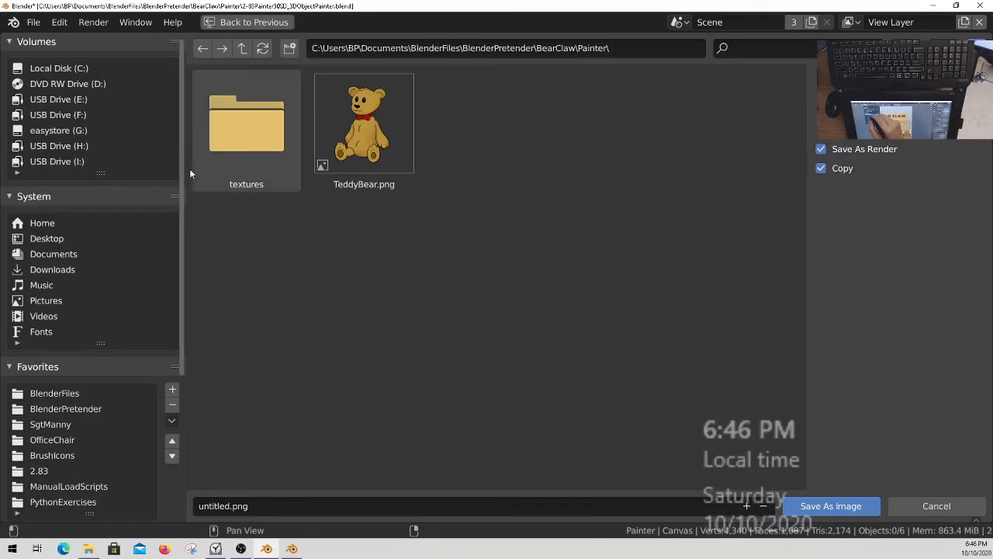
pyautogui.click(232, 506)
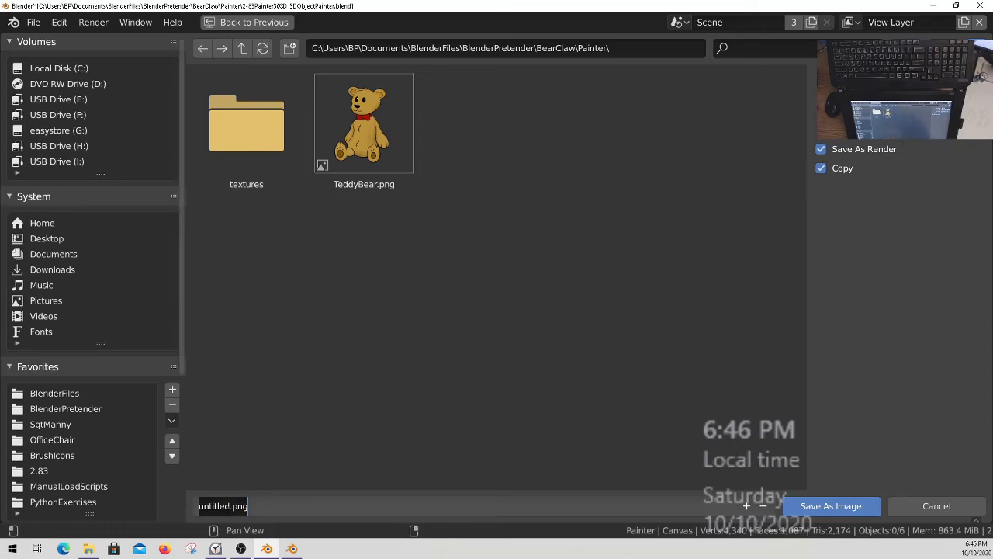
pyautogui.click(231, 506)
pyautogui.press('BackSpace')
pyautogui.press('BackSpace')
pyautogui.press('BackSpace')
pyautogui.press('BackSpace')
pyautogui.press('BackSpace')
pyautogui.press('BackSpace')
pyautogui.press('BackSpace')
pyautogui.press('BackSpace')
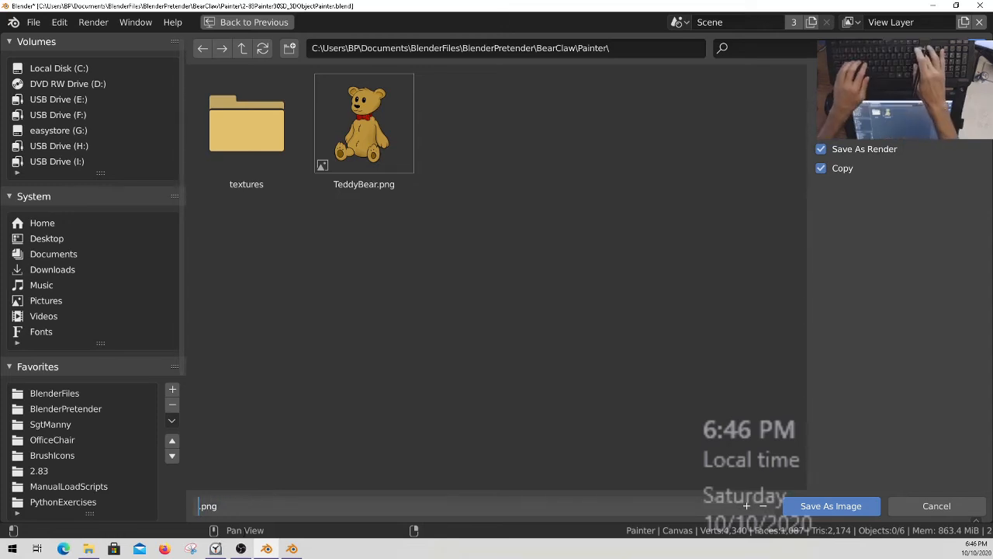
pyautogui.write('Bear')
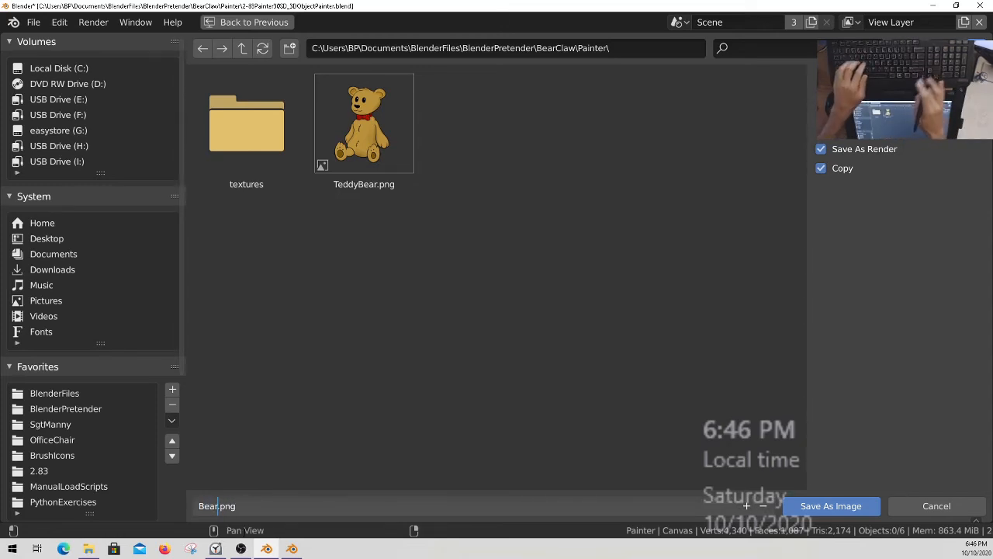
pyautogui.write('C')
pyautogui.write('lawTe')
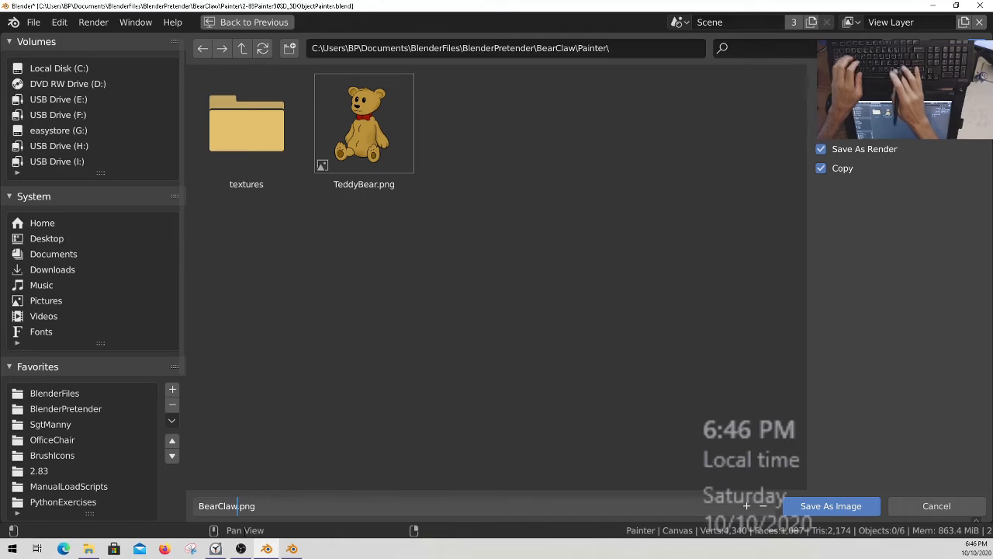
pyautogui.write('xture')
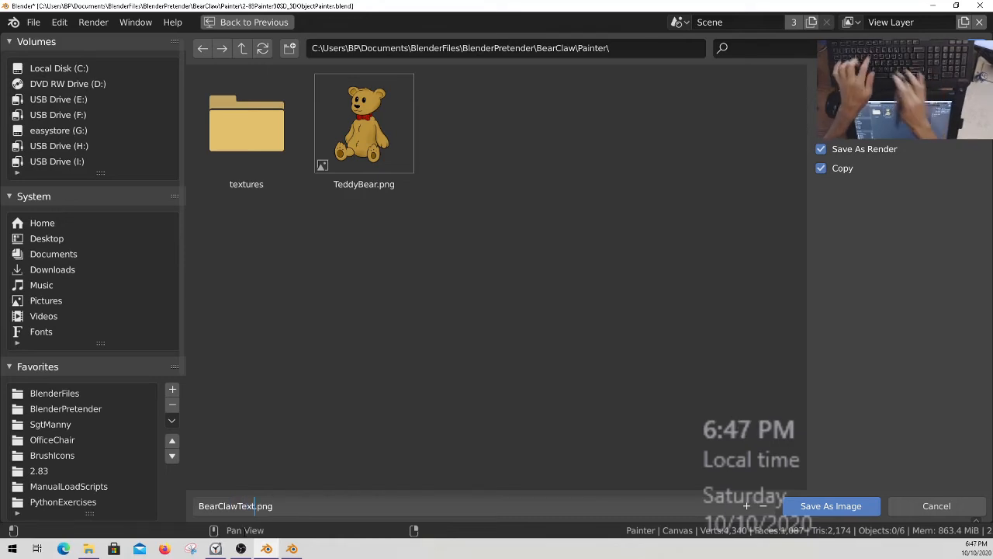
pyautogui.press('Return')
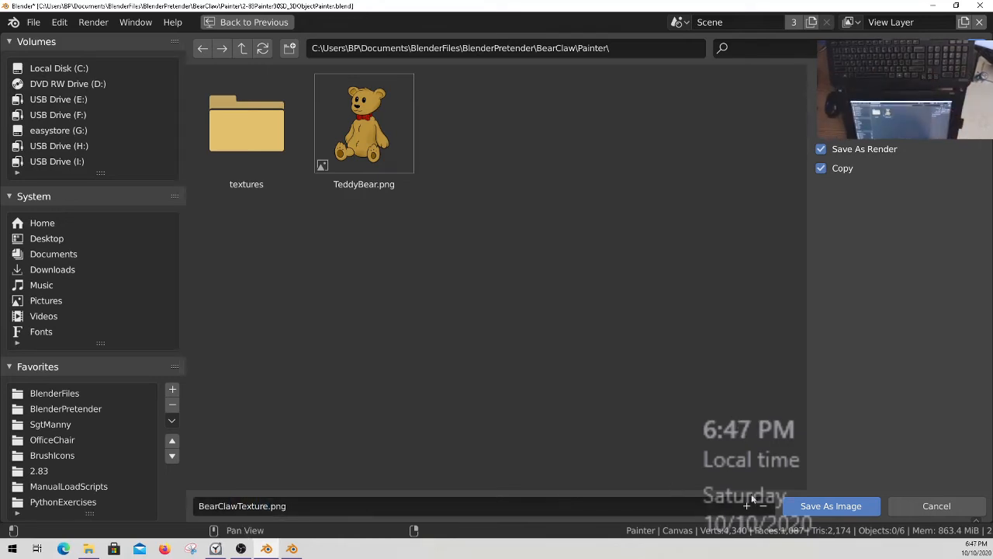
pyautogui.click(836, 508)
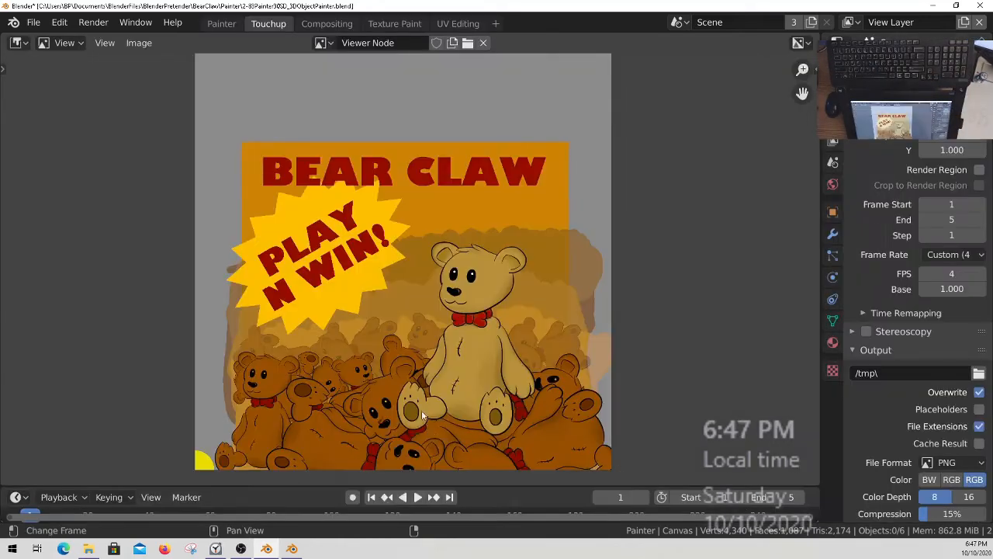
# Open BearClawTexture.png from the Painter folder in the image editor.
pyautogui.click(139, 43)
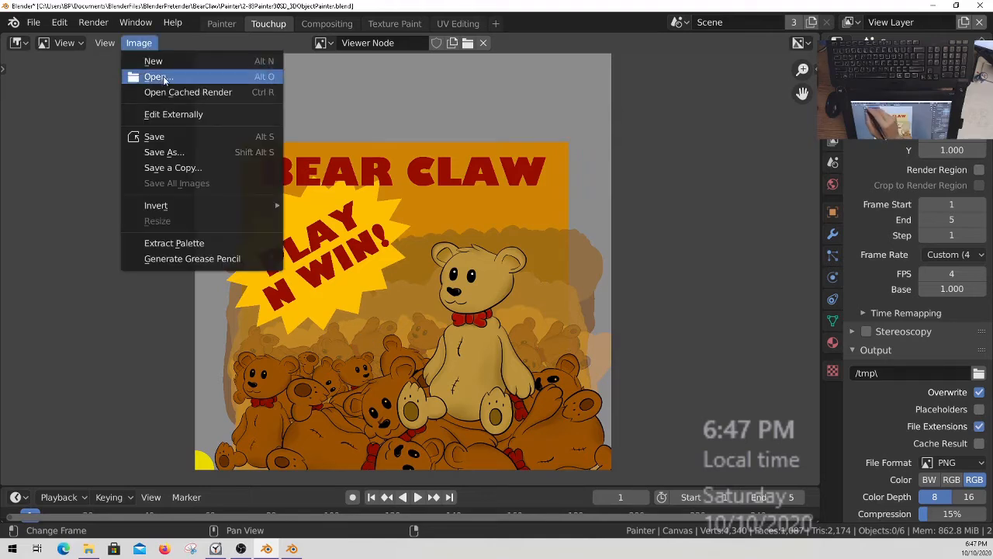
pyautogui.click(155, 75)
pyautogui.click(371, 136)
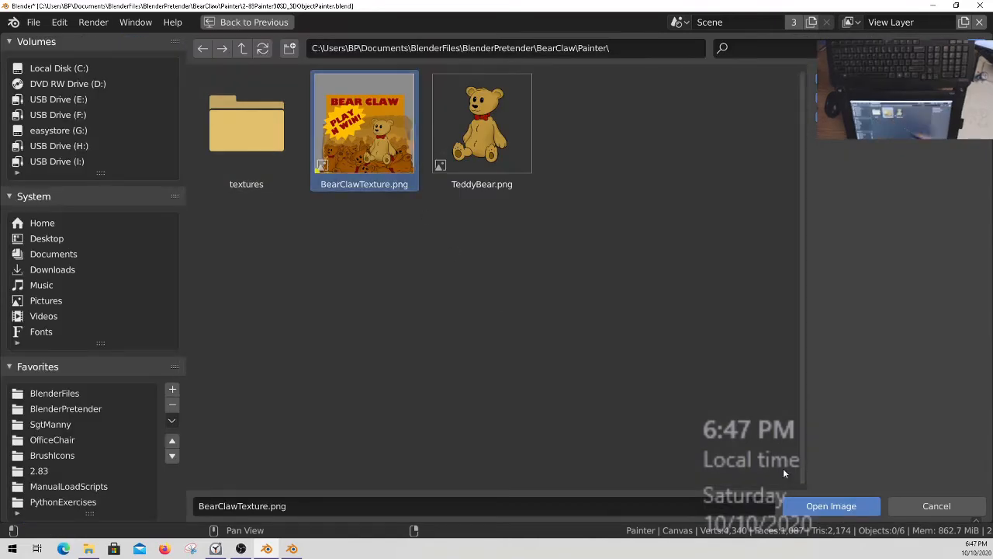
pyautogui.click(843, 506)
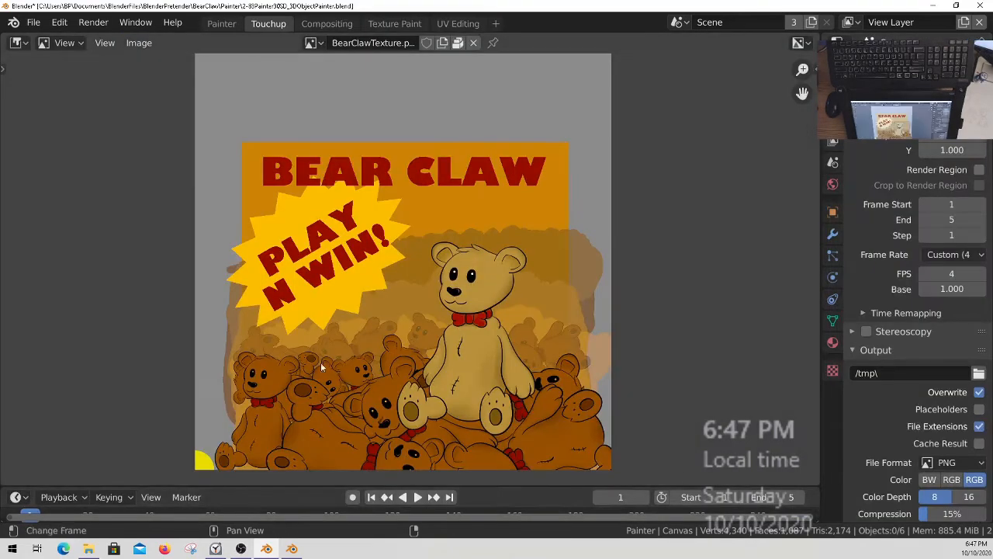
# Switch to the Painter workspace and make Layer 10 the active texture paint slot.
pyautogui.click(221, 23)
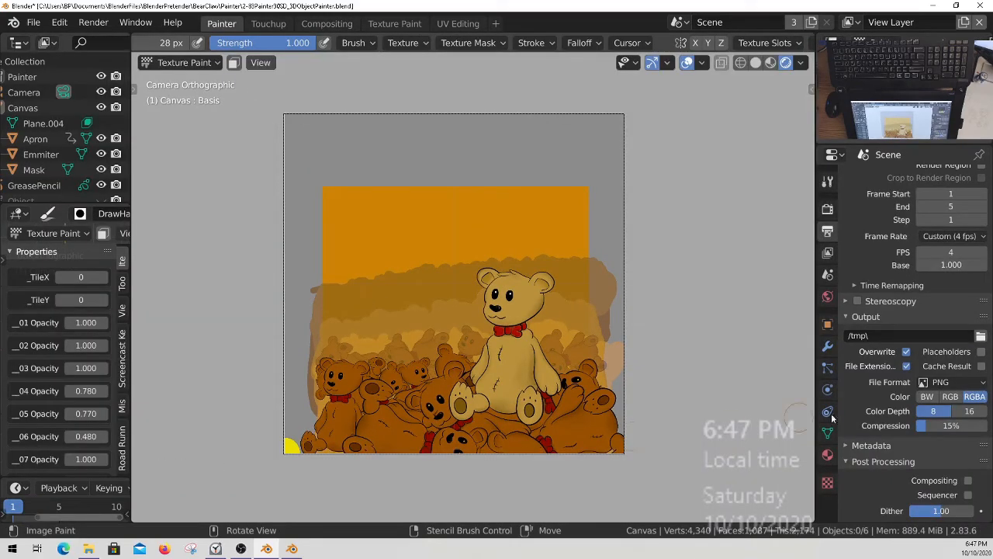
pyautogui.click(828, 181)
pyautogui.moveTo(903, 272)
pyautogui.mouseDown(button='middle')
pyautogui.moveTo(904, 385)
pyautogui.moveTo(917, 268)
pyautogui.mouseUp(button='middle')
pyautogui.click(966, 408)
pyautogui.moveTo(966, 411); pyautogui.dragTo(964, 333)
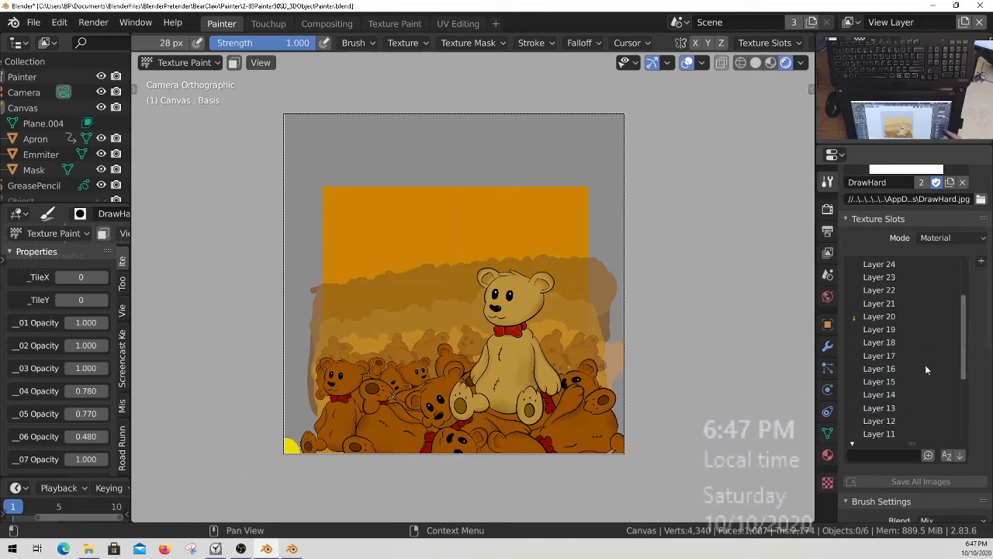
pyautogui.moveTo(902, 380); pyautogui.dragTo(919, 309, button='middle')
pyautogui.moveTo(965, 279)
pyautogui.mouseDown()
pyautogui.moveTo(964, 340)
pyautogui.moveTo(966, 292)
pyautogui.mouseUp()
pyautogui.click(893, 293)
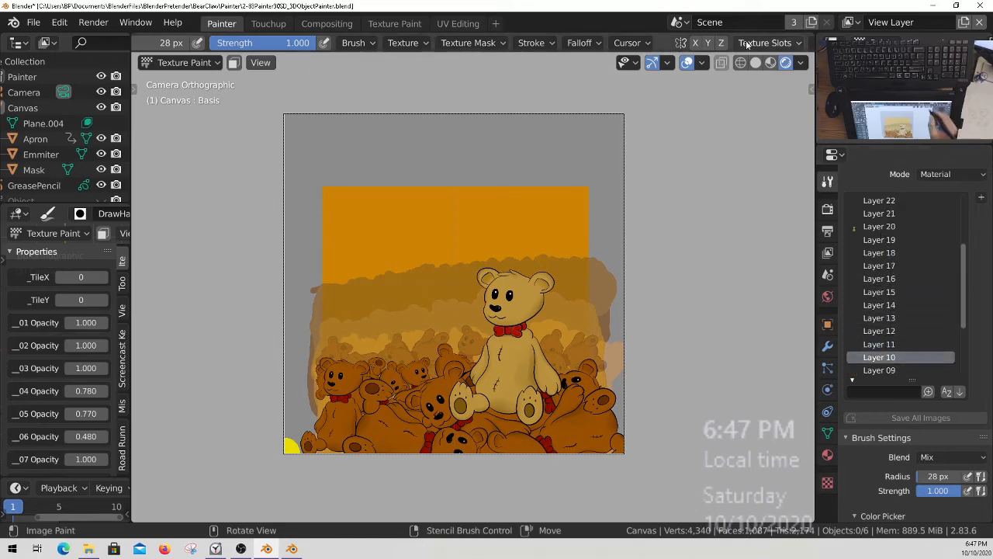
# Project the Layer 20 image onto the active Layer 10 with Apply Camera Image.
pyautogui.moveTo(747, 44); pyautogui.dragTo(642, 47, button='middle')
pyautogui.middleClick(613, 49)
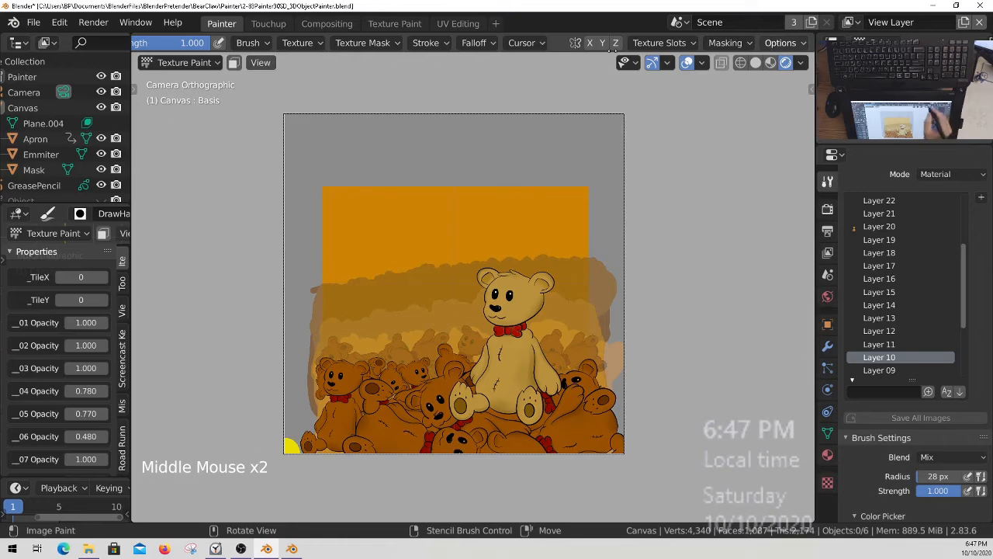
pyautogui.click(780, 43)
pyautogui.click(776, 246)
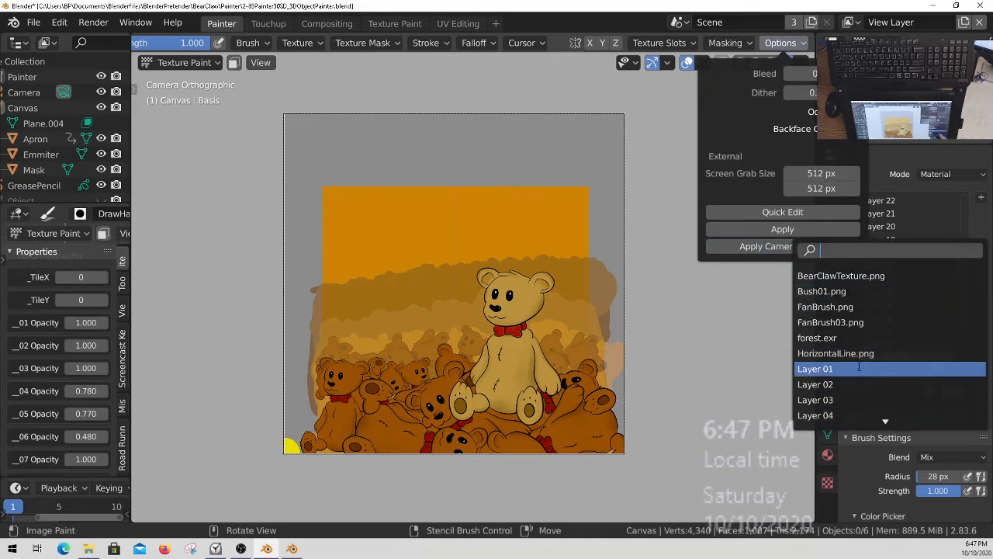
pyautogui.write('20')
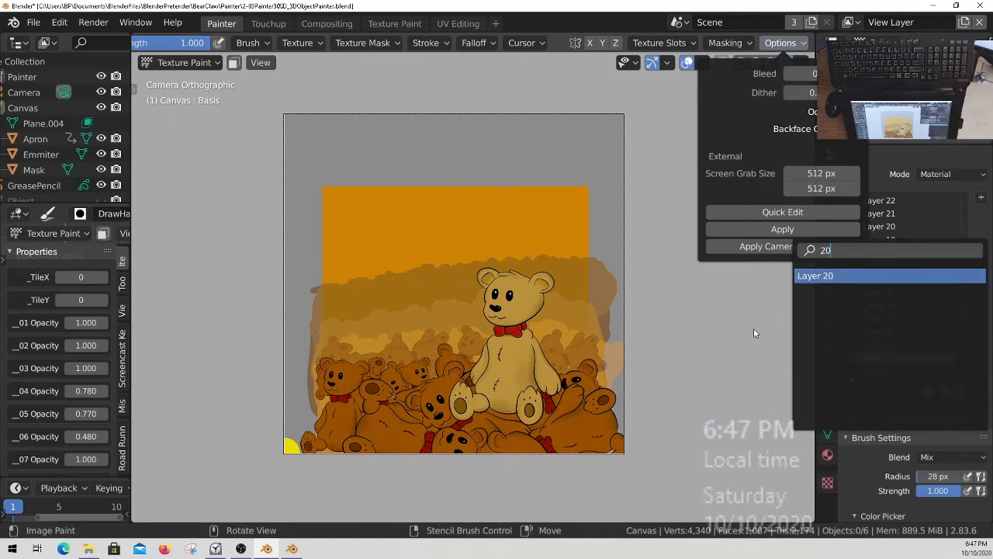
pyautogui.press('Return')
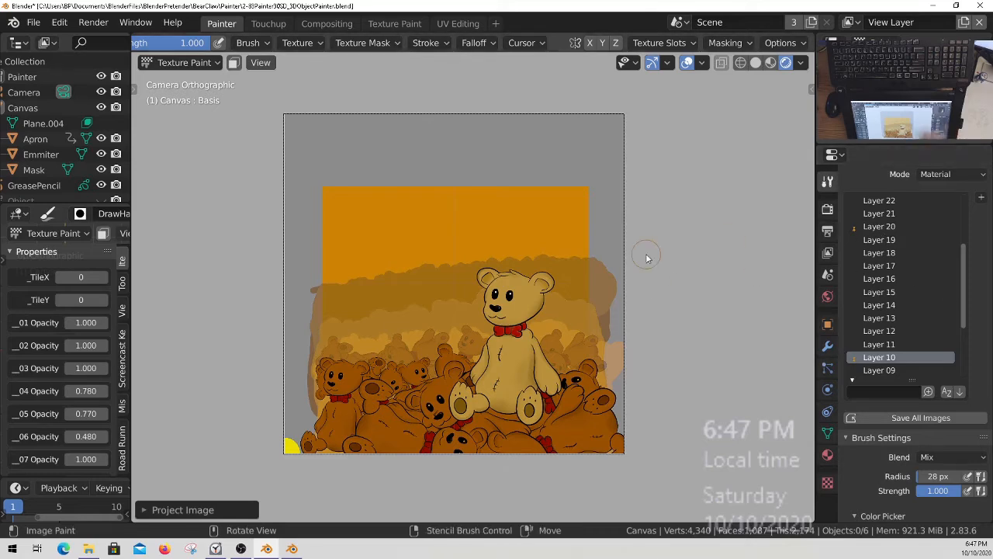
# Make Layer 15 the active paint slot and project BearClawTexture.png onto it with Apply Camera Image.
pyautogui.moveTo(74, 434); pyautogui.dragTo(99, 264, button='middle')
pyautogui.moveTo(85, 419); pyautogui.dragTo(71, 419)
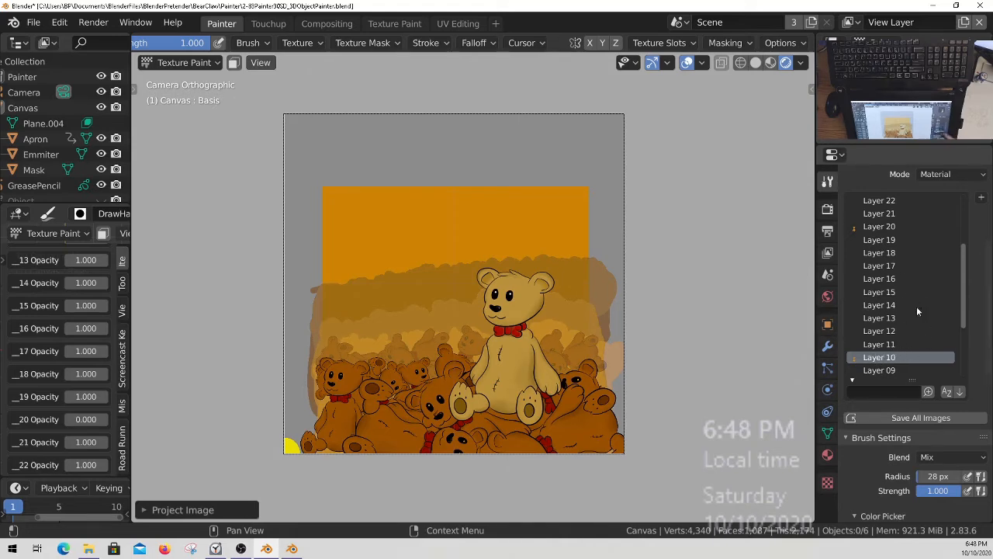
pyautogui.click(882, 295)
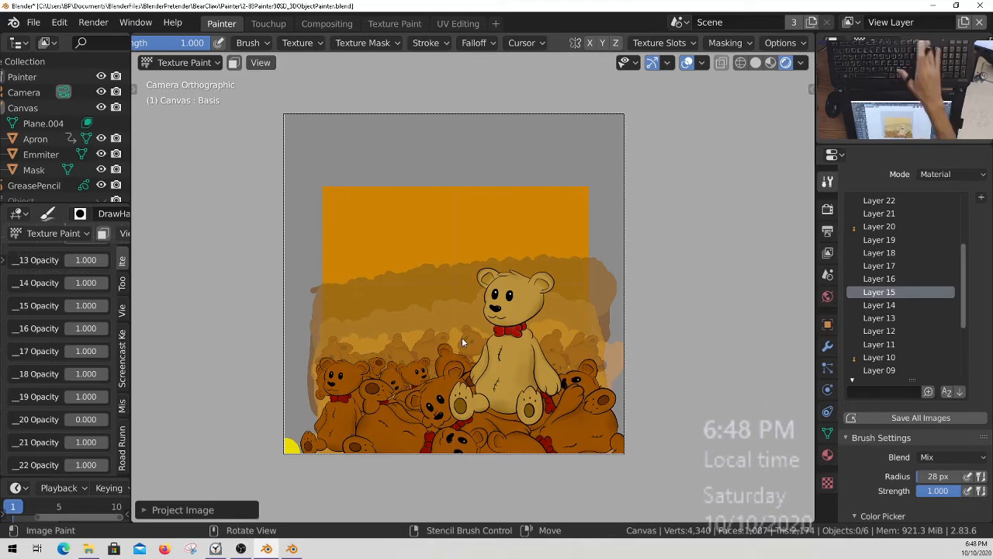
pyautogui.press('F12')
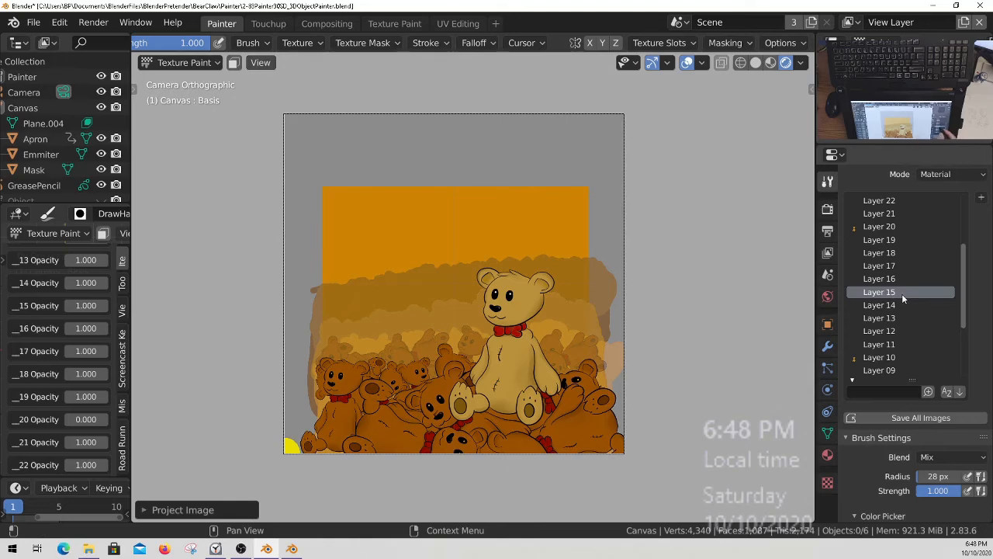
pyautogui.middleClick(365, 43)
pyautogui.click(779, 43)
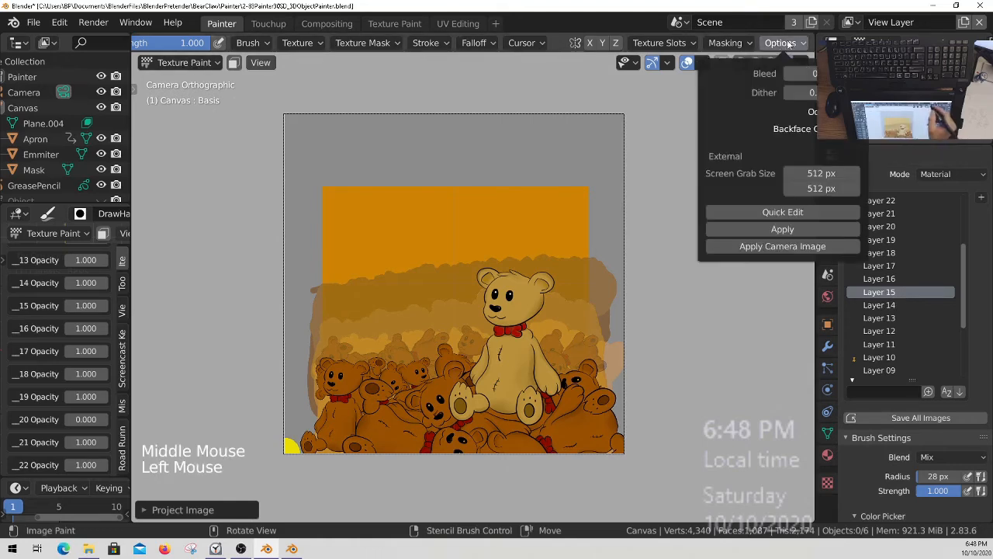
pyautogui.click(780, 42)
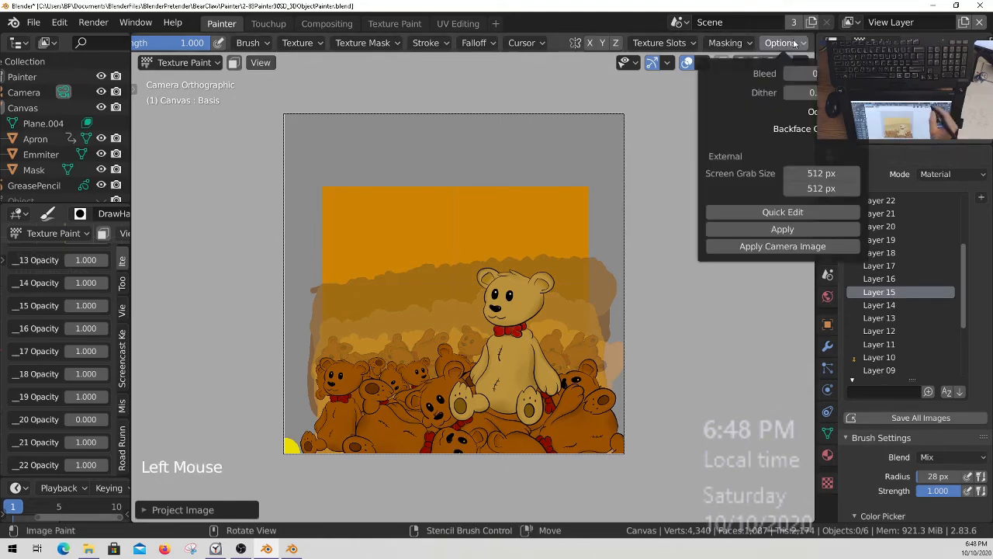
pyautogui.click(799, 246)
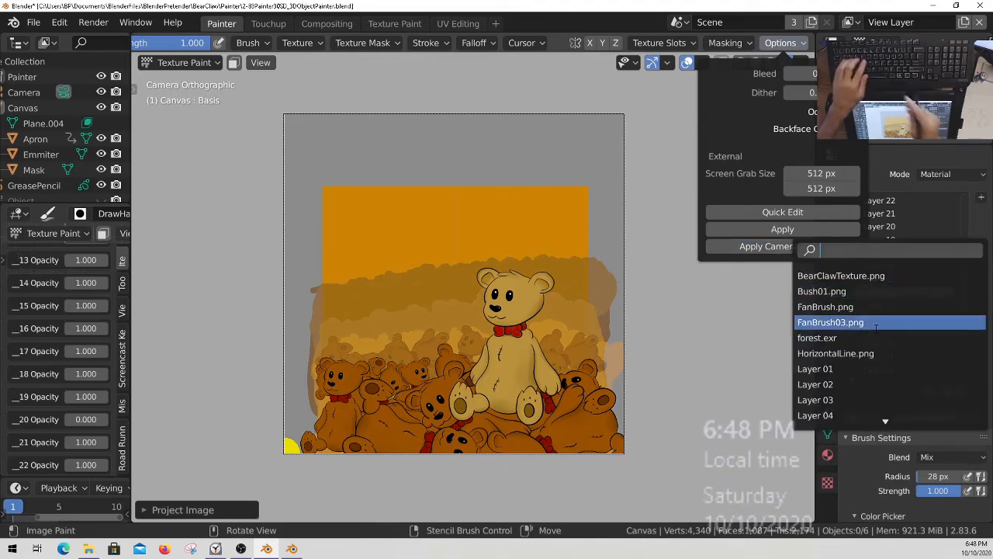
pyautogui.write('tex')
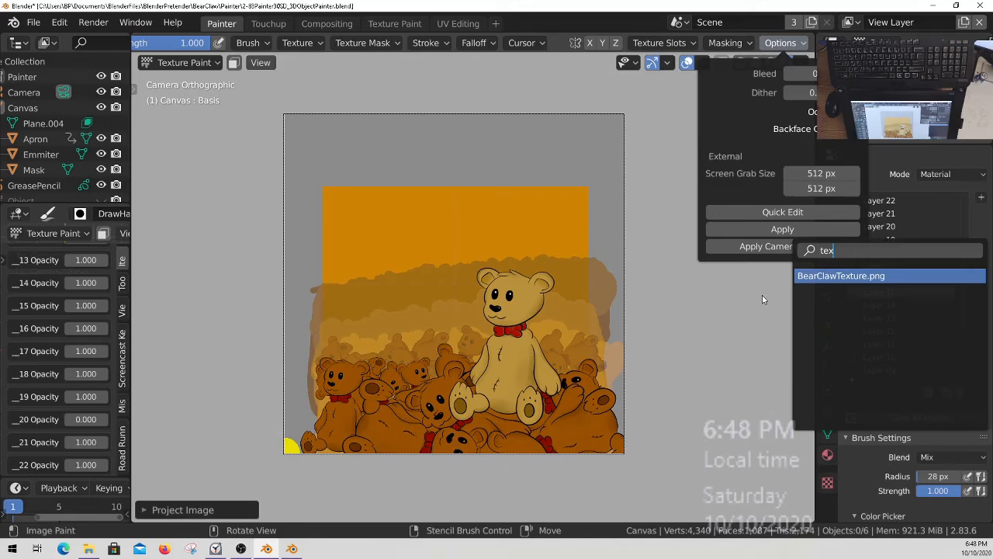
pyautogui.press('Return')
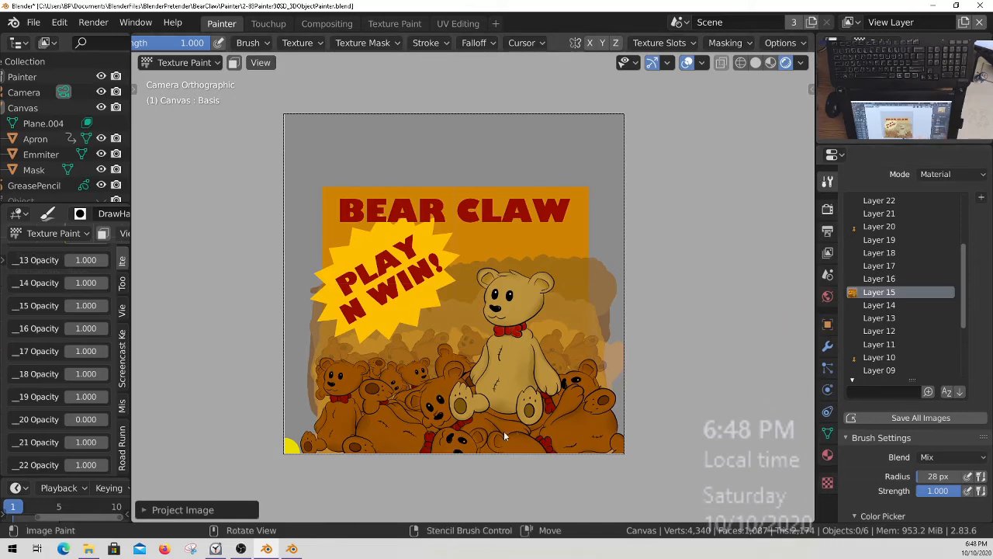
# Save all painted images and save the blend file.
pyautogui.moveTo(908, 337); pyautogui.dragTo(931, 281, button='middle')
pyautogui.moveTo(964, 265); pyautogui.dragTo(968, 222)
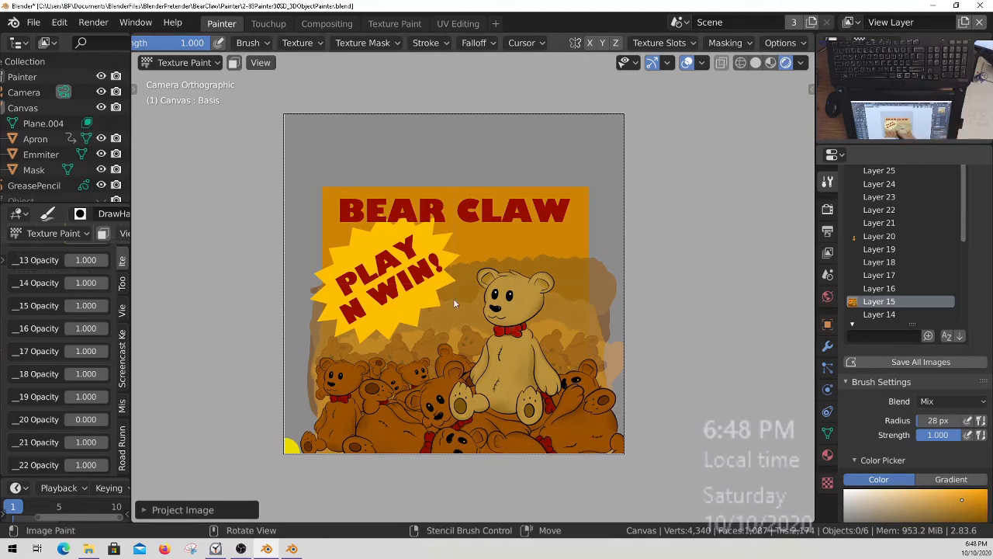
pyautogui.press('q')
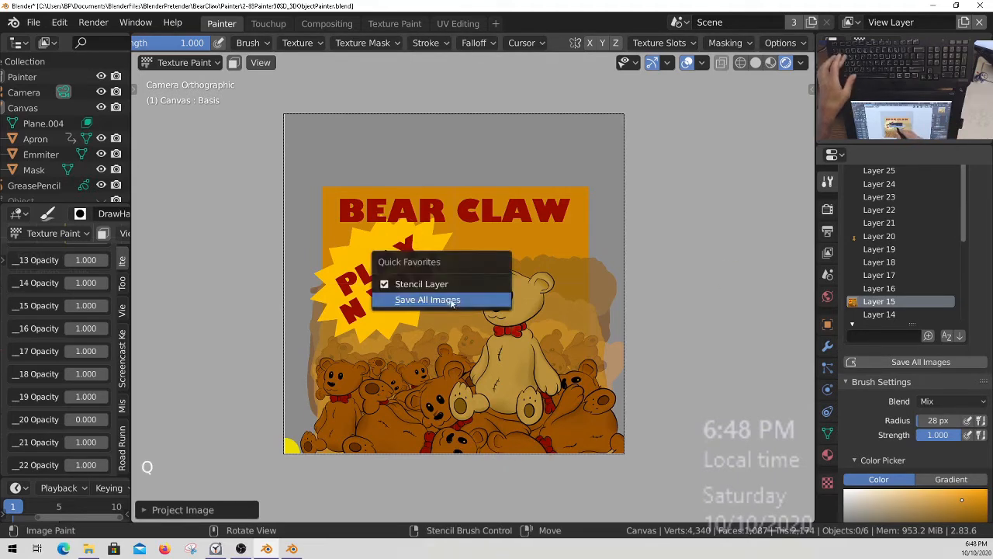
pyautogui.click(452, 303)
pyautogui.hotkey('ctrl', 's')
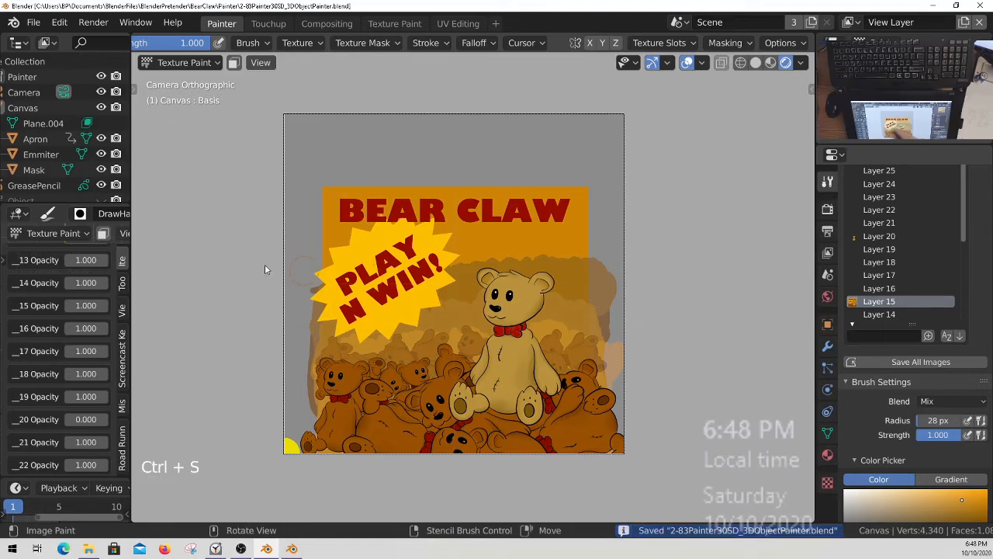
# Switch the canvas to Object Mode and enable the 3DObject collection in the viewport and in renders.
pyautogui.hotkey('ctrl', 'Tab')
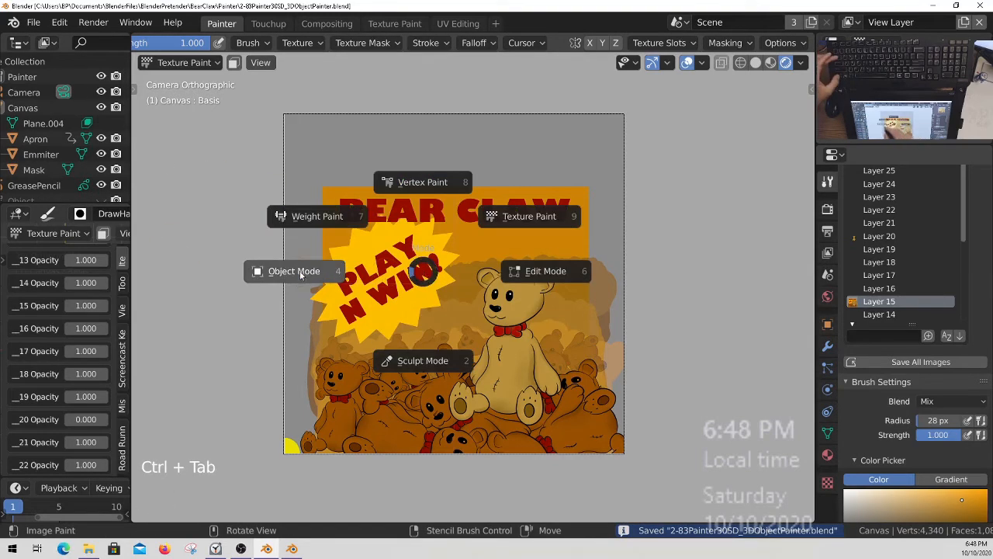
pyautogui.click(301, 275)
pyautogui.moveTo(81, 128); pyautogui.dragTo(79, 71, button='middle')
pyautogui.moveTo(80, 144); pyautogui.dragTo(81, 118, button='middle')
pyautogui.moveTo(86, 171); pyautogui.dragTo(76, 128, button='middle')
pyautogui.hotkey('ctrl', 'space')
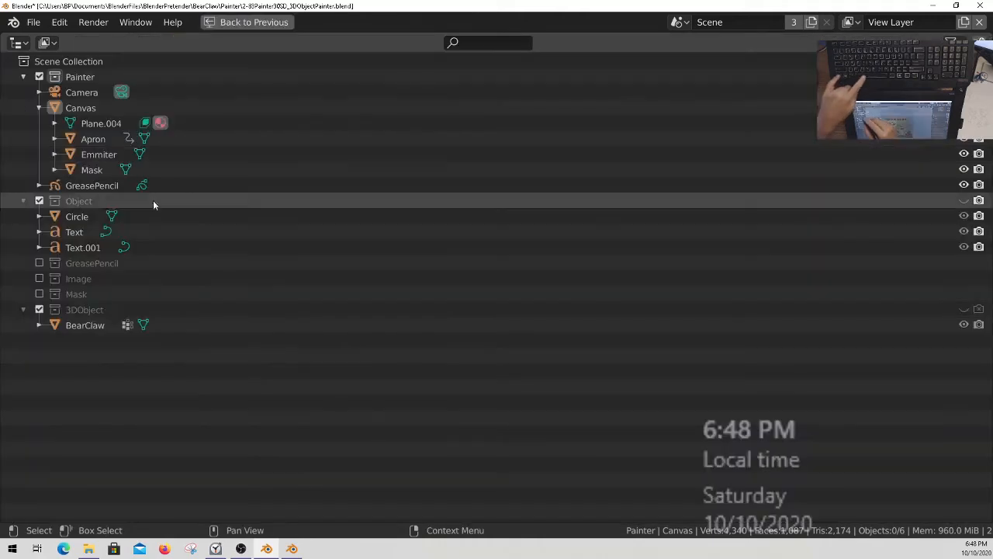
pyautogui.click(979, 310)
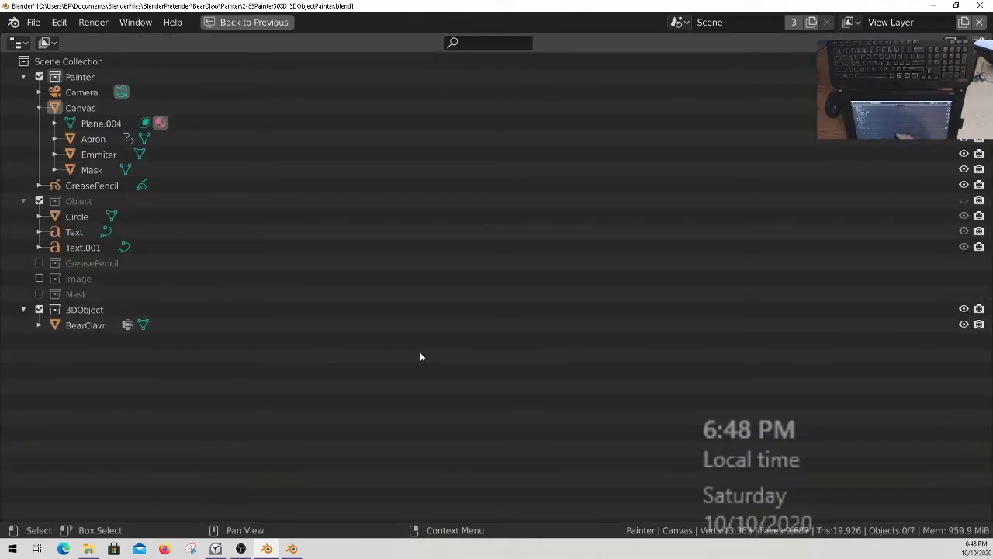
pyautogui.press('Escape')
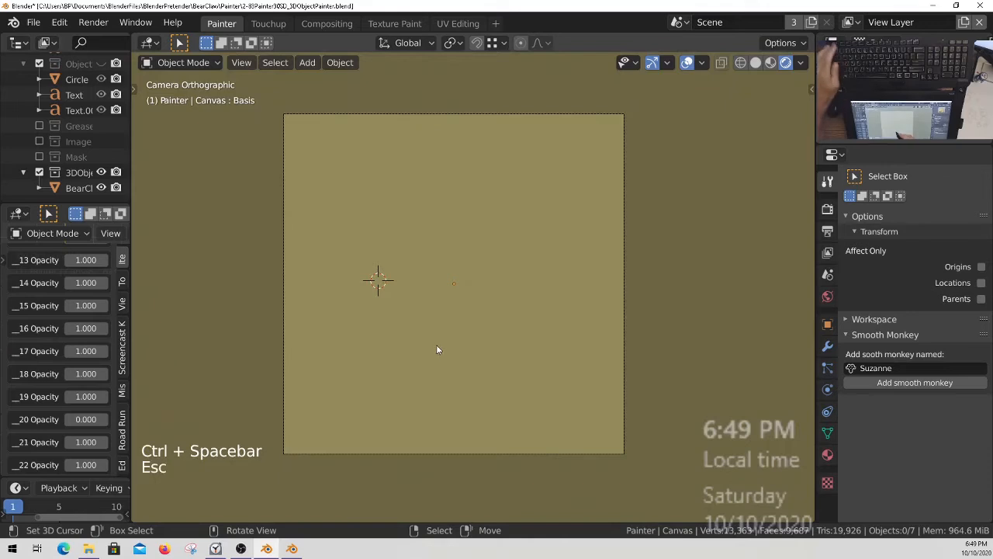
# Isolate the 3DObject collection and examine the projected artwork on the side of the BearClaw machine.
pyautogui.press('1')
pyautogui.press('2')
pyautogui.press('3')
pyautogui.press('4')
pyautogui.press('5')
pyautogui.press('6')
pyautogui.moveTo(468, 258); pyautogui.dragTo(522, 233, button='middle')
pyautogui.keyDown('shift'); pyautogui.moveTo(522, 233); pyautogui.dragTo(575, 379, button='middle'); pyautogui.keyUp('shift')
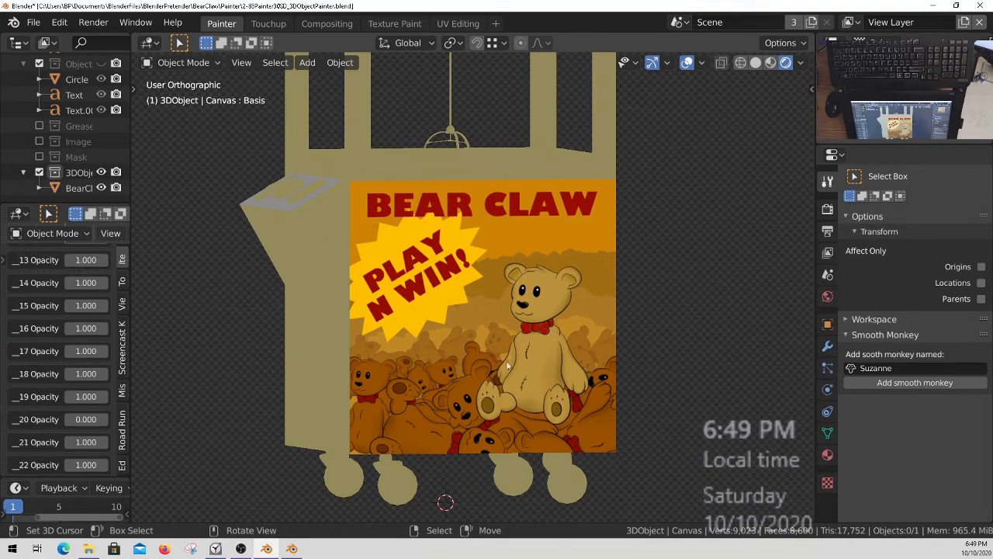
pyautogui.moveTo(390, 239); pyautogui.dragTo(574, 351, button='middle')
pyautogui.moveTo(503, 295); pyautogui.dragTo(472, 282, button='middle')
pyautogui.moveTo(509, 336); pyautogui.dragTo(551, 384, button='middle')
pyautogui.moveTo(419, 393); pyautogui.dragTo(510, 367, button='middle')
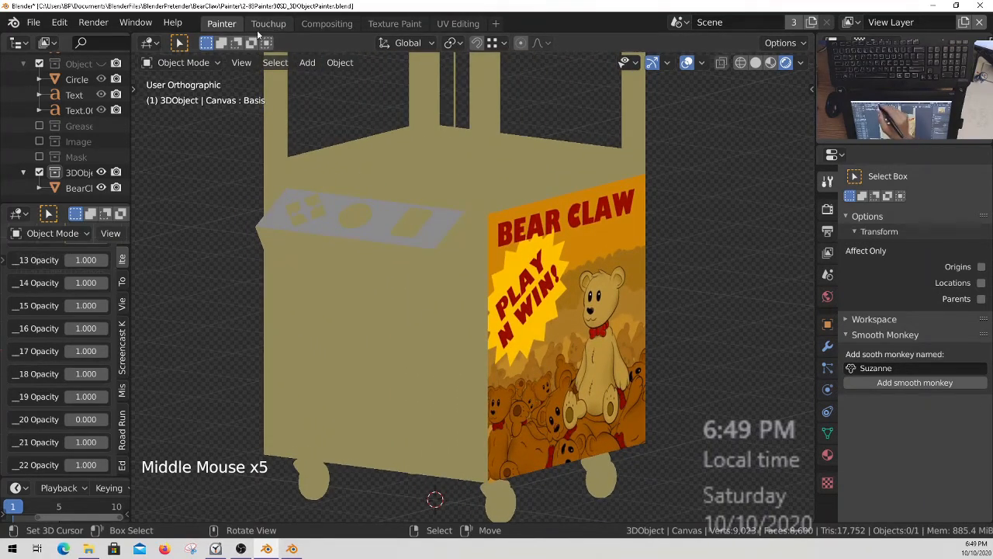
# Hide the 3DObject collection in the viewport and disable it in renders.
pyautogui.moveTo(99, 160); pyautogui.dragTo(75, 157, button='middle')
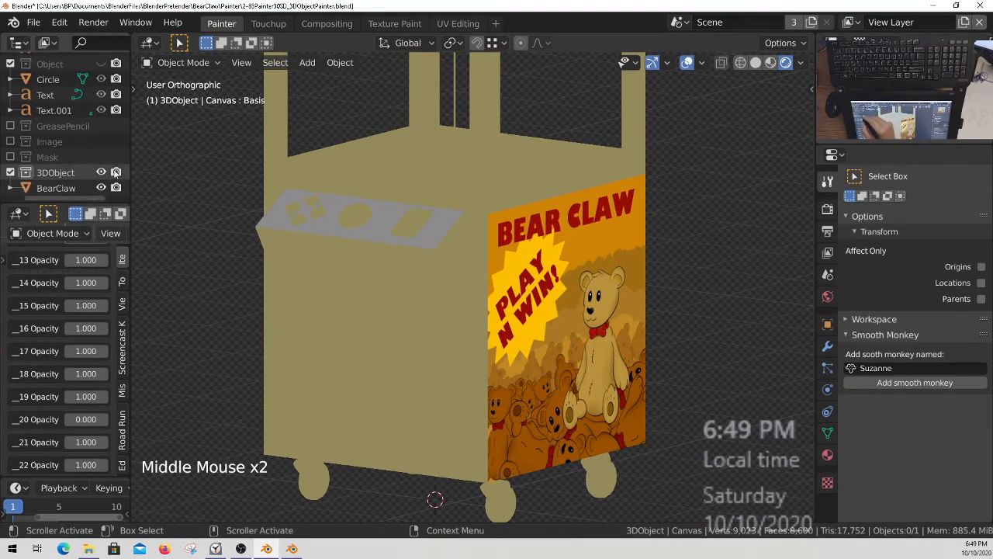
pyautogui.click(101, 174)
pyautogui.click(116, 172)
pyautogui.click(116, 171)
pyautogui.click(116, 173)
pyautogui.moveTo(78, 120); pyautogui.dragTo(73, 246, button='middle')
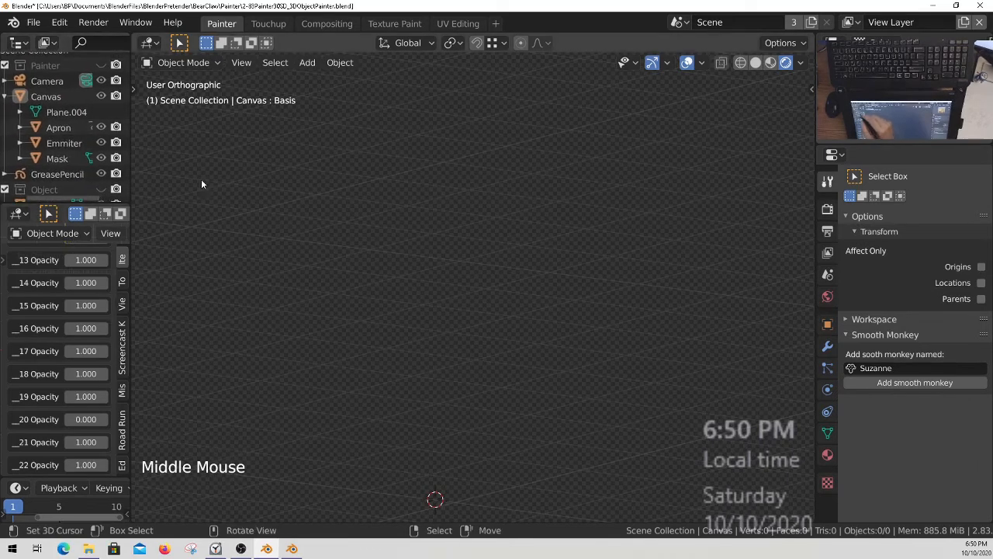
# Show only the Painter collection in top view and hide the camera in the viewport.
pyautogui.press('1')
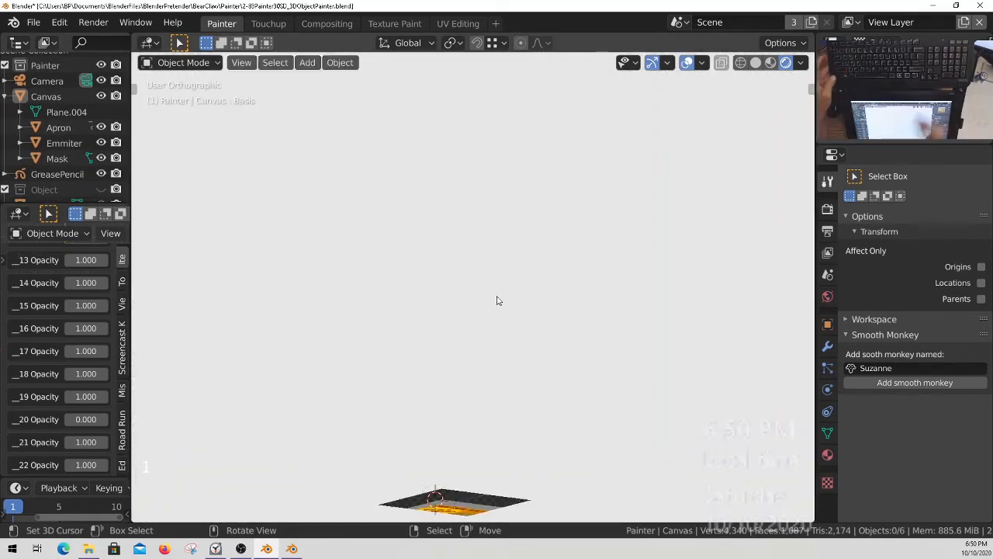
pyautogui.press('KP_7')
pyautogui.keyDown('ctrl'); pyautogui.moveTo(476, 309); pyautogui.dragTo(432, 168, button='middle'); pyautogui.keyUp('ctrl')
pyautogui.click(101, 81)
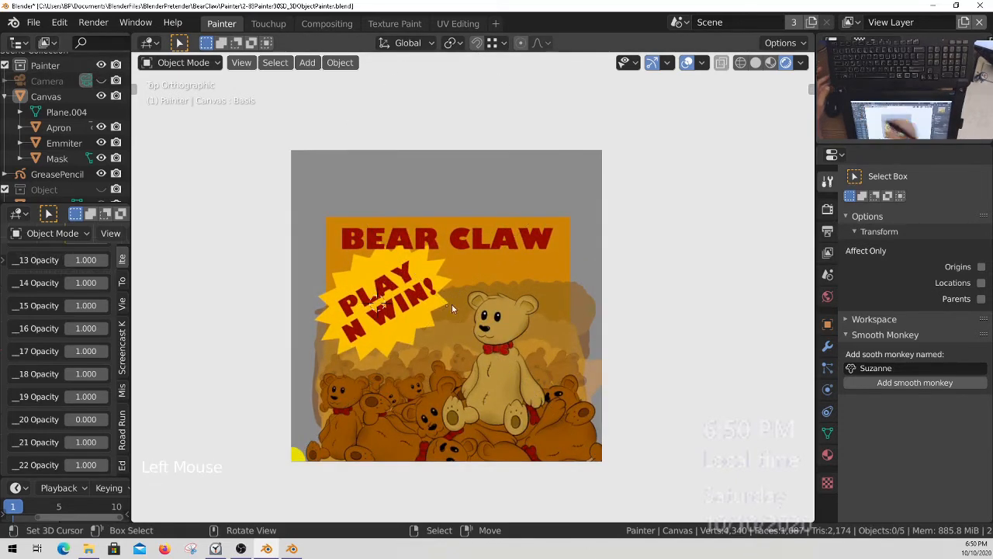
# Examine the canvas artwork up close around the yellow spot in its lower-left corner and along its top edge.
pyautogui.keyDown('ctrl'); pyautogui.moveTo(514, 332); pyautogui.dragTo(274, 438, button='middle'); pyautogui.keyUp('ctrl')
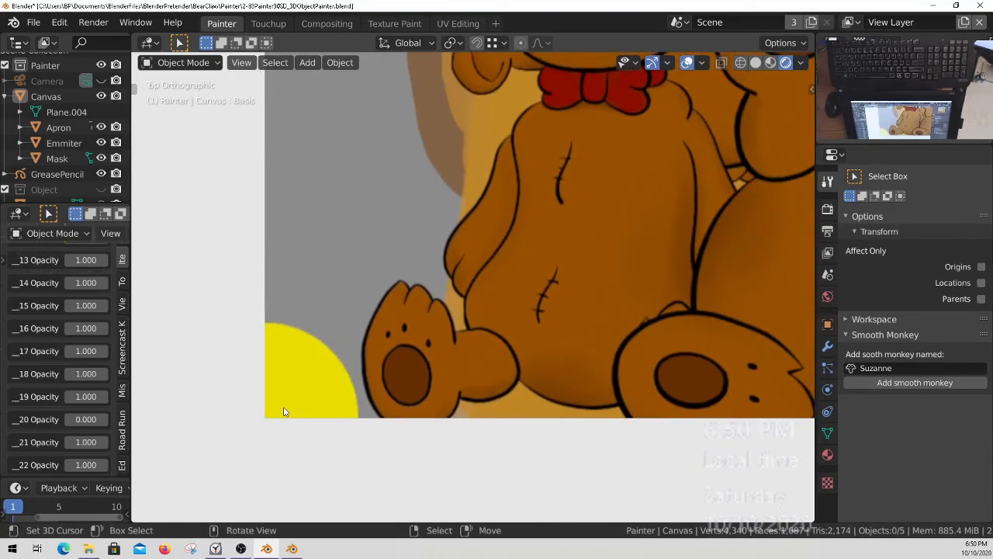
pyautogui.keyDown('ctrl'); pyautogui.moveTo(301, 353); pyautogui.dragTo(447, 454, button='middle'); pyautogui.keyUp('ctrl')
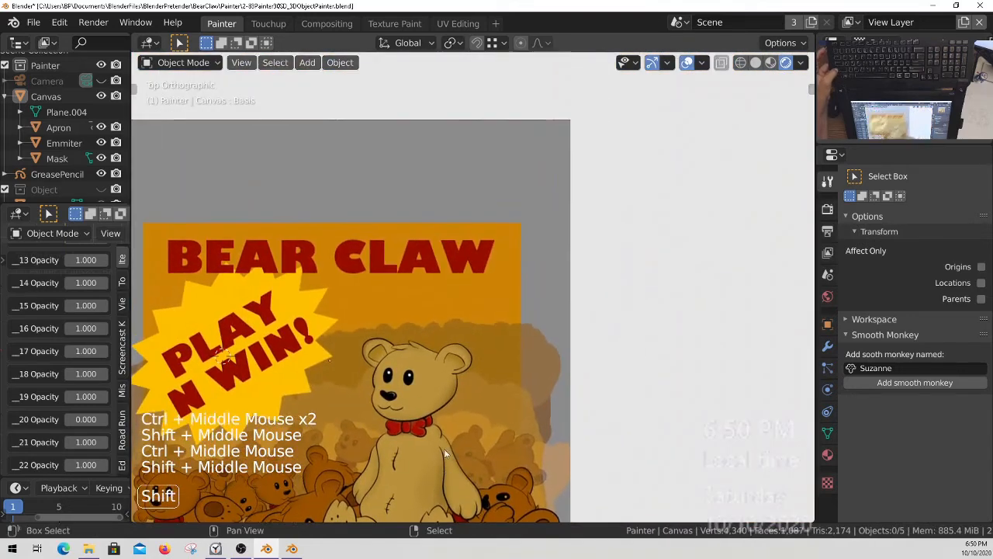
pyautogui.keyDown('shift'); pyautogui.moveTo(570, 147); pyautogui.dragTo(499, 218, button='middle'); pyautogui.keyUp('shift')
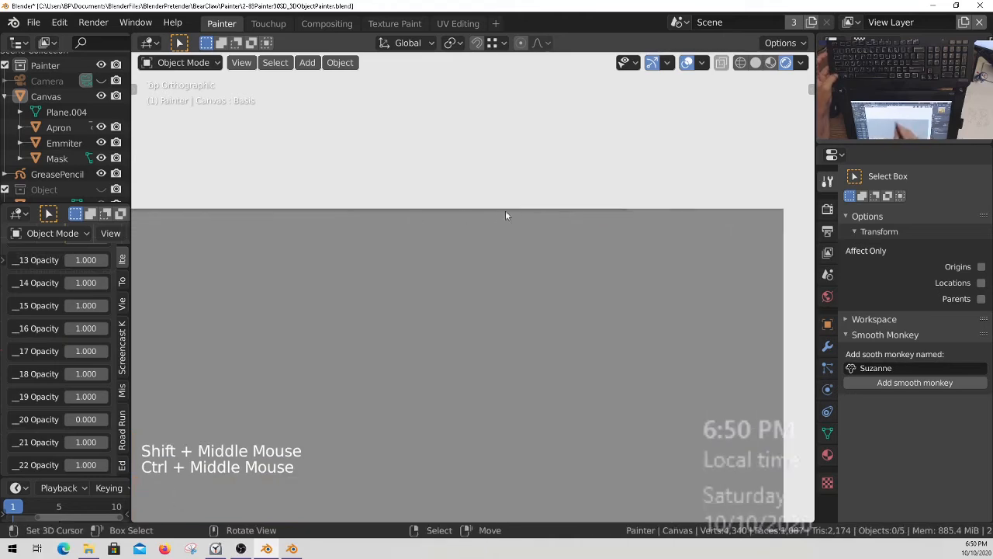
pyautogui.keyDown('ctrl'); pyautogui.moveTo(351, 215); pyautogui.dragTo(551, 171, button='middle'); pyautogui.keyUp('ctrl')
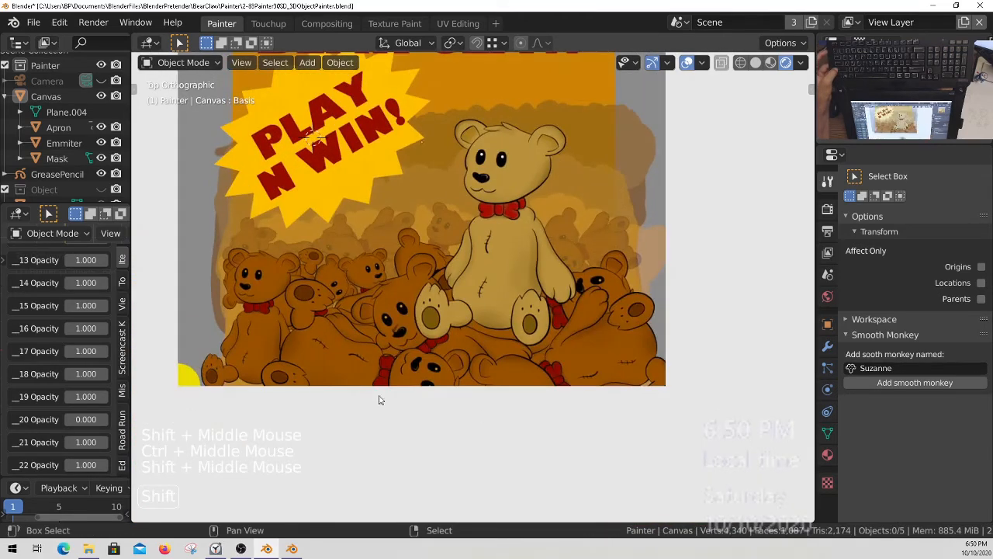
pyautogui.keyDown('shift'); pyautogui.moveTo(280, 397); pyautogui.dragTo(329, 419, button='middle'); pyautogui.keyUp('shift')
pyautogui.moveTo(74, 240); pyautogui.dragTo(63, 425, button='middle')
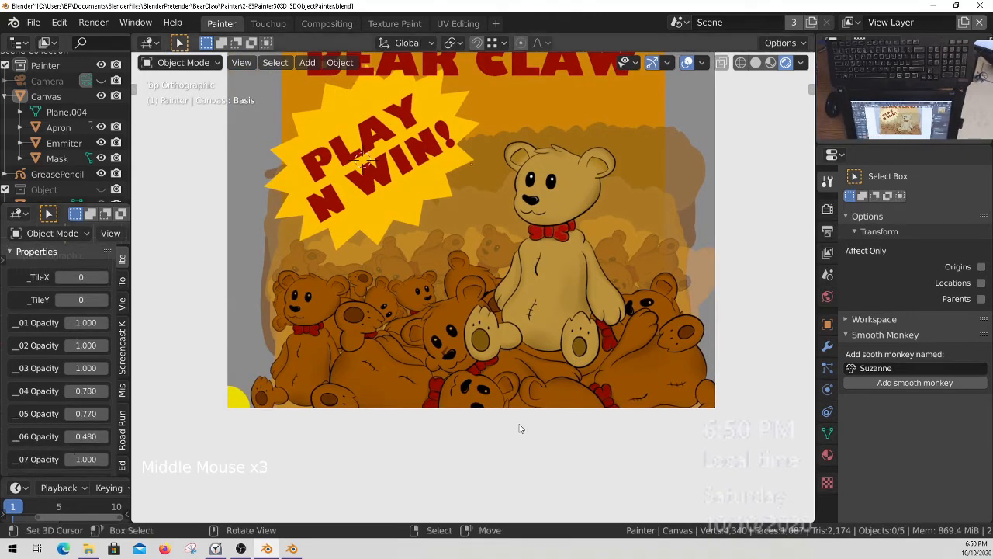
# Select the canvas, switch it to Texture Paint mode and bring the paint options with the Bleed setting into view.
pyautogui.rightClick(479, 311)
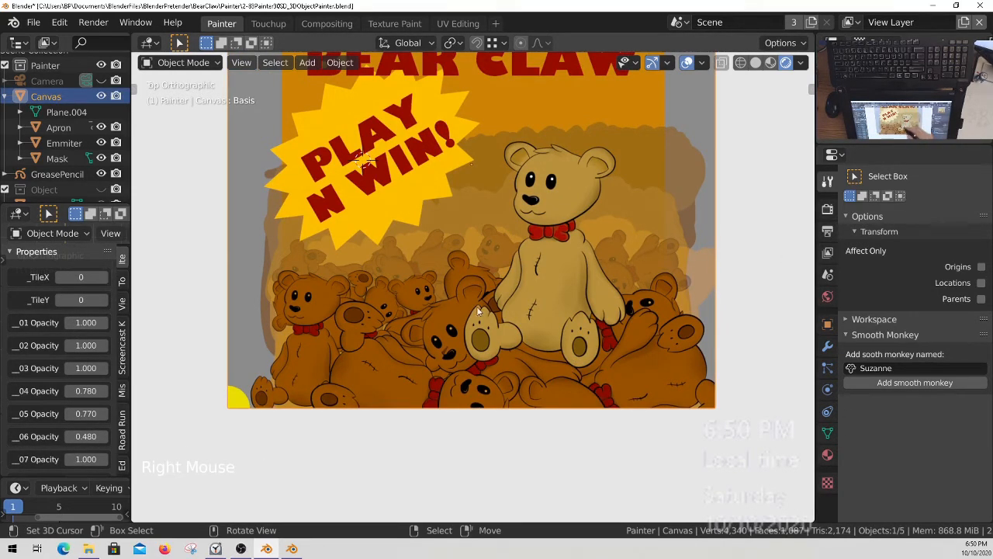
pyautogui.hotkey('ctrl', 'Tab')
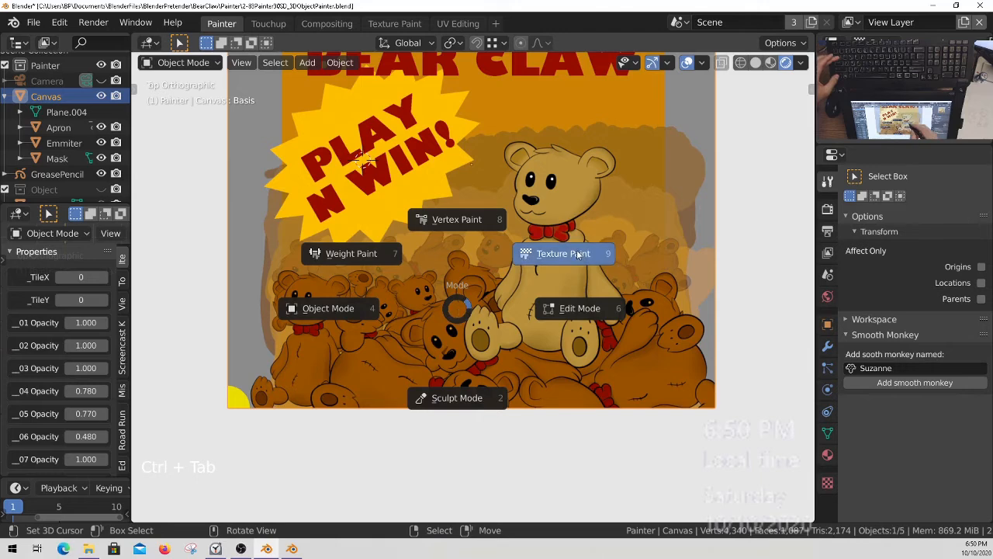
pyautogui.moveTo(914, 462); pyautogui.dragTo(907, 275, button='middle')
pyautogui.moveTo(909, 481); pyautogui.dragTo(909, 357, button='middle')
pyautogui.moveTo(908, 434); pyautogui.dragTo(908, 376, button='middle')
pyautogui.moveTo(907, 496); pyautogui.dragTo(906, 312, button='middle')
pyautogui.moveTo(933, 533); pyautogui.dragTo(937, 481, button='middle')
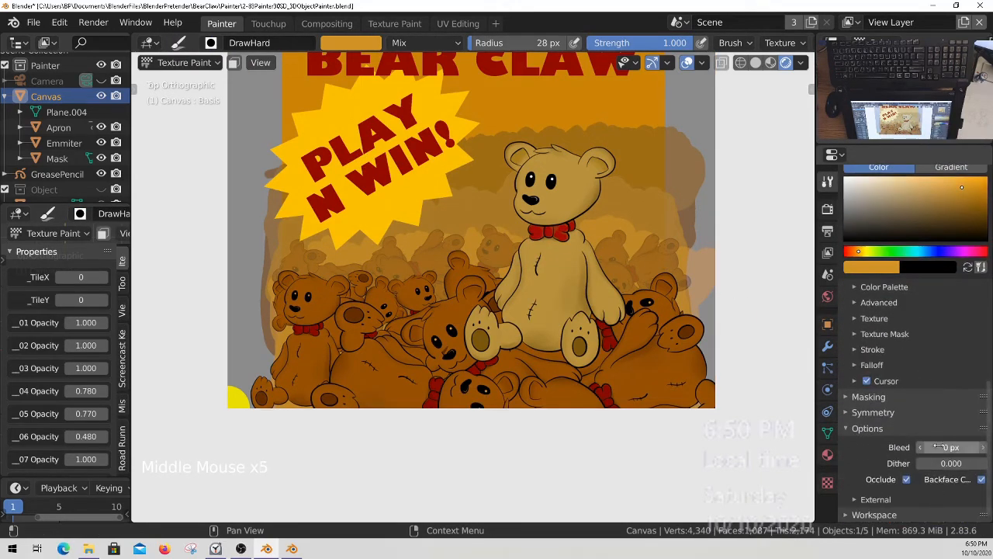
# Examine the bottom edge and the upper-right corner of the painted canvas up close.
pyautogui.keyDown('ctrl'); pyautogui.moveTo(437, 270); pyautogui.dragTo(457, 156, button='middle'); pyautogui.keyUp('ctrl')
pyautogui.keyDown('ctrl'); pyautogui.moveTo(640, 145); pyautogui.dragTo(608, 337, button='middle'); pyautogui.keyUp('ctrl')
pyautogui.keyDown('shift'); pyautogui.moveTo(549, 310); pyautogui.dragTo(625, 130, button='middle'); pyautogui.keyUp('shift')
pyautogui.keyDown('ctrl'); pyautogui.moveTo(539, 260); pyautogui.dragTo(528, 364, button='middle'); pyautogui.keyUp('ctrl')
pyautogui.keyDown('shift'); pyautogui.moveTo(503, 425); pyautogui.dragTo(593, 167, button='middle'); pyautogui.keyUp('shift')
pyautogui.keyDown('shift'); pyautogui.moveTo(543, 321); pyautogui.dragTo(567, 158, button='middle'); pyautogui.keyUp('shift')
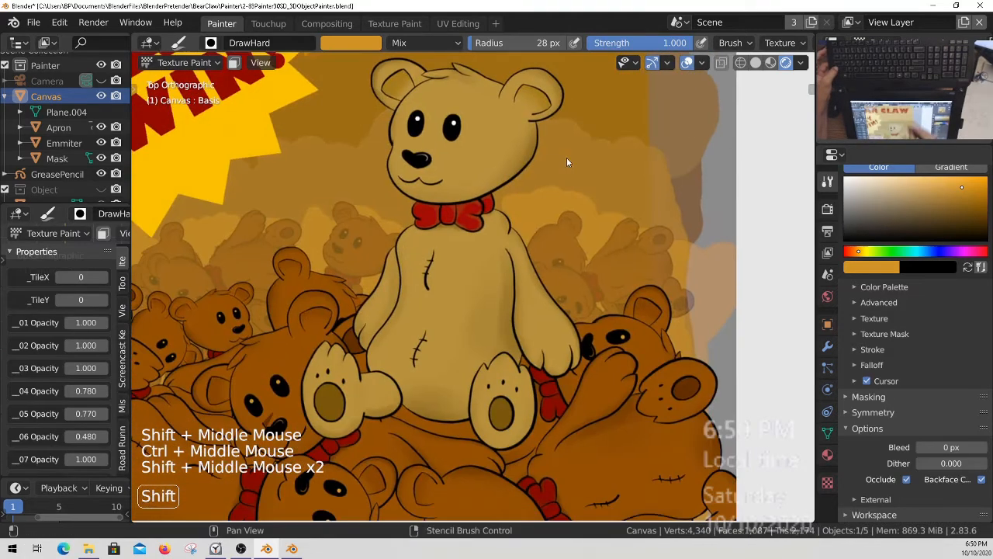
pyautogui.keyDown('shift'); pyautogui.moveTo(543, 388); pyautogui.dragTo(545, 161, button='middle'); pyautogui.keyUp('shift')
pyautogui.keyDown('ctrl'); pyautogui.moveTo(586, 309); pyautogui.dragTo(597, 221, button='middle'); pyautogui.keyUp('ctrl')
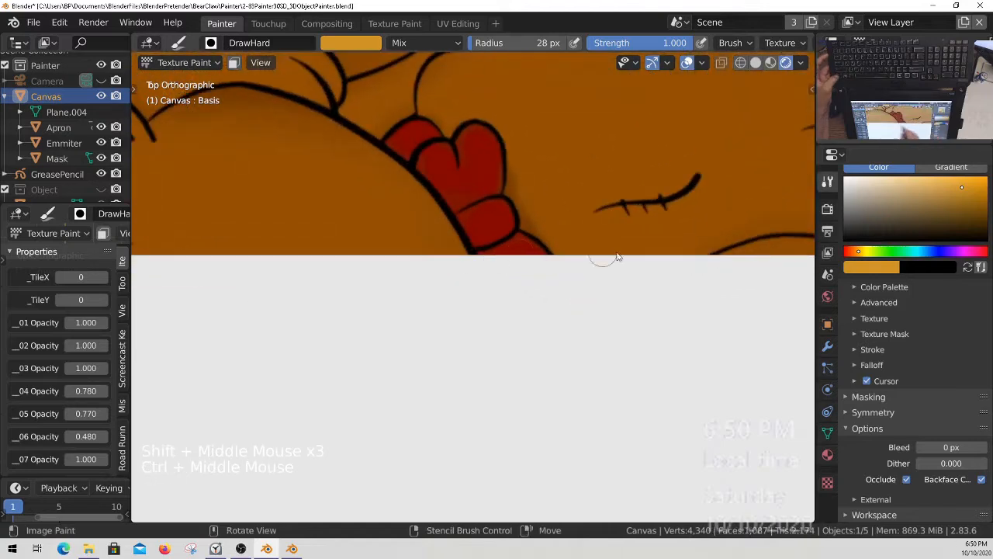
pyautogui.keyDown('ctrl'); pyautogui.moveTo(497, 260); pyautogui.dragTo(479, 388, button='middle'); pyautogui.keyUp('ctrl')
pyautogui.keyDown('ctrl'); pyautogui.moveTo(472, 272); pyautogui.dragTo(486, 355, button='middle'); pyautogui.keyUp('ctrl')
pyautogui.keyDown('ctrl'); pyautogui.moveTo(481, 314); pyautogui.dragTo(482, 380, button='middle'); pyautogui.keyUp('ctrl')
pyautogui.keyDown('shift'); pyautogui.moveTo(483, 258); pyautogui.dragTo(486, 446, button='middle'); pyautogui.keyUp('shift')
pyautogui.keyDown('shift'); pyautogui.moveTo(495, 287); pyautogui.dragTo(552, 213, button='middle'); pyautogui.keyUp('shift')
pyautogui.keyDown('ctrl'); pyautogui.moveTo(536, 326); pyautogui.dragTo(548, 264, button='middle'); pyautogui.keyUp('ctrl')
pyautogui.keyDown('ctrl'); pyautogui.moveTo(567, 303); pyautogui.dragTo(492, 267, button='middle'); pyautogui.keyUp('ctrl')
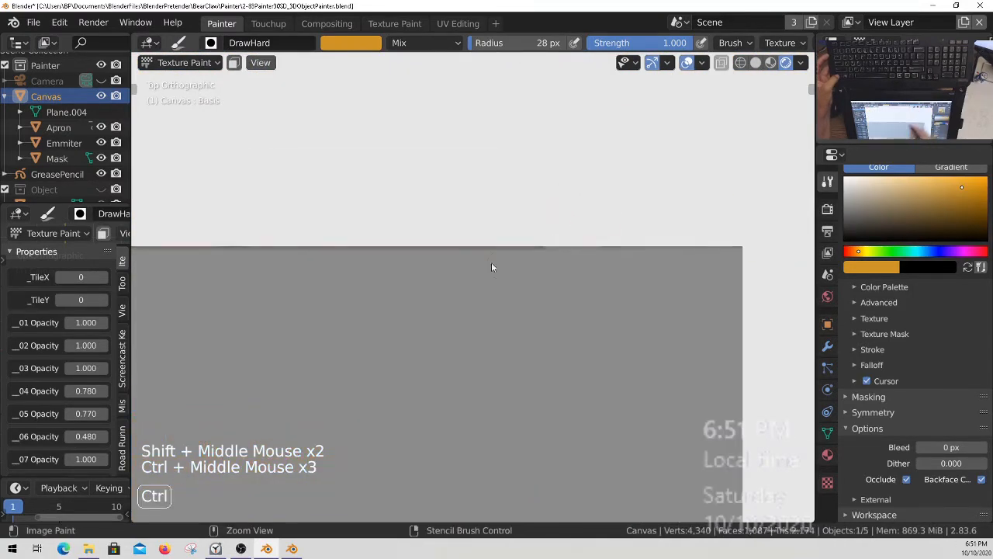
pyautogui.keyDown('shift'); pyautogui.moveTo(715, 260); pyautogui.dragTo(587, 306, button='middle'); pyautogui.keyUp('shift')
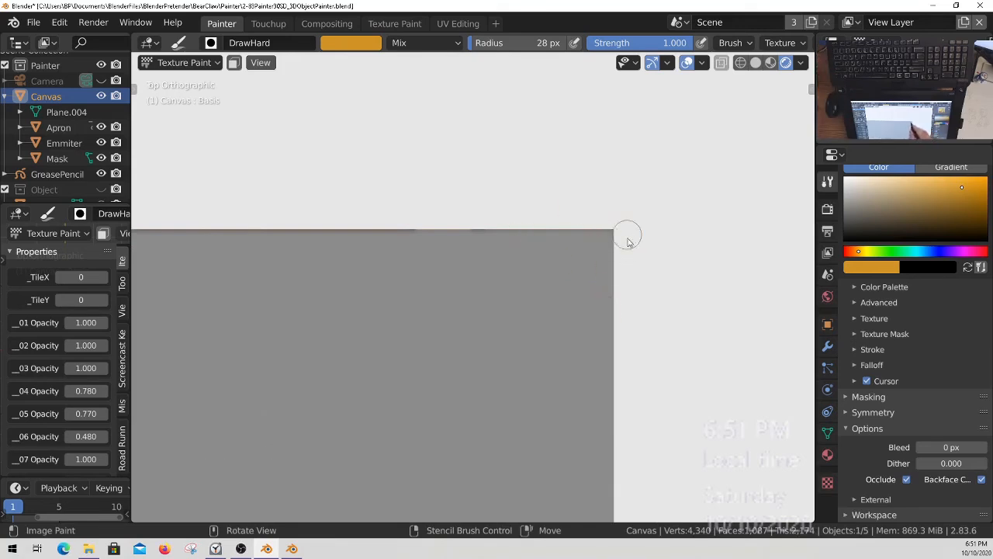
pyautogui.keyDown('ctrl'); pyautogui.moveTo(531, 200); pyautogui.dragTo(532, 326, button='middle'); pyautogui.keyUp('ctrl')
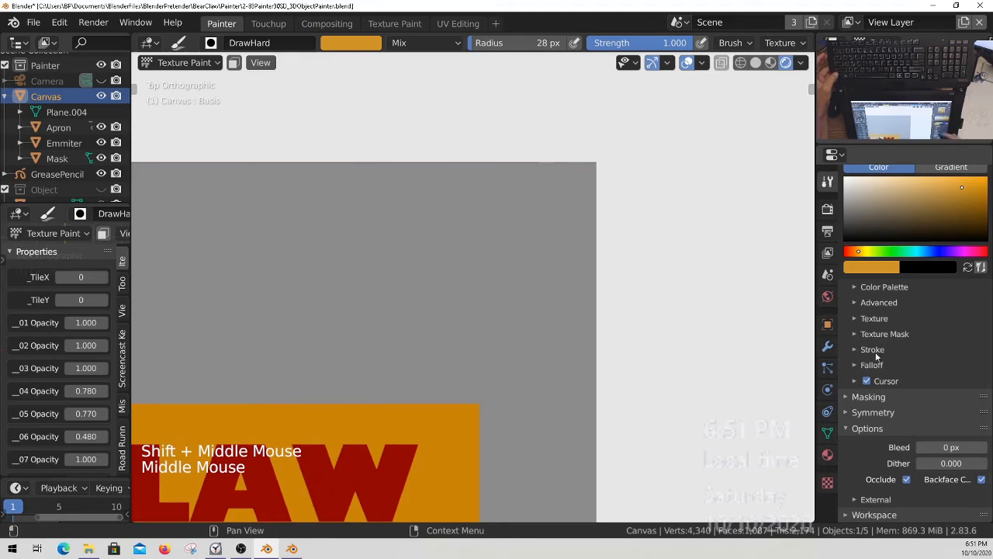
# Sample the yellow of the spot in the canvas's lower-left corner as the color for the DrawHard brush.
pyautogui.moveTo(870, 320); pyautogui.dragTo(868, 433, button='middle')
pyautogui.moveTo(873, 303); pyautogui.dragTo(883, 471, button='middle')
pyautogui.moveTo(884, 283); pyautogui.dragTo(897, 454, button='middle')
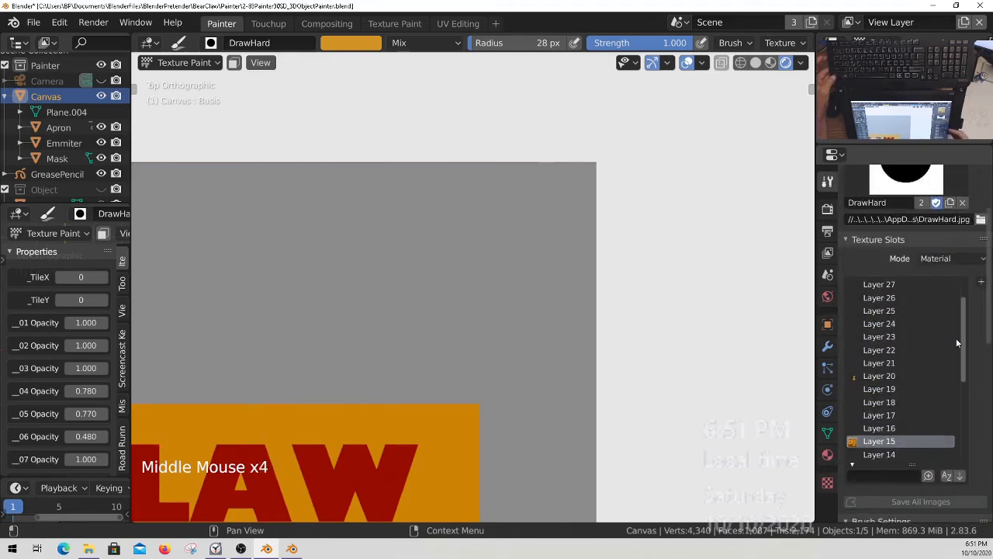
pyautogui.moveTo(919, 307); pyautogui.dragTo(916, 361, button='middle')
pyautogui.click(910, 246)
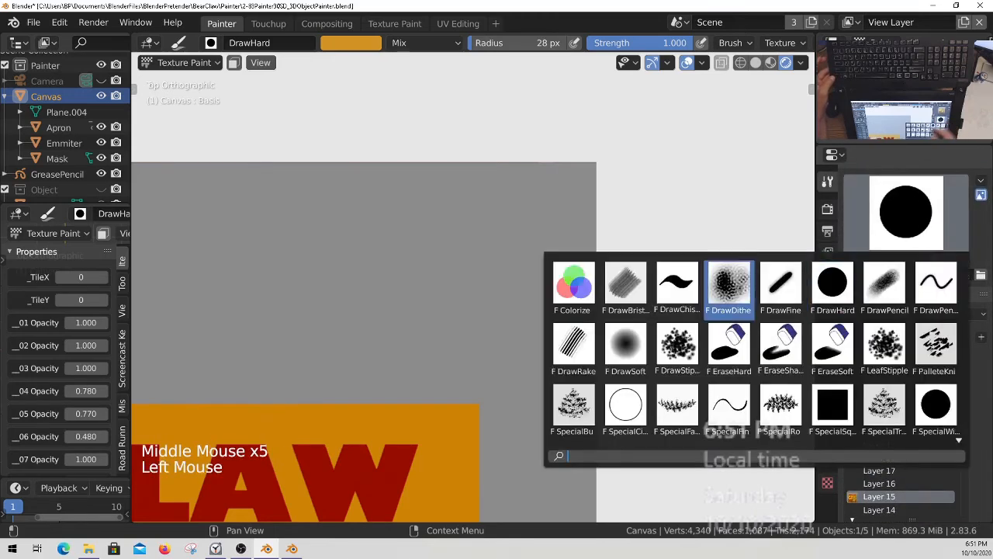
pyautogui.keyDown('ctrl'); pyautogui.moveTo(423, 276); pyautogui.dragTo(389, 381, button='middle'); pyautogui.keyUp('ctrl')
pyautogui.keyDown('shift'); pyautogui.moveTo(330, 448); pyautogui.dragTo(546, 231, button='middle'); pyautogui.keyUp('shift')
pyautogui.keyDown('shift'); pyautogui.moveTo(466, 334); pyautogui.dragTo(584, 204, button='middle'); pyautogui.keyUp('shift')
pyautogui.keyDown('shift'); pyautogui.moveTo(439, 364); pyautogui.dragTo(447, 341, button='middle'); pyautogui.keyUp('shift')
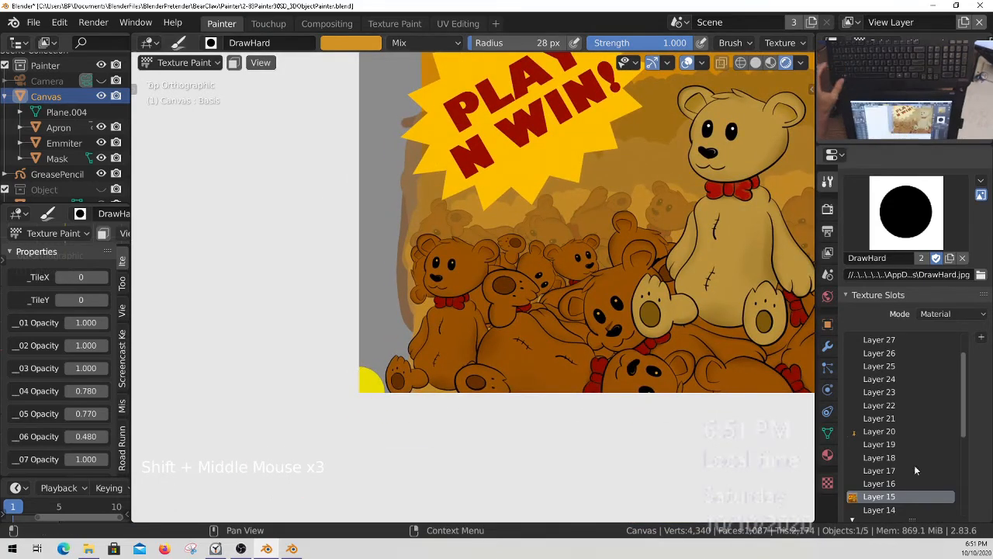
pyautogui.click(367, 45)
pyautogui.click(450, 230)
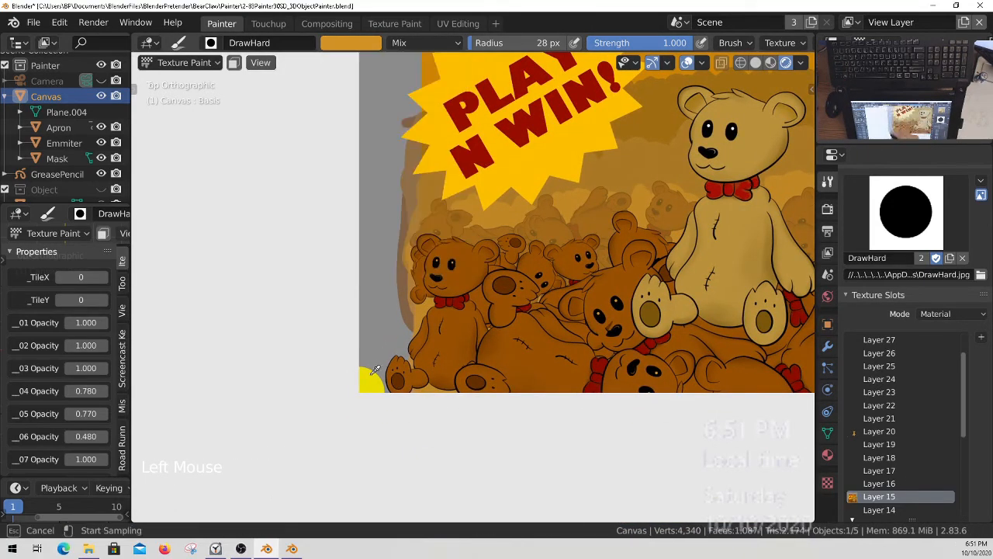
pyautogui.click(373, 379)
# Make Layer 15 the active paint layer and dab a yellow spot in the canvas's upper-right corner.
pyautogui.keyDown('ctrl'); pyautogui.moveTo(445, 302); pyautogui.dragTo(537, 192, button='middle'); pyautogui.keyUp('ctrl')
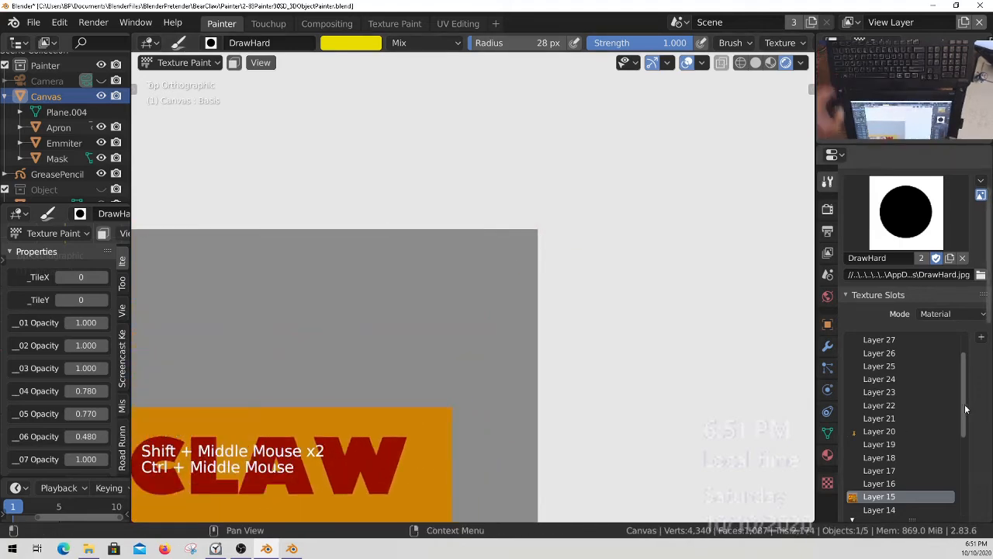
pyautogui.moveTo(967, 409); pyautogui.dragTo(965, 485)
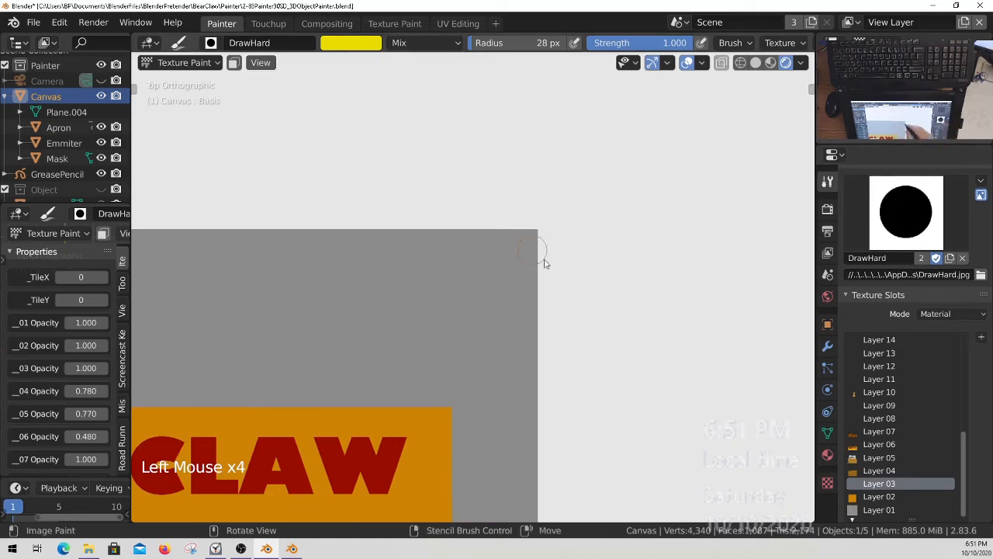
pyautogui.click(966, 503)
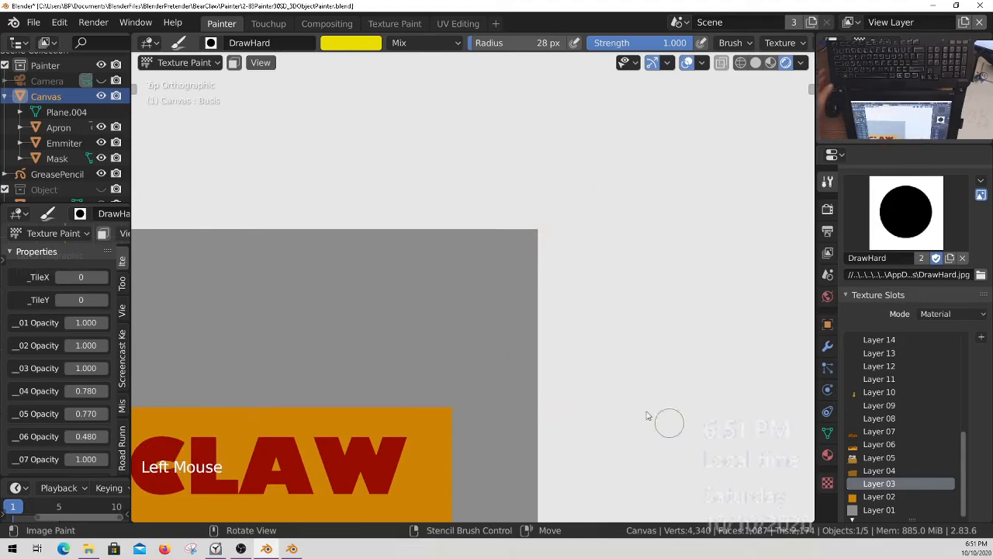
pyautogui.keyDown('ctrl'); pyautogui.moveTo(516, 269); pyautogui.dragTo(540, 292, button='middle'); pyautogui.keyUp('ctrl')
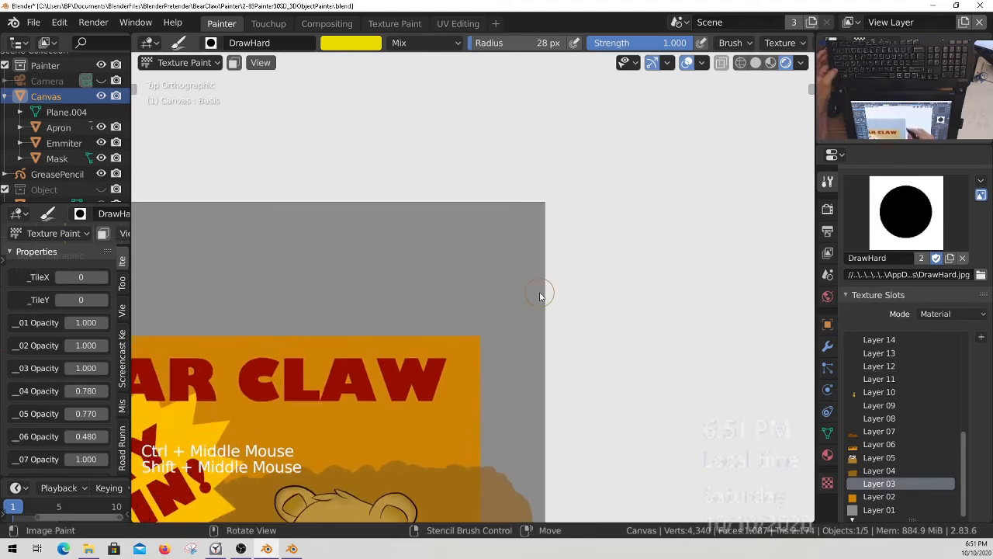
pyautogui.click(969, 449)
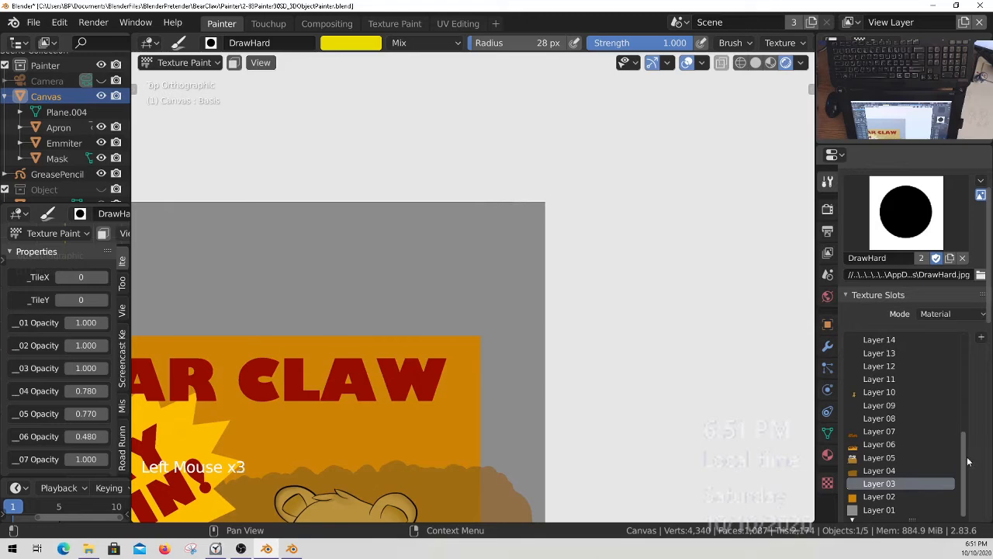
pyautogui.moveTo(963, 463); pyautogui.dragTo(965, 448)
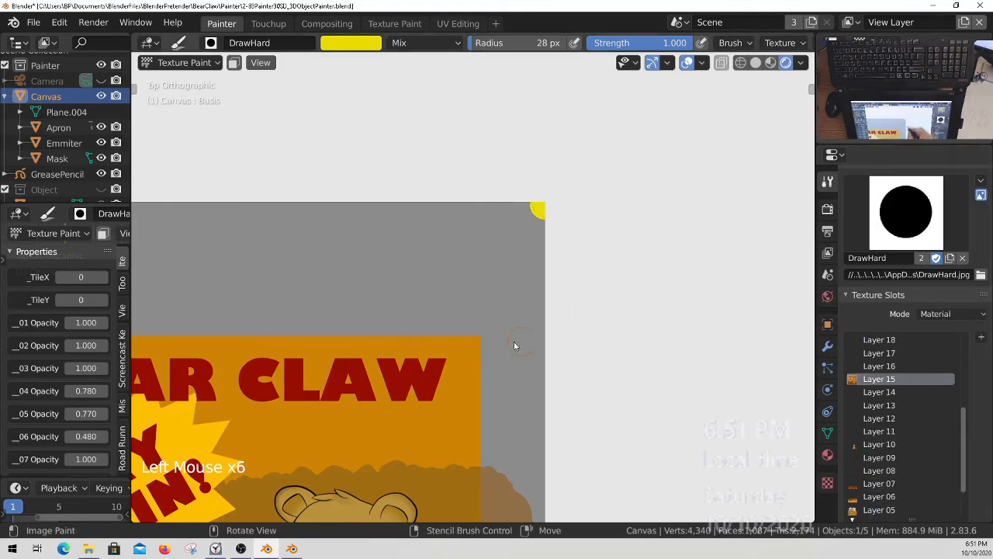
# Save the painted images and the Blender project file.
pyautogui.press('q')
pyautogui.click(434, 292)
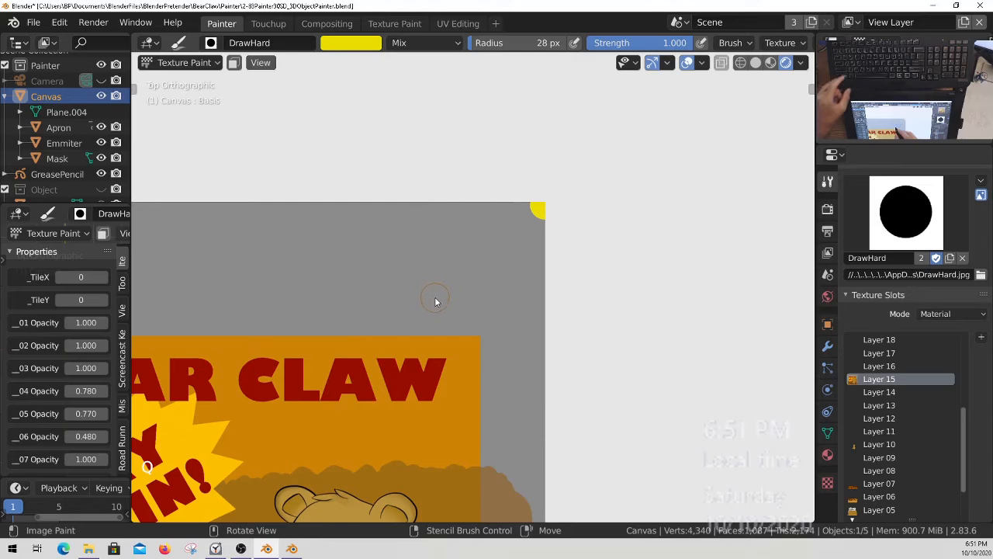
pyautogui.hotkey('ctrl', 's')
# Show the 3DObject collection in the viewport and examine the artwork on the BearClaw machine from several sides.
pyautogui.keyDown('ctrl'); pyautogui.moveTo(430, 308); pyautogui.dragTo(481, 336, button='middle'); pyautogui.keyUp('ctrl')
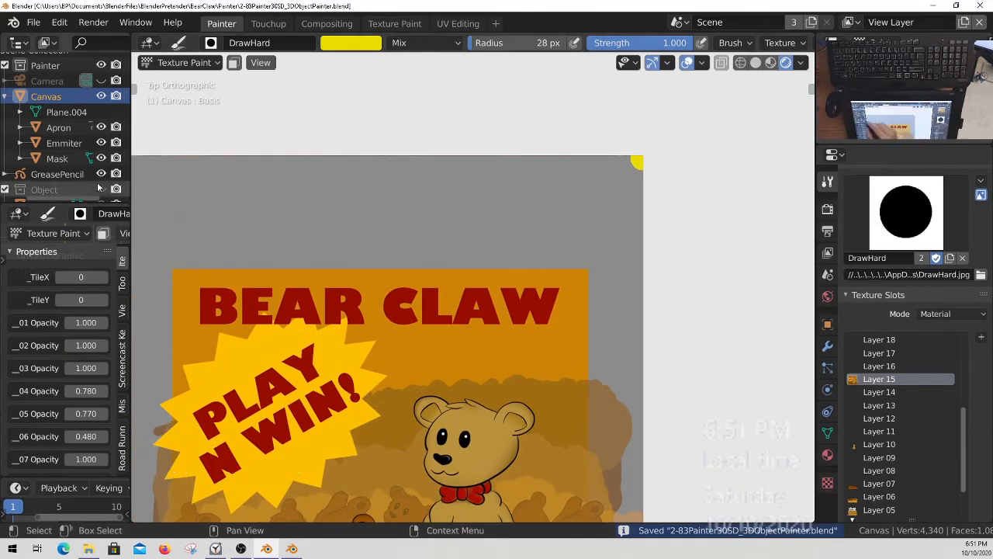
pyautogui.moveTo(102, 184); pyautogui.dragTo(84, 97, button='middle')
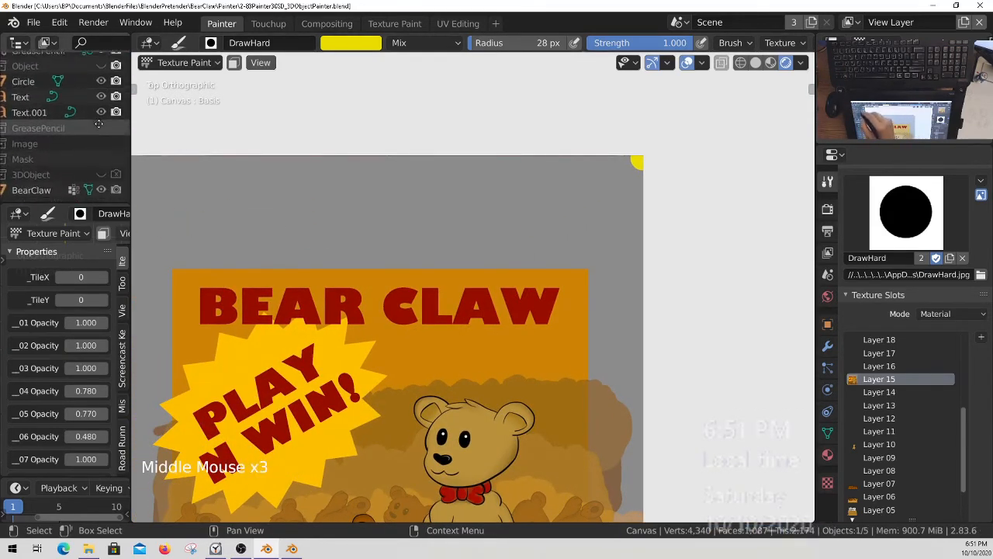
pyautogui.click(103, 173)
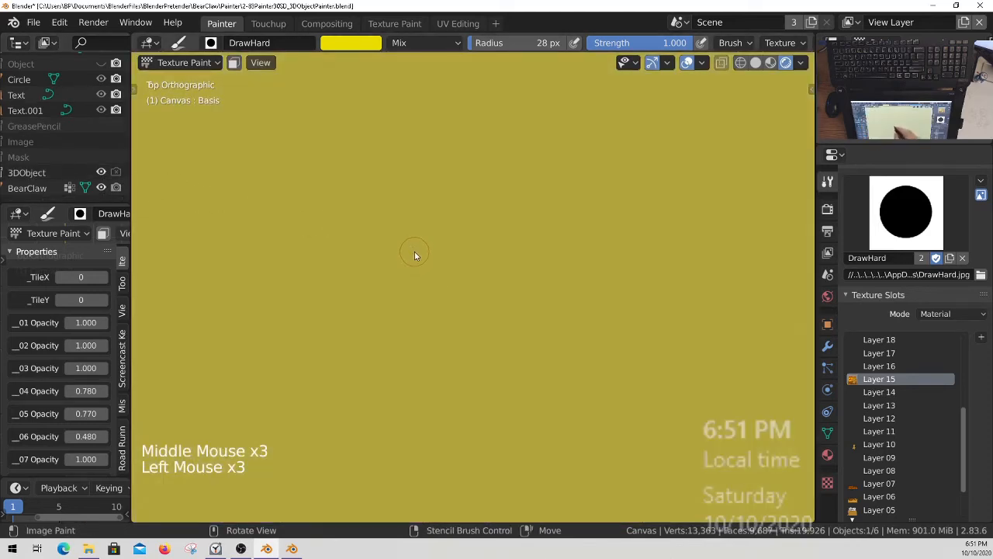
pyautogui.press('KP_6')
pyautogui.keyDown('ctrl'); pyautogui.moveTo(448, 224); pyautogui.dragTo(543, 334, button='middle'); pyautogui.keyUp('ctrl')
pyautogui.moveTo(544, 334); pyautogui.dragTo(411, 326, button='middle')
pyautogui.keyDown('shift'); pyautogui.moveTo(411, 326); pyautogui.dragTo(552, 341, button='middle'); pyautogui.keyUp('shift')
pyautogui.moveTo(380, 392); pyautogui.dragTo(535, 308, button='middle')
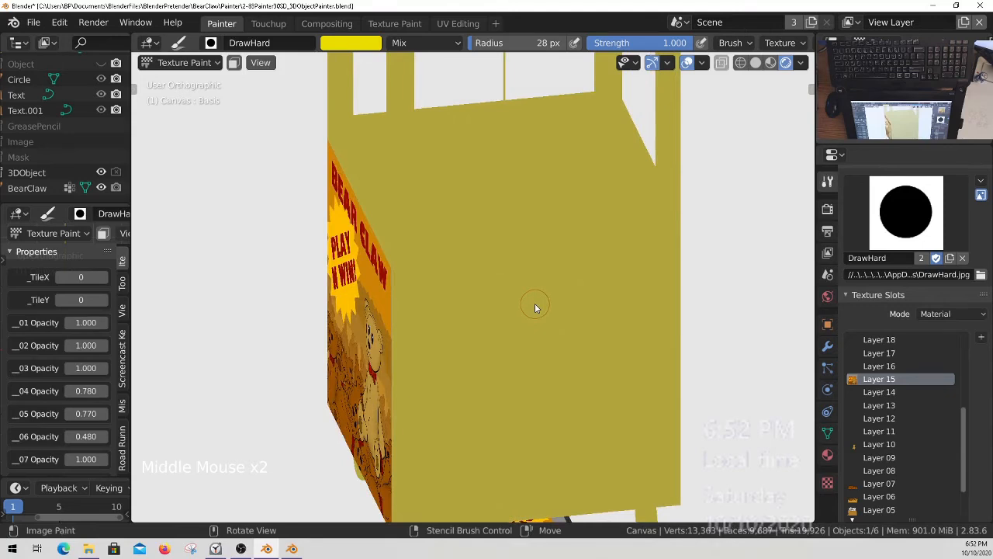
pyautogui.moveTo(535, 308); pyautogui.dragTo(386, 327, button='middle')
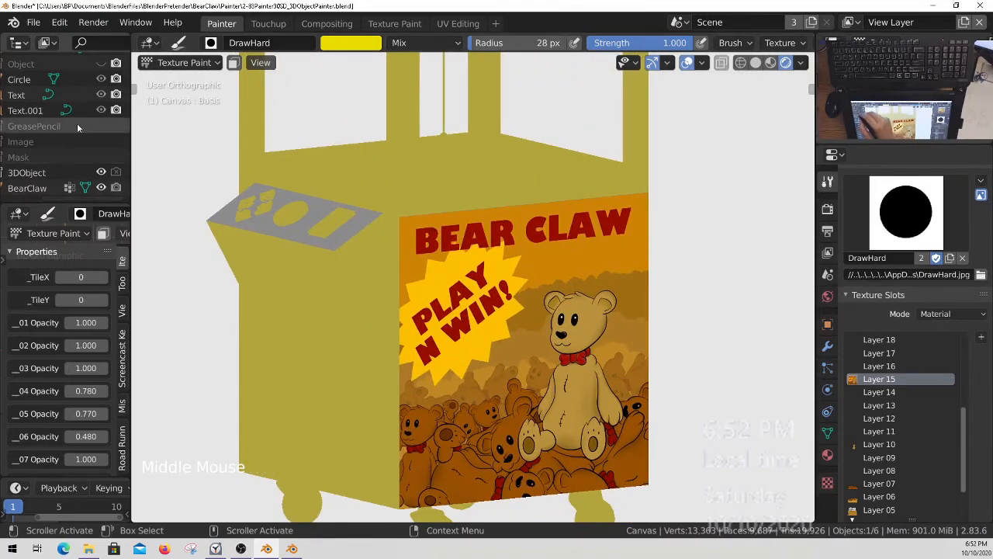
# Hide the 3DObject collection in the viewport and return to the top view of the canvas.
pyautogui.click(101, 171)
pyautogui.click(116, 174)
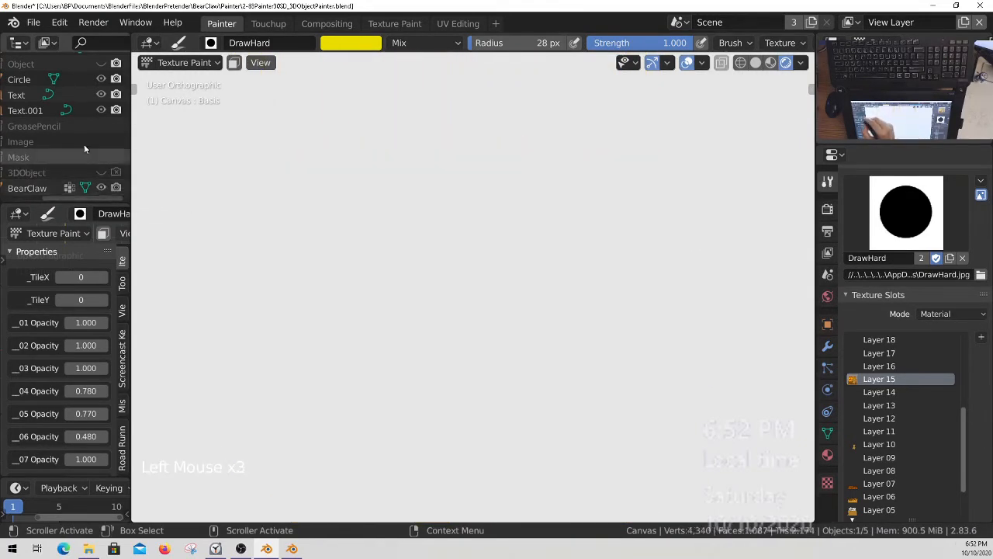
pyautogui.moveTo(84, 148); pyautogui.dragTo(71, 369, button='middle')
pyautogui.press('1')
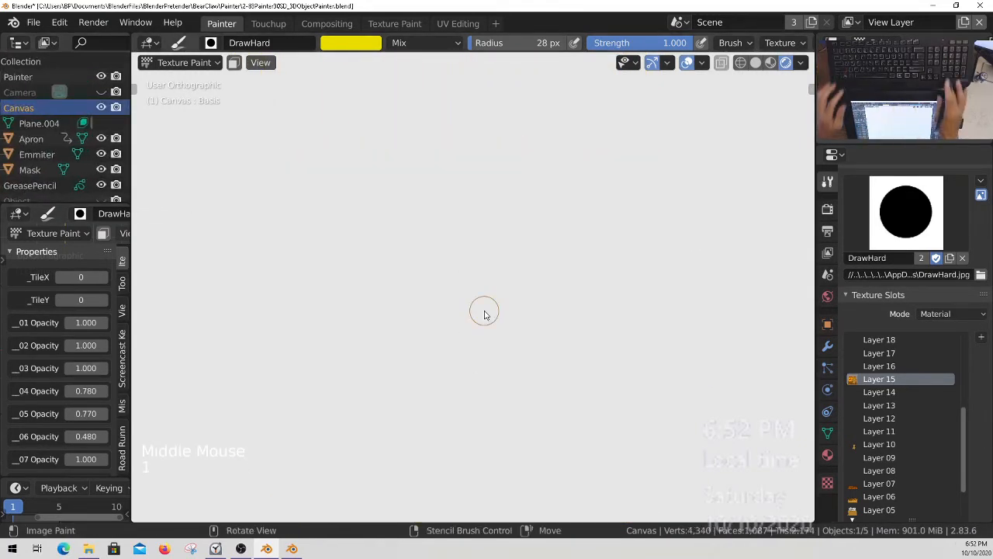
pyautogui.press('KP_0')
pyautogui.keyDown('ctrl'); pyautogui.moveTo(300, 466); pyautogui.dragTo(371, 161, button='middle'); pyautogui.keyUp('ctrl')
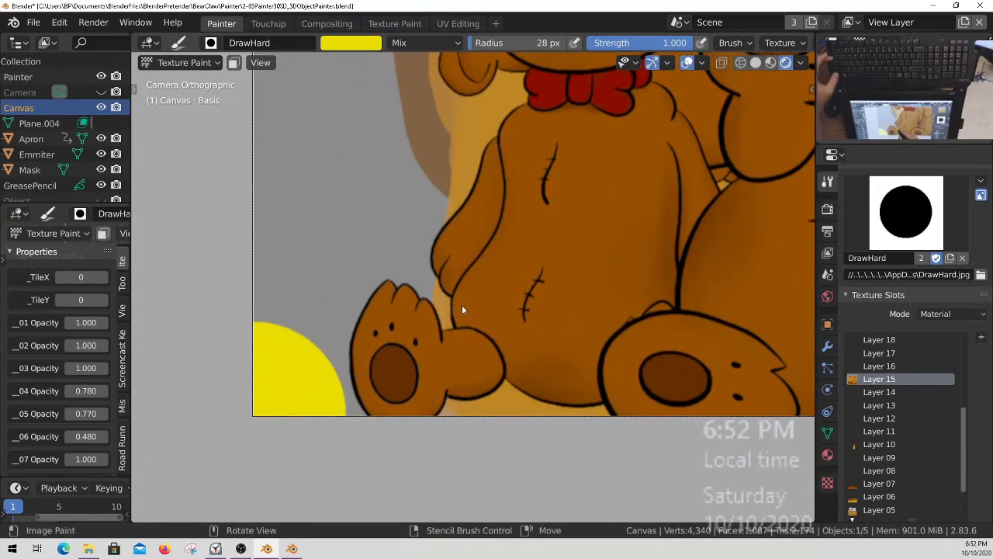
pyautogui.press('KP_7')
# Set the canvas's _TileX and _TileY properties to 1 so the artwork repeats around the canvas.
pyautogui.keyDown('ctrl'); pyautogui.moveTo(464, 300); pyautogui.dragTo(439, 291, button='middle'); pyautogui.keyUp('ctrl')
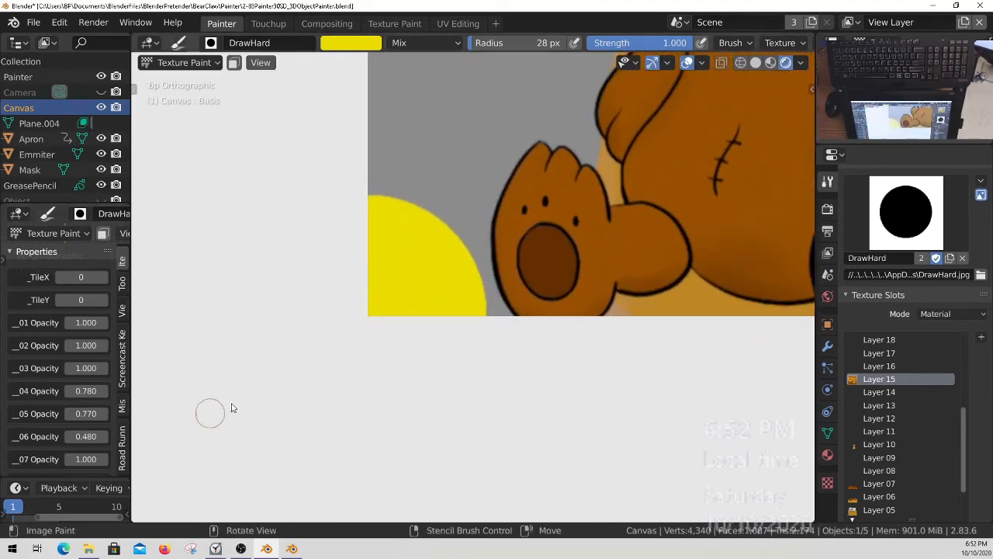
pyautogui.moveTo(63, 427); pyautogui.dragTo(67, 381, button='middle')
pyautogui.moveTo(67, 412); pyautogui.dragTo(73, 385, button='middle')
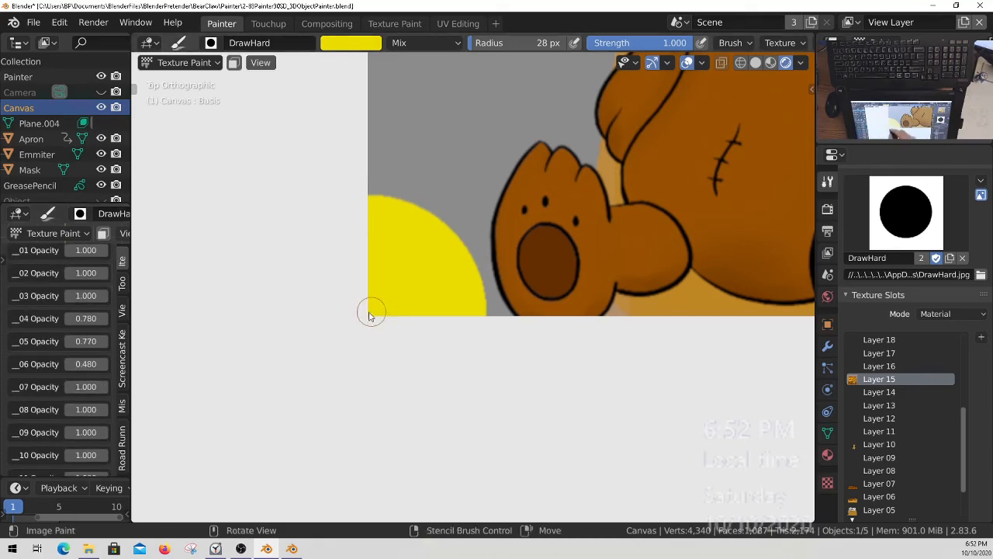
pyautogui.moveTo(66, 406); pyautogui.dragTo(64, 348, button='middle')
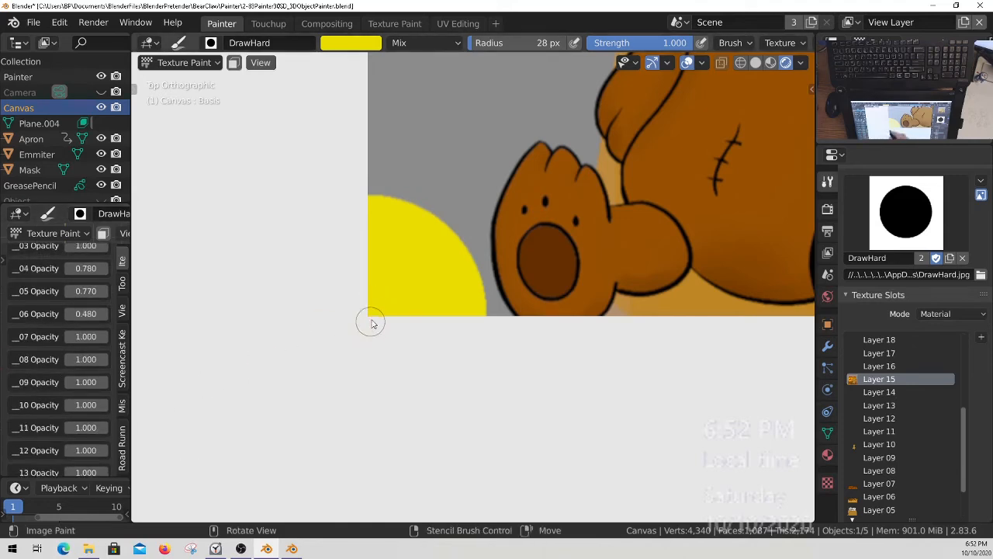
pyautogui.moveTo(82, 422); pyautogui.dragTo(81, 379, button='middle')
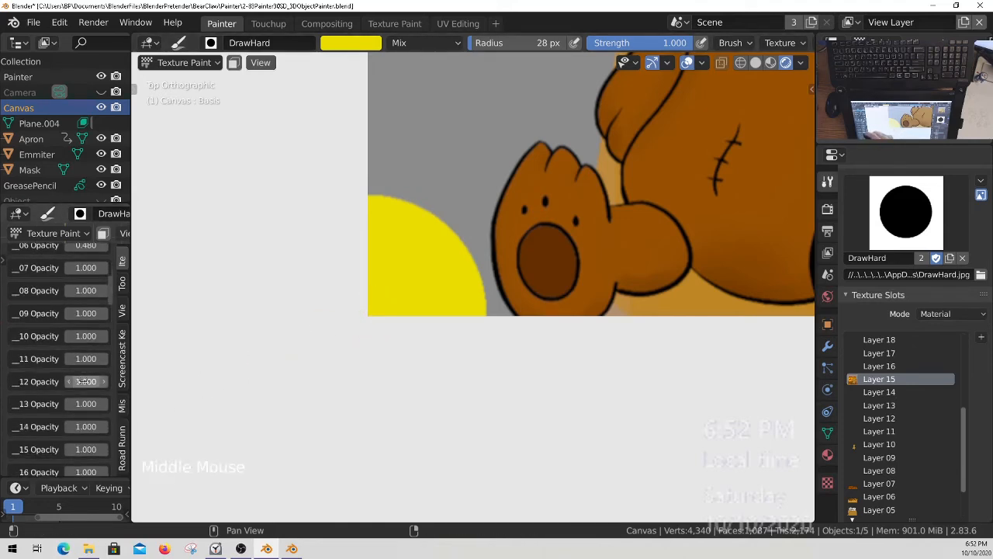
pyautogui.moveTo(73, 309); pyautogui.dragTo(94, 332, button='middle')
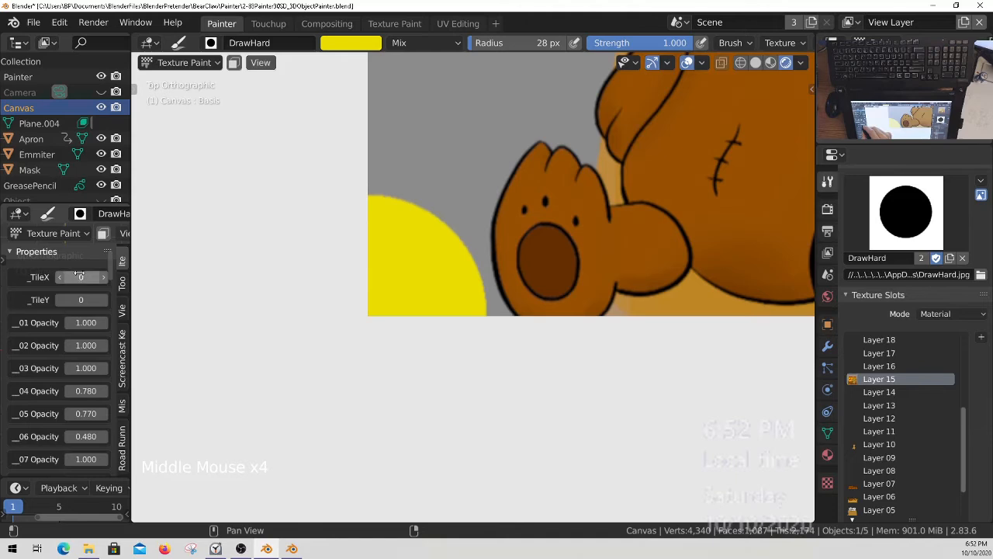
pyautogui.moveTo(80, 276); pyautogui.dragTo(101, 276)
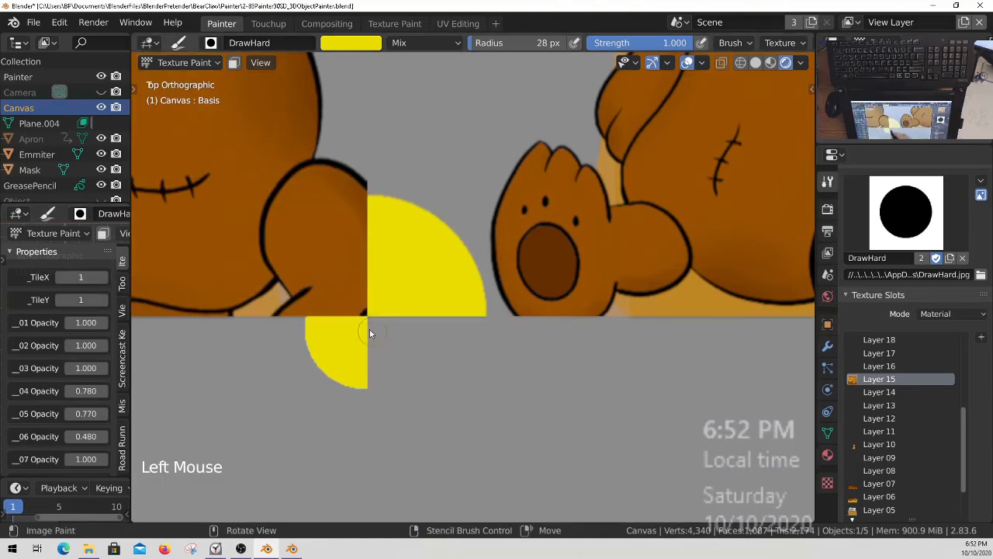
# Dab a small yellow spot at the canvas's lower-left corner, where the repeated tiles meet.
pyautogui.keyDown('ctrl'); pyautogui.moveTo(351, 326); pyautogui.dragTo(451, 396, button='middle'); pyautogui.keyUp('ctrl')
pyautogui.keyDown('ctrl'); pyautogui.moveTo(381, 339); pyautogui.dragTo(278, 317, button='middle'); pyautogui.keyUp('ctrl')
pyautogui.keyDown('ctrl'); pyautogui.moveTo(446, 350); pyautogui.dragTo(458, 249, button='middle'); pyautogui.keyUp('ctrl')
pyautogui.keyDown('ctrl'); pyautogui.moveTo(502, 321); pyautogui.dragTo(529, 265, button='middle'); pyautogui.keyUp('ctrl')
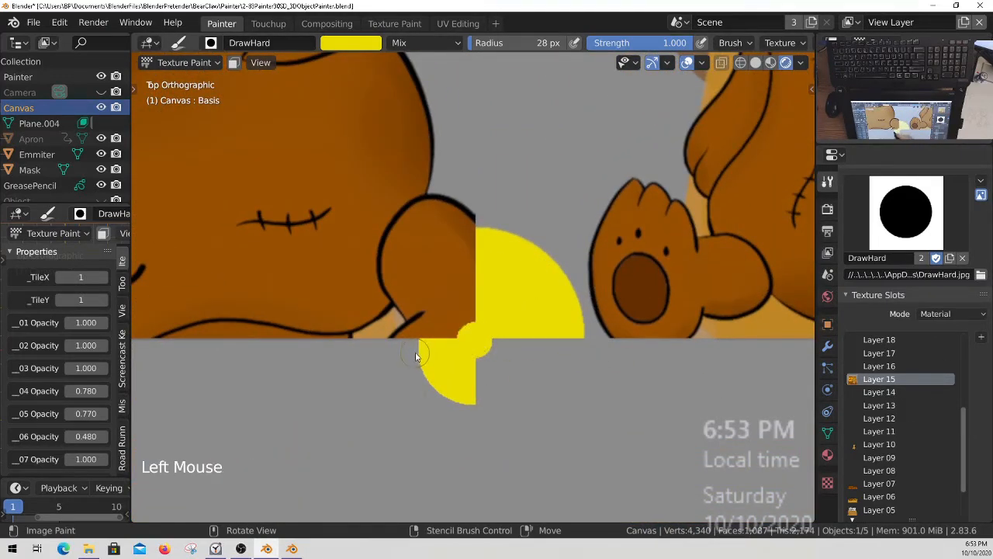
# Save all painted images and the Blender project file.
pyautogui.press('q')
pyautogui.keyDown('ctrl'); pyautogui.moveTo(428, 285); pyautogui.dragTo(408, 370, button='middle'); pyautogui.keyUp('ctrl')
pyautogui.keyDown('shift'); pyautogui.moveTo(491, 340); pyautogui.dragTo(436, 394, button='middle'); pyautogui.keyUp('shift')
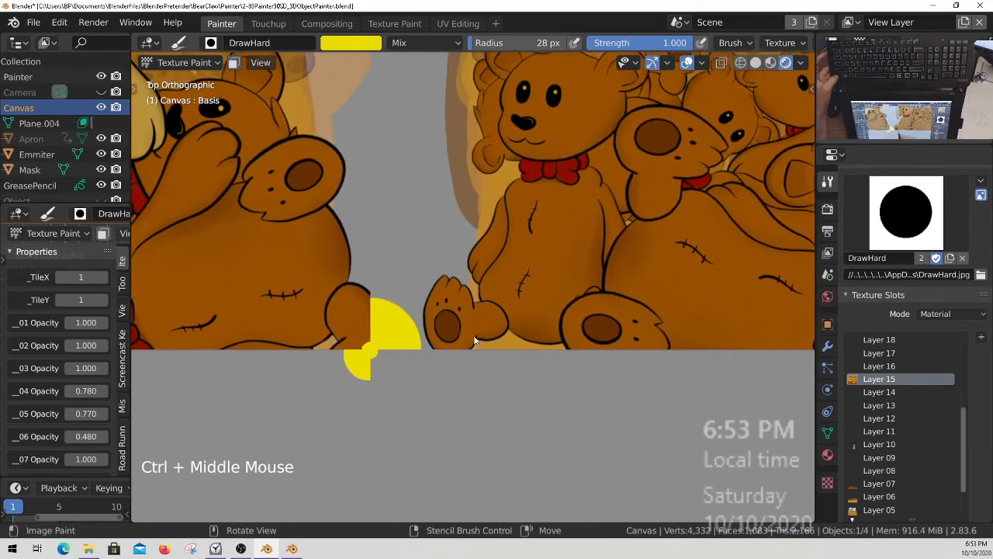
pyautogui.keyDown('ctrl'); pyautogui.moveTo(475, 342); pyautogui.dragTo(444, 401, button='middle'); pyautogui.keyUp('ctrl')
pyautogui.press('q')
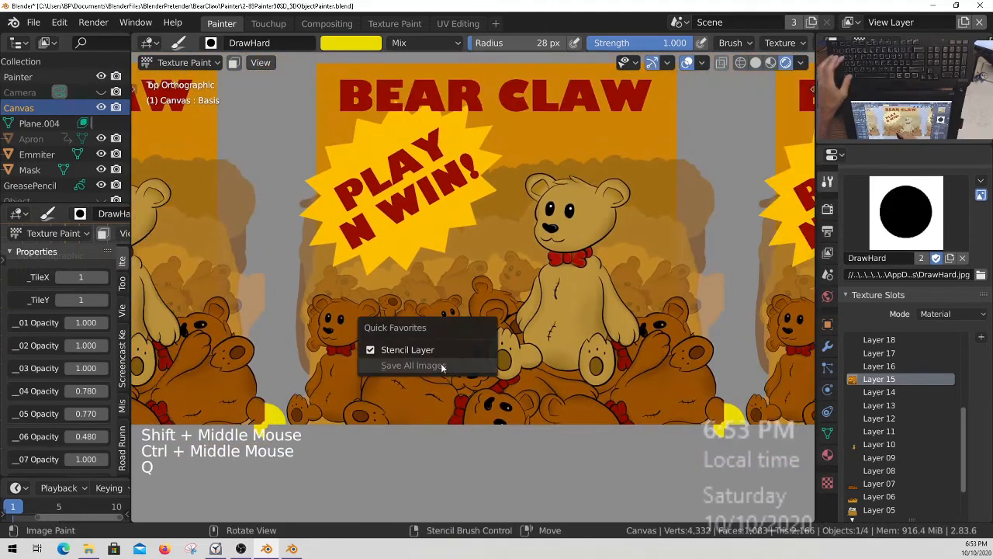
pyautogui.hotkey('ctrl', 's')
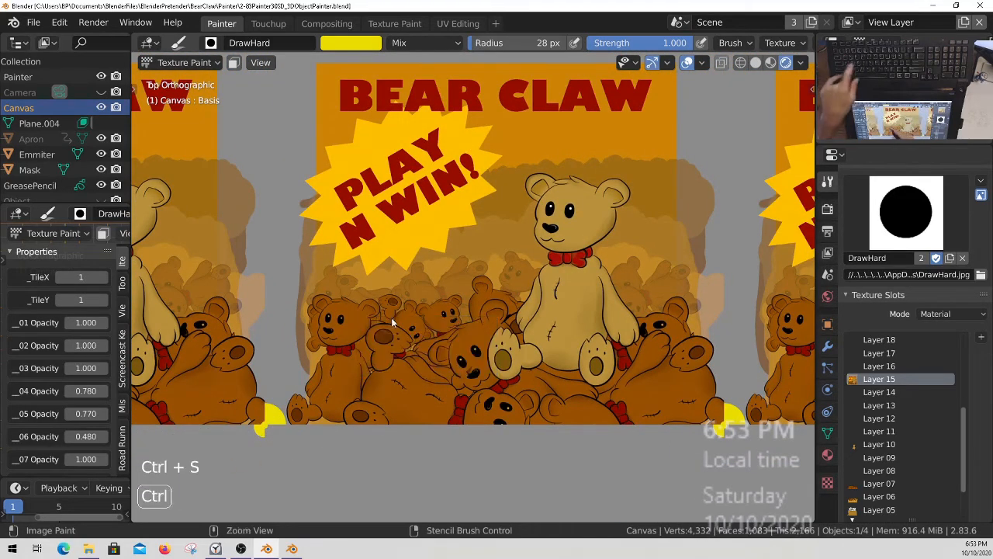
# Set the canvas's _TileX and _TileY back to 0 and show the 3DObject collection in viewport and render.
pyautogui.moveTo(87, 278); pyautogui.dragTo(62, 300)
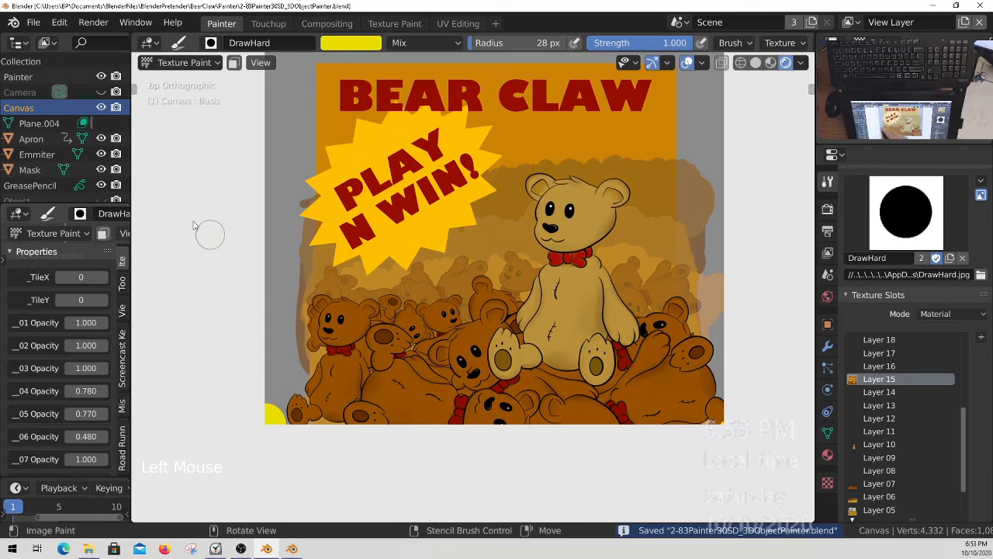
pyautogui.moveTo(92, 180); pyautogui.dragTo(96, 142, button='middle')
pyautogui.click(114, 171)
pyautogui.click(371, 247)
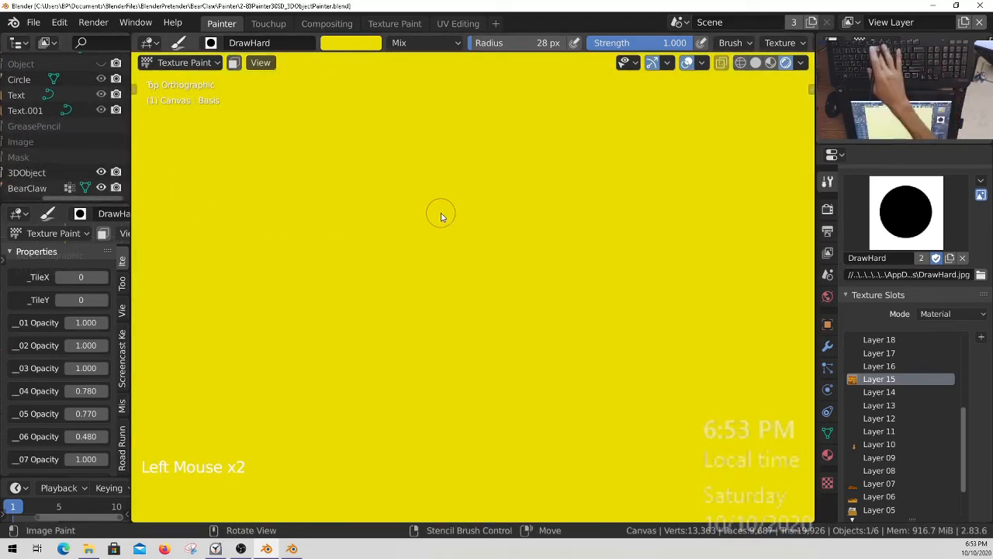
# Examine the artwork and yellow areas on the BearClaw machine from several sides.
pyautogui.moveTo(440, 216); pyautogui.dragTo(477, 264, button='middle')
pyautogui.keyDown('ctrl'); pyautogui.moveTo(476, 228); pyautogui.dragTo(459, 308, button='middle'); pyautogui.keyUp('ctrl')
pyautogui.moveTo(496, 341); pyautogui.dragTo(574, 388, button='middle')
pyautogui.moveTo(599, 380); pyautogui.dragTo(483, 322, button='middle')
pyautogui.hotkey('ctrl', 's')
pyautogui.keyDown('ctrl'); pyautogui.moveTo(489, 285); pyautogui.dragTo(483, 311, button='middle'); pyautogui.keyUp('ctrl')
pyautogui.keyDown('shift'); pyautogui.moveTo(483, 310); pyautogui.dragTo(520, 310, button='middle'); pyautogui.keyUp('shift')
pyautogui.moveTo(541, 257); pyautogui.dragTo(404, 264, button='middle')
pyautogui.moveTo(446, 441); pyautogui.dragTo(420, 312, button='middle')
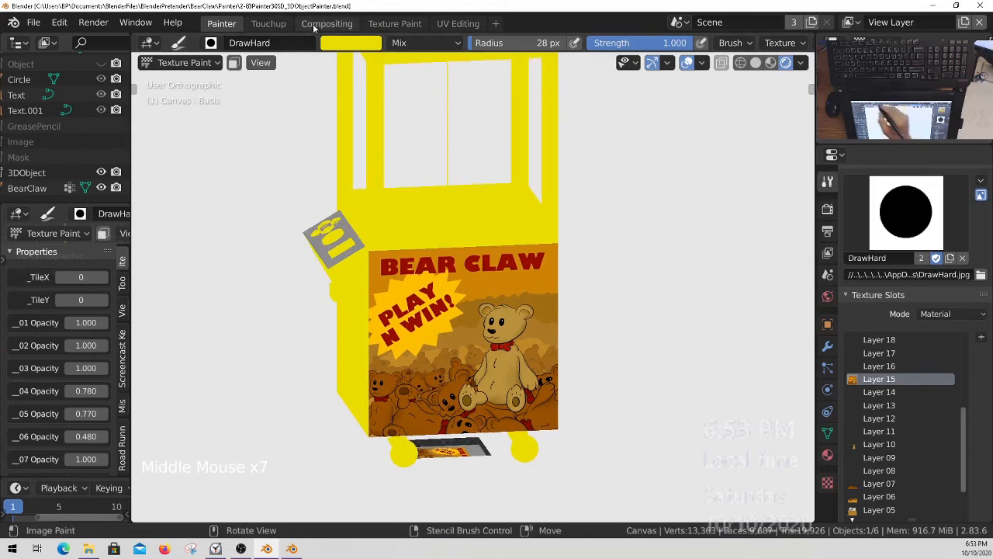
pyautogui.moveTo(225, 185); pyautogui.dragTo(203, 181, button='middle')
pyautogui.moveTo(73, 164); pyautogui.dragTo(75, 159, button='middle')
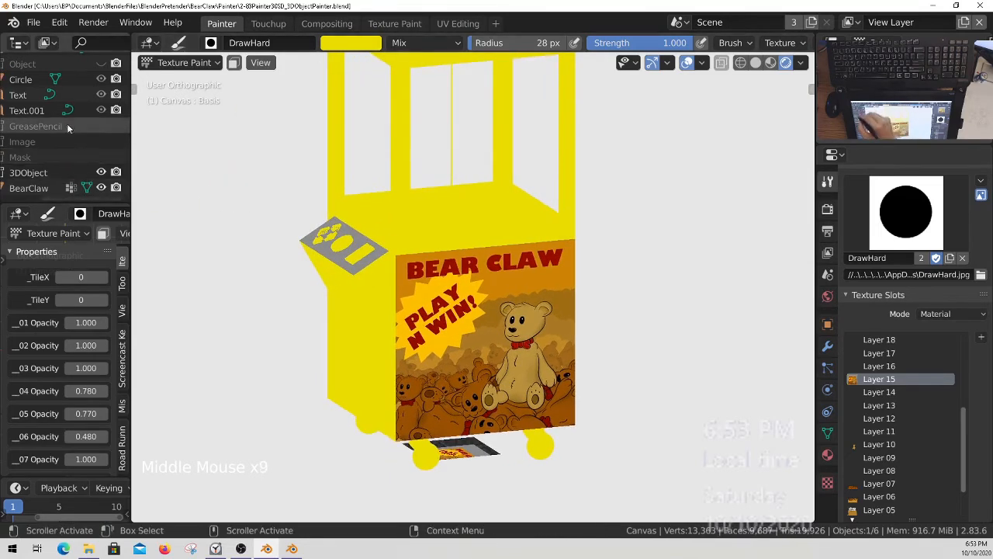
# Hide the 3DObject collection and return to the top view, framing the whole canvas.
pyautogui.click(101, 172)
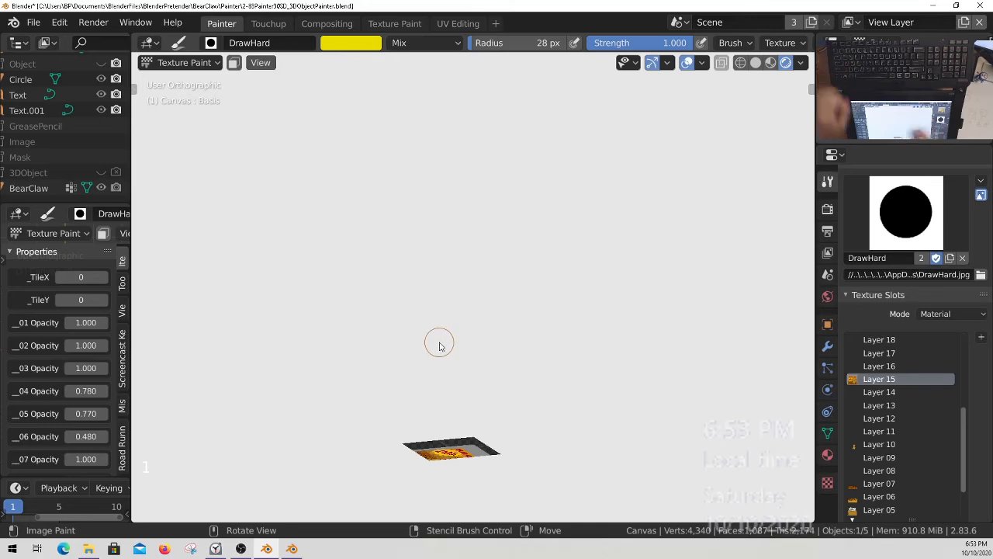
pyautogui.press('KP_0')
pyautogui.press('KP_7')
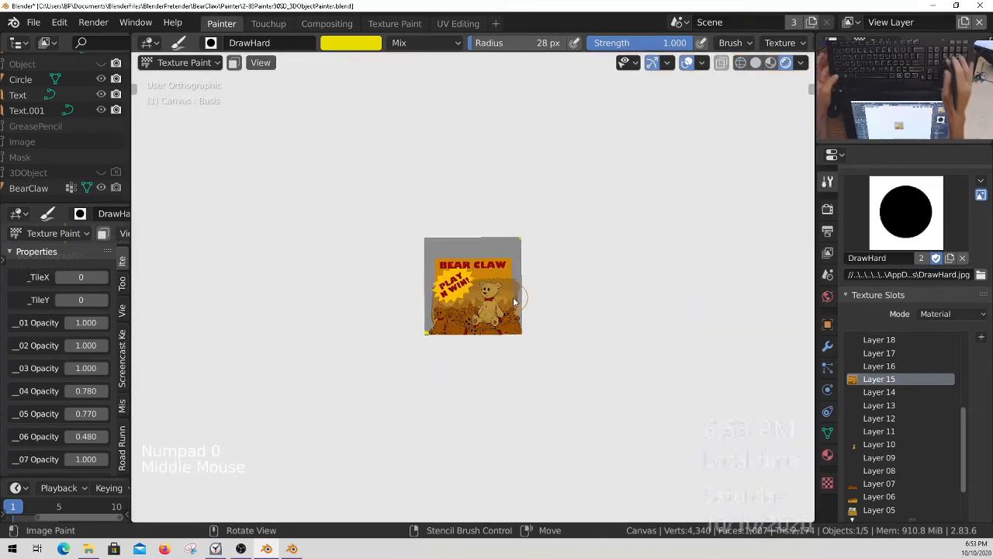
pyautogui.keyDown('ctrl'); pyautogui.moveTo(511, 291); pyautogui.dragTo(476, 331, button='middle'); pyautogui.keyUp('ctrl')
pyautogui.hotkey('ctrl', 'Tab')
pyautogui.rightClick(469, 327)
pyautogui.hotkey('ctrl', 'Tab')
pyautogui.keyDown('ctrl'); pyautogui.moveTo(460, 325); pyautogui.dragTo(468, 312, button='middle'); pyautogui.keyUp('ctrl')
pyautogui.keyDown('shift'); pyautogui.moveTo(468, 312); pyautogui.dragTo(514, 345, button='middle'); pyautogui.keyUp('shift')
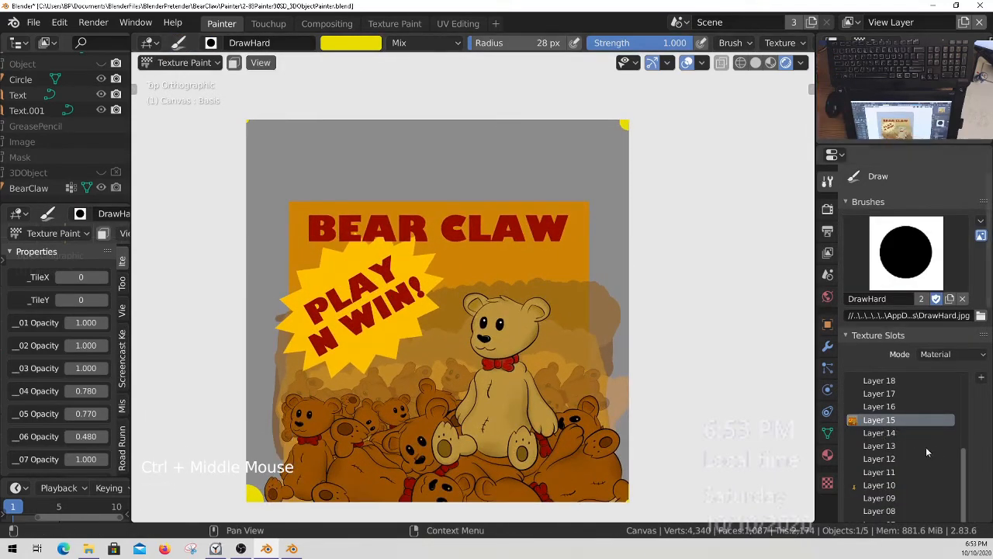
# Switch the paint brush to SpecialSquare.
pyautogui.moveTo(964, 500)
pyautogui.mouseDown()
pyautogui.moveTo(958, 452)
pyautogui.moveTo(963, 531)
pyautogui.moveTo(967, 501)
pyautogui.mouseUp()
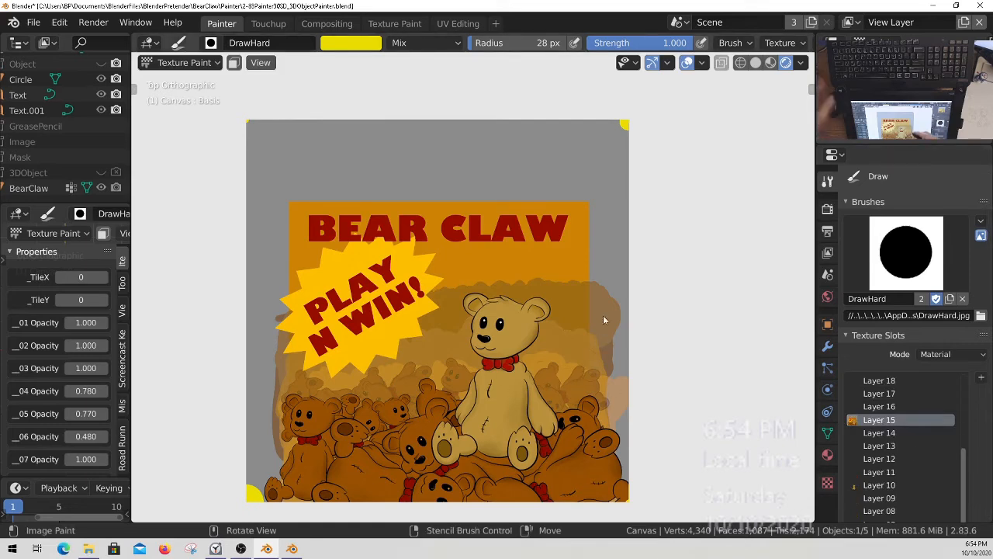
pyautogui.keyDown('ctrl'); pyautogui.moveTo(610, 320); pyautogui.dragTo(604, 303, button='middle'); pyautogui.keyUp('ctrl')
pyautogui.keyDown('shift'); pyautogui.moveTo(604, 302); pyautogui.dragTo(504, 165, button='middle'); pyautogui.keyUp('shift')
pyautogui.keyDown('ctrl'); pyautogui.moveTo(517, 209); pyautogui.dragTo(528, 248, button='middle'); pyautogui.keyUp('ctrl')
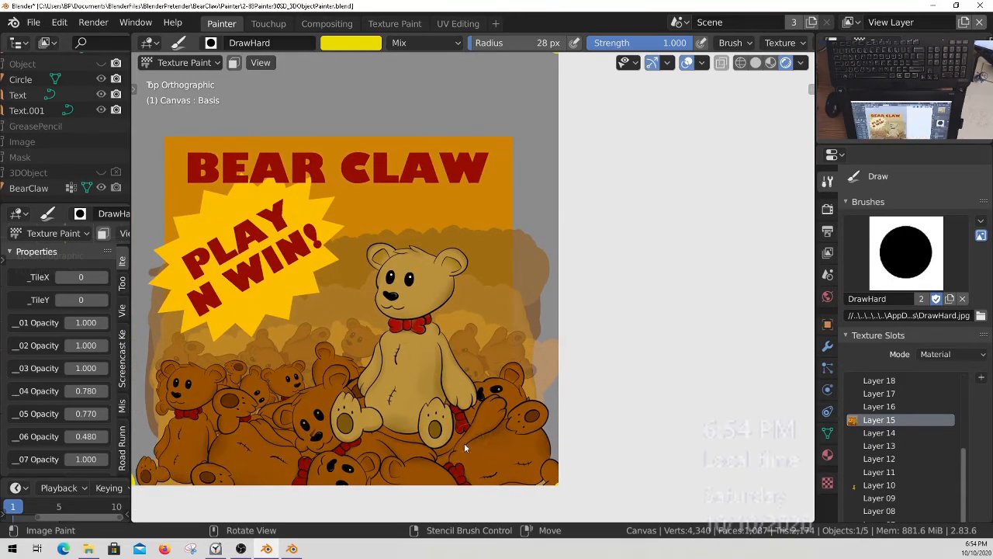
pyautogui.keyDown('shift'); pyautogui.moveTo(462, 393); pyautogui.dragTo(577, 373, button='middle'); pyautogui.keyUp('shift')
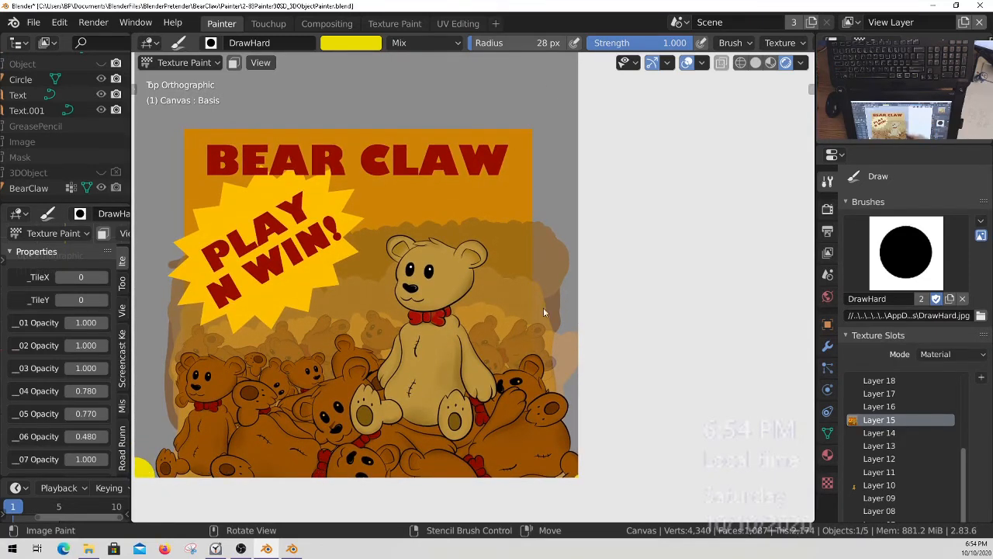
pyautogui.keyDown('ctrl'); pyautogui.moveTo(562, 273); pyautogui.dragTo(563, 251, button='middle'); pyautogui.keyUp('ctrl')
pyautogui.click(885, 261)
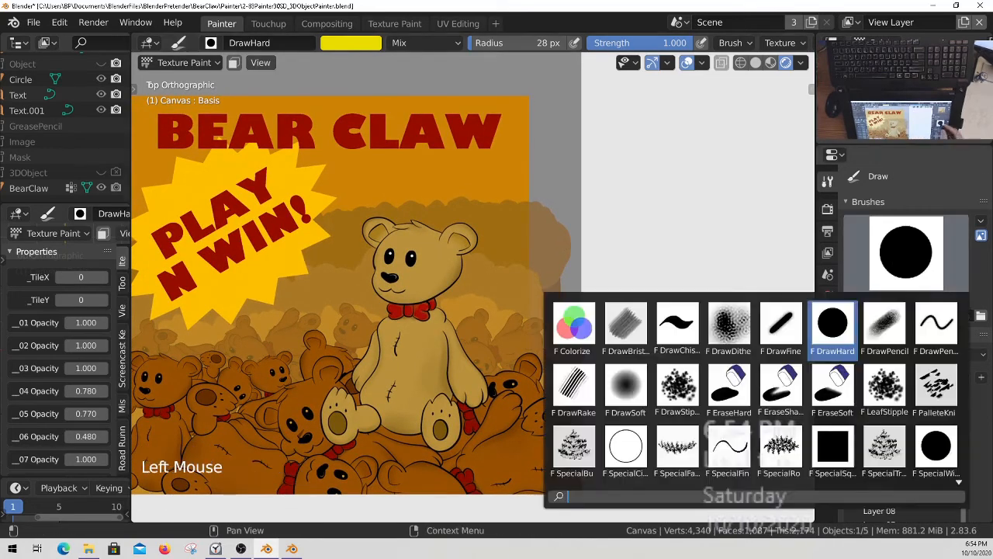
pyautogui.click(938, 453)
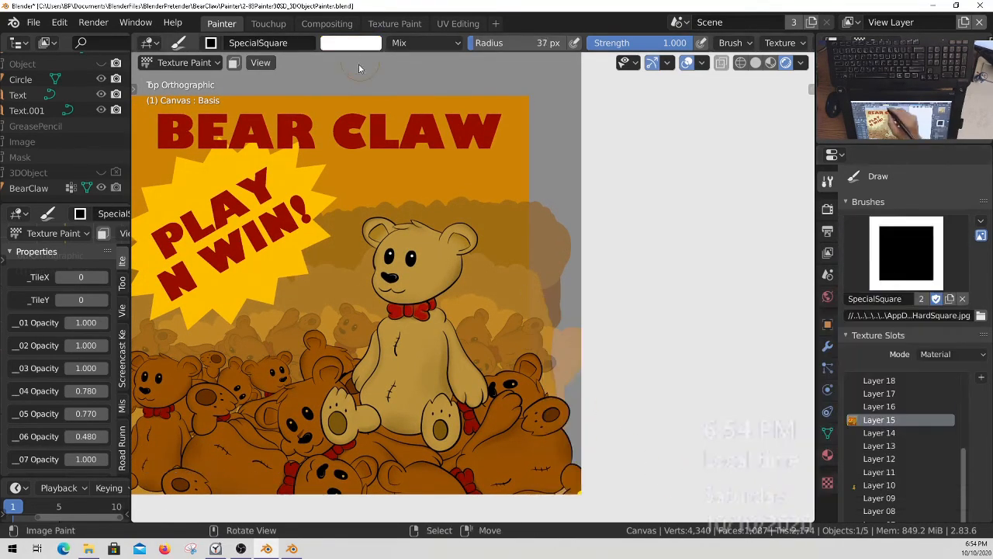
# Sample the poster's orange background as the brush colour.
pyautogui.click(352, 44)
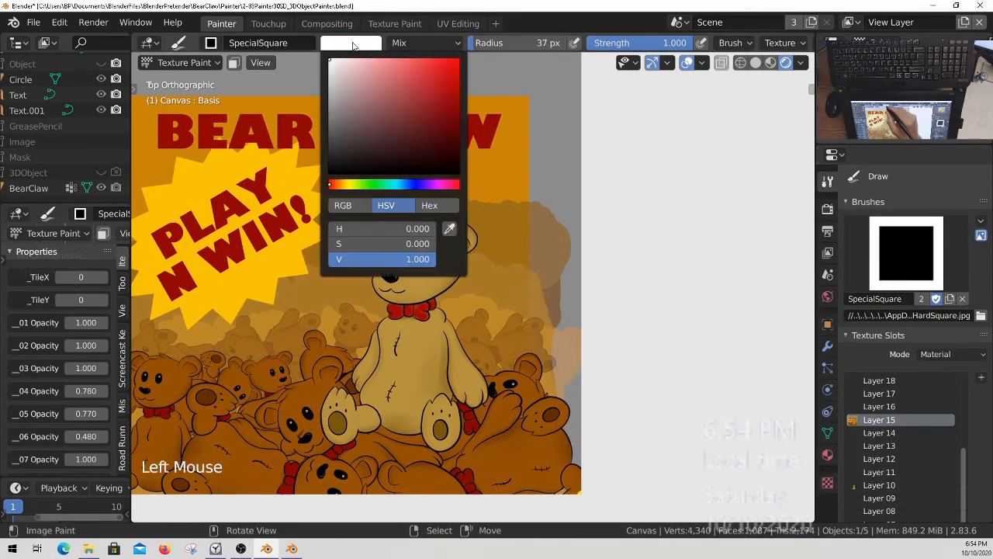
pyautogui.click(450, 231)
pyautogui.click(484, 169)
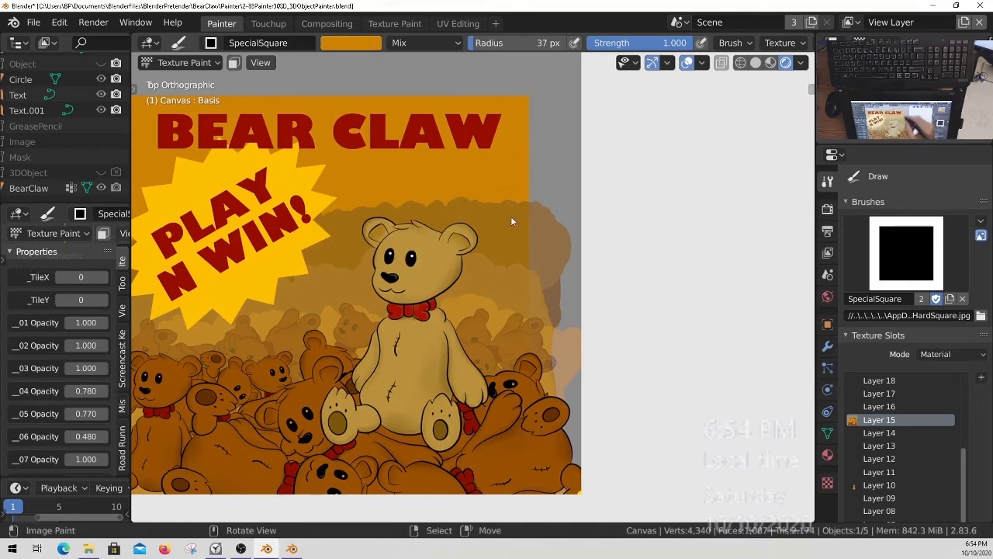
# Set the brush's stroke method to Line and its radius to 23 px.
pyautogui.press('space')
pyautogui.press('e')
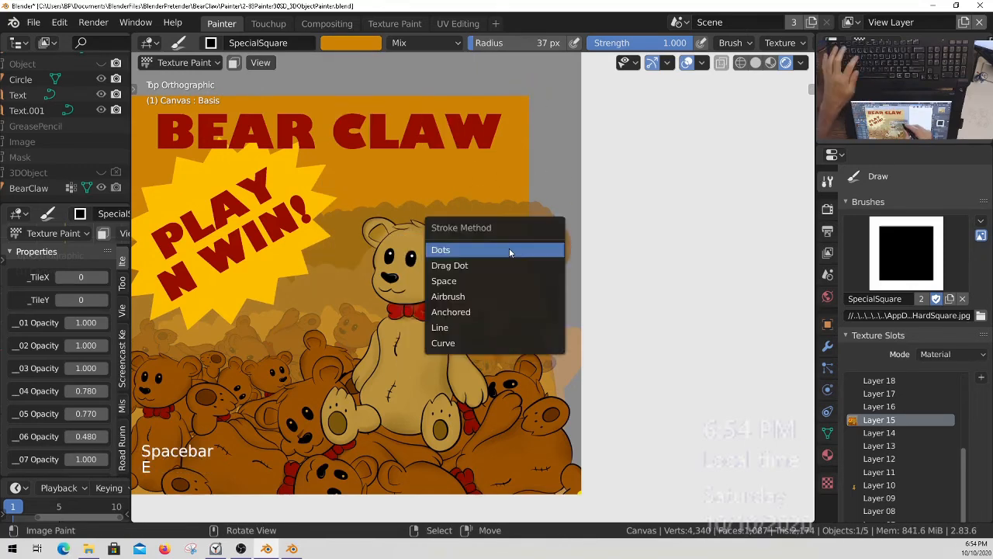
pyautogui.click(459, 327)
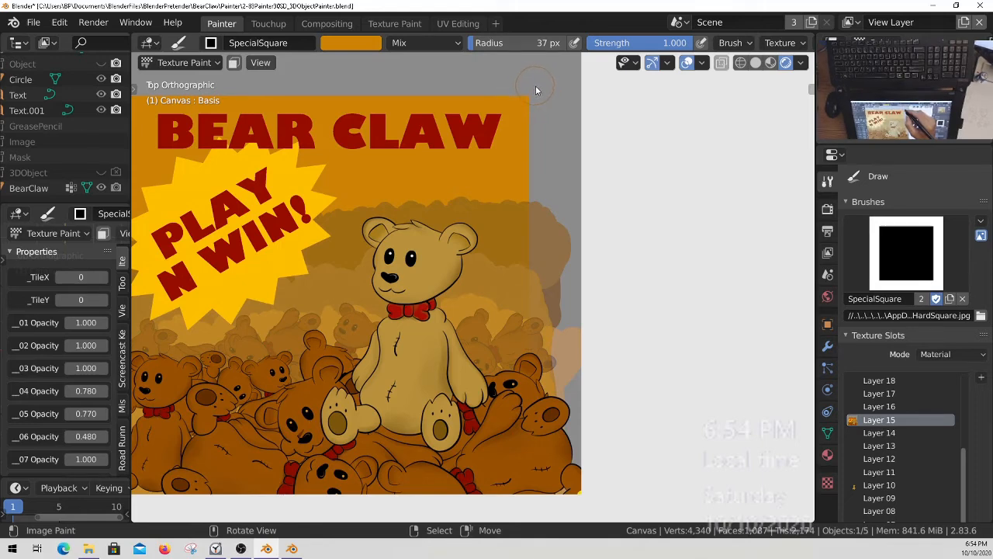
pyautogui.press('f')
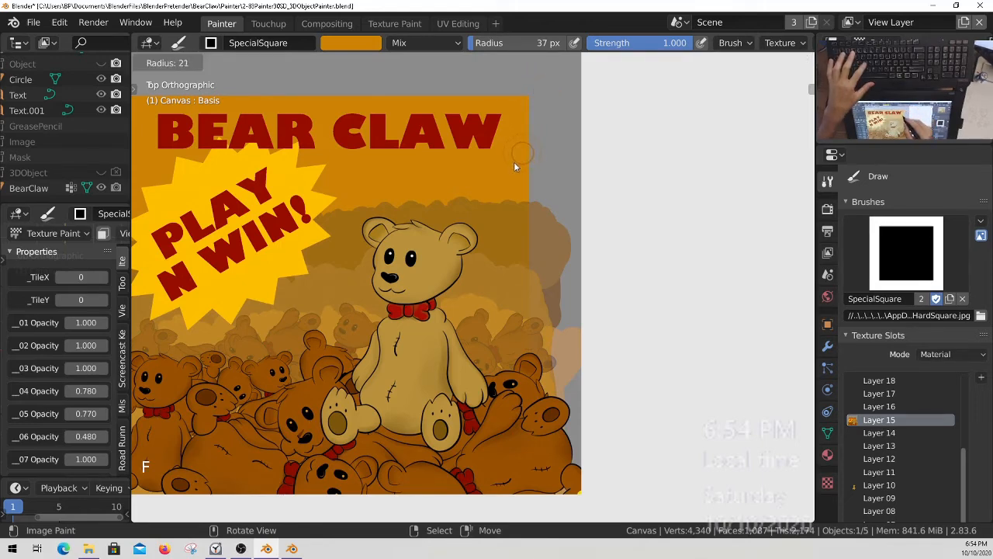
pyautogui.click(513, 161)
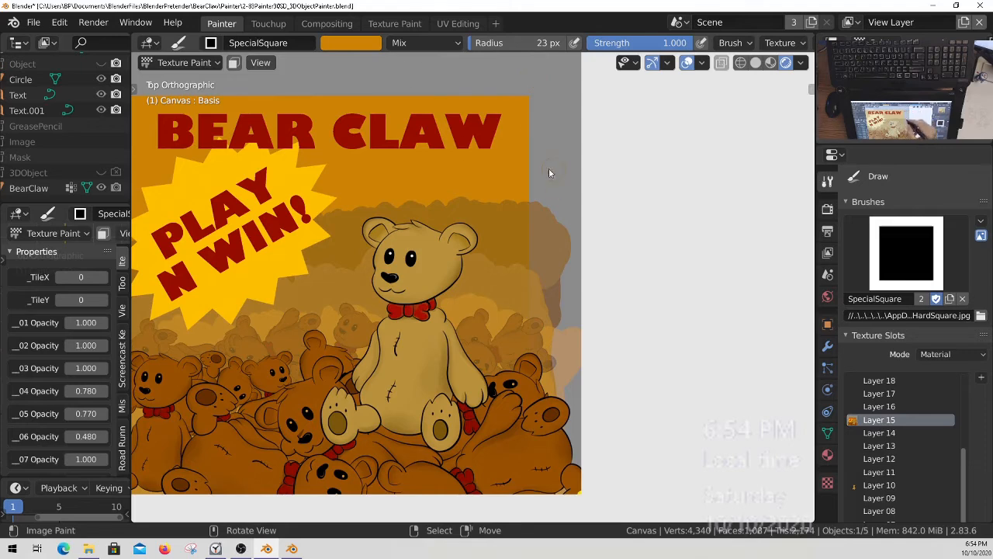
# Sample the canvas's grey background and paint a straight vertical grey line down the poster artwork's right edge.
pyautogui.click(362, 44)
pyautogui.click(450, 228)
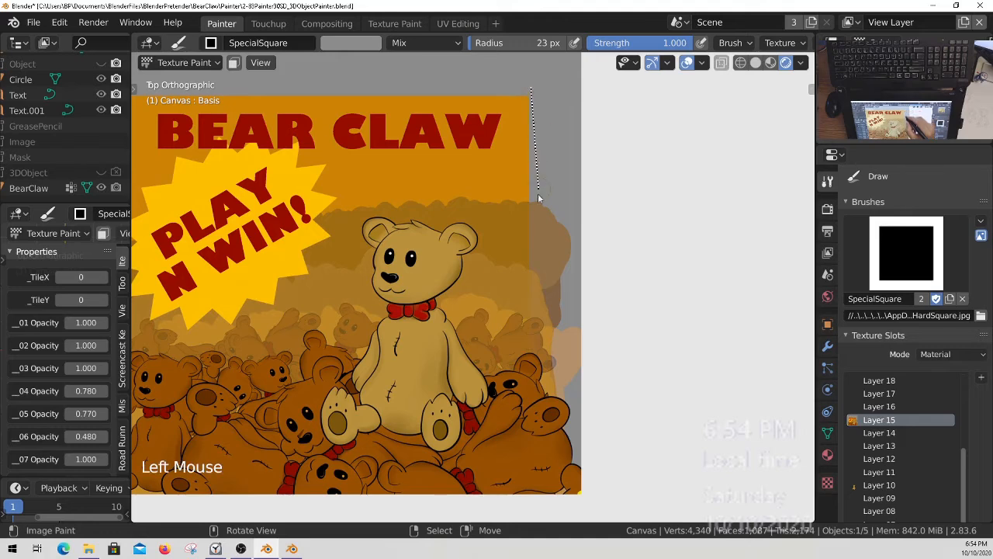
pyautogui.moveTo(536, 278); pyautogui.dragTo(535, 347)
pyautogui.moveTo(537, 406); pyautogui.dragTo(541, 501)
pyautogui.moveTo(560, 267)
pyautogui.keyDown('ctrl'); pyautogui.mouseDown(button='middle')
pyautogui.moveTo(561, 275)
pyautogui.moveTo(528, 288)
pyautogui.mouseUp(button='middle'); pyautogui.keyUp('ctrl')
pyautogui.keyDown('shift'); pyautogui.moveTo(493, 284); pyautogui.dragTo(601, 301, button='middle'); pyautogui.keyUp('shift')
# Paint a straight vertical grey line down the poster artwork's left edge, from above the poster to the canvas bottom.
pyautogui.keyDown('ctrl'); pyautogui.moveTo(297, 149); pyautogui.dragTo(295, 127, button='middle'); pyautogui.keyUp('ctrl')
pyautogui.keyDown('shift'); pyautogui.moveTo(296, 126); pyautogui.dragTo(293, 126, button='middle'); pyautogui.keyUp('shift')
pyautogui.keyDown('ctrl'); pyautogui.moveTo(294, 126); pyautogui.dragTo(290, 127, button='middle'); pyautogui.keyUp('ctrl')
pyautogui.keyDown('ctrl'); pyautogui.moveTo(509, 178); pyautogui.dragTo(485, 165, button='middle'); pyautogui.keyUp('ctrl')
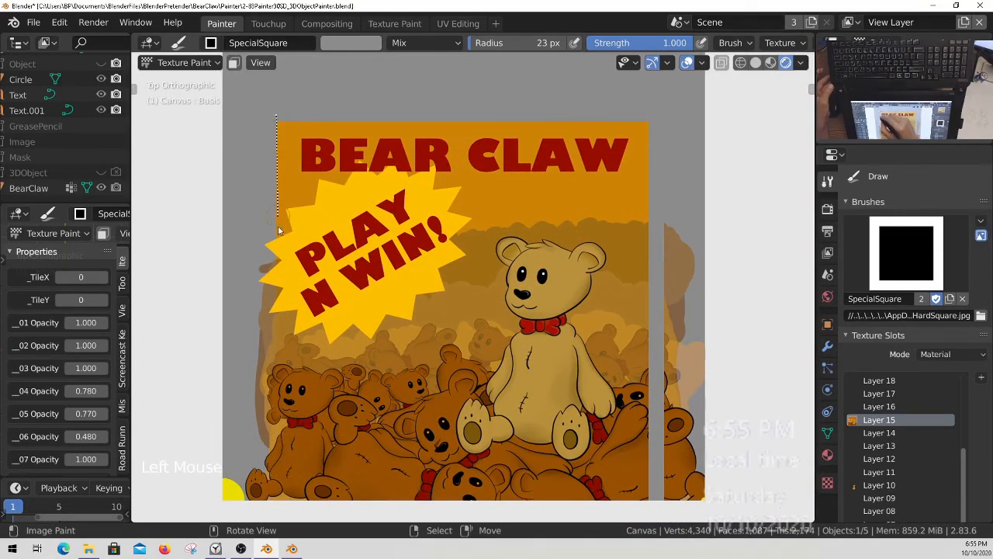
pyautogui.moveTo(282, 359); pyautogui.dragTo(278, 508)
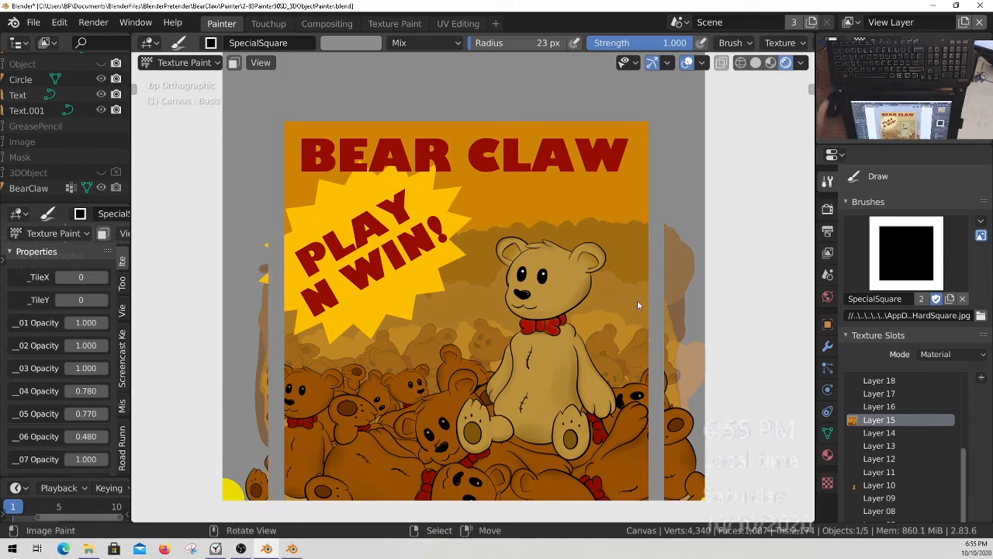
# Save all painted images and the project with the new grey borders.
pyautogui.press('q')
pyautogui.click(457, 347)
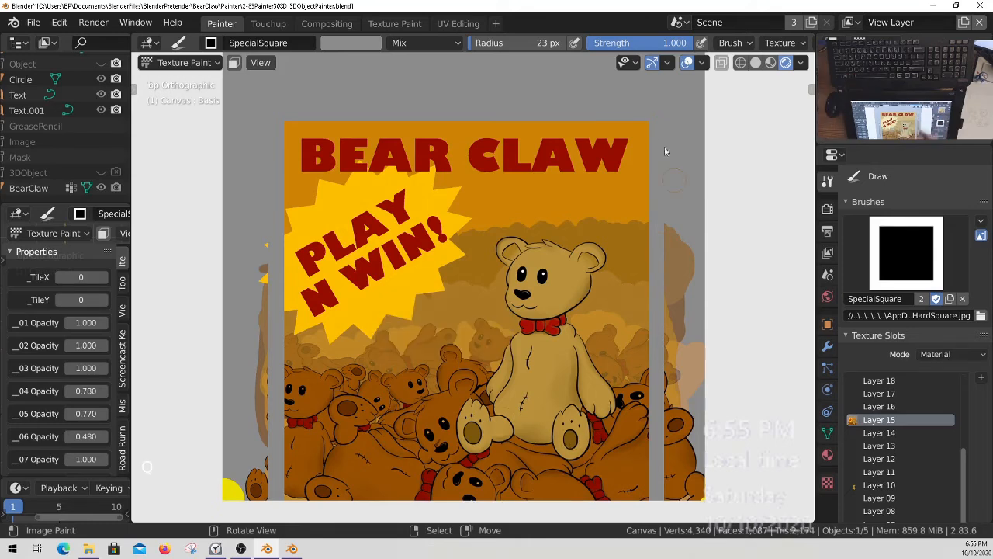
pyautogui.keyDown('ctrl'); pyautogui.moveTo(357, 231); pyautogui.dragTo(233, 183, button='middle'); pyautogui.keyUp('ctrl')
pyautogui.keyDown('shift'); pyautogui.moveTo(428, 257); pyautogui.dragTo(451, 308, button='middle'); pyautogui.keyUp('shift')
pyautogui.keyDown('shift'); pyautogui.moveTo(451, 308); pyautogui.dragTo(448, 315, button='middle'); pyautogui.keyUp('shift')
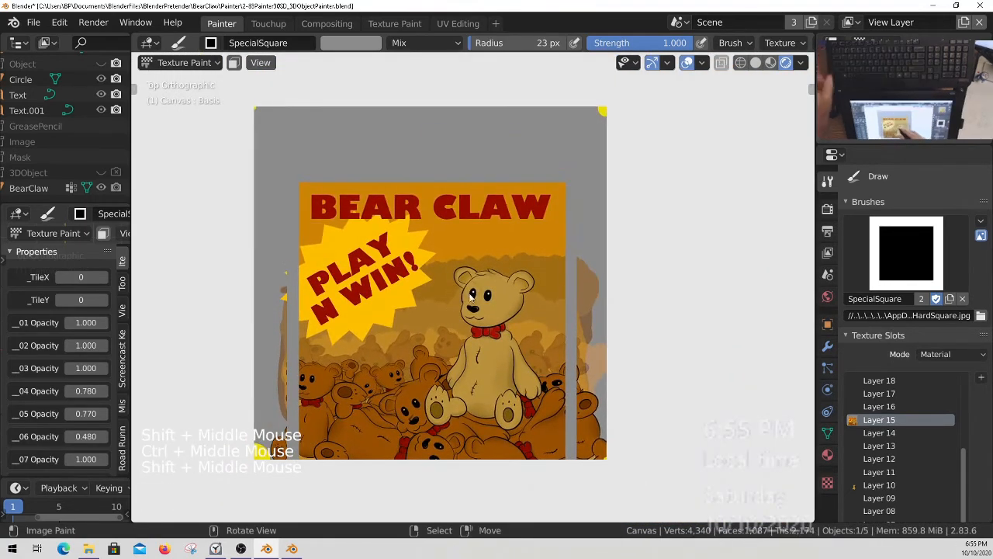
pyautogui.hotkey('ctrl', 's')
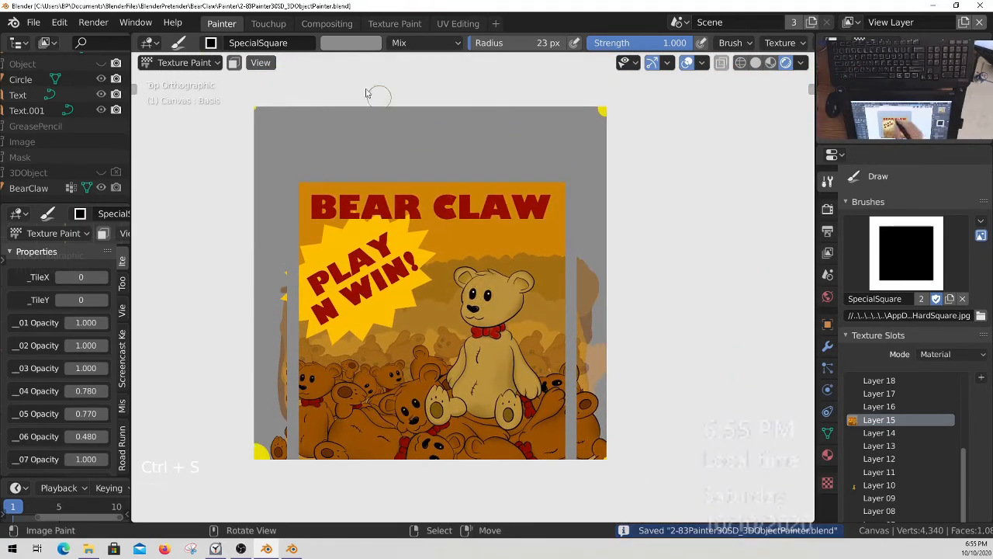
# Show the 3DObject collection in viewport and render, and examine the grey-bordered artwork on the BearClaw machine from several sides.
pyautogui.click(101, 172)
pyautogui.click(116, 172)
pyautogui.moveTo(461, 321); pyautogui.dragTo(508, 250, button='middle')
pyautogui.keyDown('ctrl'); pyautogui.moveTo(466, 169); pyautogui.dragTo(492, 232, button='middle'); pyautogui.keyUp('ctrl')
pyautogui.moveTo(492, 232); pyautogui.dragTo(356, 289, button='middle')
pyautogui.keyDown('ctrl'); pyautogui.moveTo(541, 294); pyautogui.dragTo(542, 278, button='middle'); pyautogui.keyUp('ctrl')
pyautogui.keyDown('shift'); pyautogui.moveTo(542, 278); pyautogui.dragTo(484, 282, button='middle'); pyautogui.keyUp('shift')
pyautogui.moveTo(654, 310); pyautogui.dragTo(574, 310, button='middle')
pyautogui.moveTo(574, 310); pyautogui.dragTo(573, 320, button='middle')
pyautogui.moveTo(572, 287); pyautogui.dragTo(380, 420, button='middle')
pyautogui.moveTo(543, 201); pyautogui.dragTo(506, 276, button='middle')
pyautogui.moveTo(368, 307); pyautogui.dragTo(388, 303, button='middle')
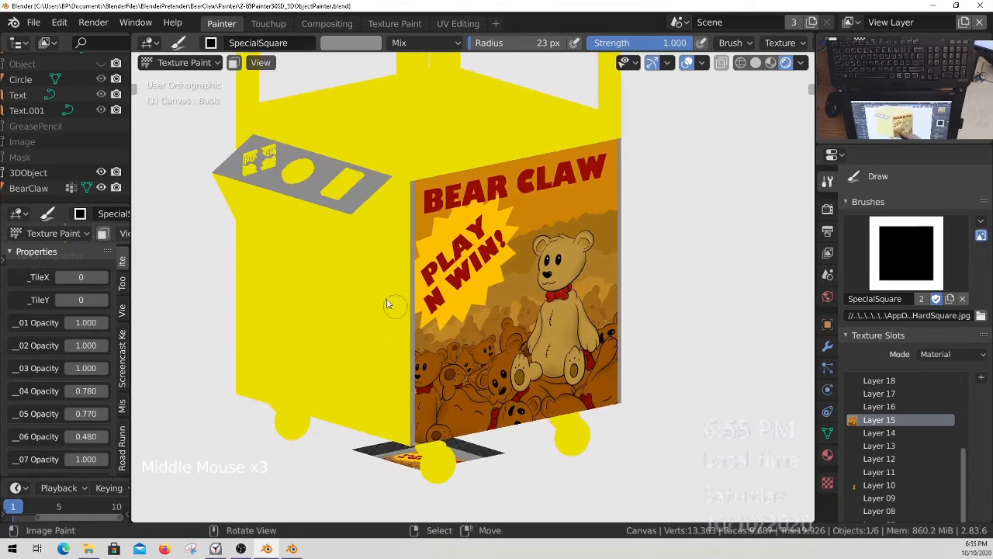
# Hide the 3DObject collection in viewport and render, and return to the straight top view of the canvas.
pyautogui.click(102, 189)
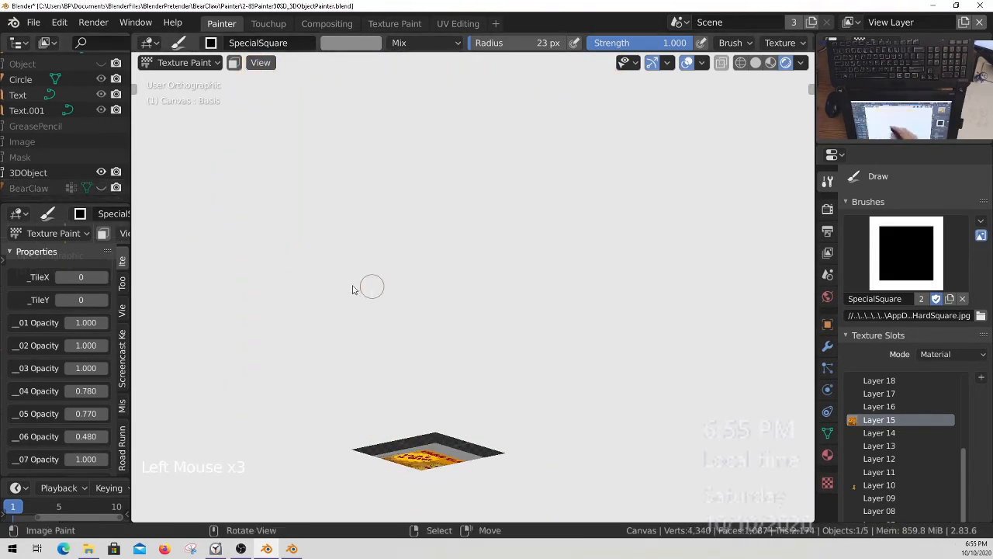
pyautogui.click(102, 189)
pyautogui.click(101, 189)
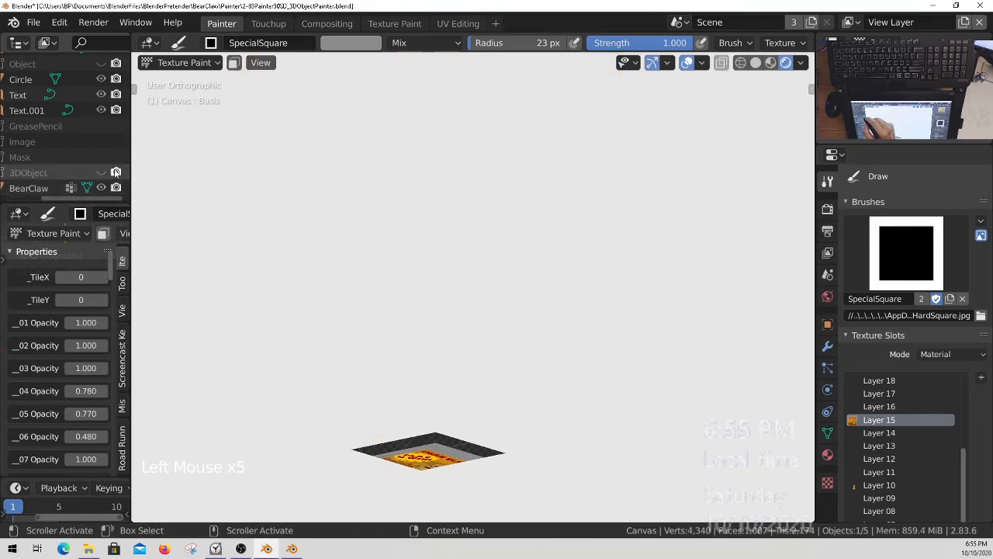
pyautogui.click(101, 172)
pyautogui.press('KP_7')
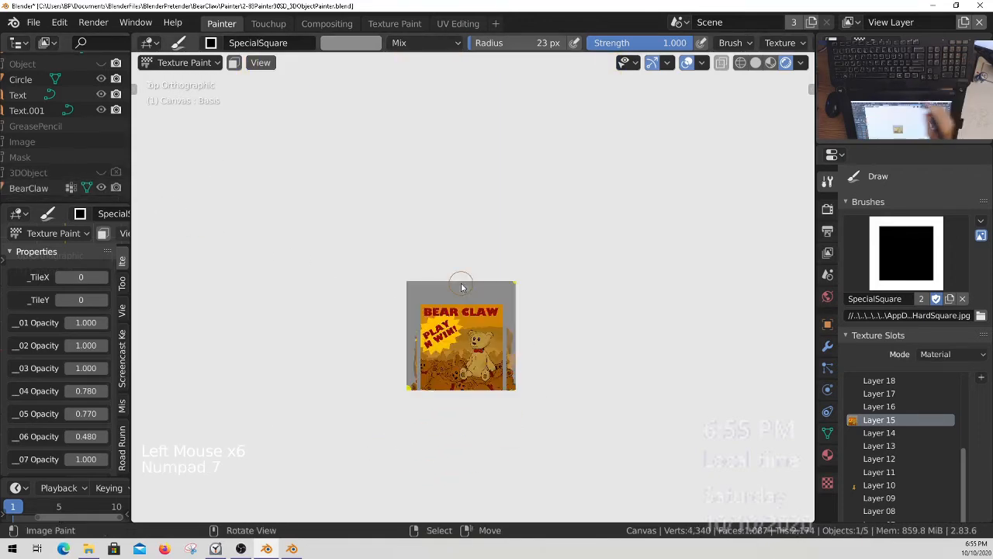
pyautogui.moveTo(494, 346); pyautogui.dragTo(500, 343, button='middle')
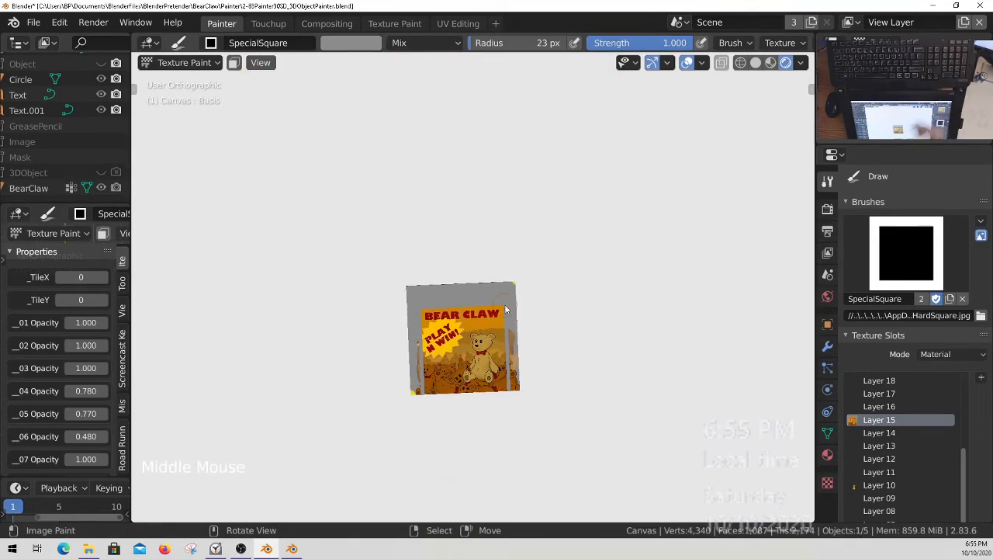
pyautogui.press('KP_7')
# Sample the yellow from the canvas's lower-left corner mark and paint a straight vertical yellow line over the grey border on the poster's right edge.
pyautogui.keyDown('ctrl'); pyautogui.moveTo(503, 308); pyautogui.dragTo(373, 258, button='middle'); pyautogui.keyUp('ctrl')
pyautogui.keyDown('ctrl'); pyautogui.moveTo(227, 479); pyautogui.dragTo(318, 366, button='middle'); pyautogui.keyUp('ctrl')
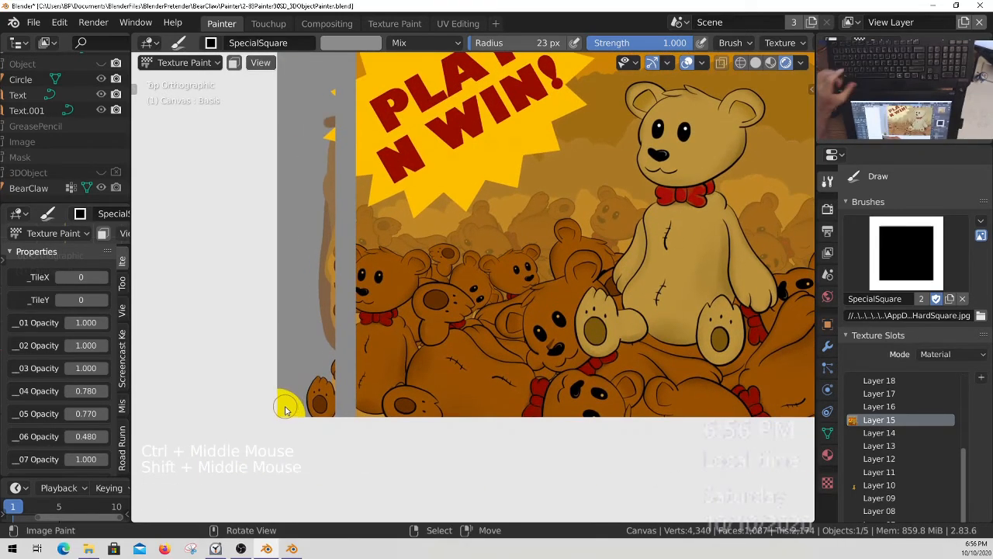
pyautogui.press('s')
pyautogui.keyDown('ctrl'); pyautogui.moveTo(754, 78); pyautogui.dragTo(505, 227, button='middle'); pyautogui.keyUp('ctrl')
pyautogui.keyDown('ctrl'); pyautogui.moveTo(508, 159); pyautogui.dragTo(508, 114, button='middle'); pyautogui.keyUp('ctrl')
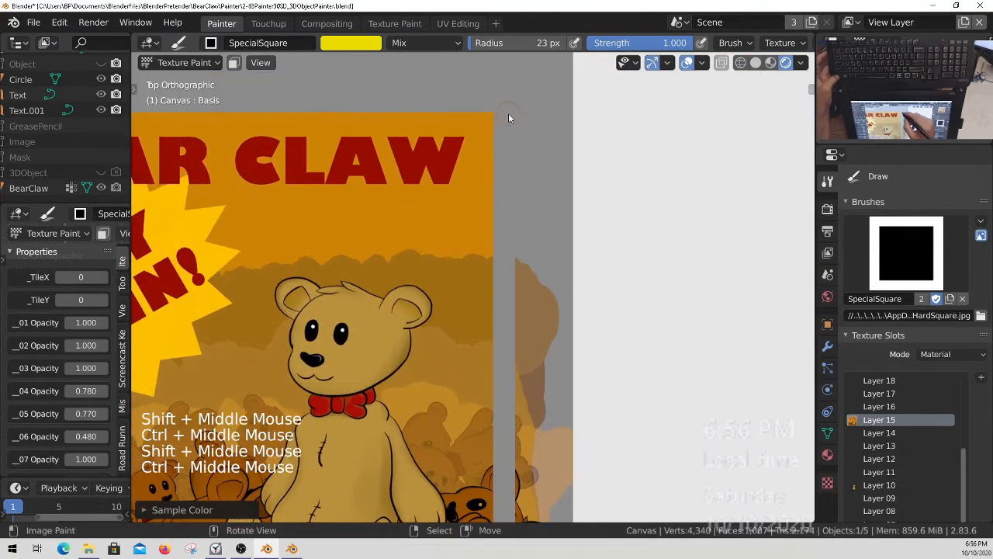
pyautogui.hotkey('shift', 'f')
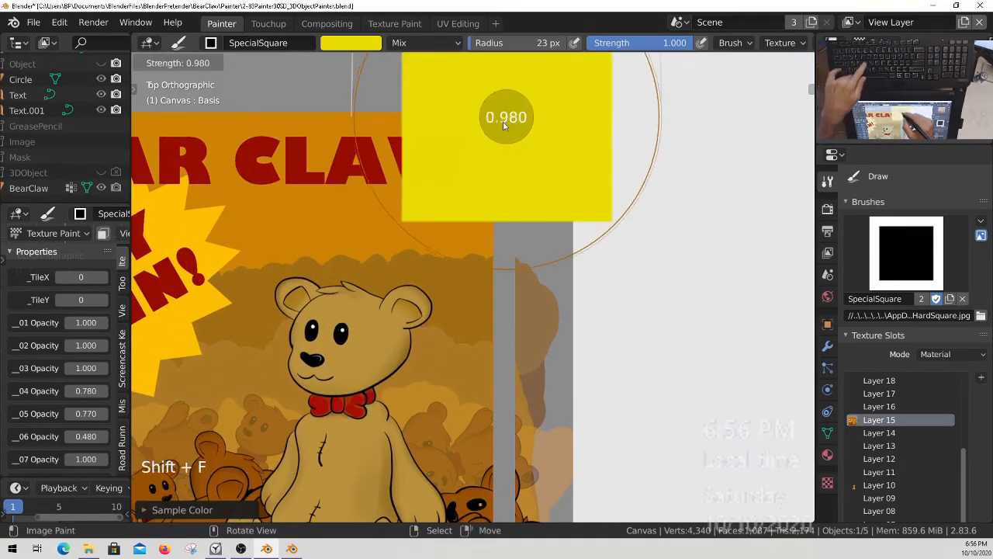
pyautogui.press('Escape')
pyautogui.moveTo(503, 114)
pyautogui.keyDown('ctrl'); pyautogui.mouseDown(button='middle')
pyautogui.moveTo(503, 126)
pyautogui.moveTo(499, 114)
pyautogui.mouseUp(button='middle'); pyautogui.keyUp('ctrl')
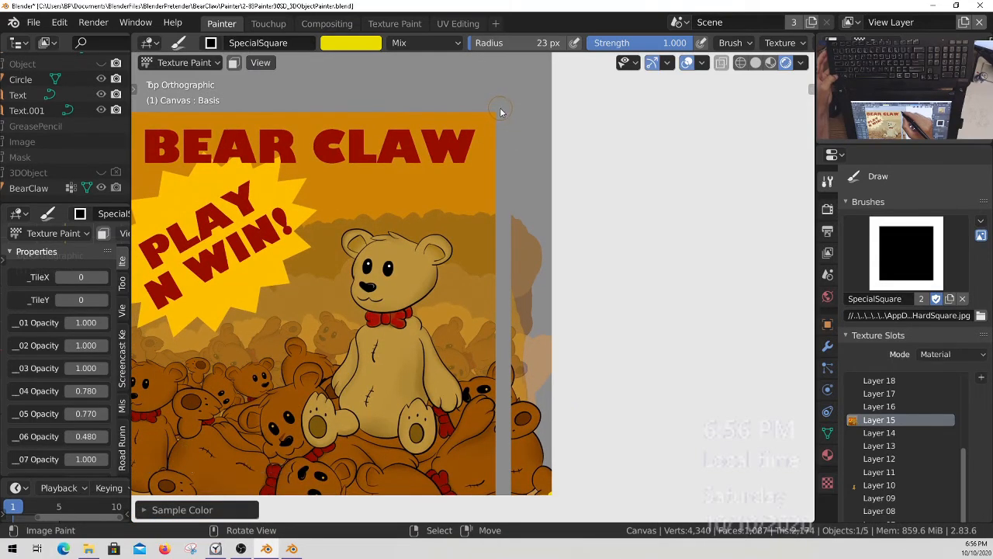
pyautogui.press('alt')
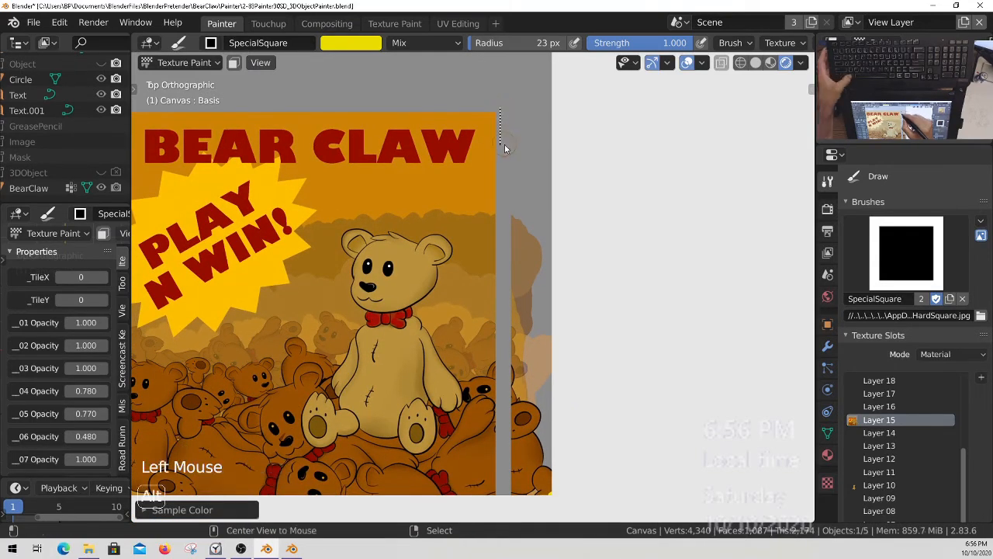
pyautogui.keyDown('alt'); pyautogui.moveTo(508, 377); pyautogui.dragTo(511, 504); pyautogui.keyUp('alt')
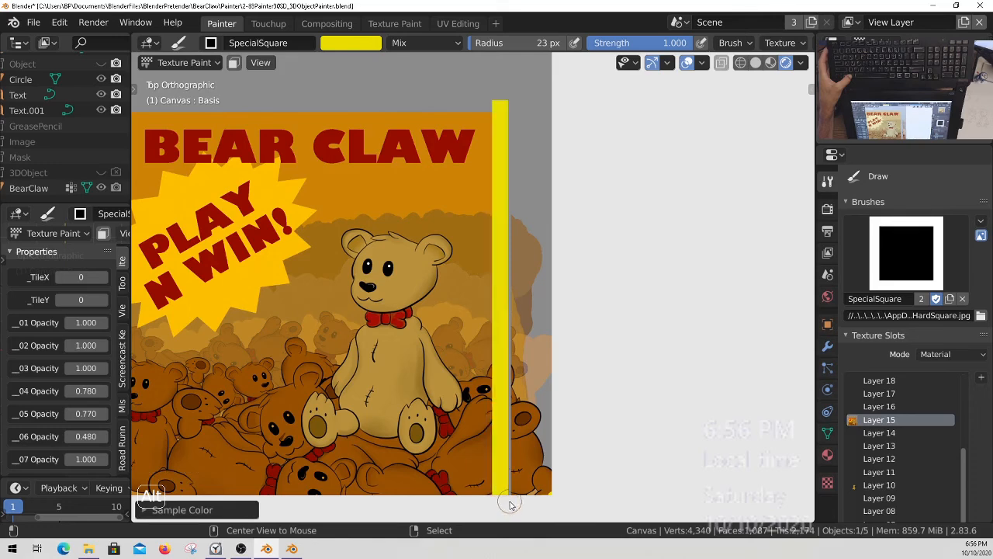
pyautogui.keyDown('shift'); pyautogui.moveTo(392, 301); pyautogui.dragTo(564, 299, button='middle'); pyautogui.keyUp('shift')
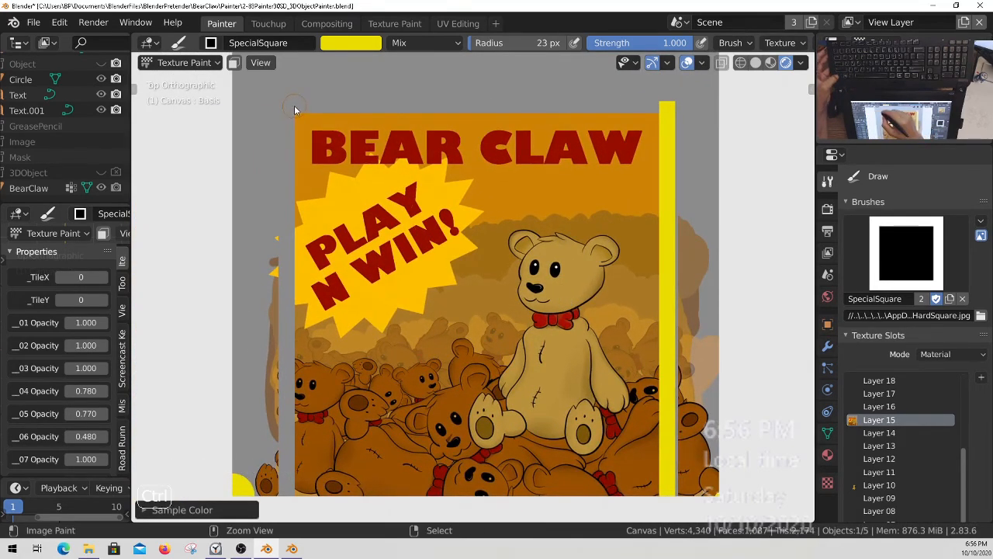
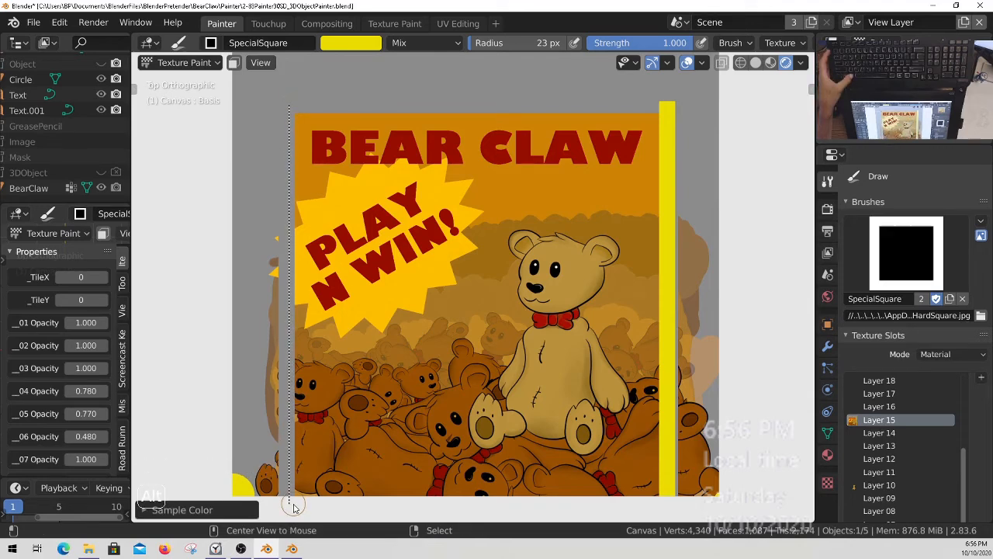
# Pick the yellow from the canvas and replace the black line along the poster's left edge with a straight yellow one.
pyautogui.keyDown('alt'); pyautogui.moveTo(294, 504); pyautogui.dragTo(300, 498); pyautogui.keyUp('alt')
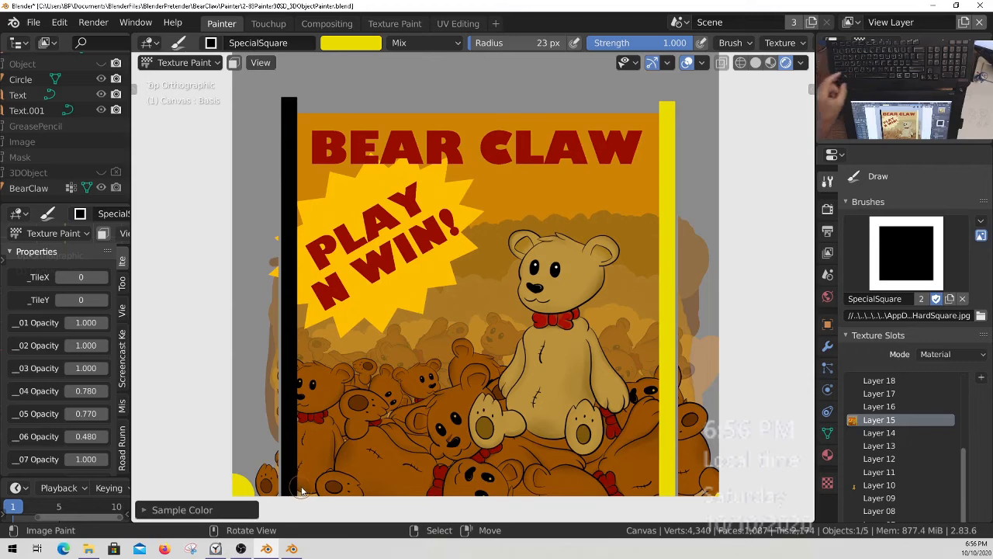
pyautogui.hotkey('ctrl', 'z')
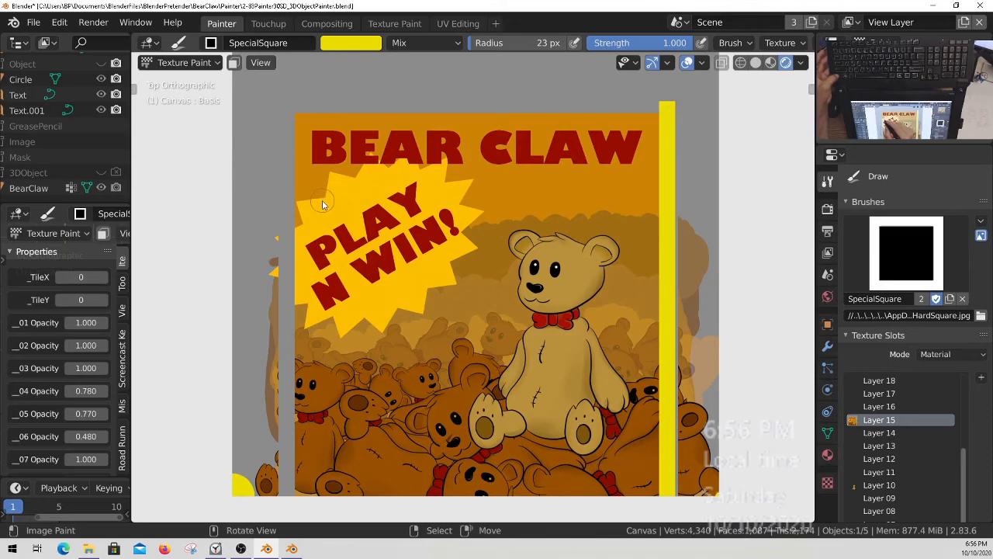
pyautogui.click(352, 43)
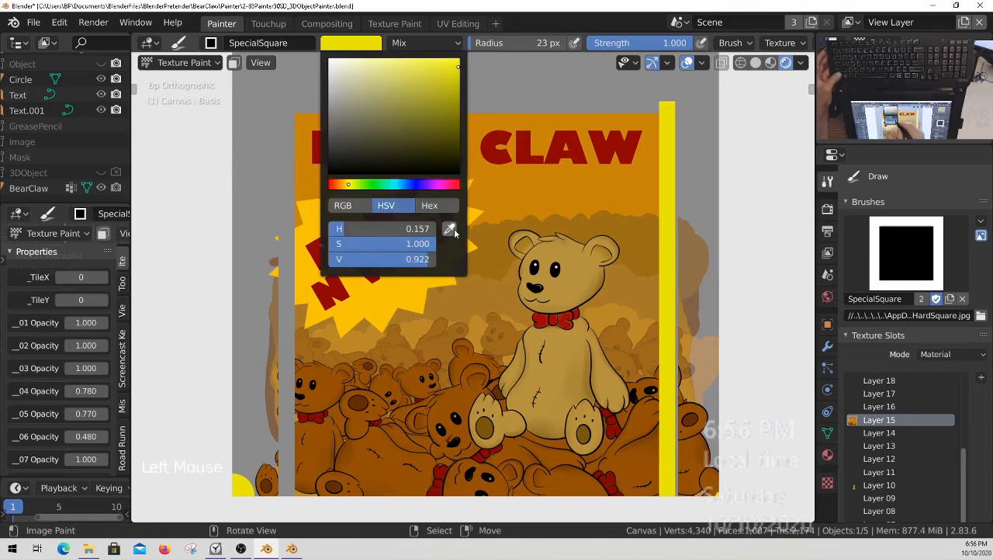
pyautogui.click(451, 230)
pyautogui.click(245, 482)
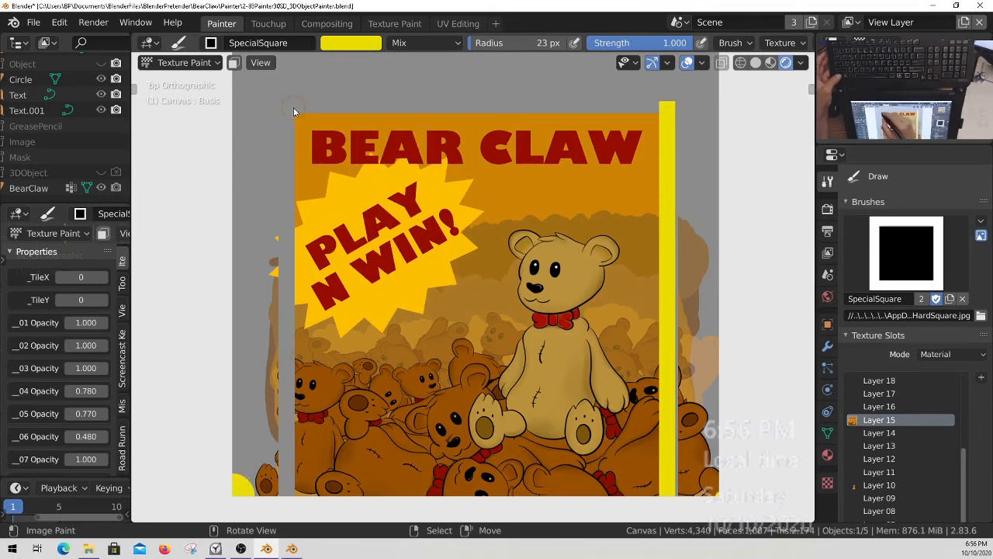
pyautogui.keyDown('alt'); pyautogui.moveTo(290, 107); pyautogui.dragTo(283, 462); pyautogui.keyUp('alt')
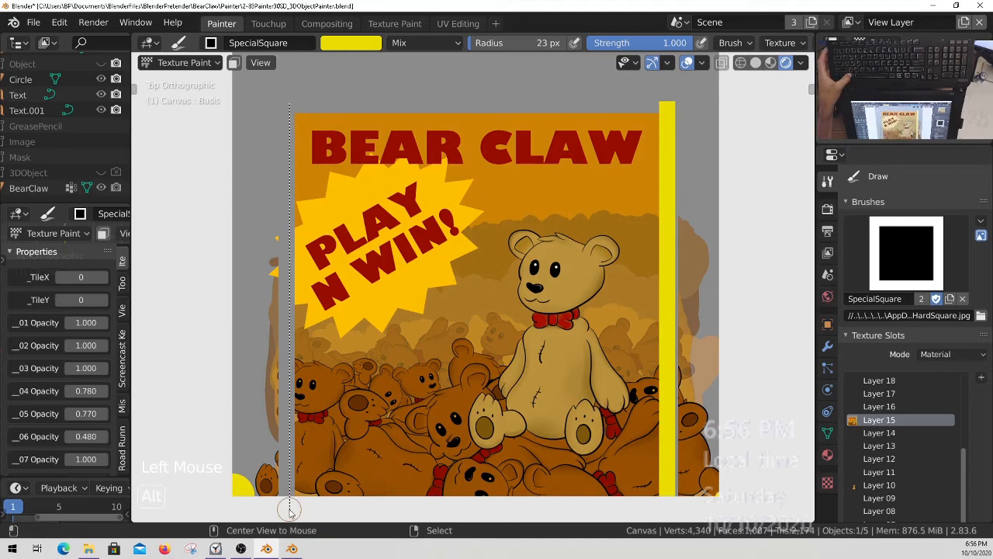
pyautogui.keyDown('alt'); pyautogui.moveTo(290, 503); pyautogui.dragTo(296, 479); pyautogui.keyUp('alt')
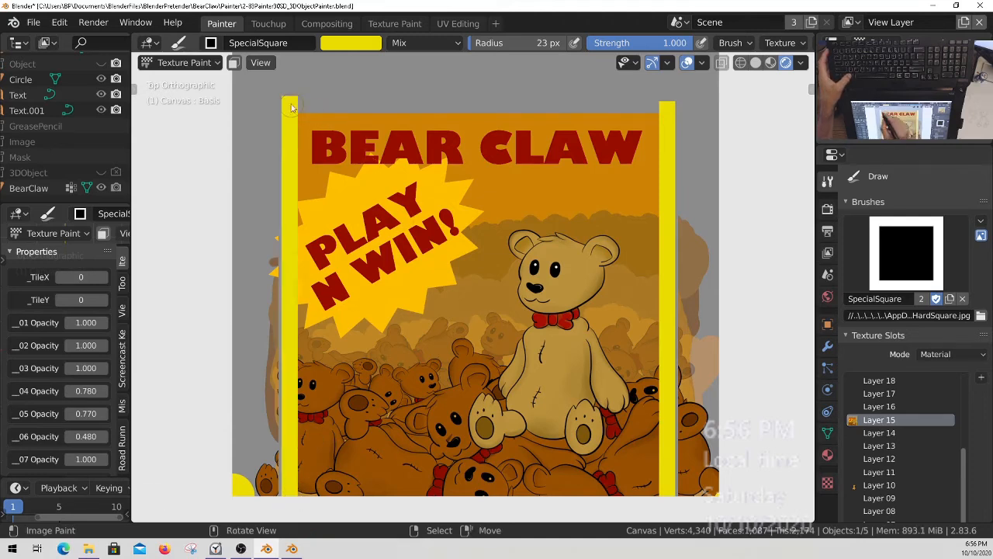
# Paint straight yellow border lines along the poster's upper and lower edges and save all images.
pyautogui.moveTo(293, 108)
pyautogui.keyDown('alt'); pyautogui.mouseDown()
pyautogui.moveTo(641, 106)
pyautogui.moveTo(696, 122)
pyautogui.mouseUp(); pyautogui.keyUp('alt')
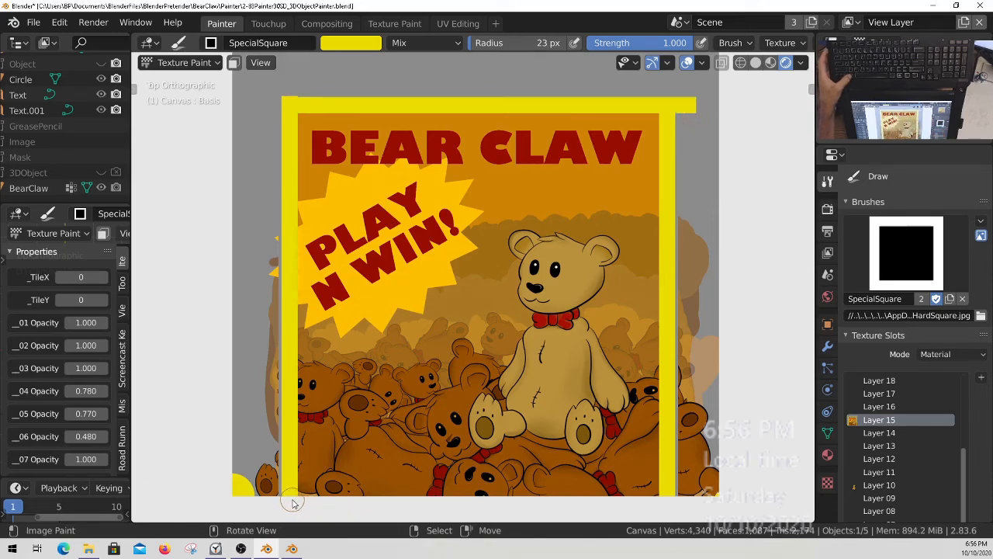
pyautogui.keyDown('alt'); pyautogui.moveTo(479, 497); pyautogui.dragTo(665, 508); pyautogui.keyUp('alt')
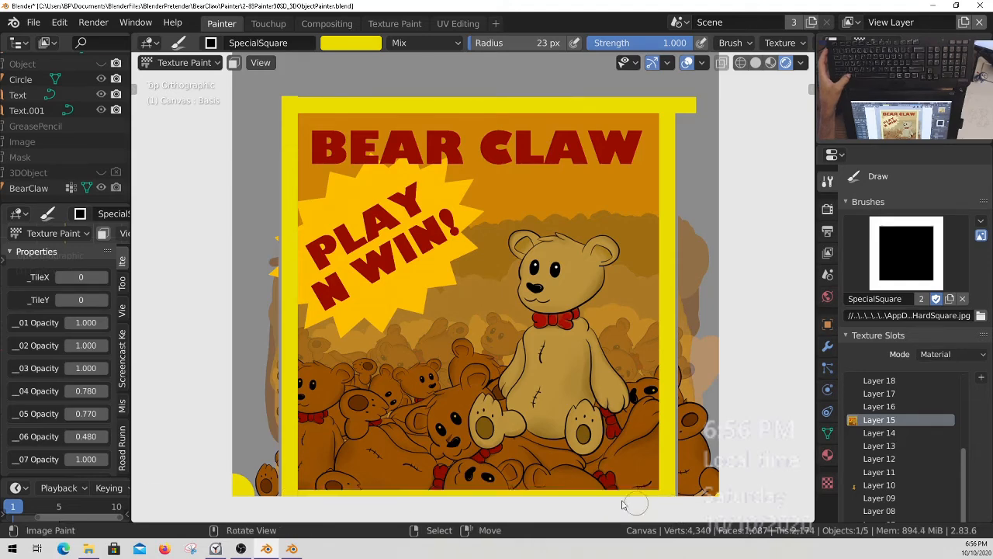
pyautogui.press('q')
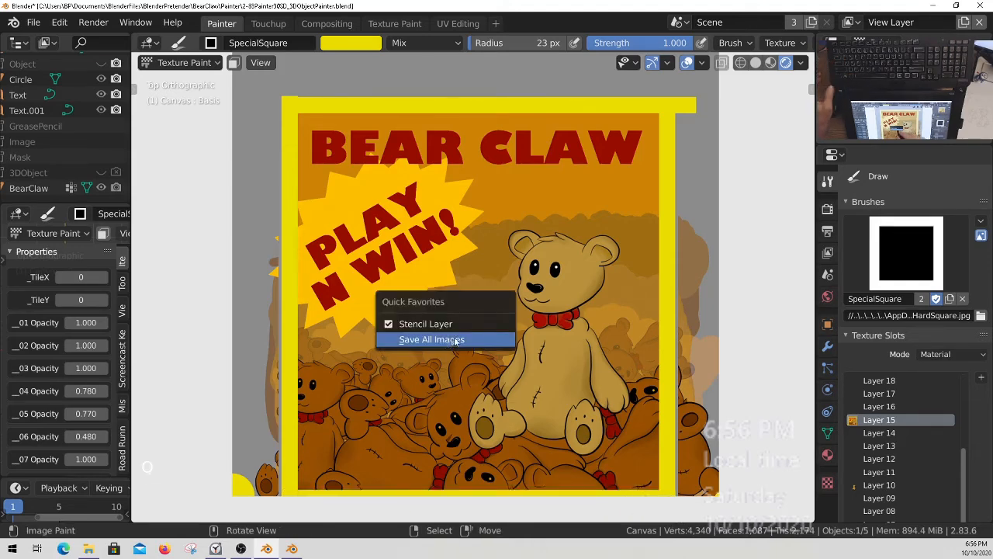
# Make the 3DObject collection visible and save the file.
pyautogui.keyDown('ctrl'); pyautogui.moveTo(458, 284); pyautogui.dragTo(461, 309, button='middle'); pyautogui.keyUp('ctrl')
pyautogui.keyDown('shift'); pyautogui.moveTo(461, 309); pyautogui.dragTo(452, 309, button='middle'); pyautogui.keyUp('shift')
pyautogui.moveTo(94, 157); pyautogui.dragTo(85, 131, button='middle')
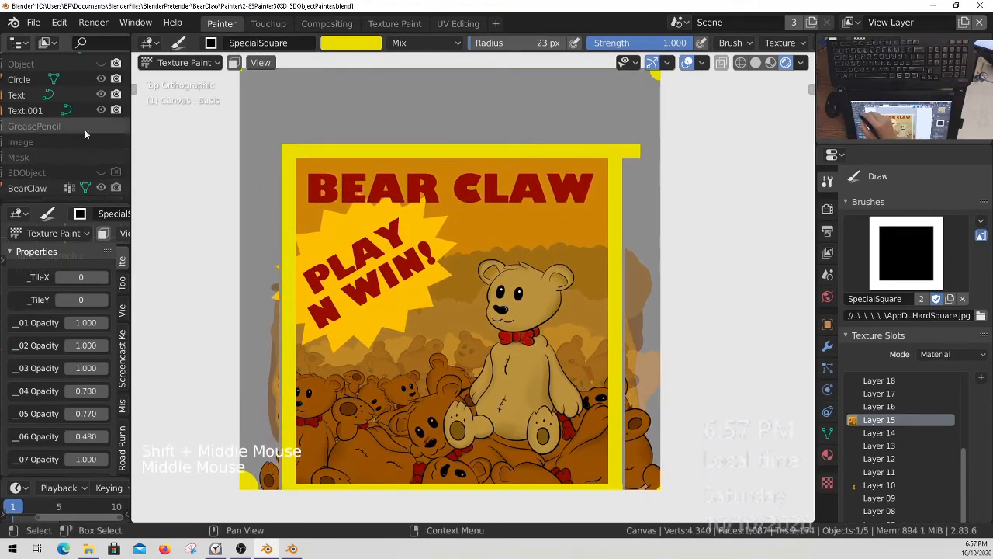
pyautogui.click(101, 172)
pyautogui.moveTo(464, 281); pyautogui.dragTo(575, 264, button='middle')
pyautogui.keyDown('shift'); pyautogui.moveTo(575, 264); pyautogui.dragTo(578, 279, button='middle'); pyautogui.keyUp('shift')
pyautogui.moveTo(579, 280); pyautogui.dragTo(548, 287, button='middle')
pyautogui.hotkey('ctrl', 's')
# Set the factor of the world's Mix Shader node to 0 and return to the 3D viewport.
pyautogui.moveTo(548, 288); pyautogui.dragTo(551, 450, button='middle')
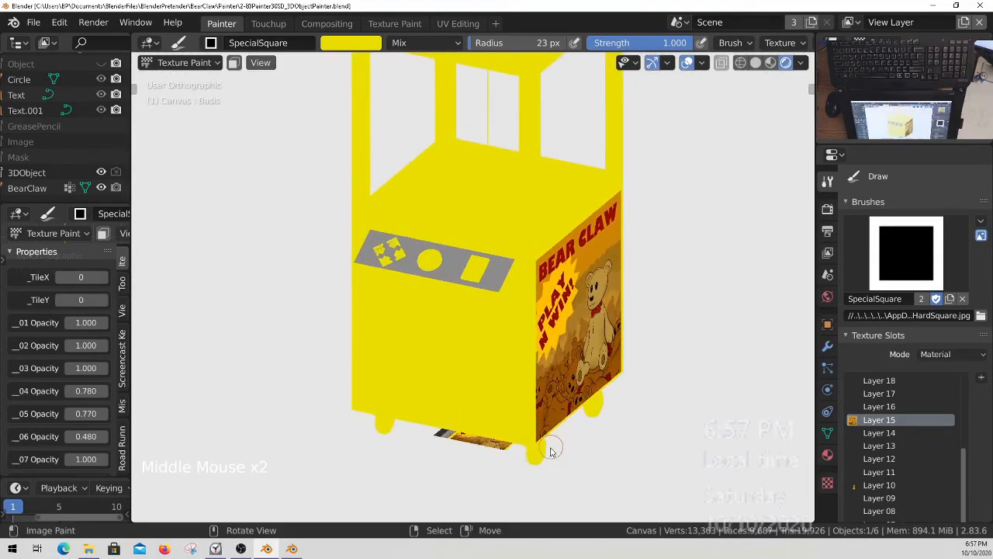
pyautogui.moveTo(444, 285); pyautogui.dragTo(565, 310, button='middle')
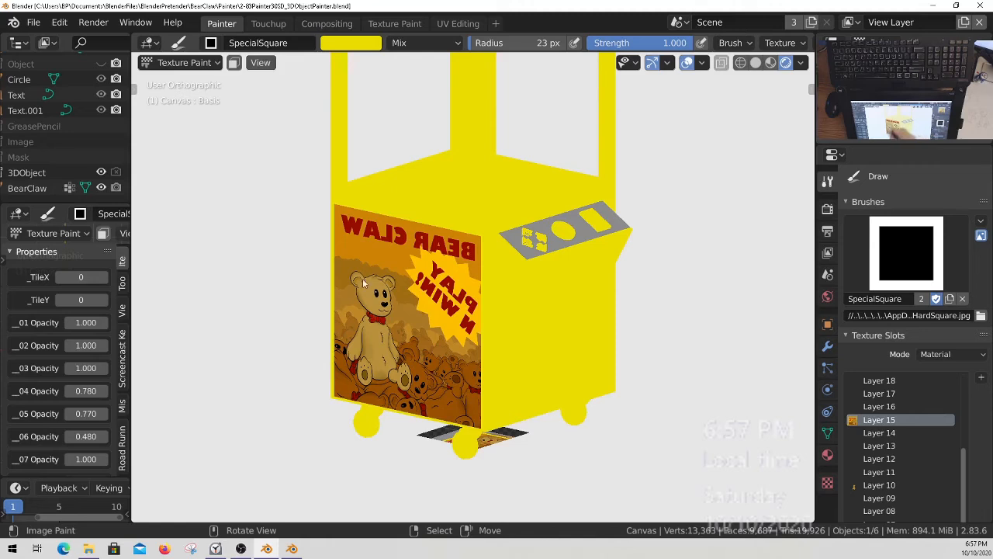
pyautogui.hotkey('shift', 'F3')
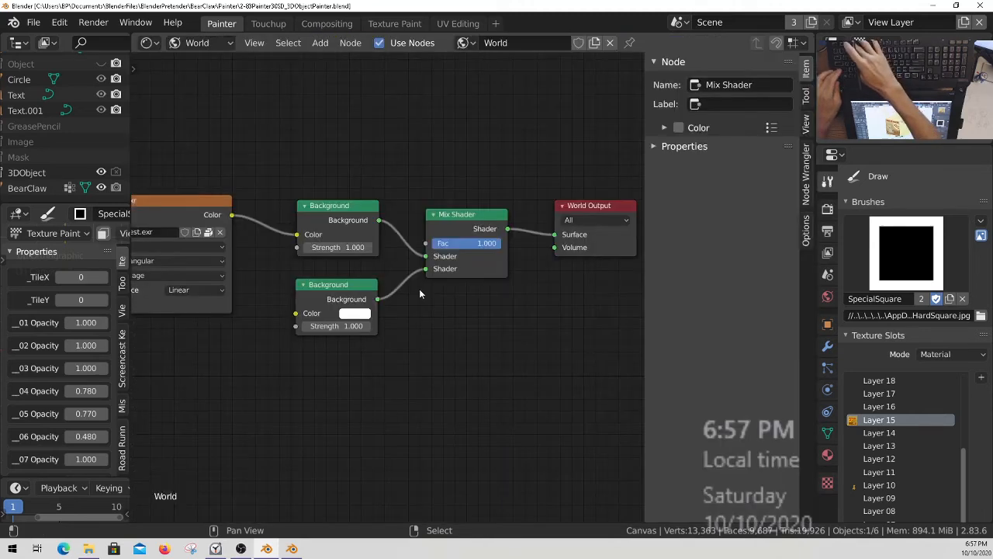
pyautogui.moveTo(494, 243); pyautogui.dragTo(348, 261)
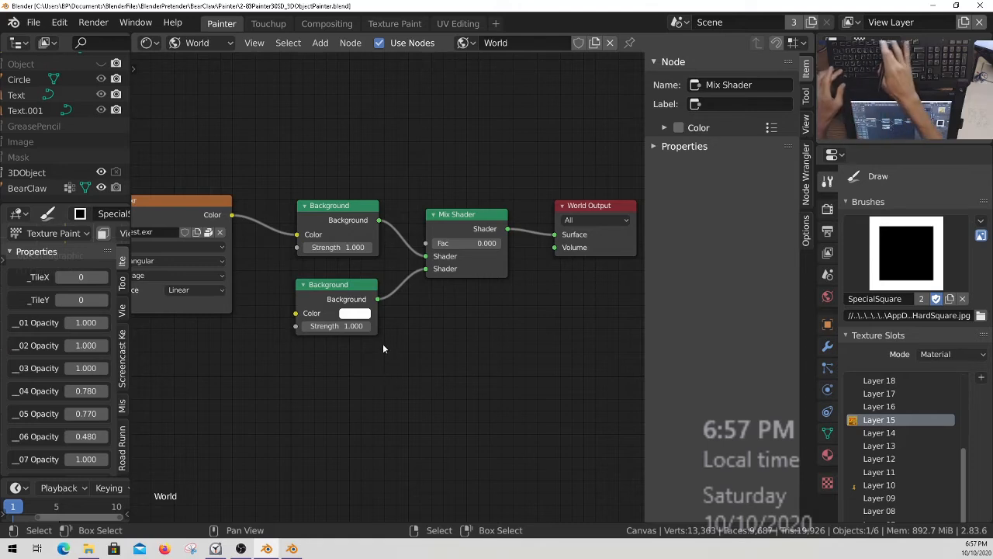
pyautogui.hotkey('shift', 'F5')
# Examine the claw machine's poster side and front control panel under the environment lighting.
pyautogui.moveTo(383, 349); pyautogui.dragTo(569, 324, button='middle')
pyautogui.moveTo(569, 323); pyautogui.dragTo(482, 362, button='middle')
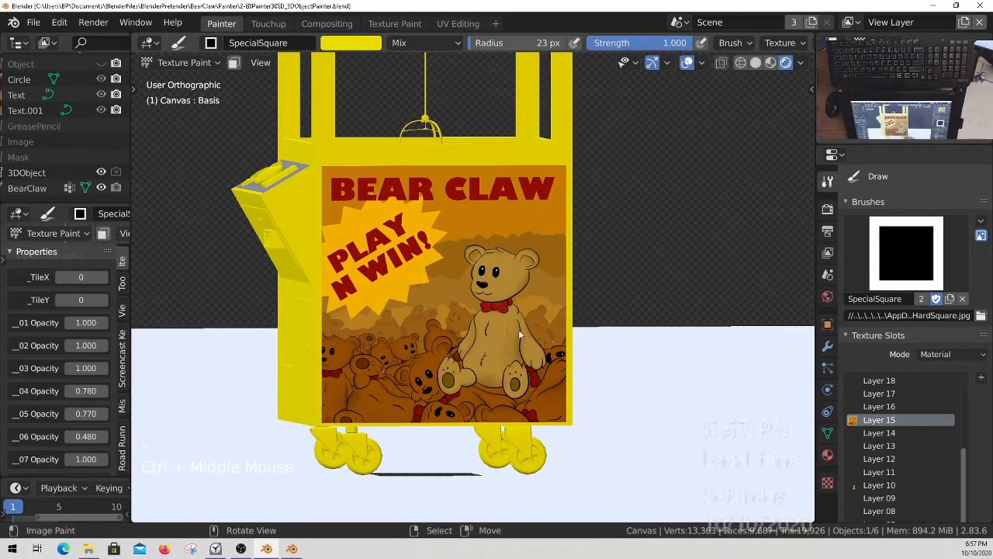
pyautogui.moveTo(520, 335); pyautogui.dragTo(417, 214, button='middle')
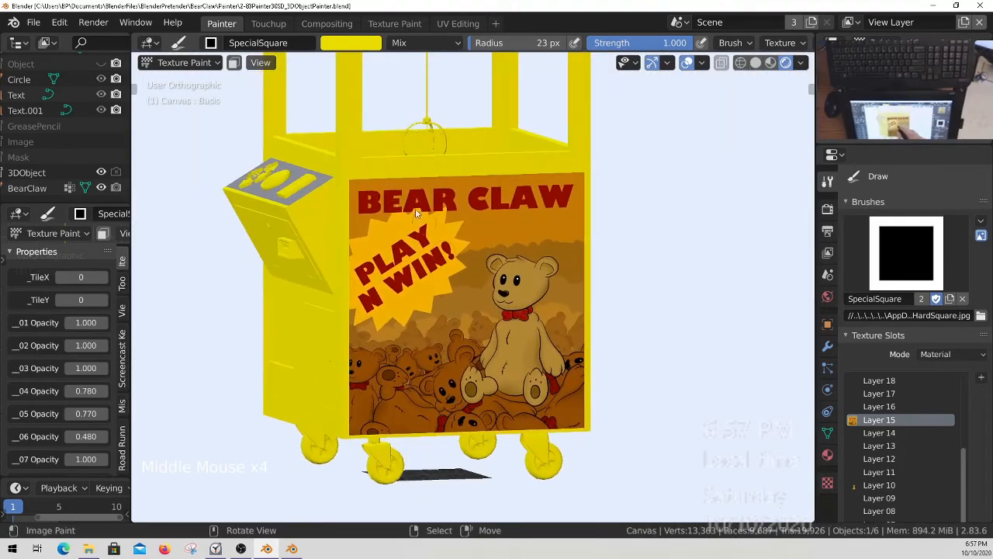
pyautogui.moveTo(512, 225); pyautogui.dragTo(542, 355, button='middle')
pyautogui.moveTo(433, 311); pyautogui.dragTo(533, 335, button='middle')
pyautogui.moveTo(512, 276); pyautogui.dragTo(457, 270, button='middle')
pyautogui.moveTo(553, 270); pyautogui.dragTo(448, 290, button='middle')
# Select the BearClaw object in Object Mode and put it into Texture Paint mode.
pyautogui.hotkey('ctrl', 'Tab')
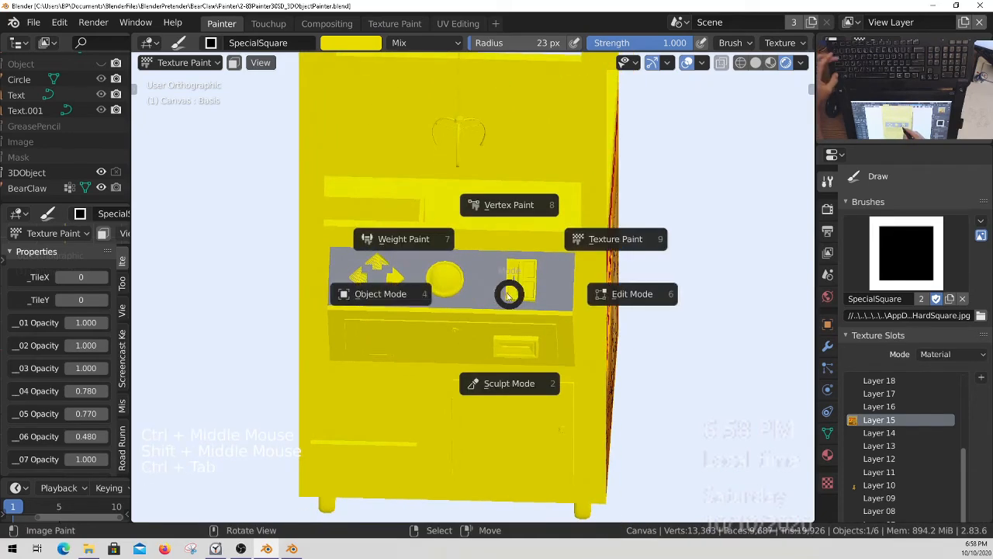
pyautogui.click(416, 291)
pyautogui.rightClick(490, 245)
pyautogui.hotkey('ctrl', 'Tab')
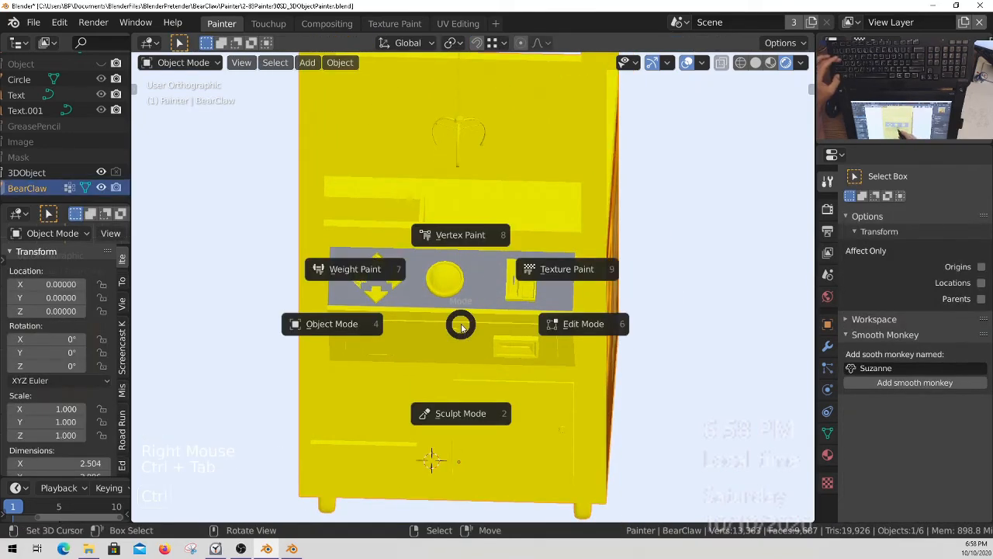
pyautogui.click(574, 275)
# Toggle the 3DObject collection's render visibility and restore it.
pyautogui.keyDown('ctrl'); pyautogui.moveTo(456, 321); pyautogui.dragTo(455, 347, button='middle'); pyautogui.keyUp('ctrl')
pyautogui.moveTo(63, 123)
pyautogui.mouseDown(button='middle')
pyautogui.moveTo(80, 122)
pyautogui.moveTo(72, 112)
pyautogui.mouseUp(button='middle')
pyautogui.click(115, 173)
pyautogui.click(115, 173)
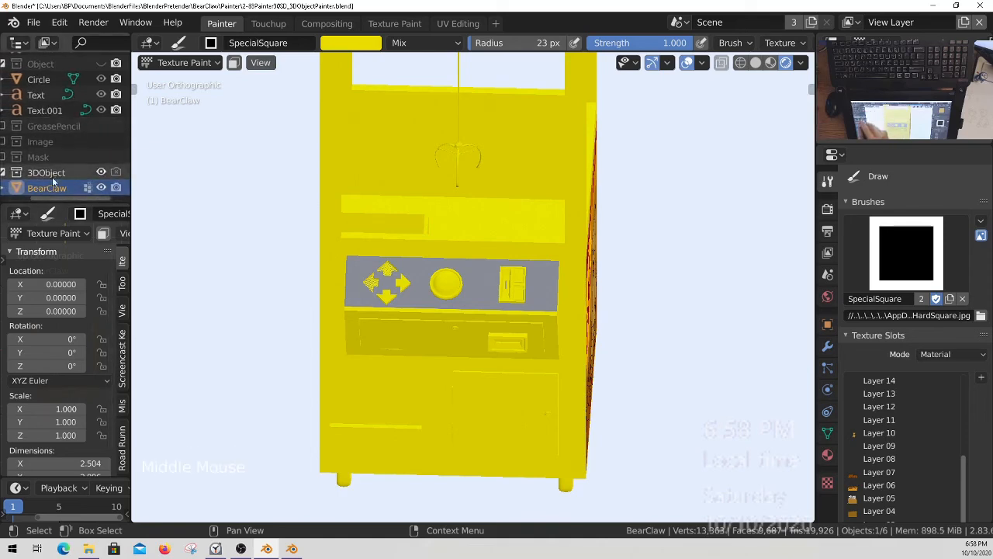
pyautogui.moveTo(449, 363); pyautogui.dragTo(437, 354, button='middle')
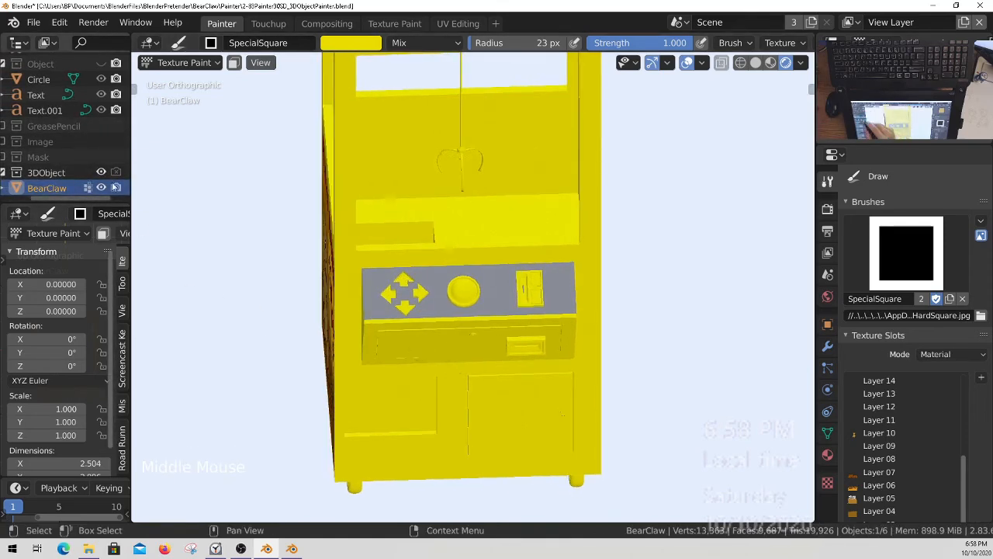
# Activate the Layer 15 texture slot and sample the poster's orange as the brush colour.
pyautogui.moveTo(488, 365); pyautogui.dragTo(491, 307, button='middle')
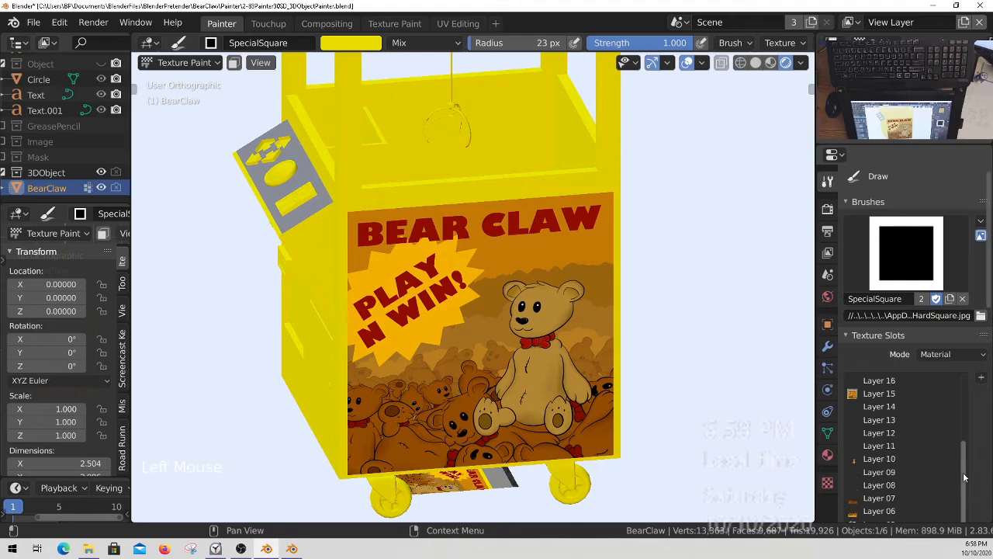
pyautogui.click(885, 407)
pyautogui.moveTo(378, 305)
pyautogui.mouseDown(button='middle')
pyautogui.moveTo(443, 270)
pyautogui.moveTo(522, 374)
pyautogui.moveTo(563, 307)
pyautogui.moveTo(553, 242)
pyautogui.moveTo(538, 319)
pyautogui.moveTo(552, 321)
pyautogui.moveTo(519, 301)
pyautogui.moveTo(499, 308)
pyautogui.moveTo(533, 336)
pyautogui.moveTo(544, 320)
pyautogui.mouseUp(button='middle')
pyautogui.press('s')
# Set the stroke method to Space and paint the claw machine's control panel surface orange around the buttons.
pyautogui.moveTo(289, 265); pyautogui.dragTo(288, 274)
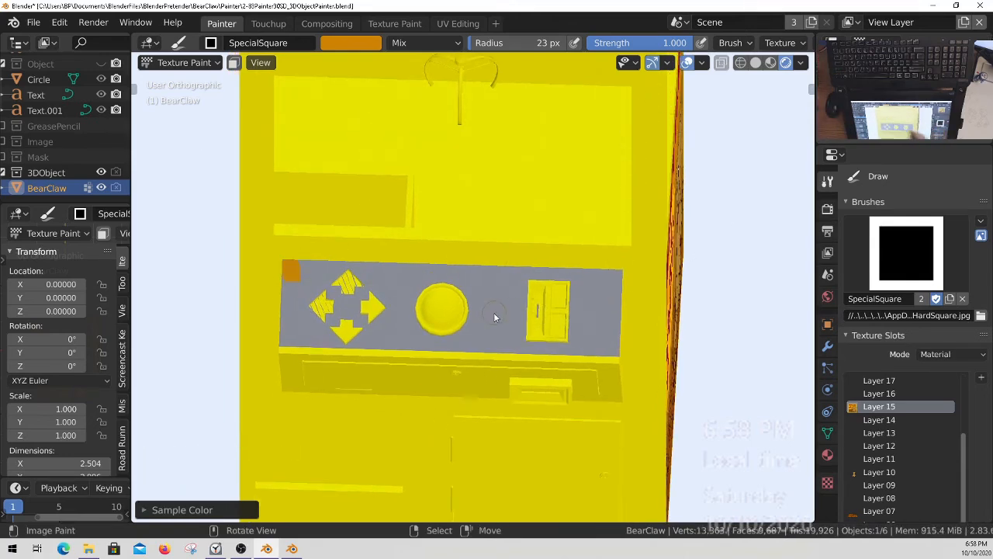
pyautogui.press('e')
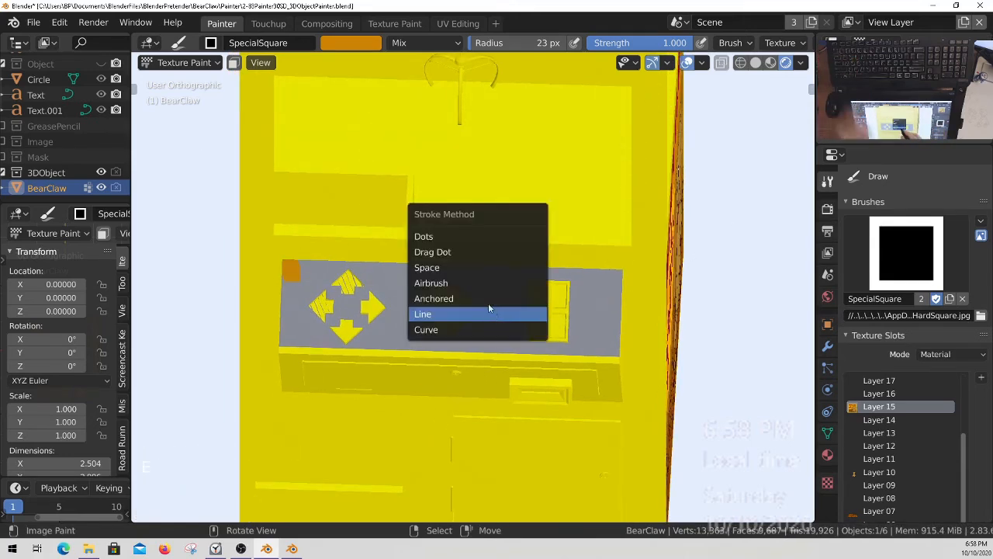
pyautogui.click(448, 269)
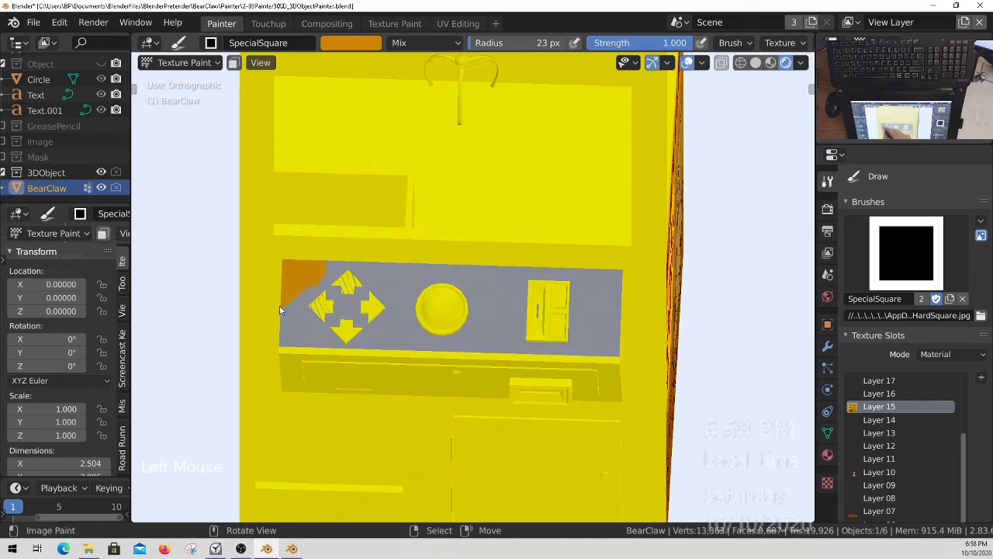
pyautogui.moveTo(281, 310); pyautogui.dragTo(288, 330)
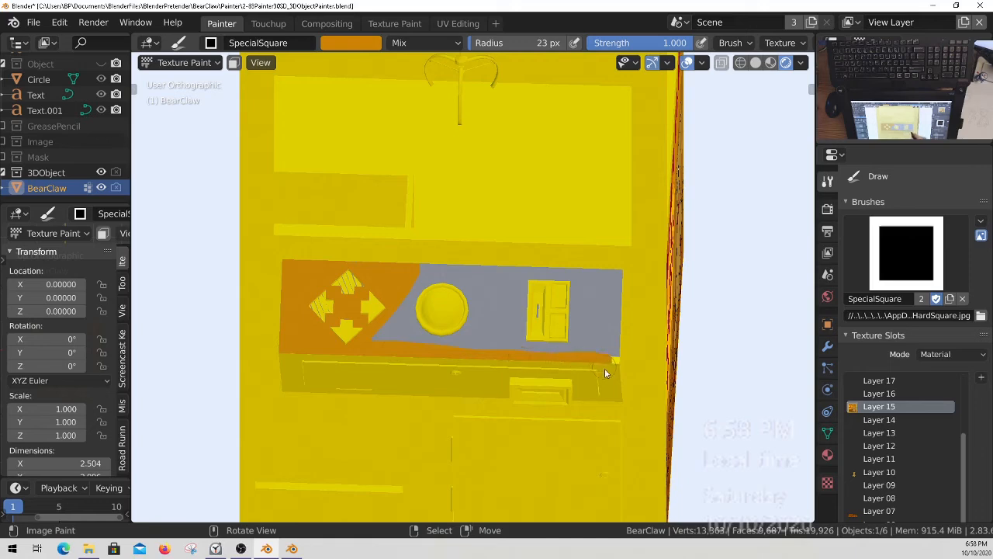
pyautogui.moveTo(614, 375); pyautogui.dragTo(610, 324)
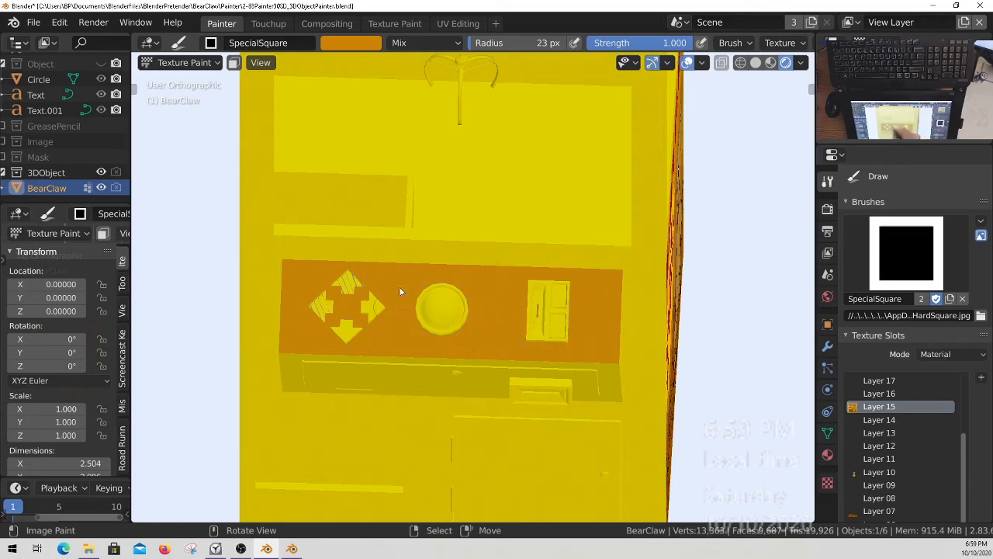
pyautogui.moveTo(455, 375); pyautogui.dragTo(378, 311, button='middle')
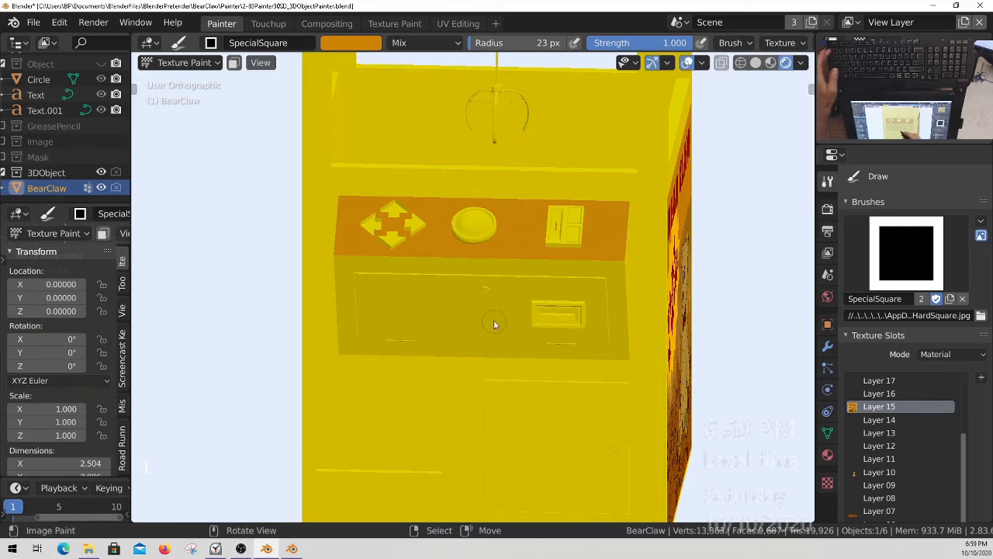
# Switch to Object Mode, hide the 3D claw machine and view the flat canvas from the top.
pyautogui.hotkey('ctrl', 'Tab')
pyautogui.click(358, 341)
pyautogui.press('KP_7')
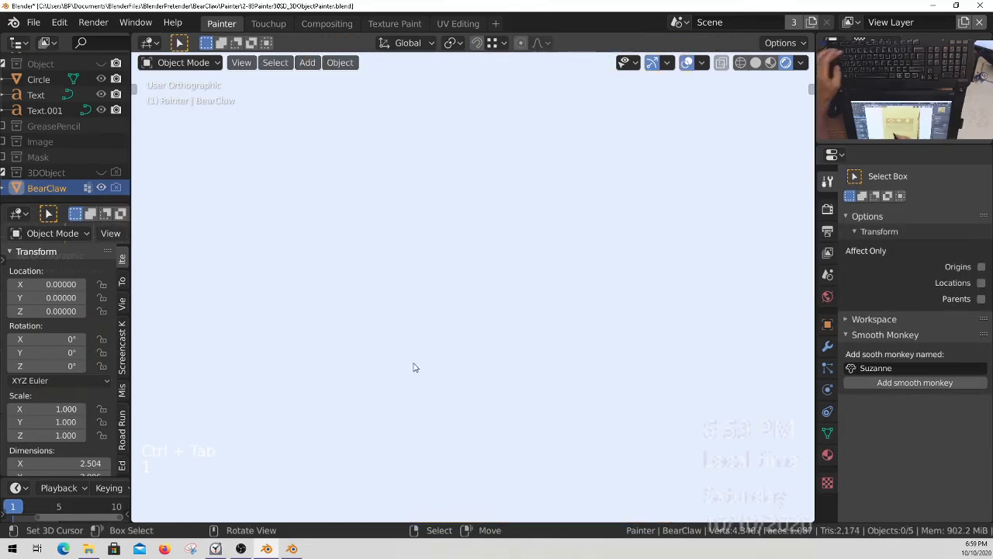
# Examine the painted control panel area on the canvas, including the arrow, circle and rectangle cutouts.
pyautogui.keyDown('ctrl'); pyautogui.moveTo(508, 250); pyautogui.dragTo(568, 206, button='middle'); pyautogui.keyUp('ctrl')
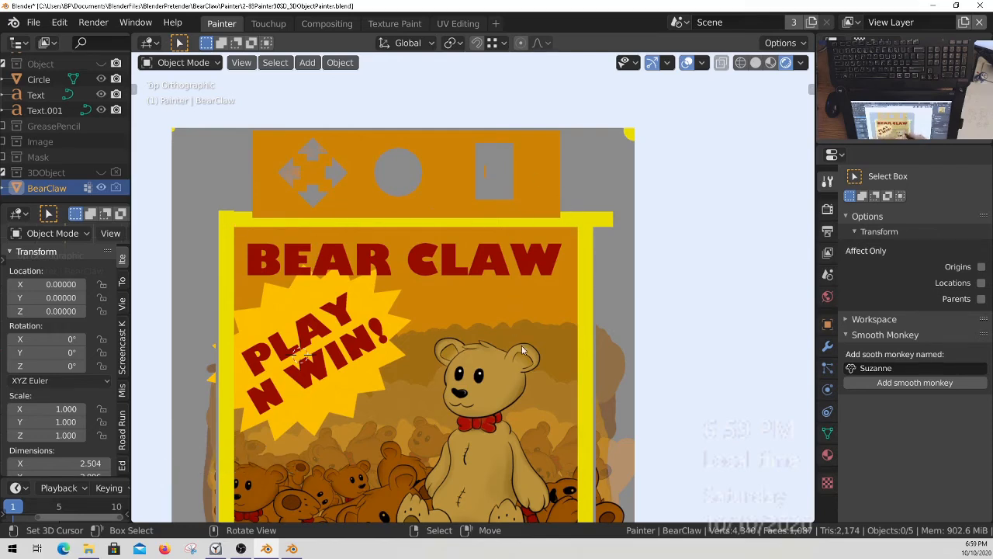
pyautogui.keyDown('ctrl'); pyautogui.moveTo(493, 319); pyautogui.dragTo(497, 325, button='middle'); pyautogui.keyUp('ctrl')
pyautogui.keyDown('shift'); pyautogui.moveTo(497, 324); pyautogui.dragTo(544, 188, button='middle'); pyautogui.keyUp('shift')
pyautogui.keyDown('shift'); pyautogui.moveTo(609, 216); pyautogui.dragTo(556, 298, button='middle'); pyautogui.keyUp('shift')
pyautogui.keyDown('ctrl'); pyautogui.moveTo(455, 244); pyautogui.dragTo(576, 248, button='middle'); pyautogui.keyUp('ctrl')
pyautogui.keyDown('ctrl'); pyautogui.moveTo(588, 214); pyautogui.dragTo(628, 189, button='middle'); pyautogui.keyUp('ctrl')
pyautogui.keyDown('shift'); pyautogui.moveTo(628, 189); pyautogui.dragTo(642, 202, button='middle'); pyautogui.keyUp('shift')
pyautogui.keyDown('shift'); pyautogui.moveTo(571, 296); pyautogui.dragTo(660, 297, button='middle'); pyautogui.keyUp('shift')
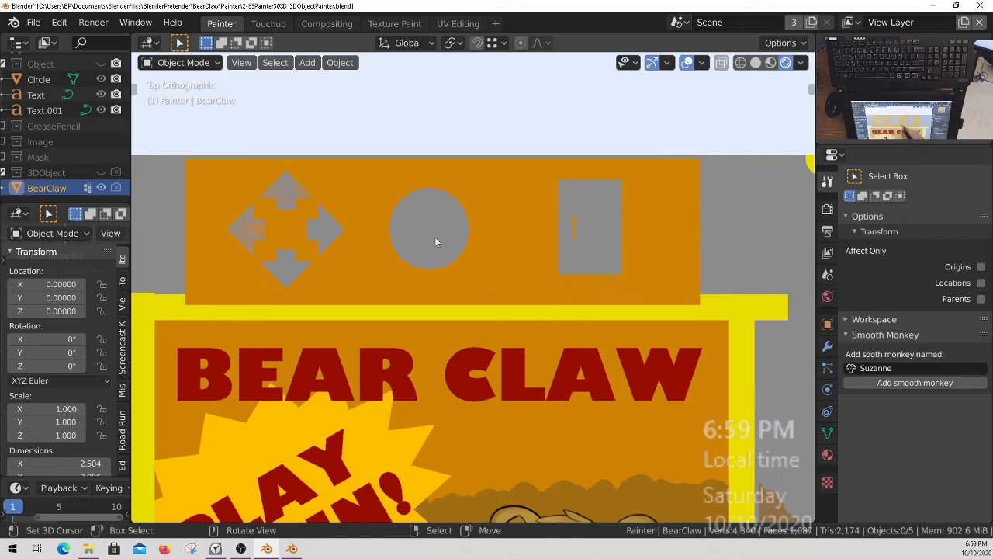
pyautogui.keyDown('ctrl'); pyautogui.moveTo(477, 271); pyautogui.dragTo(448, 295, button='middle'); pyautogui.keyUp('ctrl')
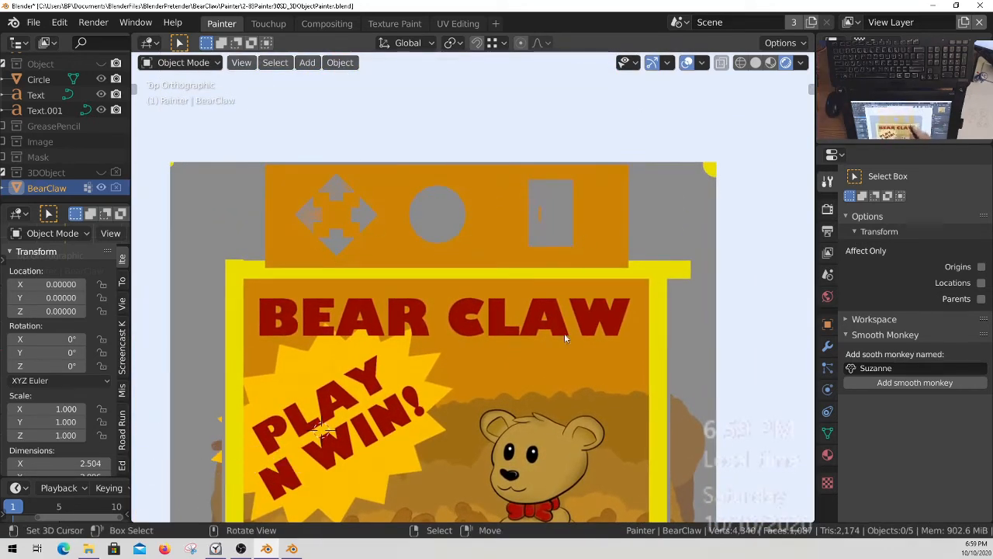
pyautogui.keyDown('ctrl'); pyautogui.moveTo(361, 195); pyautogui.dragTo(348, 141, button='middle'); pyautogui.keyUp('ctrl')
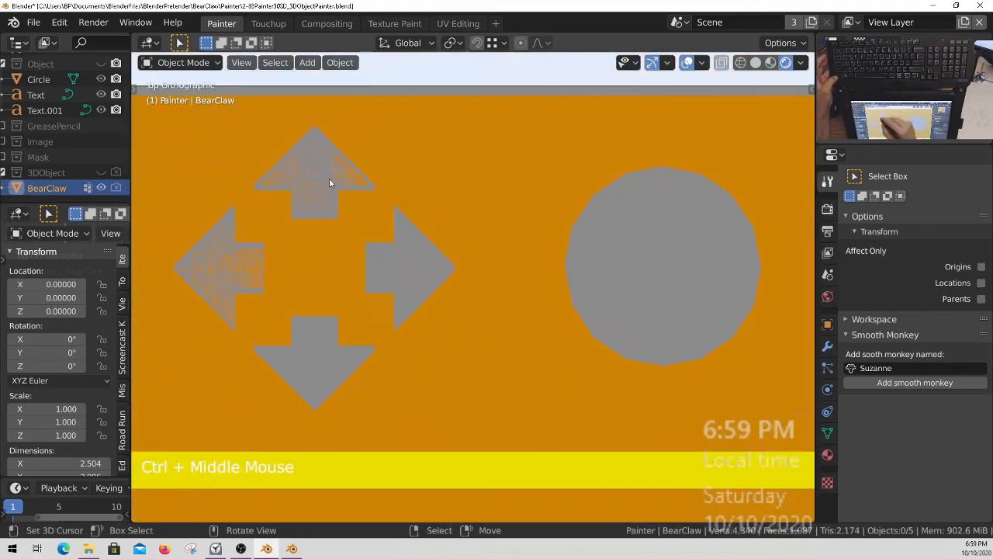
pyautogui.keyDown('ctrl'); pyautogui.moveTo(295, 188); pyautogui.dragTo(507, 335, button='middle'); pyautogui.keyUp('ctrl')
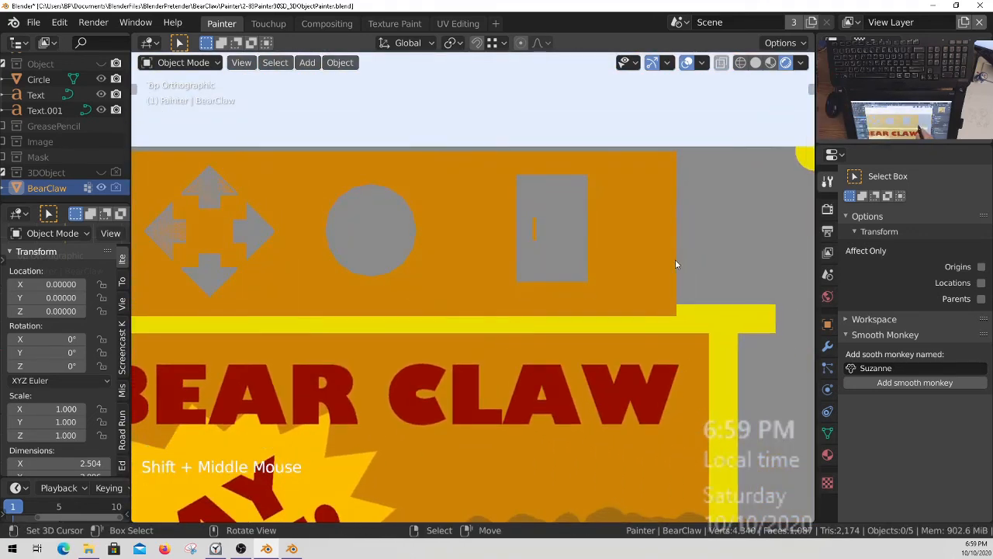
pyautogui.keyDown('ctrl'); pyautogui.moveTo(491, 269); pyautogui.dragTo(531, 317, button='middle'); pyautogui.keyUp('ctrl')
pyautogui.keyDown('shift'); pyautogui.moveTo(531, 317); pyautogui.dragTo(599, 228, button='middle'); pyautogui.keyUp('shift')
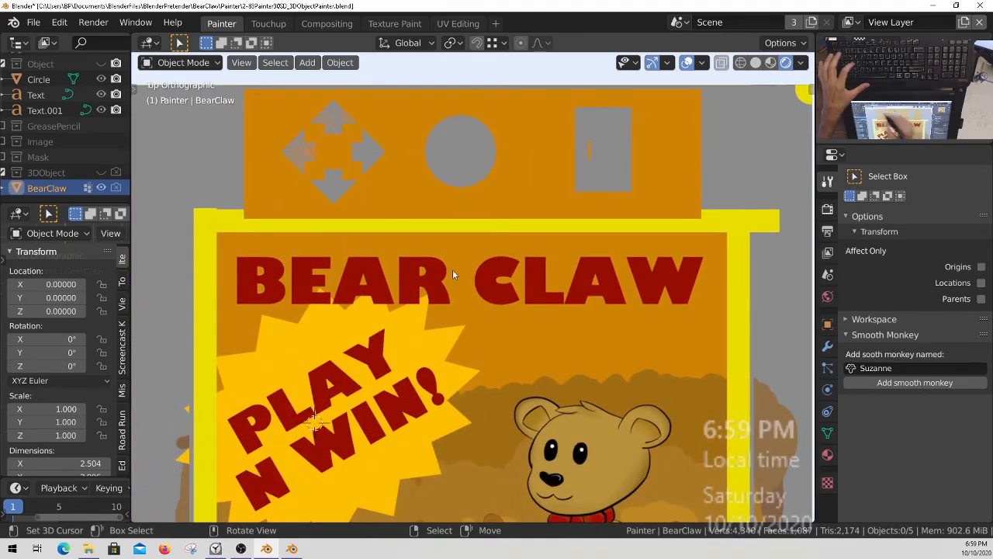
# Select the canvas and put it into Texture Paint mode in the top view.
pyautogui.hotkey('ctrl', 'Tab')
pyautogui.rightClick(398, 325)
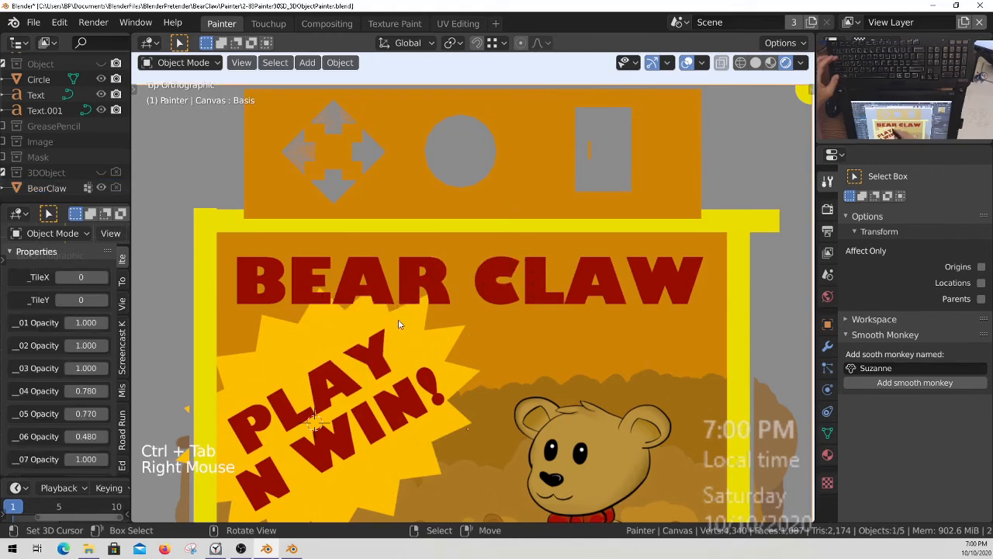
pyautogui.hotkey('ctrl', 'Tab')
pyautogui.press('KP_7')
pyautogui.keyDown('ctrl'); pyautogui.moveTo(462, 302); pyautogui.dragTo(454, 331, button='middle'); pyautogui.keyUp('ctrl')
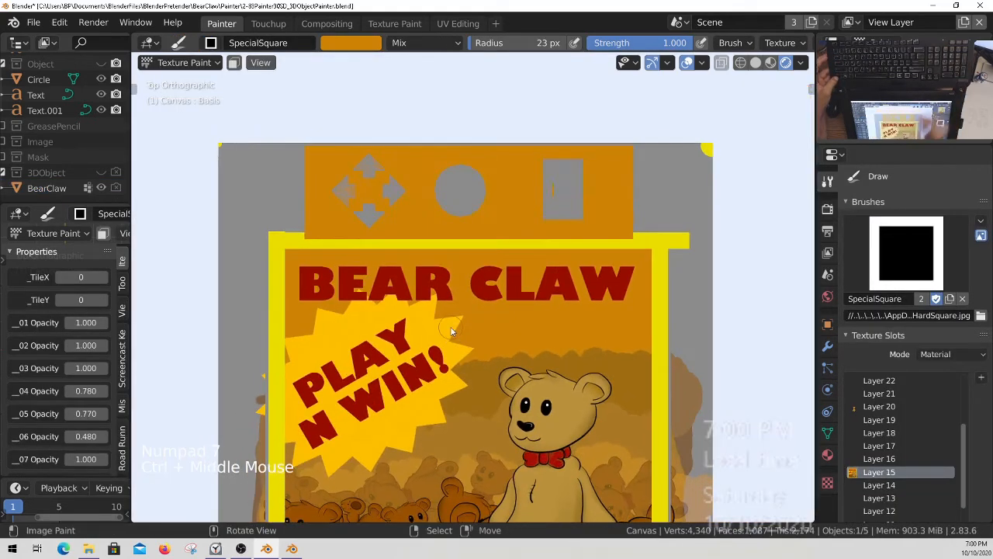
# Inspect the orange control panel and the upper part of the poster on the canvas in the top view.
pyautogui.press('KP_7')
pyautogui.press('KP_7')
pyautogui.keyDown('shift'); pyautogui.moveTo(585, 336); pyautogui.dragTo(588, 307, button='middle'); pyautogui.keyUp('shift')
pyautogui.keyDown('ctrl'); pyautogui.moveTo(567, 390); pyautogui.dragTo(565, 381, button='middle'); pyautogui.keyUp('ctrl')
pyautogui.keyDown('shift'); pyautogui.moveTo(565, 381); pyautogui.dragTo(538, 315, button='middle'); pyautogui.keyUp('shift')
pyautogui.press('KP_7')
pyautogui.keyDown('shift'); pyautogui.moveTo(608, 265); pyautogui.dragTo(528, 389, button='middle'); pyautogui.keyUp('shift')
pyautogui.keyDown('ctrl'); pyautogui.moveTo(525, 284); pyautogui.dragTo(534, 247, button='middle'); pyautogui.keyUp('ctrl')
pyautogui.keyDown('shift'); pyautogui.moveTo(555, 276); pyautogui.dragTo(666, 332, button='middle'); pyautogui.keyUp('shift')
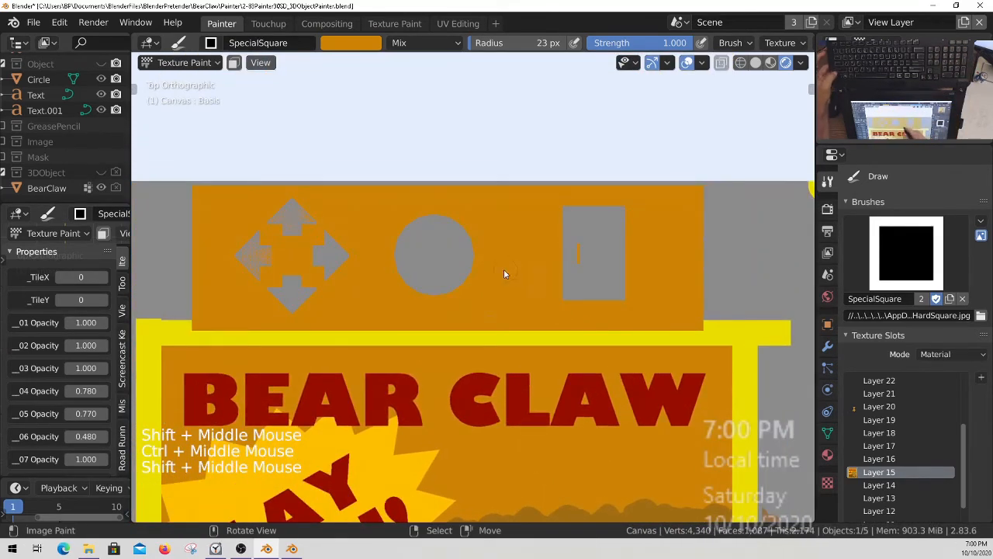
# Switch to the DrawHard brush and sample the brown background colour behind the bear on the poster.
pyautogui.press('s')
pyautogui.moveTo(448, 274)
pyautogui.keyDown('ctrl'); pyautogui.mouseDown(button='middle')
pyautogui.moveTo(410, 267)
pyautogui.moveTo(465, 273)
pyautogui.mouseUp(button='middle'); pyautogui.keyUp('ctrl')
pyautogui.keyDown('shift'); pyautogui.moveTo(466, 274); pyautogui.dragTo(560, 447, button='middle'); pyautogui.keyUp('shift')
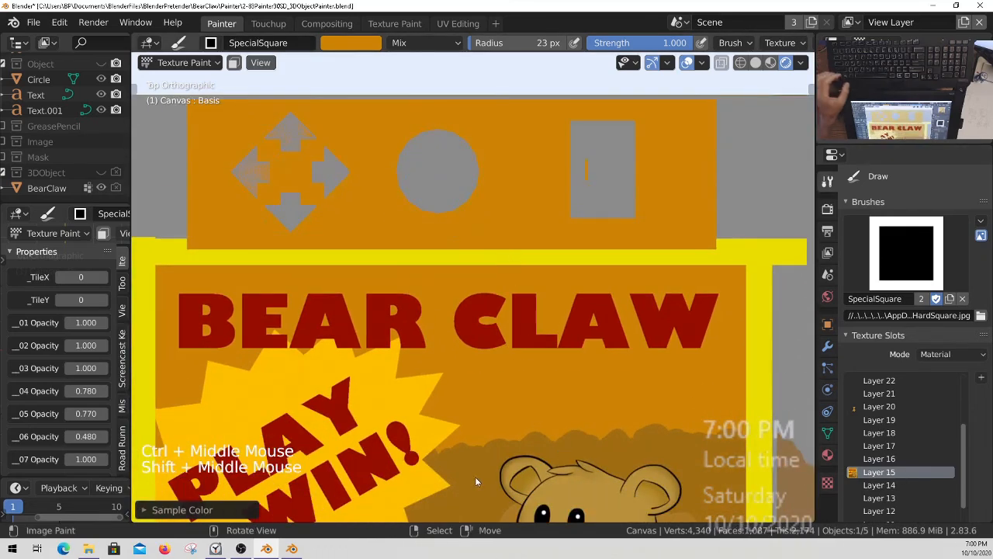
pyautogui.press('s')
pyautogui.keyDown('ctrl'); pyautogui.moveTo(426, 178); pyautogui.dragTo(425, 188, button='middle'); pyautogui.keyUp('ctrl')
pyautogui.keyDown('shift'); pyautogui.moveTo(425, 189); pyautogui.dragTo(439, 194, button='middle'); pyautogui.keyUp('shift')
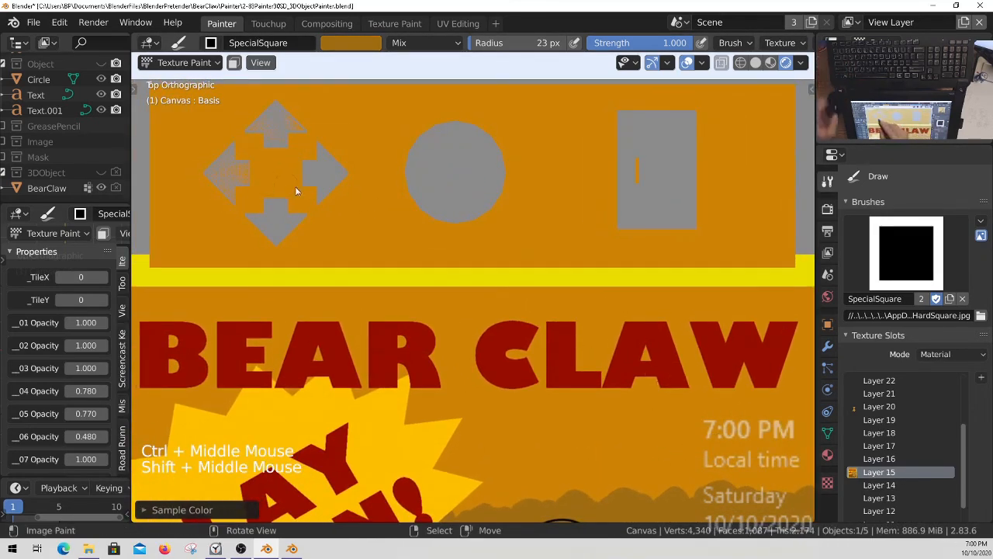
pyautogui.click(908, 256)
pyautogui.click(831, 332)
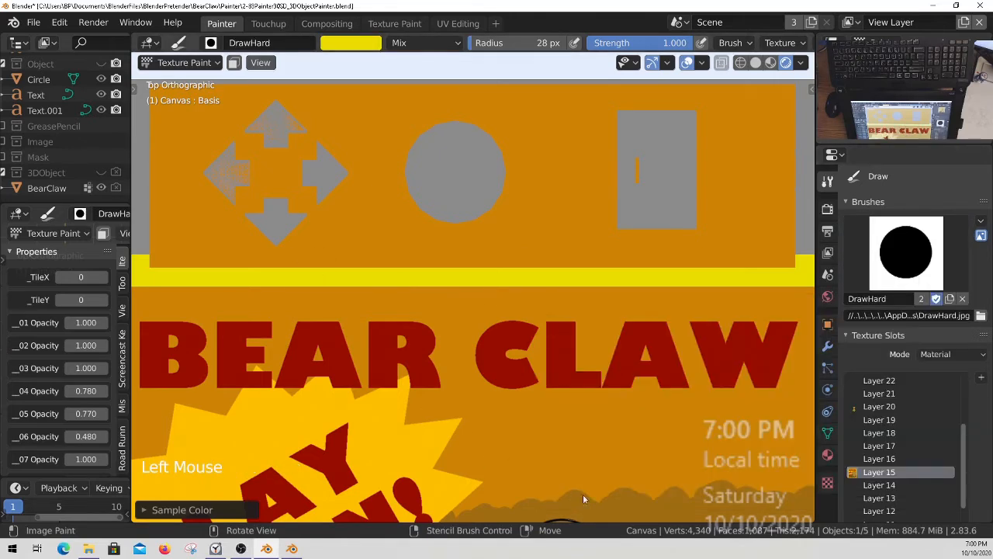
pyautogui.moveTo(156, 176); pyautogui.dragTo(164, 176)
pyautogui.moveTo(524, 287)
pyautogui.keyDown('ctrl'); pyautogui.mouseDown(button='middle')
pyautogui.moveTo(557, 379)
pyautogui.moveTo(511, 410)
pyautogui.mouseUp(button='middle'); pyautogui.keyUp('ctrl')
pyautogui.press('s')
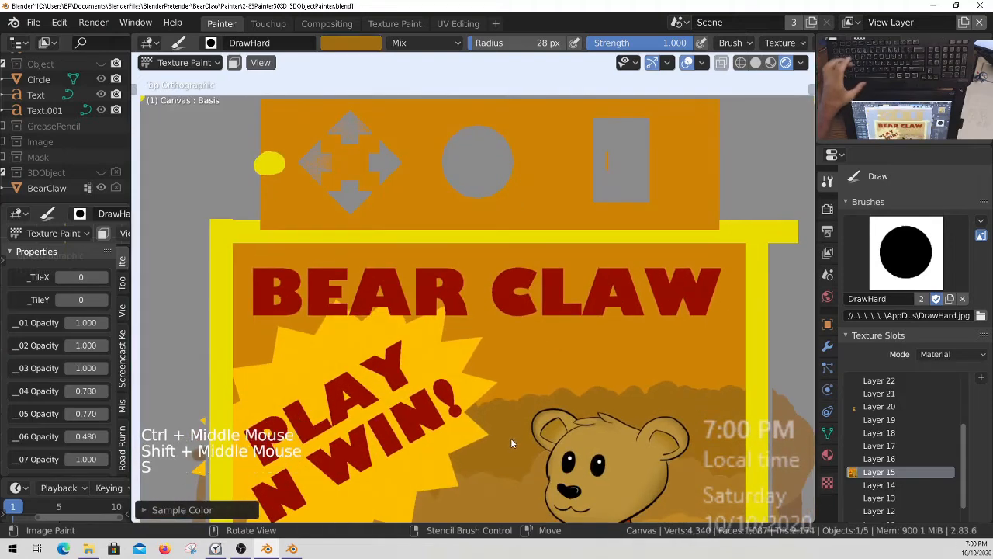
# Paint a wavy brown band across the orange control panel, through the arrow, circle and rectangle cutouts.
pyautogui.keyDown('ctrl'); pyautogui.moveTo(268, 169); pyautogui.dragTo(302, 165, button='middle'); pyautogui.keyUp('ctrl')
pyautogui.moveTo(246, 151); pyautogui.dragTo(263, 153)
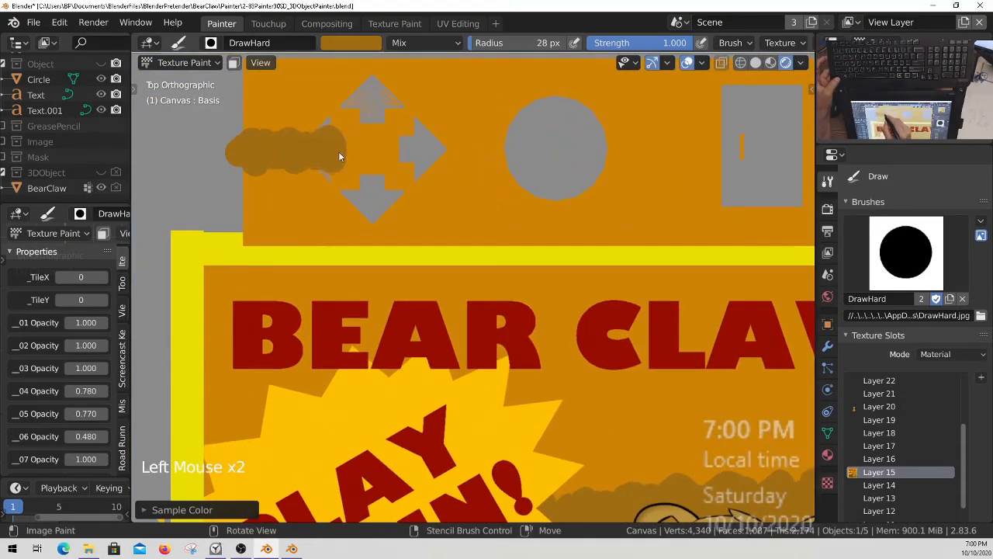
pyautogui.moveTo(381, 166); pyautogui.dragTo(475, 152)
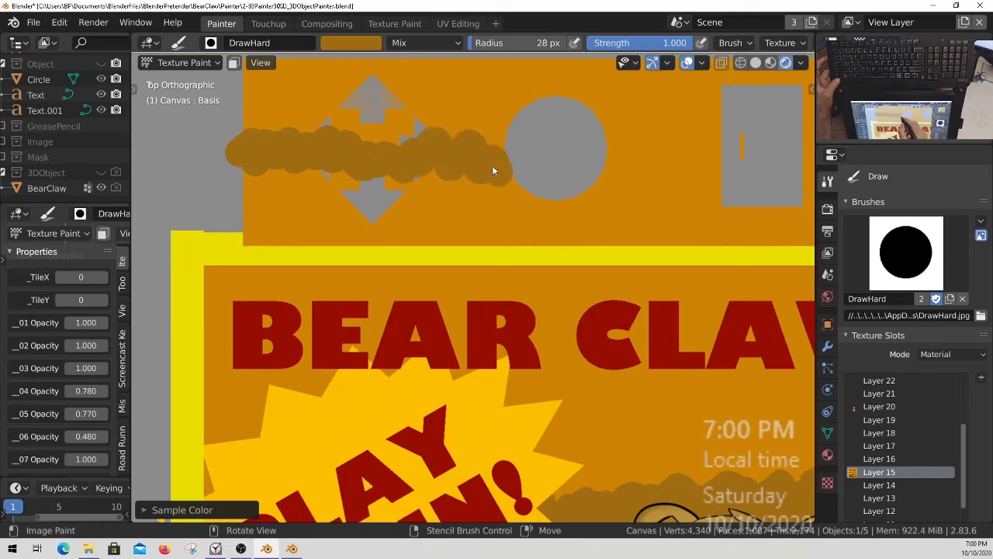
pyautogui.moveTo(533, 176); pyautogui.dragTo(585, 164)
pyautogui.keyDown('shift'); pyautogui.moveTo(693, 155); pyautogui.dragTo(466, 179, button='middle'); pyautogui.keyUp('shift')
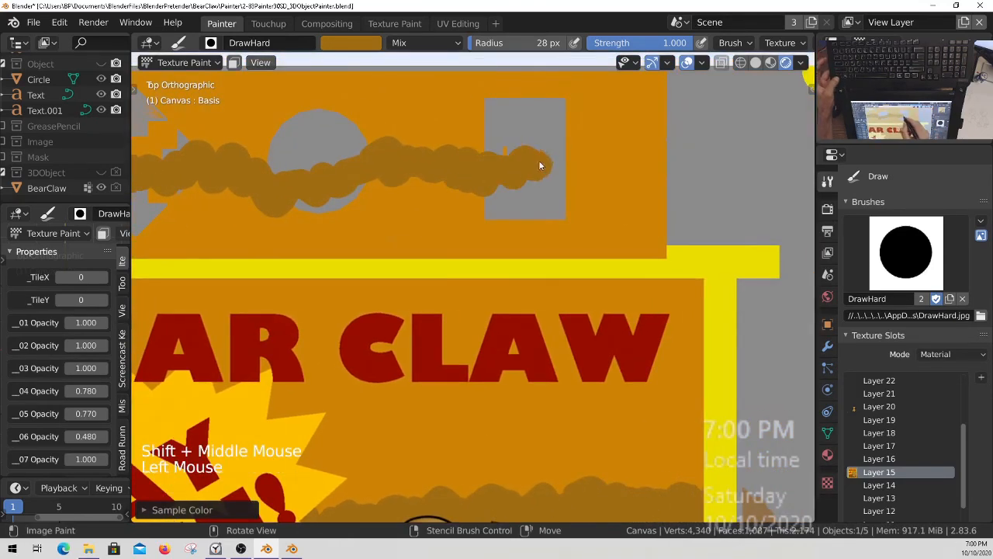
pyautogui.moveTo(536, 171); pyautogui.dragTo(589, 165)
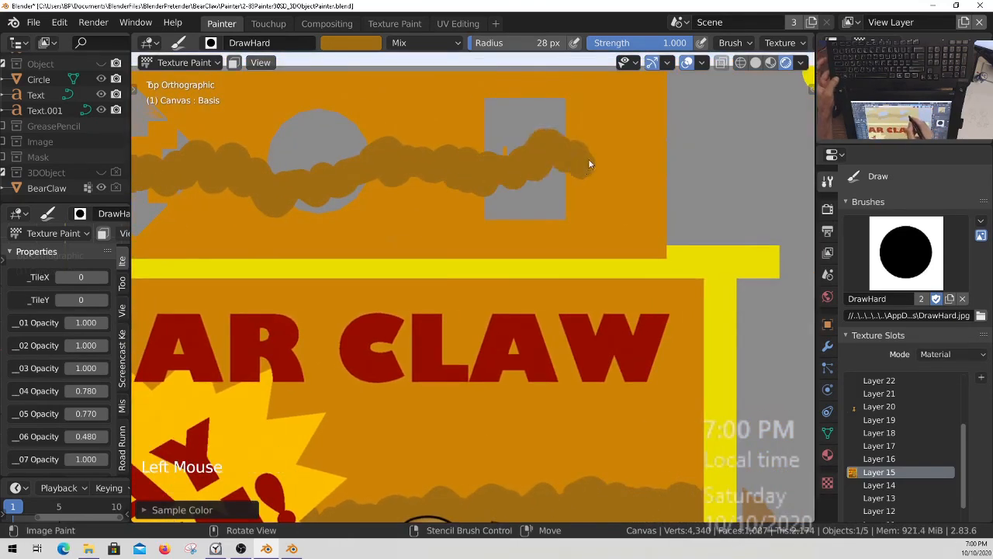
# Fill the control panel below the wavy edge with brown, down to the yellow border and out to both sides.
pyautogui.click(659, 236)
pyautogui.click(660, 226)
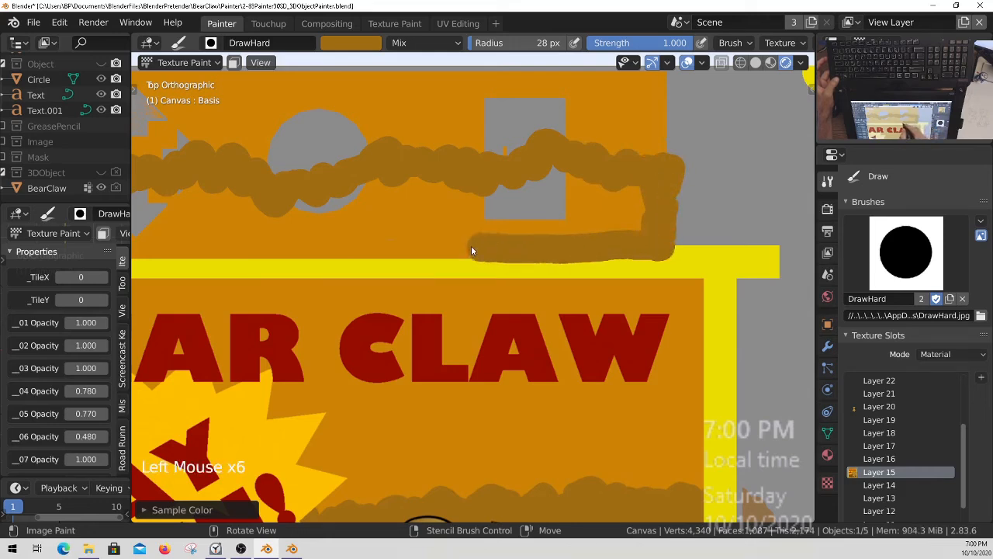
pyautogui.moveTo(484, 251); pyautogui.dragTo(350, 252)
pyautogui.click(666, 159)
pyautogui.keyDown('ctrl'); pyautogui.moveTo(647, 208); pyautogui.dragTo(613, 256, button='middle'); pyautogui.keyUp('ctrl')
pyautogui.keyDown('shift'); pyautogui.moveTo(573, 266); pyautogui.dragTo(730, 276, button='middle'); pyautogui.keyUp('shift')
pyautogui.moveTo(581, 247); pyautogui.dragTo(559, 249)
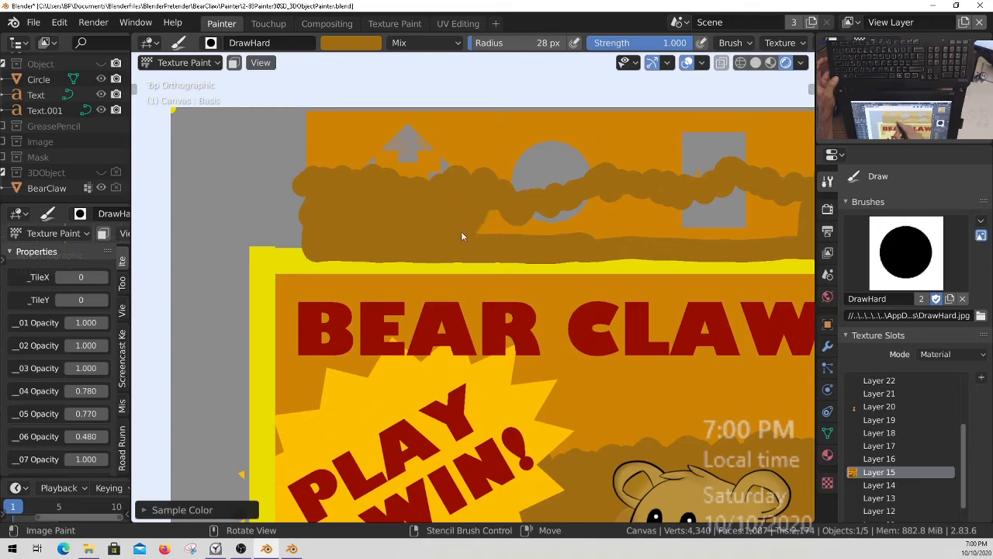
pyautogui.keyDown('shift'); pyautogui.moveTo(718, 232); pyautogui.dragTo(488, 231, button='middle'); pyautogui.keyUp('shift')
pyautogui.moveTo(487, 230); pyautogui.dragTo(604, 217)
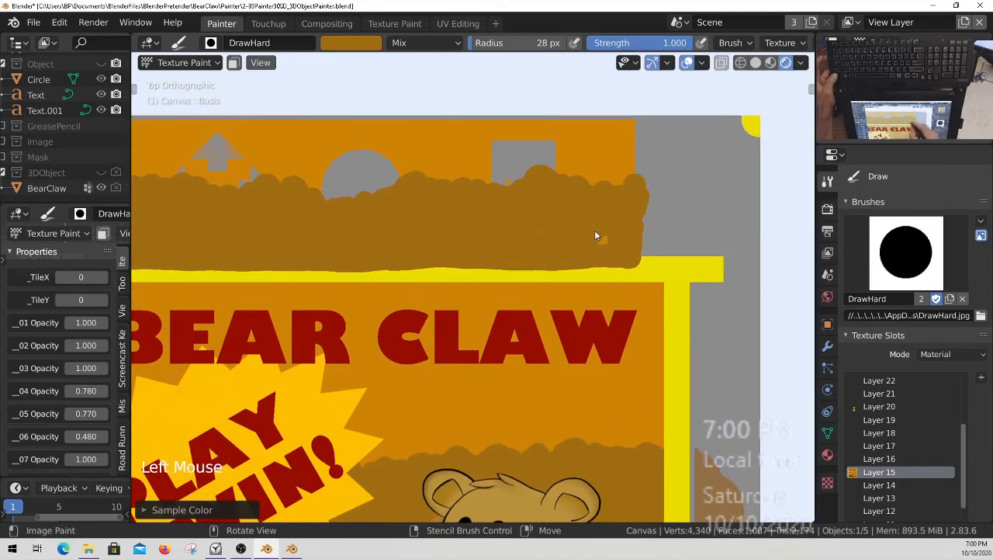
# Switch to the SpecialSquare brush, sample the poster border's yellow, and set the radius to 19 px with strength at 1.000.
pyautogui.moveTo(619, 233)
pyautogui.keyDown('ctrl'); pyautogui.mouseDown(button='middle')
pyautogui.moveTo(609, 246)
pyautogui.moveTo(650, 275)
pyautogui.moveTo(705, 284)
pyautogui.mouseUp(button='middle'); pyautogui.keyUp('ctrl')
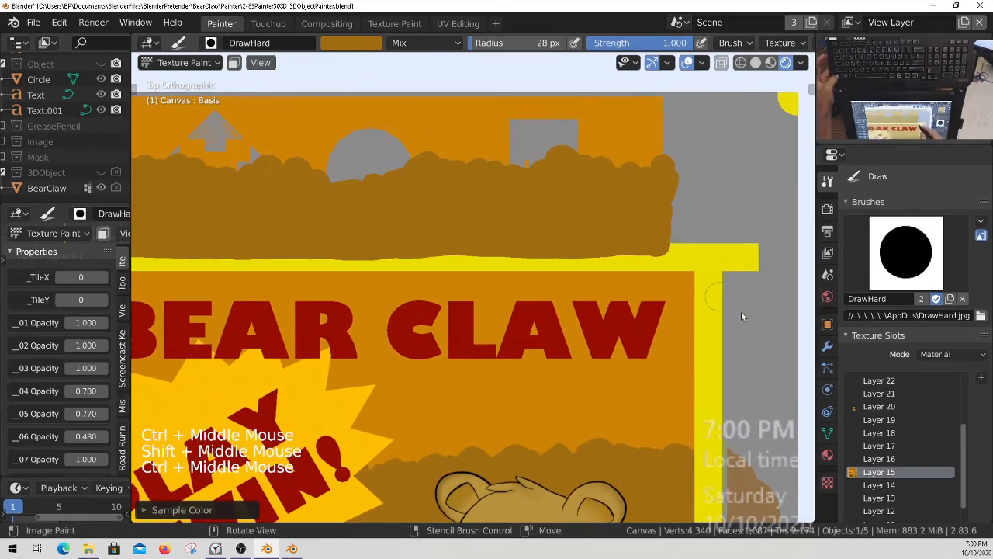
pyautogui.click(906, 287)
pyautogui.click(833, 446)
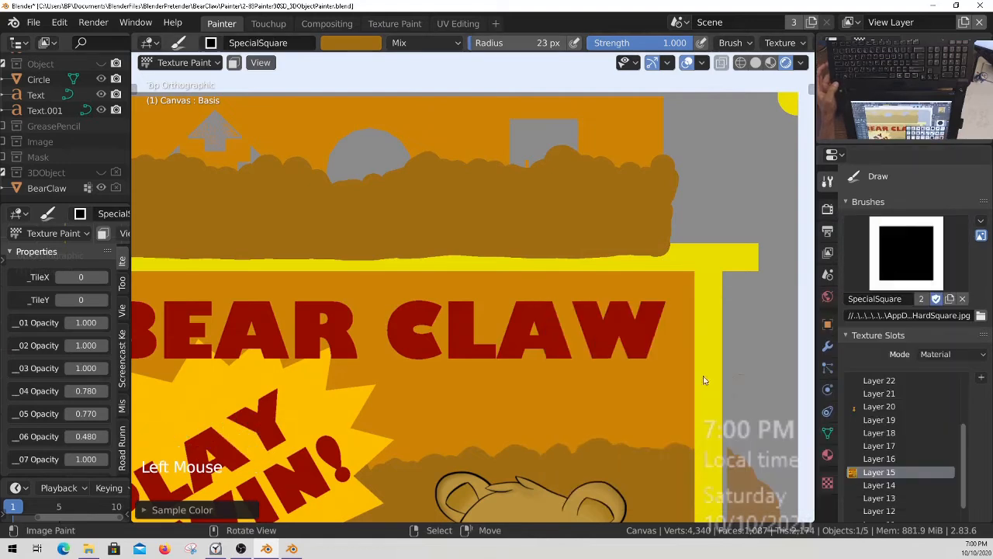
pyautogui.press('s')
pyautogui.moveTo(704, 259)
pyautogui.keyDown('ctrl'); pyautogui.mouseDown(button='middle')
pyautogui.moveTo(680, 167)
pyautogui.moveTo(528, 229)
pyautogui.mouseUp(button='middle'); pyautogui.keyUp('ctrl')
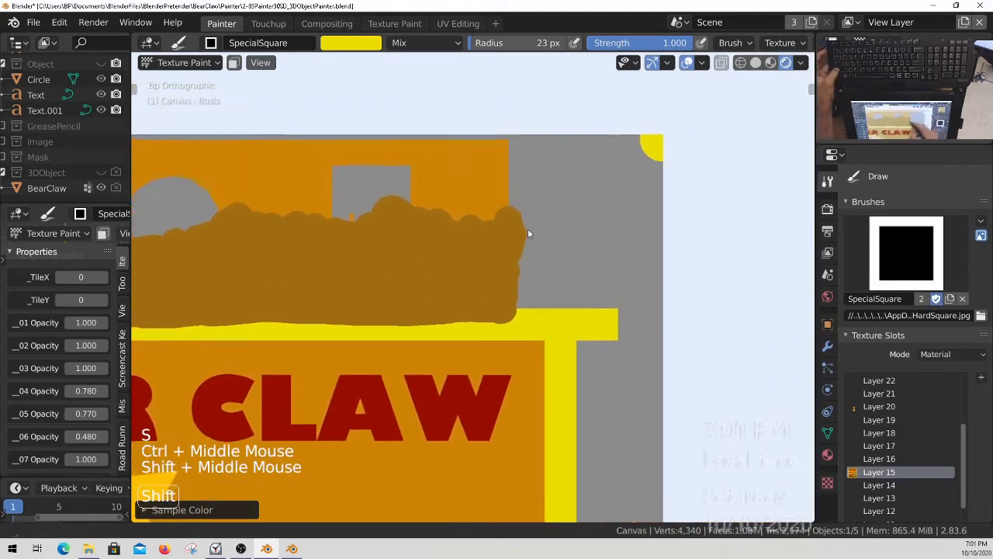
pyautogui.press('f')
pyautogui.click(512, 153)
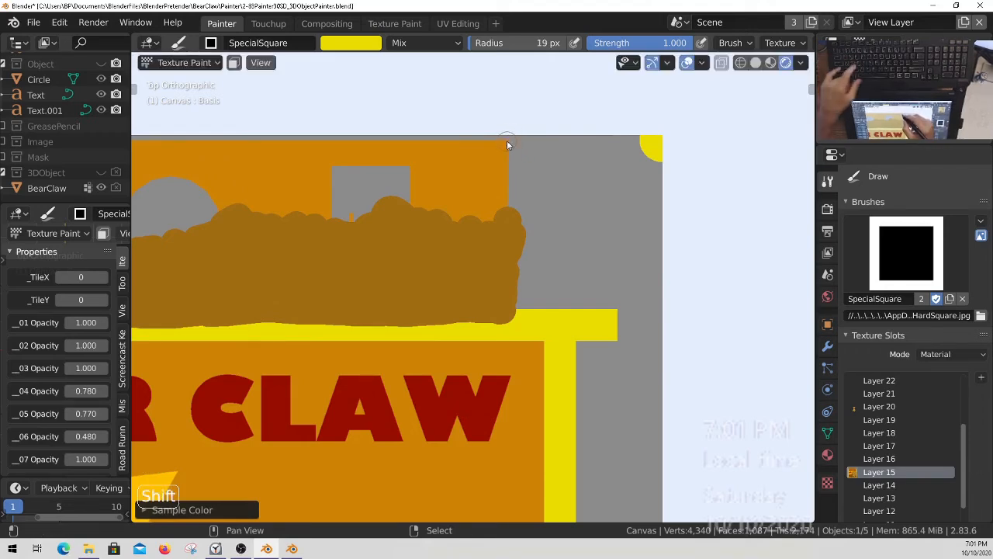
pyautogui.hotkey('shift', 'f')
pyautogui.click(507, 138)
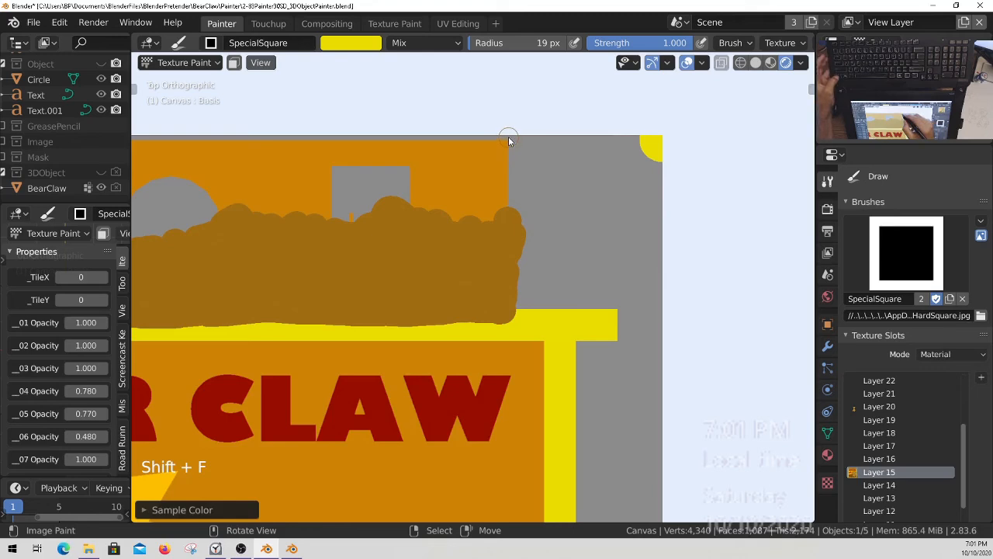
# Set the stroke method to Line and paint a straight yellow border down the control panel's right edge.
pyautogui.press('space')
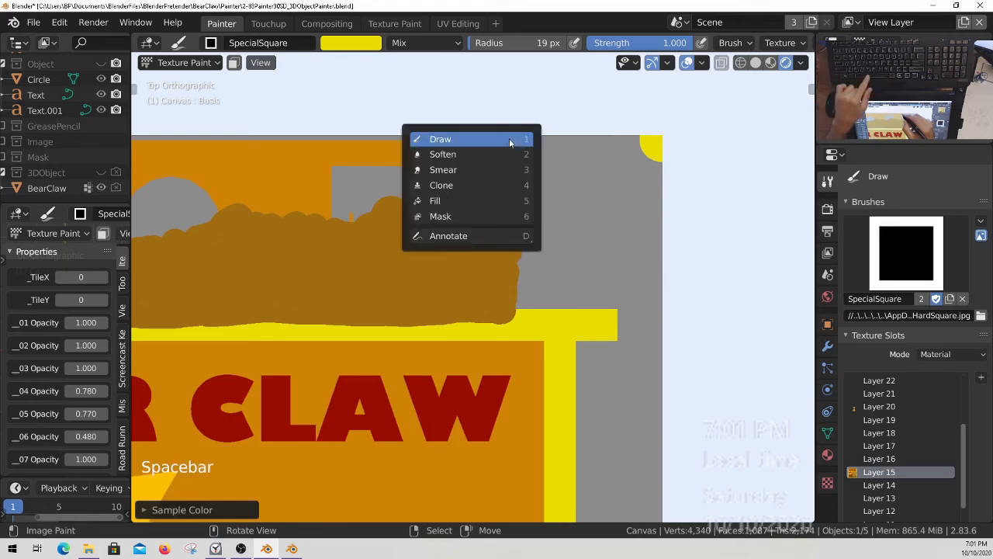
pyautogui.press('e')
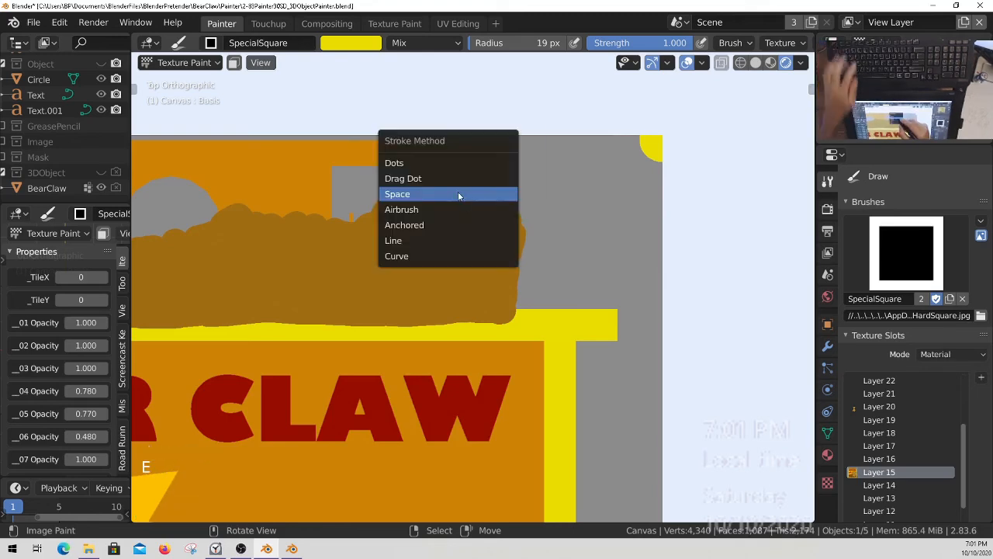
pyautogui.click(392, 241)
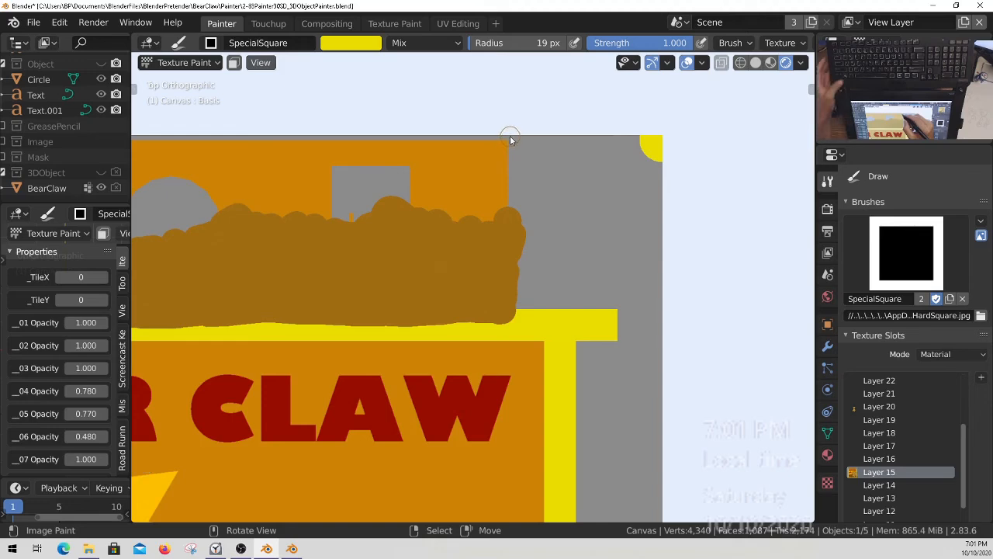
pyautogui.keyDown('alt'); pyautogui.moveTo(508, 139); pyautogui.dragTo(512, 167); pyautogui.keyUp('alt')
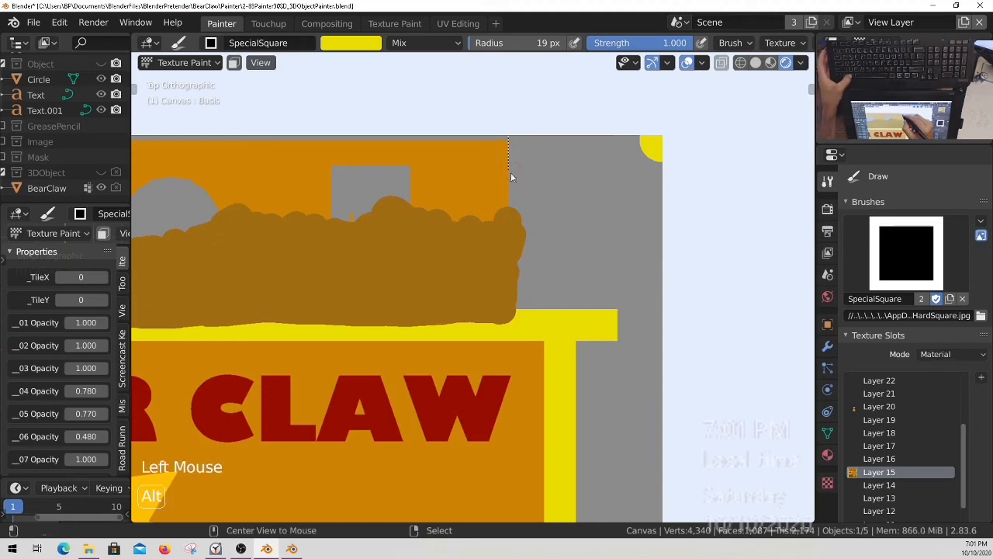
pyautogui.keyDown('alt'); pyautogui.moveTo(511, 308); pyautogui.dragTo(513, 318); pyautogui.keyUp('alt')
# Paint a straight yellow line along the bottom of the control panel, covering the uneven brown edge above the poster title.
pyautogui.moveTo(501, 335)
pyautogui.keyDown('shift'); pyautogui.mouseDown(button='middle')
pyautogui.moveTo(644, 311)
pyautogui.moveTo(671, 295)
pyautogui.mouseUp(button='middle'); pyautogui.keyUp('shift')
pyautogui.moveTo(484, 311)
pyautogui.keyDown('shift'); pyautogui.mouseDown(button='middle')
pyautogui.moveTo(683, 319)
pyautogui.moveTo(492, 303)
pyautogui.mouseUp(button='middle'); pyautogui.keyUp('shift')
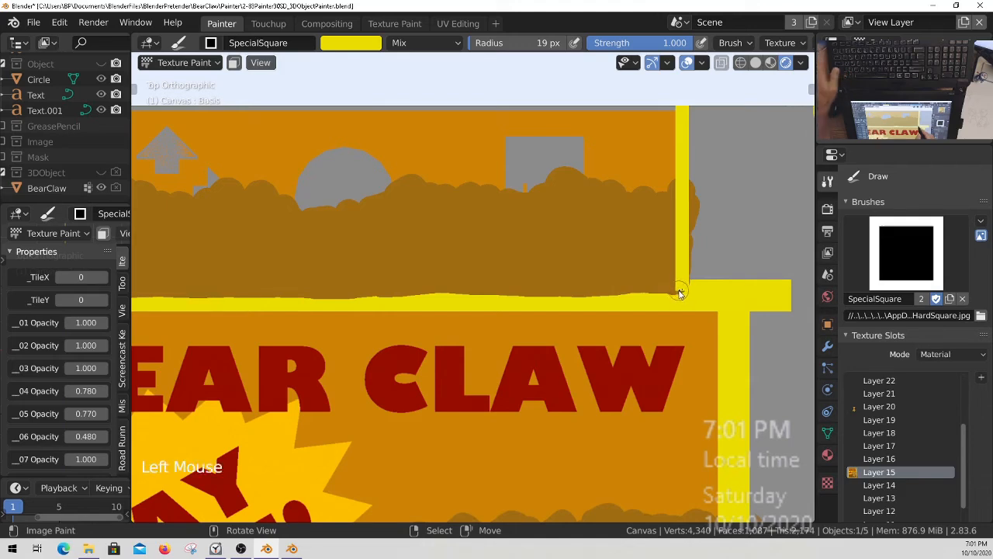
pyautogui.keyDown('ctrl'); pyautogui.moveTo(682, 291); pyautogui.dragTo(703, 287, button='middle'); pyautogui.keyUp('ctrl')
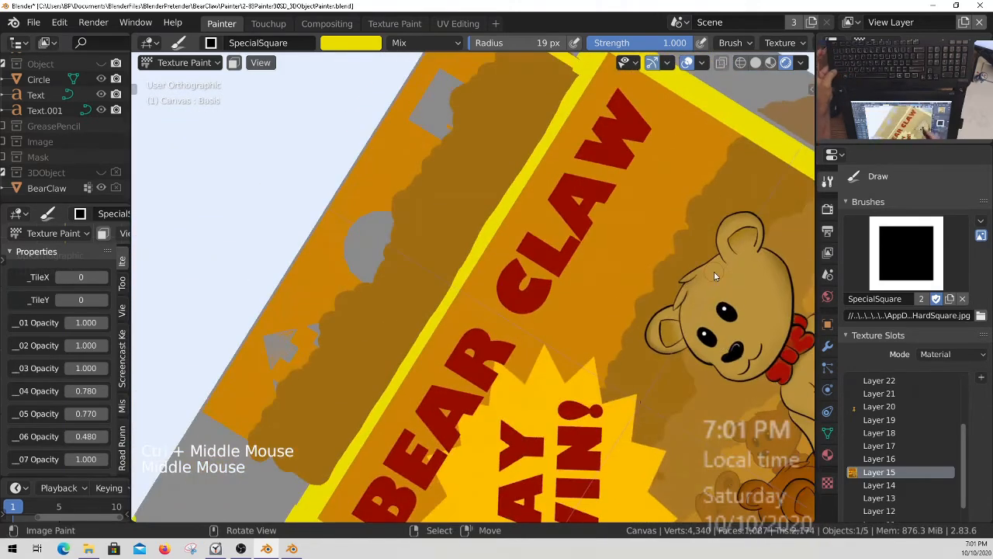
pyautogui.press('KP_7')
pyautogui.keyDown('shift'); pyautogui.moveTo(641, 295); pyautogui.dragTo(715, 286, button='middle'); pyautogui.keyUp('shift')
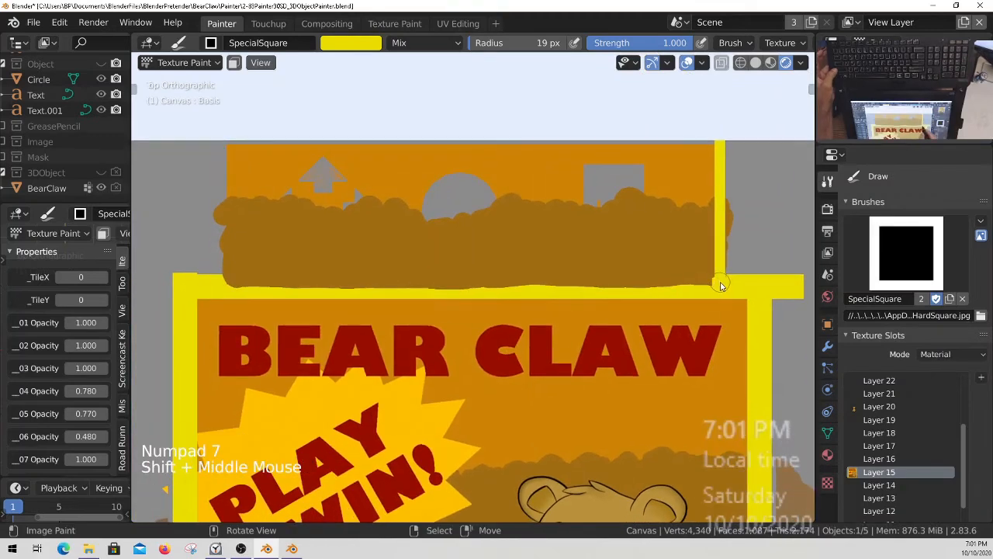
pyautogui.moveTo(721, 285)
pyautogui.mouseDown()
pyautogui.moveTo(215, 285)
pyautogui.moveTo(218, 295)
pyautogui.mouseUp()
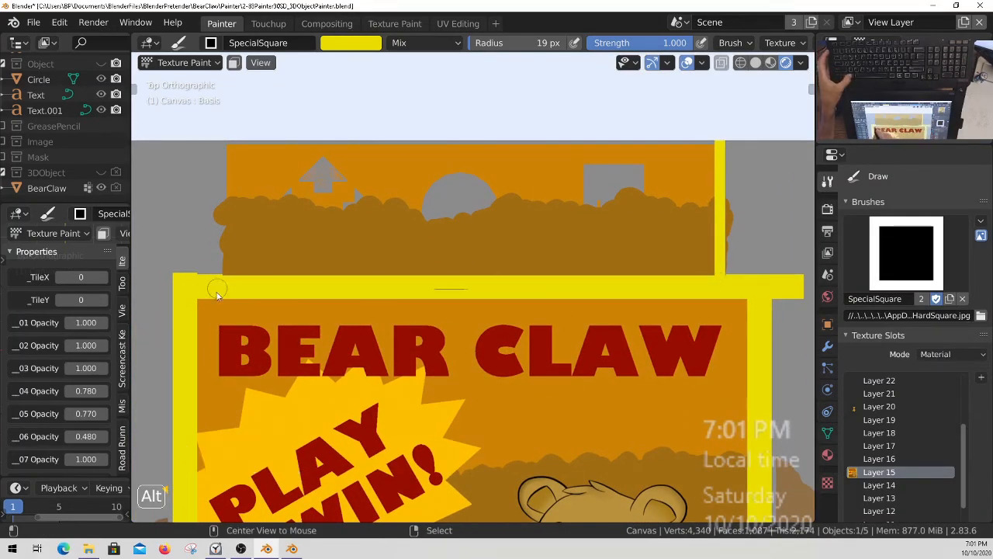
# Paint a straight yellow border down the control panel's left edge with the 19 px brush.
pyautogui.press('f')
pyautogui.click(227, 144)
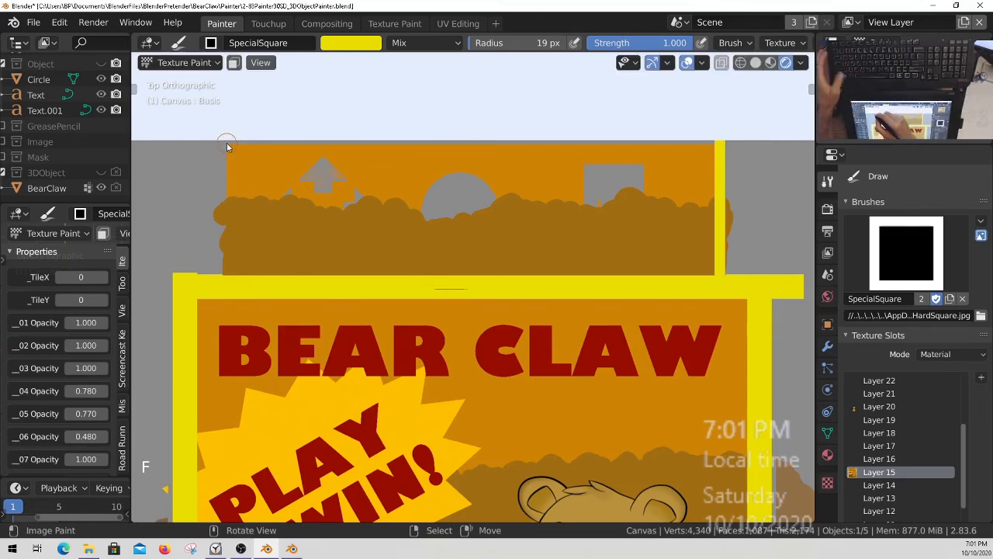
pyautogui.keyDown('alt'); pyautogui.moveTo(225, 143); pyautogui.dragTo(219, 204); pyautogui.keyUp('alt')
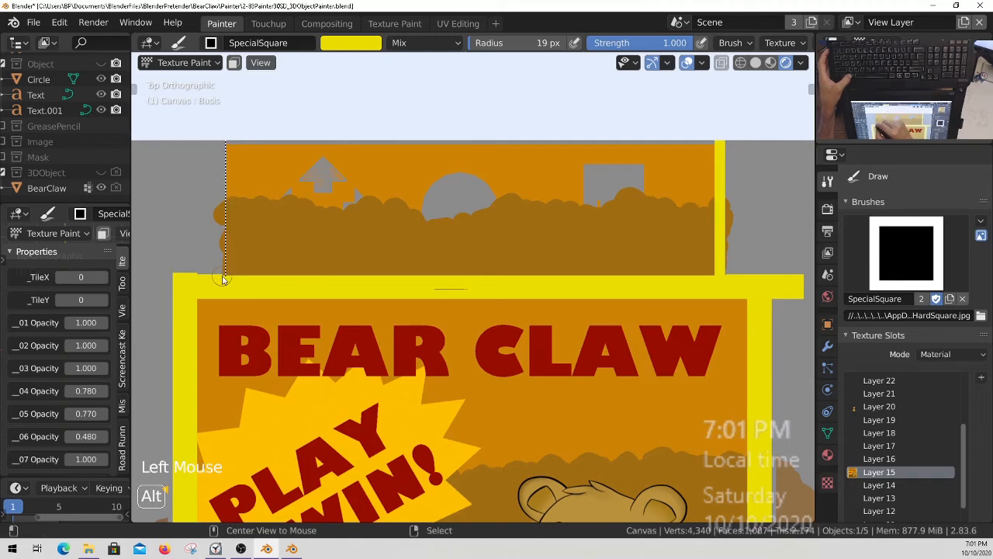
pyautogui.keyDown('alt'); pyautogui.moveTo(223, 284); pyautogui.dragTo(221, 277); pyautogui.keyUp('alt')
# Set the stroke method to Space and widen the yellow border to the right of the control panel with freehand strokes.
pyautogui.keyDown('shift'); pyautogui.moveTo(607, 303); pyautogui.dragTo(443, 274, button='middle'); pyautogui.keyUp('shift')
pyautogui.keyDown('ctrl'); pyautogui.moveTo(325, 279); pyautogui.dragTo(324, 237, button='middle'); pyautogui.keyUp('ctrl')
pyautogui.keyDown('shift'); pyautogui.moveTo(295, 260); pyautogui.dragTo(464, 272, button='middle'); pyautogui.keyUp('shift')
pyautogui.moveTo(358, 249); pyautogui.dragTo(509, 247)
pyautogui.keyDown('ctrl'); pyautogui.moveTo(423, 254); pyautogui.dragTo(412, 330, button='middle'); pyautogui.keyUp('ctrl')
pyautogui.keyDown('shift'); pyautogui.moveTo(628, 274); pyautogui.dragTo(491, 275, button='middle'); pyautogui.keyUp('shift')
pyautogui.click(917, 263)
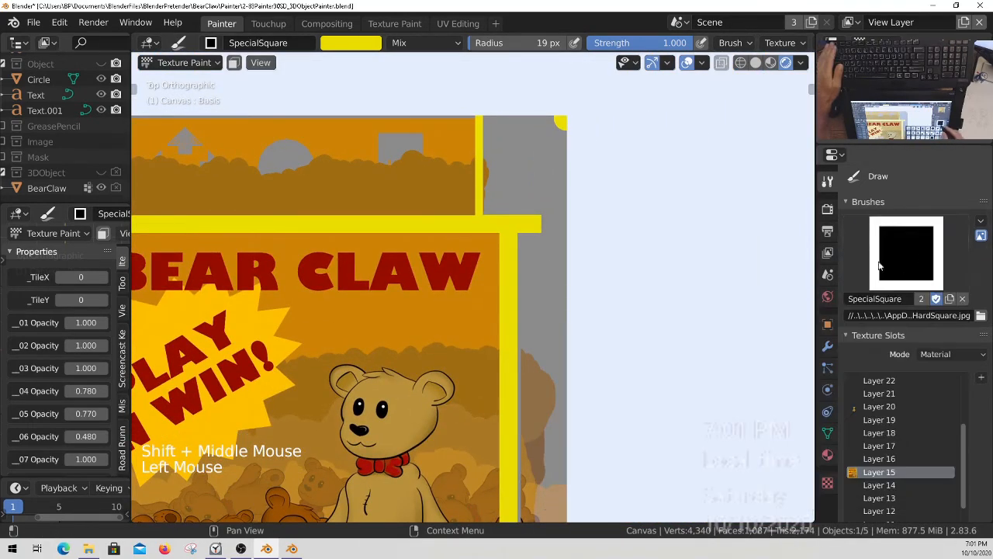
pyautogui.press('e')
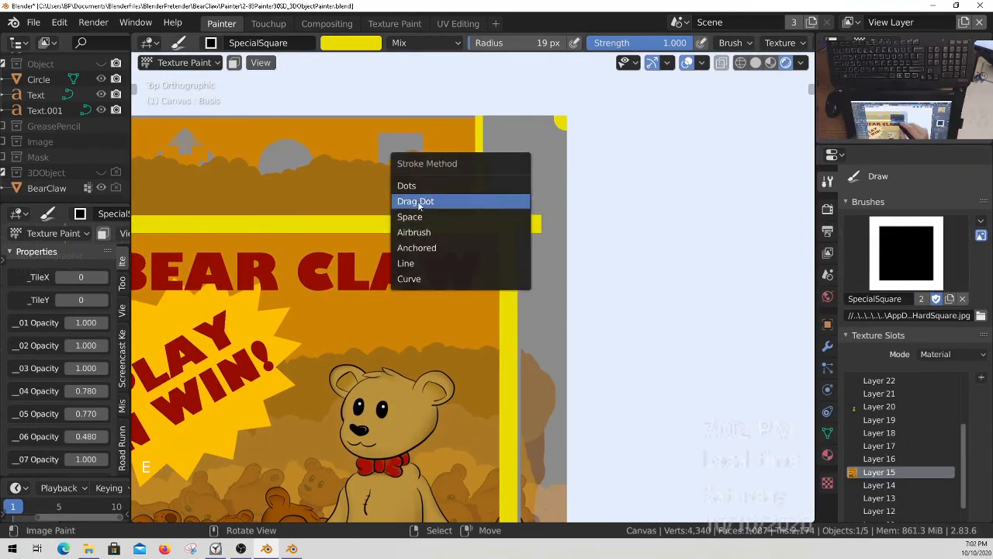
pyautogui.click(429, 223)
pyautogui.moveTo(492, 115); pyautogui.dragTo(489, 132)
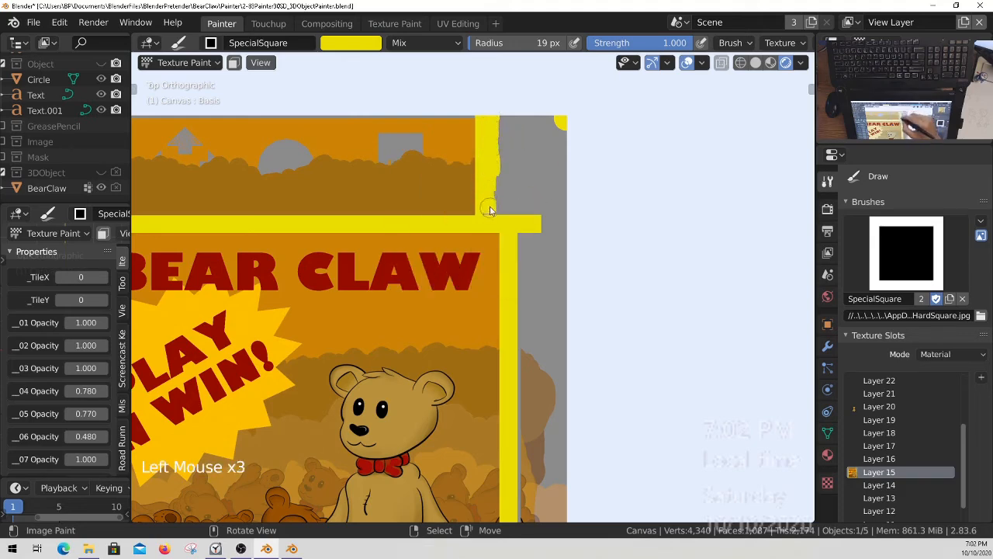
pyautogui.moveTo(509, 220); pyautogui.dragTo(503, 152)
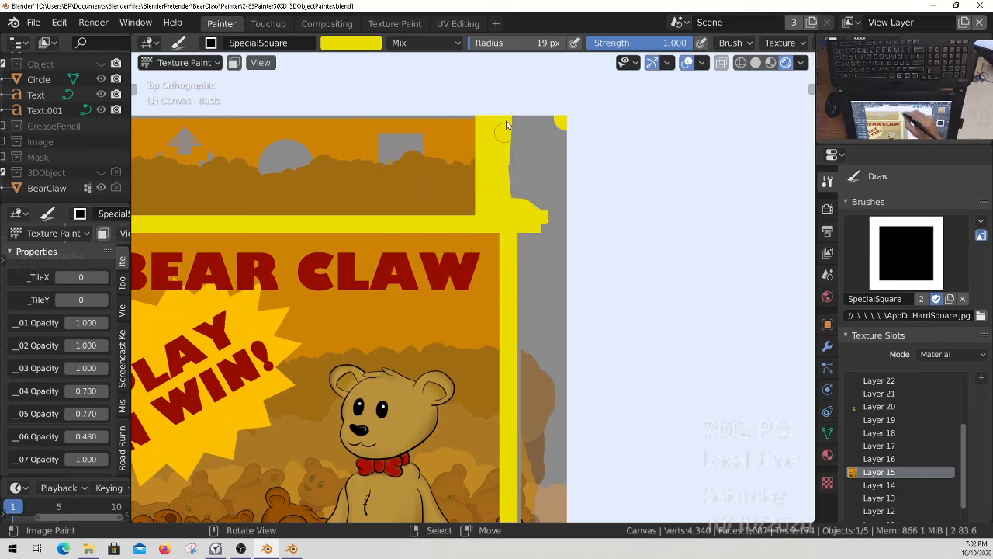
# Set the brush radius to 62 px and cover the canvas margin right of the control panel and poster in yellow.
pyautogui.press('f')
pyautogui.click(560, 176)
pyautogui.moveTo(525, 118)
pyautogui.mouseDown()
pyautogui.moveTo(524, 183)
pyautogui.moveTo(561, 158)
pyautogui.moveTo(554, 137)
pyautogui.mouseUp()
pyautogui.moveTo(545, 204)
pyautogui.mouseDown()
pyautogui.moveTo(538, 275)
pyautogui.moveTo(562, 320)
pyautogui.mouseUp()
pyautogui.keyDown('shift'); pyautogui.moveTo(565, 353); pyautogui.dragTo(579, 188, button='middle'); pyautogui.keyUp('shift')
pyautogui.moveTo(540, 112)
pyautogui.mouseDown()
pyautogui.moveTo(551, 192)
pyautogui.moveTo(544, 388)
pyautogui.moveTo(553, 475)
pyautogui.mouseUp()
pyautogui.moveTo(582, 405); pyautogui.dragTo(588, 144)
pyautogui.moveTo(587, 399)
pyautogui.keyDown('shift'); pyautogui.mouseDown(button='middle')
pyautogui.moveTo(696, 304)
pyautogui.moveTo(739, 285)
pyautogui.mouseUp(button='middle'); pyautogui.keyUp('shift')
# Cover the canvas margin left of the control panel and poster in yellow.
pyautogui.moveTo(314, 409)
pyautogui.keyDown('shift'); pyautogui.mouseDown(button='middle')
pyautogui.moveTo(359, 461)
pyautogui.moveTo(365, 344)
pyautogui.mouseUp(button='middle'); pyautogui.keyUp('shift')
pyautogui.moveTo(366, 344)
pyautogui.mouseDown()
pyautogui.moveTo(347, 436)
pyautogui.moveTo(331, 380)
pyautogui.mouseUp()
pyautogui.keyDown('shift'); pyautogui.moveTo(372, 258); pyautogui.dragTo(361, 431, button='middle'); pyautogui.keyUp('shift')
pyautogui.moveTo(361, 431)
pyautogui.mouseDown()
pyautogui.moveTo(372, 288)
pyautogui.moveTo(315, 419)
pyautogui.moveTo(345, 260)
pyautogui.mouseUp()
pyautogui.keyDown('shift'); pyautogui.moveTo(345, 260); pyautogui.dragTo(339, 420, button='middle'); pyautogui.keyUp('shift')
pyautogui.moveTo(353, 370)
pyautogui.mouseDown()
pyautogui.moveTo(326, 384)
pyautogui.moveTo(317, 209)
pyautogui.moveTo(325, 184)
pyautogui.mouseUp()
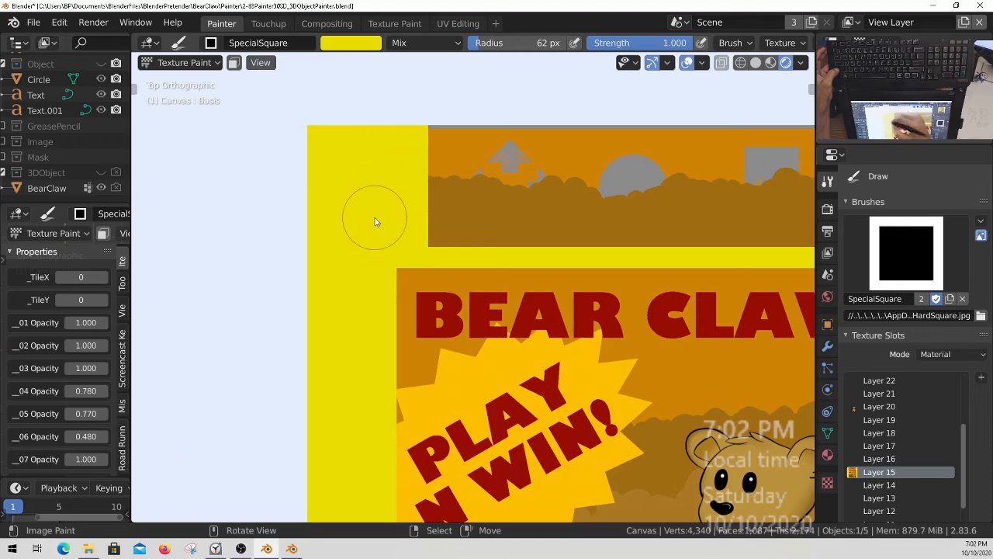
# Set the brush radius to 18 px and paint a straight yellow line along the control panel's upper edge with the Line stroke method.
pyautogui.keyDown('ctrl'); pyautogui.moveTo(440, 280); pyautogui.dragTo(436, 296, button='middle'); pyautogui.keyUp('ctrl')
pyautogui.keyDown('shift'); pyautogui.moveTo(557, 300); pyautogui.dragTo(430, 376, button='middle'); pyautogui.keyUp('shift')
pyautogui.keyDown('ctrl'); pyautogui.moveTo(621, 279); pyautogui.dragTo(644, 239, button='middle'); pyautogui.keyUp('ctrl')
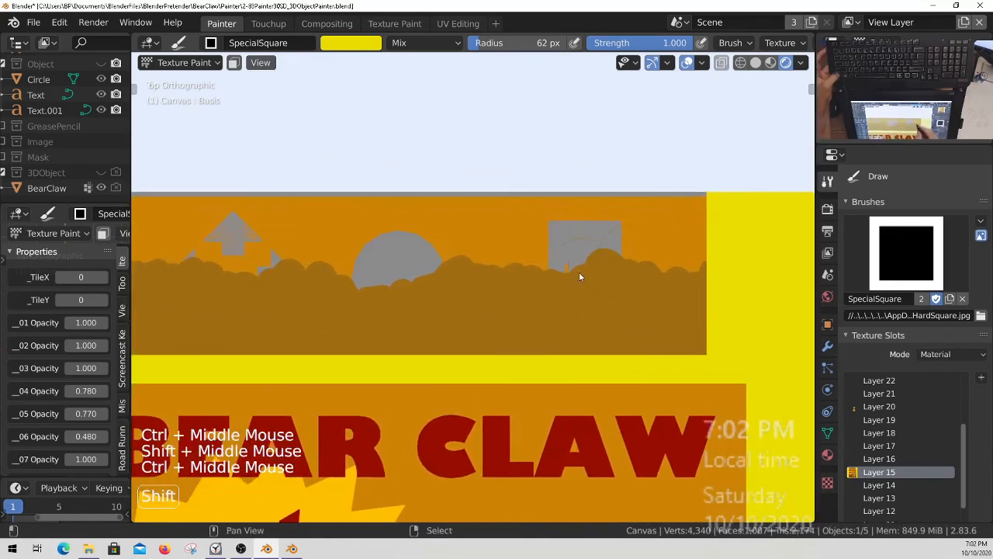
pyautogui.keyDown('shift'); pyautogui.moveTo(595, 270); pyautogui.dragTo(588, 299, button='middle'); pyautogui.keyUp('shift')
pyautogui.keyDown('ctrl'); pyautogui.moveTo(477, 277); pyautogui.dragTo(517, 275, button='middle'); pyautogui.keyUp('ctrl')
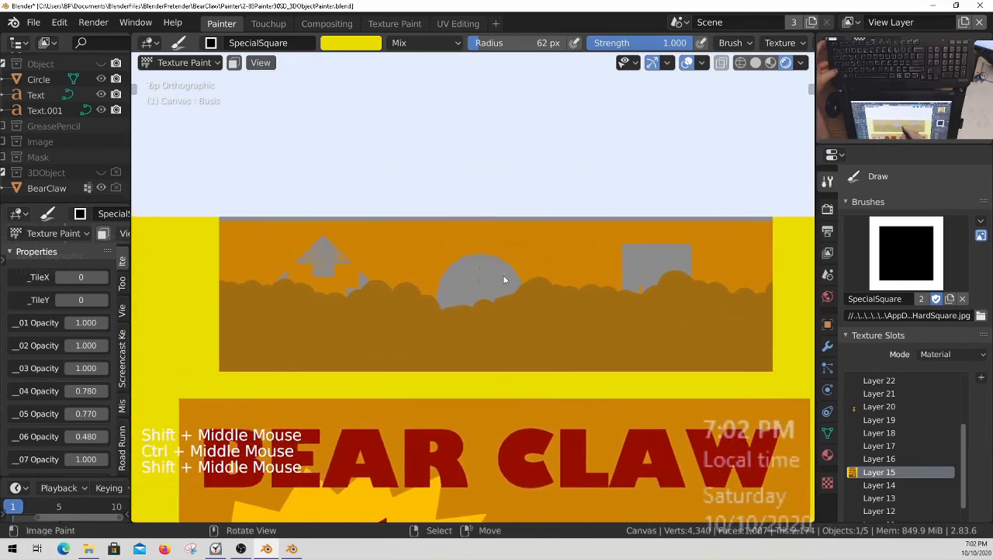
pyautogui.press('f')
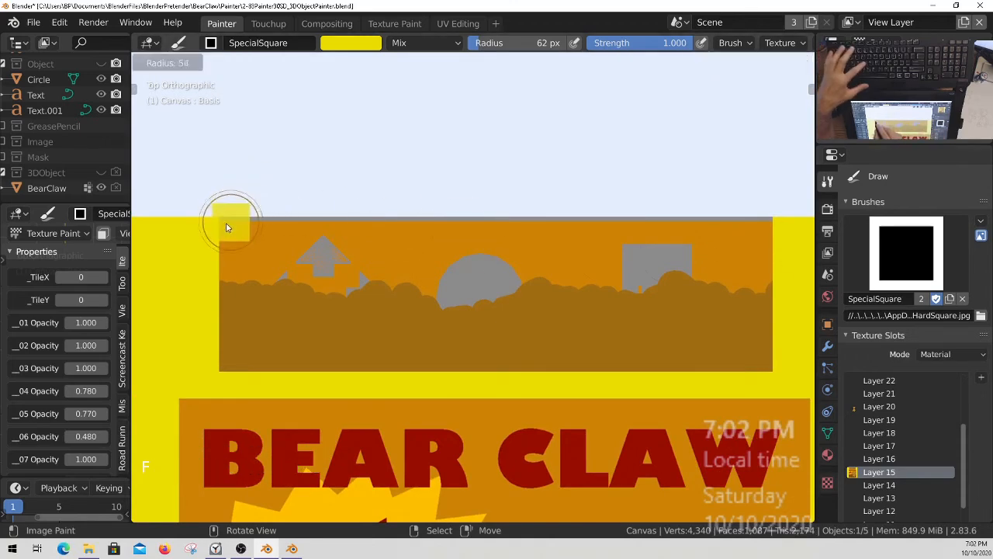
pyautogui.click(208, 239)
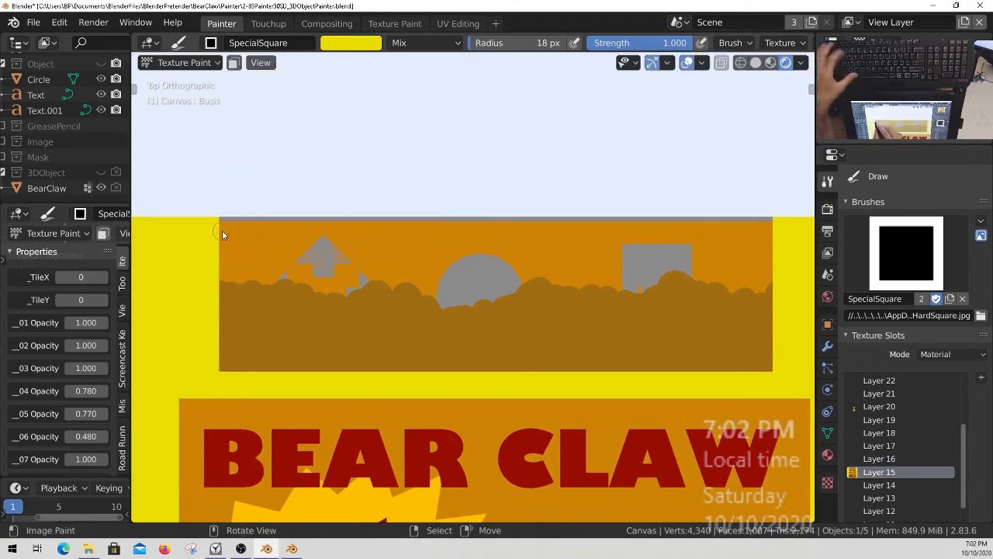
pyautogui.press('e')
pyautogui.click(201, 260)
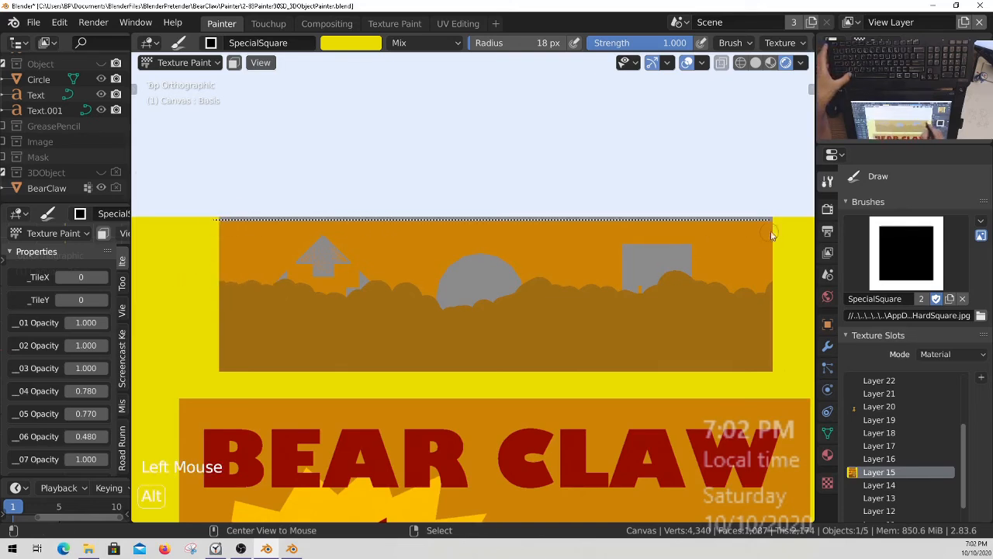
pyautogui.keyDown('alt'); pyautogui.moveTo(784, 231); pyautogui.dragTo(783, 232); pyautogui.keyUp('alt')
# Save the painted work.
pyautogui.keyDown('ctrl'); pyautogui.moveTo(511, 308); pyautogui.dragTo(508, 242, button='middle'); pyautogui.keyUp('ctrl')
pyautogui.hotkey('ctrl', 's')
pyautogui.keyDown('ctrl'); pyautogui.moveTo(462, 265); pyautogui.dragTo(456, 338, button='middle'); pyautogui.keyUp('ctrl')
pyautogui.press('q')
pyautogui.click(455, 344)
# Unhide the 3DObject collection, examine the painted control panel and its arrow buttons on the model, and save the file.
pyautogui.keyDown('ctrl'); pyautogui.moveTo(517, 213); pyautogui.dragTo(371, 269, button='middle'); pyautogui.keyUp('ctrl')
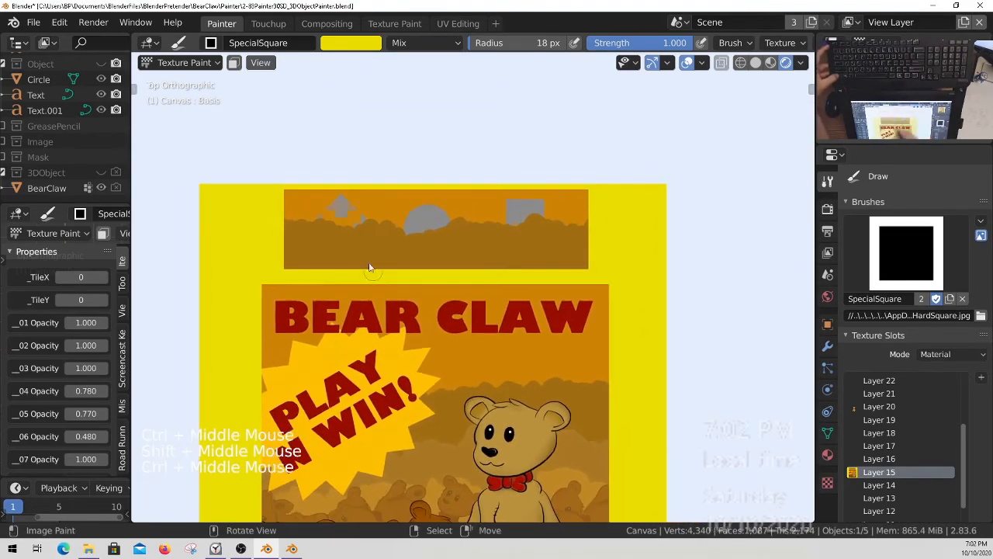
pyautogui.click(117, 172)
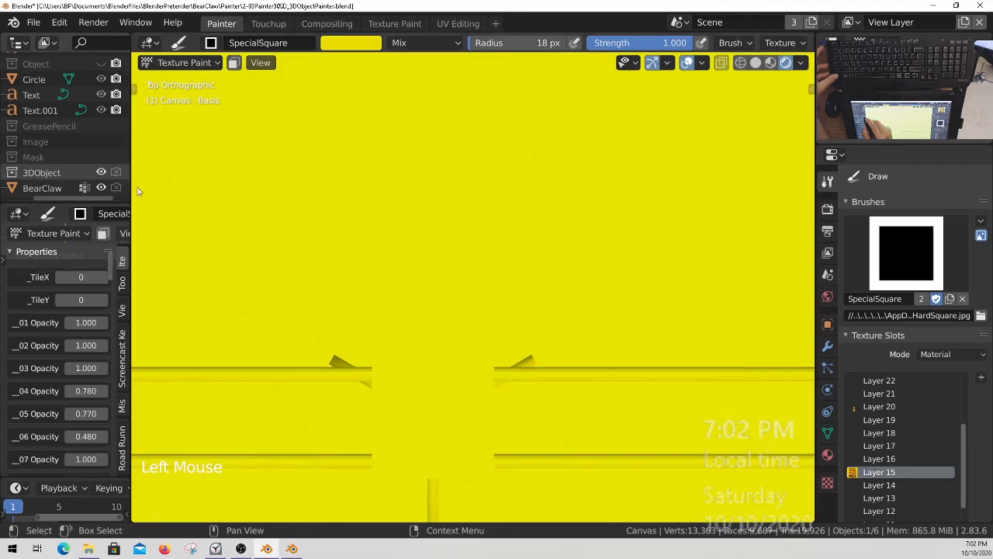
pyautogui.keyDown('ctrl'); pyautogui.moveTo(403, 196); pyautogui.dragTo(392, 311, button='middle'); pyautogui.keyUp('ctrl')
pyautogui.moveTo(457, 346); pyautogui.dragTo(435, 295, button='middle')
pyautogui.keyDown('ctrl'); pyautogui.moveTo(466, 266); pyautogui.dragTo(385, 262, button='middle'); pyautogui.keyUp('ctrl')
pyautogui.moveTo(334, 231); pyautogui.dragTo(455, 235, button='middle')
pyautogui.keyDown('shift'); pyautogui.moveTo(455, 235); pyautogui.dragTo(399, 248, button='middle'); pyautogui.keyUp('shift')
pyautogui.moveTo(400, 248); pyautogui.dragTo(434, 253, button='middle')
pyautogui.keyDown('shift'); pyautogui.moveTo(600, 210); pyautogui.dragTo(464, 279, button='middle'); pyautogui.keyUp('shift')
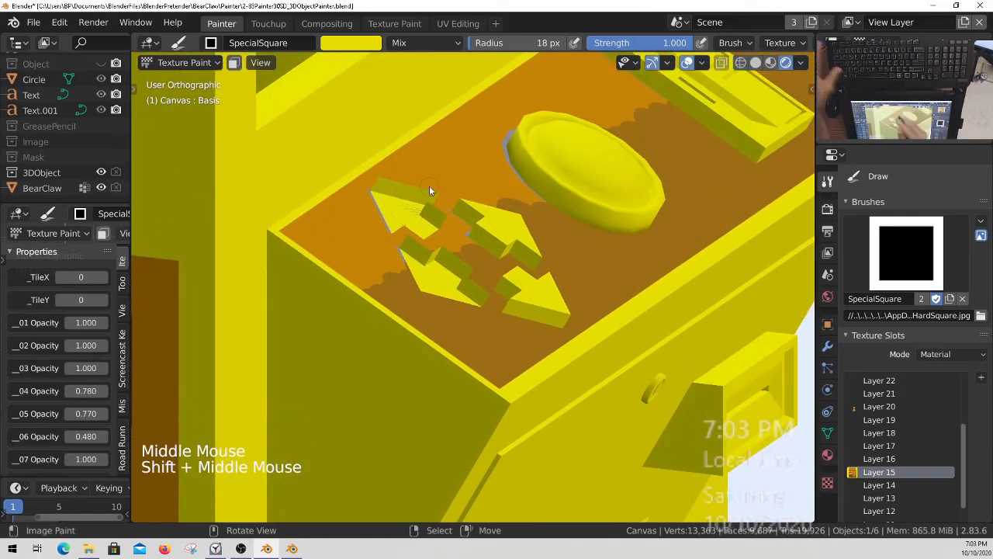
pyautogui.keyDown('ctrl'); pyautogui.moveTo(429, 190); pyautogui.dragTo(368, 298, button='middle'); pyautogui.keyUp('ctrl')
pyautogui.moveTo(247, 254); pyautogui.dragTo(598, 218, button='middle')
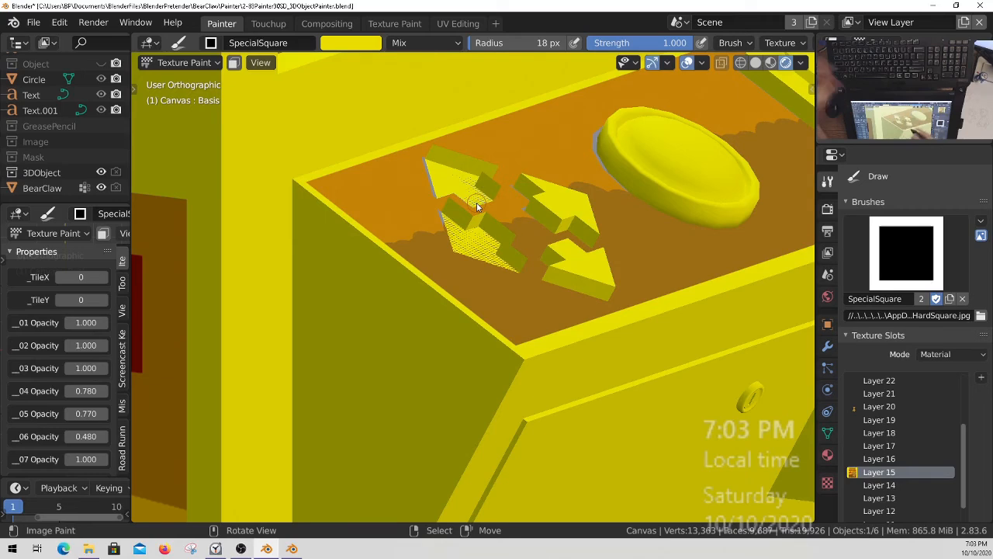
pyautogui.keyDown('ctrl'); pyautogui.moveTo(477, 197); pyautogui.dragTo(500, 288, button='middle'); pyautogui.keyUp('ctrl')
pyautogui.hotkey('ctrl', 's')
# Examine the claw machine's body, poster side, coin plate and control panel from several angles, saving the file.
pyautogui.moveTo(501, 250); pyautogui.dragTo(508, 356, button='middle')
pyautogui.keyDown('shift'); pyautogui.moveTo(507, 355); pyautogui.dragTo(473, 273, button='middle'); pyautogui.keyUp('shift')
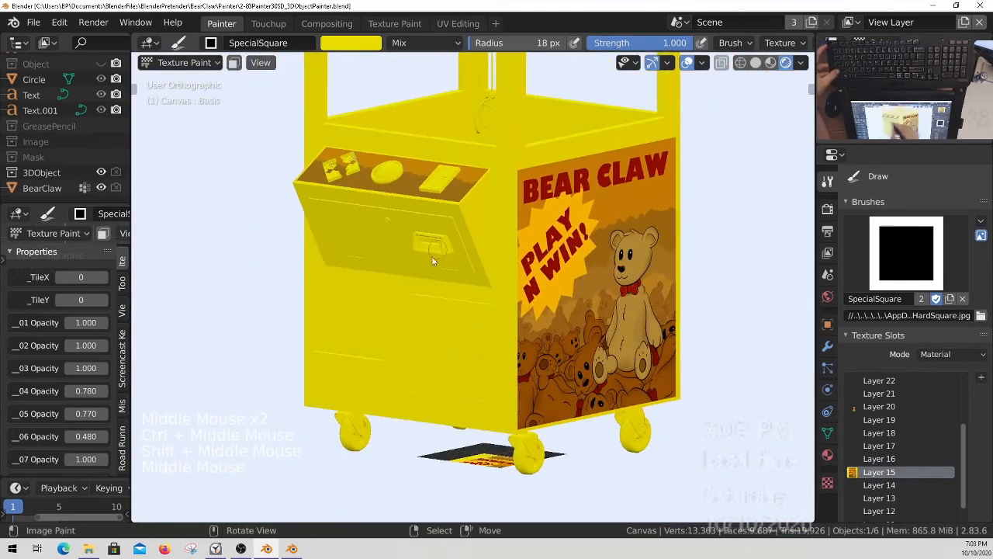
pyautogui.moveTo(441, 244); pyautogui.dragTo(452, 197, button='middle')
pyautogui.moveTo(450, 233); pyautogui.dragTo(488, 317, button='middle')
pyautogui.keyDown('shift'); pyautogui.moveTo(488, 317); pyautogui.dragTo(512, 349, button='middle'); pyautogui.keyUp('shift')
pyautogui.keyDown('shift'); pyautogui.moveTo(512, 365); pyautogui.dragTo(506, 288, button='middle'); pyautogui.keyUp('shift')
pyautogui.hotkey('ctrl', 's')
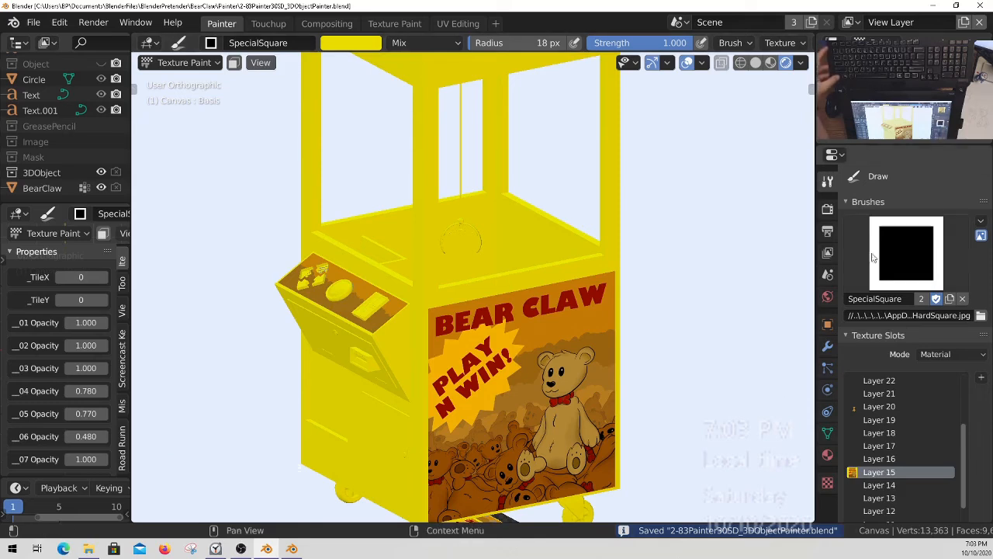
pyautogui.keyDown('ctrl'); pyautogui.moveTo(592, 387); pyautogui.dragTo(583, 307, button='middle'); pyautogui.keyUp('ctrl')
pyautogui.moveTo(461, 324); pyautogui.dragTo(458, 285, button='middle')
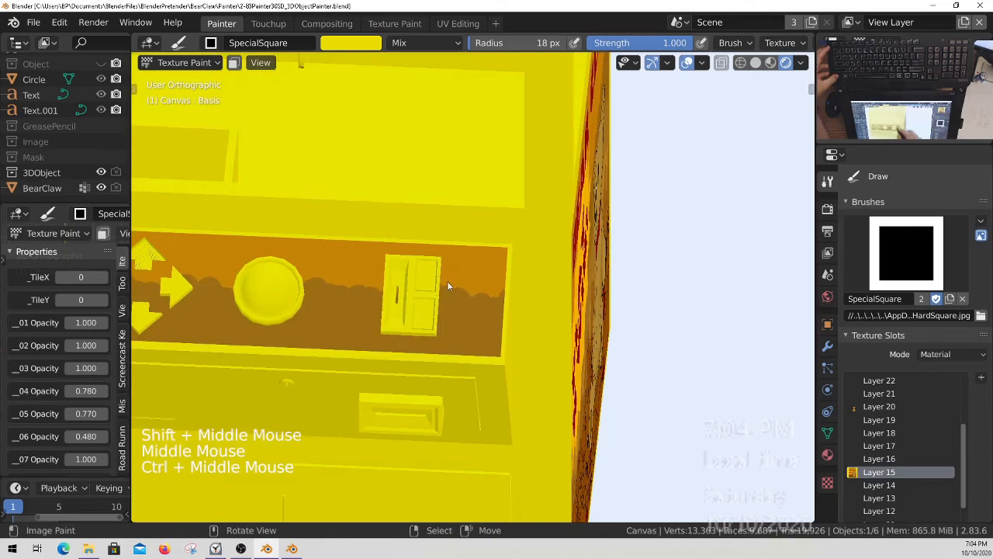
pyautogui.keyDown('shift'); pyautogui.moveTo(338, 300); pyautogui.dragTo(478, 311, button='middle'); pyautogui.keyUp('shift')
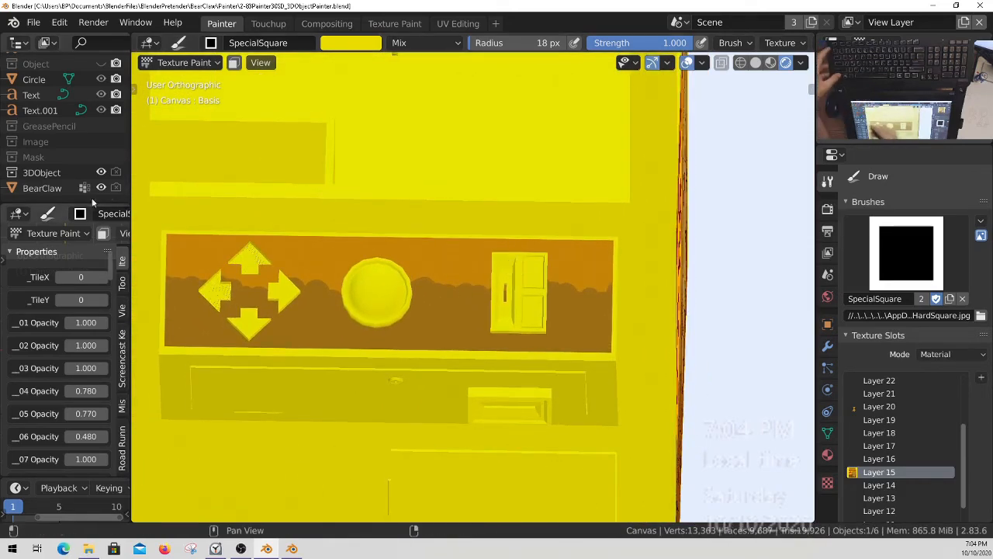
# Hide the 3DObject collection, return to the top view of the canvas, and save the file.
pyautogui.click(102, 173)
pyautogui.keyDown('ctrl'); pyautogui.moveTo(431, 305); pyautogui.dragTo(461, 302, button='middle'); pyautogui.keyUp('ctrl')
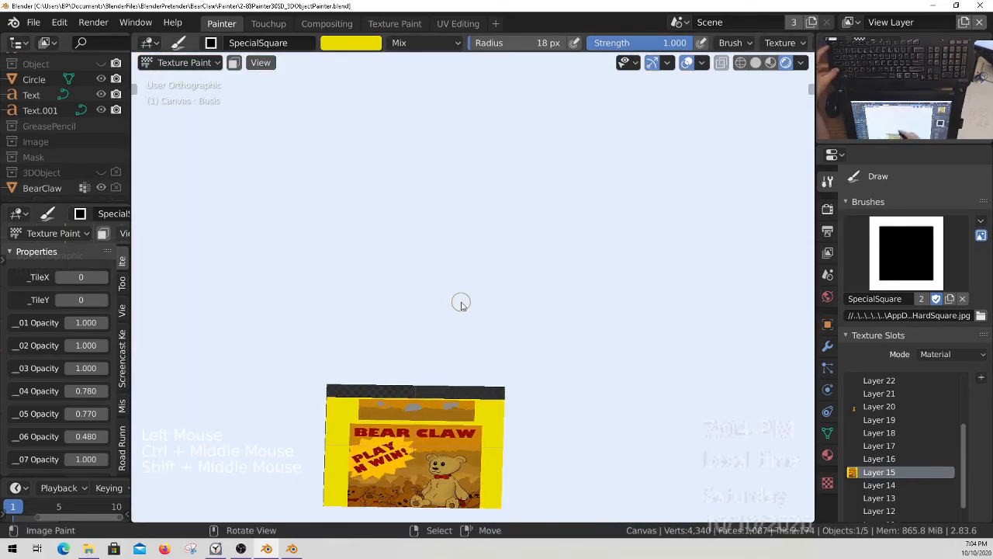
pyautogui.press('KP_7')
pyautogui.keyDown('shift'); pyautogui.moveTo(417, 210); pyautogui.dragTo(360, 219, button='middle'); pyautogui.keyUp('shift')
pyautogui.hotkey('ctrl', 's')
pyautogui.keyDown('ctrl'); pyautogui.moveTo(406, 240); pyautogui.dragTo(445, 317, button='middle'); pyautogui.keyUp('ctrl')
# Switch to Object Mode and hide the Emmiter object under the canvas.
pyautogui.hotkey('ctrl', 'Tab')
pyautogui.click(347, 309)
pyautogui.keyDown('ctrl'); pyautogui.moveTo(380, 278); pyautogui.dragTo(458, 297, button='middle'); pyautogui.keyUp('ctrl')
pyautogui.moveTo(55, 132); pyautogui.dragTo(55, 169, button='middle')
pyautogui.moveTo(101, 118); pyautogui.dragTo(73, 160, button='middle')
pyautogui.click(101, 121)
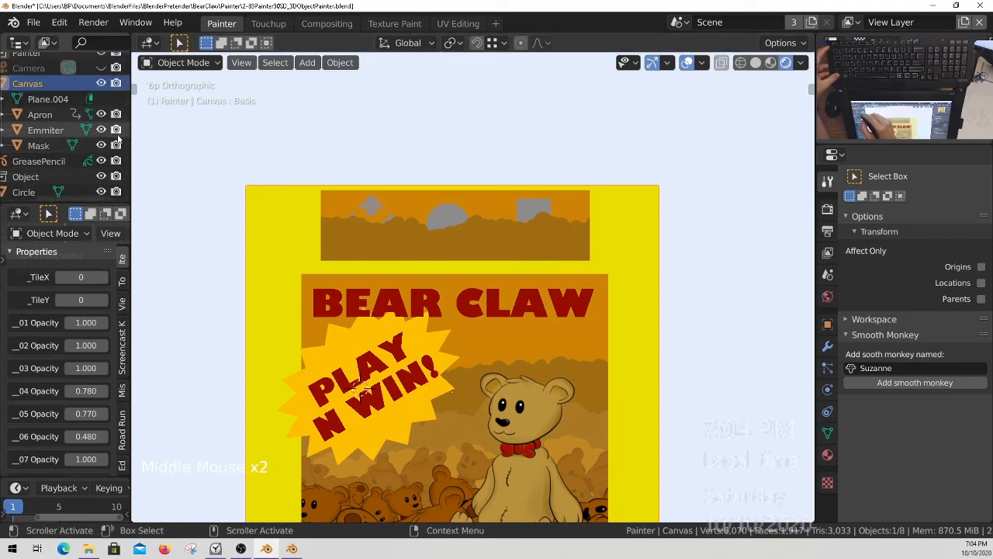
pyautogui.click(102, 128)
# Duplicate the BEAR CLAW text object and place the copy above the original.
pyautogui.keyDown('ctrl'); pyautogui.moveTo(509, 319); pyautogui.dragTo(505, 331, button='middle'); pyautogui.keyUp('ctrl')
pyautogui.rightClick(453, 302)
pyautogui.rightClick(452, 303)
pyautogui.rightClick(448, 315)
pyautogui.keyDown('ctrl'); pyautogui.moveTo(501, 368); pyautogui.dragTo(507, 368, button='middle'); pyautogui.keyUp('ctrl')
pyautogui.hotkey('shift', 'd')
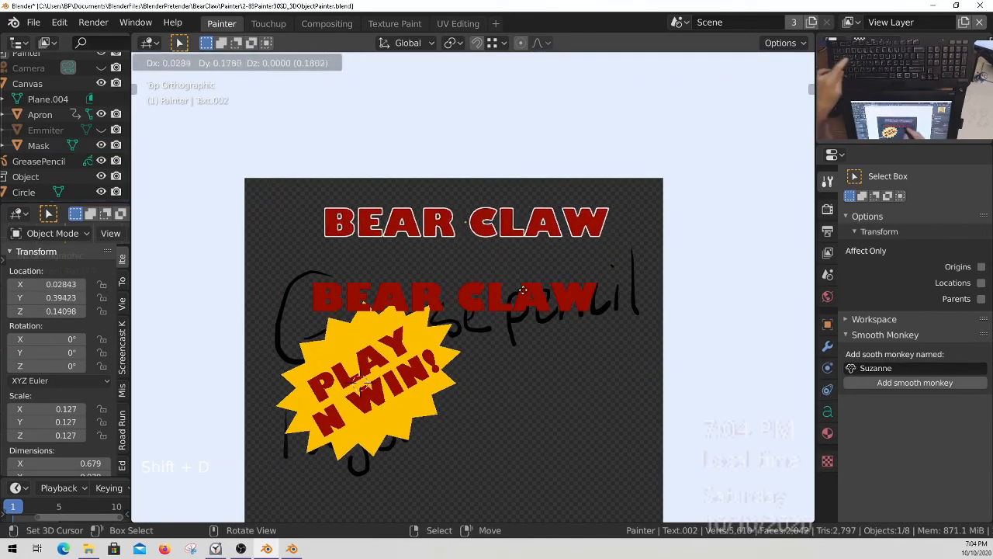
pyautogui.click(529, 288)
pyautogui.moveTo(530, 288)
pyautogui.keyDown('ctrl'); pyautogui.mouseDown(button='middle')
pyautogui.moveTo(534, 262)
pyautogui.moveTo(511, 294)
pyautogui.mouseUp(button='middle'); pyautogui.keyUp('ctrl')
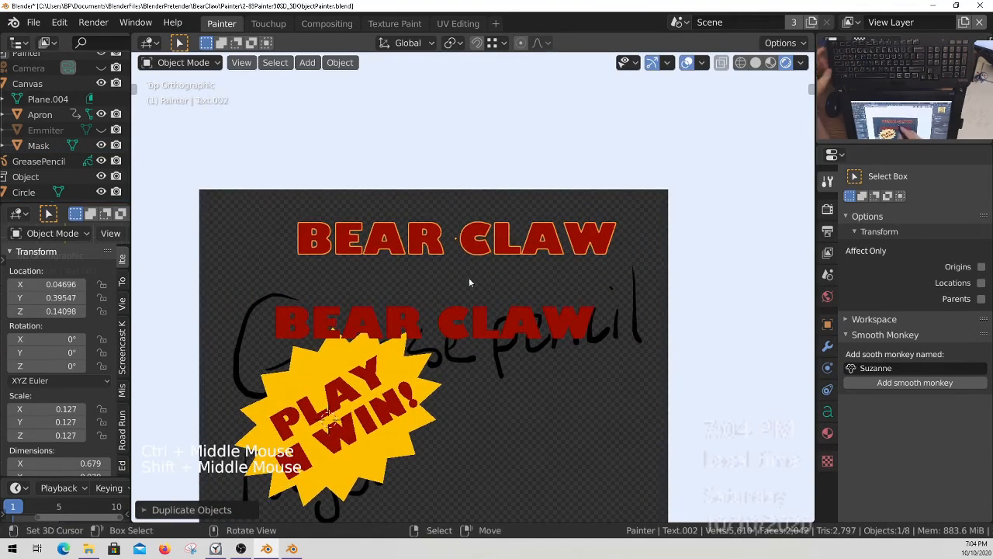
# Replace the upper text copy's content with "1".
pyautogui.press('Tab')
pyautogui.press('BackSpace')
pyautogui.press('BackSpace')
pyautogui.press('BackSpace')
pyautogui.press('BackSpace')
pyautogui.press('BackSpace')
pyautogui.press('BackSpace')
pyautogui.press('BackSpace')
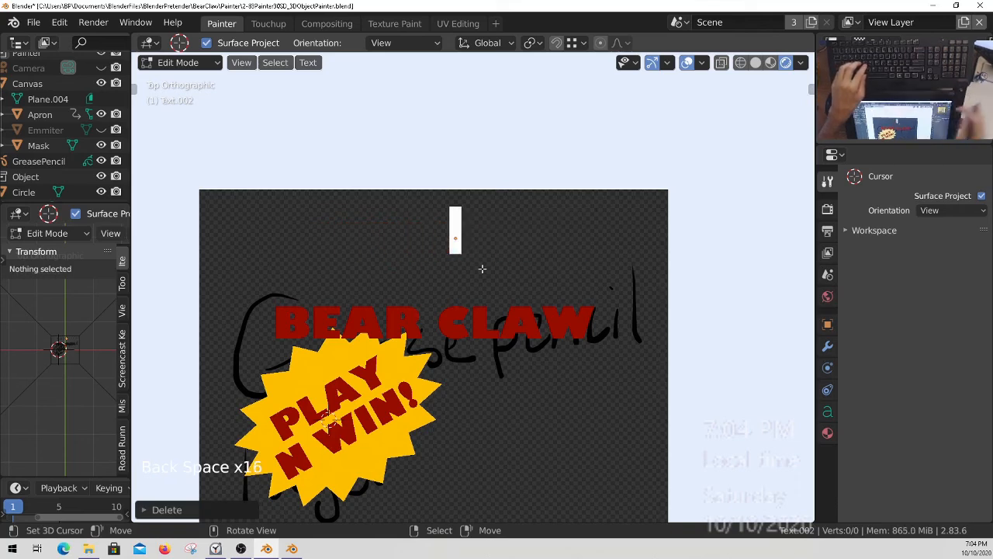
pyautogui.write('I')
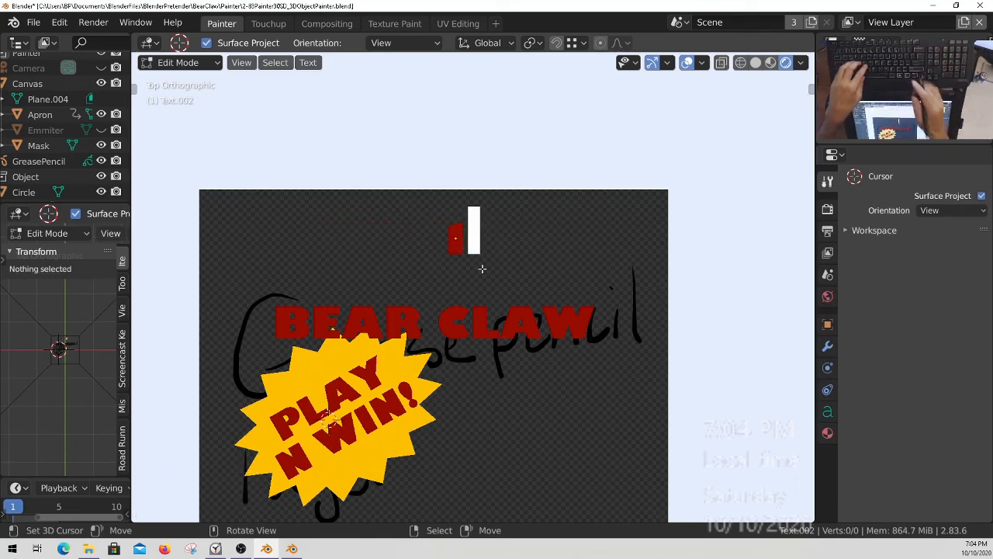
pyautogui.moveTo(501, 256)
pyautogui.keyDown('ctrl'); pyautogui.mouseDown(button='middle')
pyautogui.moveTo(496, 200)
pyautogui.moveTo(486, 220)
pyautogui.moveTo(506, 249)
pyautogui.mouseUp(button='middle'); pyautogui.keyUp('ctrl')
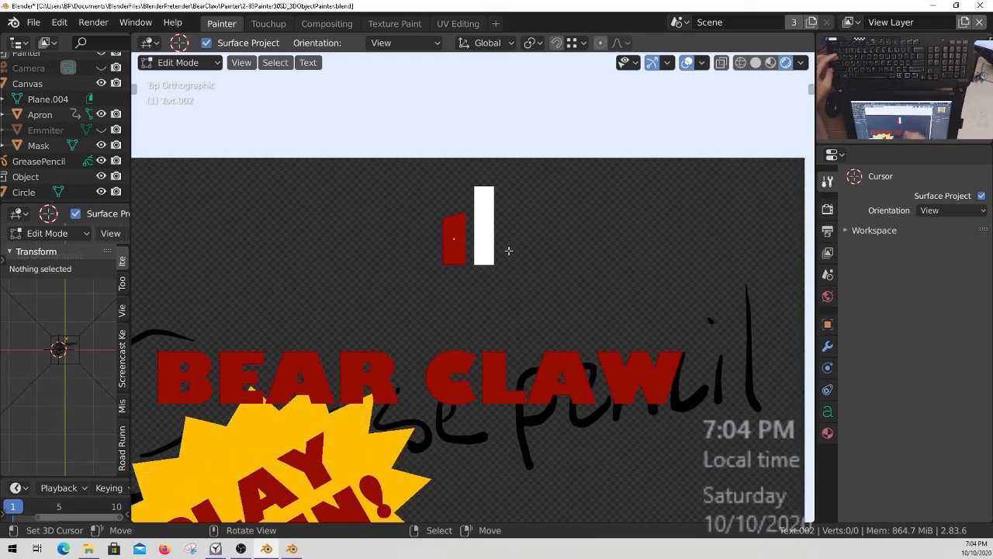
pyautogui.press('Tab')
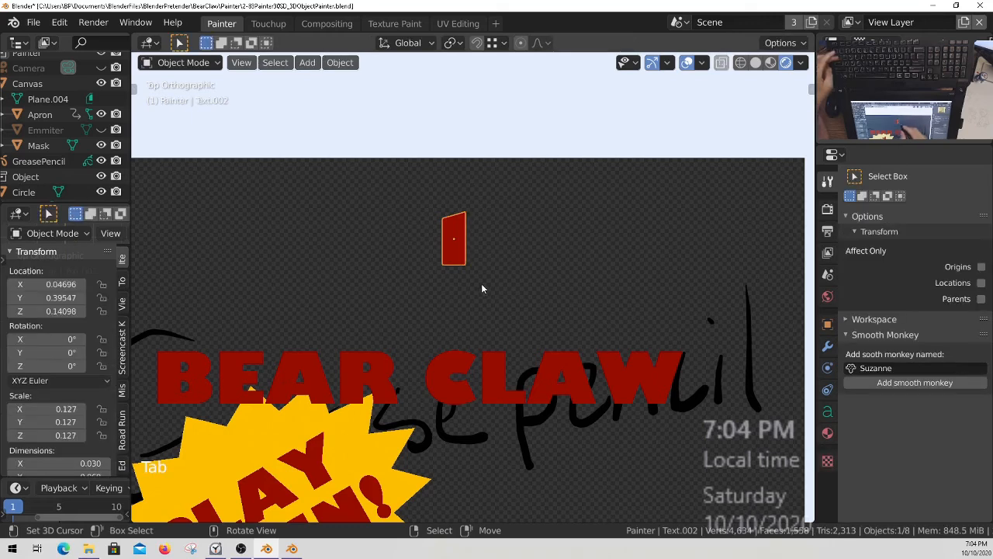
# Duplicate the "1" text along the X axis and change the copy's content to "00".
pyautogui.hotkey('shift', 'd')
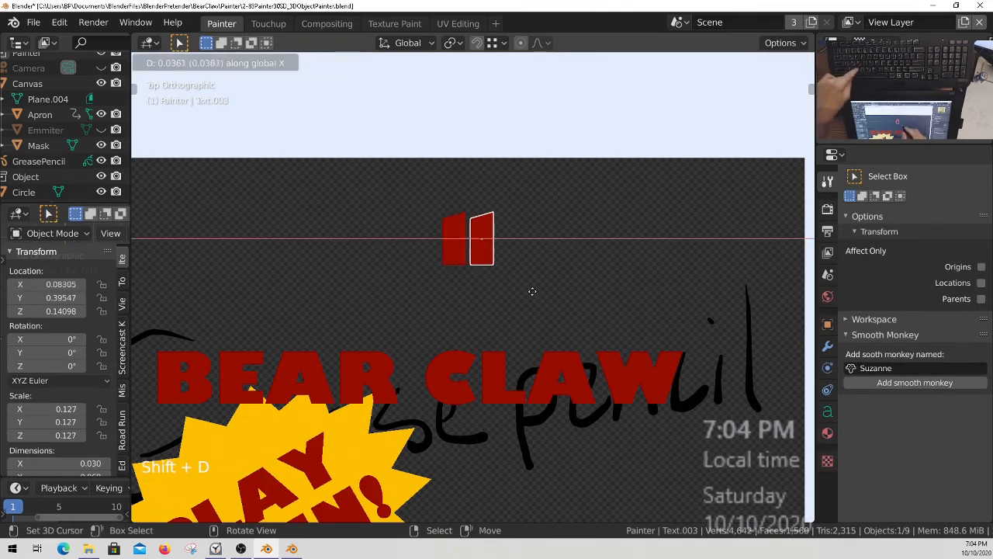
pyautogui.click(534, 297)
pyautogui.press('q')
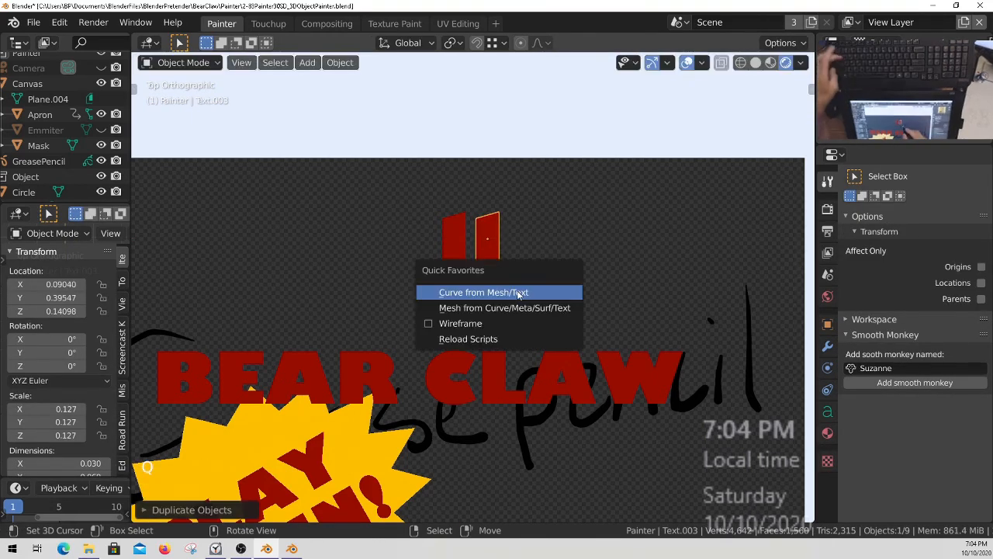
pyautogui.press('Escape')
pyautogui.press('Tab')
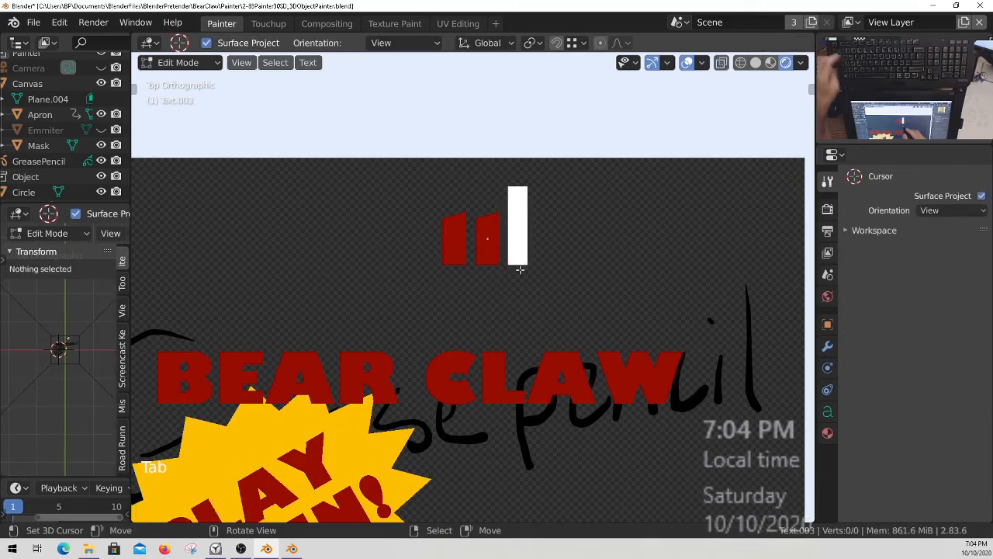
pyautogui.press('BackSpace')
pyautogui.write('000')
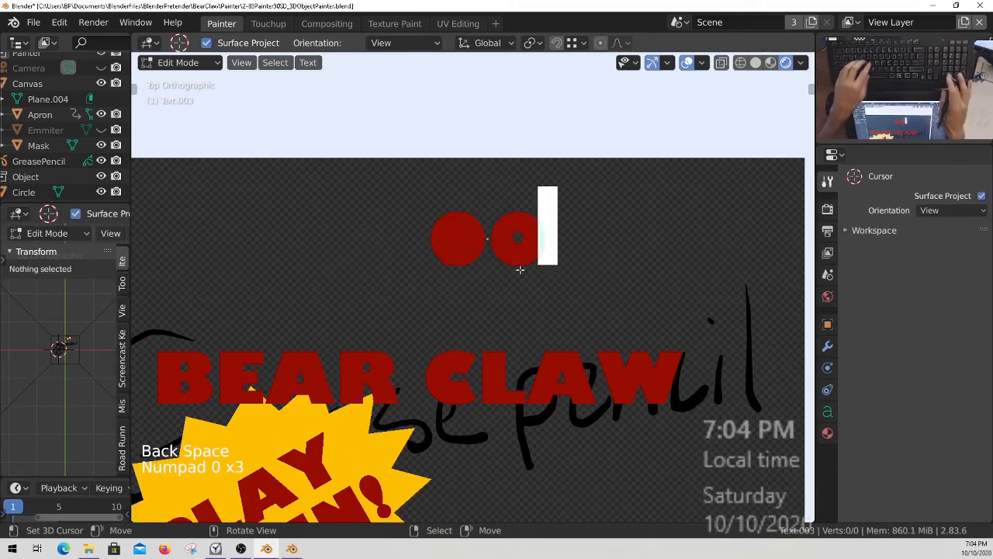
pyautogui.press('Tab')
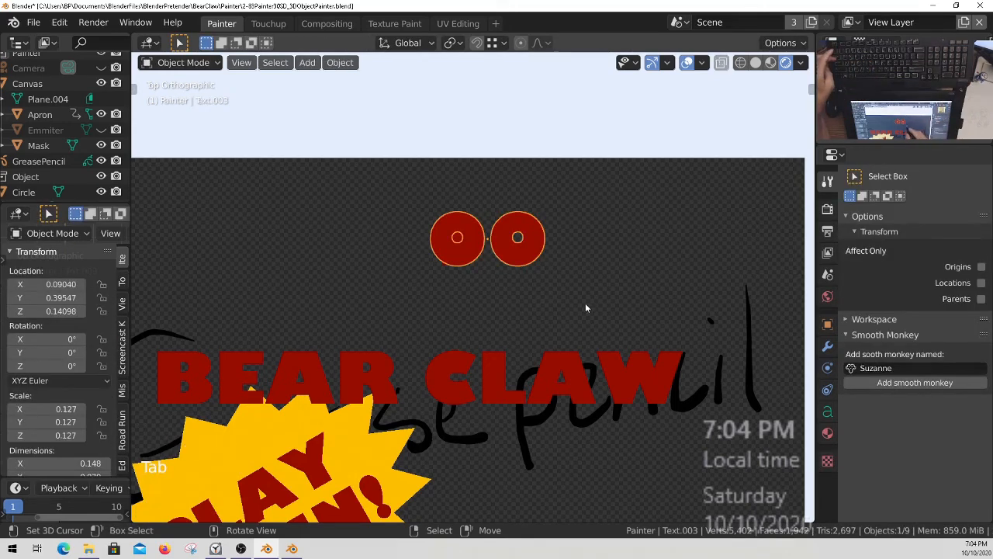
# Scale the "00" text down to about 0.065 and place it as a superscript beside the "1".
pyautogui.press('s')
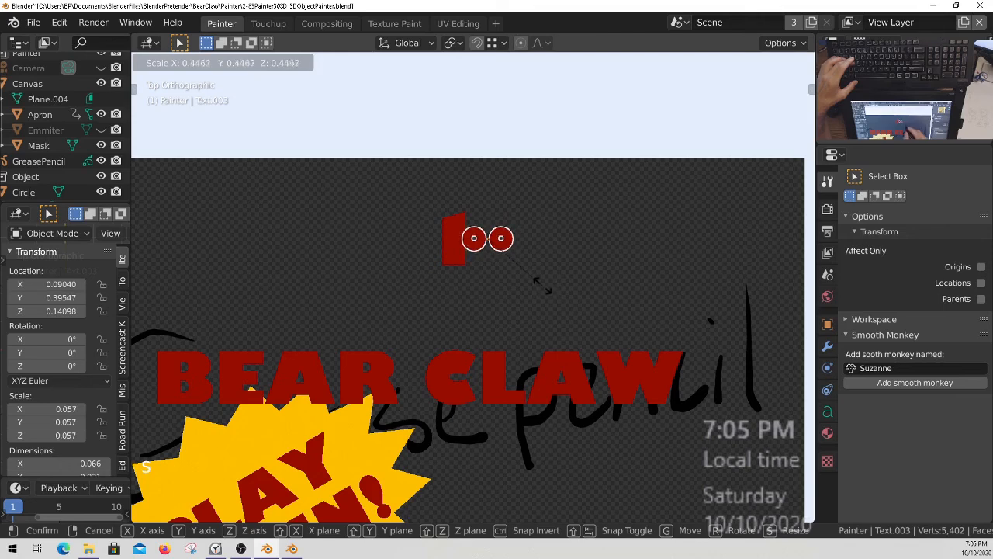
pyautogui.click(530, 290)
pyautogui.press('g')
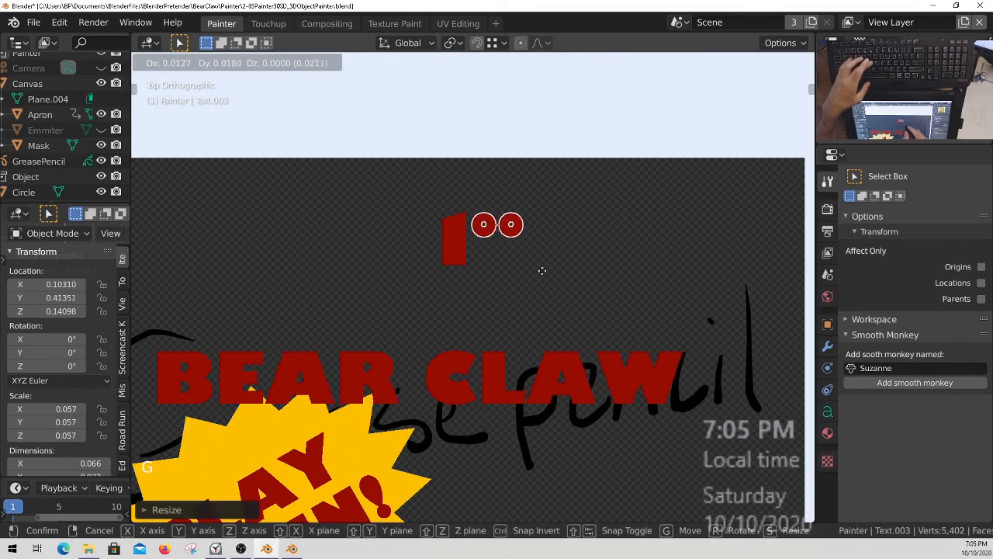
pyautogui.click(541, 272)
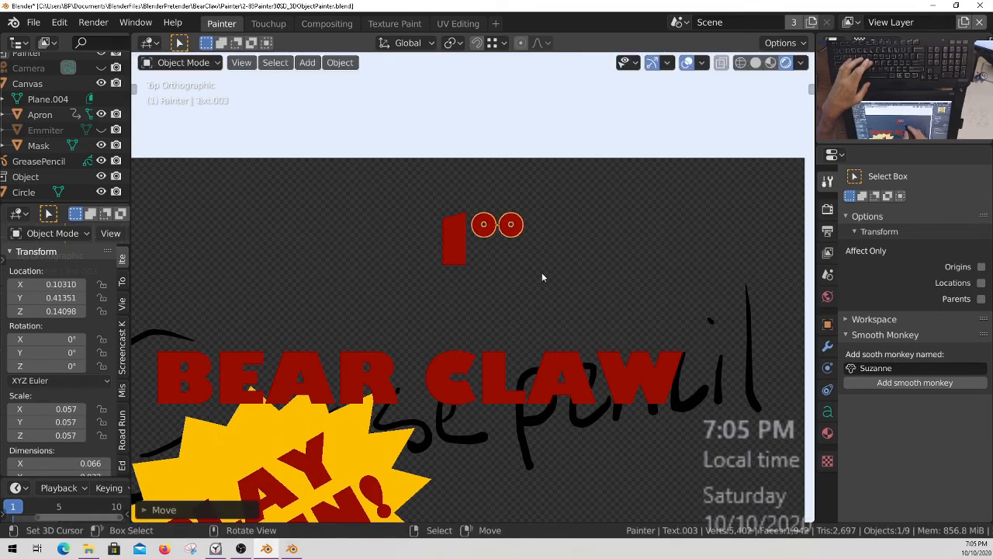
pyautogui.press('s')
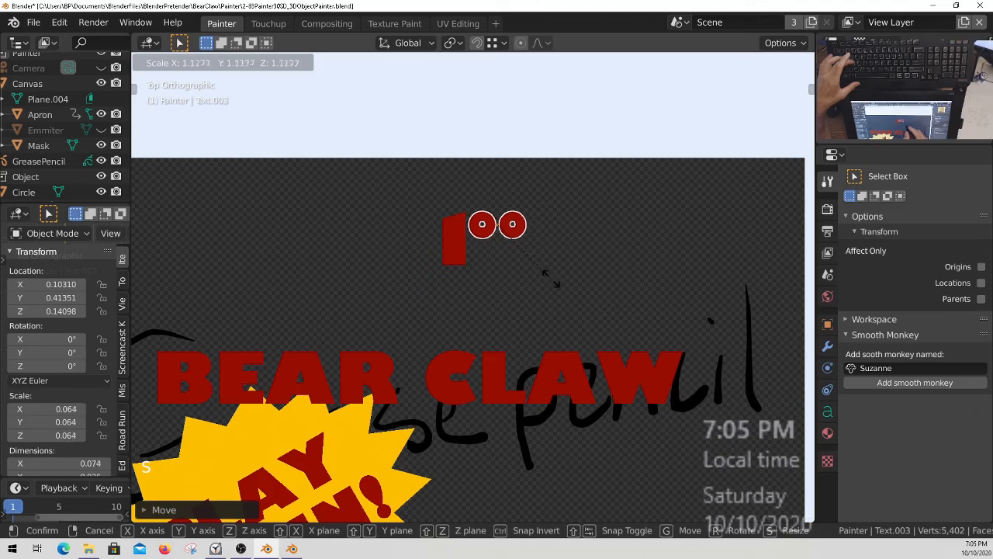
pyautogui.click(541, 284)
pyautogui.press('g')
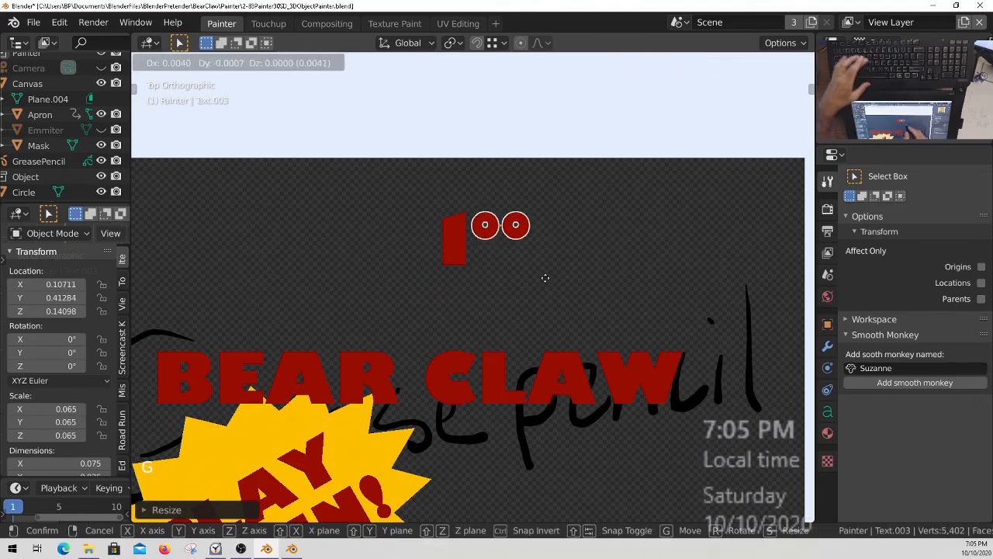
pyautogui.click(545, 283)
# Load AGENCYB.TTF from the Windows fonts folder as the regular font of the "1" text.
pyautogui.rightClick(465, 255)
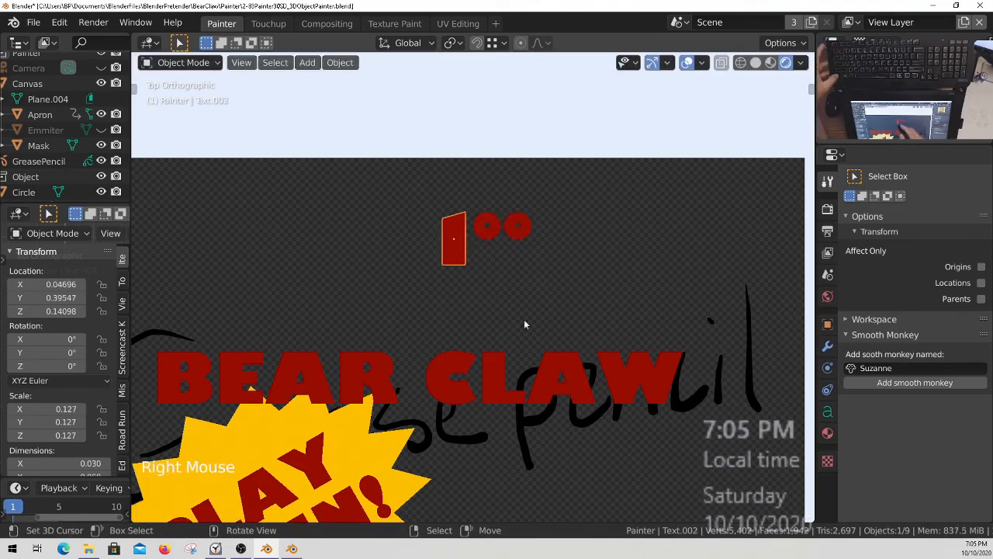
pyautogui.click(827, 418)
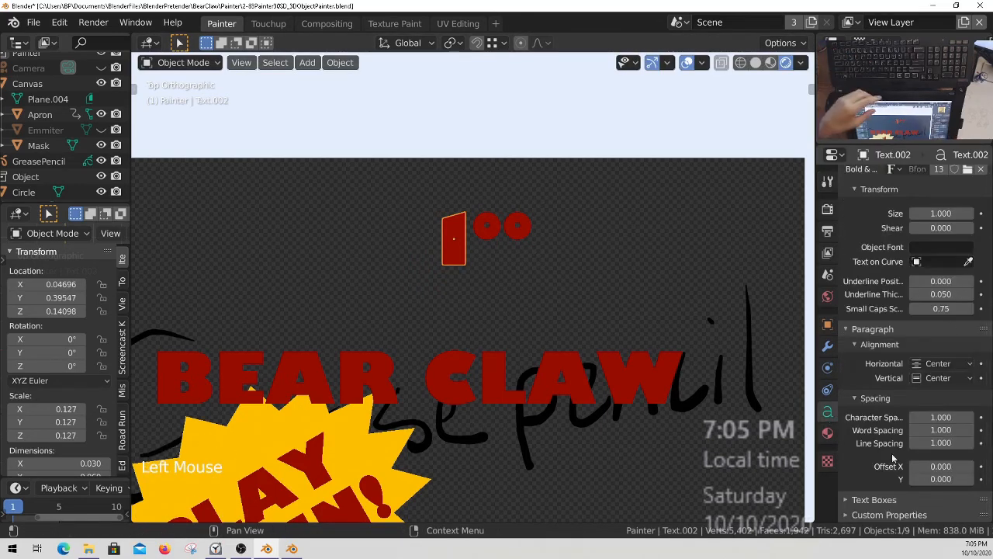
pyautogui.moveTo(892, 332); pyautogui.dragTo(897, 430, button='middle')
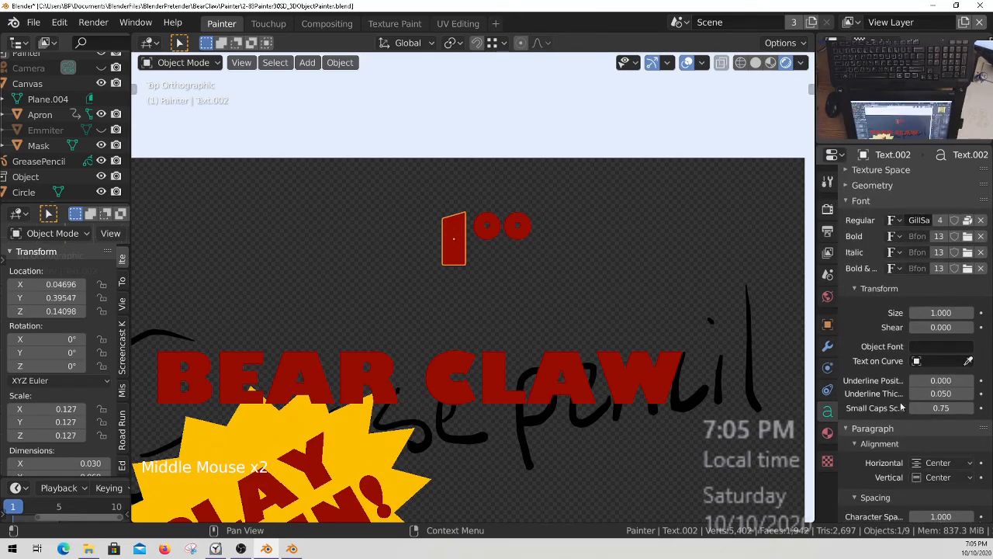
pyautogui.moveTo(916, 273); pyautogui.dragTo(916, 297, button='middle')
pyautogui.moveTo(939, 260); pyautogui.dragTo(940, 291, button='middle')
pyautogui.click(981, 275)
pyautogui.click(968, 277)
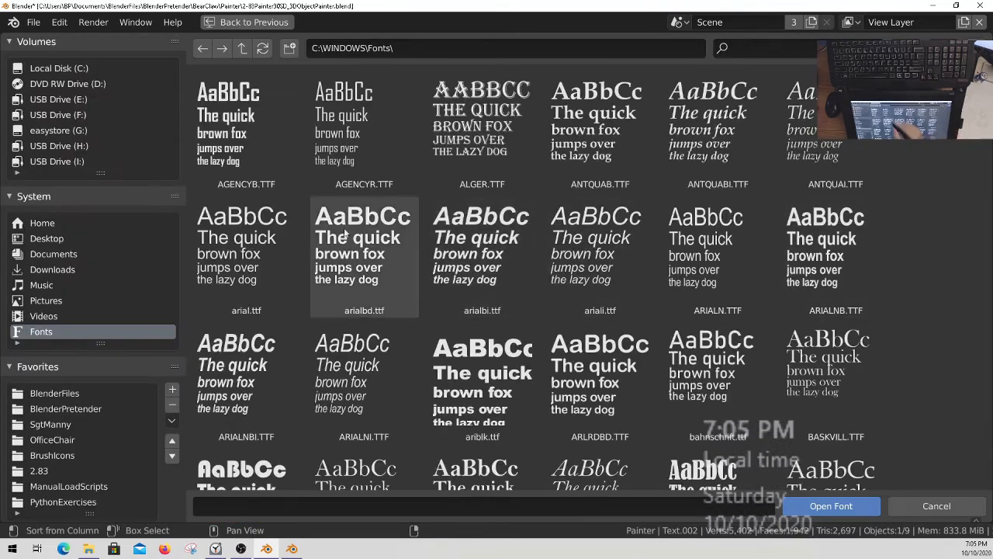
pyautogui.click(247, 128)
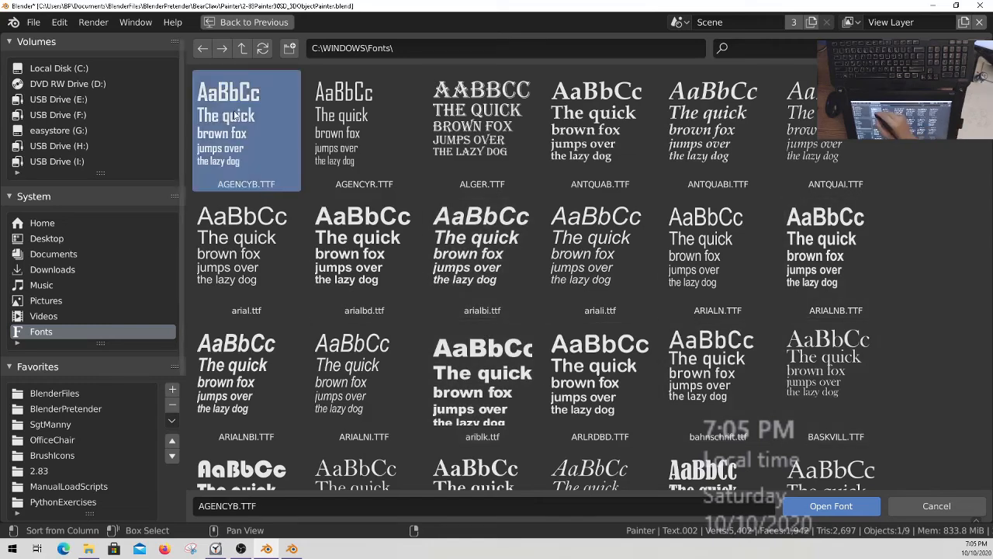
pyautogui.click(831, 506)
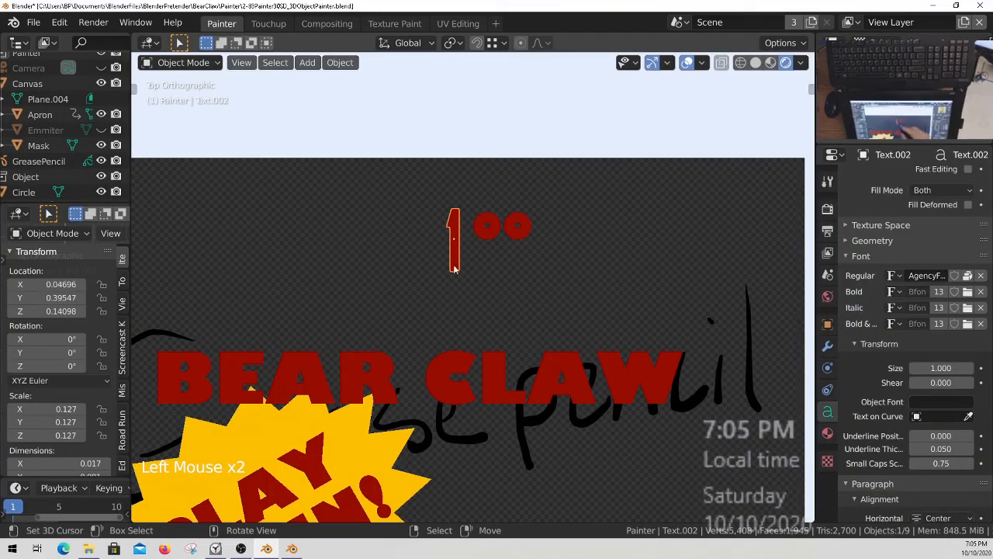
# Assign the already loaded AgencyFB-Bold font as the regular font of the "00" text.
pyautogui.rightClick(492, 233)
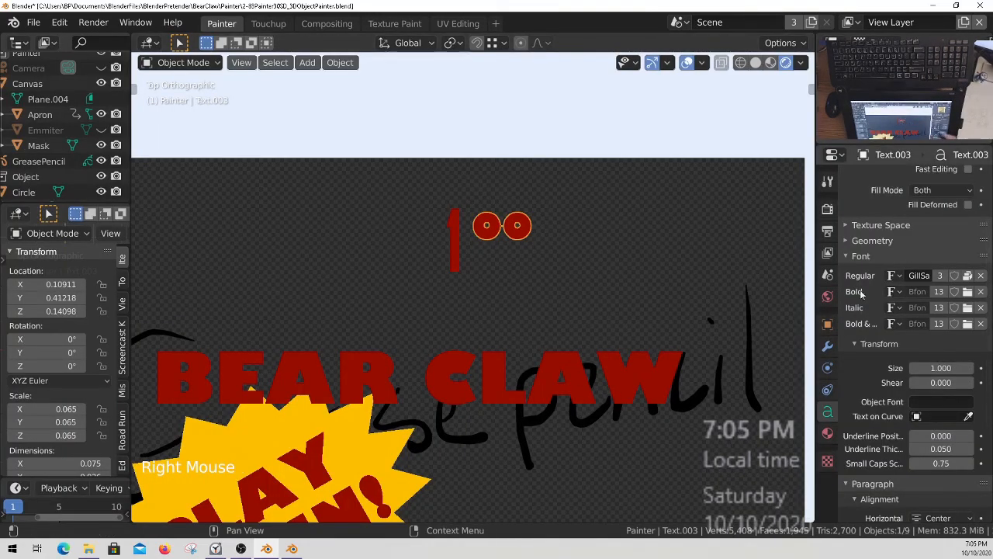
pyautogui.rightClick(537, 320)
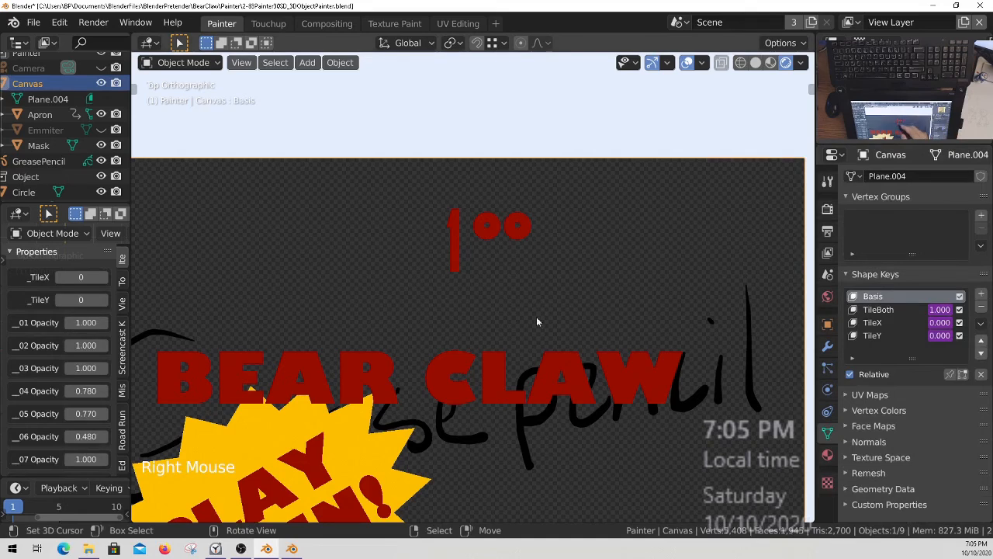
pyautogui.rightClick(454, 233)
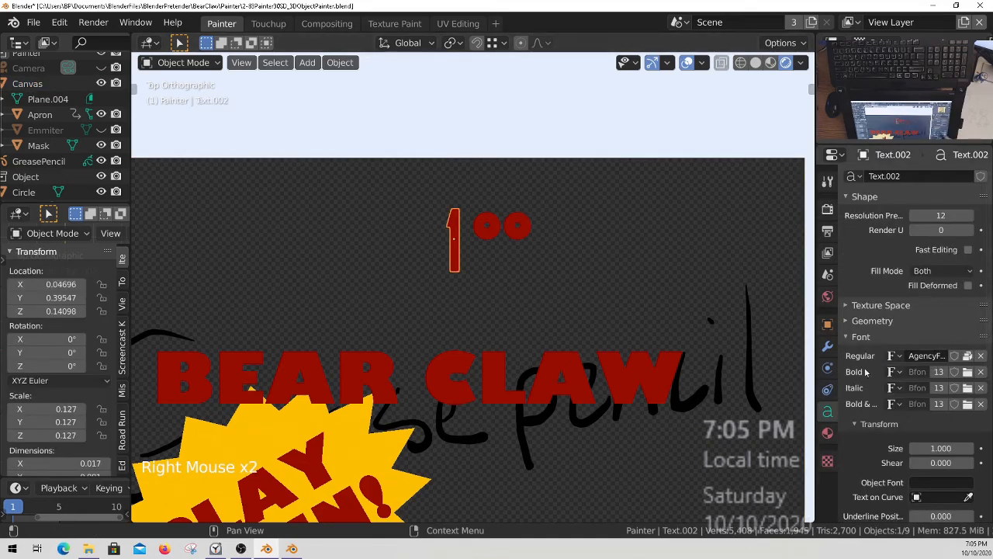
pyautogui.rightClick(517, 233)
pyautogui.click(895, 355)
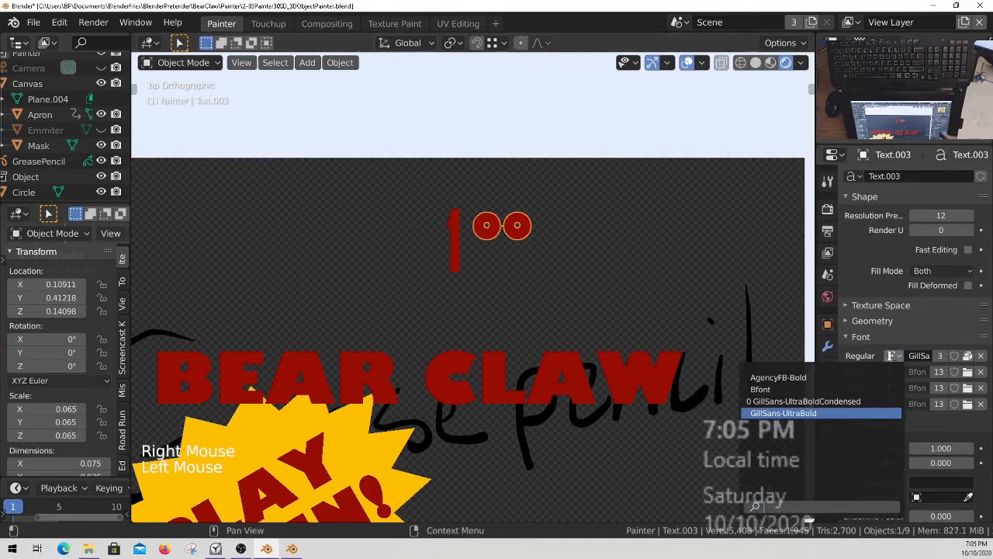
pyautogui.click(794, 378)
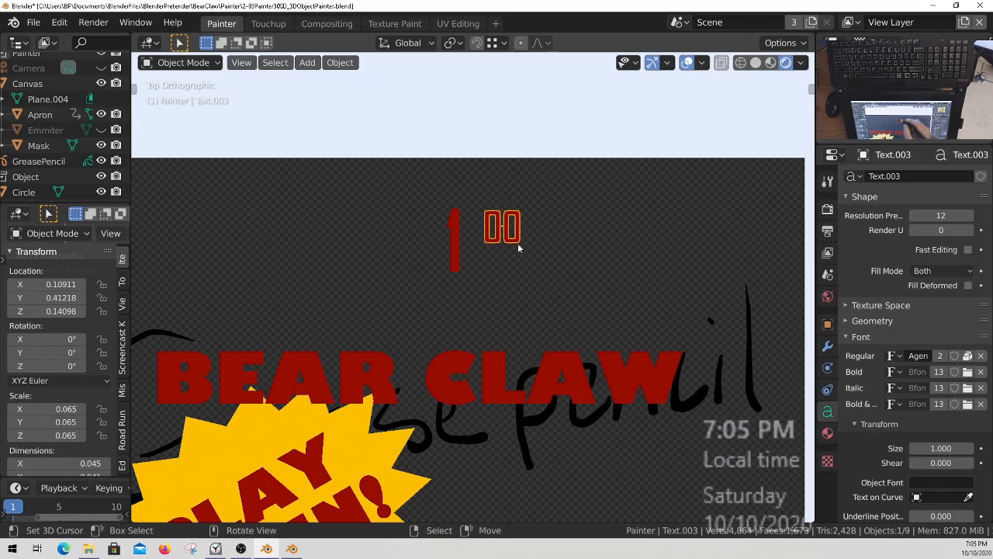
# Move the "00" text along the X axis to sit close beside the "1".
pyautogui.press('g')
pyautogui.press('x')
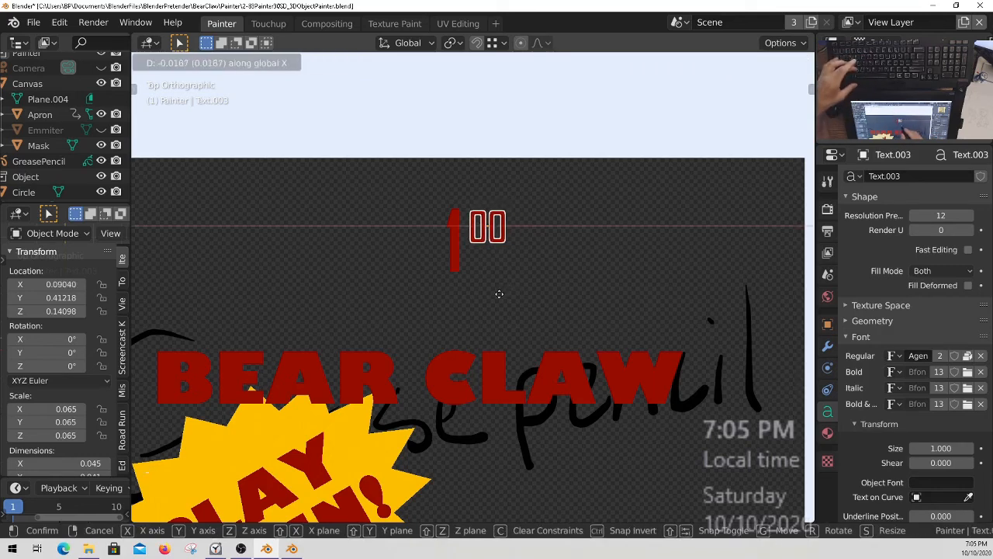
pyautogui.click(499, 294)
pyautogui.keyDown('ctrl'); pyautogui.moveTo(524, 254); pyautogui.dragTo(502, 227, button='middle'); pyautogui.keyUp('ctrl')
# Scale the "1" text along Y to about 0.105 and move it so its top lines up with the "00".
pyautogui.rightClick(454, 243)
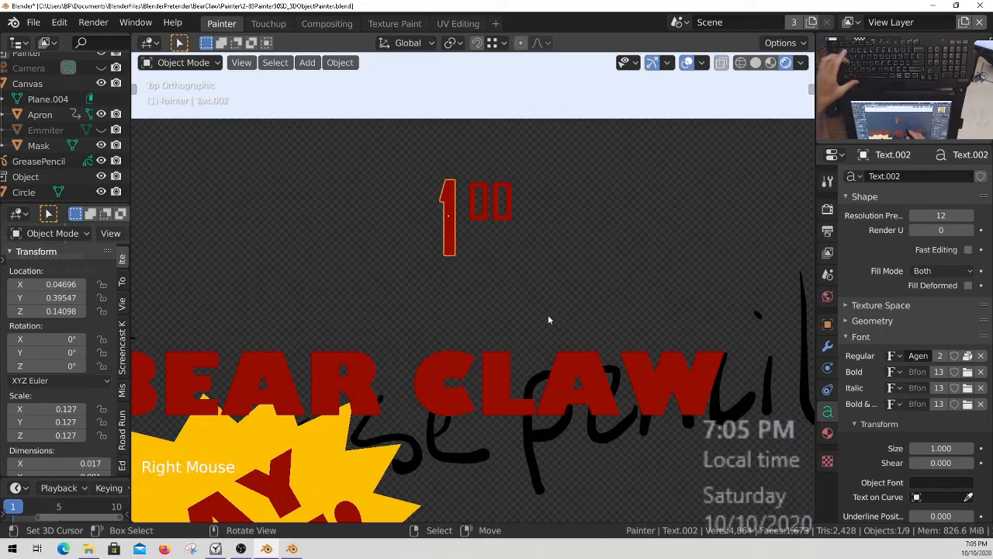
pyautogui.press('s')
pyautogui.press('y')
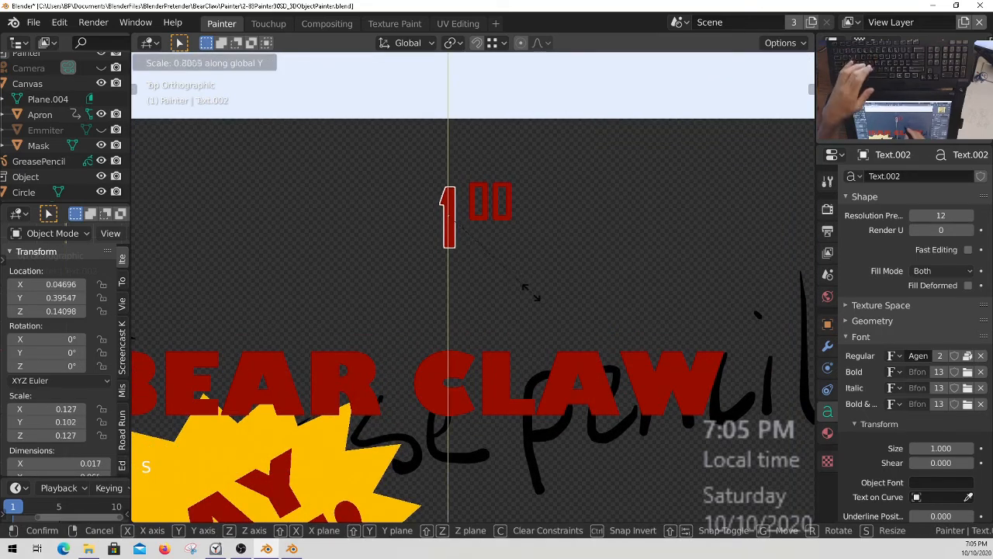
pyautogui.click(534, 299)
pyautogui.press('g')
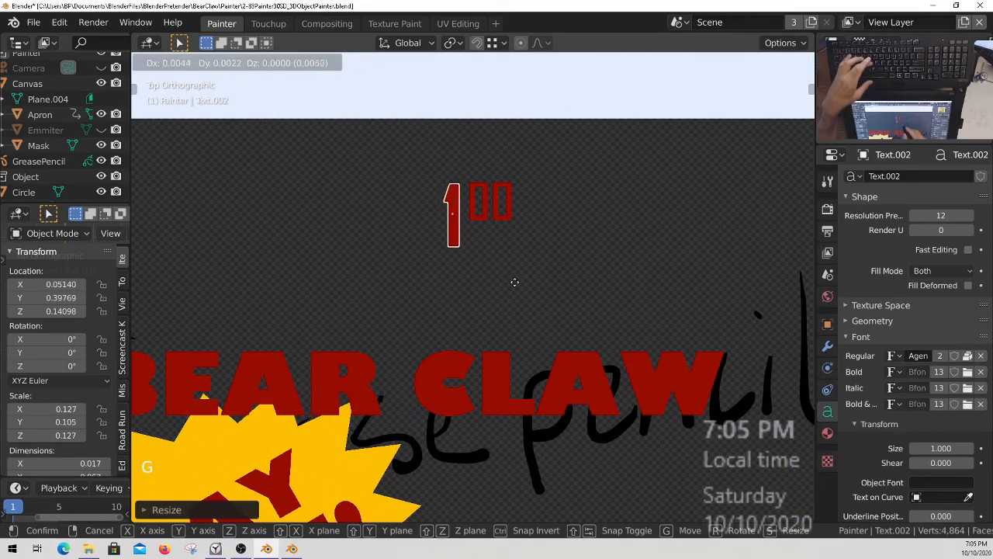
pyautogui.click(521, 290)
# Duplicate the "1" text below the price and replace the copy's content with "to" and "win" on two lines.
pyautogui.keyDown('ctrl'); pyautogui.moveTo(521, 290); pyautogui.dragTo(494, 277, button='middle'); pyautogui.keyUp('ctrl')
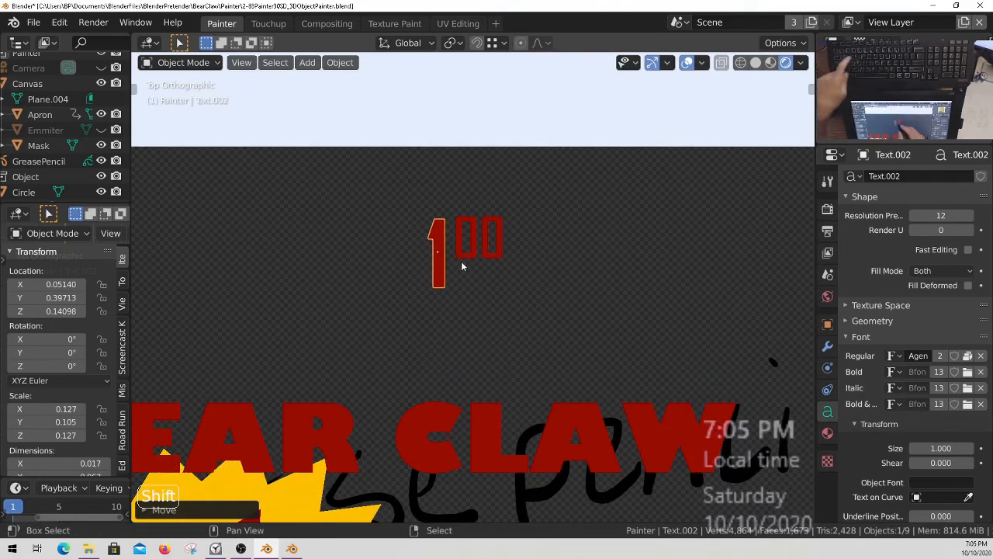
pyautogui.hotkey('shift', 'd')
pyautogui.click(490, 309)
pyautogui.press('Tab')
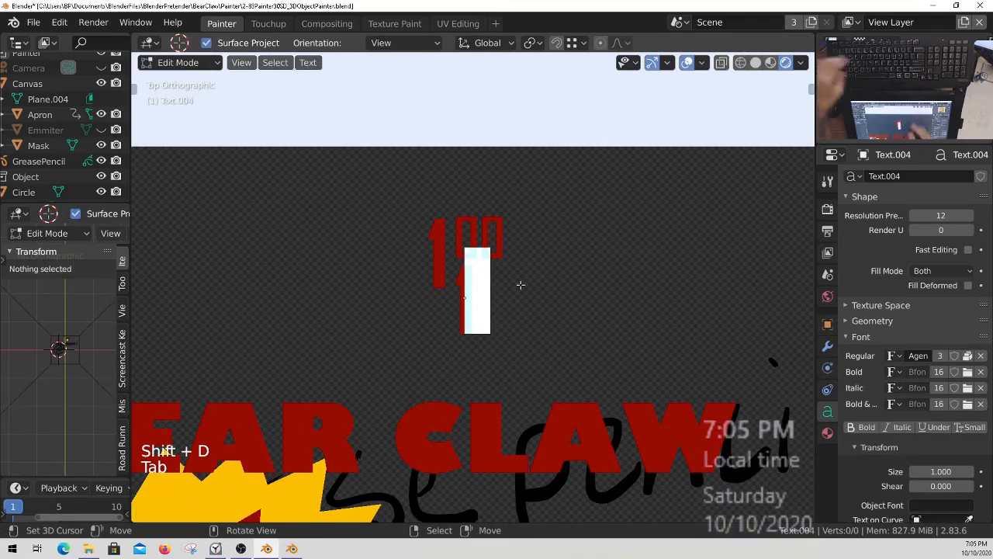
pyautogui.press('BackSpace')
pyautogui.write('to')
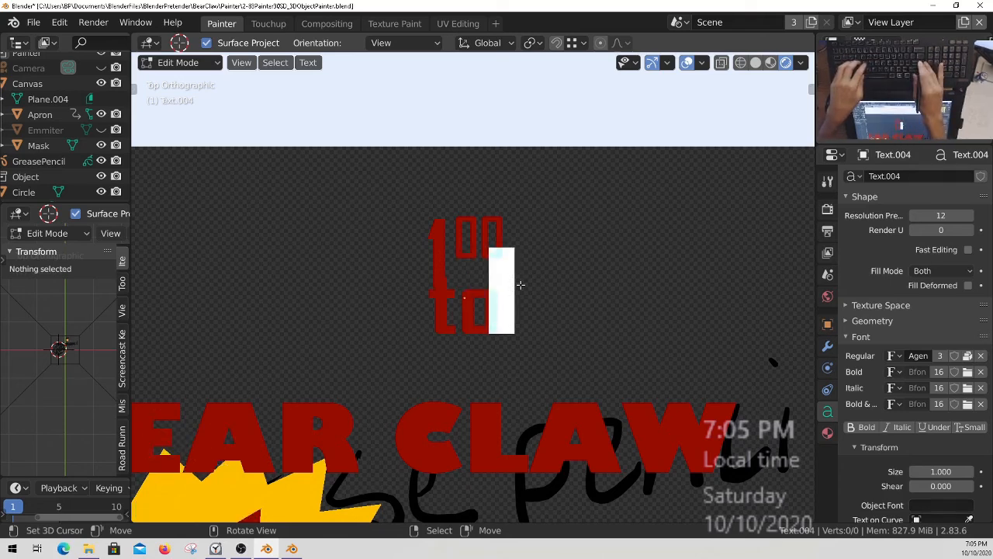
pyautogui.press('Return')
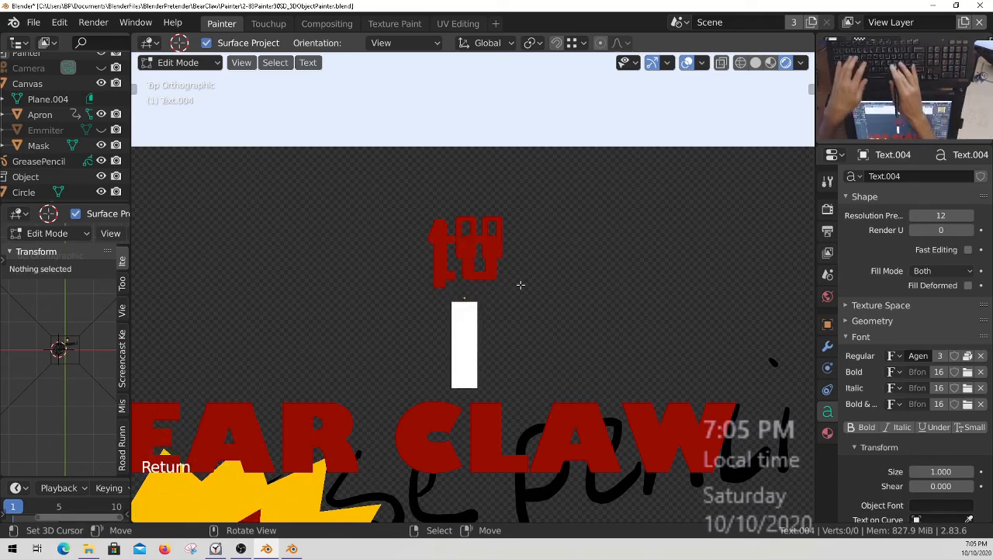
pyautogui.write('win')
pyautogui.press('Tab')
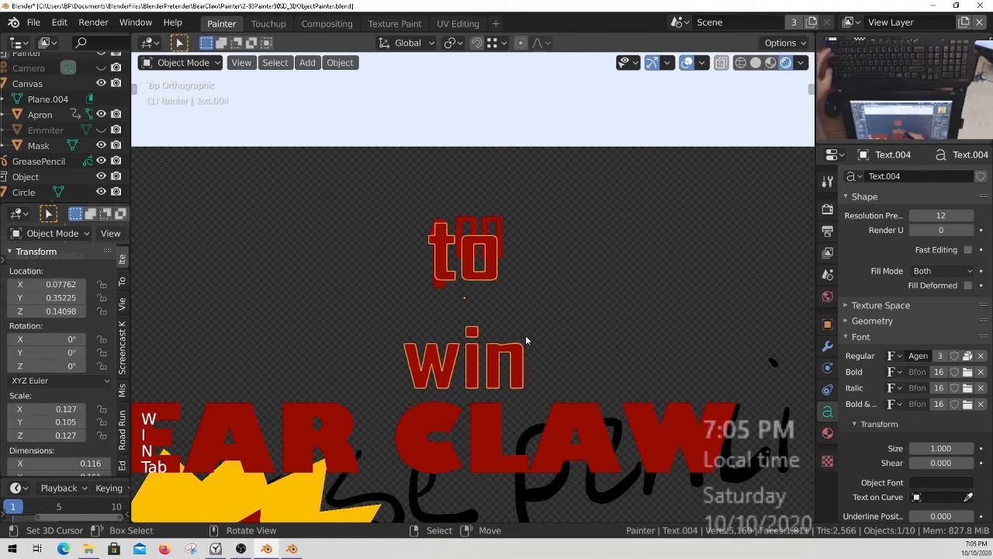
# Set the line spacing of the "to win" text to 0.600.
pyautogui.keyDown('ctrl'); pyautogui.moveTo(537, 387); pyautogui.dragTo(511, 371, button='middle'); pyautogui.keyUp('ctrl')
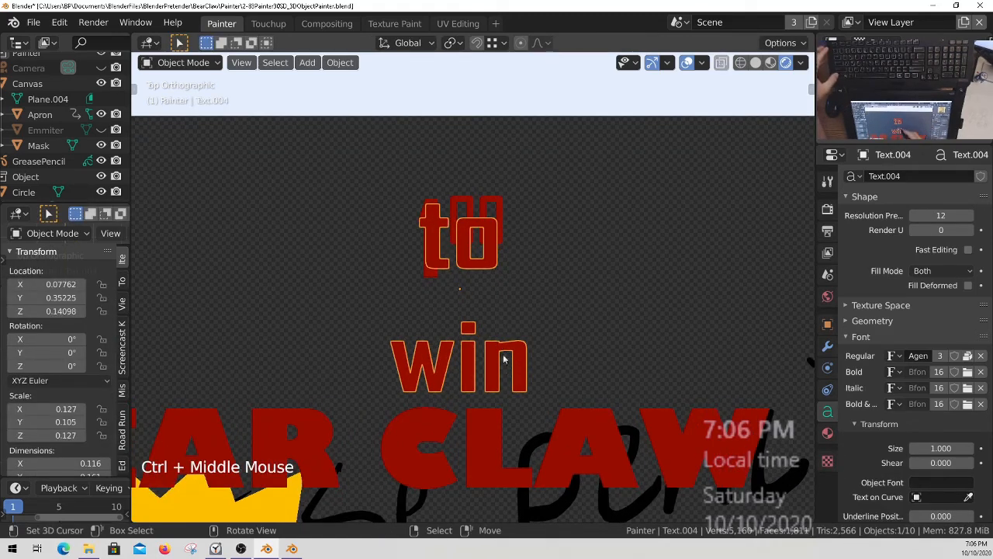
pyautogui.moveTo(887, 477); pyautogui.dragTo(892, 301, button='middle')
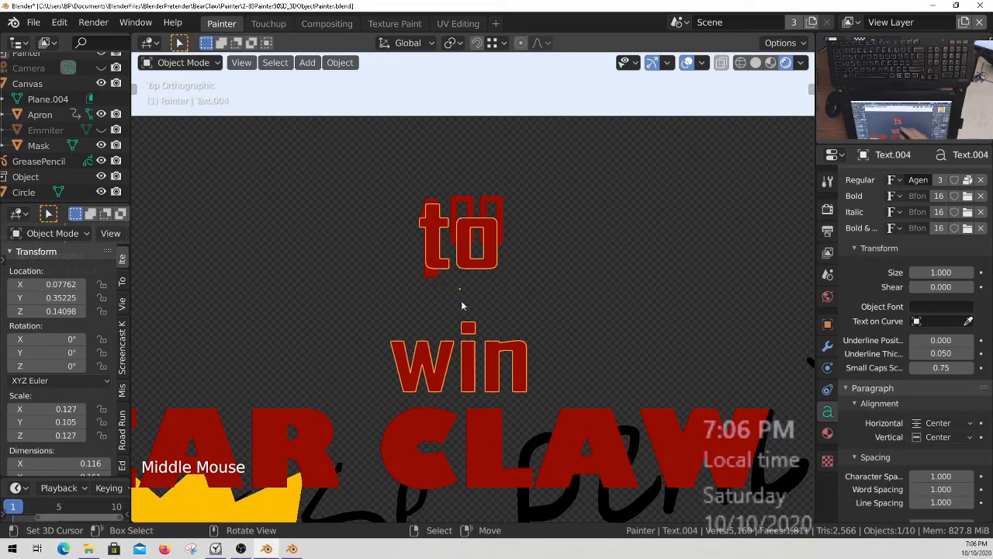
pyautogui.moveTo(928, 480); pyautogui.dragTo(926, 457, button='middle')
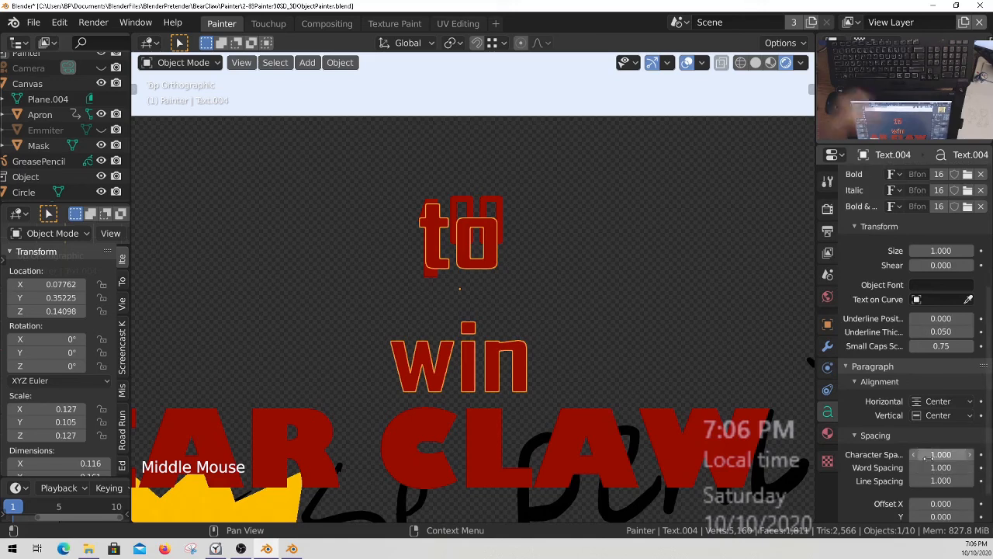
pyautogui.moveTo(926, 480)
pyautogui.keyDown('shift'); pyautogui.mouseDown()
pyautogui.moveTo(941, 481)
pyautogui.moveTo(926, 483)
pyautogui.mouseUp(); pyautogui.keyUp('shift')
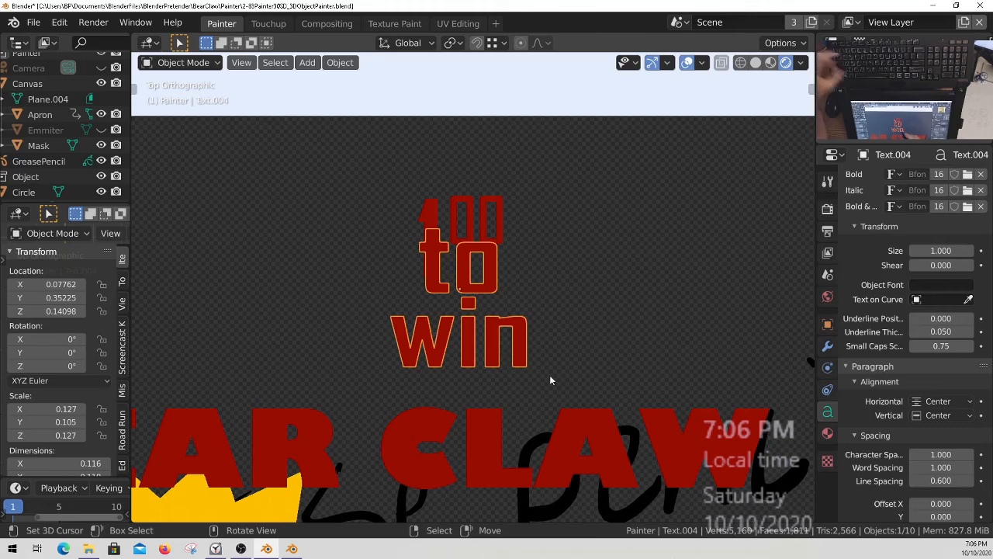
# Scale the "to win" text down uniformly to an X scale of about 0.078 and position it under the "00".
pyautogui.press('s')
pyautogui.click(506, 351)
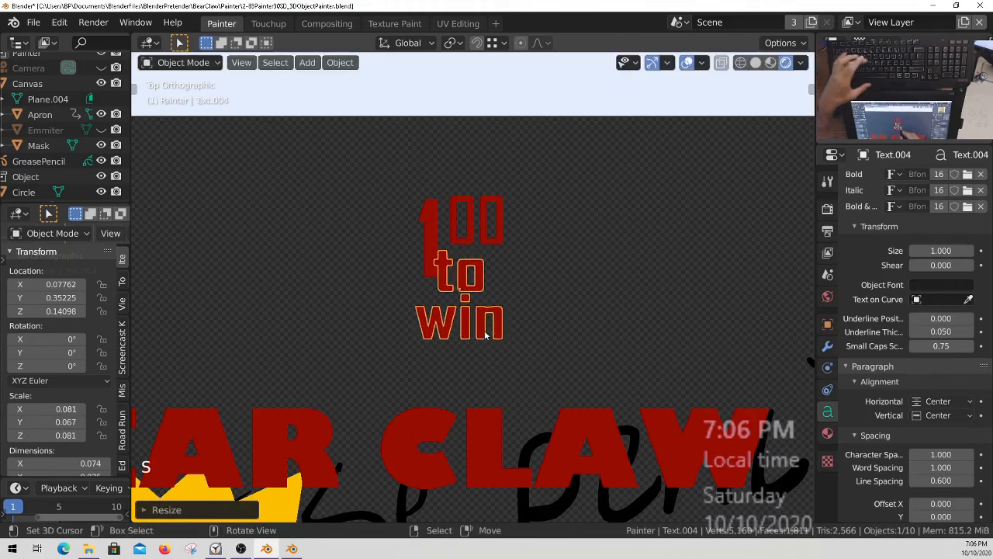
pyautogui.press('g')
pyautogui.click(509, 338)
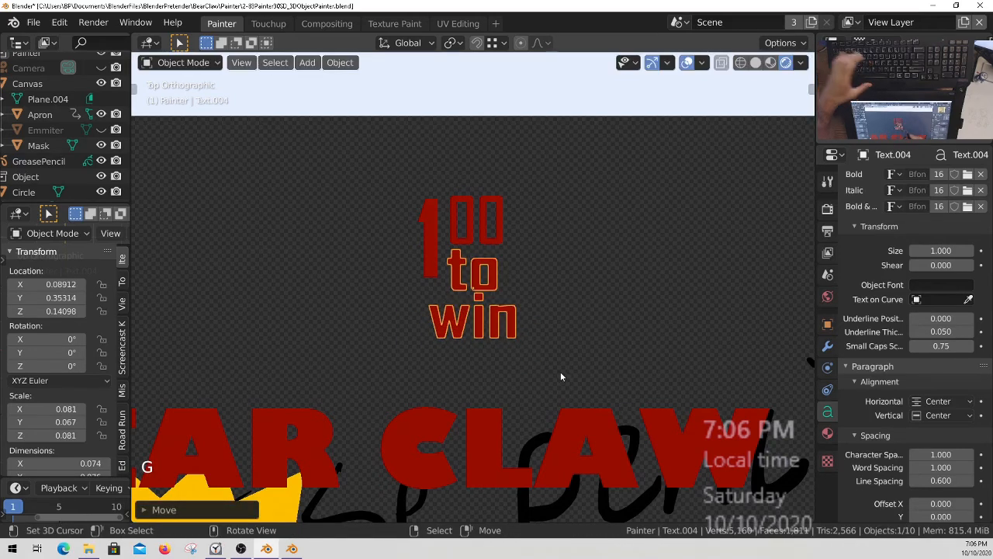
pyautogui.press('s')
pyautogui.click(528, 358)
pyautogui.press('g')
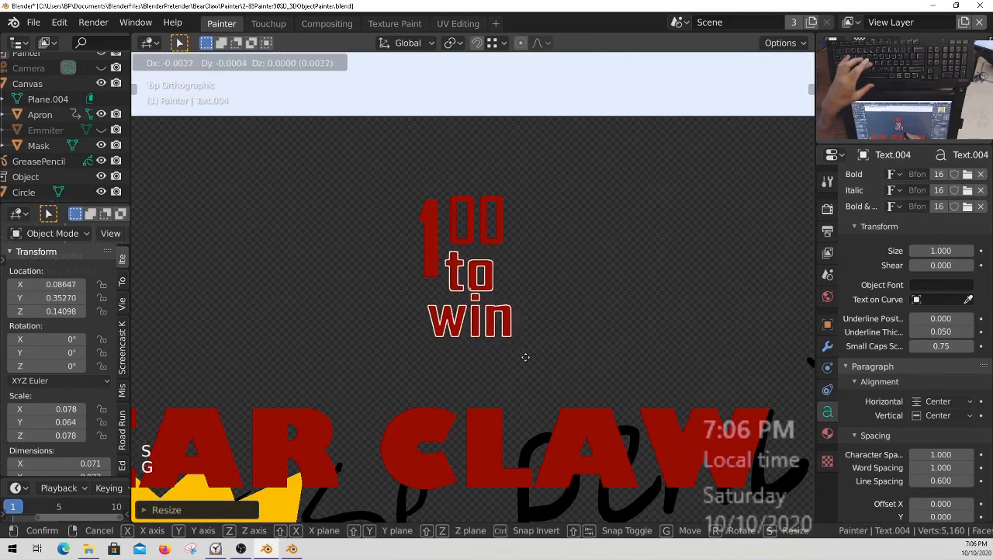
pyautogui.click(527, 358)
# Make the Emmiter object visible again so the painted layout shows behind the texts.
pyautogui.keyDown('ctrl'); pyautogui.moveTo(527, 357); pyautogui.dragTo(527, 345, button='middle'); pyautogui.keyUp('ctrl')
pyautogui.keyDown('shift'); pyautogui.moveTo(528, 346); pyautogui.dragTo(489, 277, button='middle'); pyautogui.keyUp('shift')
pyautogui.click(101, 129)
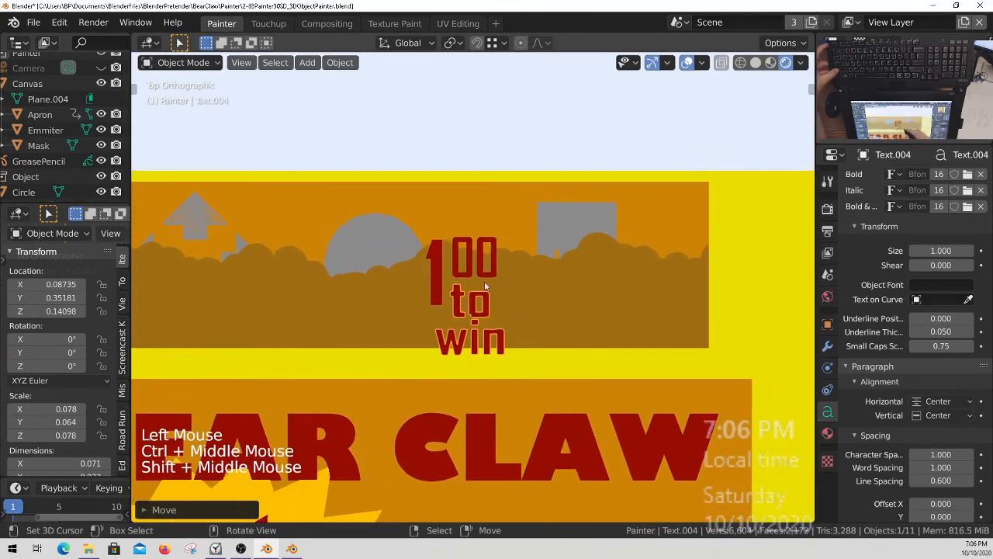
# Select the "1", "00" and "to win" texts together and move them up inside the control panel, between the circle and the square.
pyautogui.rightClick(489, 276)
pyautogui.press('z')
pyautogui.rightClick(473, 260)
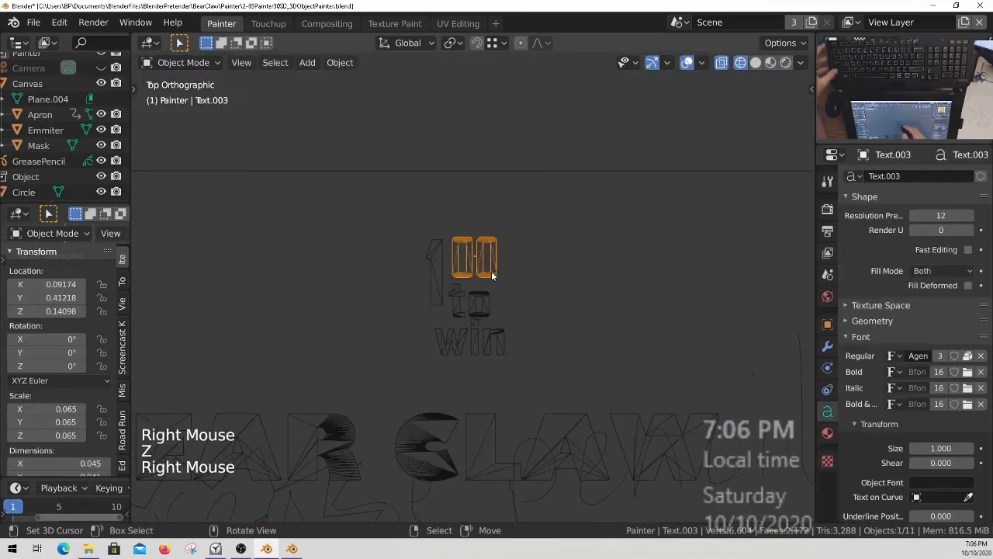
pyautogui.keyDown('shift'); pyautogui.rightClick(485, 311); pyautogui.keyUp('shift')
pyautogui.keyDown('shift'); pyautogui.rightClick(436, 291); pyautogui.keyUp('shift')
pyautogui.press('z')
pyautogui.moveTo(497, 306)
pyautogui.keyDown('ctrl'); pyautogui.mouseDown(button='middle')
pyautogui.moveTo(498, 296)
pyautogui.moveTo(490, 315)
pyautogui.mouseUp(button='middle'); pyautogui.keyUp('ctrl')
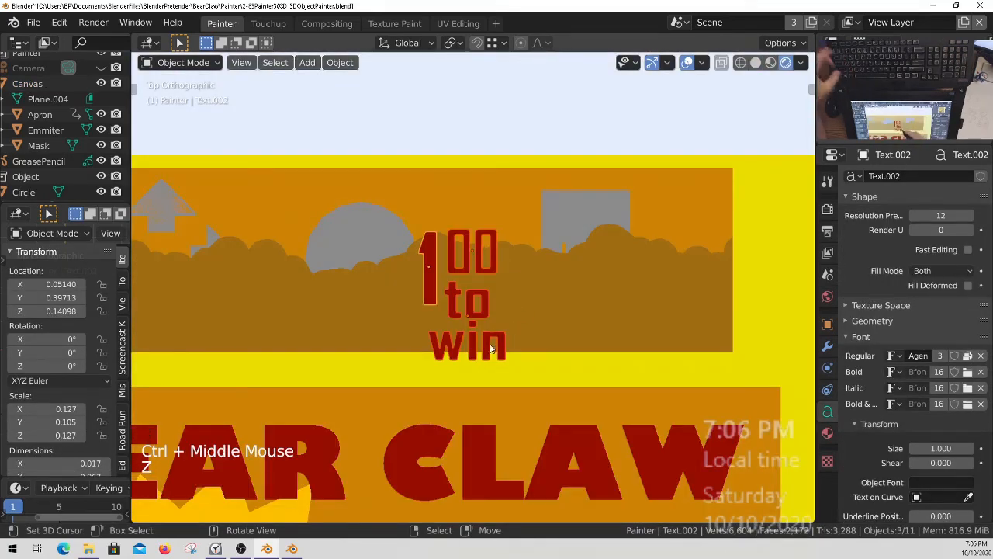
pyautogui.press('g')
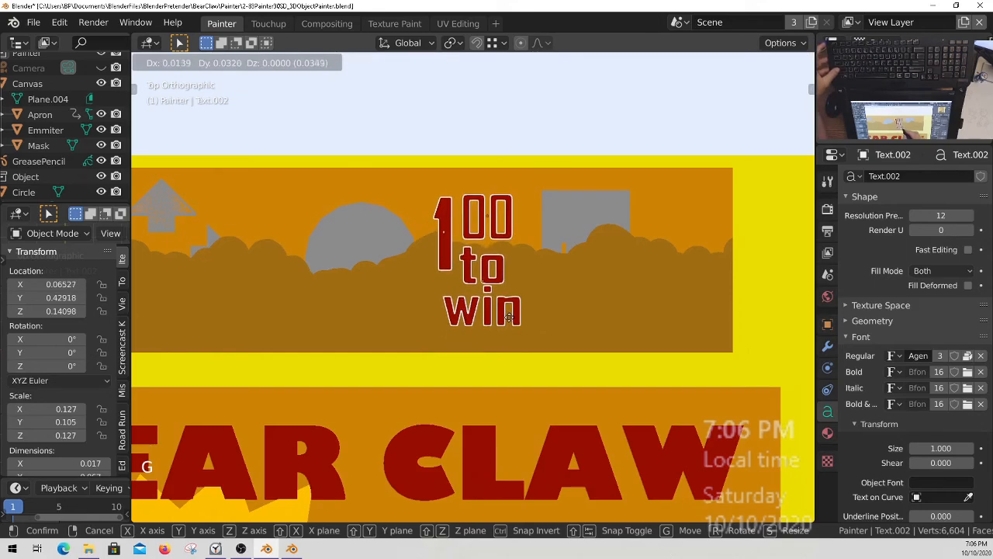
pyautogui.click(510, 312)
pyautogui.keyDown('ctrl'); pyautogui.moveTo(510, 312); pyautogui.dragTo(451, 284, button='middle'); pyautogui.keyUp('ctrl')
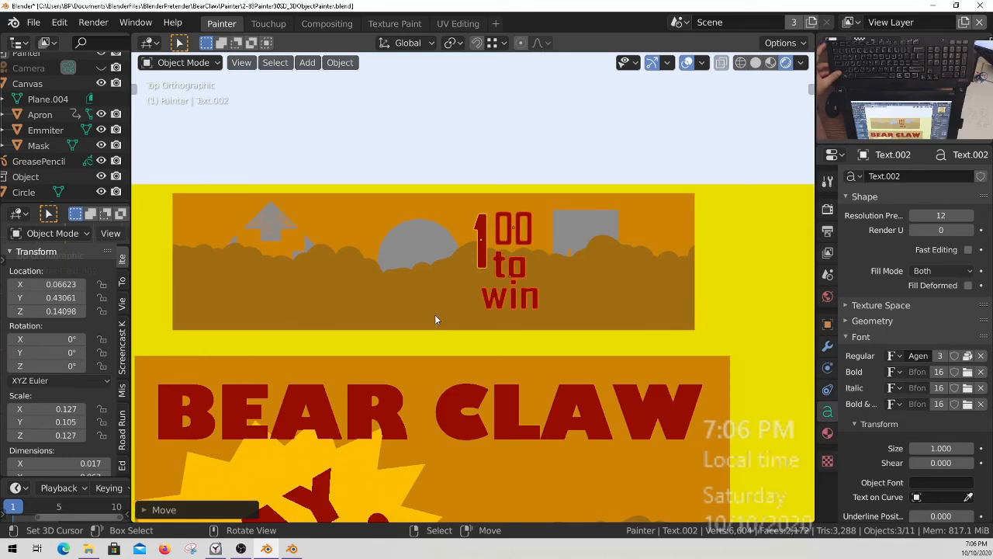
pyautogui.moveTo(604, 285)
pyautogui.keyDown('ctrl'); pyautogui.mouseDown(button='middle')
pyautogui.moveTo(592, 259)
pyautogui.moveTo(598, 273)
pyautogui.mouseUp(button='middle'); pyautogui.keyUp('ctrl')
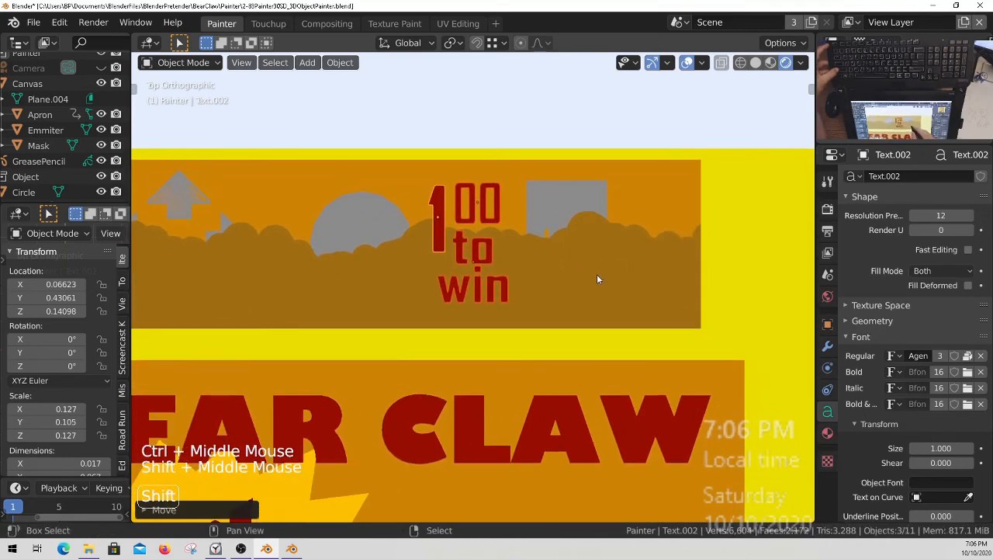
pyautogui.keyDown('ctrl'); pyautogui.moveTo(520, 286); pyautogui.dragTo(542, 355, button='middle'); pyautogui.keyUp('ctrl')
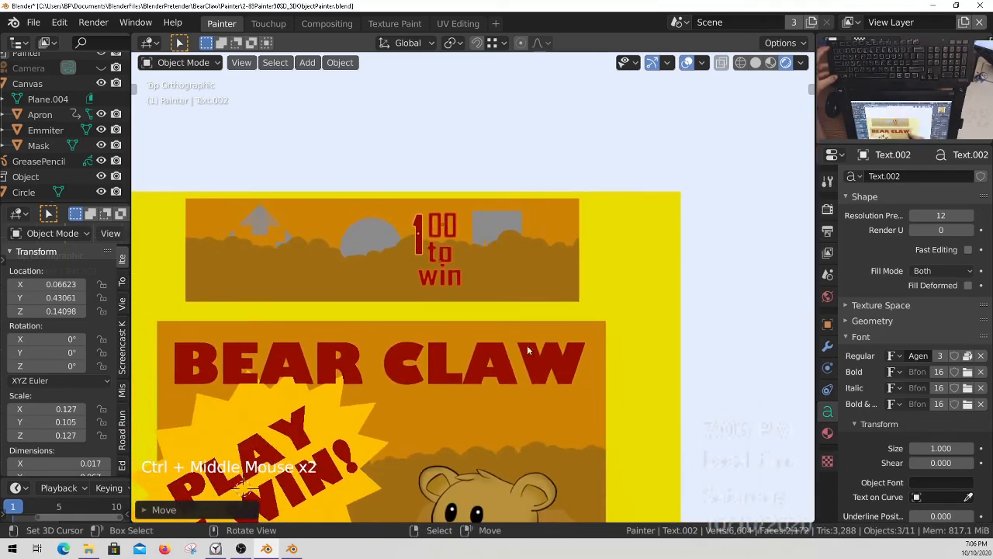
pyautogui.keyDown('ctrl'); pyautogui.moveTo(352, 251); pyautogui.dragTo(507, 268, button='middle'); pyautogui.keyUp('ctrl')
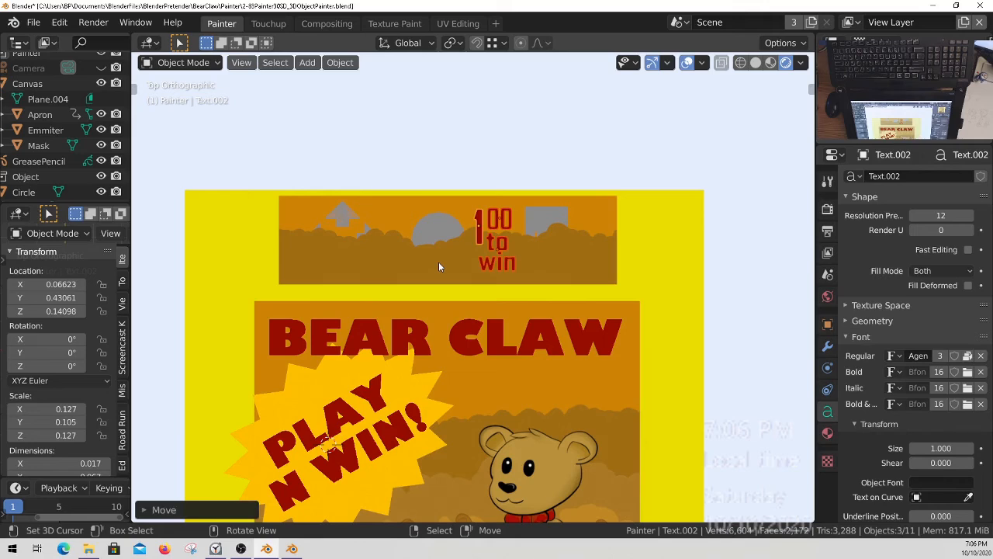
# Examine how the "1 00 to win" text sits between the circle and the square of the control panel.
pyautogui.moveTo(521, 339)
pyautogui.keyDown('ctrl'); pyautogui.mouseDown(button='middle')
pyautogui.moveTo(487, 318)
pyautogui.moveTo(505, 340)
pyautogui.mouseUp(button='middle'); pyautogui.keyUp('ctrl')
pyautogui.moveTo(531, 358)
pyautogui.keyDown('shift'); pyautogui.mouseDown(button='middle')
pyautogui.moveTo(526, 237)
pyautogui.moveTo(529, 375)
pyautogui.mouseUp(button='middle'); pyautogui.keyUp('shift')
pyautogui.keyDown('ctrl'); pyautogui.moveTo(527, 365); pyautogui.dragTo(505, 259, button='middle'); pyautogui.keyUp('ctrl')
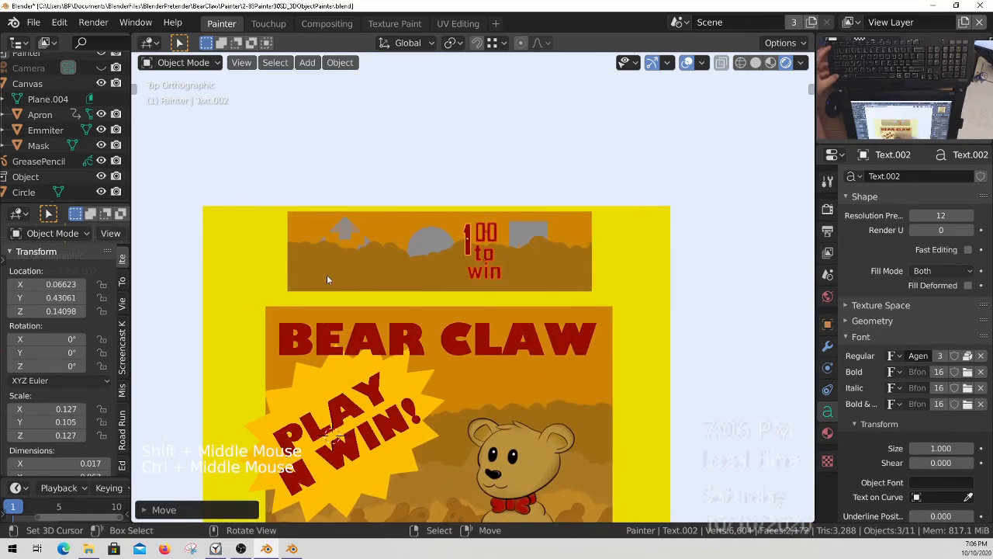
pyautogui.keyDown('ctrl'); pyautogui.moveTo(321, 319); pyautogui.dragTo(391, 233, button='middle'); pyautogui.keyUp('ctrl')
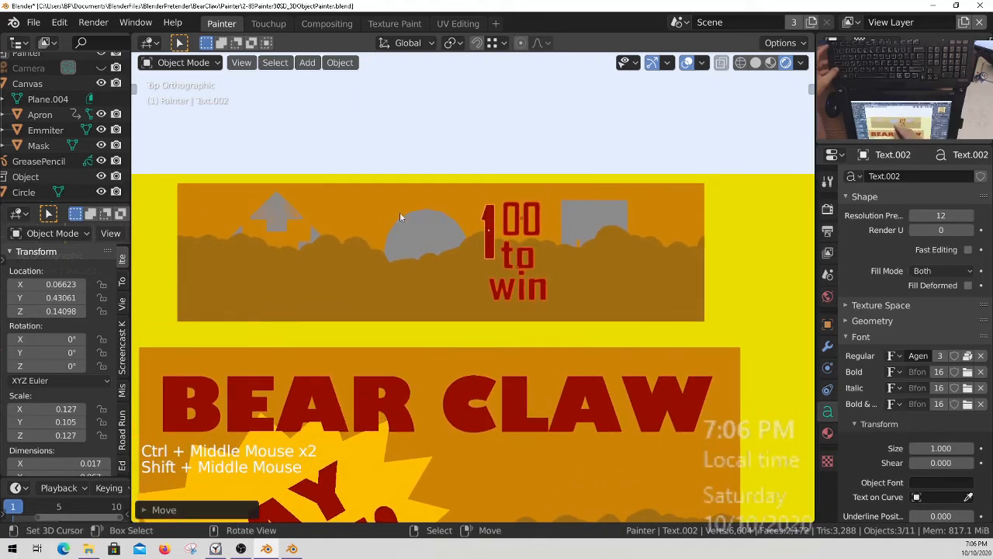
pyautogui.keyDown('ctrl'); pyautogui.moveTo(475, 273); pyautogui.dragTo(371, 258, button='middle'); pyautogui.keyUp('ctrl')
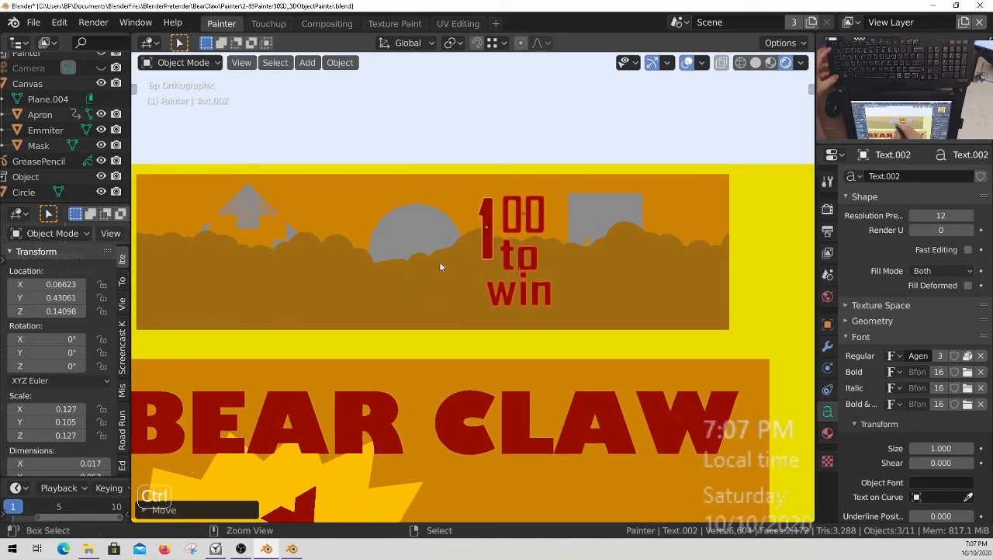
pyautogui.keyDown('ctrl'); pyautogui.moveTo(441, 250); pyautogui.dragTo(441, 272, button='middle'); pyautogui.keyUp('ctrl')
pyautogui.keyDown('shift'); pyautogui.moveTo(441, 272); pyautogui.dragTo(441, 278, button='middle'); pyautogui.keyUp('shift')
pyautogui.keyDown('ctrl'); pyautogui.moveTo(601, 281); pyautogui.dragTo(610, 229, button='middle'); pyautogui.keyUp('ctrl')
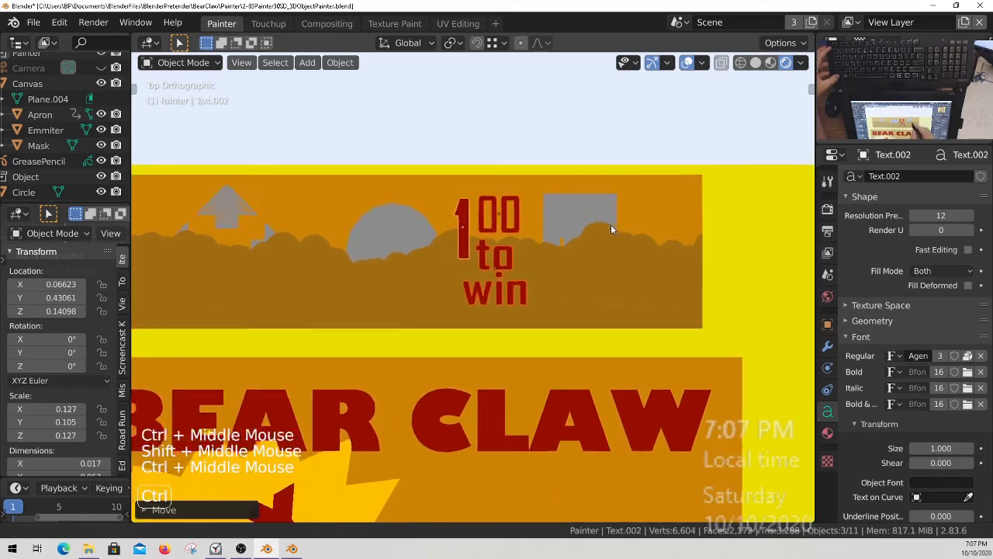
pyautogui.keyDown('ctrl'); pyautogui.moveTo(519, 259); pyautogui.dragTo(622, 254, button='middle'); pyautogui.keyUp('ctrl')
# Deselect the price texts and save the painter file with the whole layout in view.
pyautogui.hotkey('ctrl', 's')
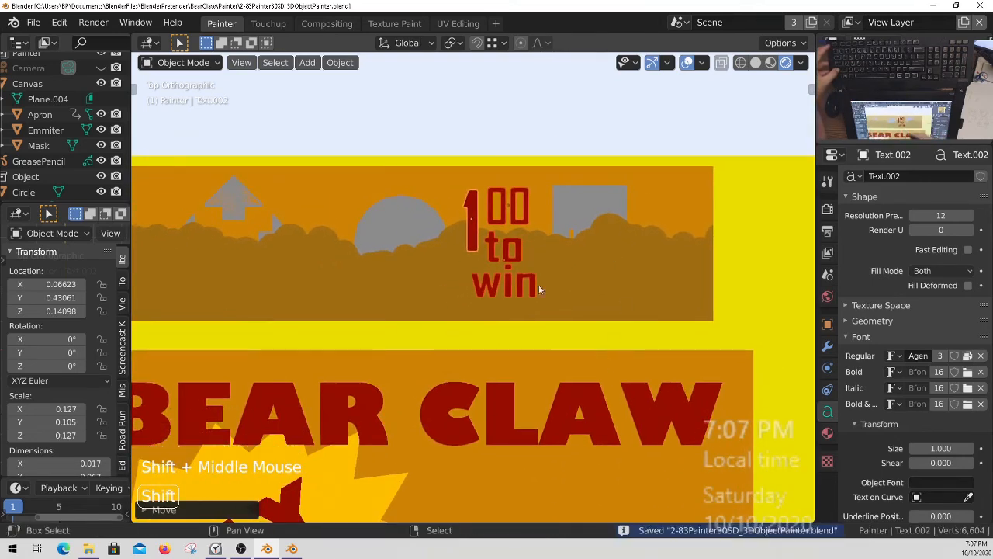
pyautogui.hotkey('alt', 'a')
pyautogui.keyDown('ctrl'); pyautogui.moveTo(544, 270); pyautogui.dragTo(575, 330, button='middle'); pyautogui.keyUp('ctrl')
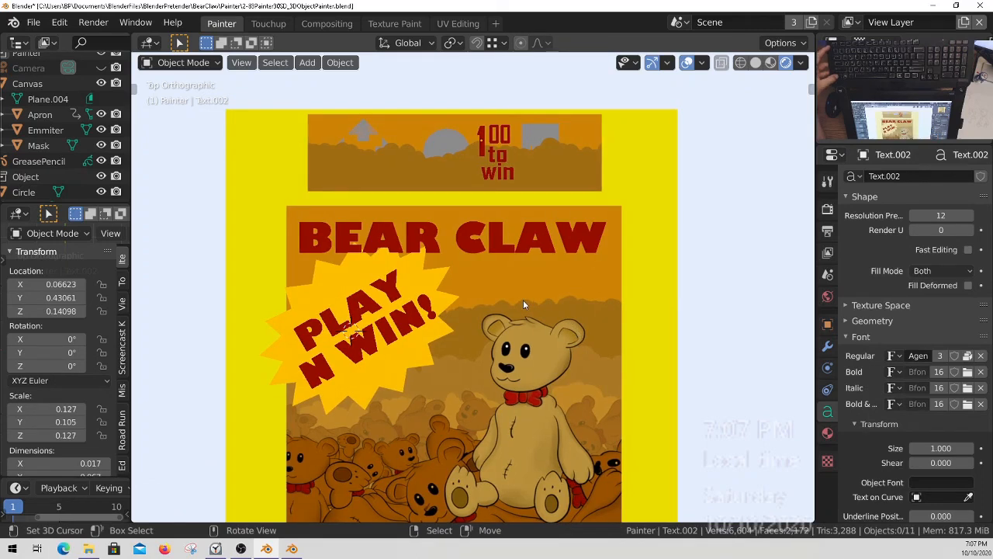
pyautogui.keyDown('ctrl'); pyautogui.moveTo(523, 301); pyautogui.dragTo(553, 365, button='middle'); pyautogui.keyUp('ctrl')
pyautogui.moveTo(553, 365)
pyautogui.keyDown('shift'); pyautogui.mouseDown(button='middle')
pyautogui.moveTo(549, 303)
pyautogui.moveTo(551, 406)
pyautogui.moveTo(552, 362)
pyautogui.mouseUp(button='middle'); pyautogui.keyUp('shift')
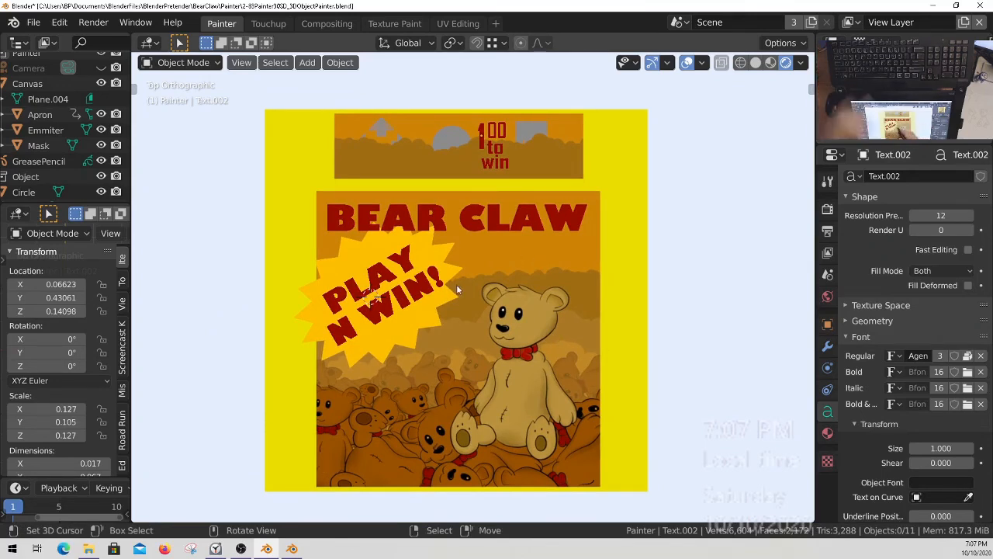
pyautogui.hotkey('ctrl', 's')
# Render the scene and preview the topmost Render Layers node through the Viewer node in the compositor.
pyautogui.press('F12')
pyautogui.click(326, 24)
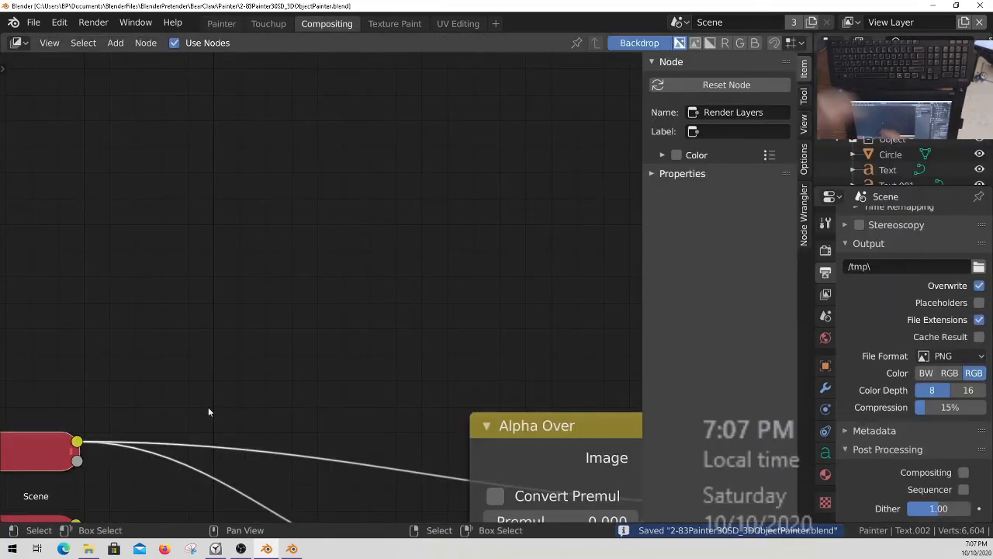
pyautogui.scroll(-4, 365, 326)
pyautogui.moveTo(381, 353); pyautogui.dragTo(402, 339, button='middle')
pyautogui.keyDown('ctrl'); pyautogui.keyDown('shift'); pyautogui.click(208, 320); pyautogui.keyUp('shift'); pyautogui.keyUp('ctrl')
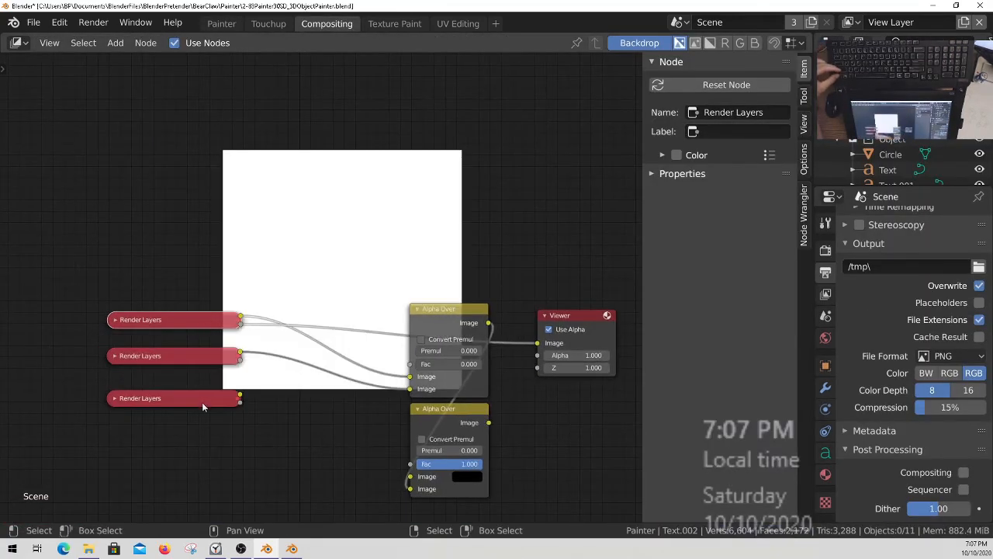
pyautogui.keyDown('ctrl'); pyautogui.keyDown('shift'); pyautogui.click(207, 320); pyautogui.keyUp('shift'); pyautogui.keyUp('ctrl')
pyautogui.scroll(2, 412, 238)
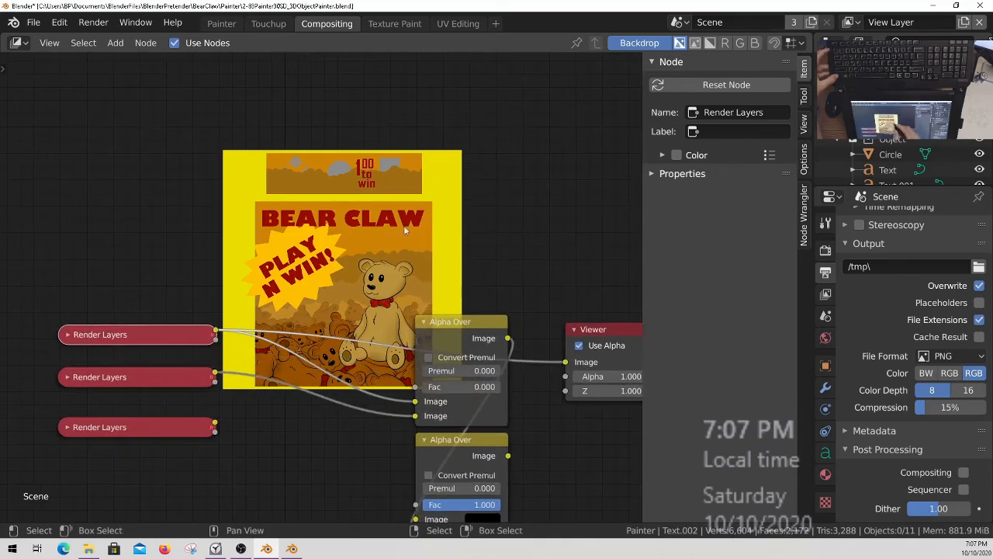
# Display the Viewer Node image in the Touchup workspace's image editor.
pyautogui.click(269, 24)
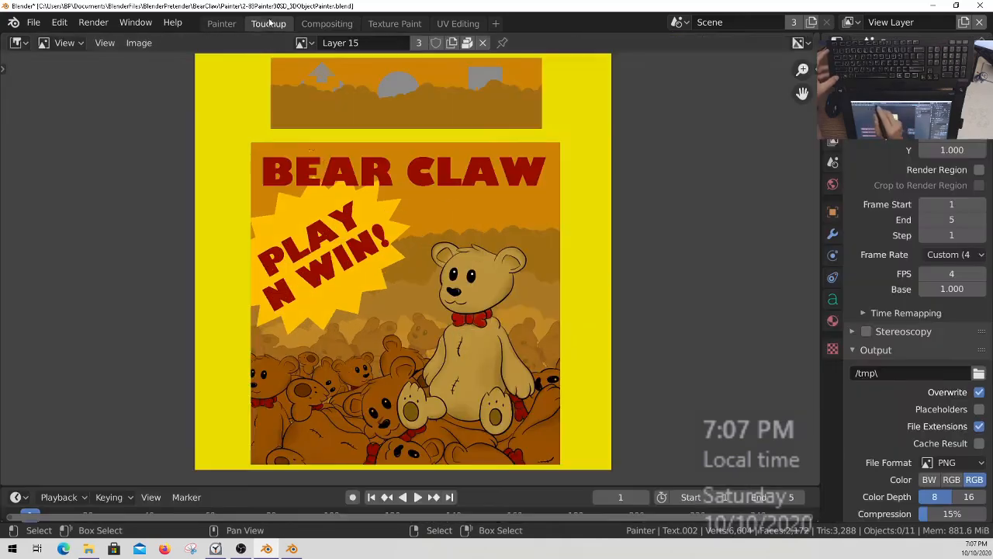
pyautogui.click(302, 43)
pyautogui.write('view')
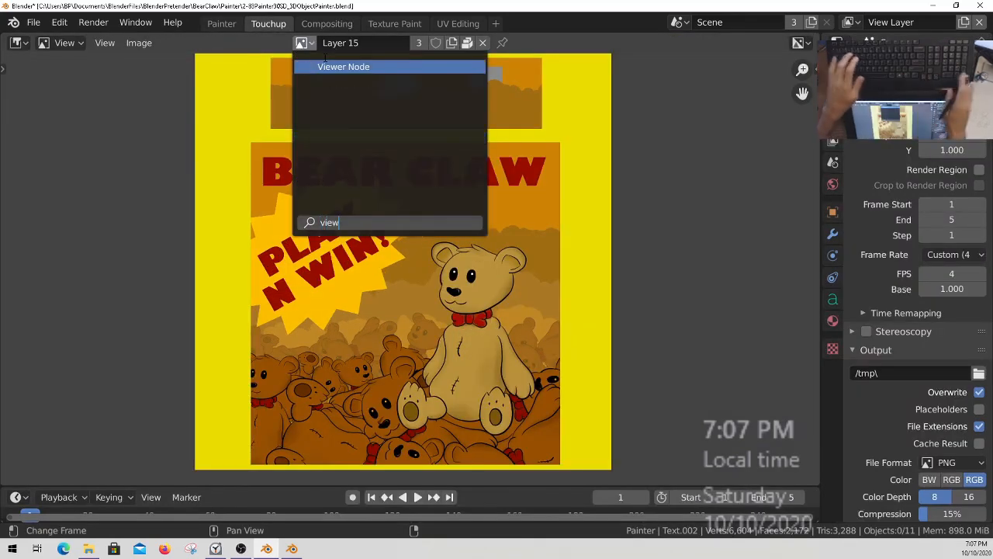
pyautogui.press('Return')
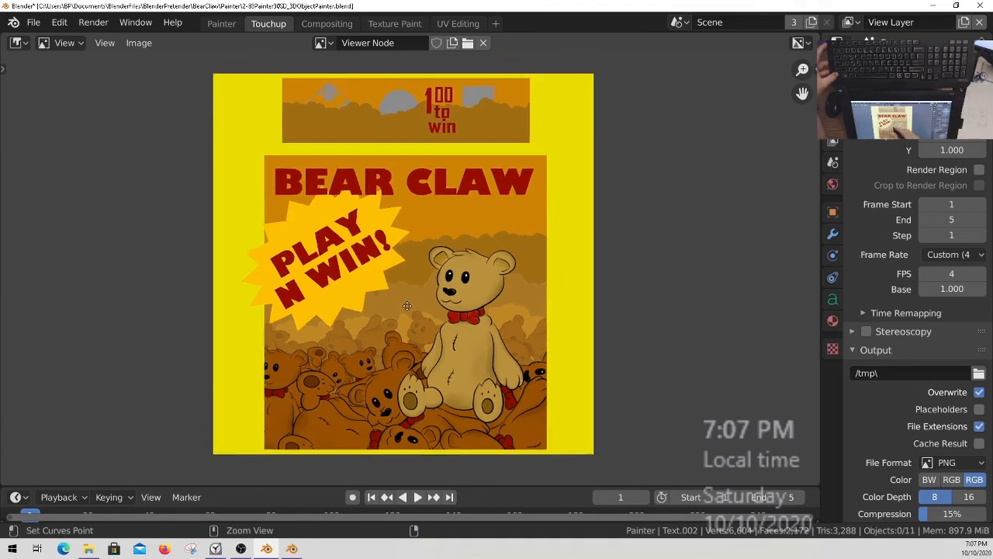
# Save a copy of the Viewer Node image as BearClawTexture02.png in the BearClaw Painter folder.
pyautogui.click(139, 42)
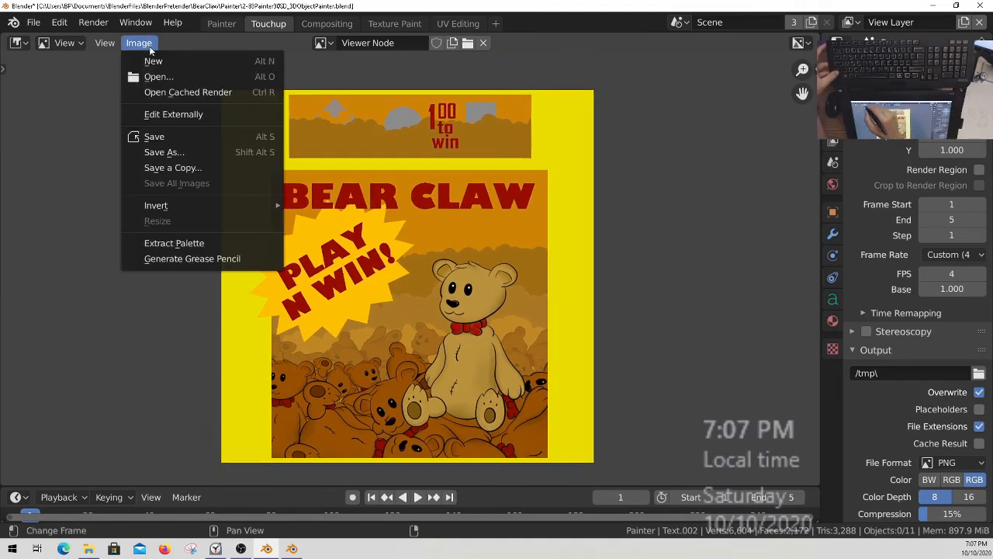
pyautogui.click(178, 167)
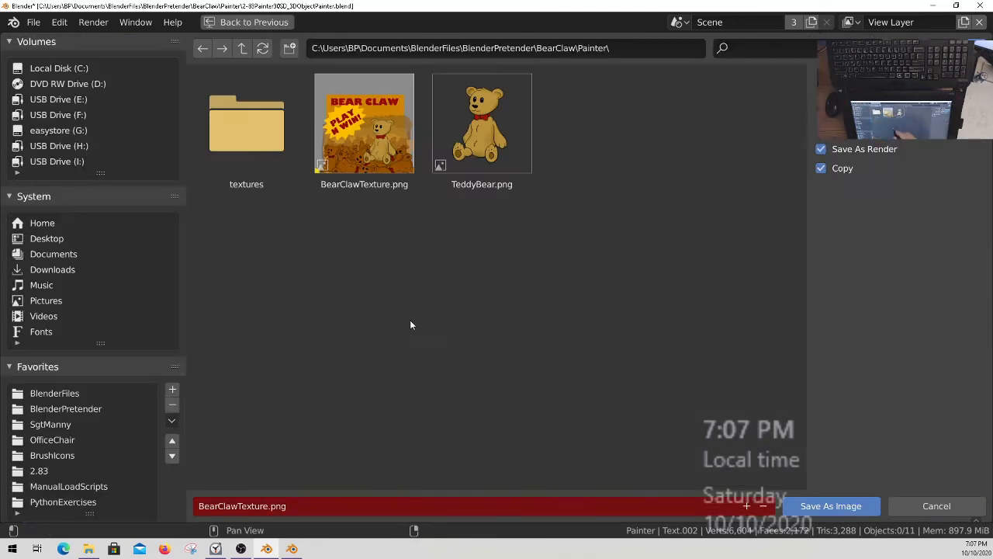
pyautogui.click(373, 162)
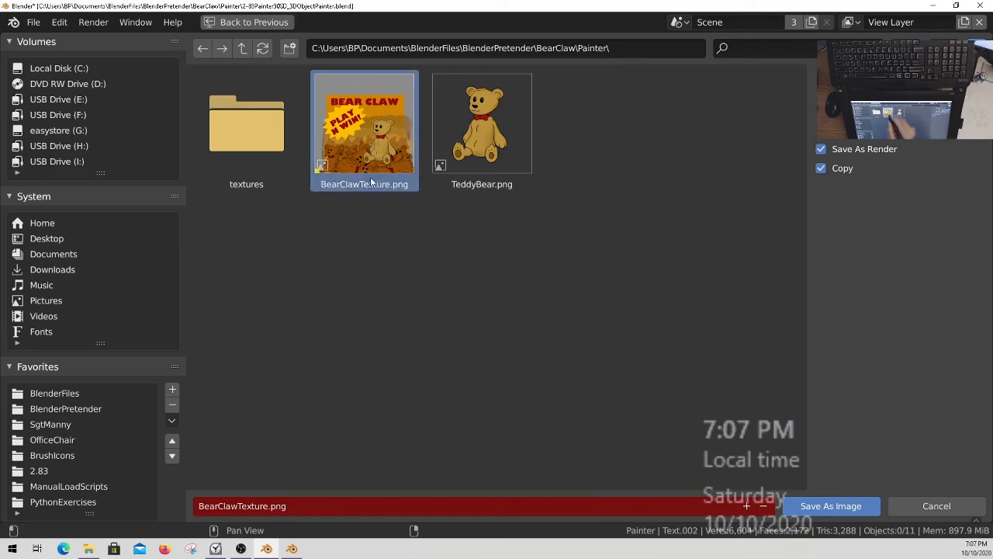
pyautogui.click(264, 507)
pyautogui.click(268, 507)
pyautogui.write('02')
pyautogui.press('Return')
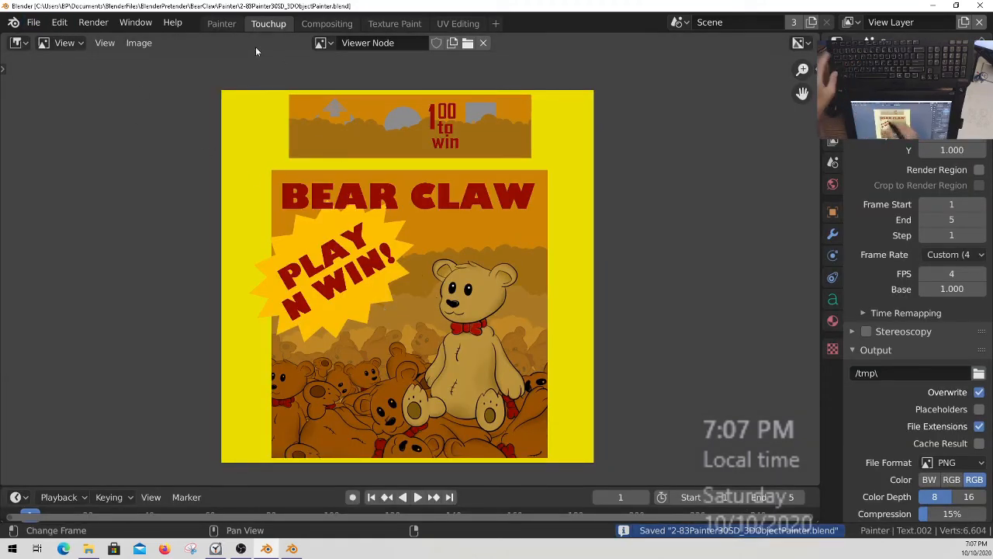
# Return to the Painter workspace, select the Canvas plane and put it in Texture Paint mode.
pyautogui.click(221, 24)
pyautogui.keyDown('shift'); pyautogui.moveTo(505, 344); pyautogui.dragTo(492, 335, button='middle'); pyautogui.keyUp('shift')
pyautogui.hotkey('ctrl', 's')
pyautogui.press('q')
pyautogui.rightClick(468, 343)
pyautogui.hotkey('ctrl', 'Tab')
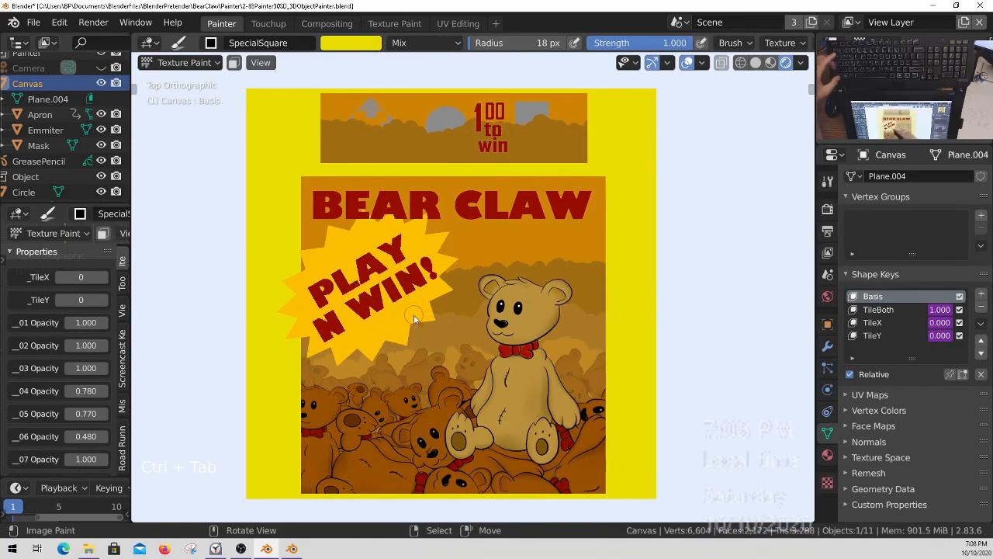
pyautogui.press('q')
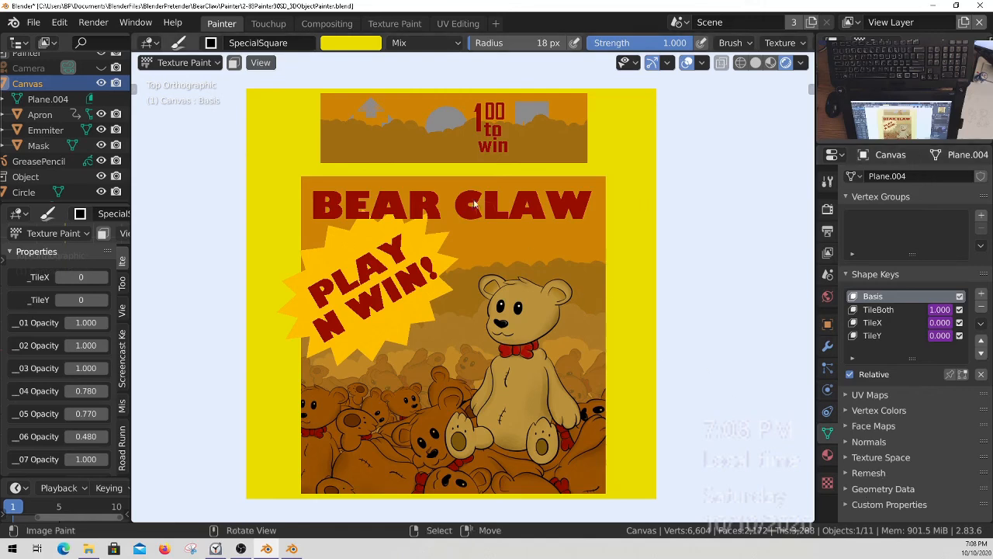
# Open the image commands for Layer 15 in the Touchup workspace and return to the Painter workspace.
pyautogui.click(262, 25)
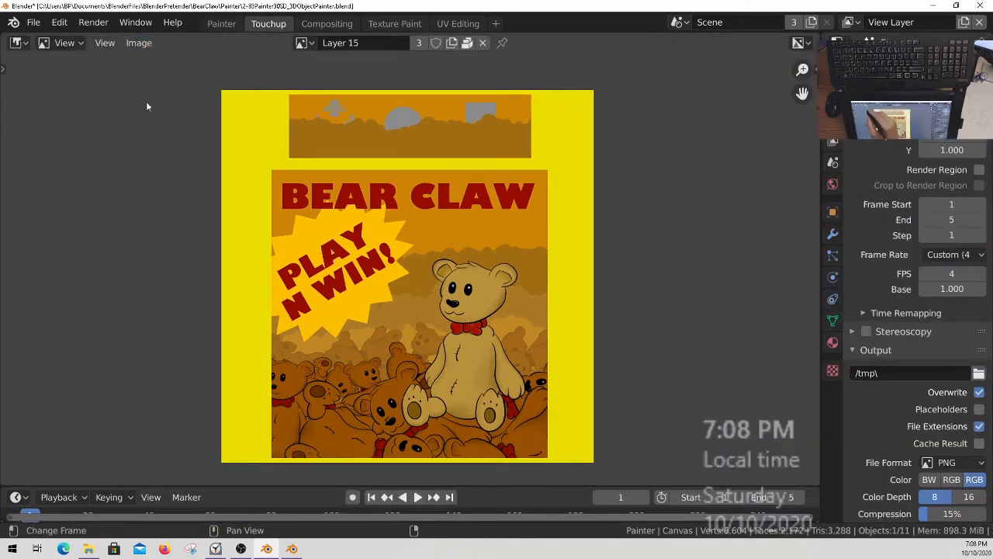
pyautogui.click(139, 43)
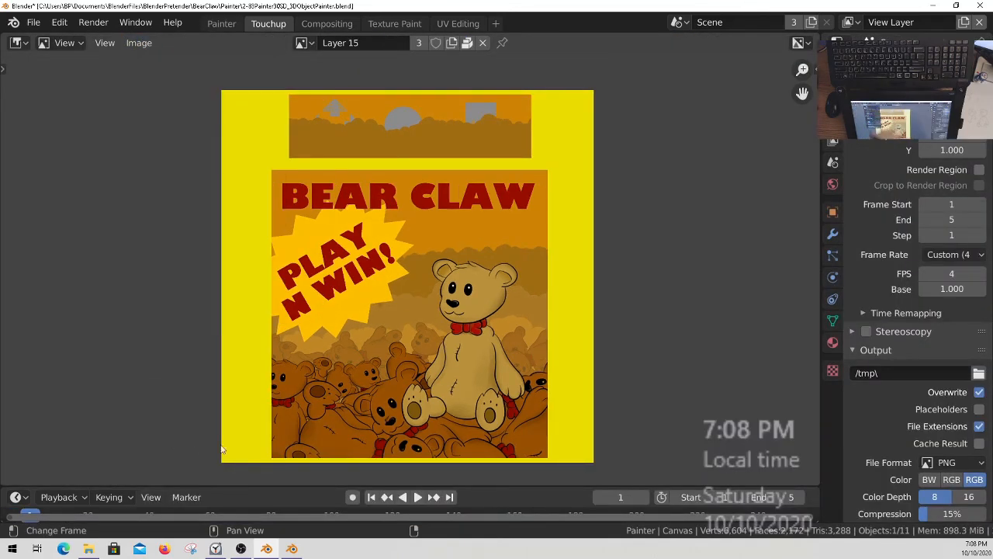
pyautogui.click(221, 24)
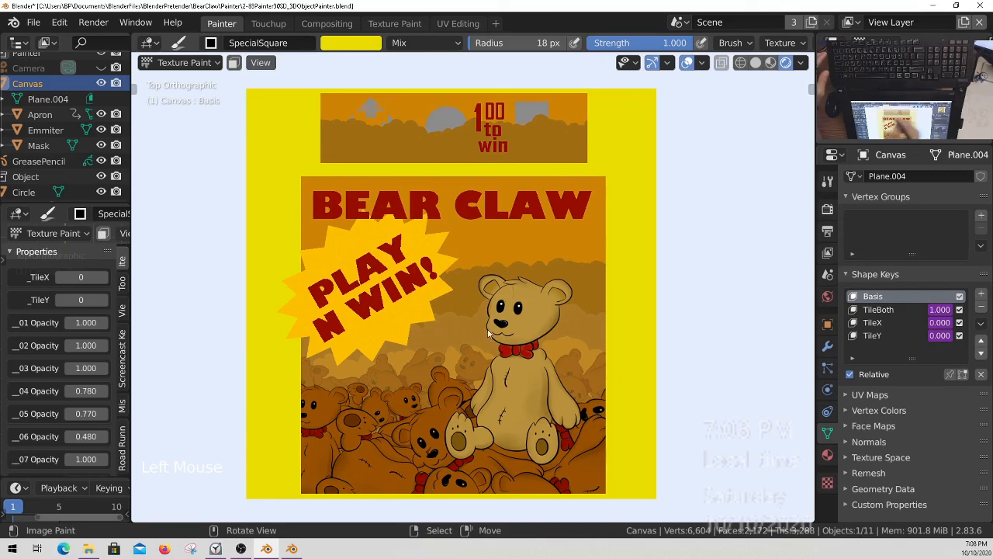
# Save the painter file and quit its Blender session.
pyautogui.hotkey('ctrl', 's')
pyautogui.keyDown('ctrl'); pyautogui.moveTo(468, 315); pyautogui.dragTo(481, 316, button='middle'); pyautogui.keyUp('ctrl')
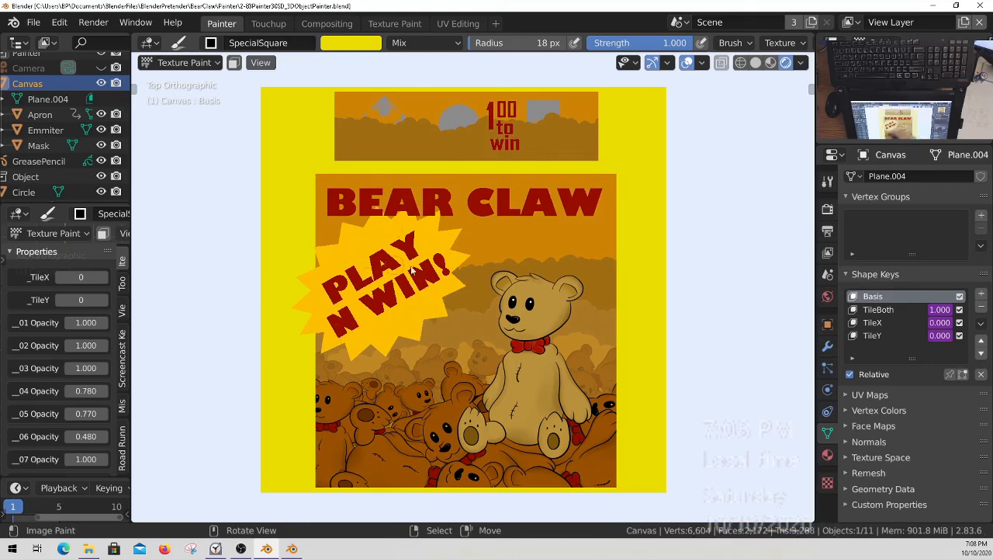
pyautogui.hotkey('ctrl', 's')
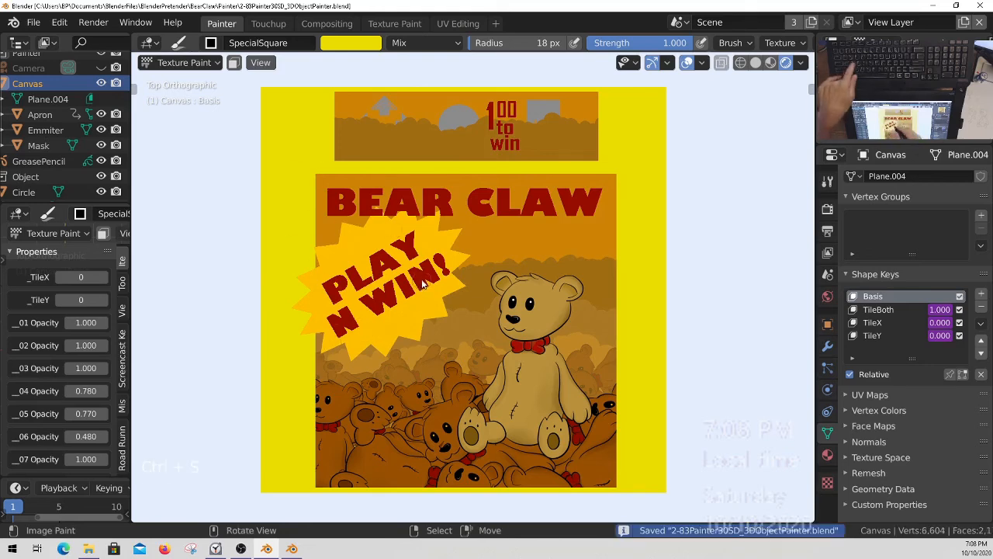
pyautogui.click(33, 22)
pyautogui.click(65, 329)
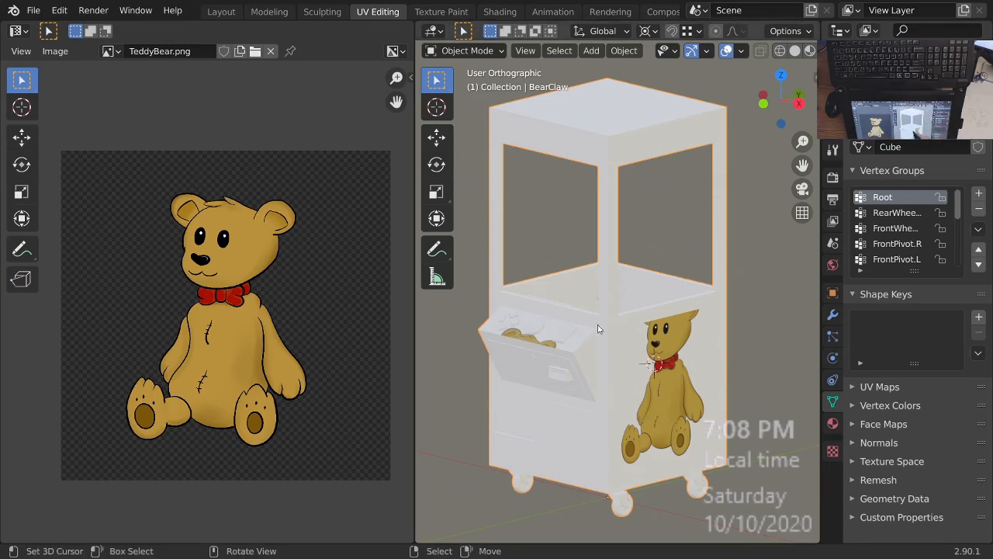
# In the claw machine model's material, load BearClawTexture02.png from the BearClaw Textures folder into the image texture node.
pyautogui.click(499, 12)
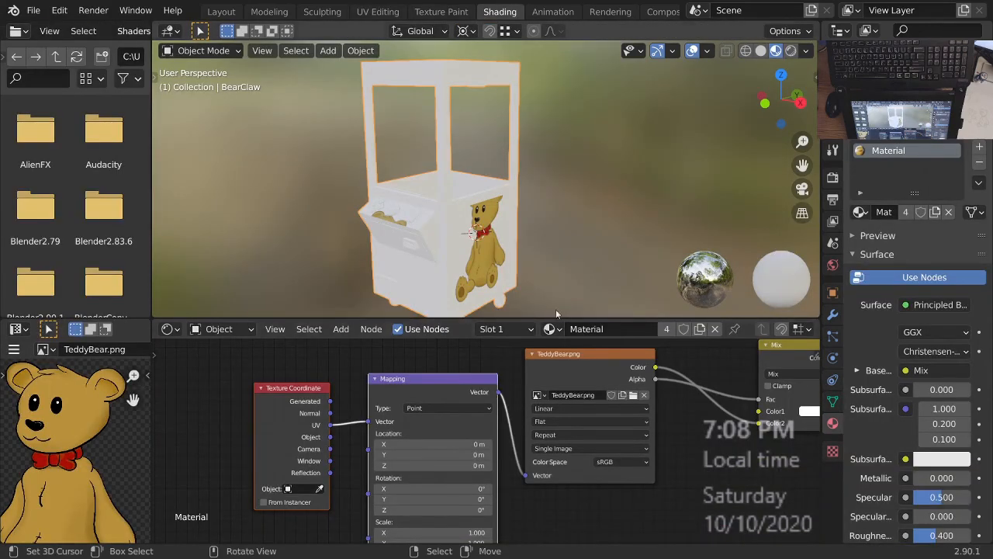
pyautogui.moveTo(630, 442); pyautogui.dragTo(515, 438, button='middle')
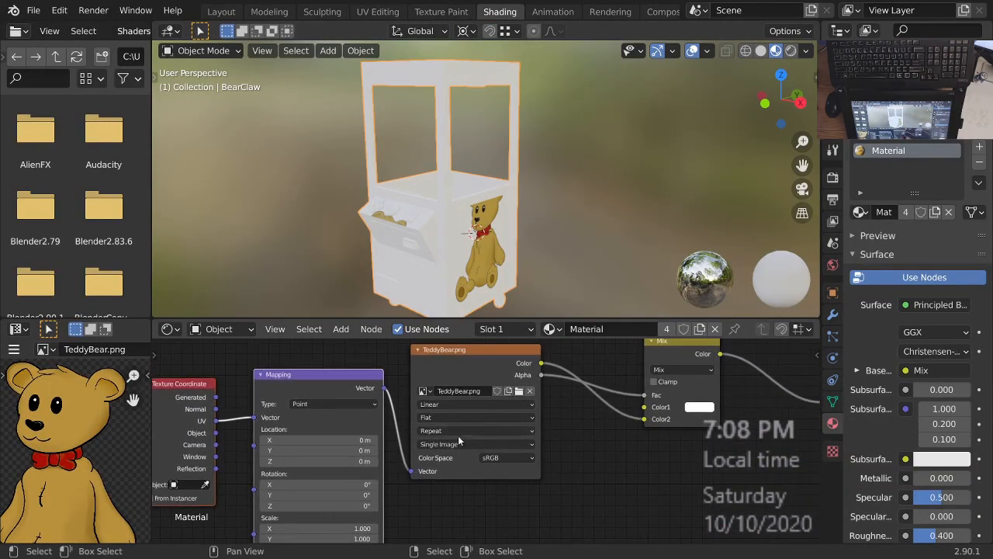
pyautogui.click(519, 391)
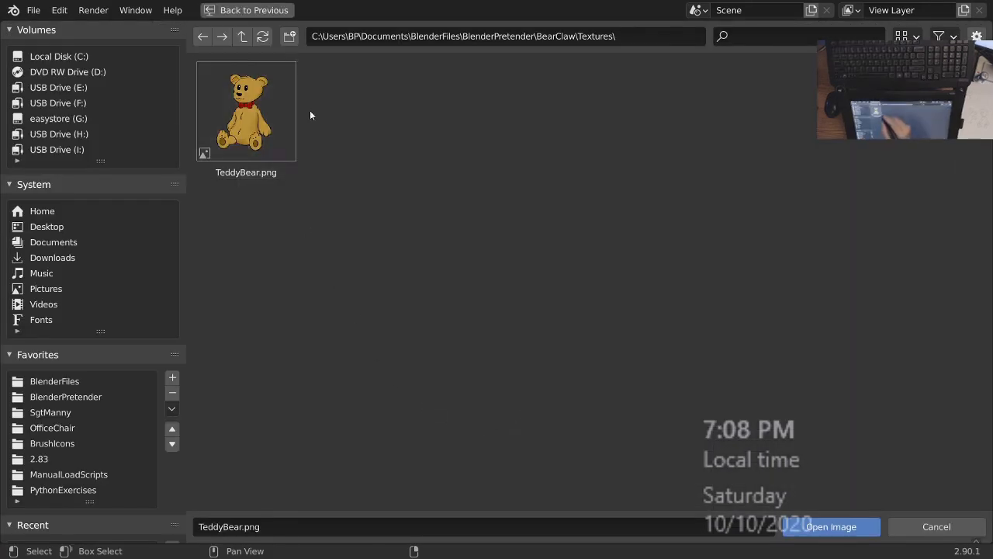
pyautogui.press('BackSpace')
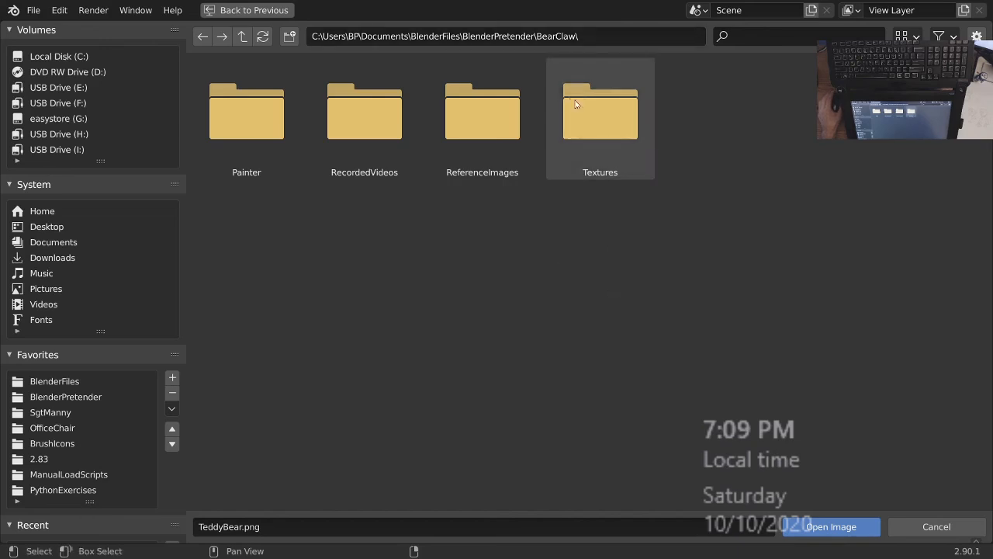
pyautogui.doubleClick(597, 109)
pyautogui.click(247, 117)
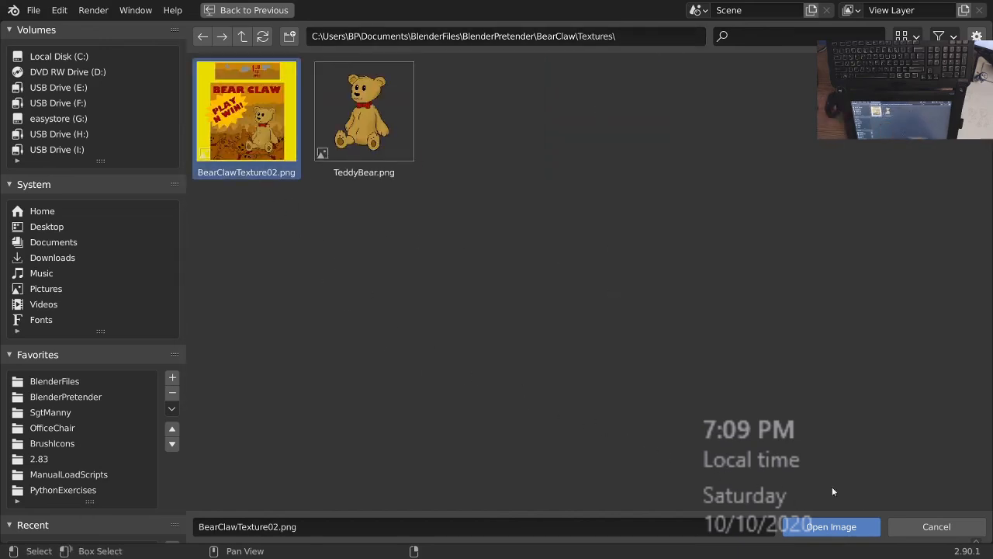
pyautogui.click(824, 527)
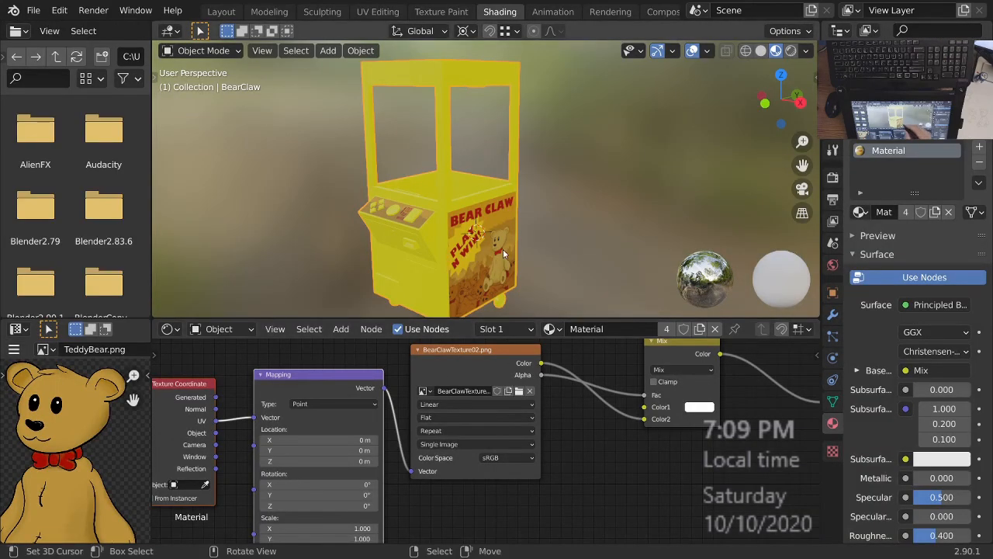
# Examine the new texture on the claw machine's side posters and control panel in a maximized 3D viewport.
pyautogui.moveTo(504, 251); pyautogui.dragTo(501, 246, button='middle')
pyautogui.hotkey('ctrl', 'space')
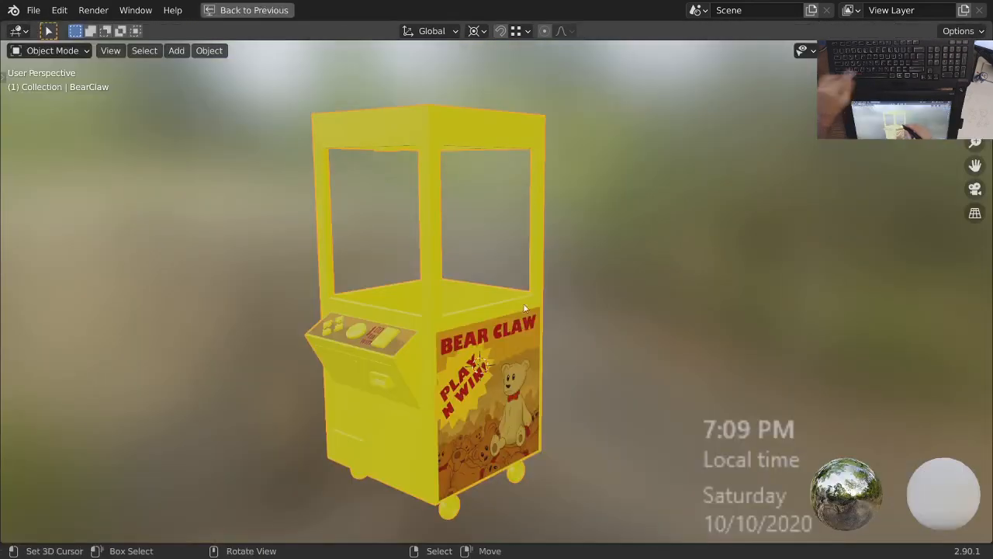
pyautogui.scroll(3, 511, 296)
pyautogui.moveTo(511, 296); pyautogui.dragTo(730, 349, button='middle')
pyautogui.moveTo(621, 312); pyautogui.dragTo(549, 378, button='middle')
pyautogui.scroll(5, 540, 326)
pyautogui.keyDown('ctrl'); pyautogui.moveTo(391, 289); pyautogui.dragTo(528, 334, button='middle'); pyautogui.keyUp('ctrl')
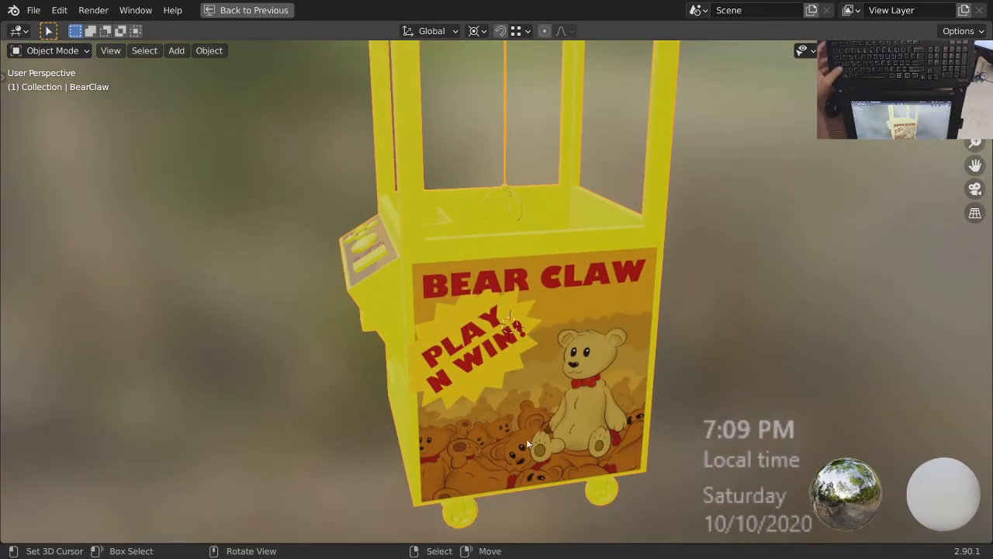
pyautogui.moveTo(578, 386); pyautogui.dragTo(435, 362, button='middle')
pyautogui.moveTo(416, 399); pyautogui.dragTo(672, 352, button='middle')
# Save the claw machine model file and switch to the UV Editing workspace.
pyautogui.hotkey('ctrl', 's')
pyautogui.click(256, 10)
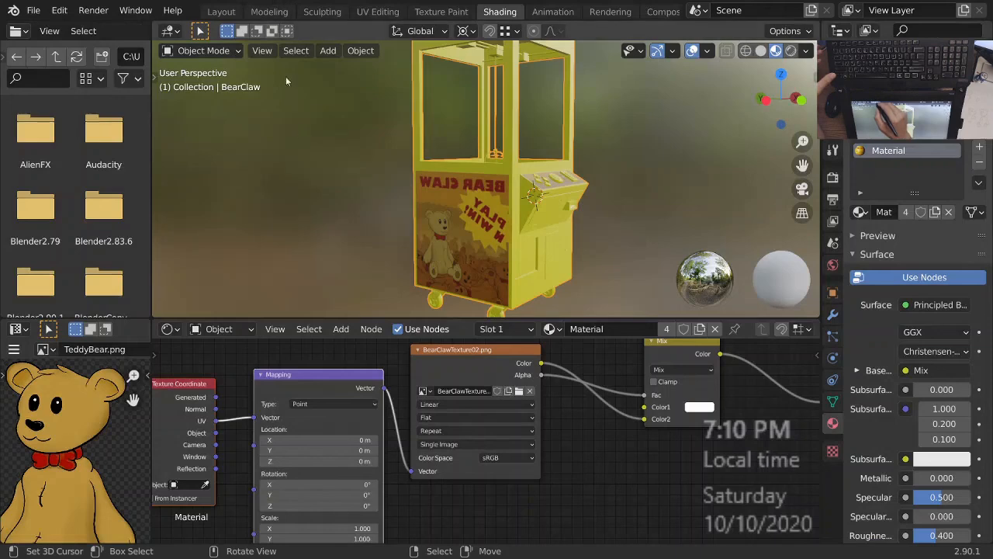
pyautogui.click(378, 11)
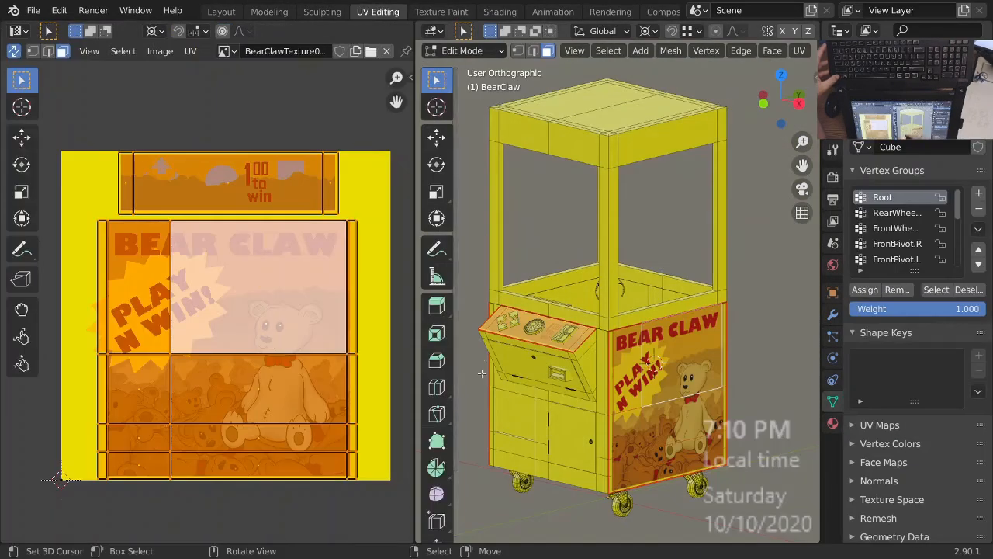
# Clear the selection and circle-select all faces of the claw machine's side panel where the Bear Claw poster appears reversed.
pyautogui.keyDown('ctrl'); pyautogui.moveTo(619, 406); pyautogui.dragTo(798, 366, button='middle'); pyautogui.keyUp('ctrl')
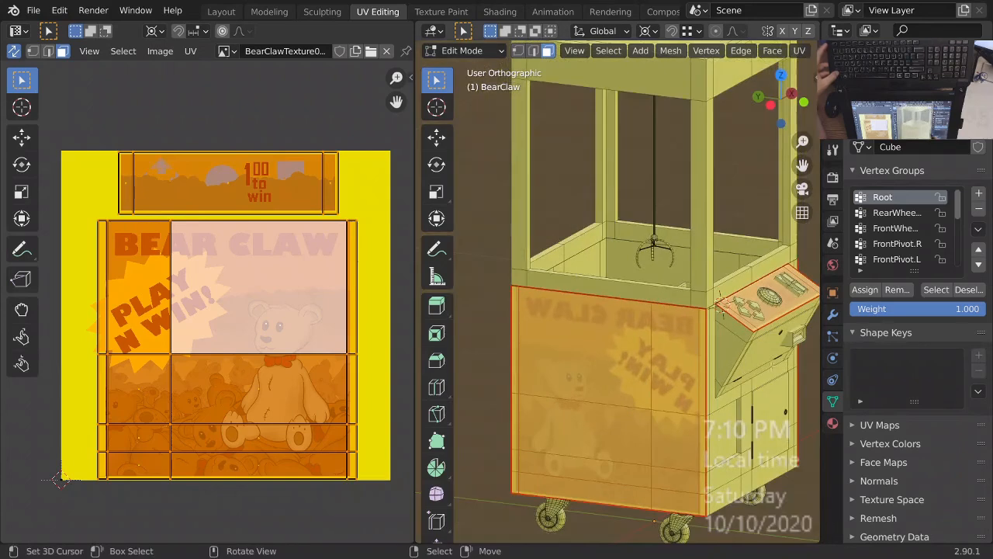
pyautogui.hotkey('alt', 'a')
pyautogui.keyDown('shift'); pyautogui.moveTo(635, 389); pyautogui.dragTo(577, 351, button='middle'); pyautogui.keyUp('shift')
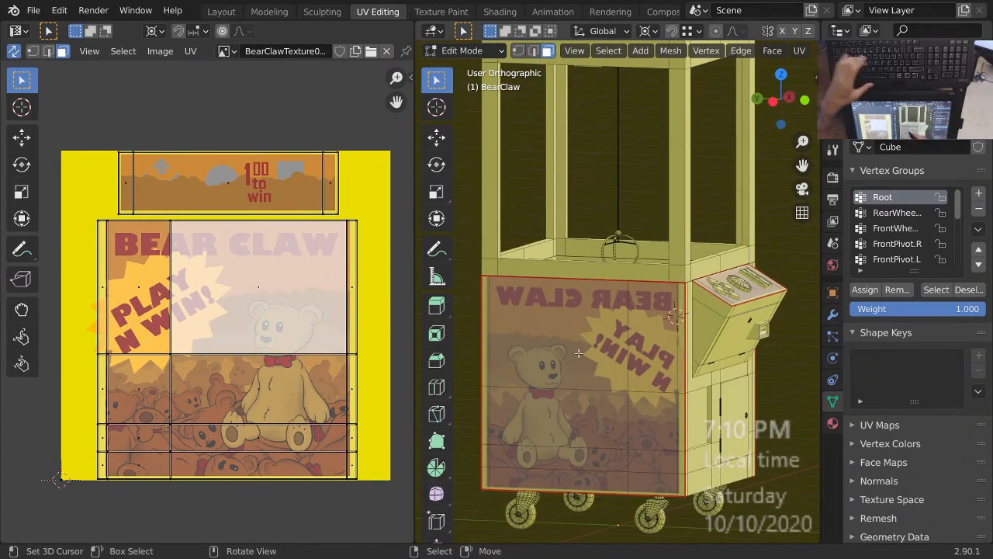
pyautogui.press('c')
pyautogui.moveTo(579, 353)
pyautogui.mouseDown()
pyautogui.moveTo(630, 339)
pyautogui.moveTo(602, 458)
pyautogui.moveTo(647, 463)
pyautogui.mouseUp()
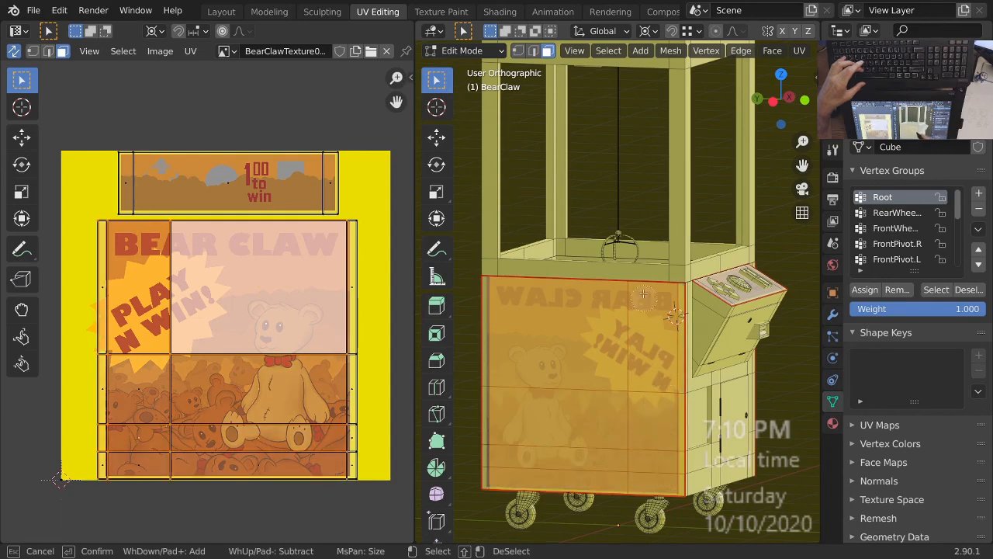
pyautogui.moveTo(501, 320); pyautogui.dragTo(501, 391)
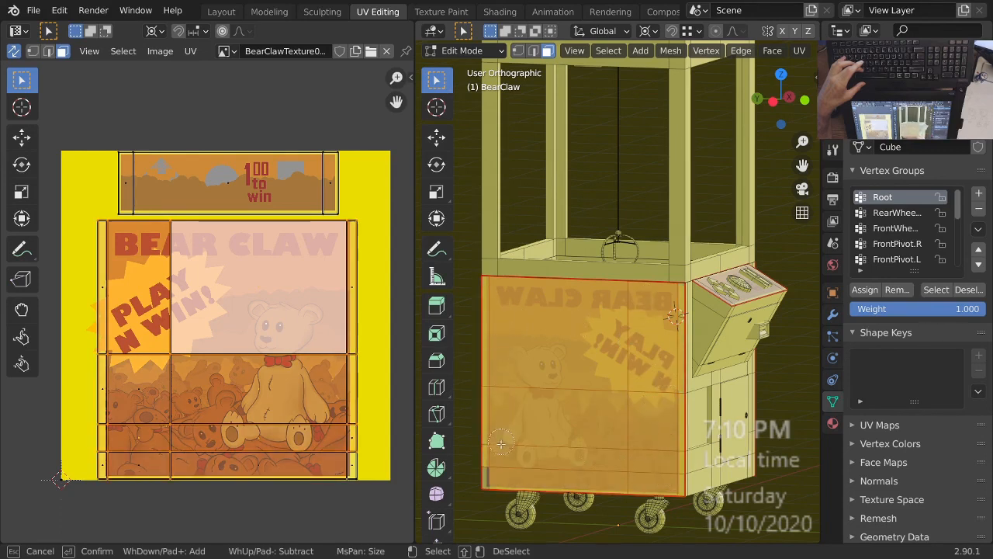
pyautogui.rightClick(592, 435)
pyautogui.moveTo(630, 390); pyautogui.dragTo(651, 386, button='middle')
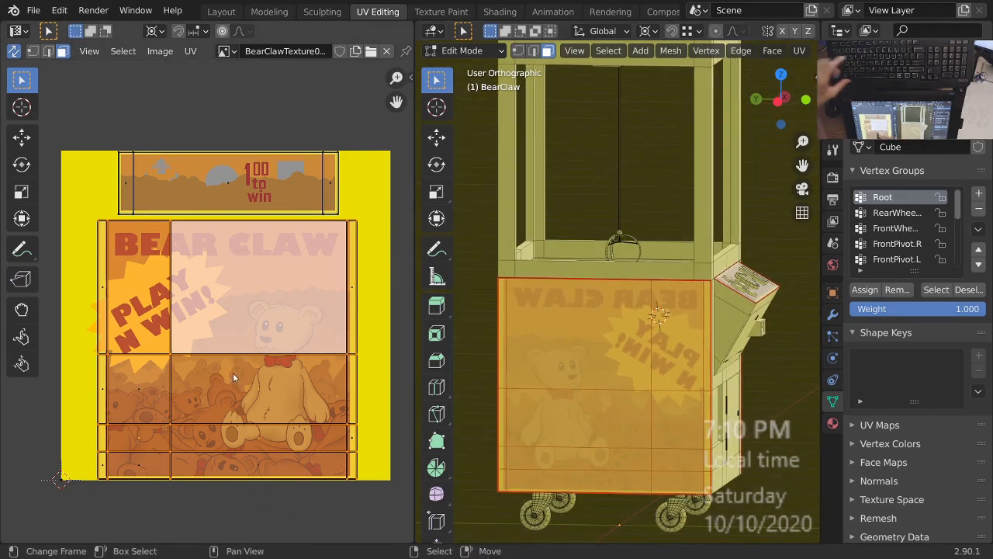
pyautogui.press('.')
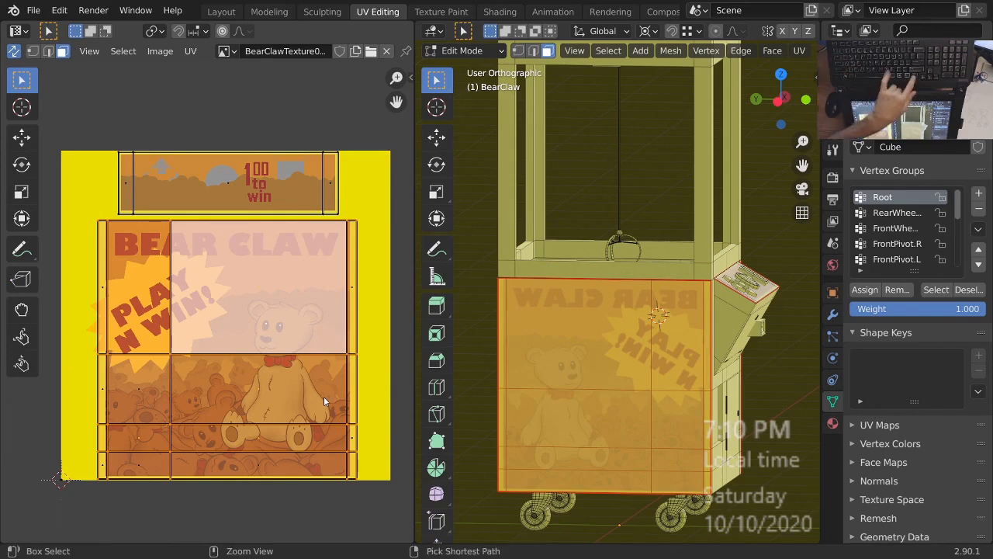
pyautogui.hotkey('ctrl', 'm')
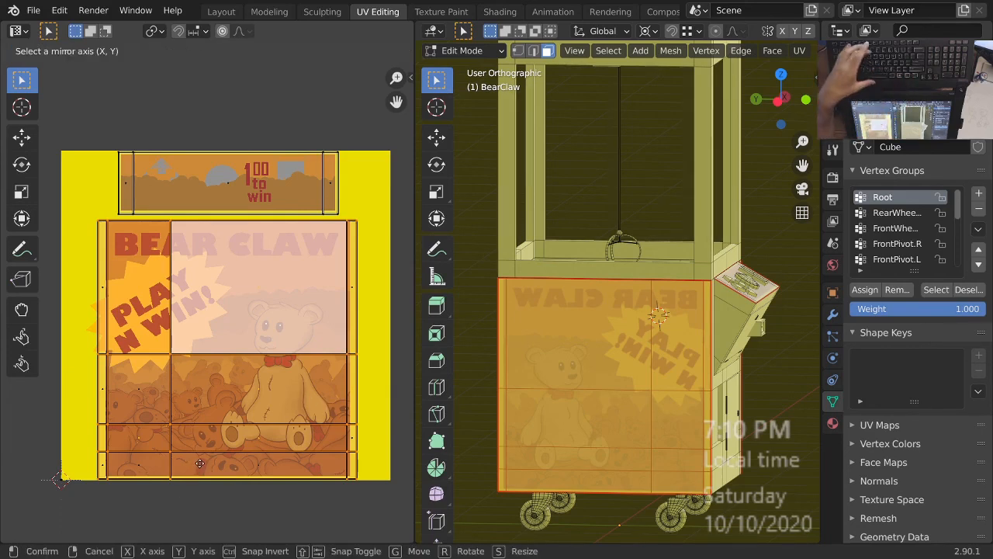
pyautogui.press('x')
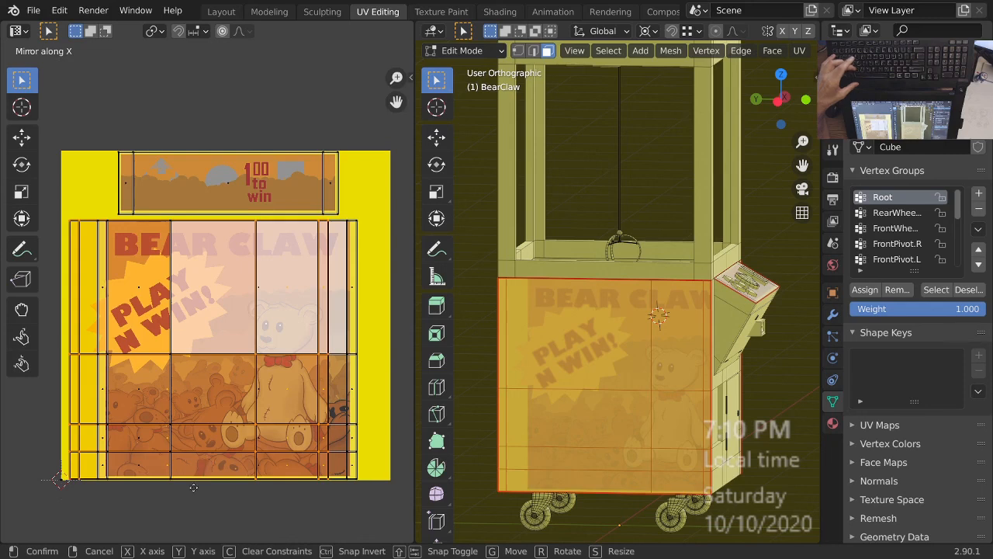
pyautogui.click(238, 510)
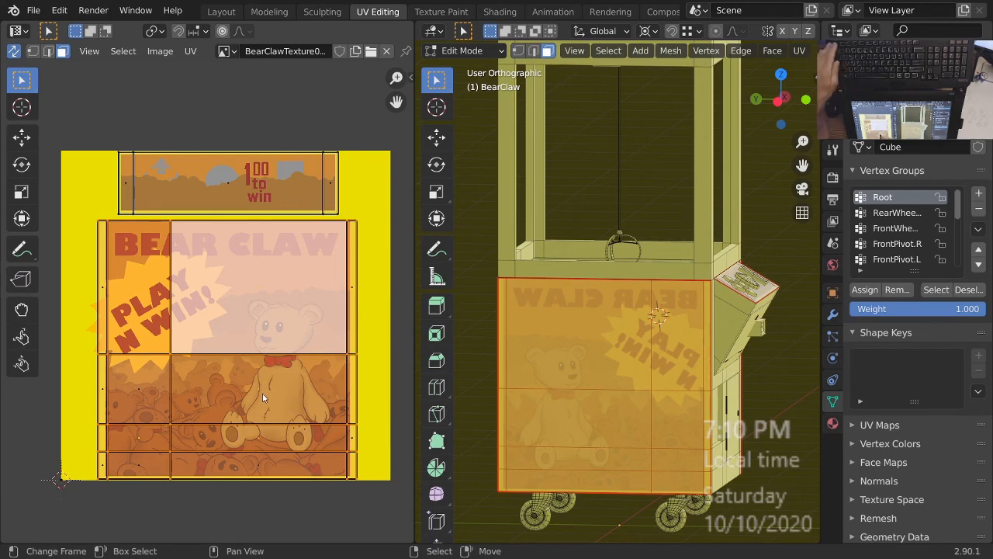
# Flip the selected side panel's UVs horizontally by scaling them -1 along X.
pyautogui.press('s')
pyautogui.press('x')
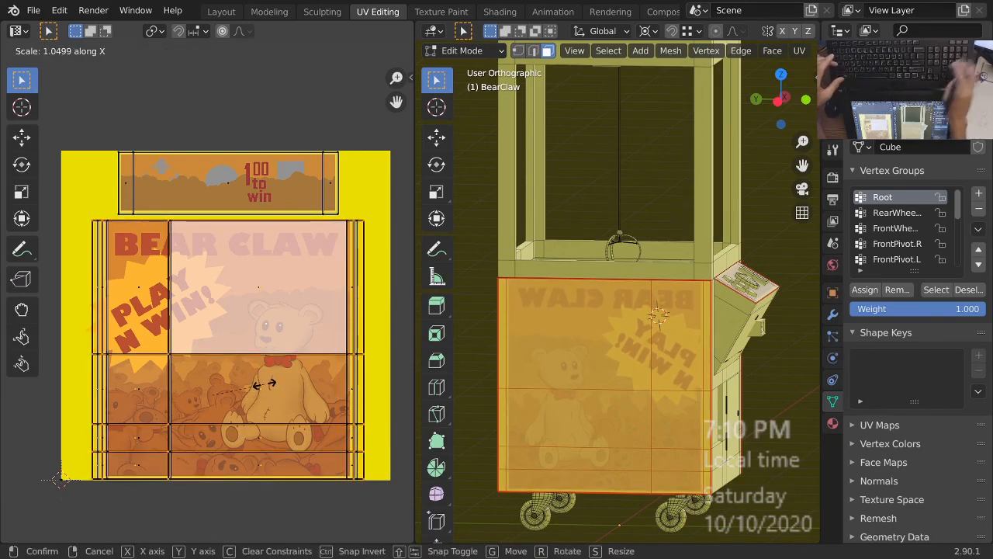
pyautogui.write('-1')
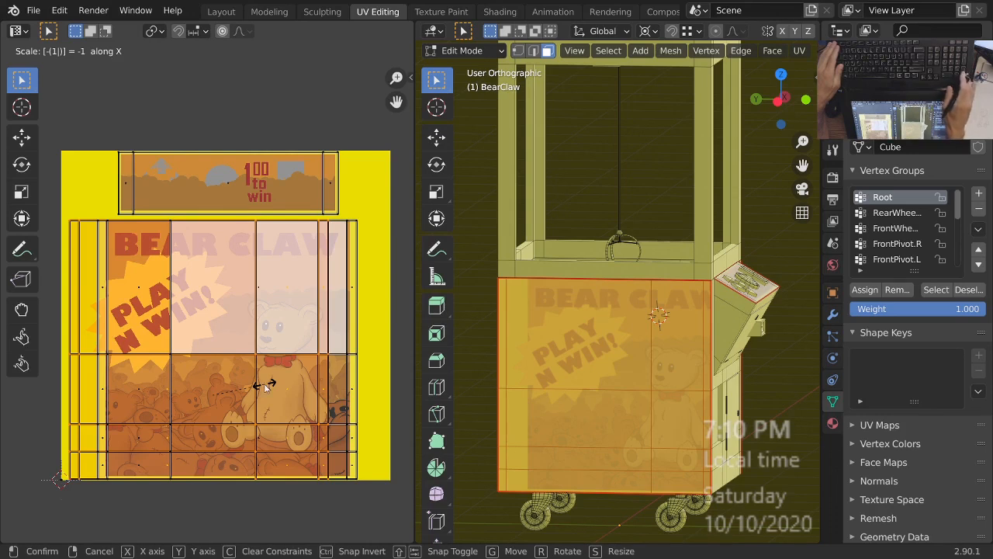
pyautogui.press('Return')
# Move the flipped UVs along X until their outer edges line up with the poster's frame in the texture.
pyautogui.scroll(1, 271, 419)
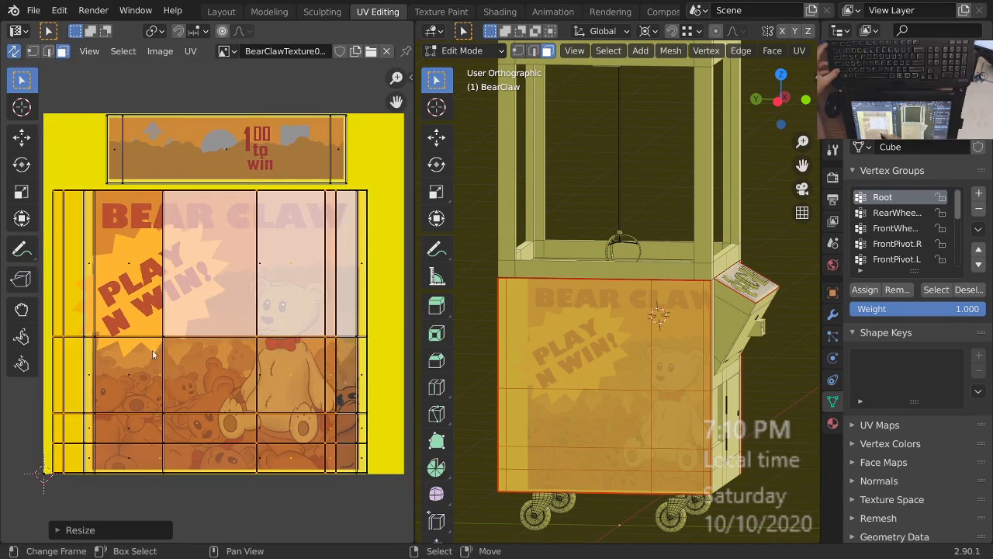
pyautogui.keyDown('ctrl'); pyautogui.moveTo(365, 224); pyautogui.dragTo(242, 307, button='middle'); pyautogui.keyUp('ctrl')
pyautogui.keyDown('ctrl'); pyautogui.moveTo(243, 307); pyautogui.dragTo(240, 235, button='middle'); pyautogui.keyUp('ctrl')
pyautogui.scroll(1, 208, 334)
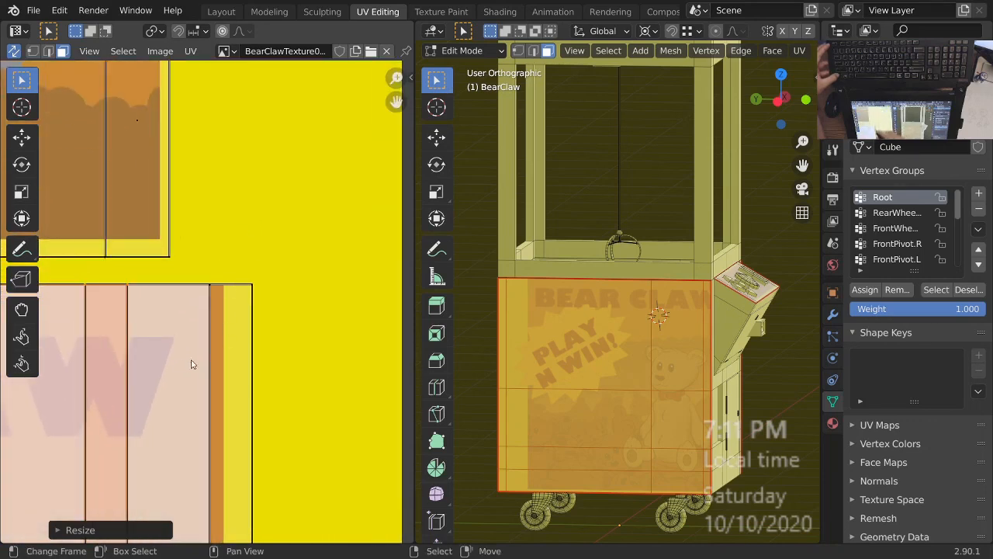
pyautogui.press('g')
pyautogui.press('x')
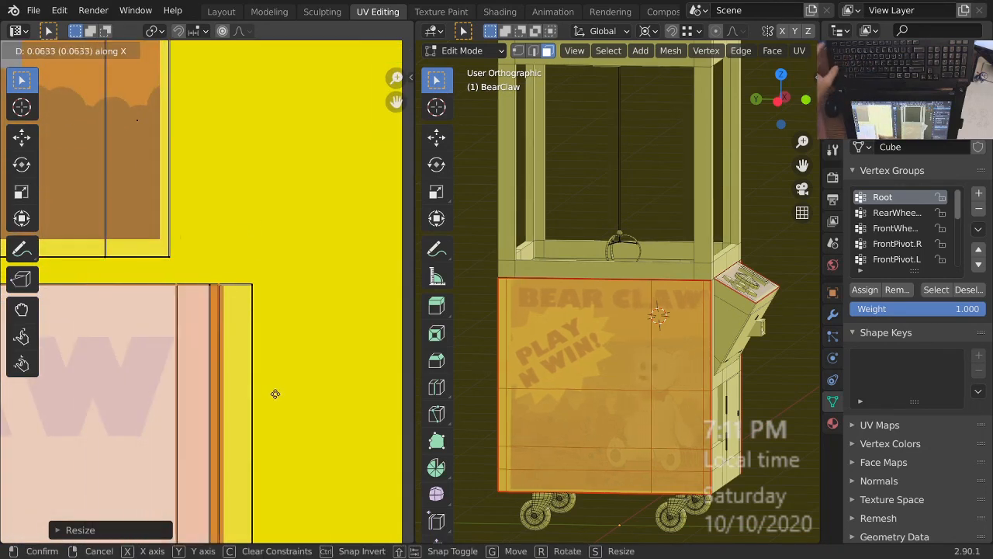
pyautogui.click(321, 398)
pyautogui.scroll(-5, 299, 373)
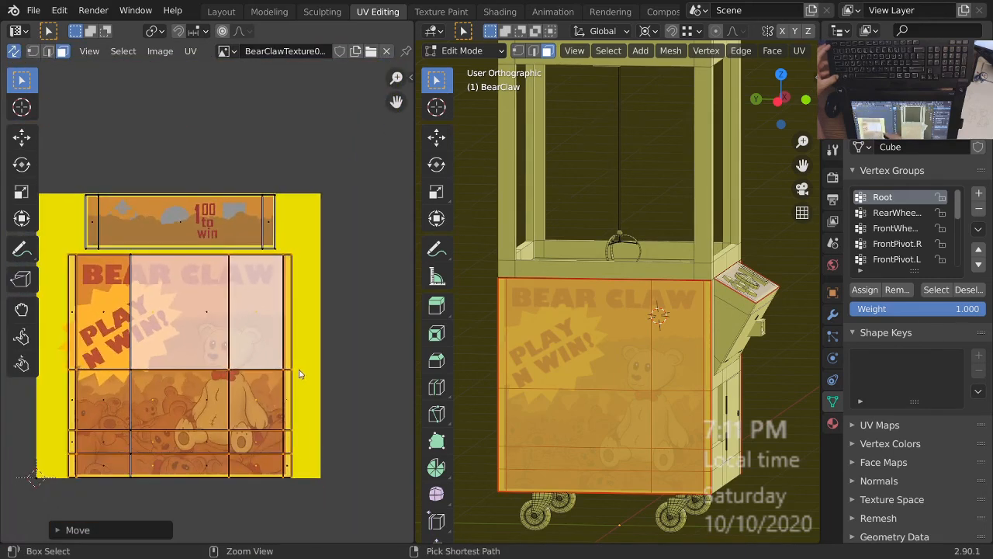
# Leave Edit Mode and save the claw machine file with the corrected side poster.
pyautogui.moveTo(668, 388); pyautogui.dragTo(543, 339, button='middle')
pyautogui.press('Tab')
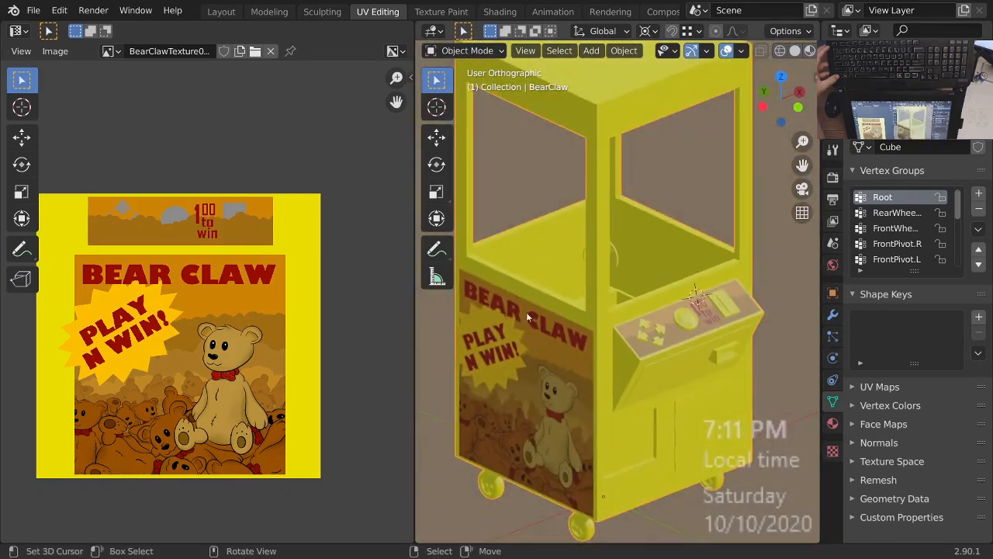
pyautogui.moveTo(609, 416); pyautogui.dragTo(594, 379, button='middle')
pyautogui.hotkey('ctrl', 's')
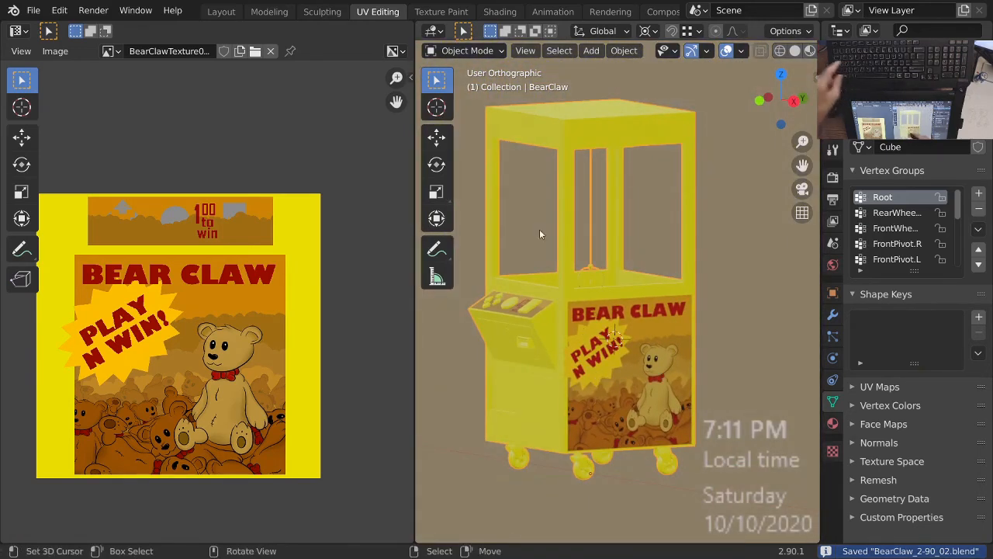
# Switch to the Shading workspace and view the claw machine's control panel and side poster in a maximized 3D viewport.
pyautogui.moveTo(610, 332); pyautogui.dragTo(653, 314, button='middle')
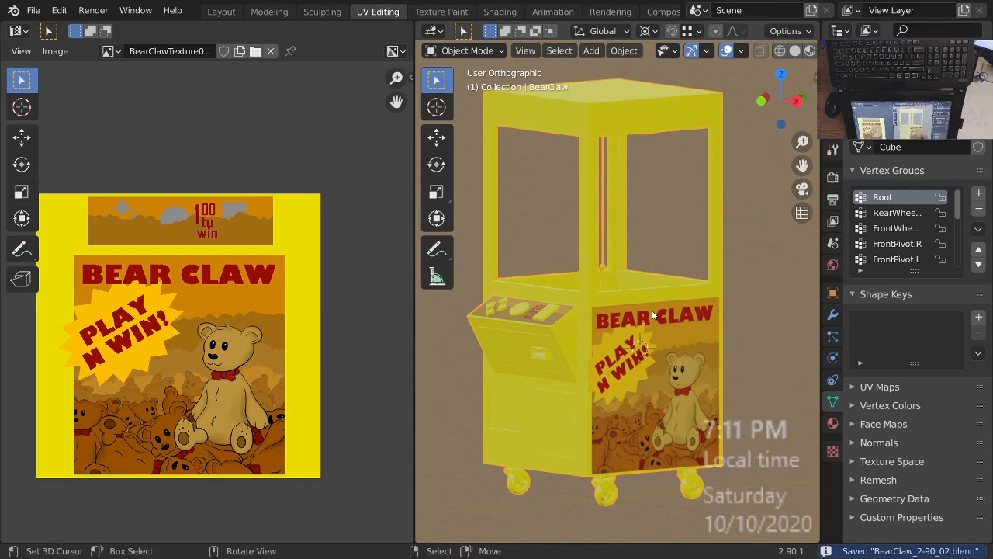
pyautogui.moveTo(653, 314); pyautogui.dragTo(536, 399, button='middle')
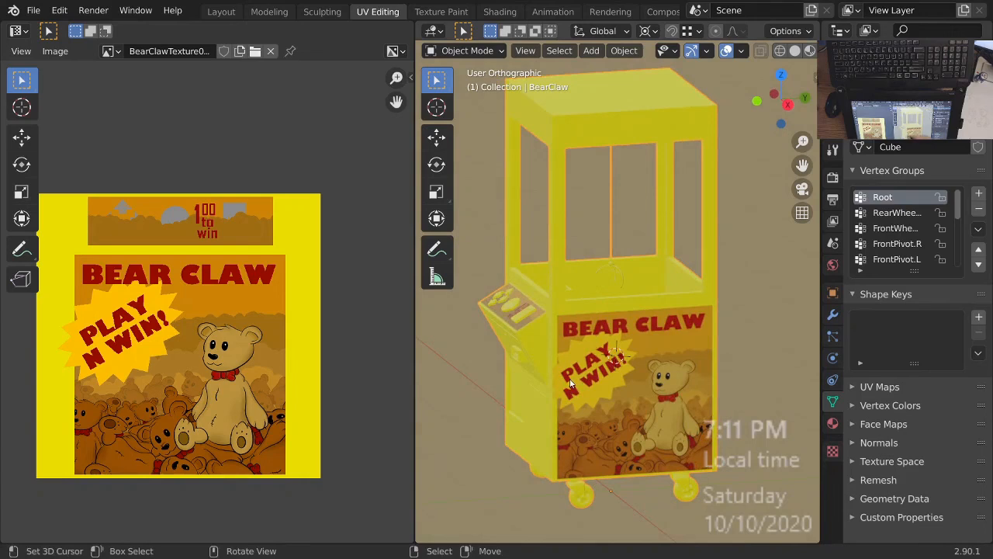
pyautogui.moveTo(663, 378); pyautogui.dragTo(594, 278, button='middle')
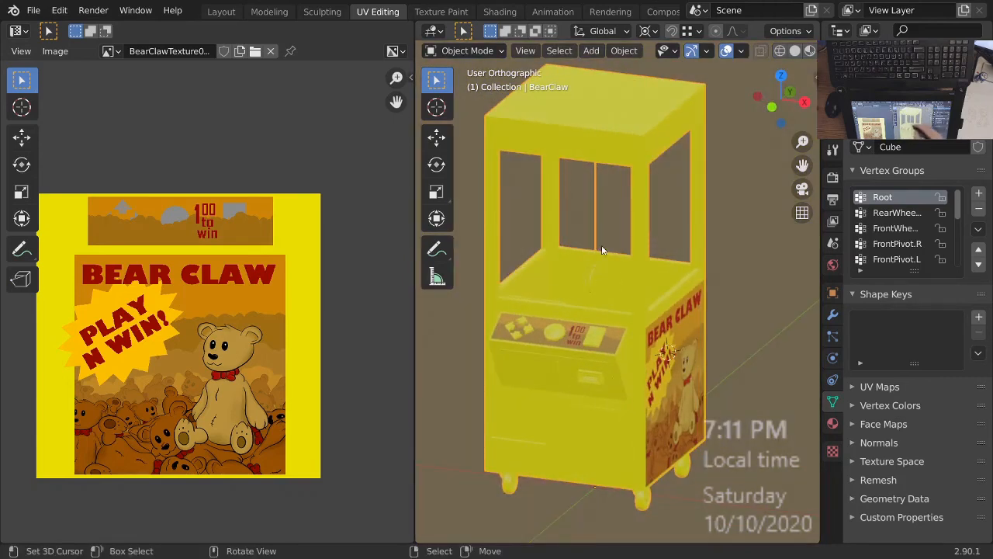
pyautogui.moveTo(602, 250); pyautogui.dragTo(593, 290, button='middle')
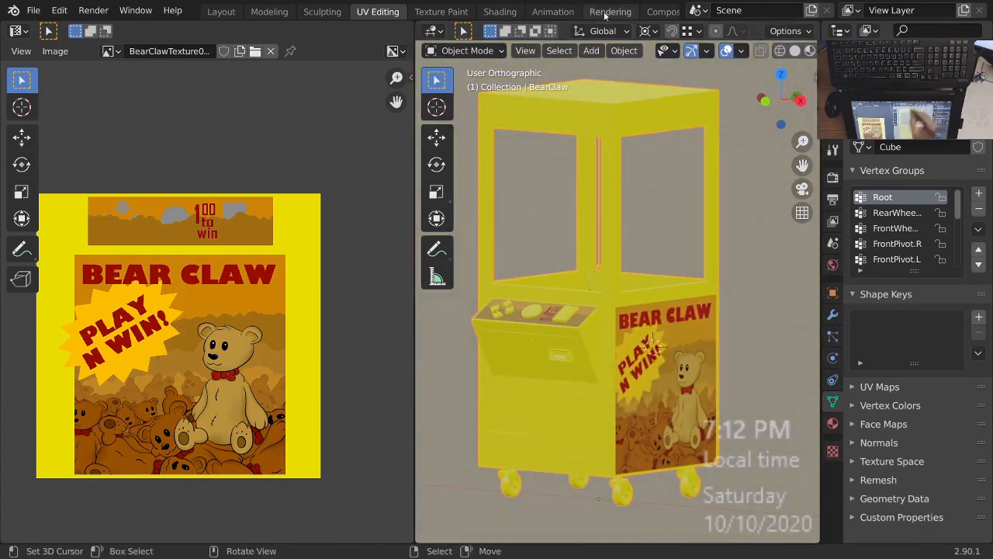
pyautogui.click(500, 12)
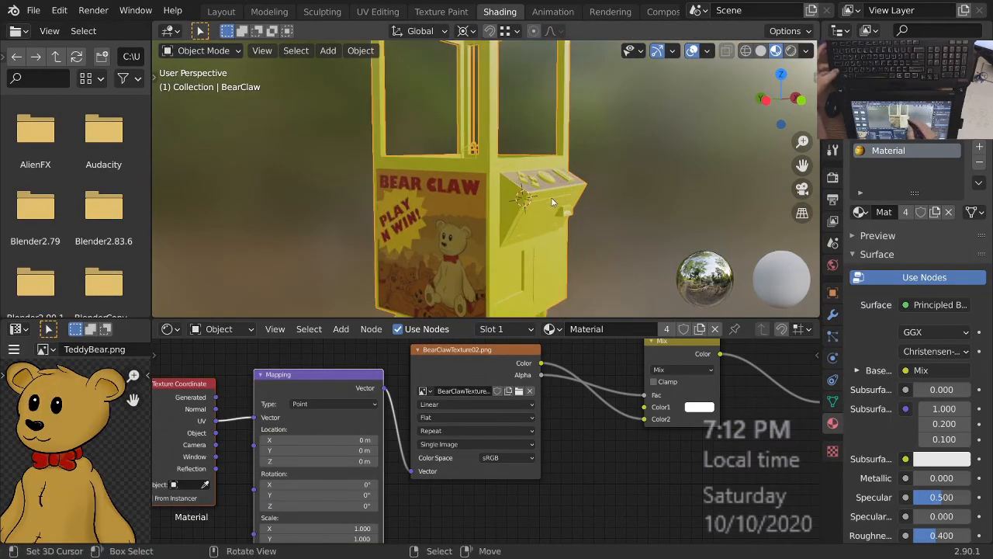
pyautogui.hotkey('ctrl', 'space')
pyautogui.moveTo(548, 204); pyautogui.dragTo(574, 313, button='middle')
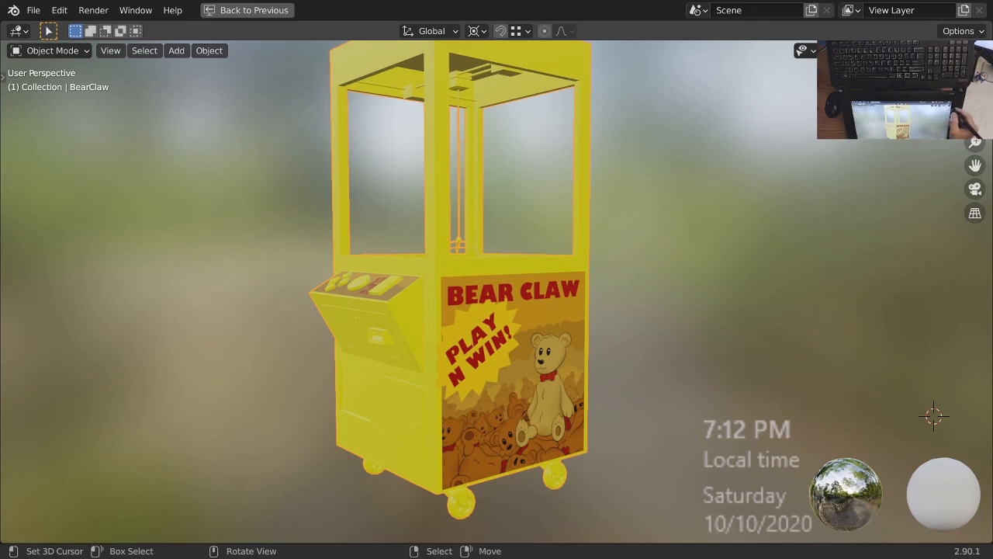
# Hide the environment image behind the model by lowering the viewport's World Opacity all the way down, and save the file.
pyautogui.click(981, 51)
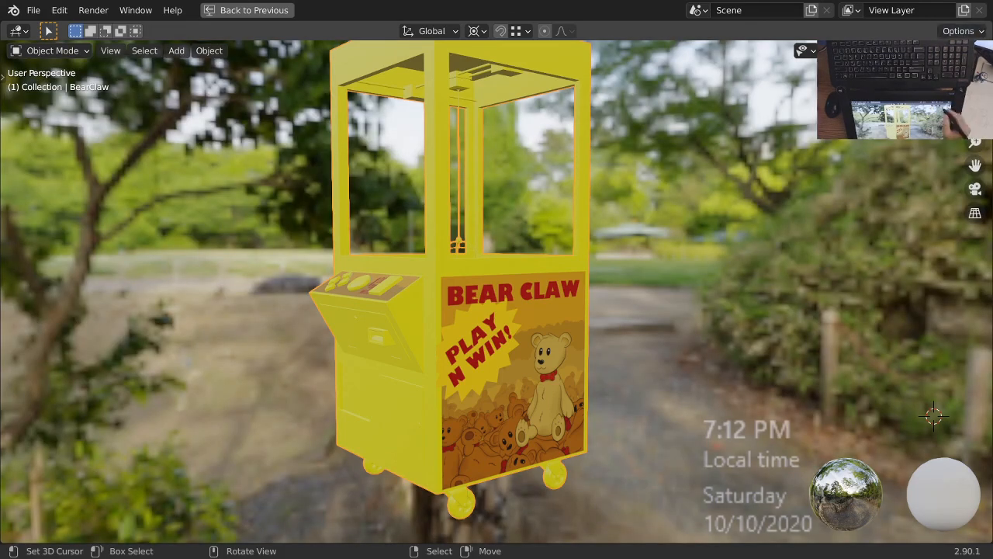
pyautogui.click(980, 50)
pyautogui.click(828, 147)
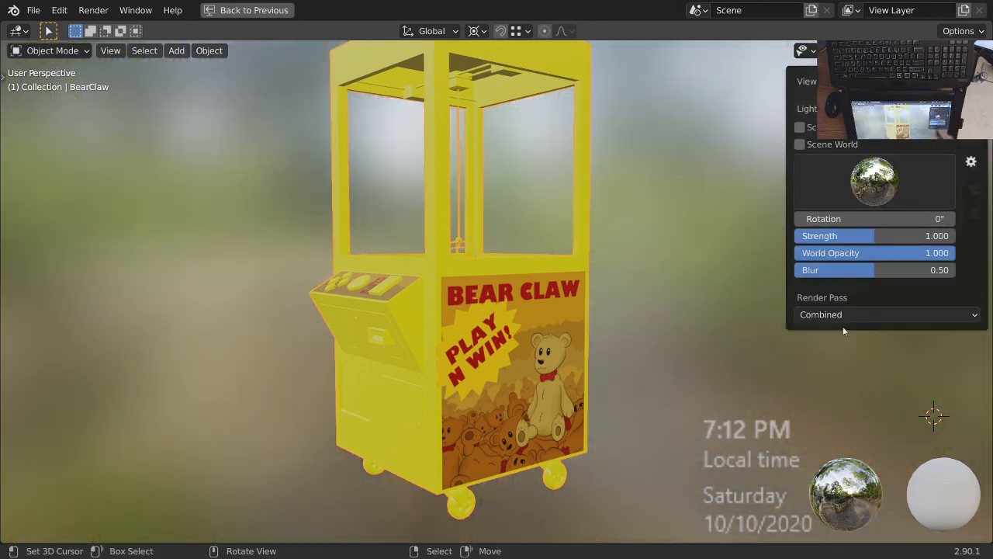
pyautogui.moveTo(946, 254); pyautogui.dragTo(784, 256)
pyautogui.moveTo(642, 385)
pyautogui.mouseDown(button='middle')
pyautogui.moveTo(641, 357)
pyautogui.moveTo(627, 376)
pyautogui.mouseUp(button='middle')
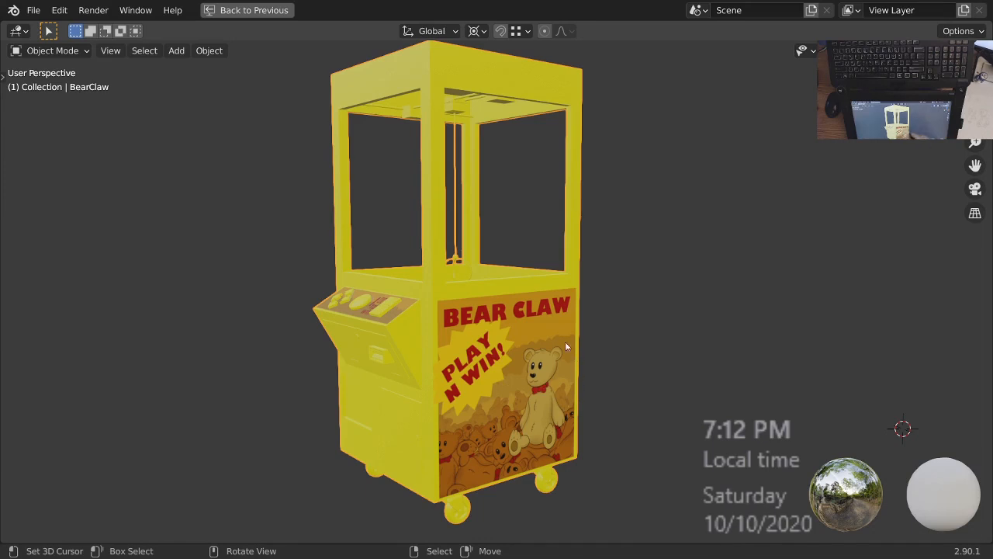
pyautogui.hotkey('ctrl', 's')
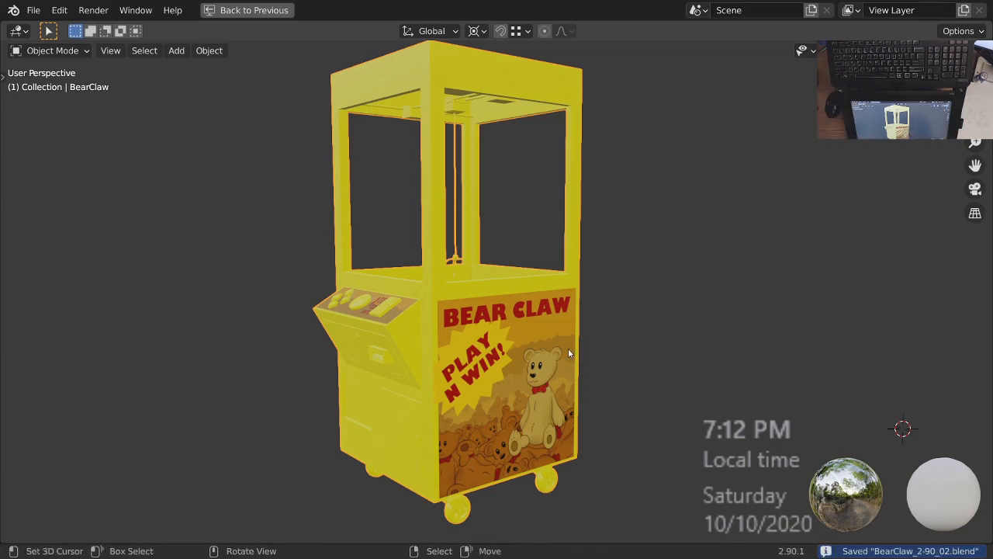